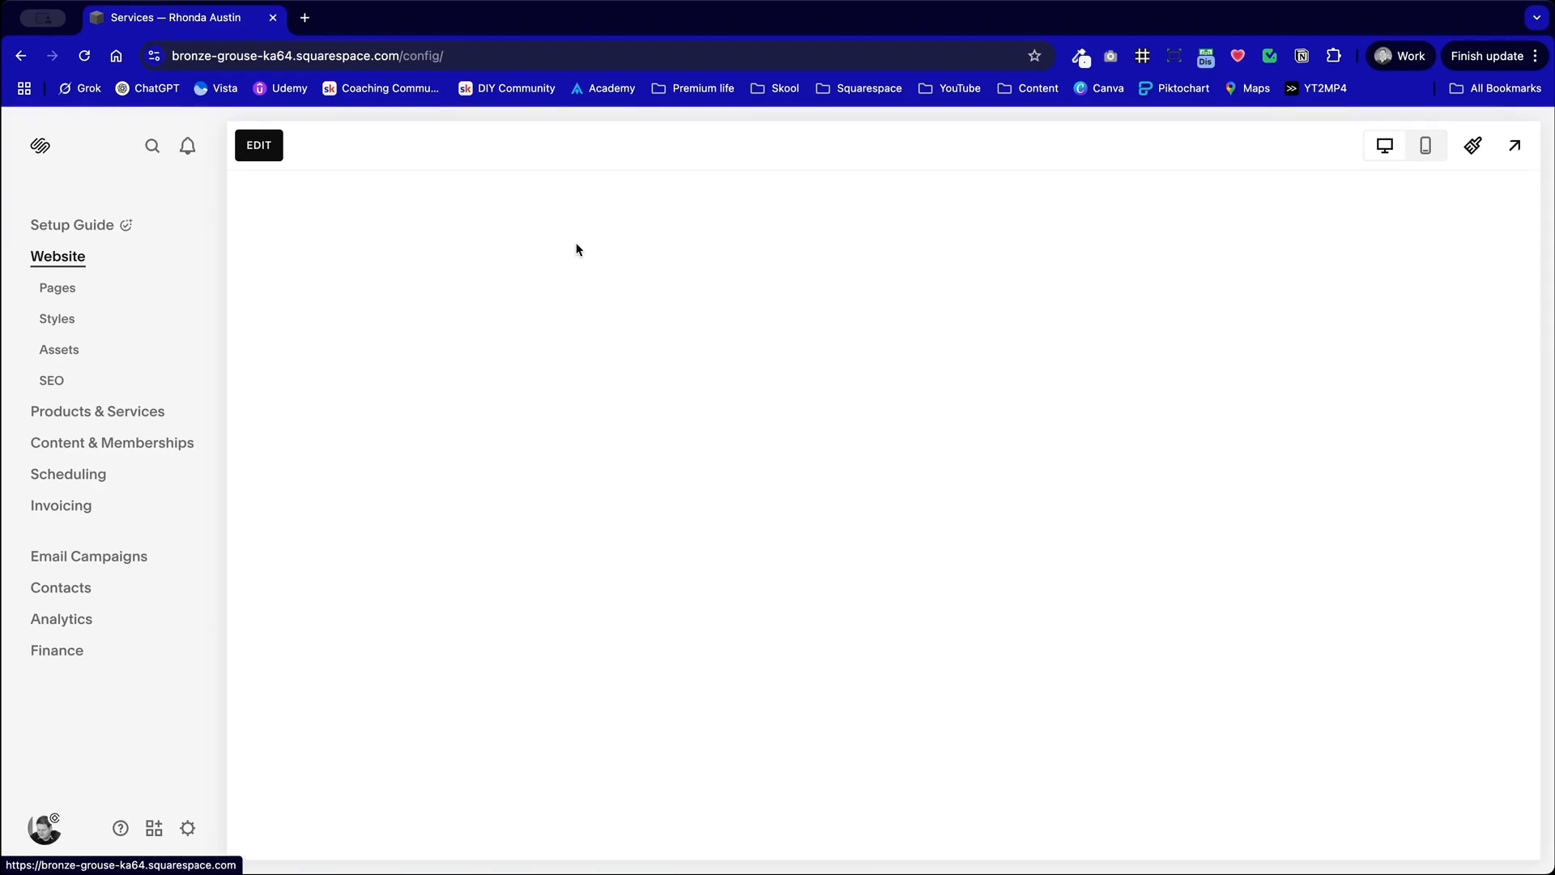
# Step: Examine the home page in the site preview, from the hero banner through the bio to the services section
pyautogui.scroll(-10, 761, 470)
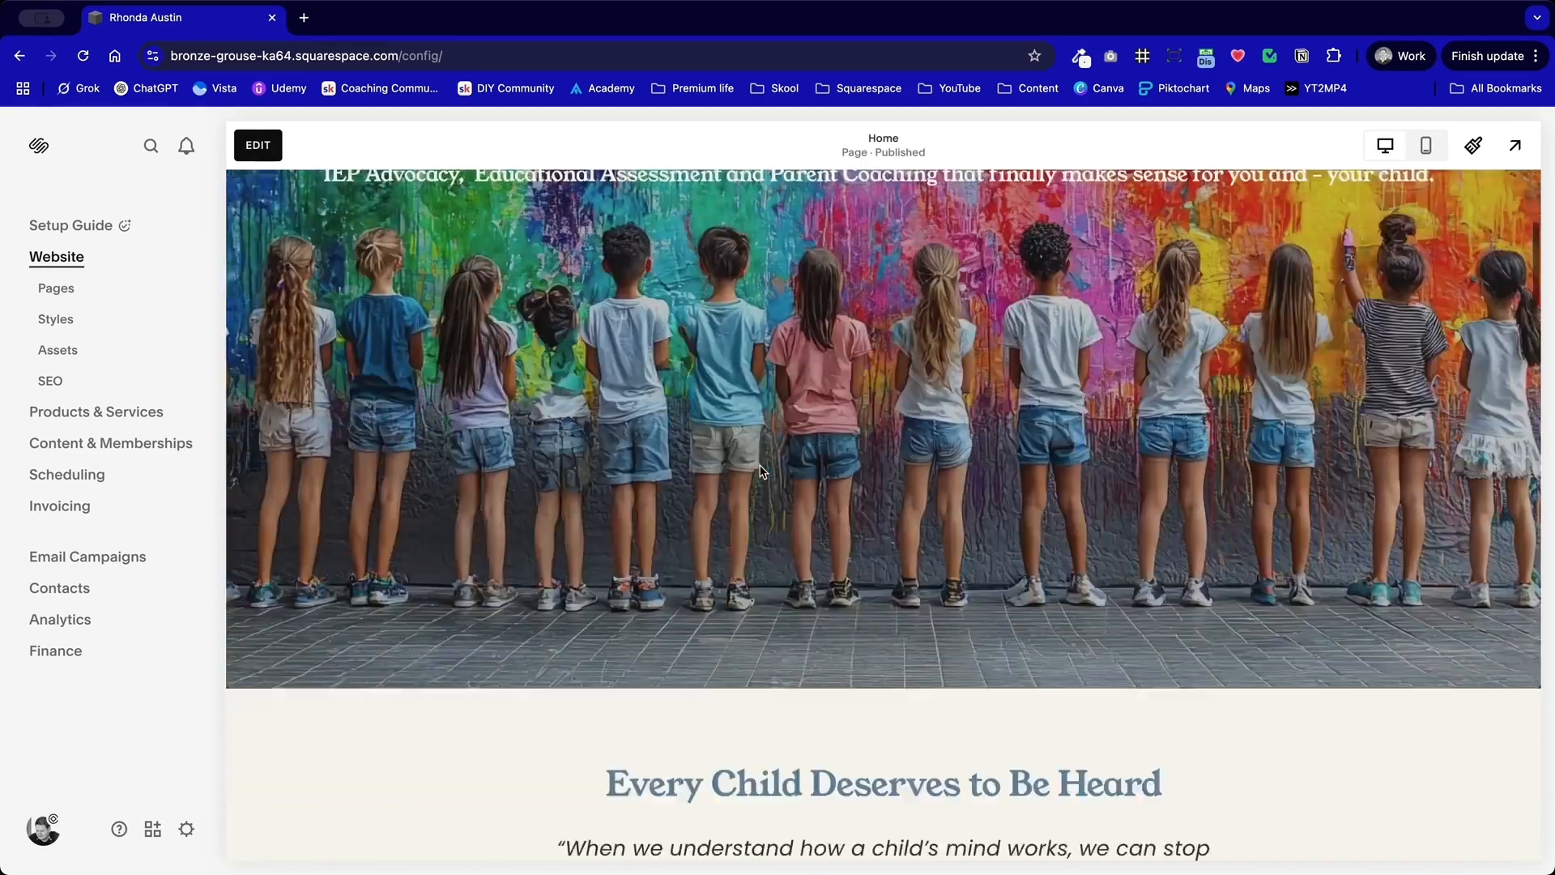
pyautogui.scroll(-2, 761, 469)
pyautogui.scroll(1, 747, 344)
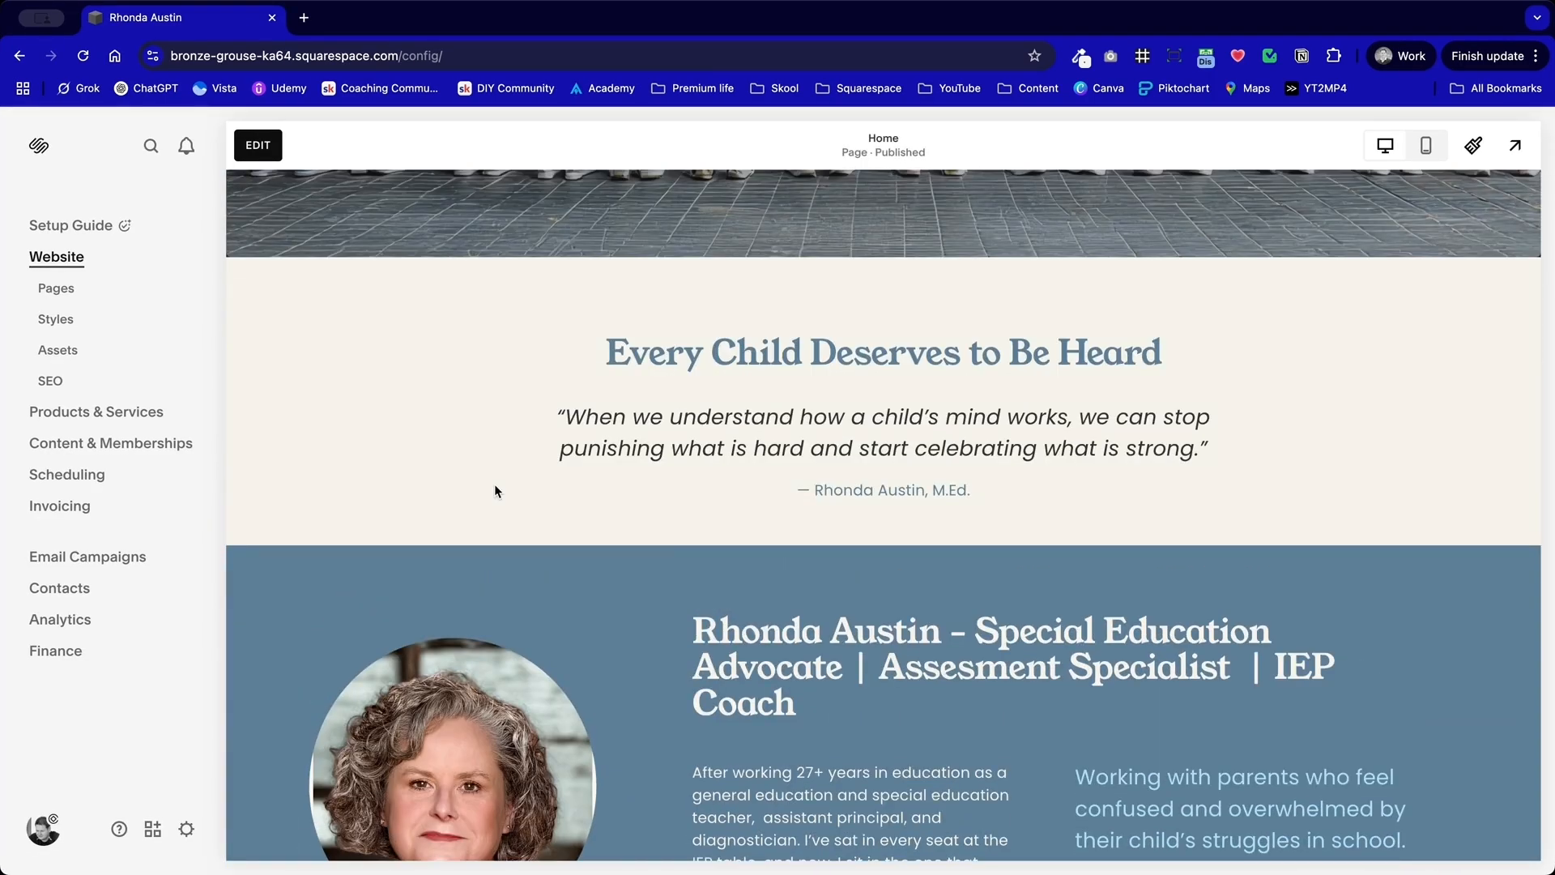
pyautogui.scroll(-2, 495, 491)
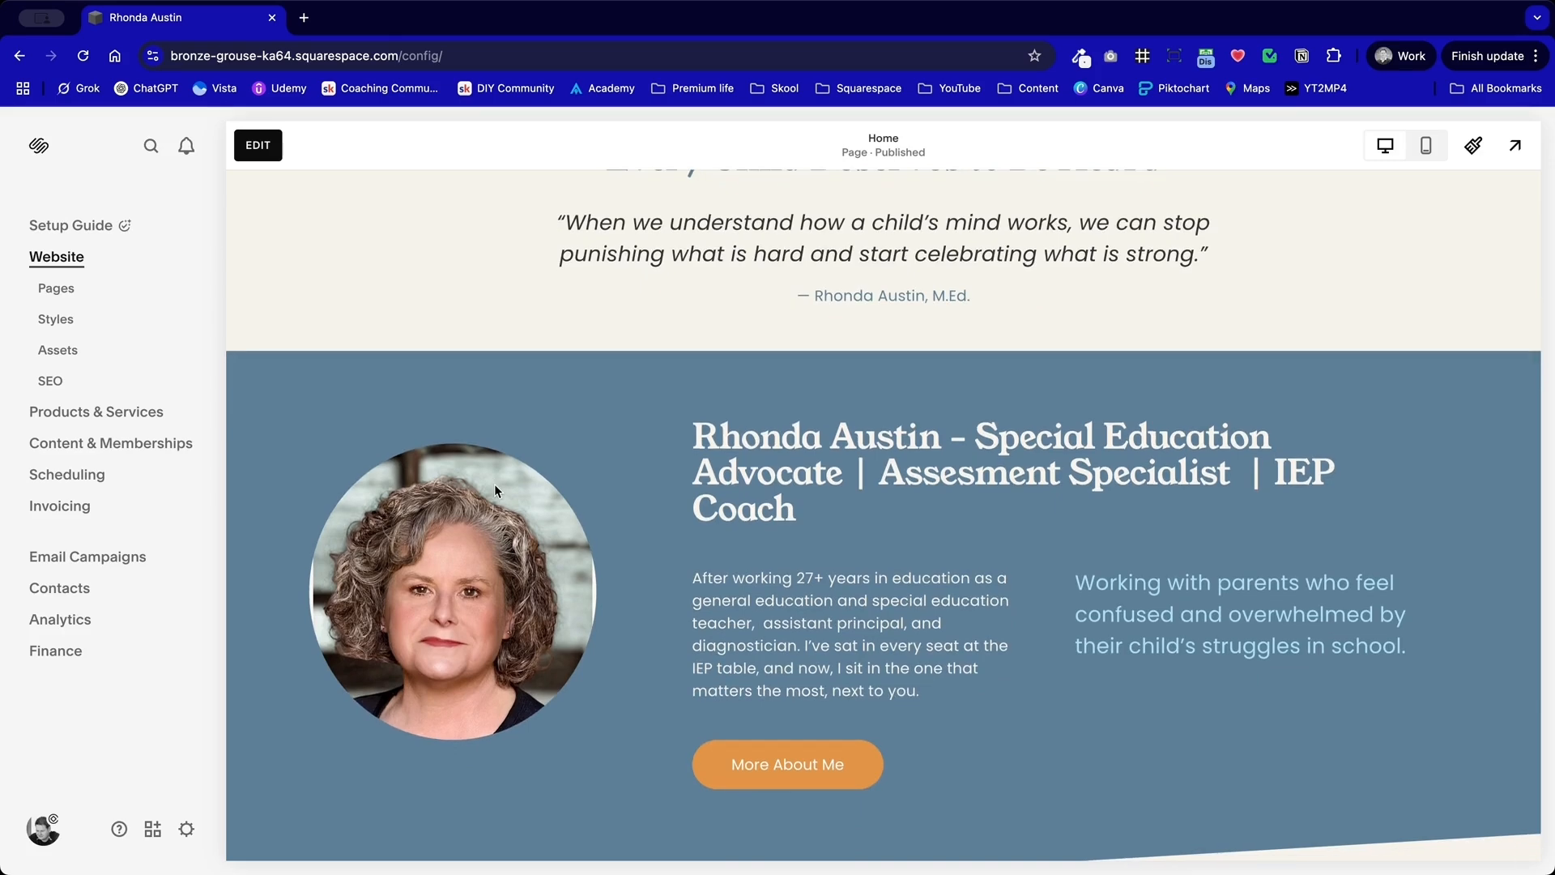
pyautogui.scroll(-2, 494, 483)
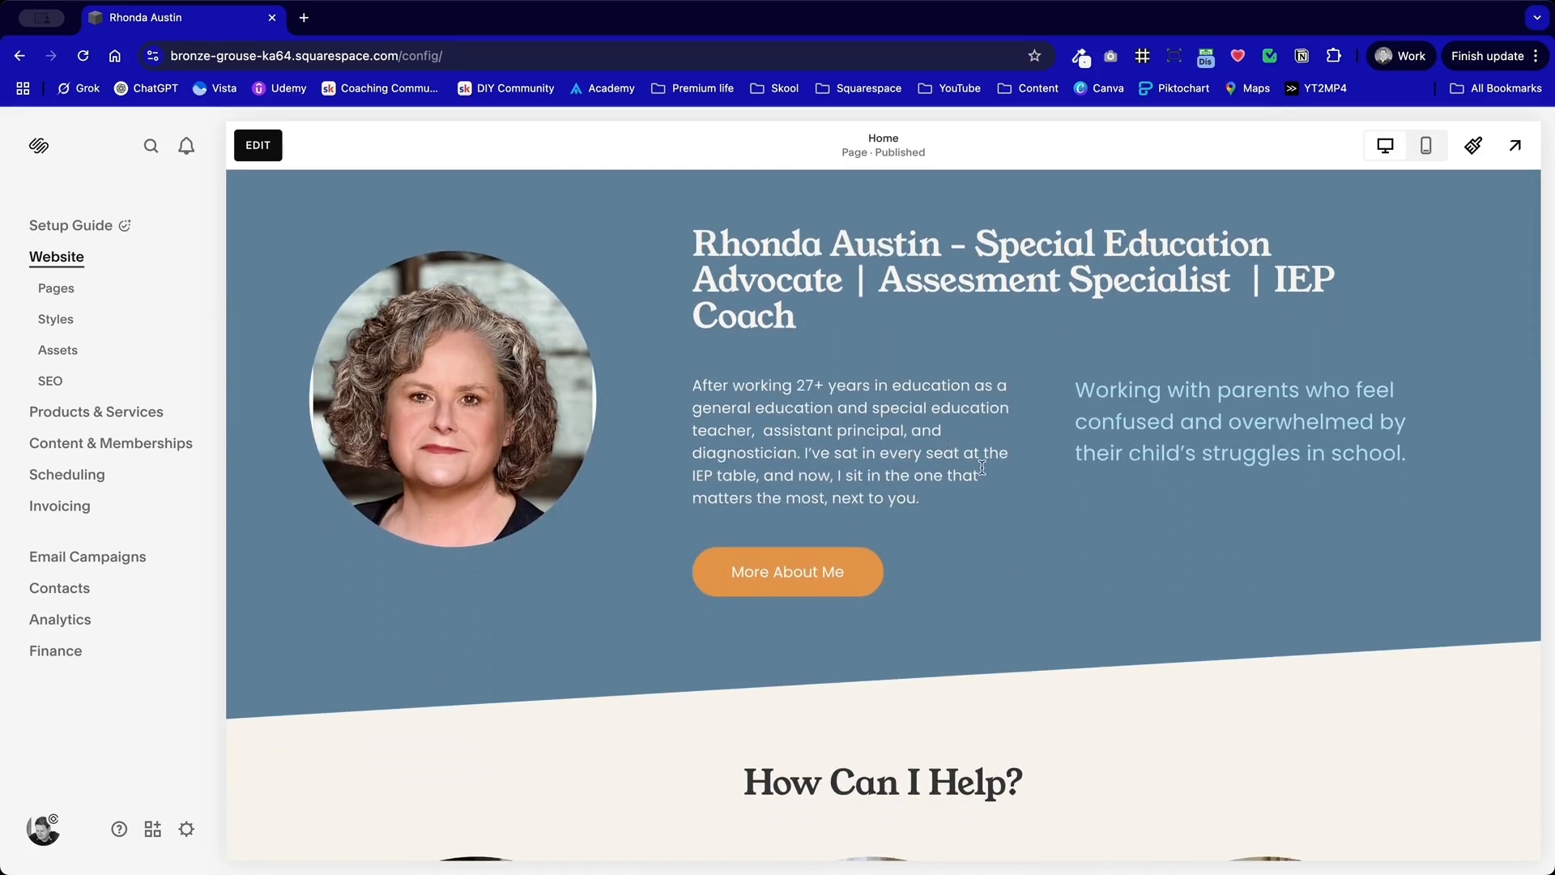
pyautogui.moveTo(973, 485); pyautogui.dragTo(749, 409)
pyautogui.click(993, 478)
pyautogui.scroll(-5, 788, 525)
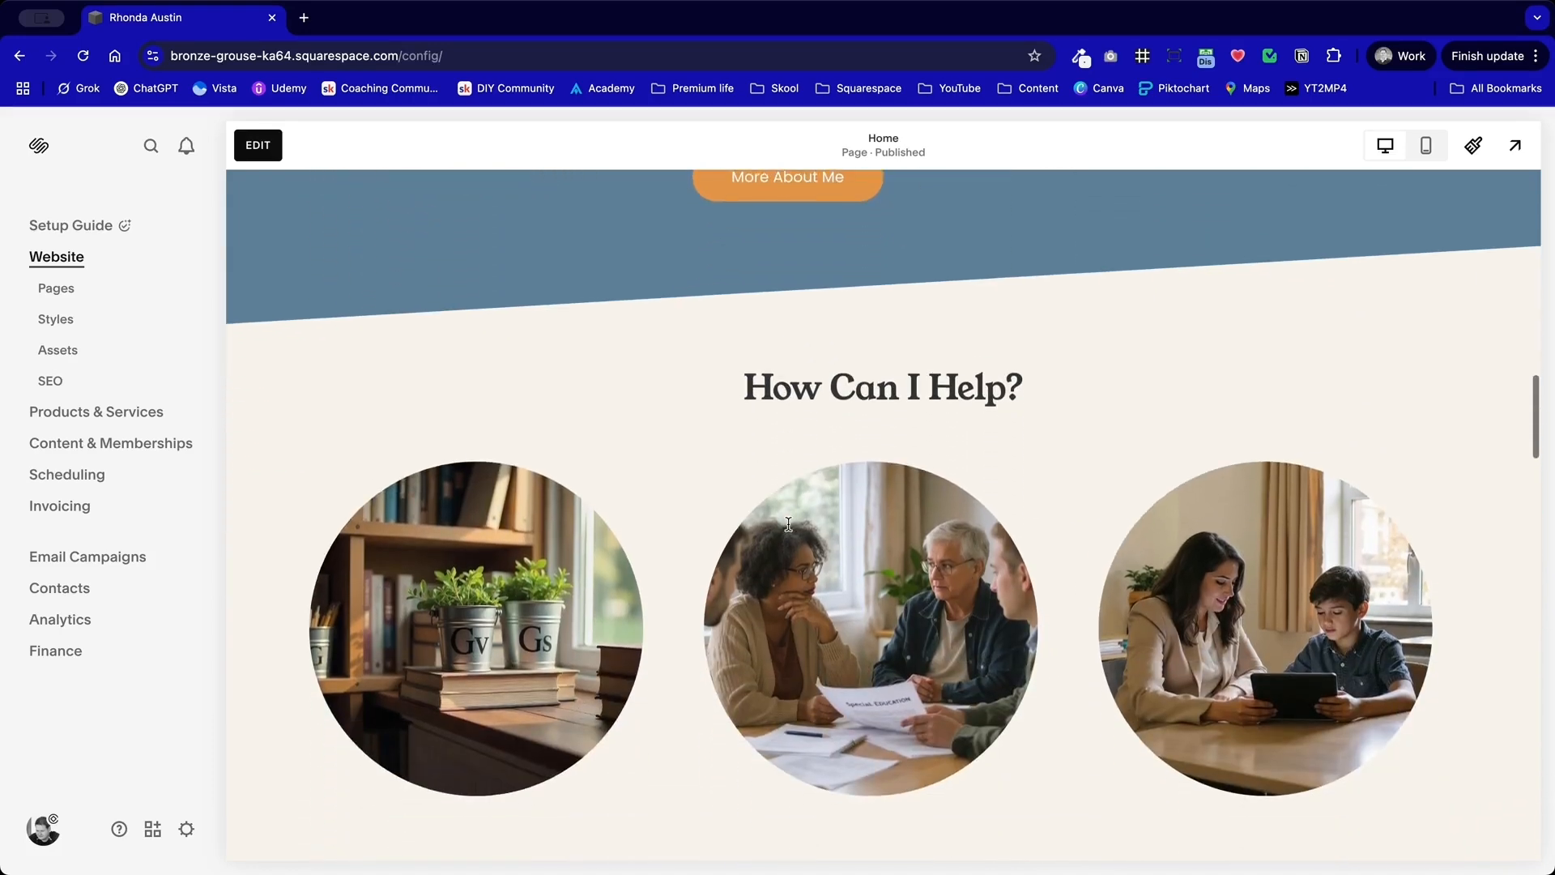
pyautogui.scroll(-2, 790, 530)
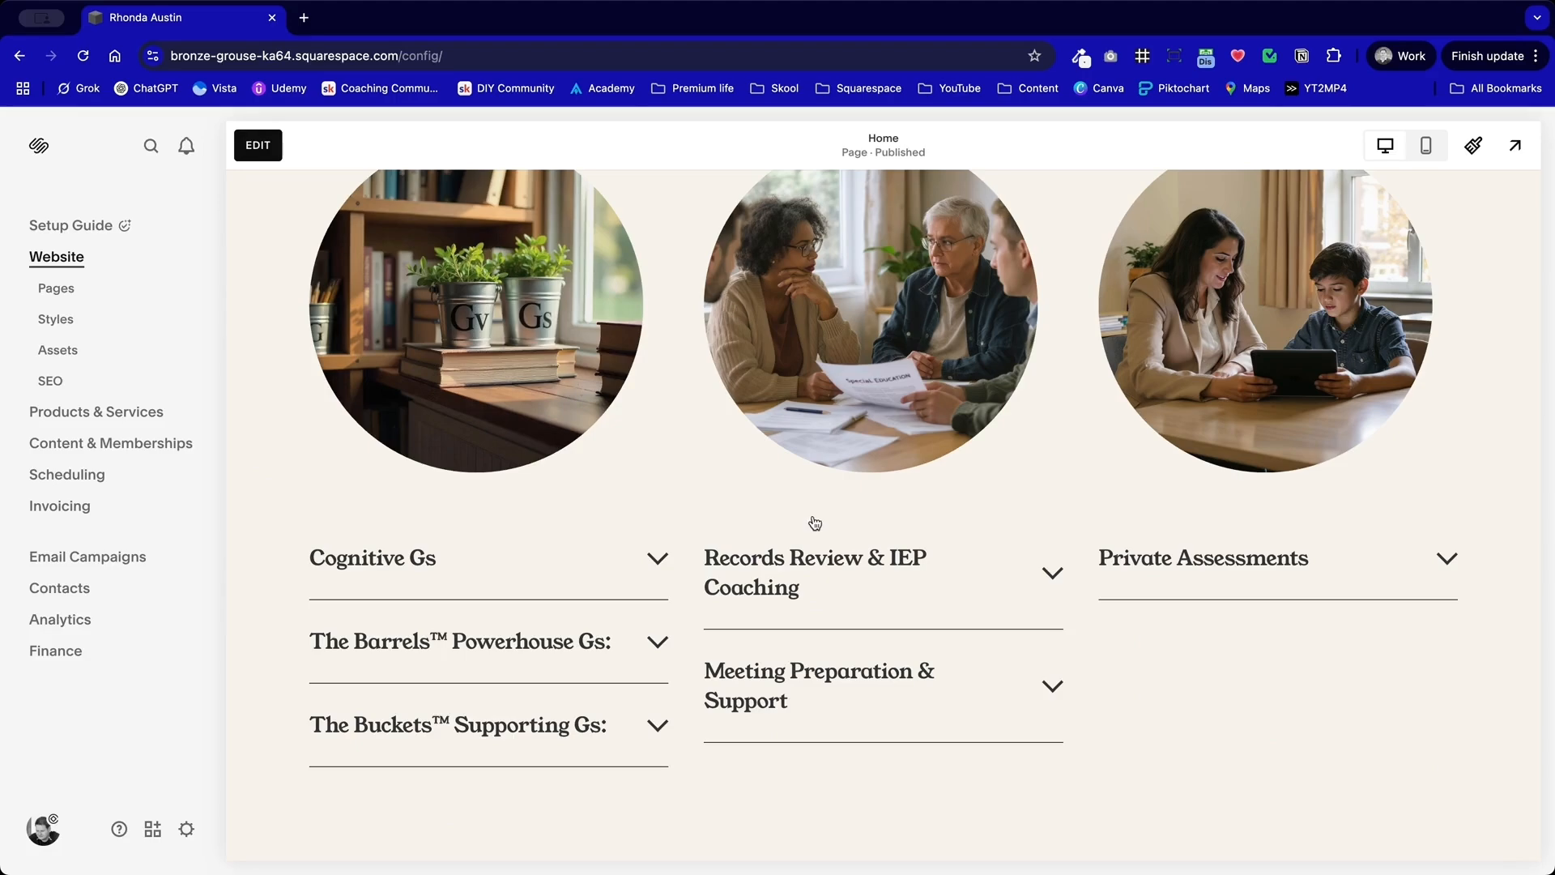
# Step: Expand the home page to the full-size preview and review the service accordions, testimonial slides, contact form and footer
pyautogui.click(1515, 147)
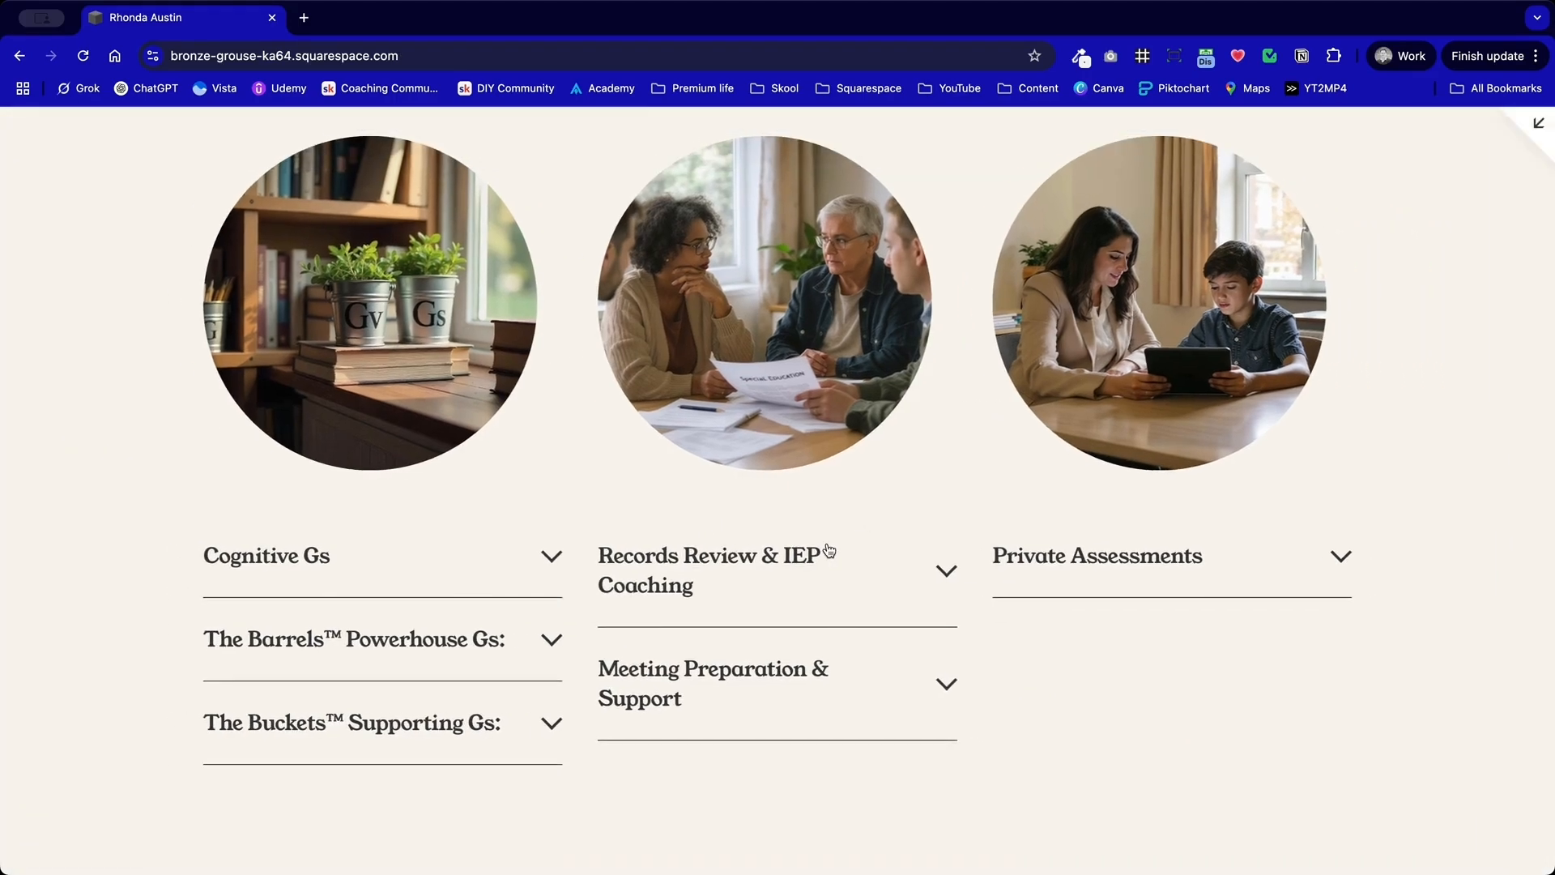
pyautogui.scroll(4, 827, 542)
pyautogui.scroll(-11, 828, 549)
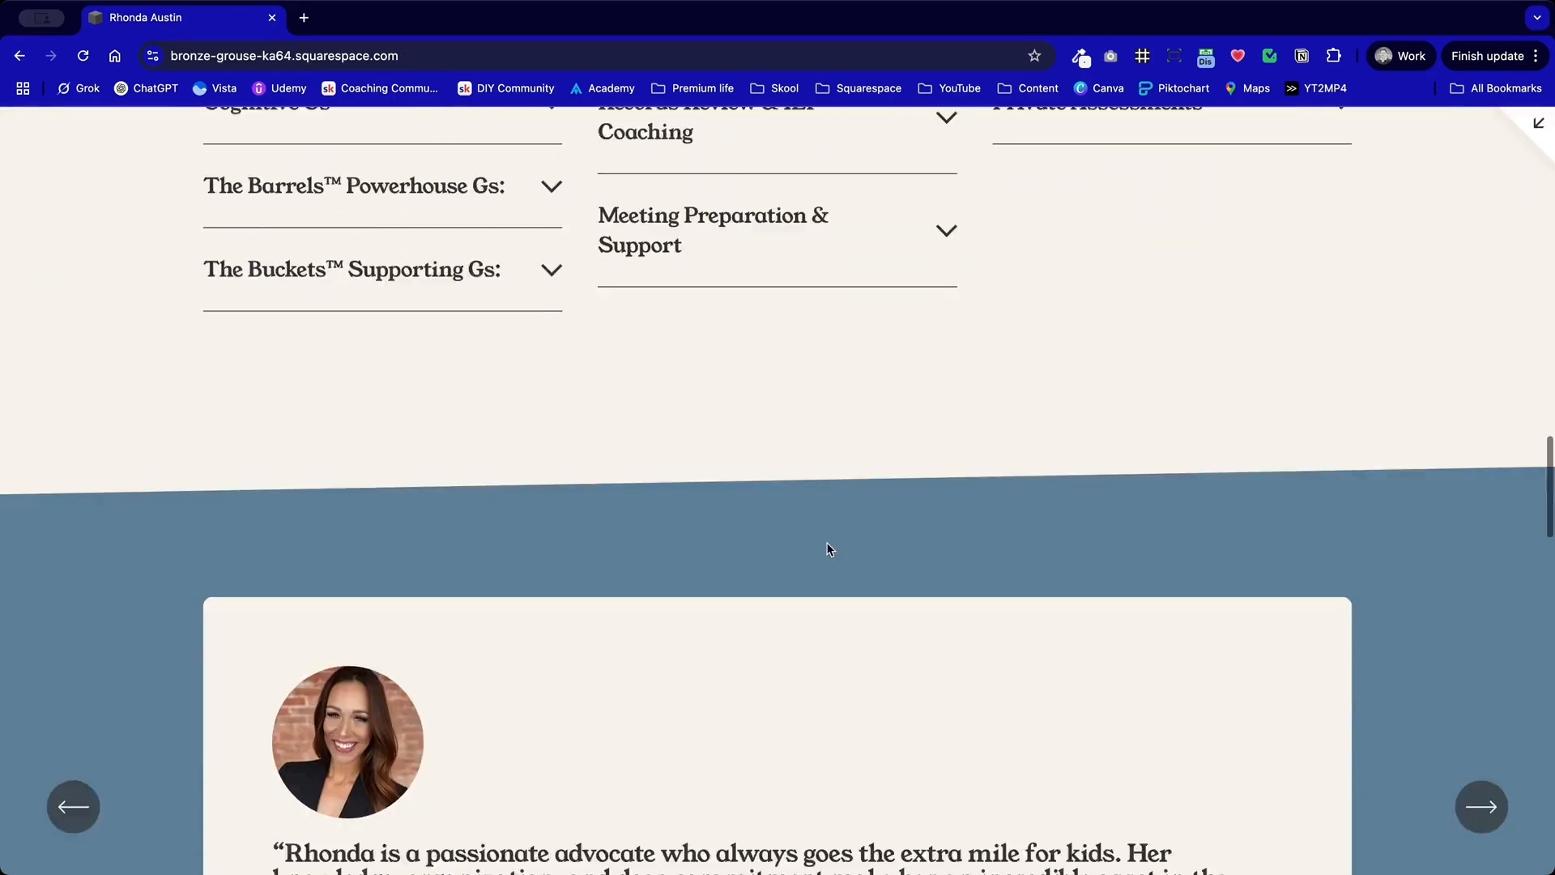
pyautogui.scroll(-1, 826, 542)
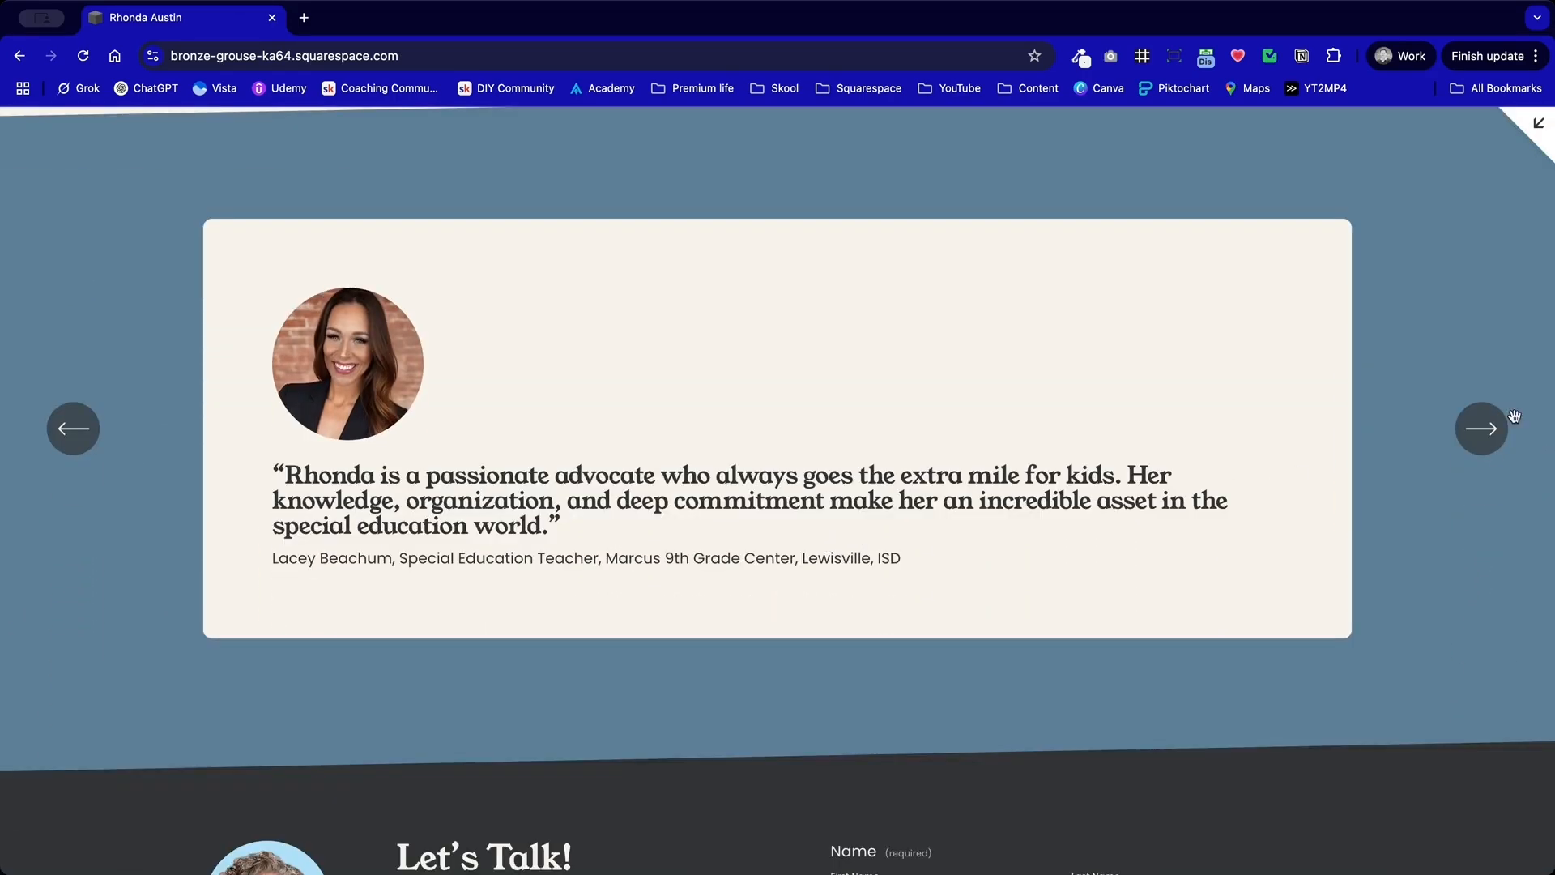
pyautogui.click(1483, 427)
pyautogui.click(1481, 425)
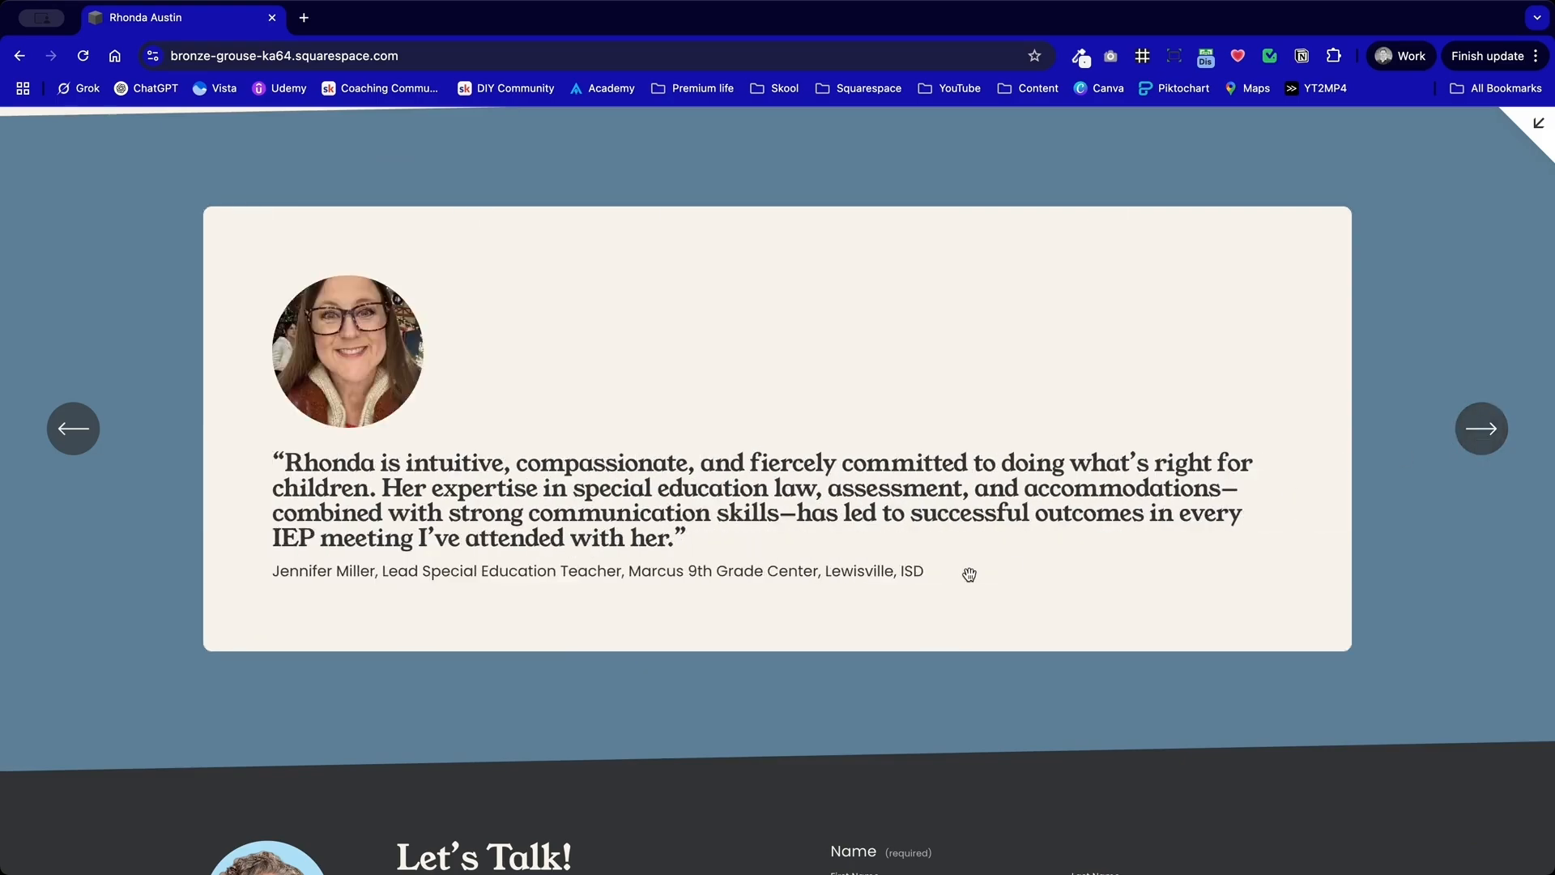
pyautogui.scroll(-10, 970, 575)
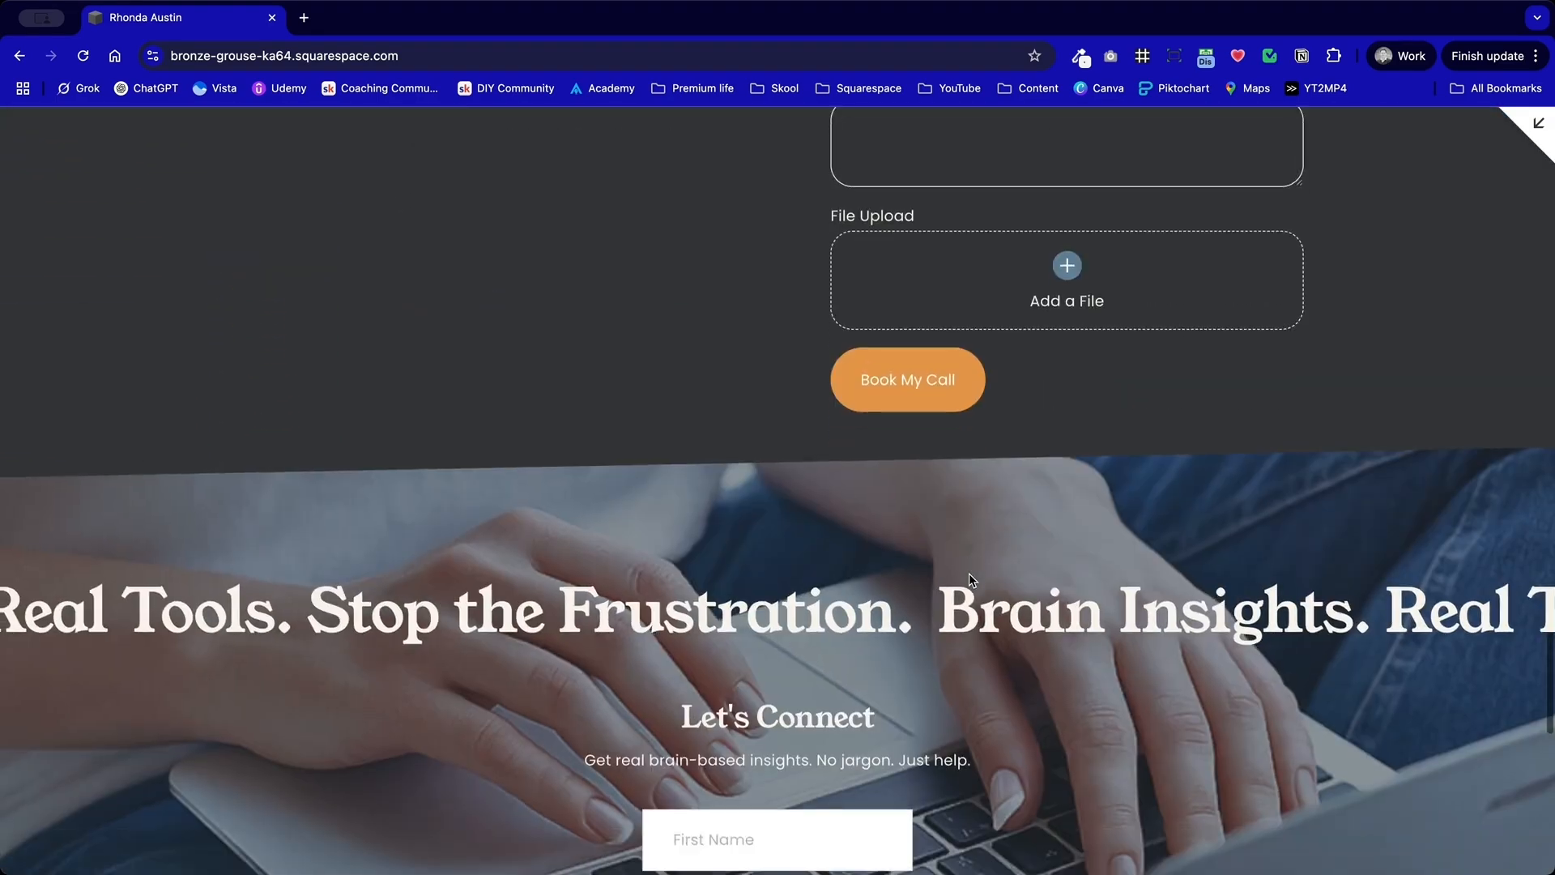
pyautogui.scroll(-10, 971, 578)
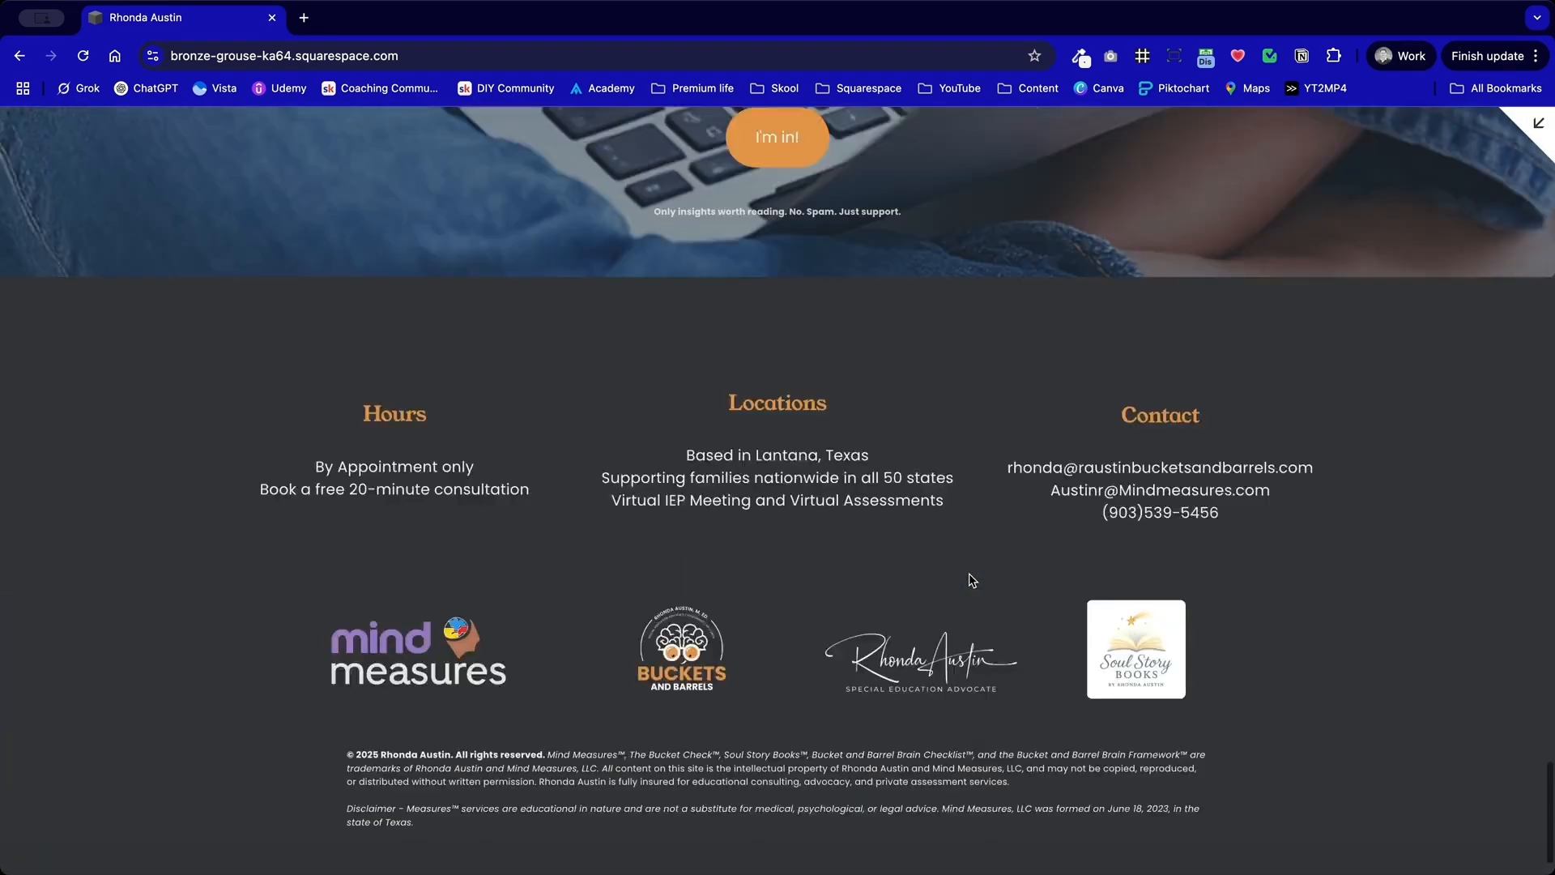
# Step: Review the home page in reverse, from the newsletter sign-up through the services and bio to the header
pyautogui.scroll(7, 972, 580)
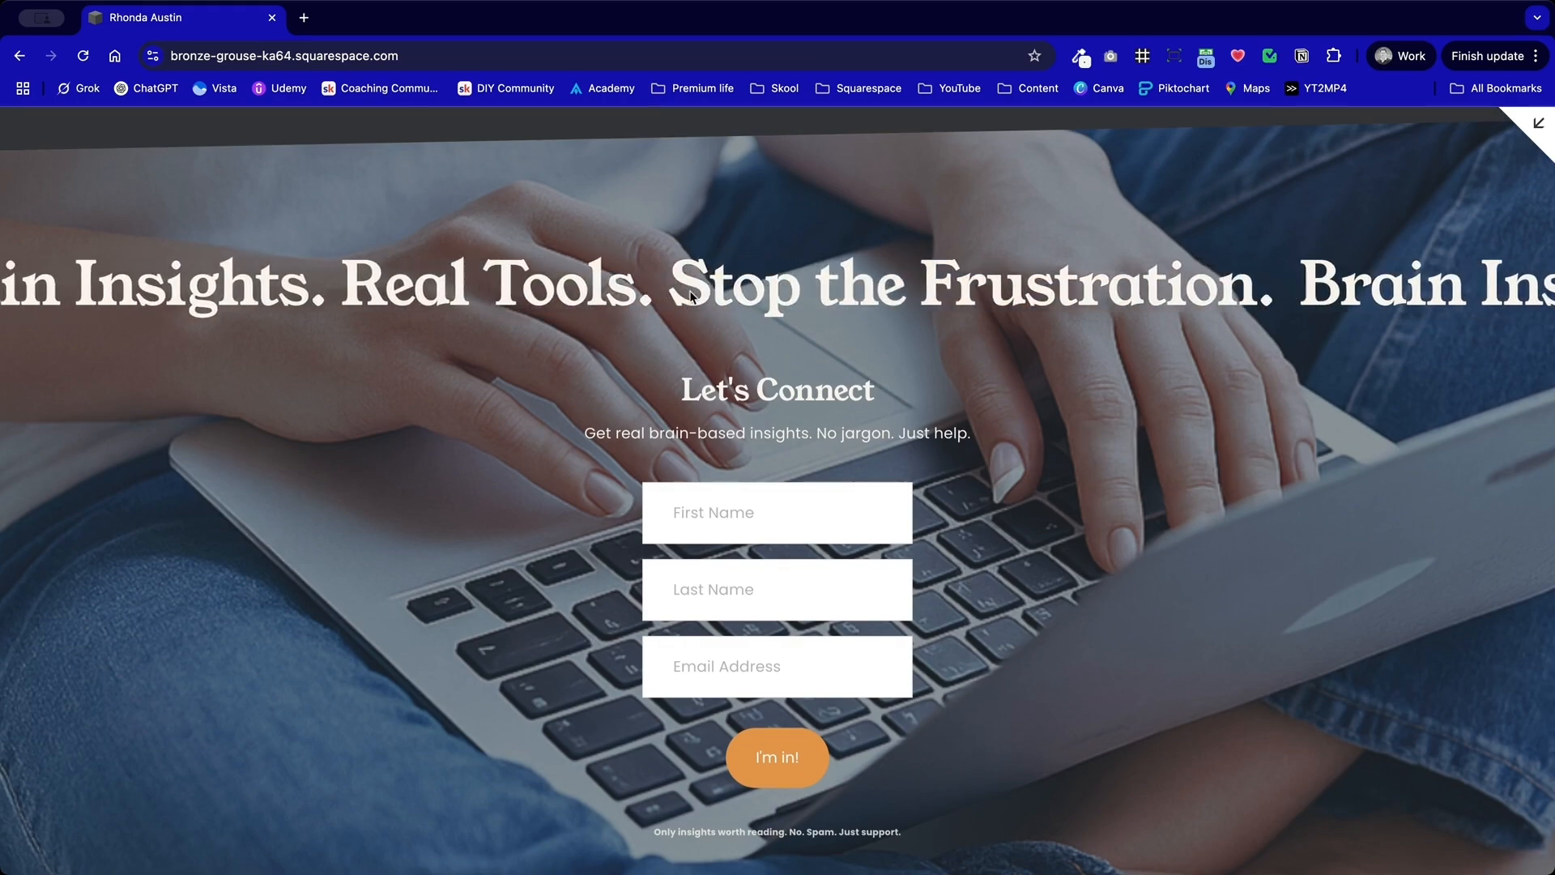
pyautogui.scroll(15, 691, 296)
pyautogui.scroll(6, 692, 298)
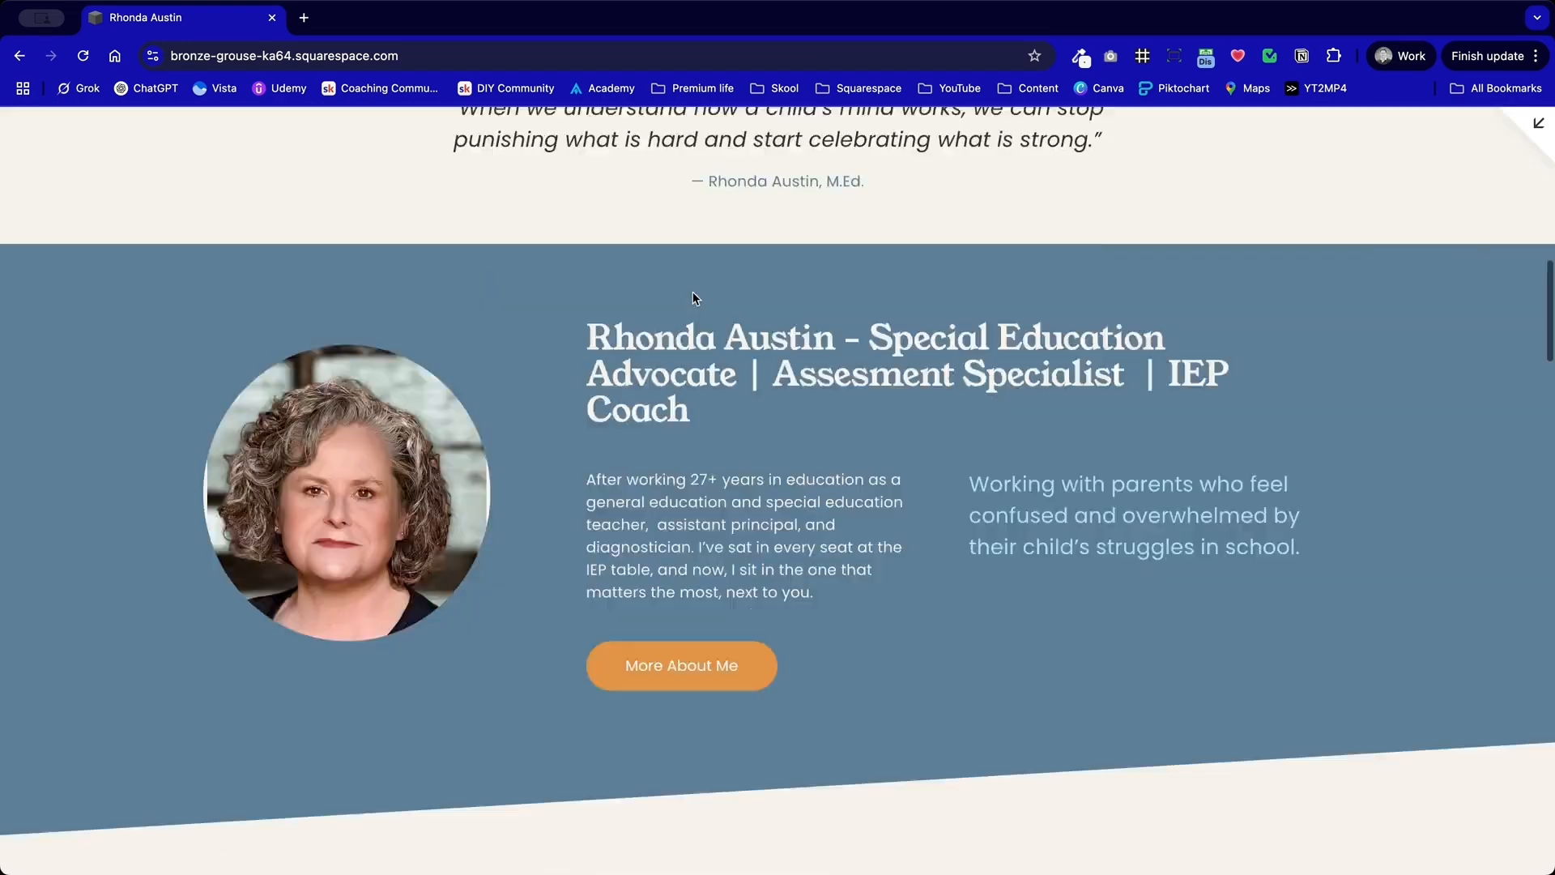
pyautogui.scroll(-9, 693, 296)
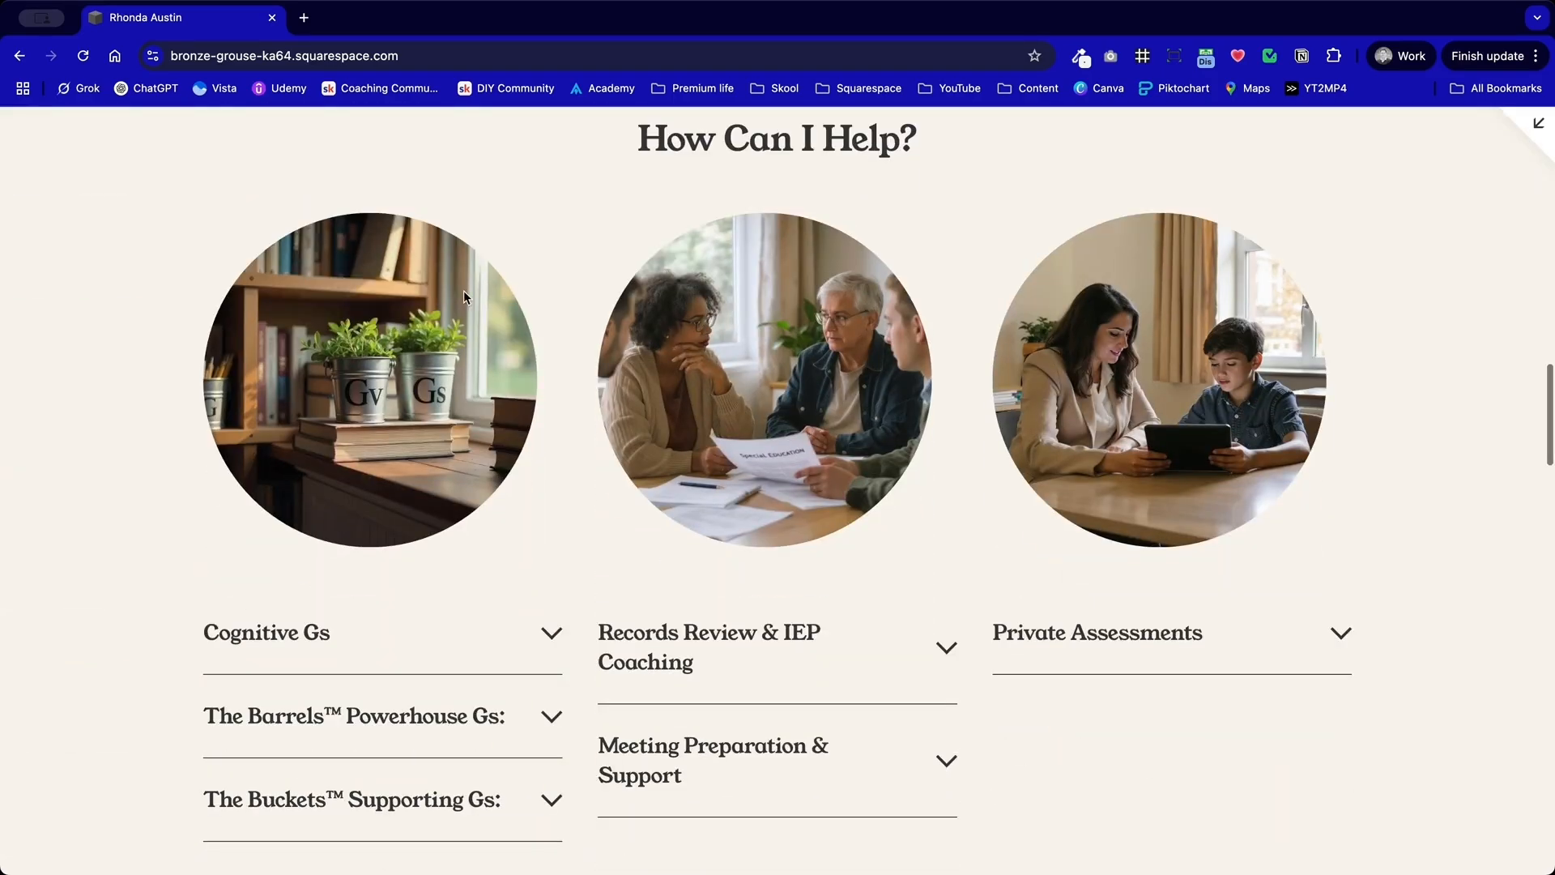
pyautogui.scroll(5, 815, 379)
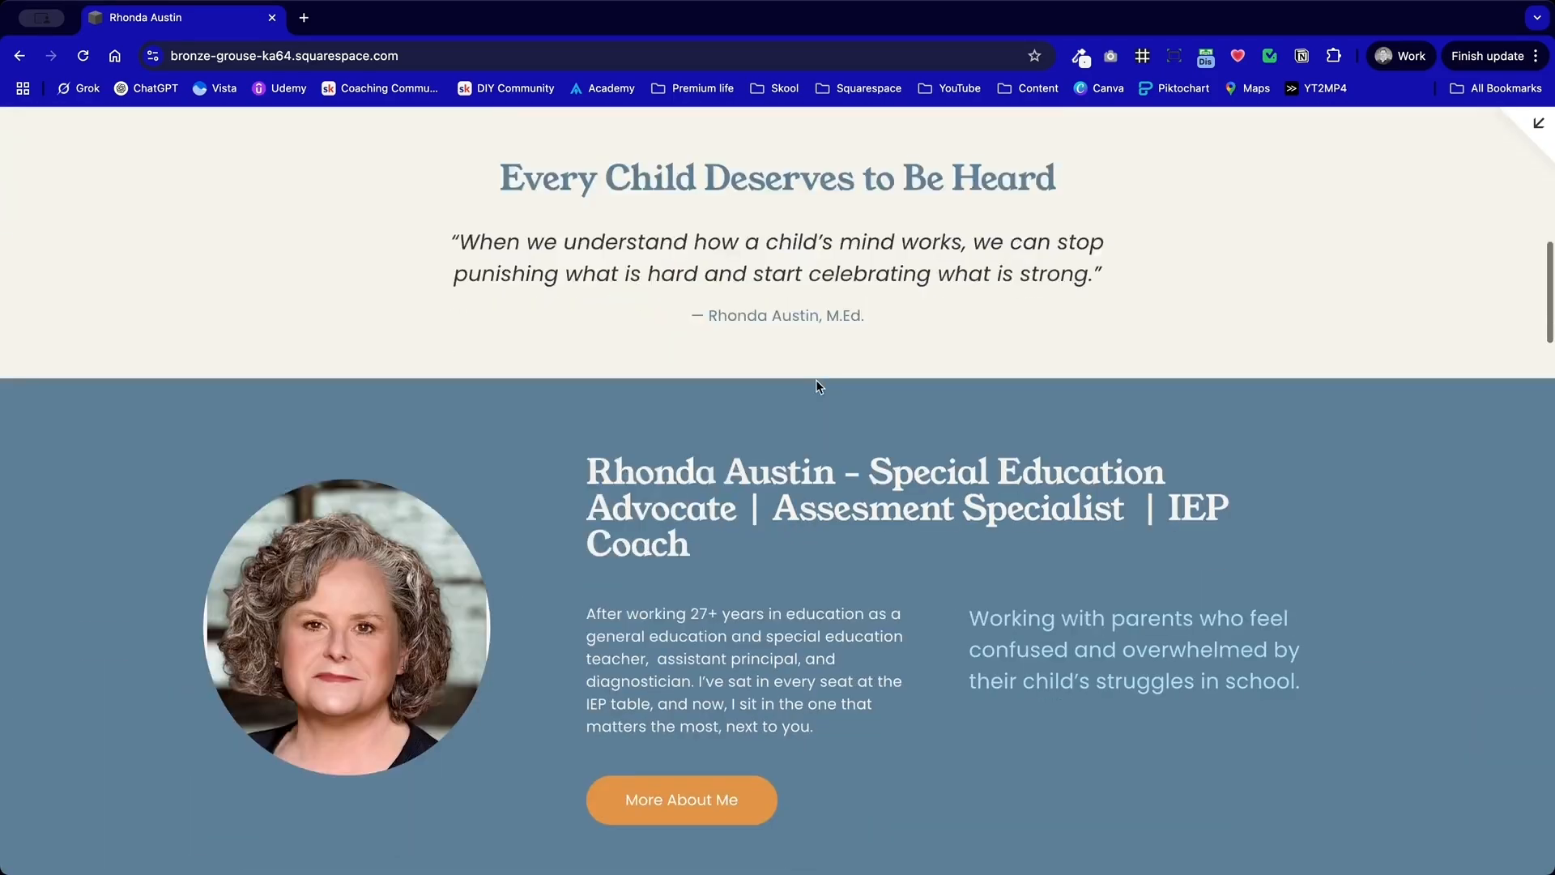
pyautogui.scroll(10, 921, 546)
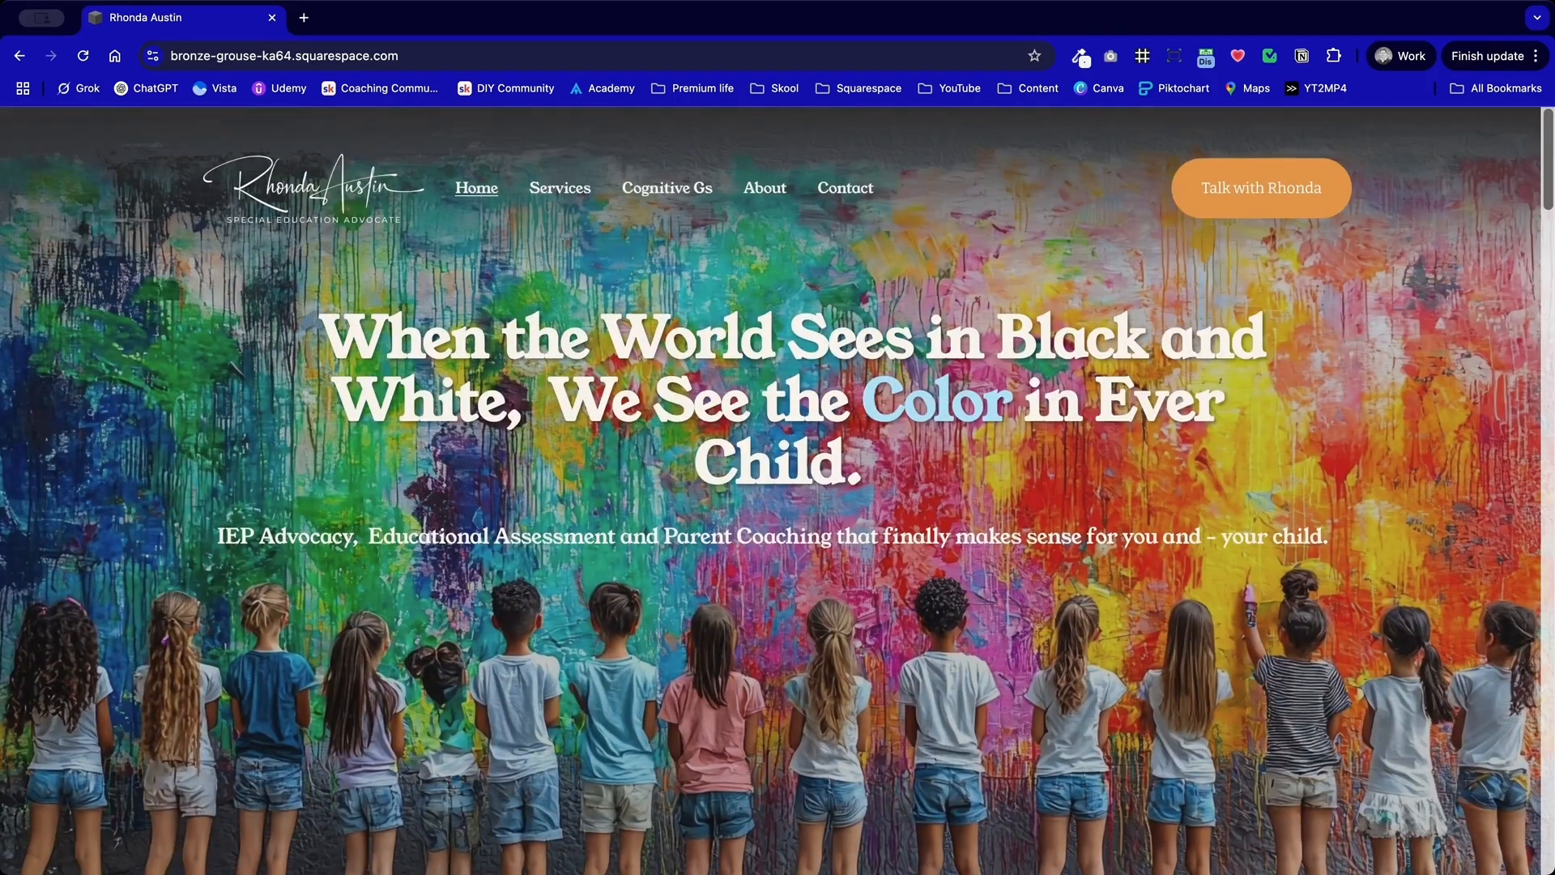
# Step: Leave the full-size preview, open the home page for editing and save the bio section to this site
pyautogui.click(1520, 130)
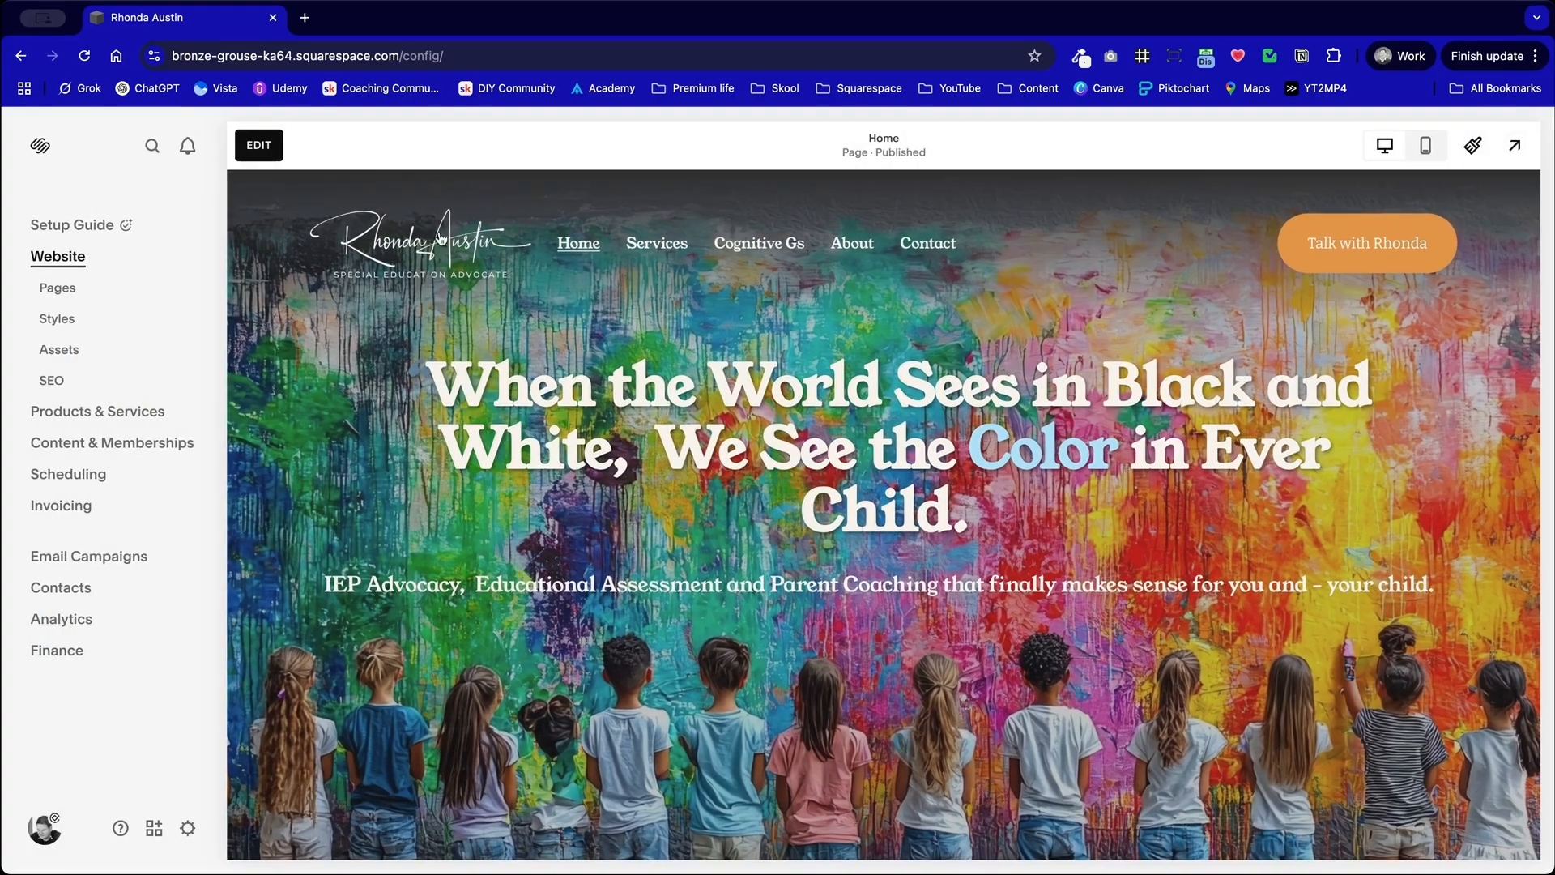
pyautogui.click(257, 144)
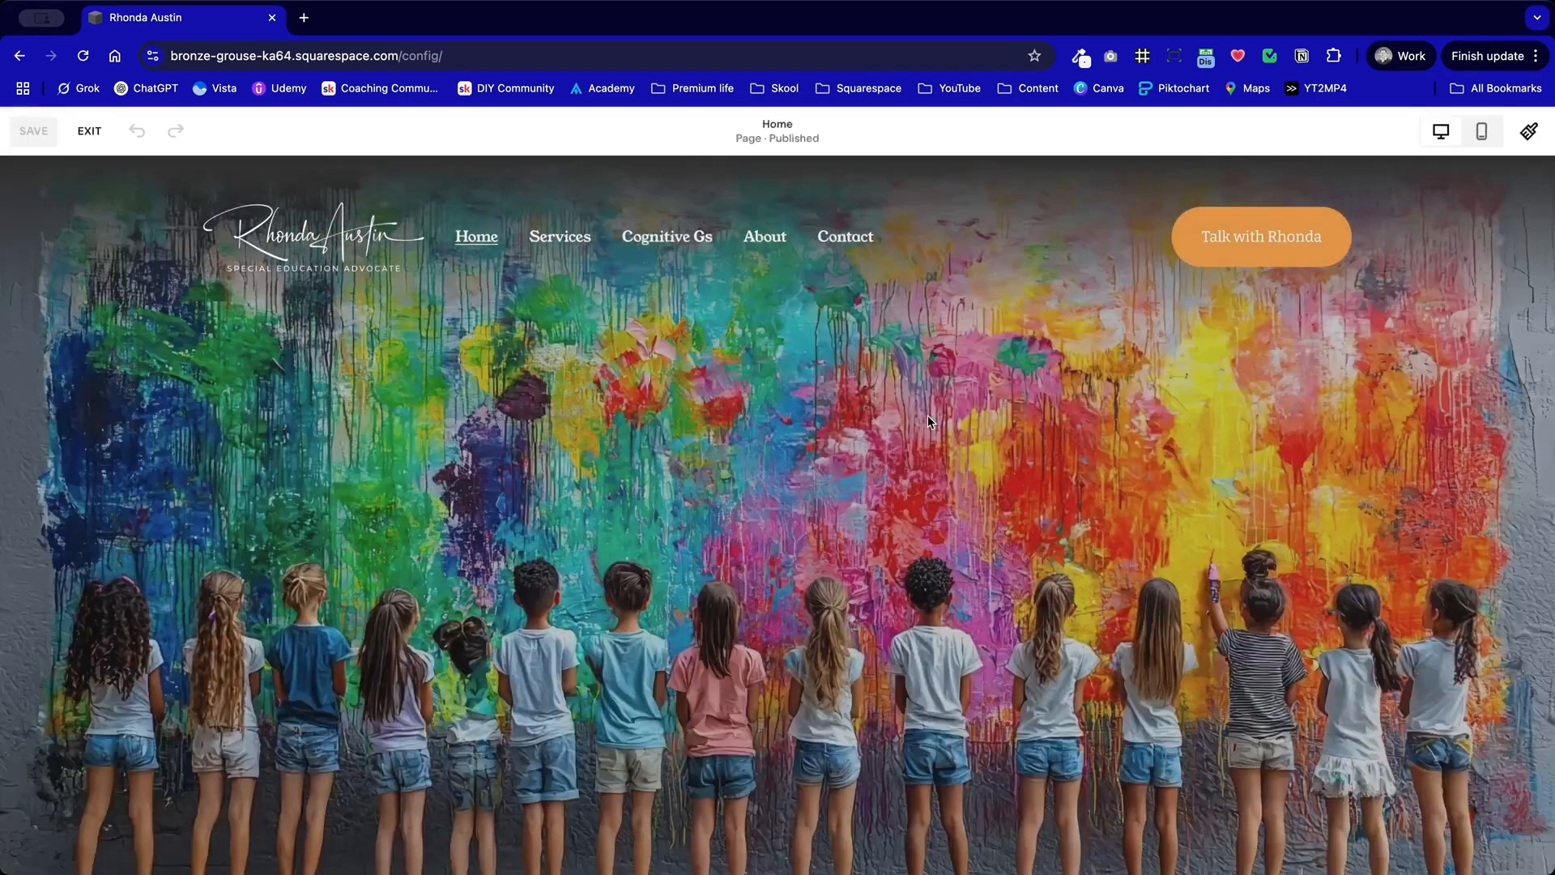
pyautogui.scroll(-10, 1024, 445)
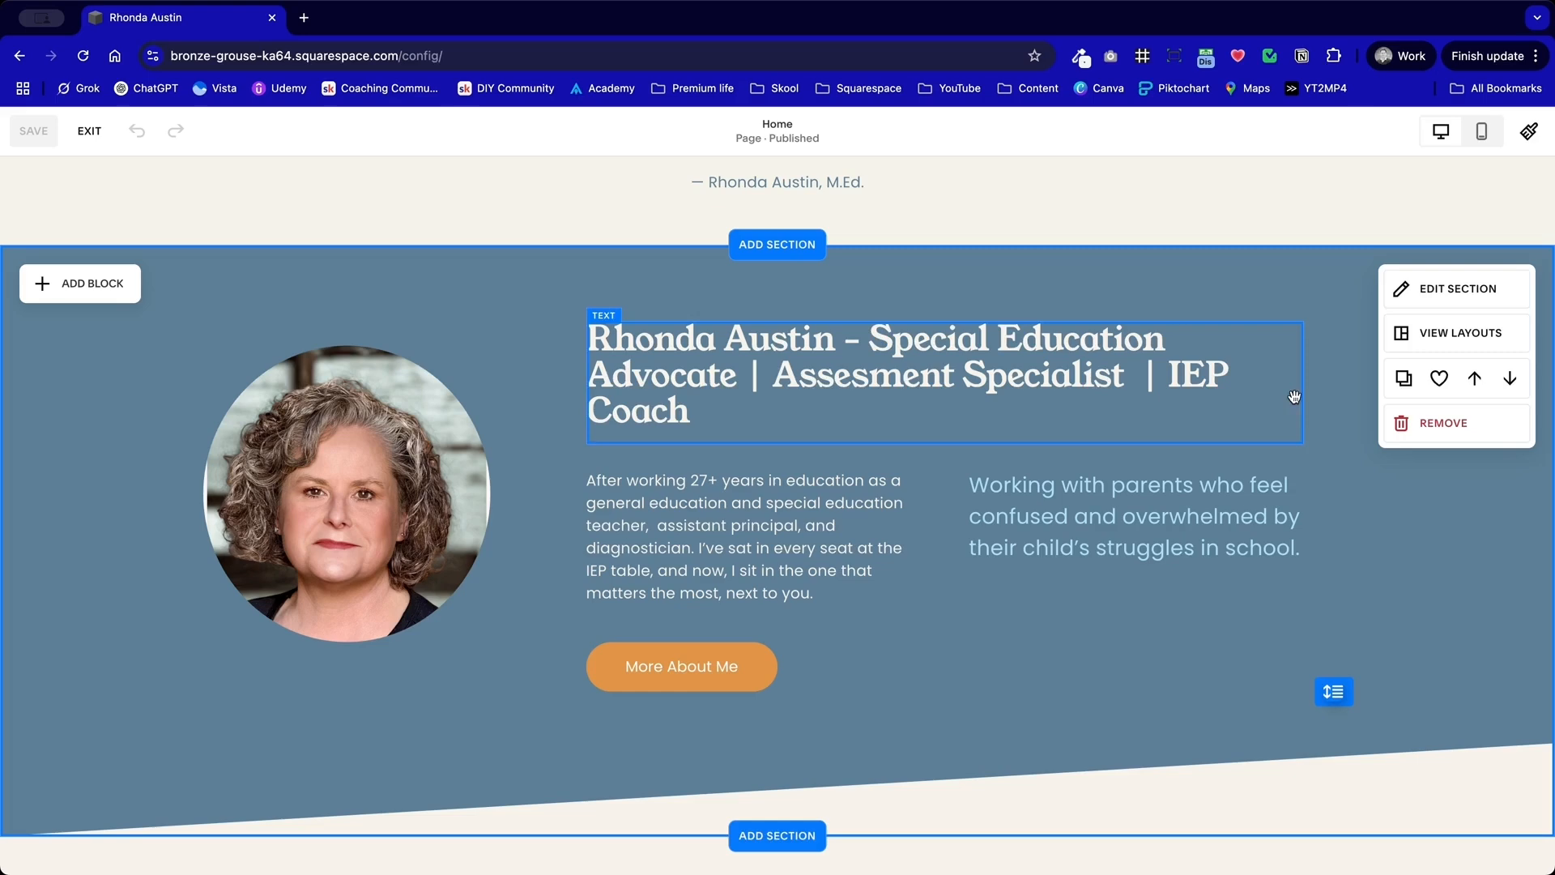
pyautogui.click(1440, 379)
pyautogui.click(1431, 457)
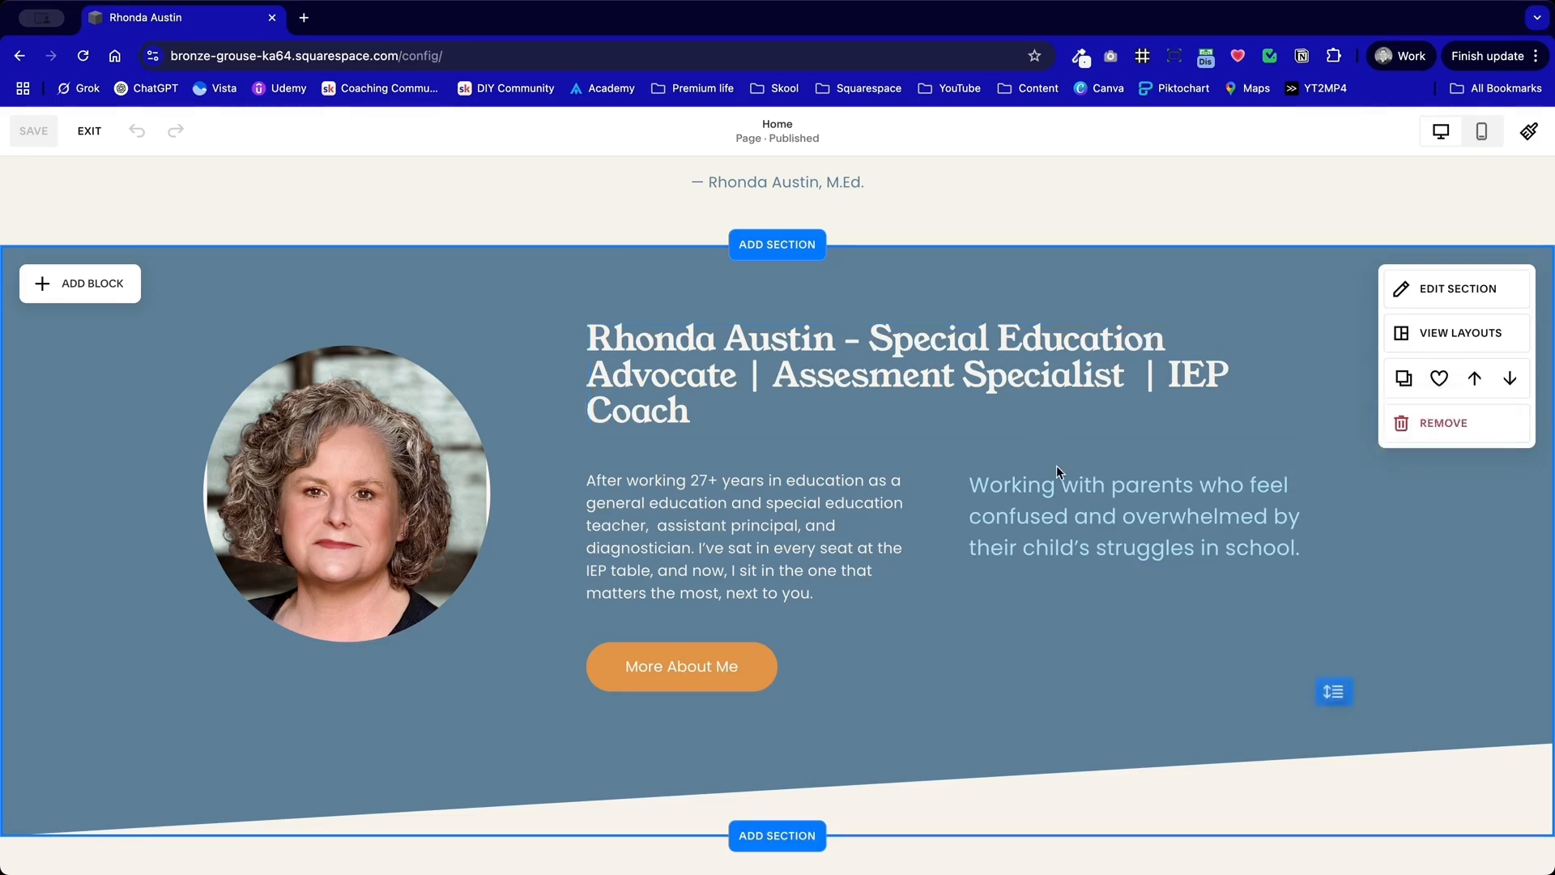
# Step: Save the "Every Child Deserves to Be Heard" quote section to this site
pyautogui.scroll(5, 1174, 465)
pyautogui.click(1441, 517)
pyautogui.click(1431, 593)
# Step: Save the "How Can I Help?" services section to this site
pyautogui.scroll(-10, 1334, 635)
pyautogui.scroll(-7, 1001, 608)
pyautogui.scroll(3, 1002, 607)
pyautogui.click(1439, 290)
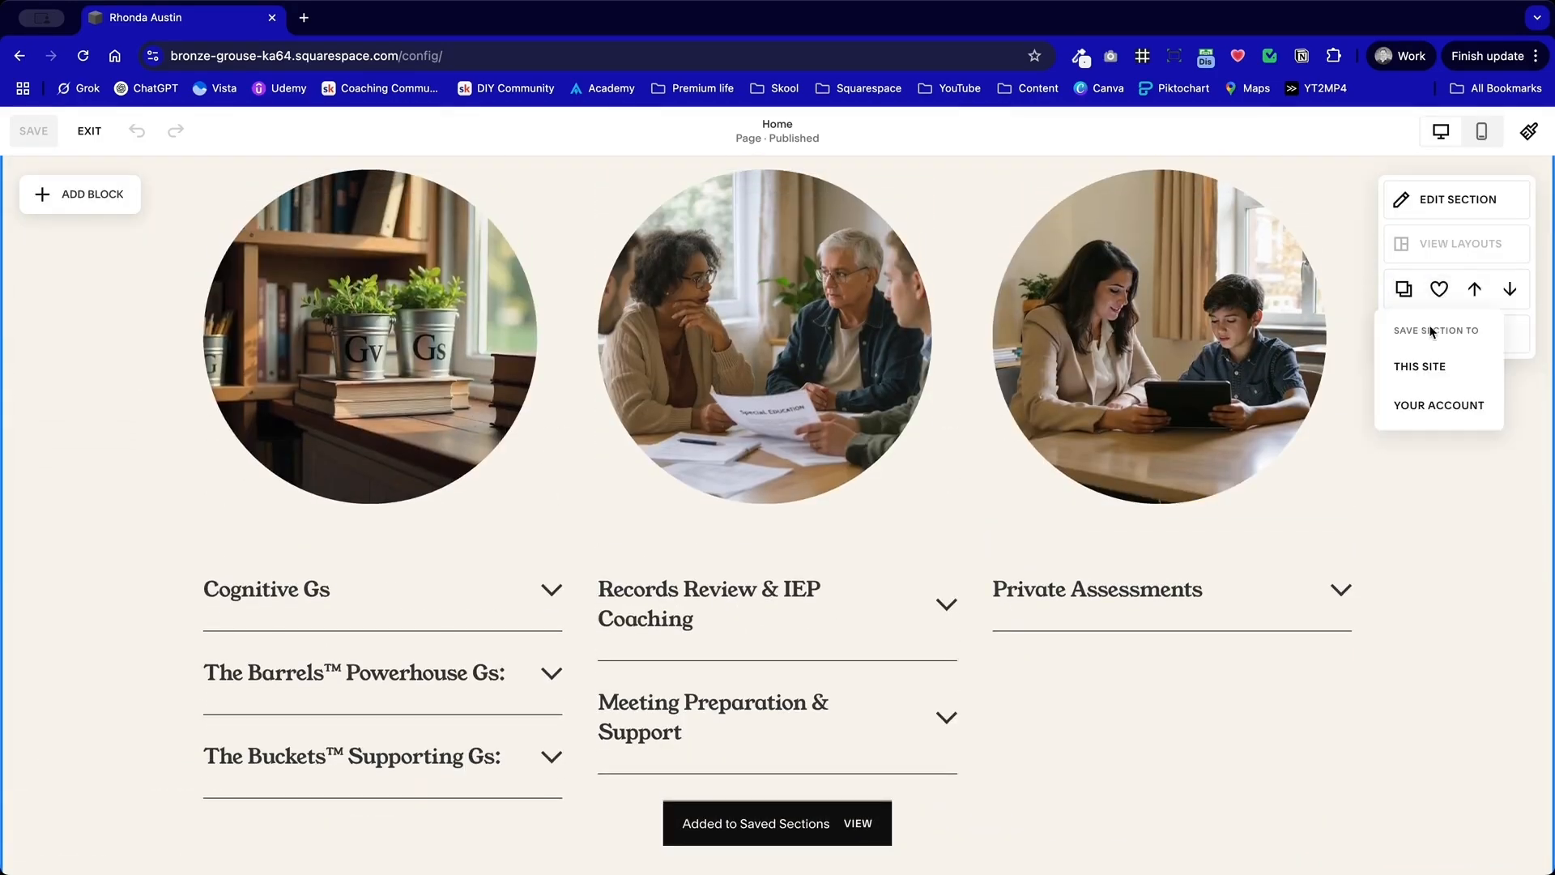
# Step: Save the testimonial slideshow section to this site
pyautogui.scroll(-10, 937, 508)
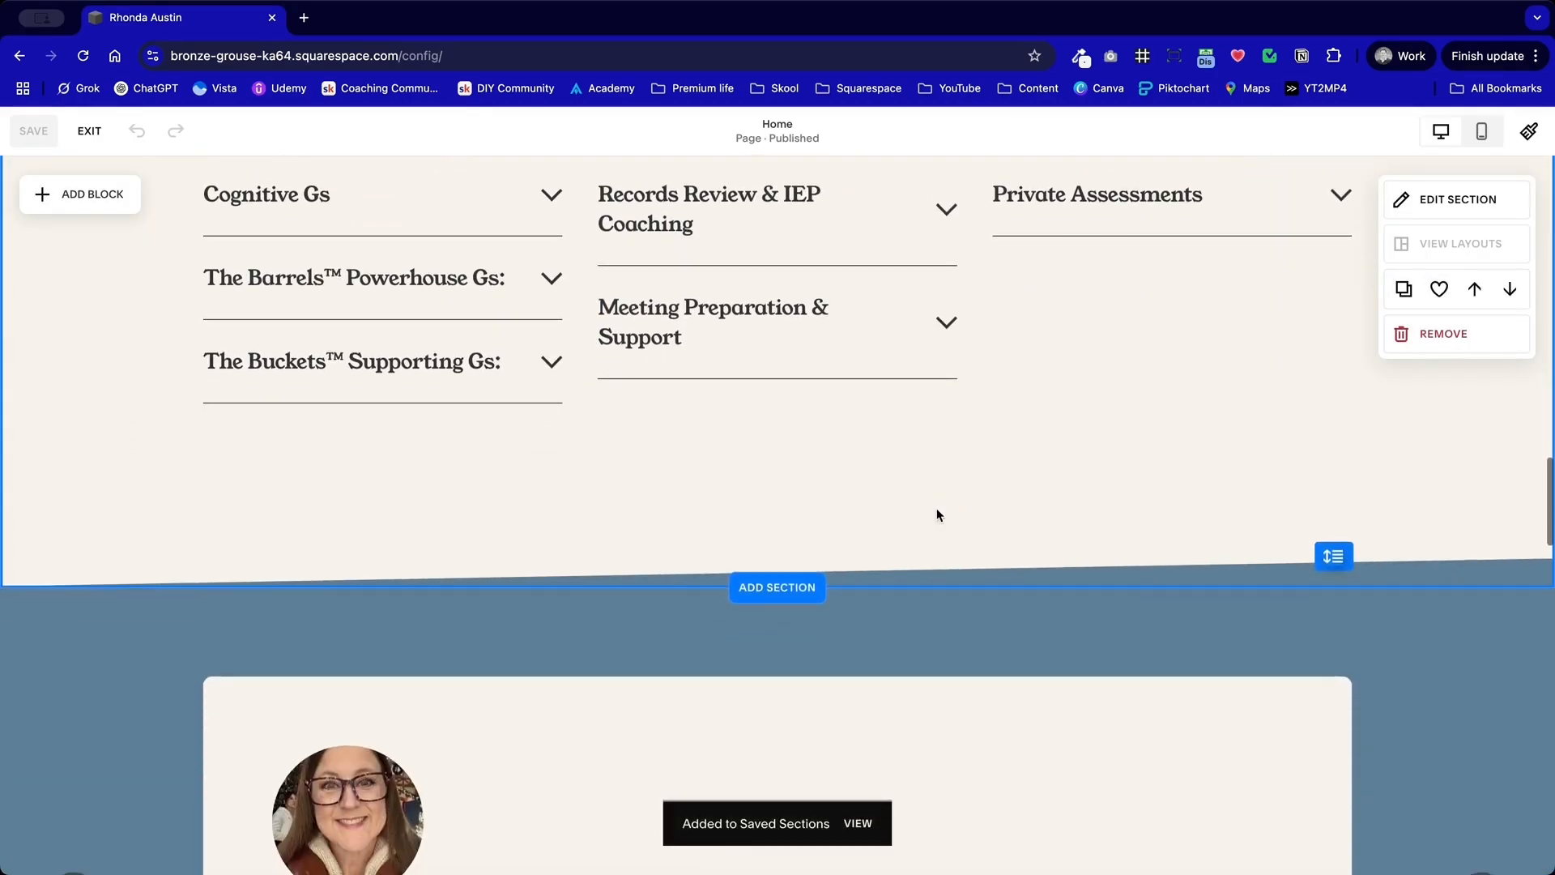
pyautogui.scroll(1, 936, 508)
pyautogui.scroll(-5, 936, 507)
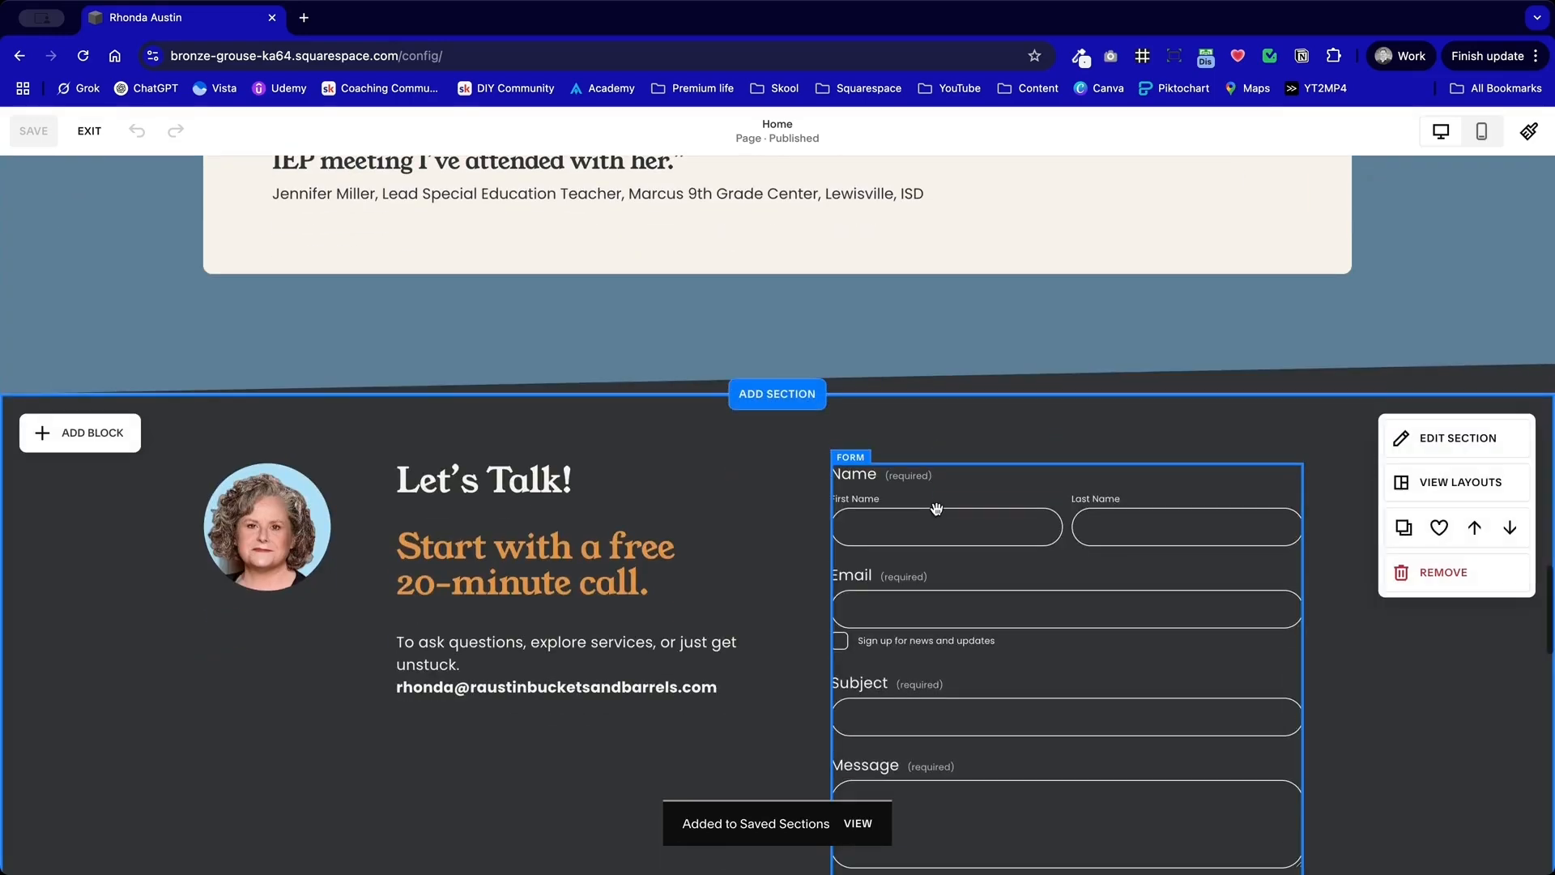
pyautogui.scroll(6, 936, 508)
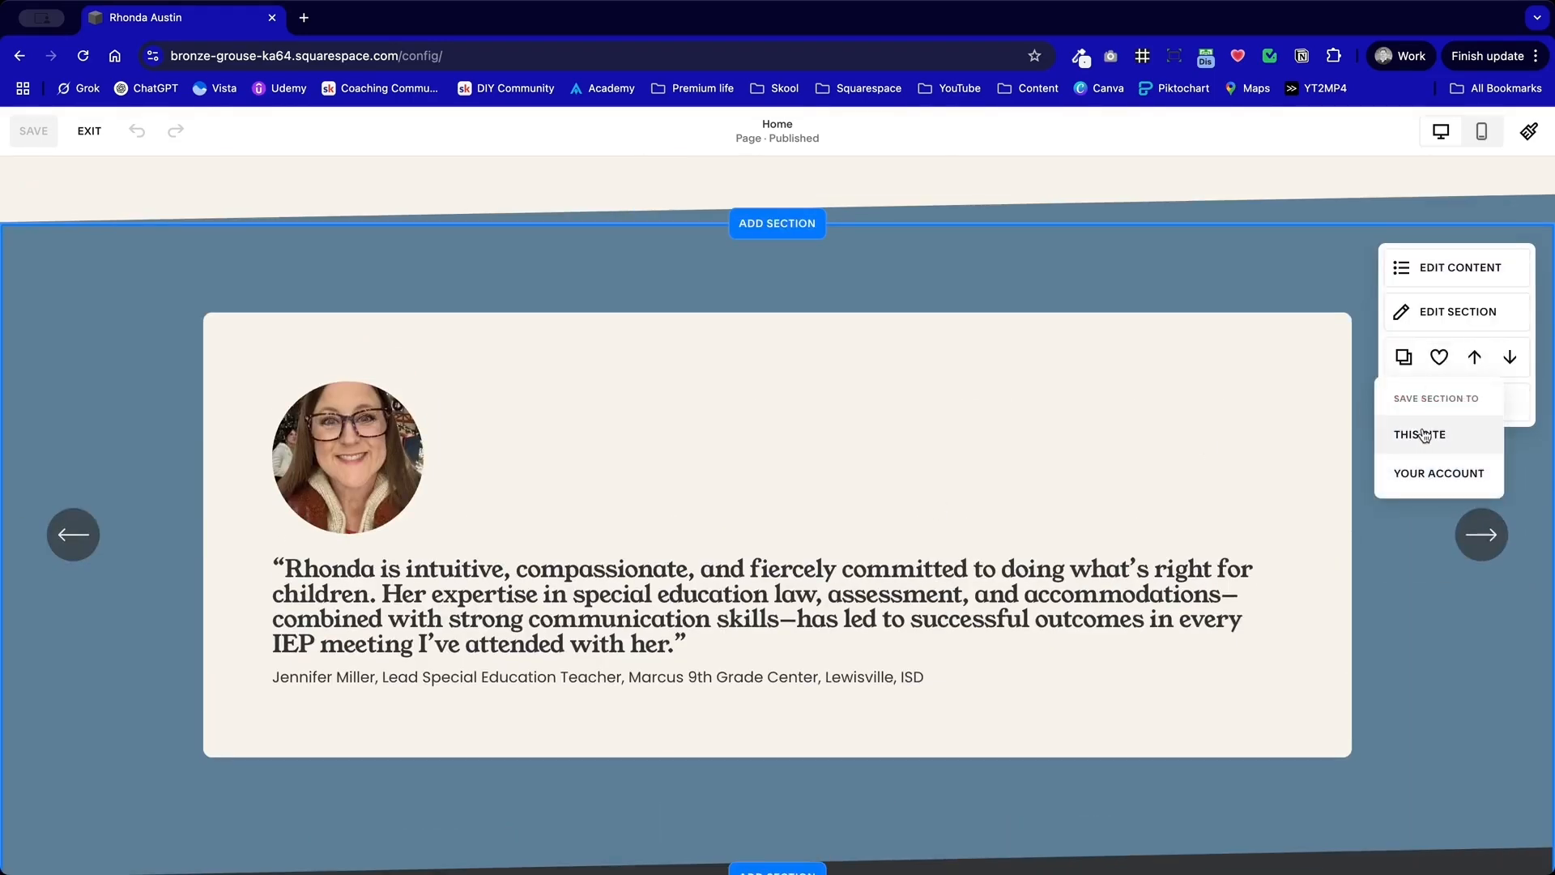
pyautogui.click(1427, 438)
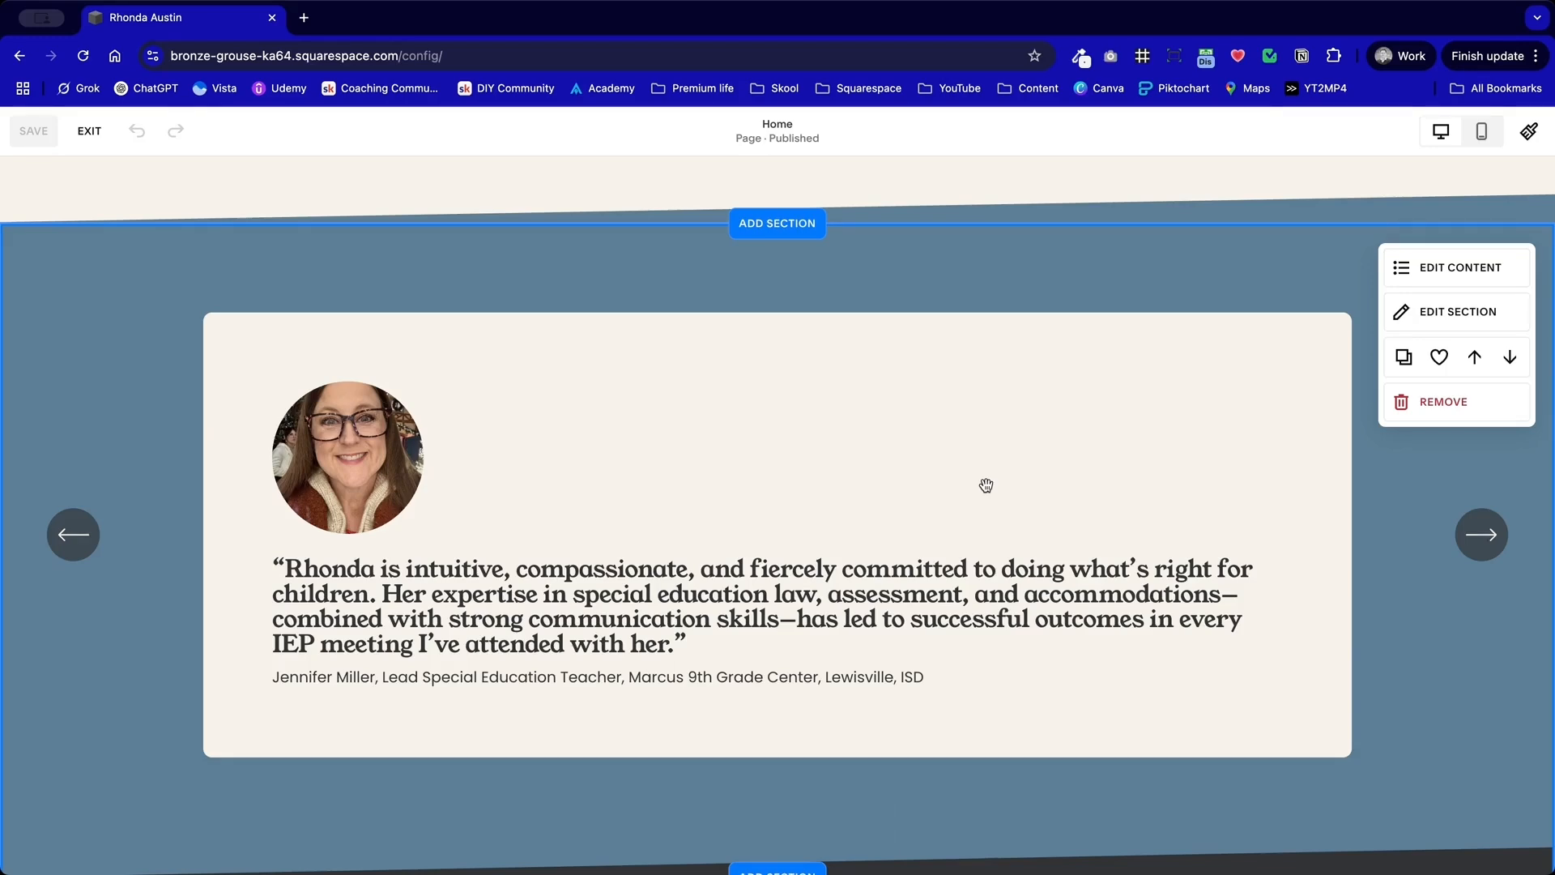
# Step: Save the "Let's Talk!" contact form section to this site
pyautogui.scroll(-15, 986, 484)
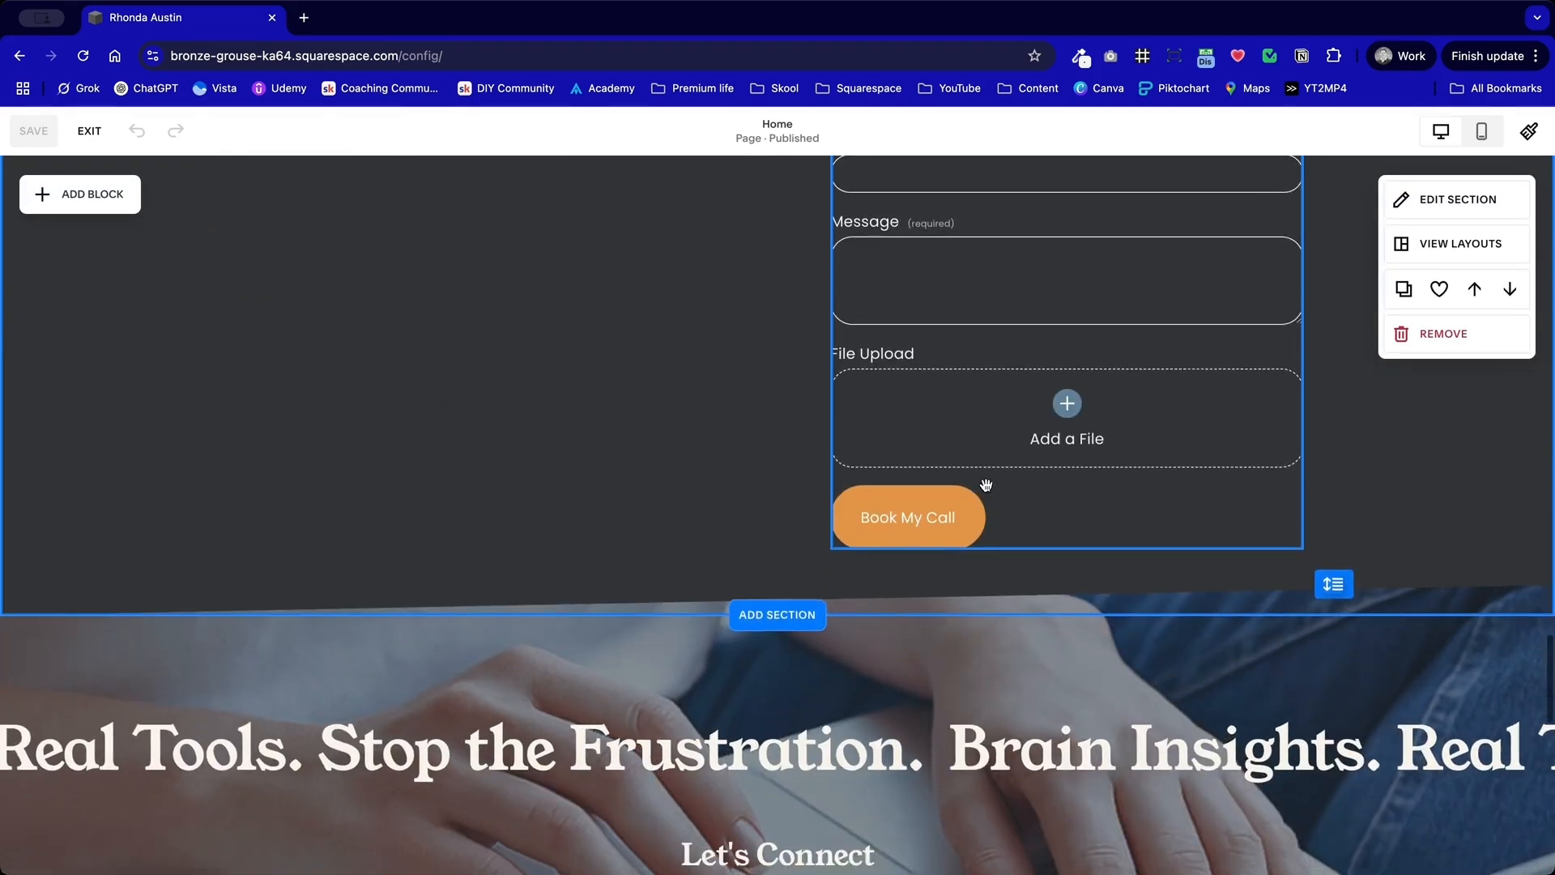
pyautogui.scroll(5, 986, 484)
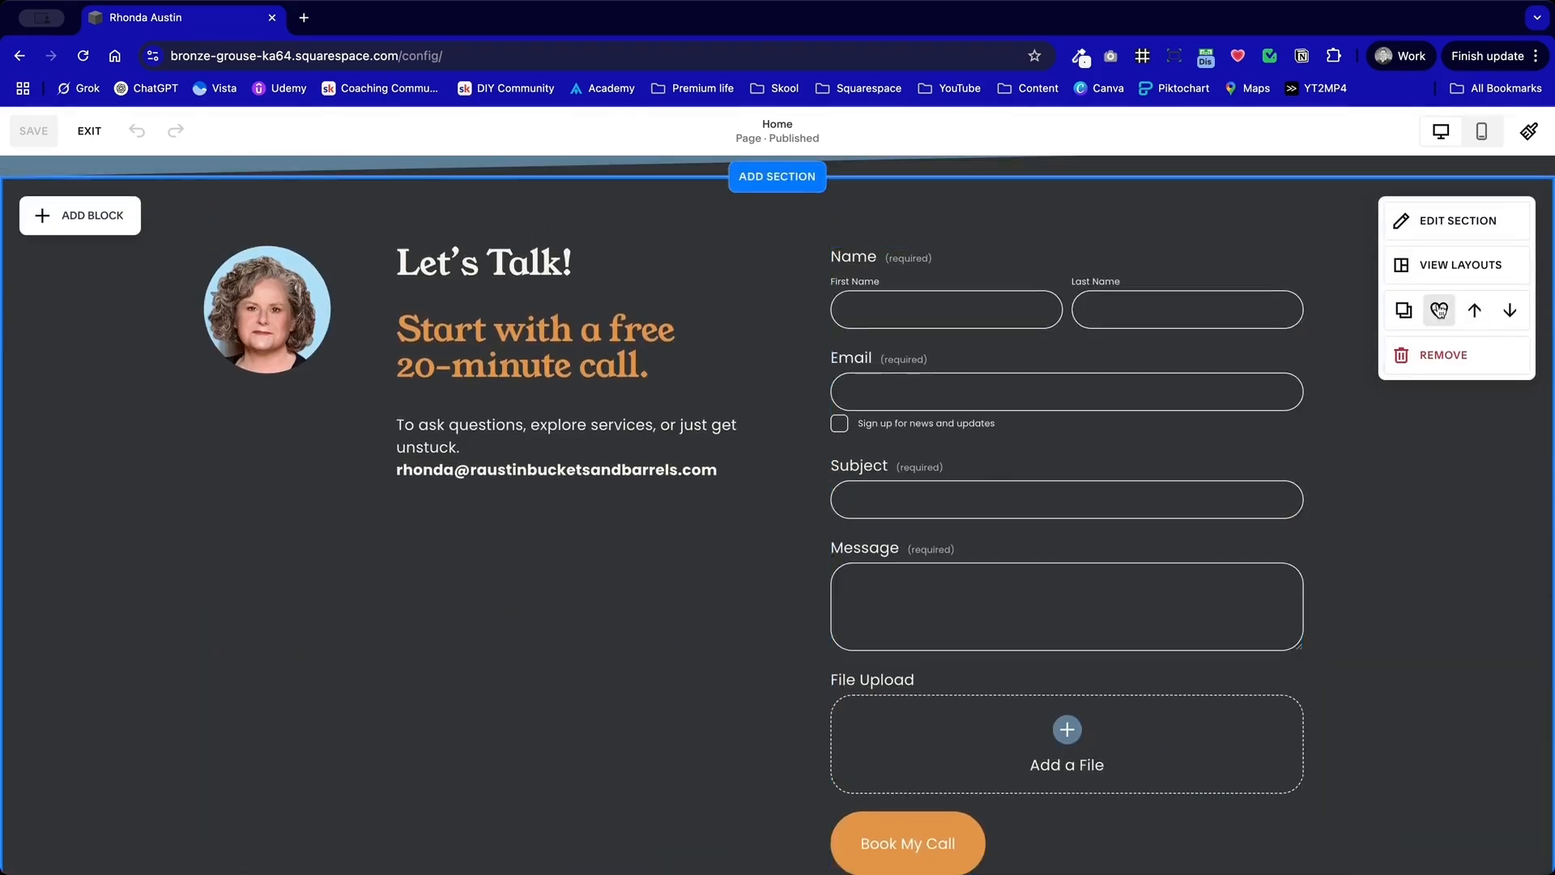
pyautogui.click(1432, 387)
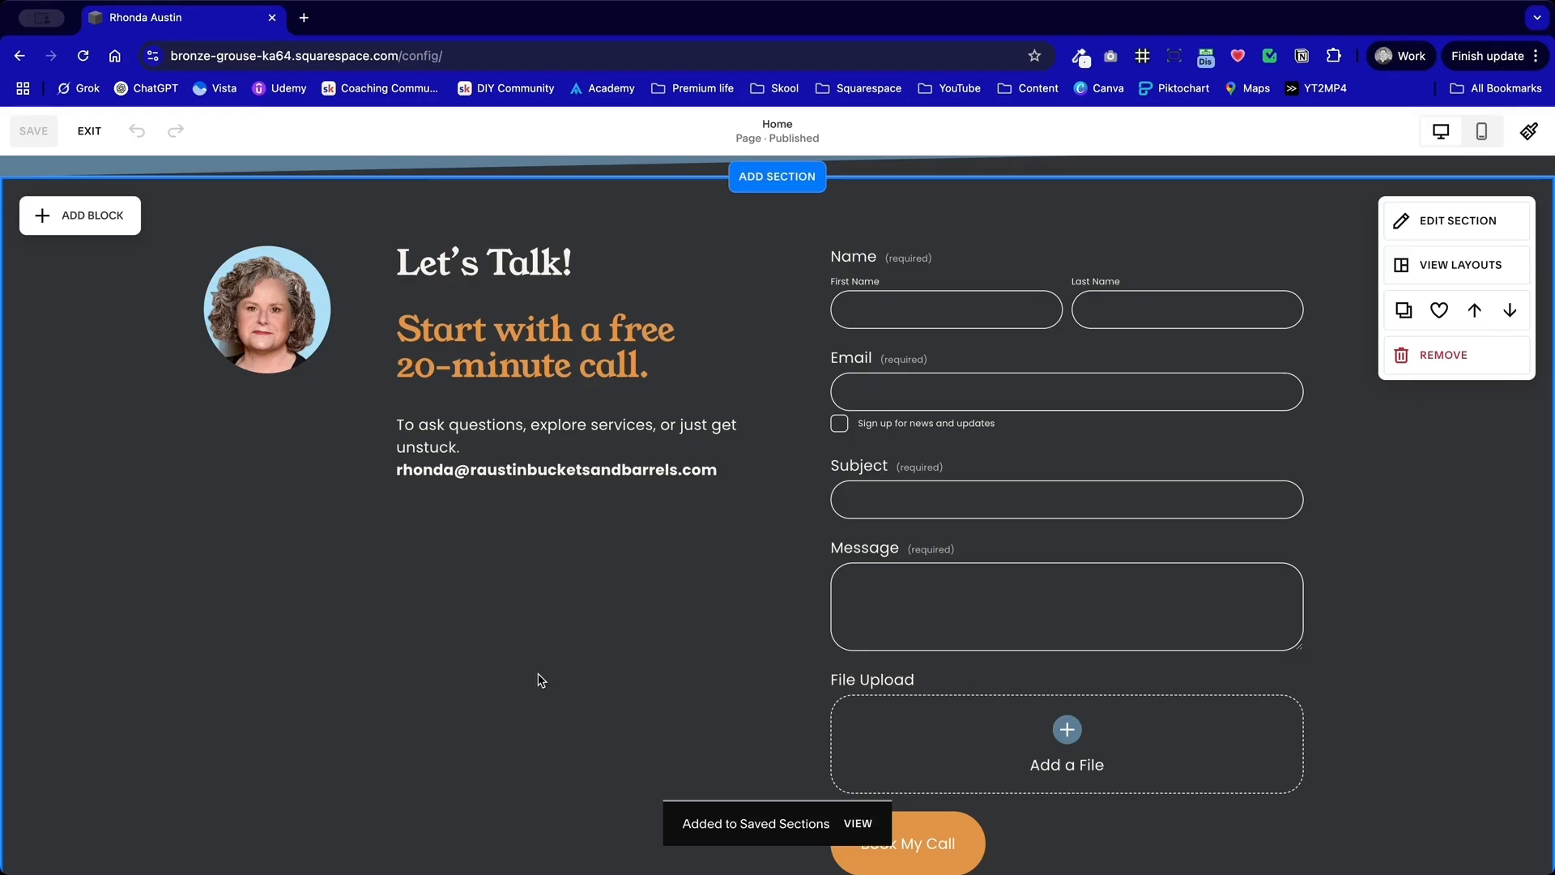
# Step: Compare the "Let's Connect" newsletter section with the "Let's Talk!" contact form section on the home page
pyautogui.scroll(-9, 540, 678)
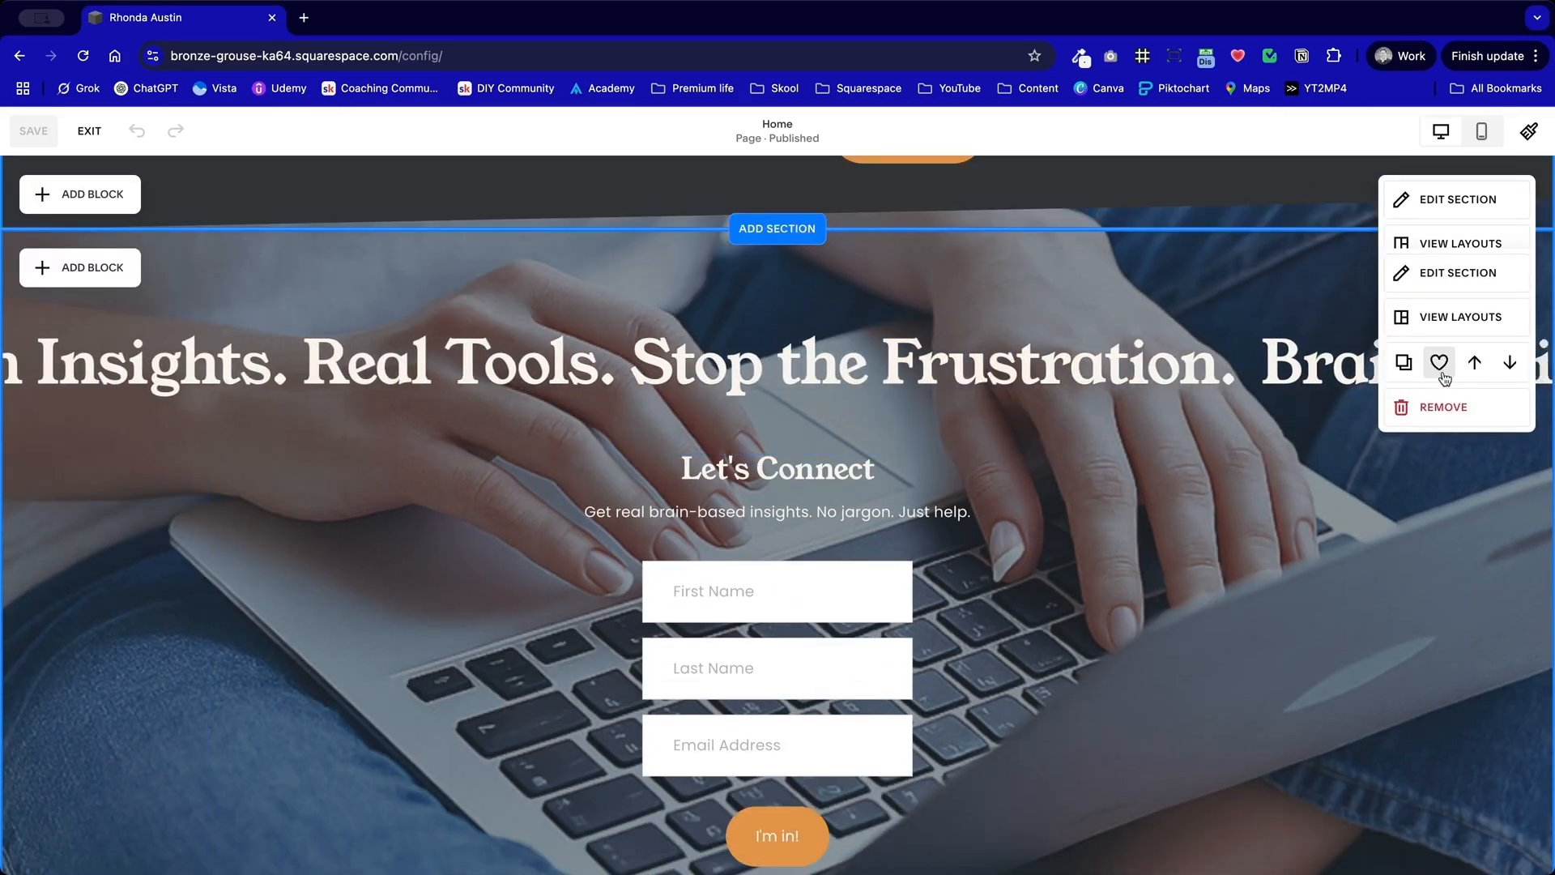
pyautogui.scroll(-4, 1142, 501)
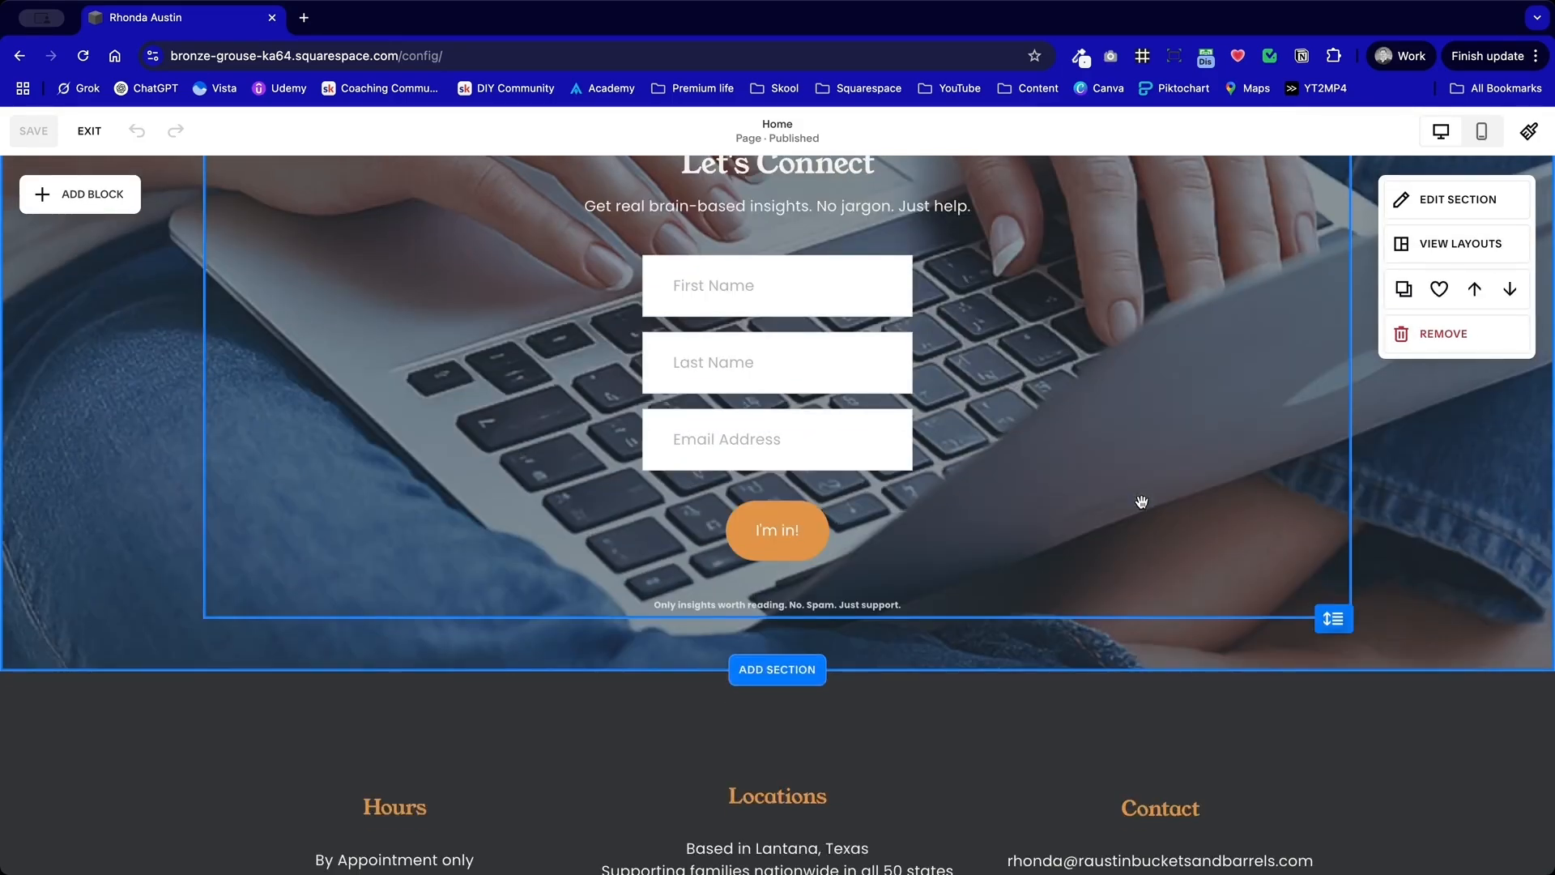
pyautogui.scroll(15, 1141, 501)
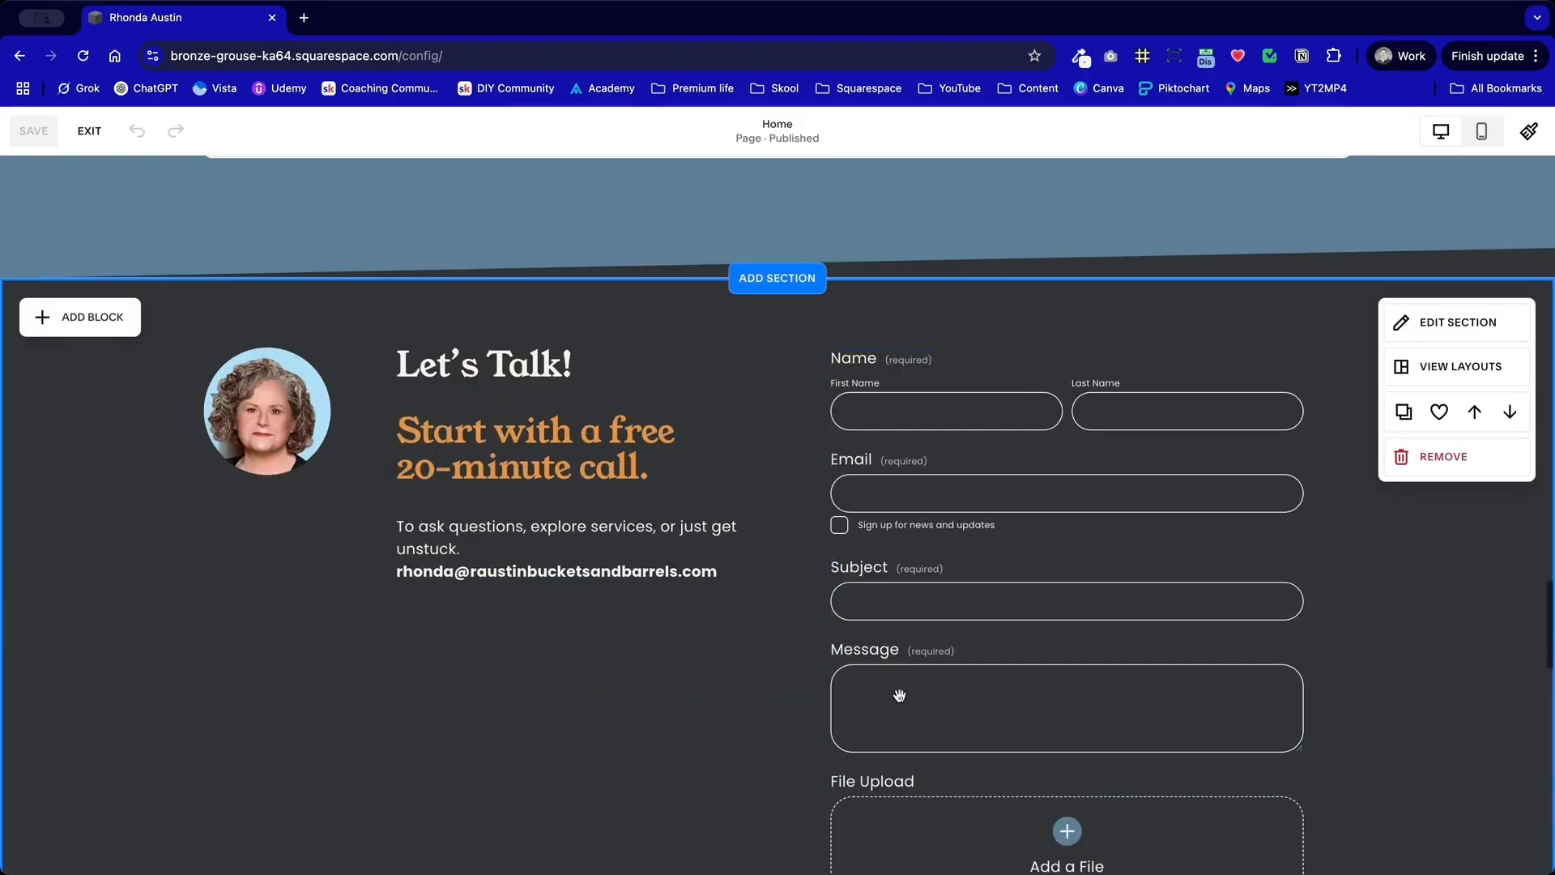
pyautogui.scroll(-15, 783, 541)
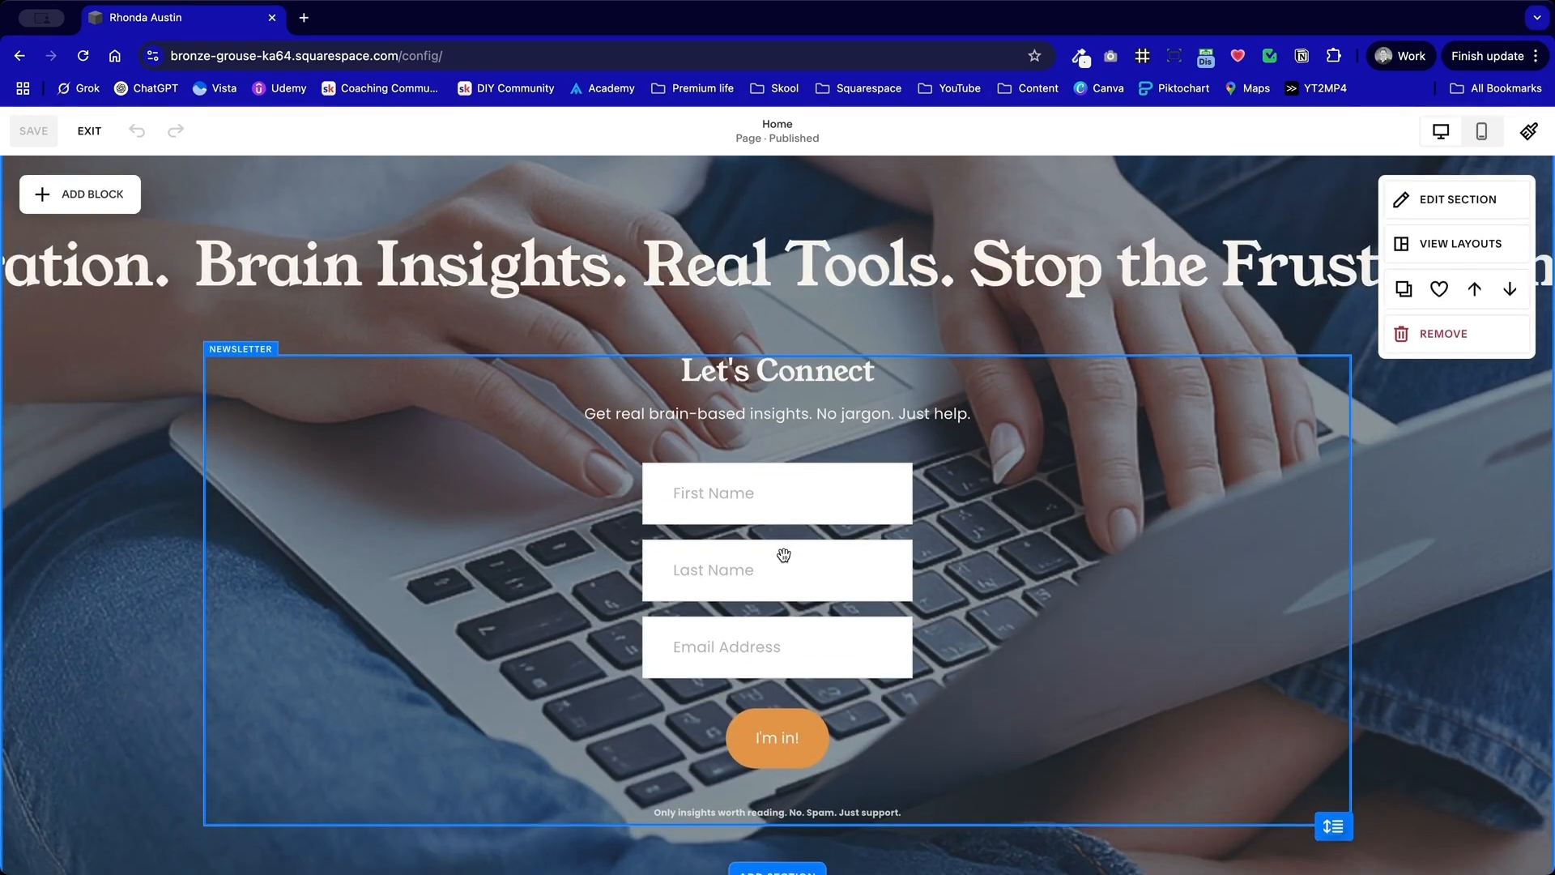
pyautogui.scroll(15, 783, 555)
pyautogui.scroll(2, 784, 559)
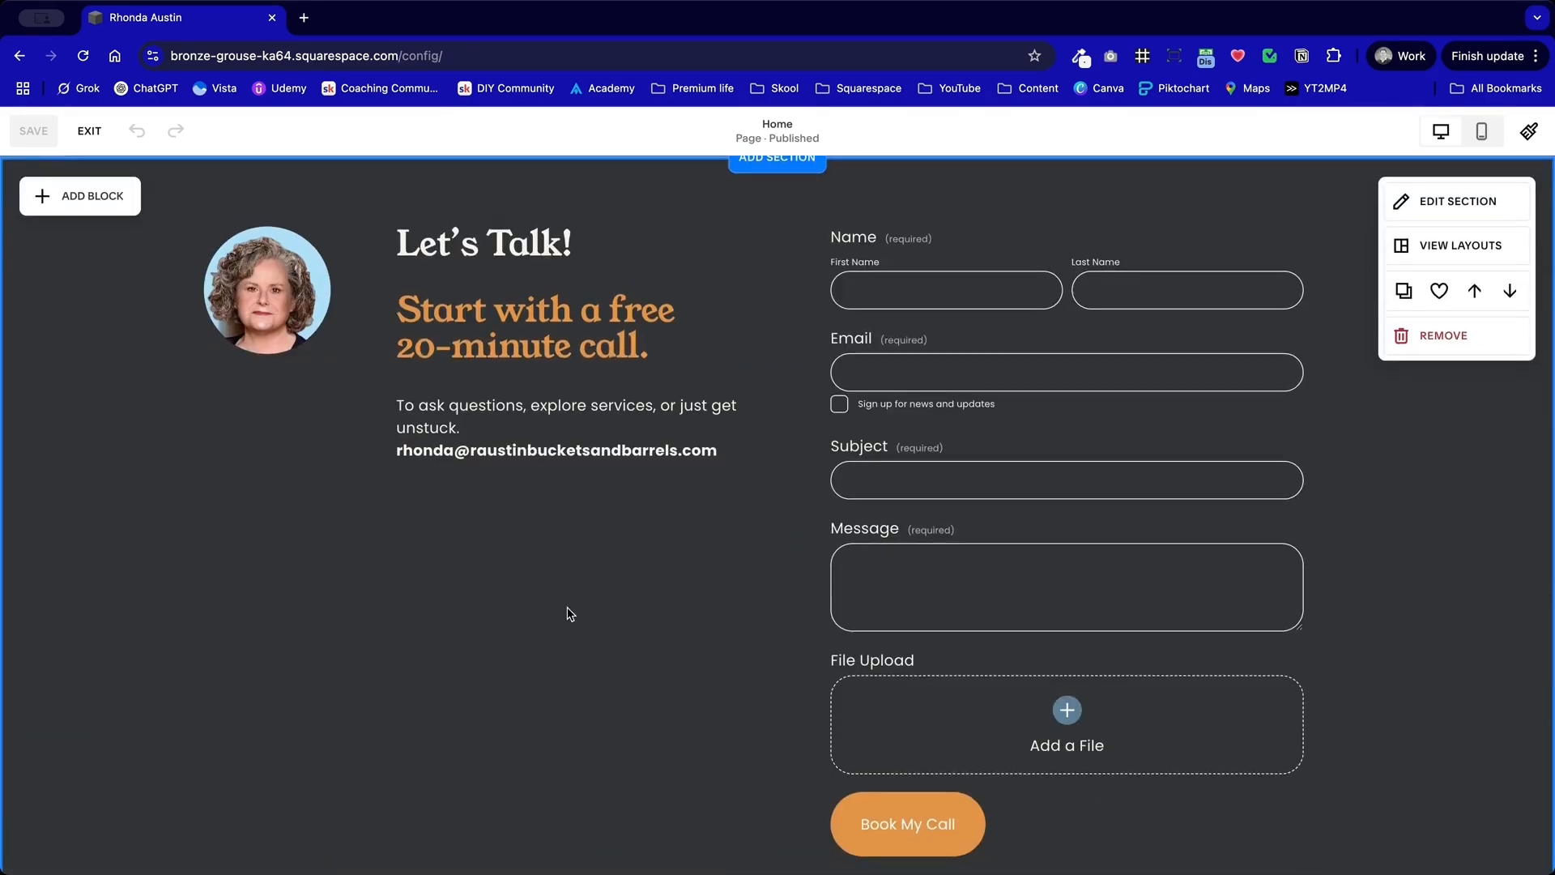
pyautogui.scroll(2, 889, 458)
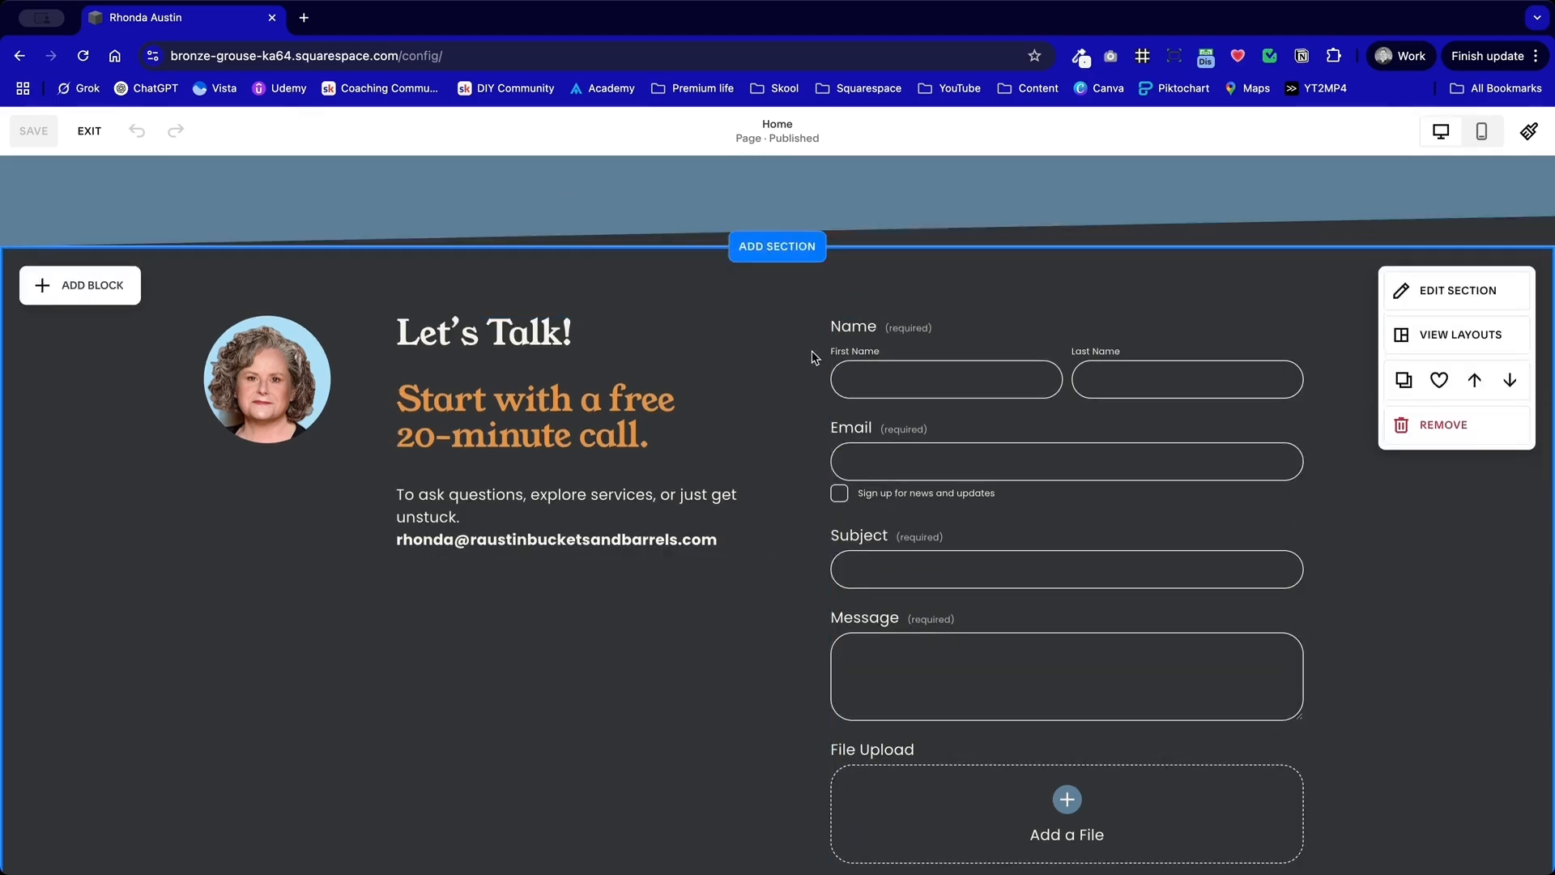
pyautogui.scroll(-5, 985, 332)
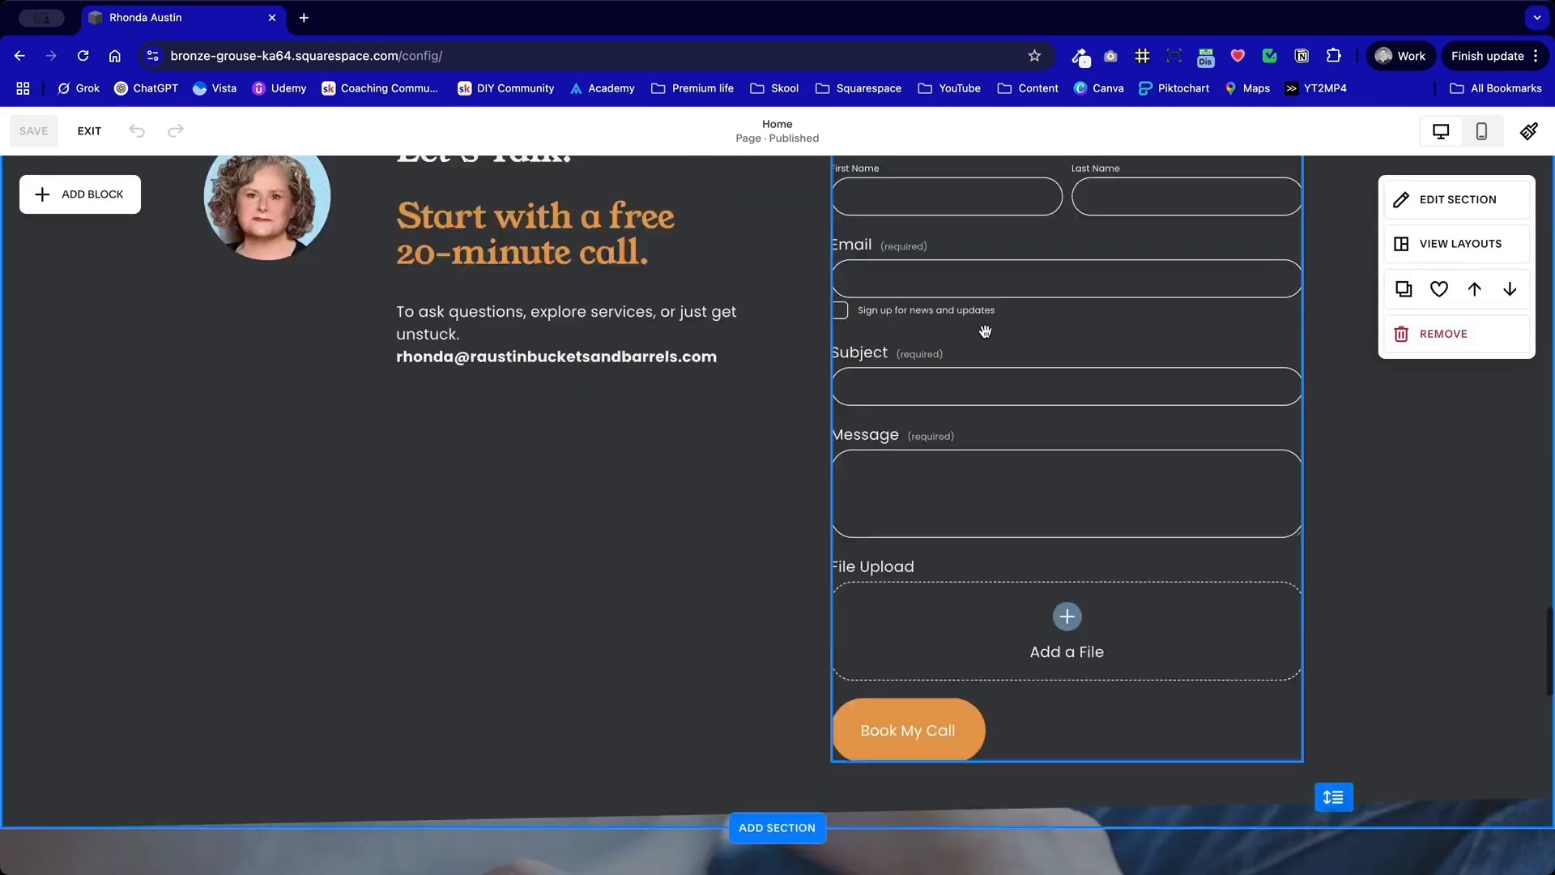
# Step: Save the "Let's Connect" newsletter section to this site
pyautogui.scroll(3, 985, 334)
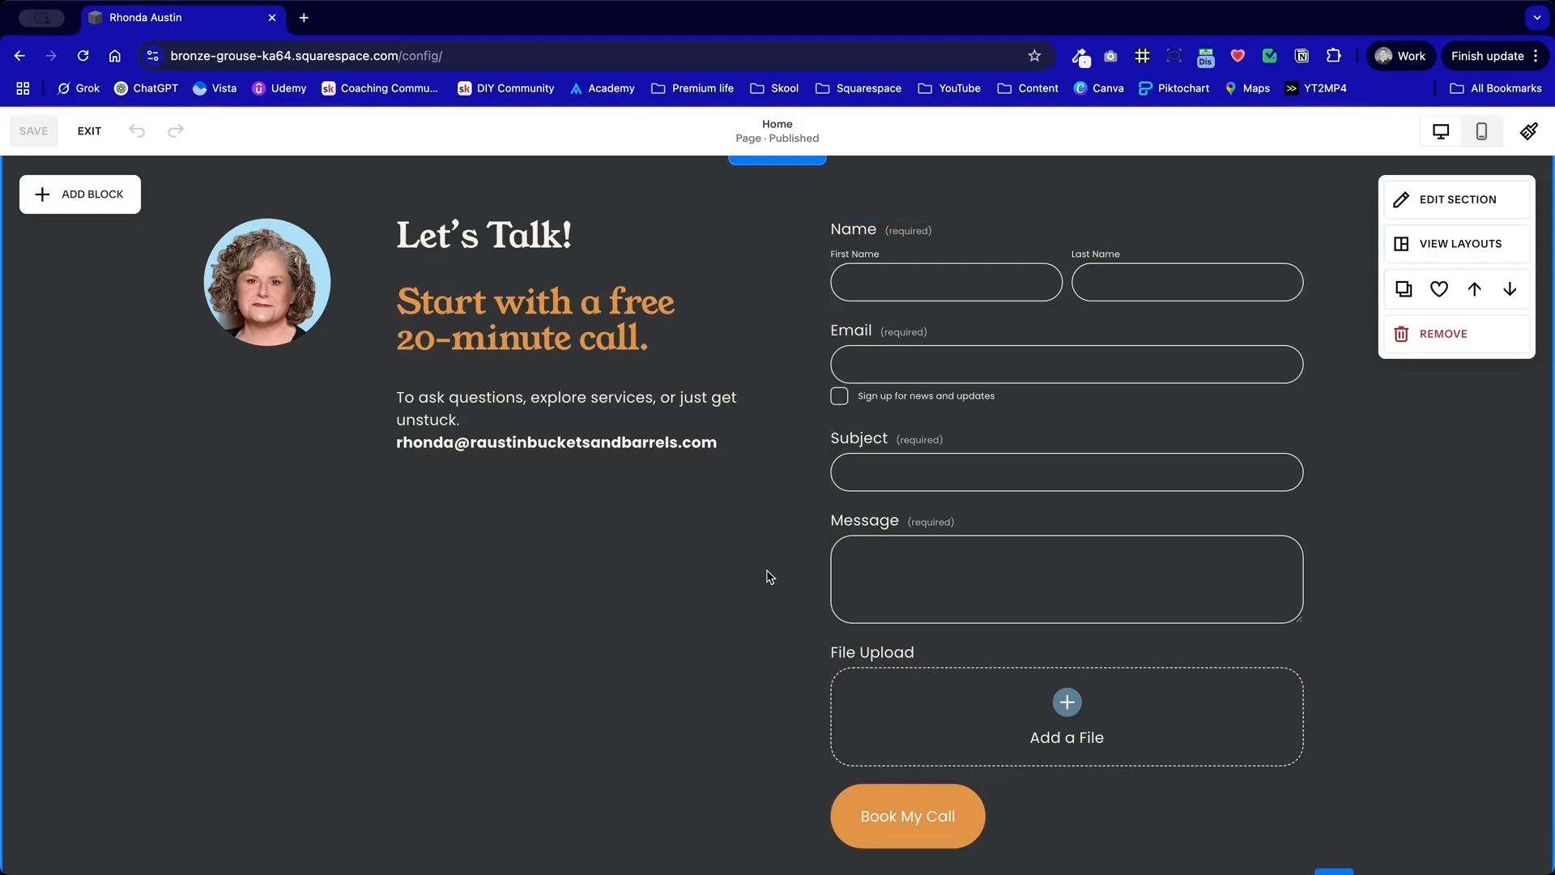
pyautogui.scroll(-15, 770, 577)
pyautogui.scroll(5, 770, 577)
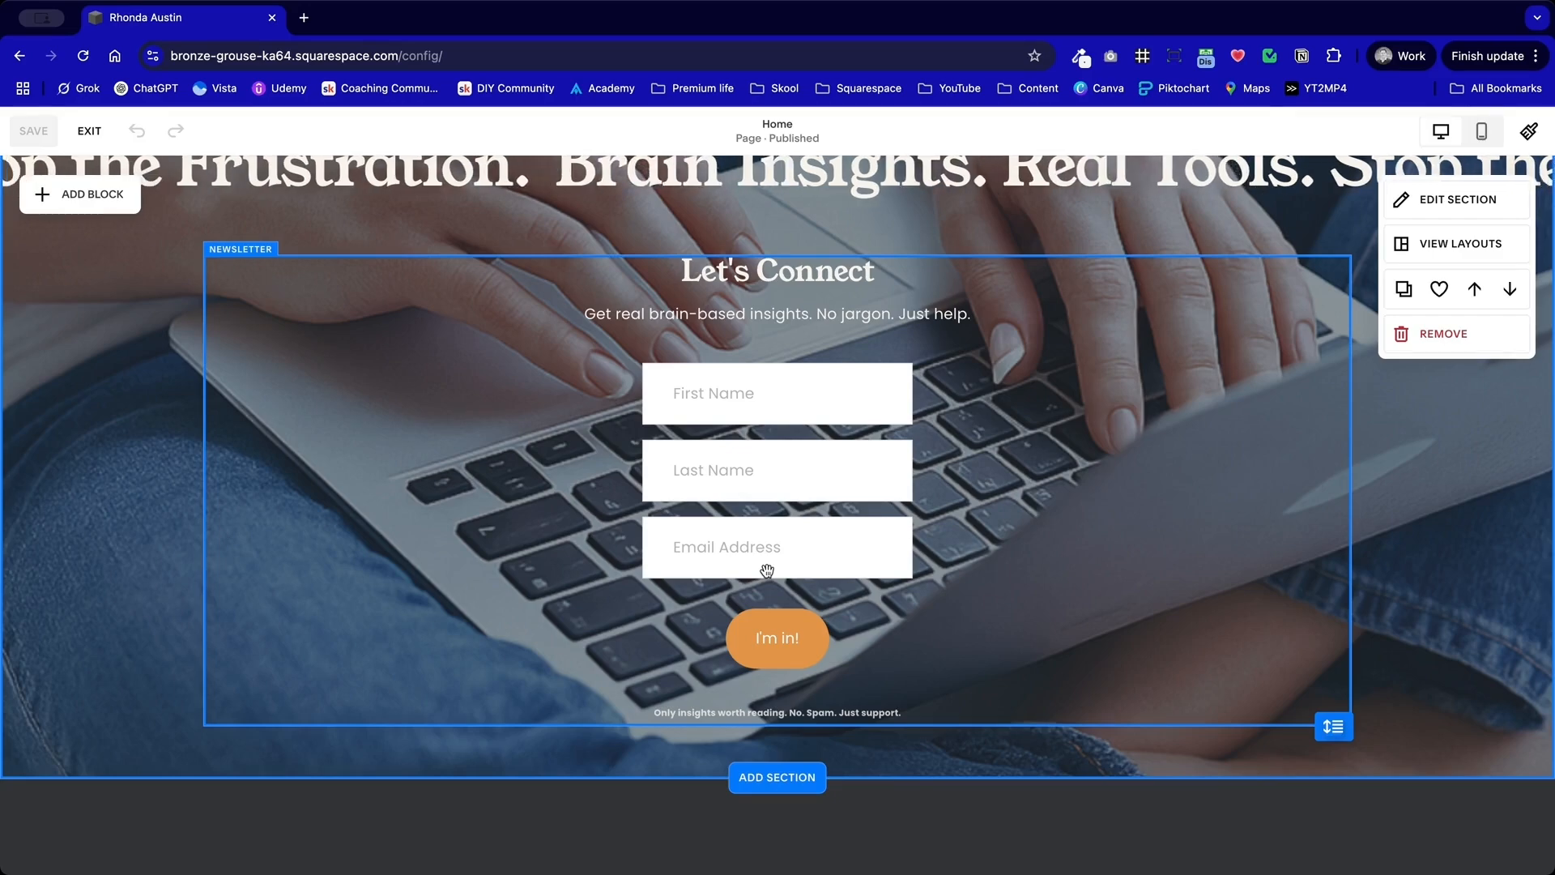
pyautogui.scroll(4, 767, 571)
pyautogui.scroll(7, 769, 567)
pyautogui.scroll(-9, 781, 553)
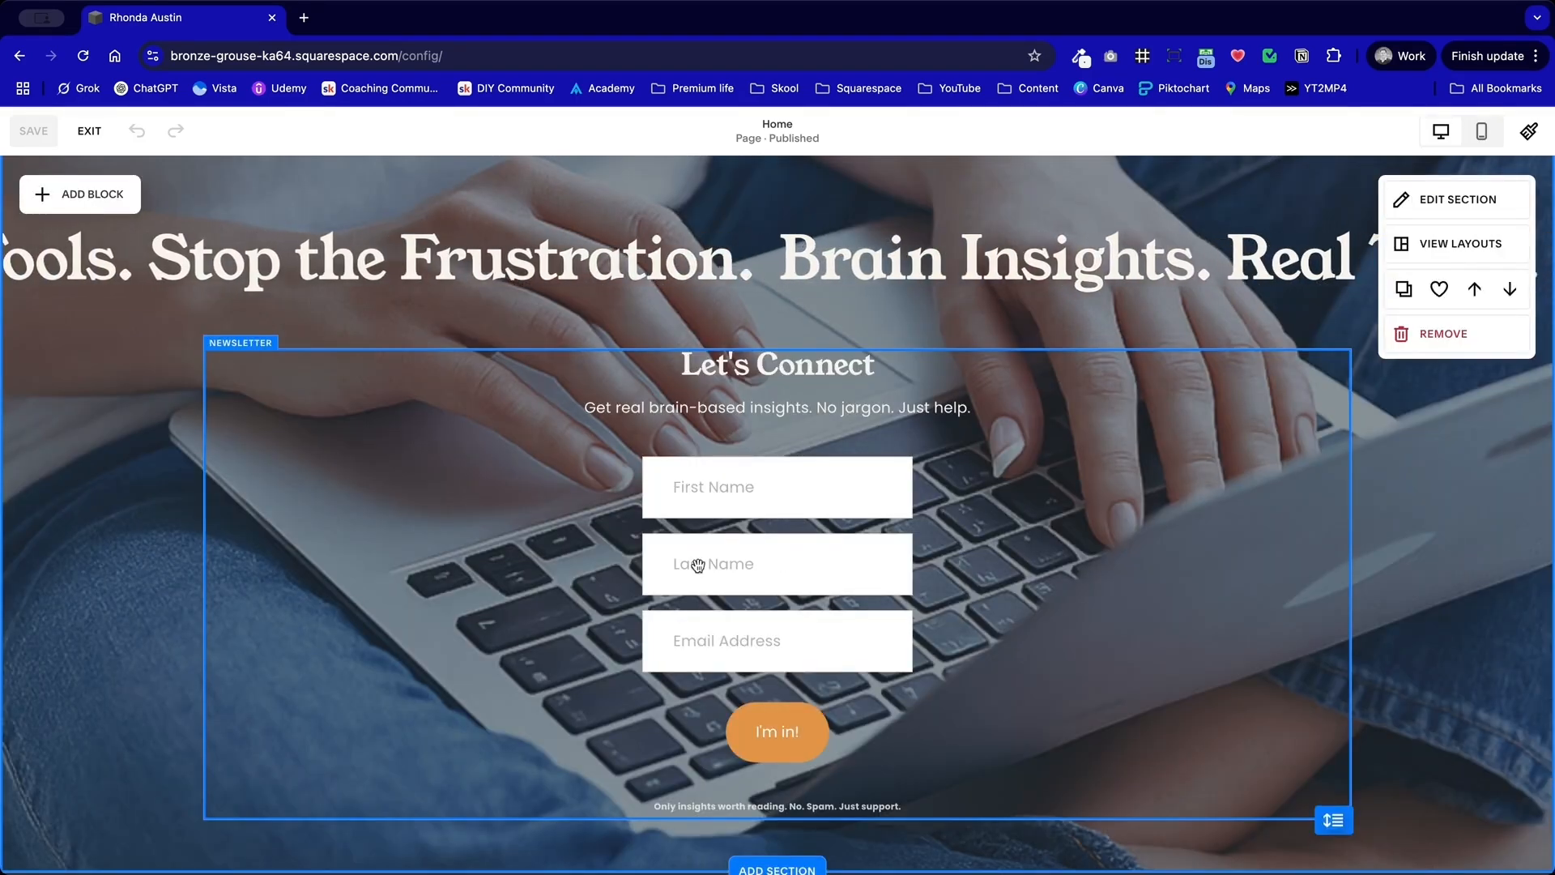
pyautogui.click(1438, 299)
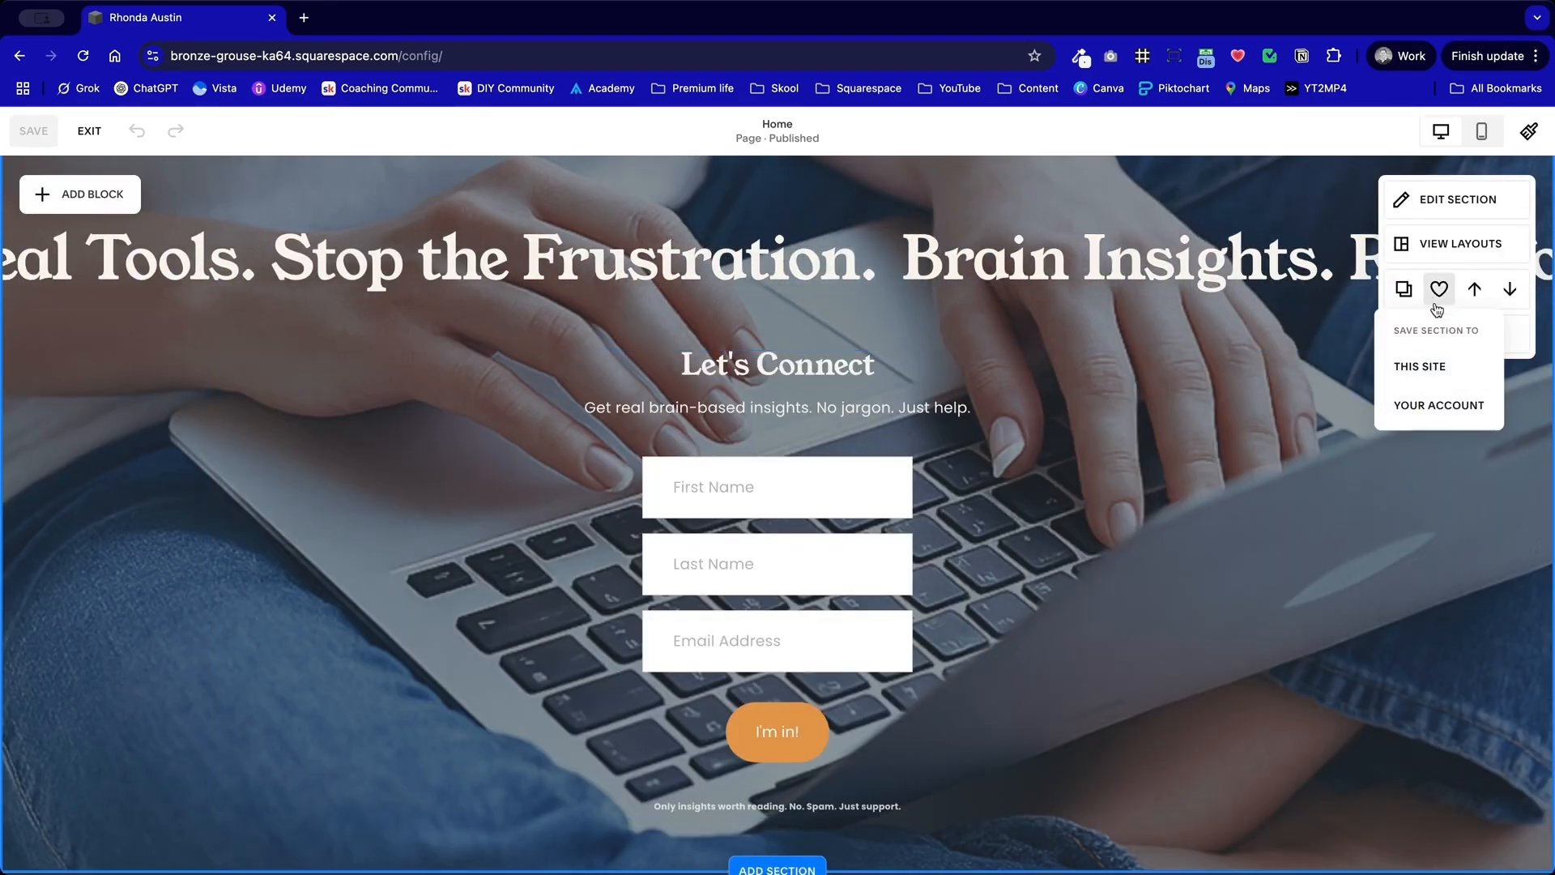
# Step: Leave the home page editor and open the Cognitive Gs page at its "We All Have Buckets in Our Brains" section
pyautogui.scroll(-4, 1072, 583)
pyautogui.scroll(-5, 1071, 583)
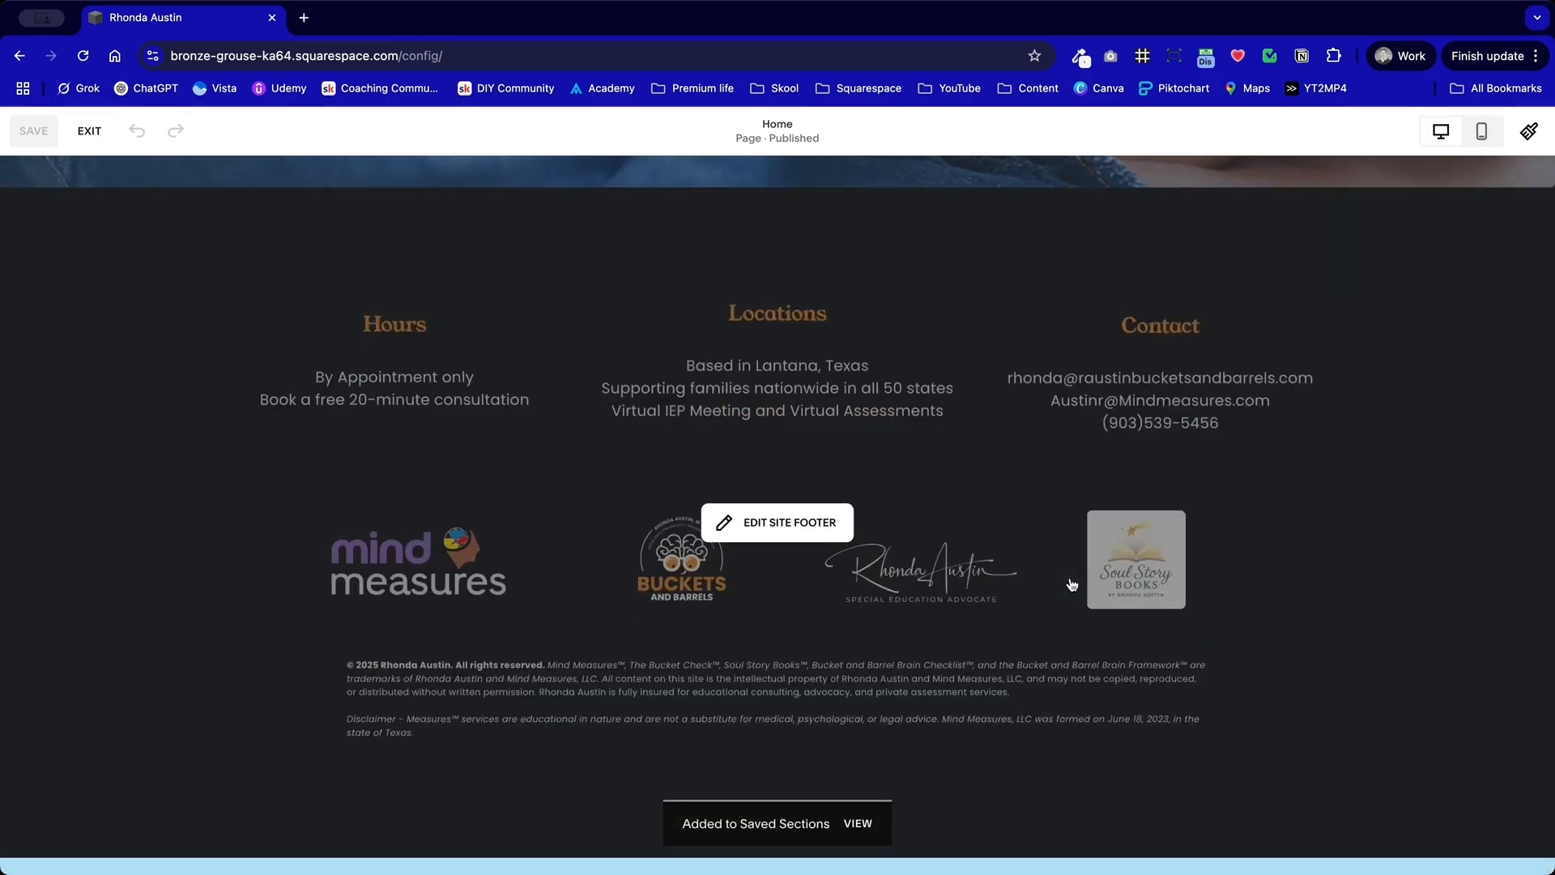
pyautogui.scroll(20, 1072, 583)
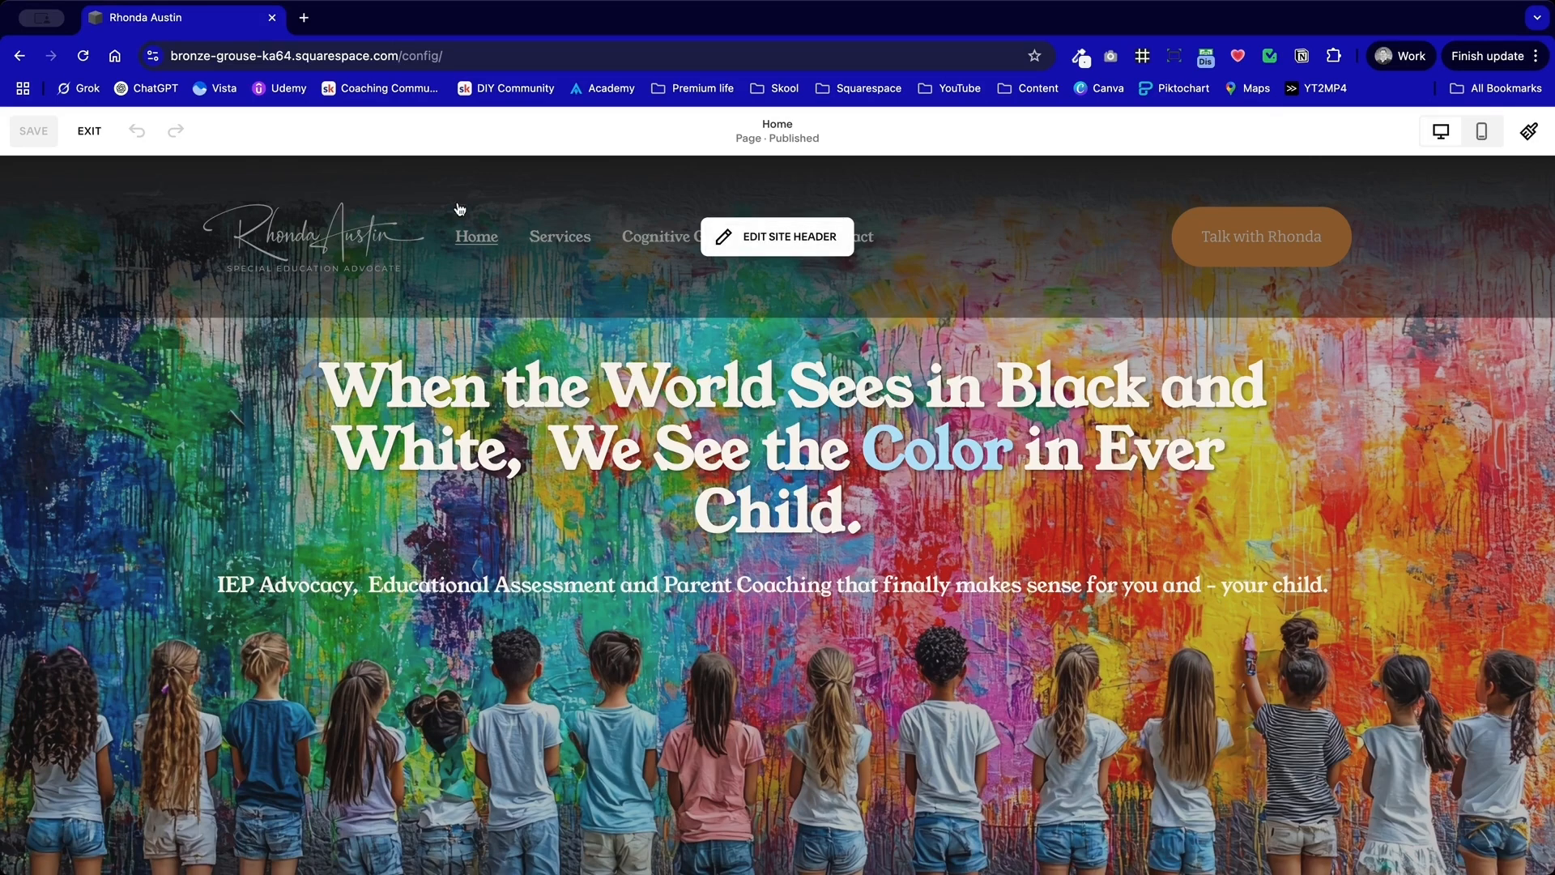
pyautogui.click(89, 130)
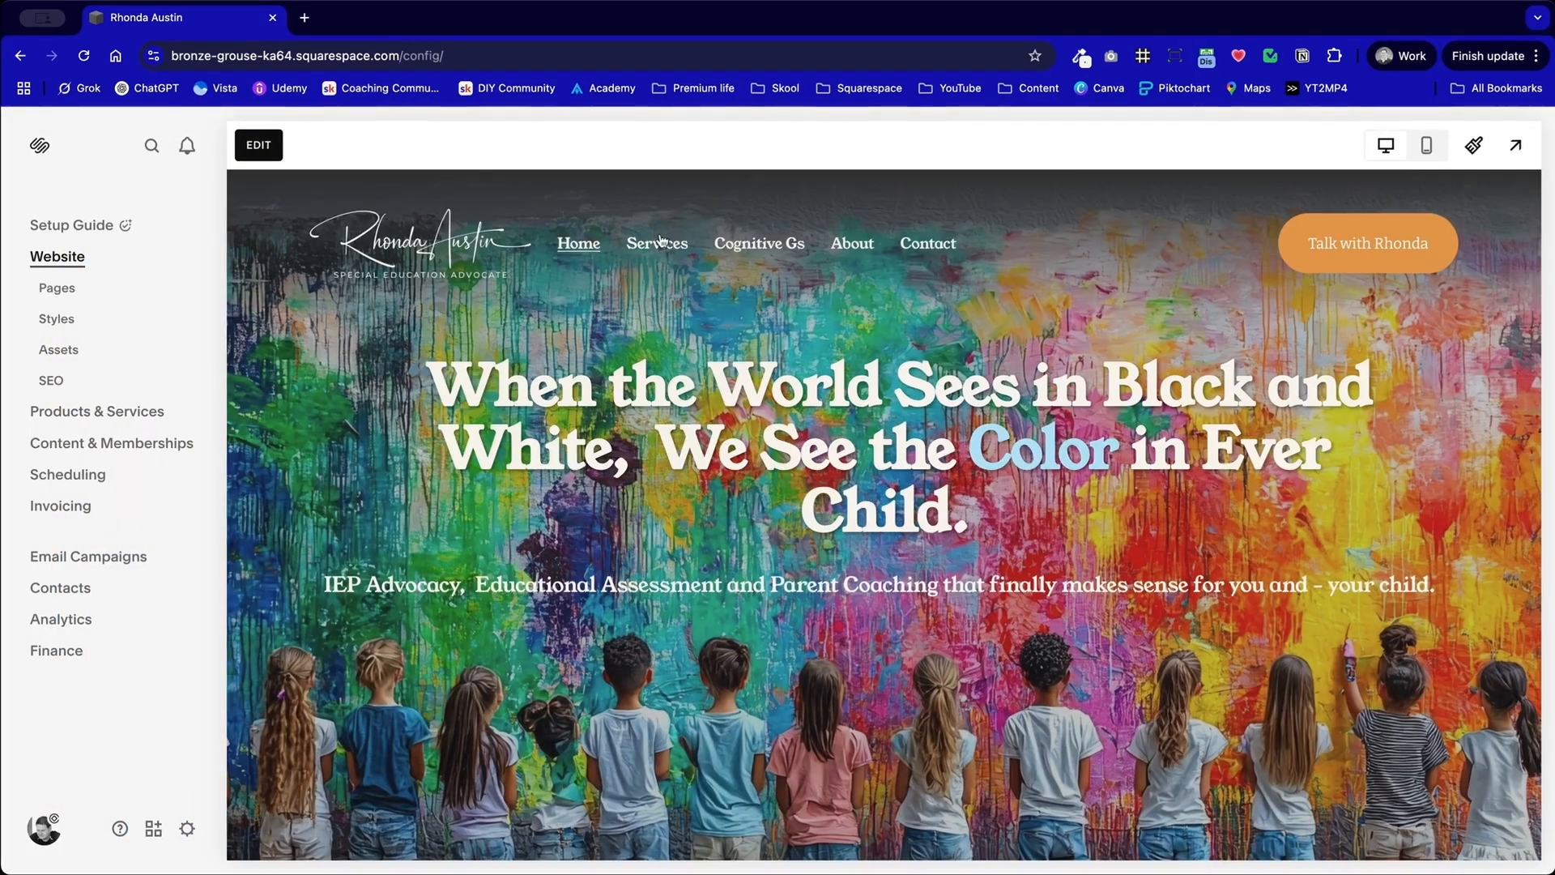
pyautogui.click(661, 249)
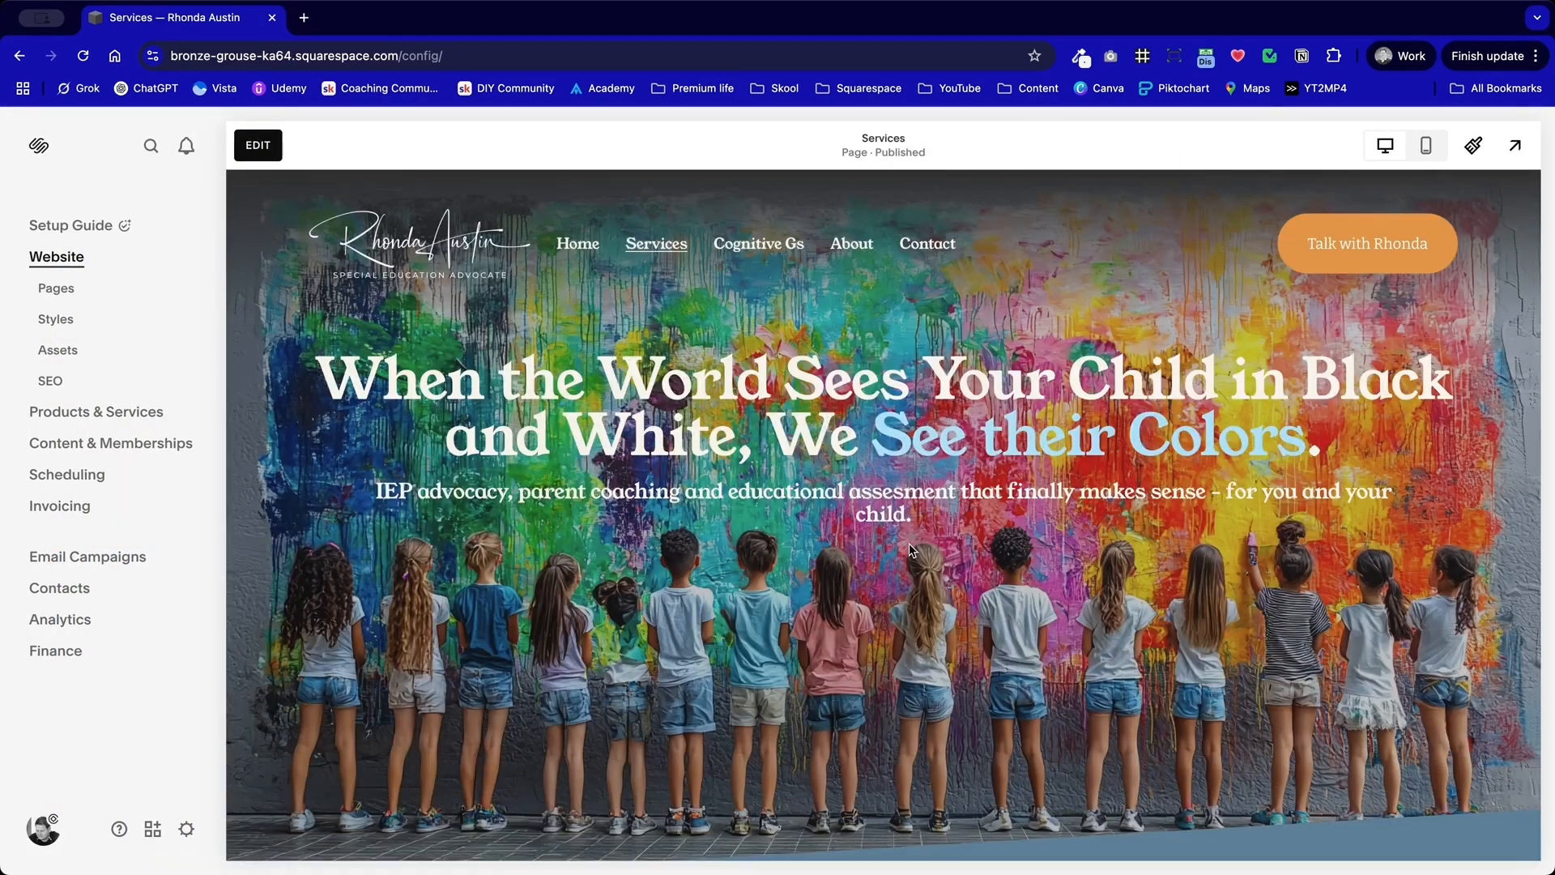
pyautogui.click(764, 259)
pyautogui.scroll(-3, 839, 536)
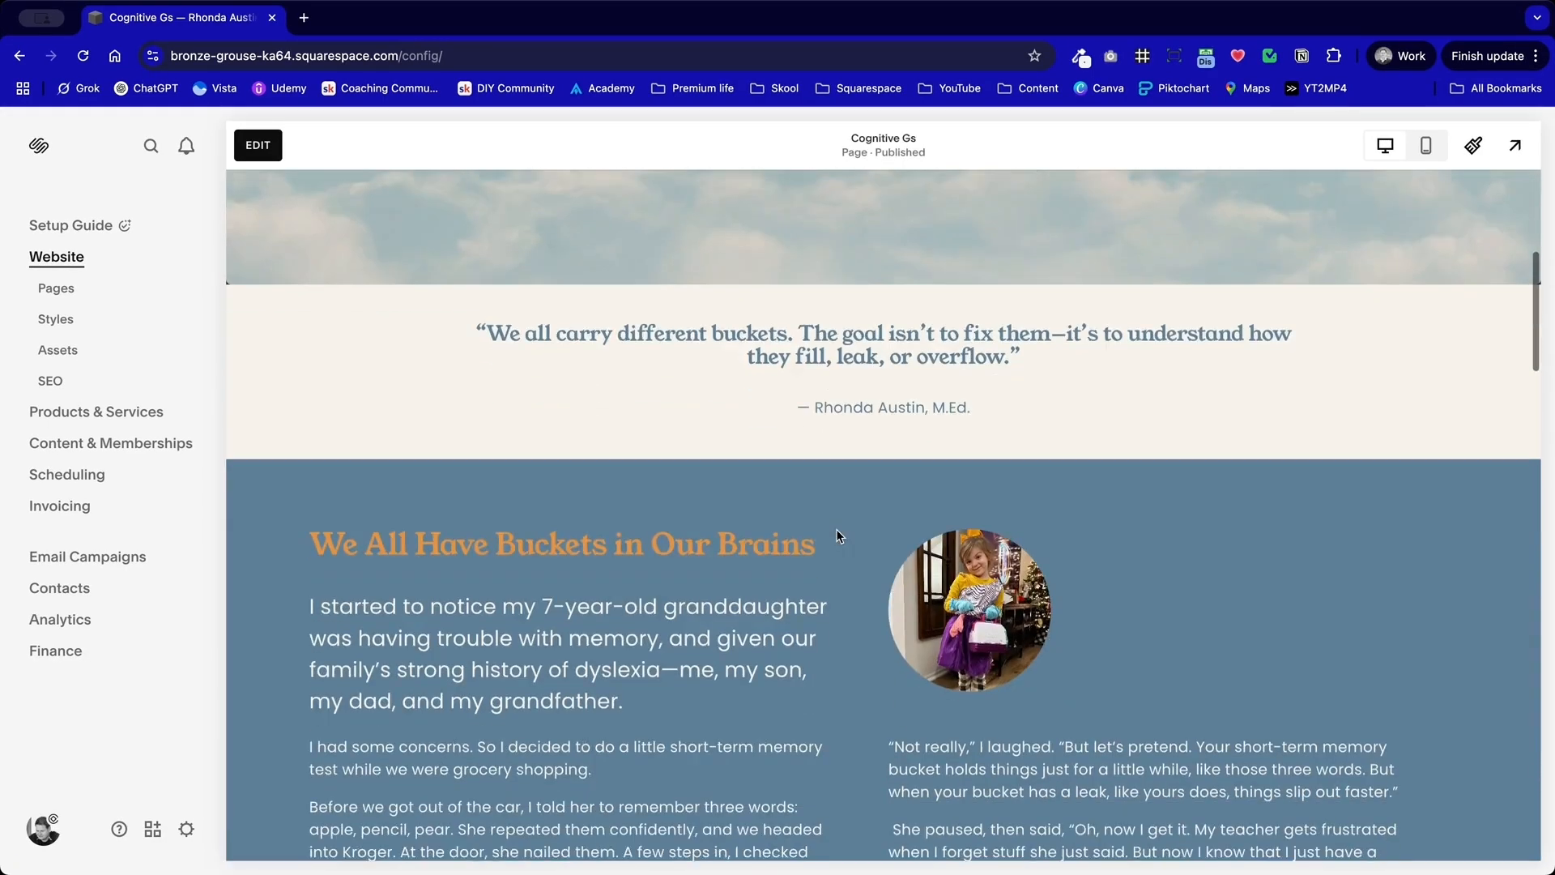
pyautogui.scroll(-10, 839, 537)
pyautogui.scroll(6, 839, 536)
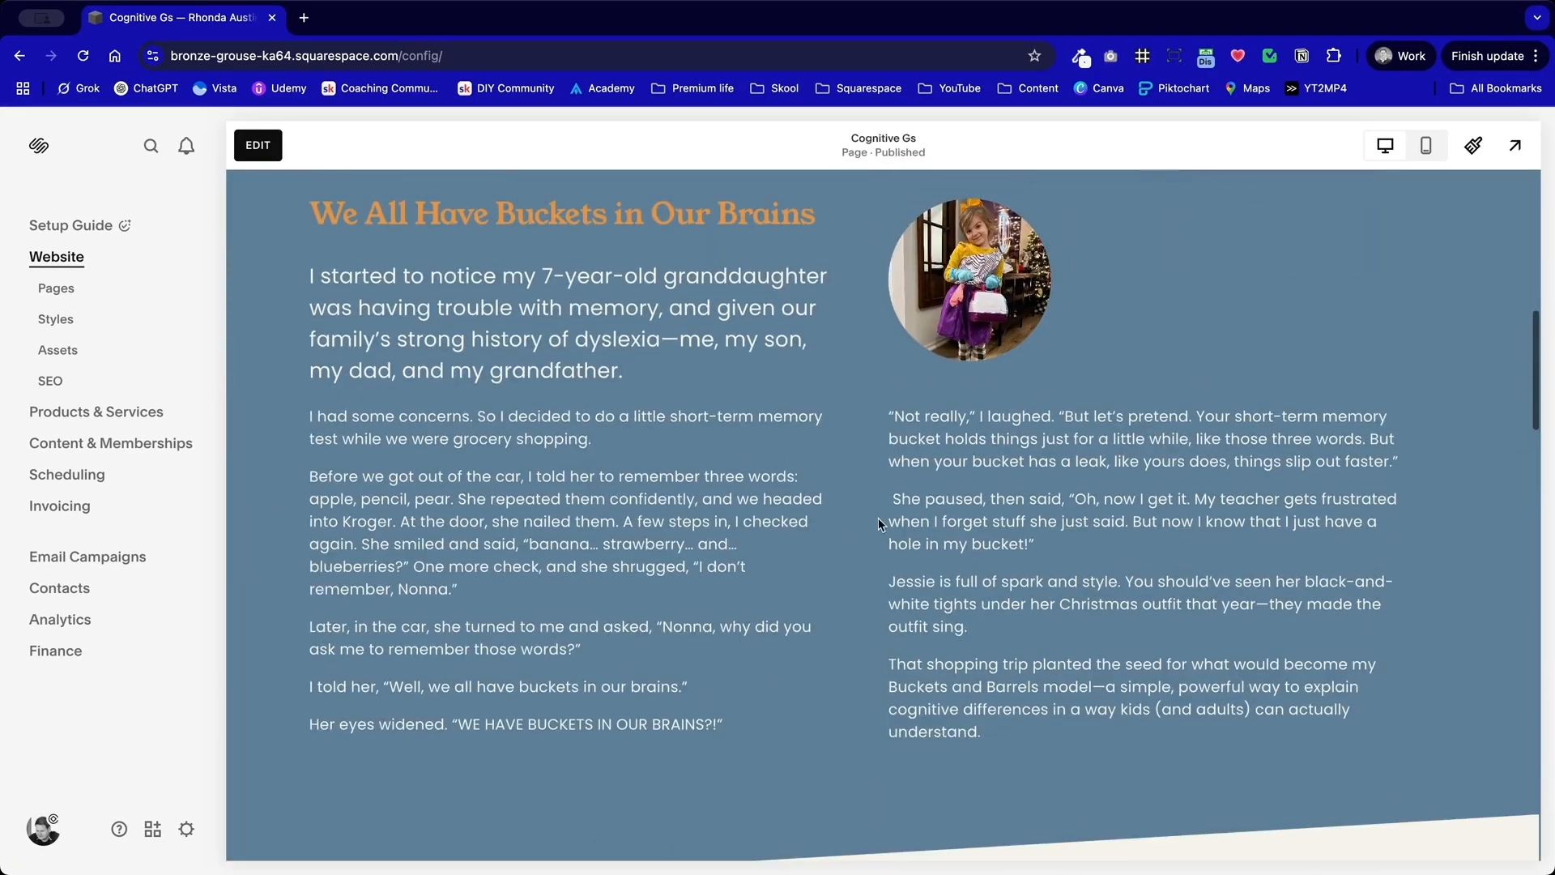
# Step: Start editing the Cognitive Gs page and save its "We All Have Buckets in Our Brains" section to this site
pyautogui.click(260, 150)
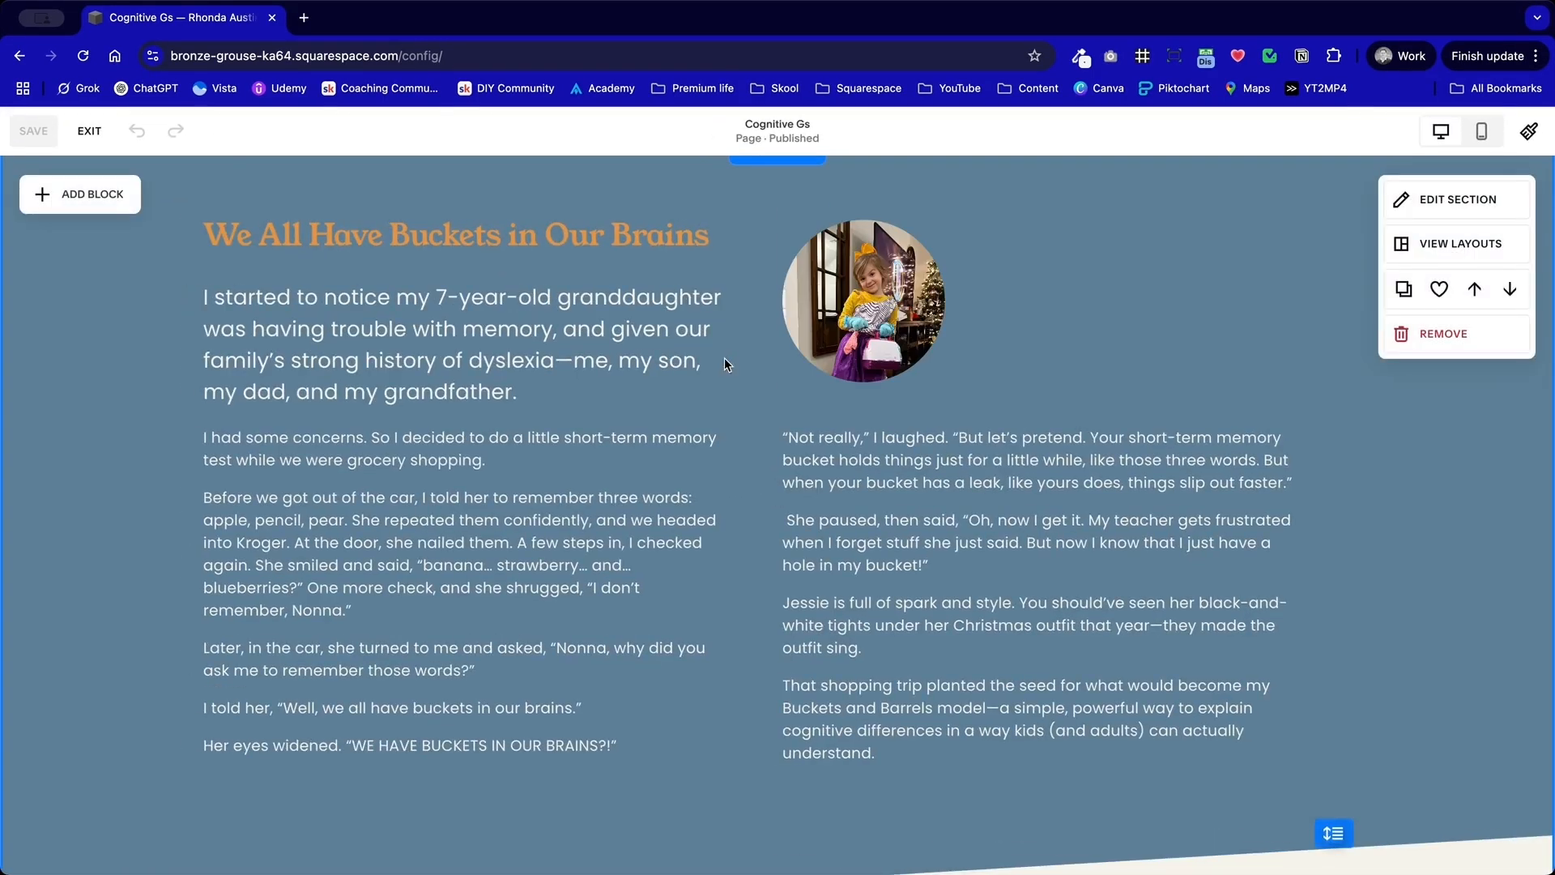
pyautogui.scroll(1, 1144, 383)
pyautogui.click(1440, 344)
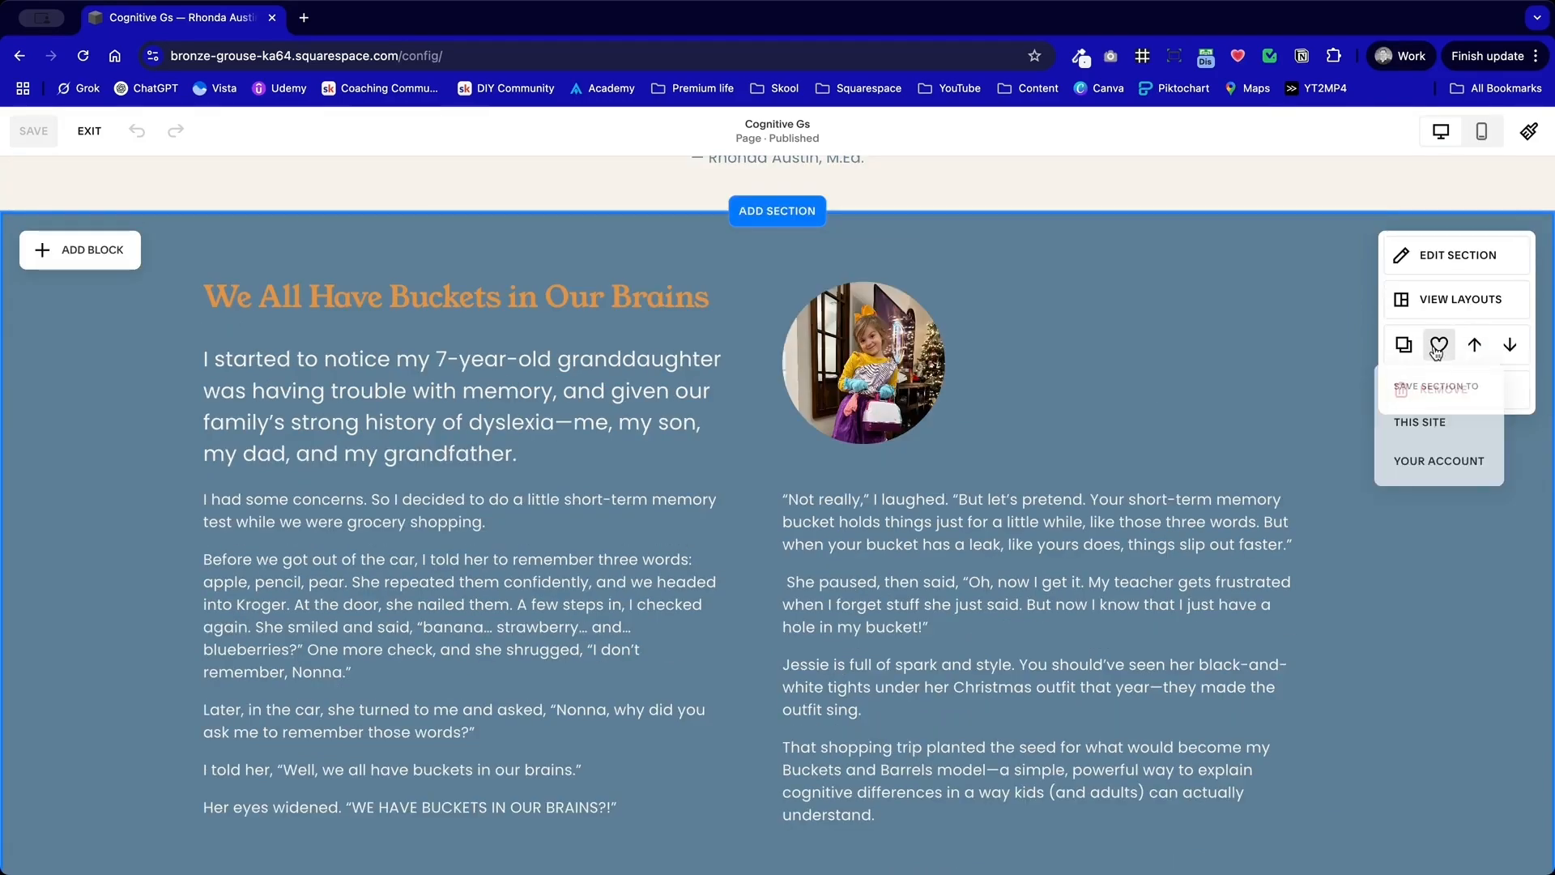
# Step: Save the barrel and bucket cards carousel section with the Checklists button to this site
pyautogui.scroll(-10, 888, 524)
pyautogui.scroll(1, 888, 524)
pyautogui.scroll(-12, 888, 524)
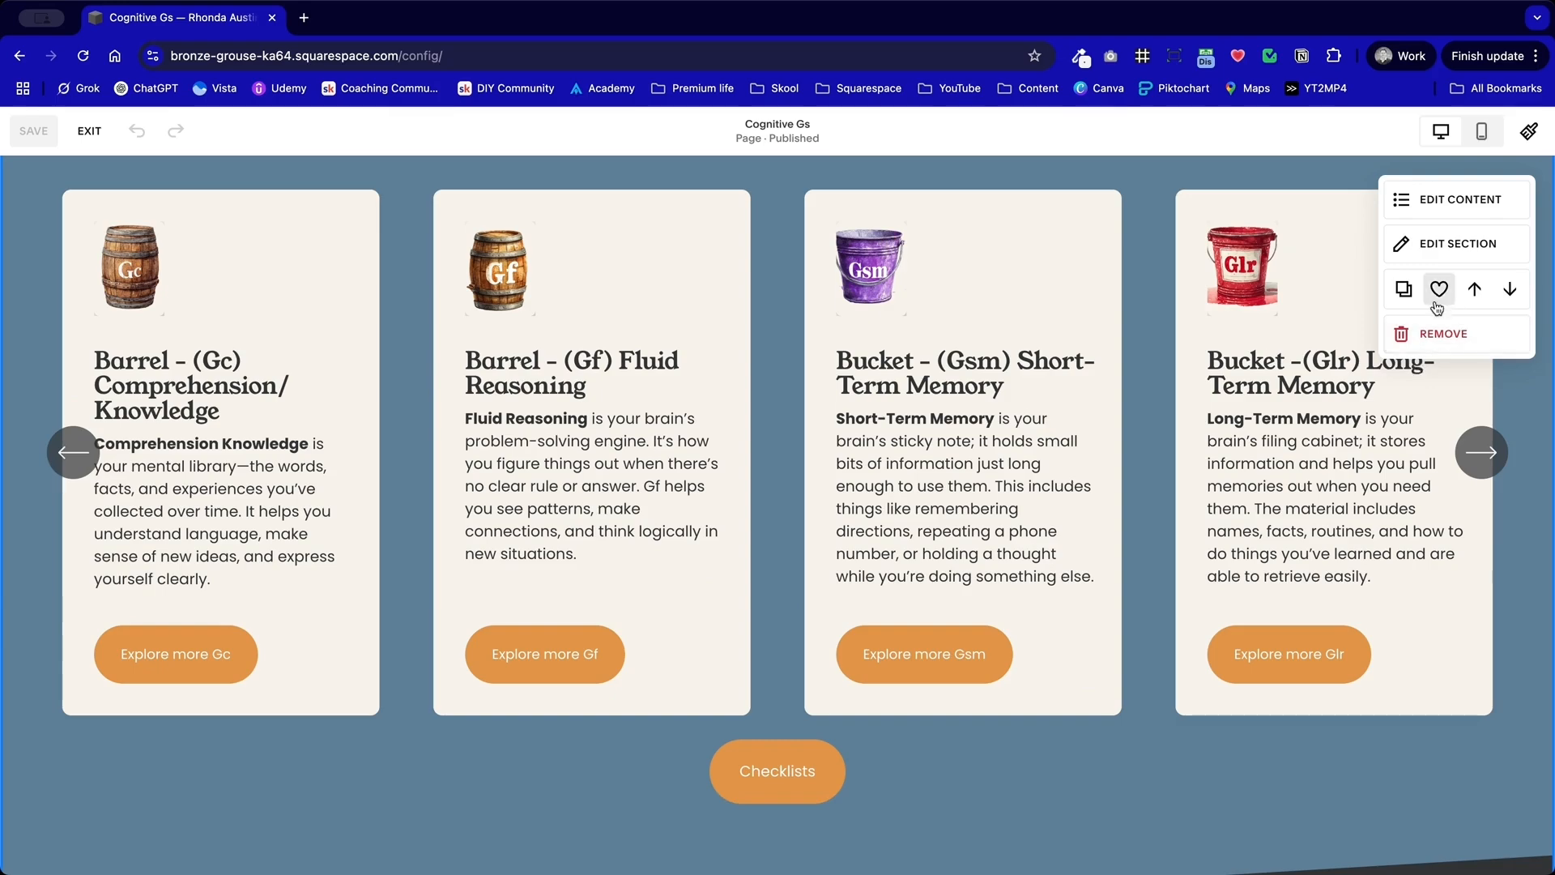
pyautogui.click(1436, 304)
pyautogui.click(1439, 379)
# Step: Save the "My goal is simple" quote section above the cards carousel to this site
pyautogui.scroll(-8, 790, 557)
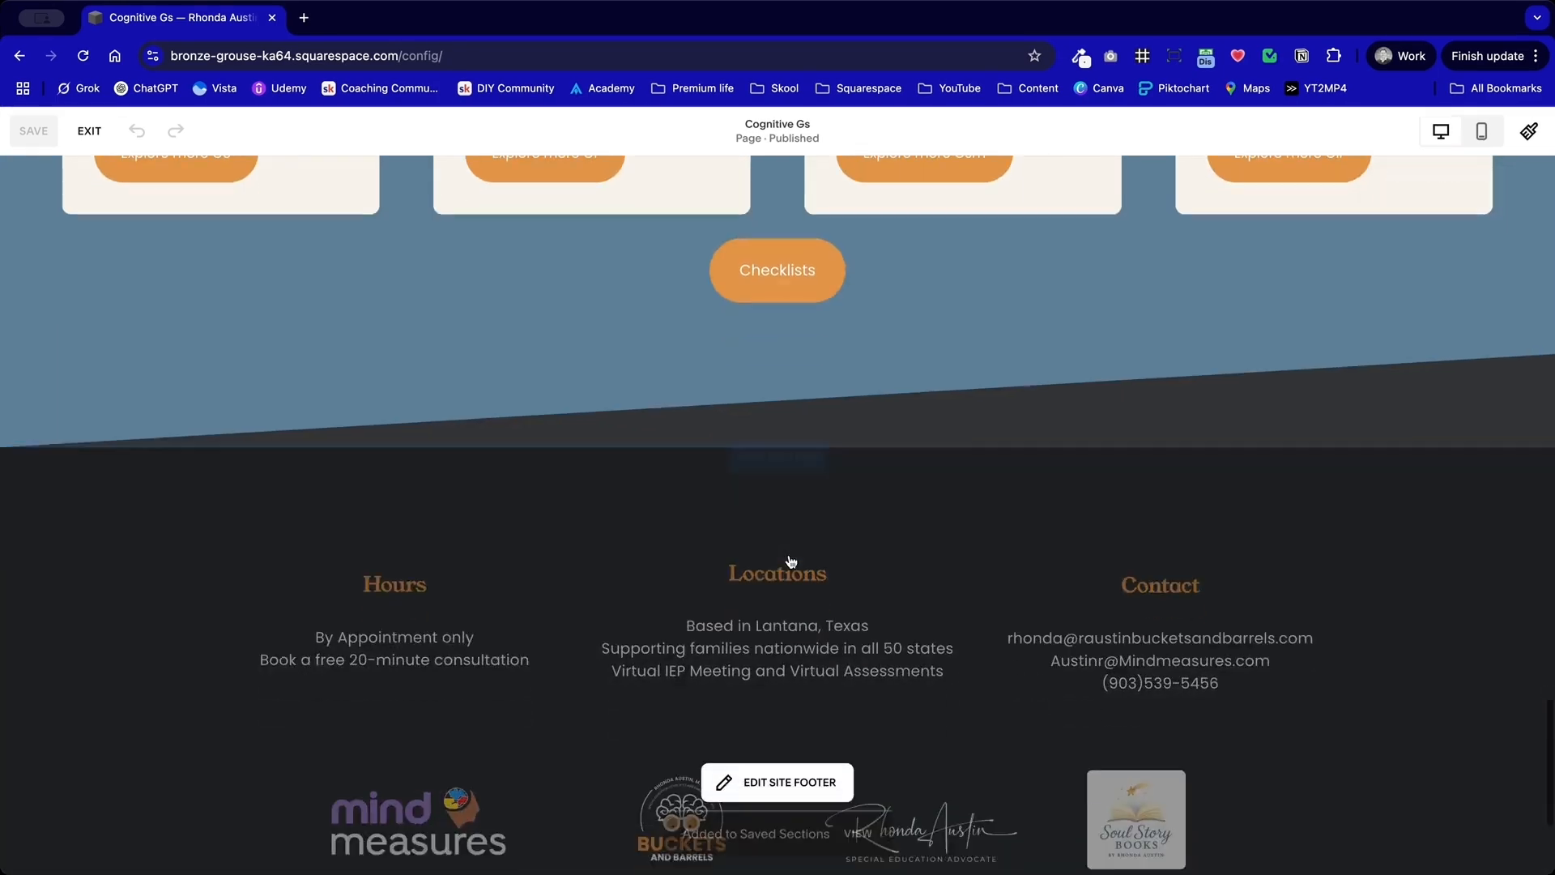
pyautogui.scroll(12, 791, 559)
pyautogui.scroll(5, 791, 561)
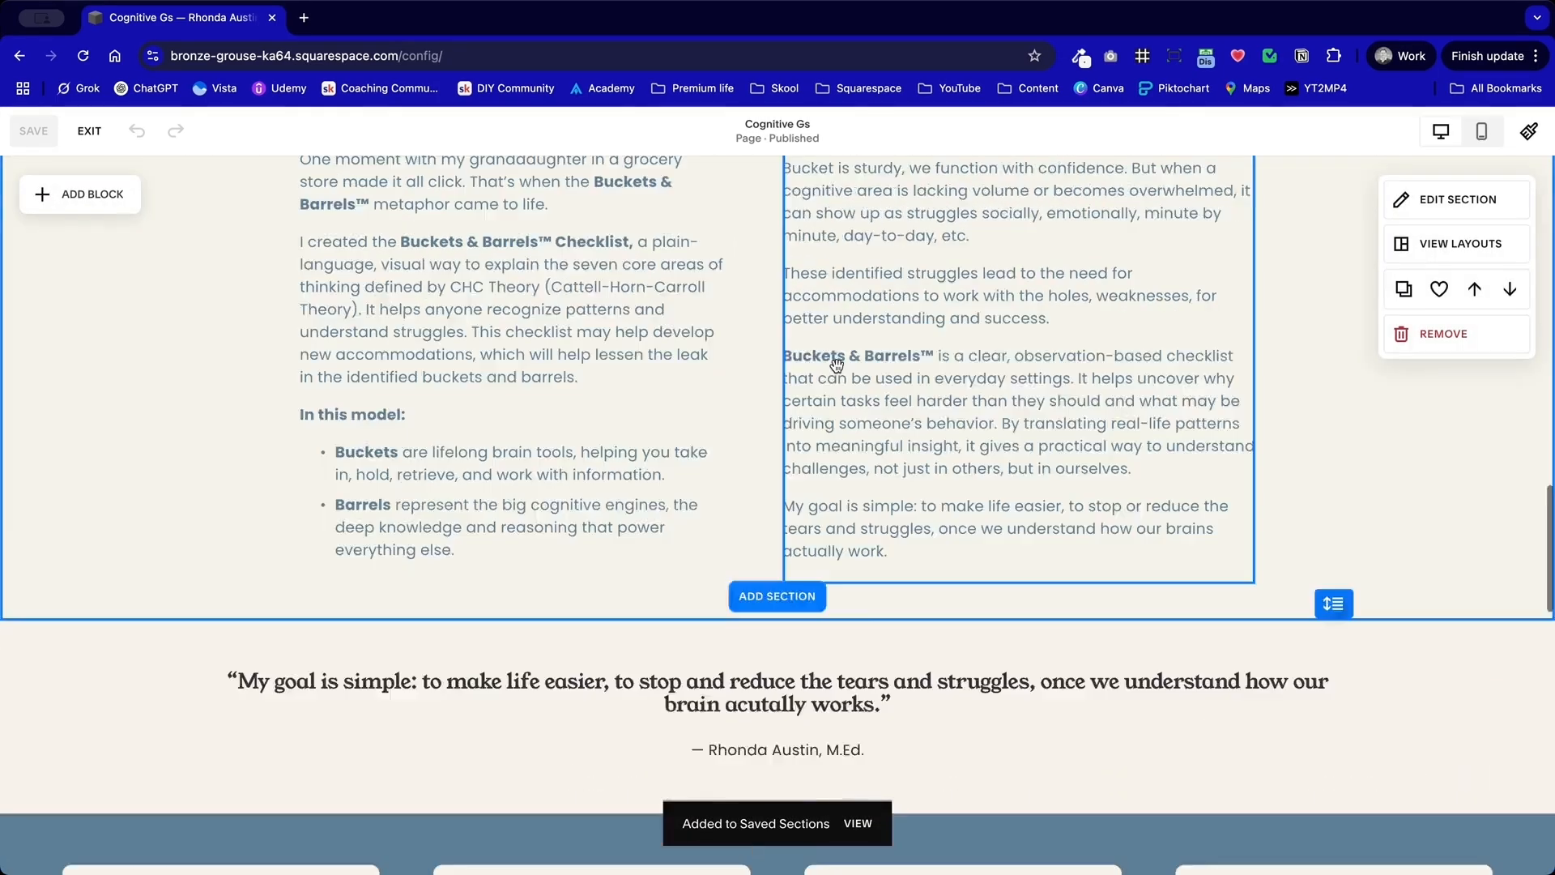
pyautogui.scroll(-3, 826, 421)
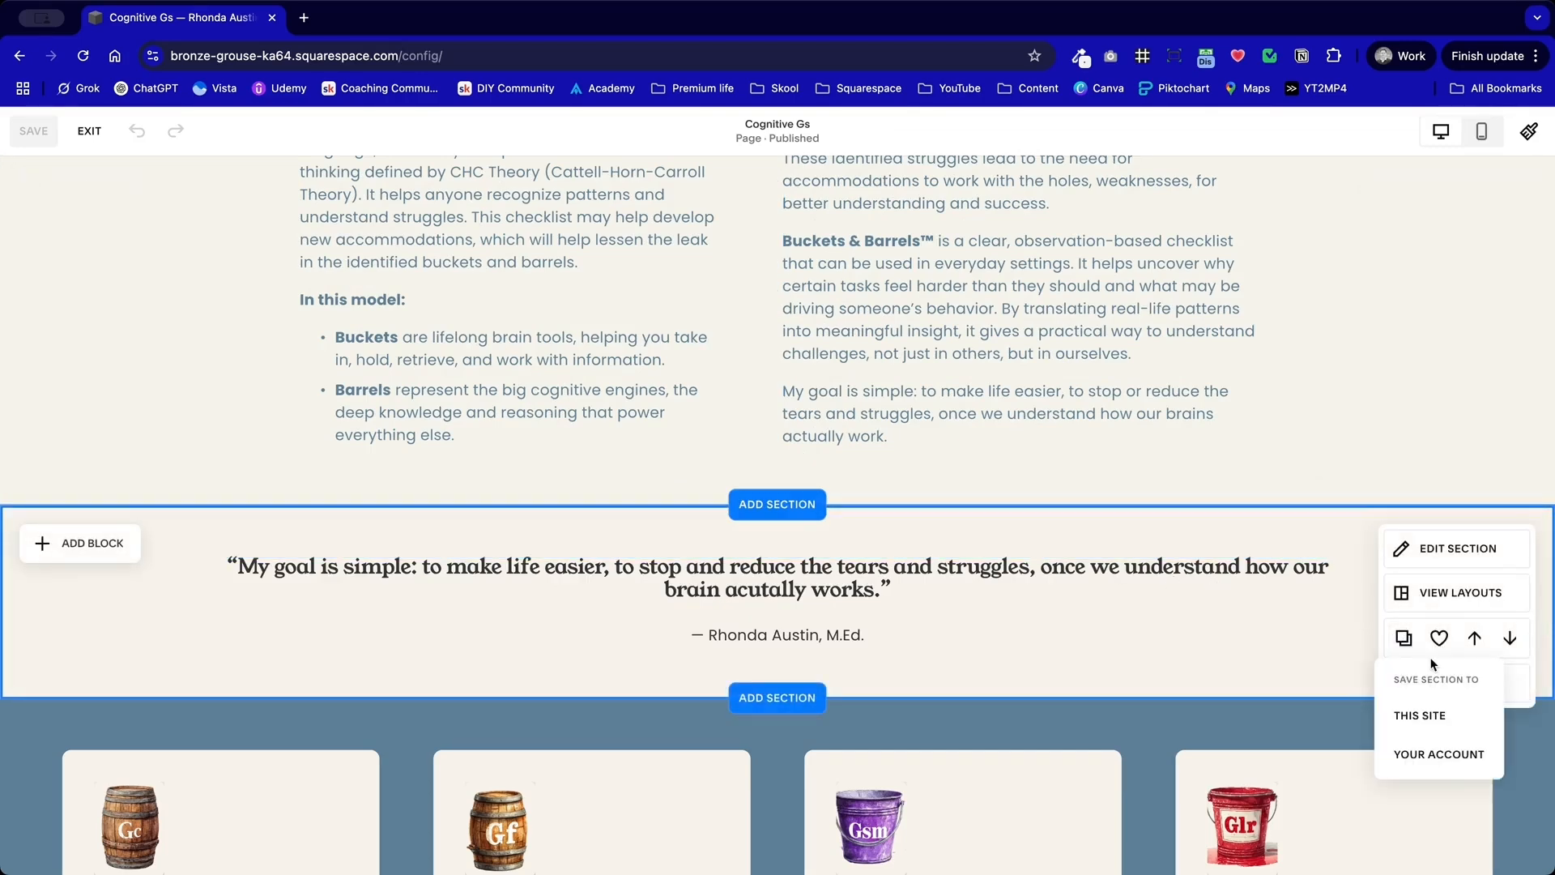
pyautogui.scroll(-2, 1354, 632)
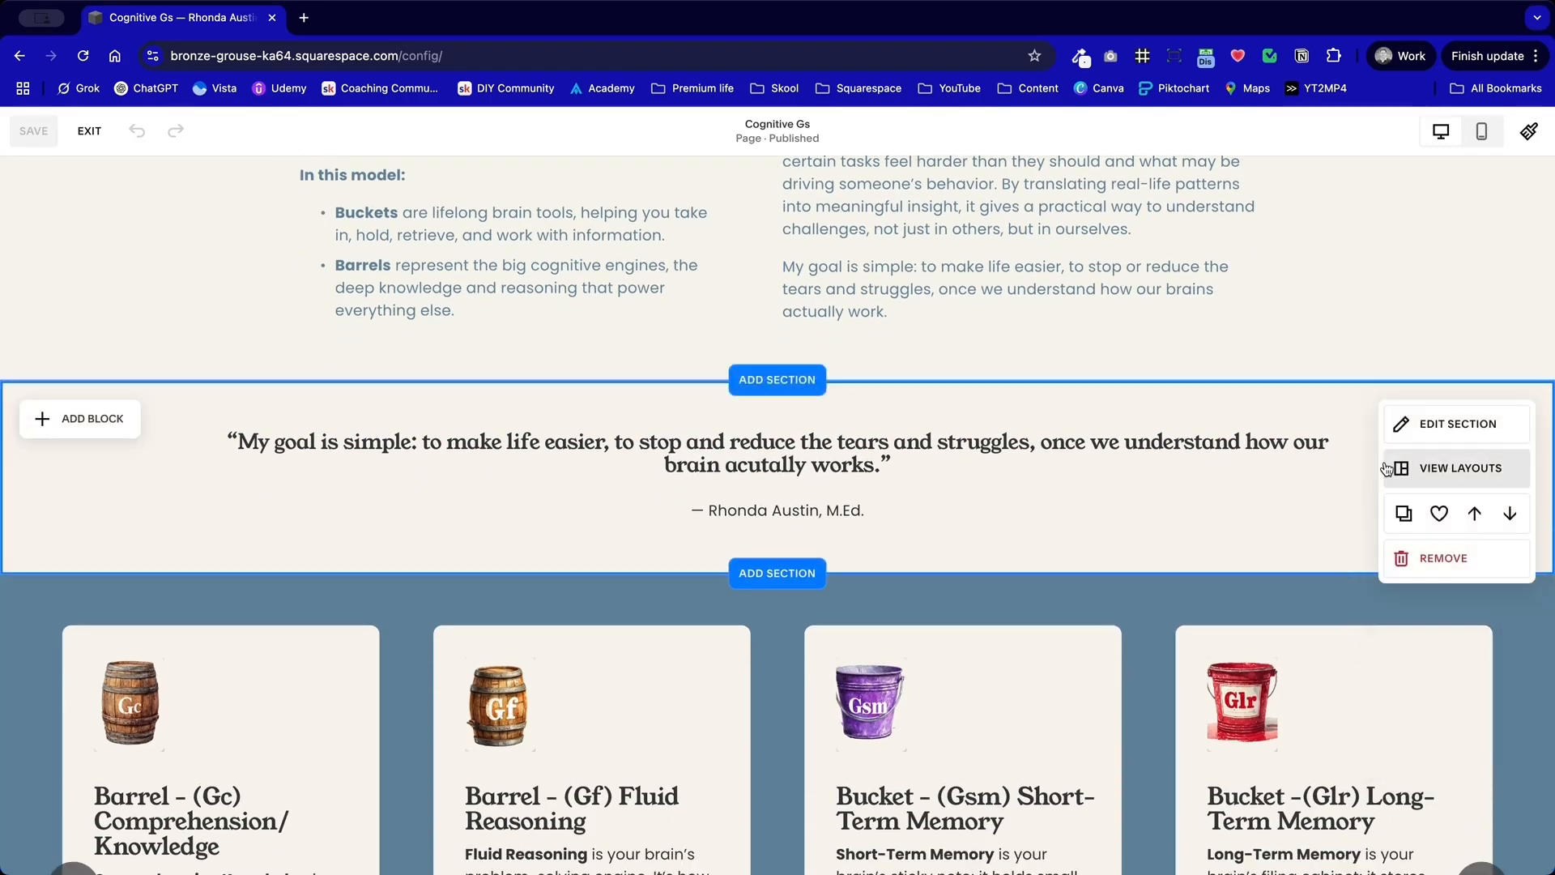
pyautogui.click(1439, 519)
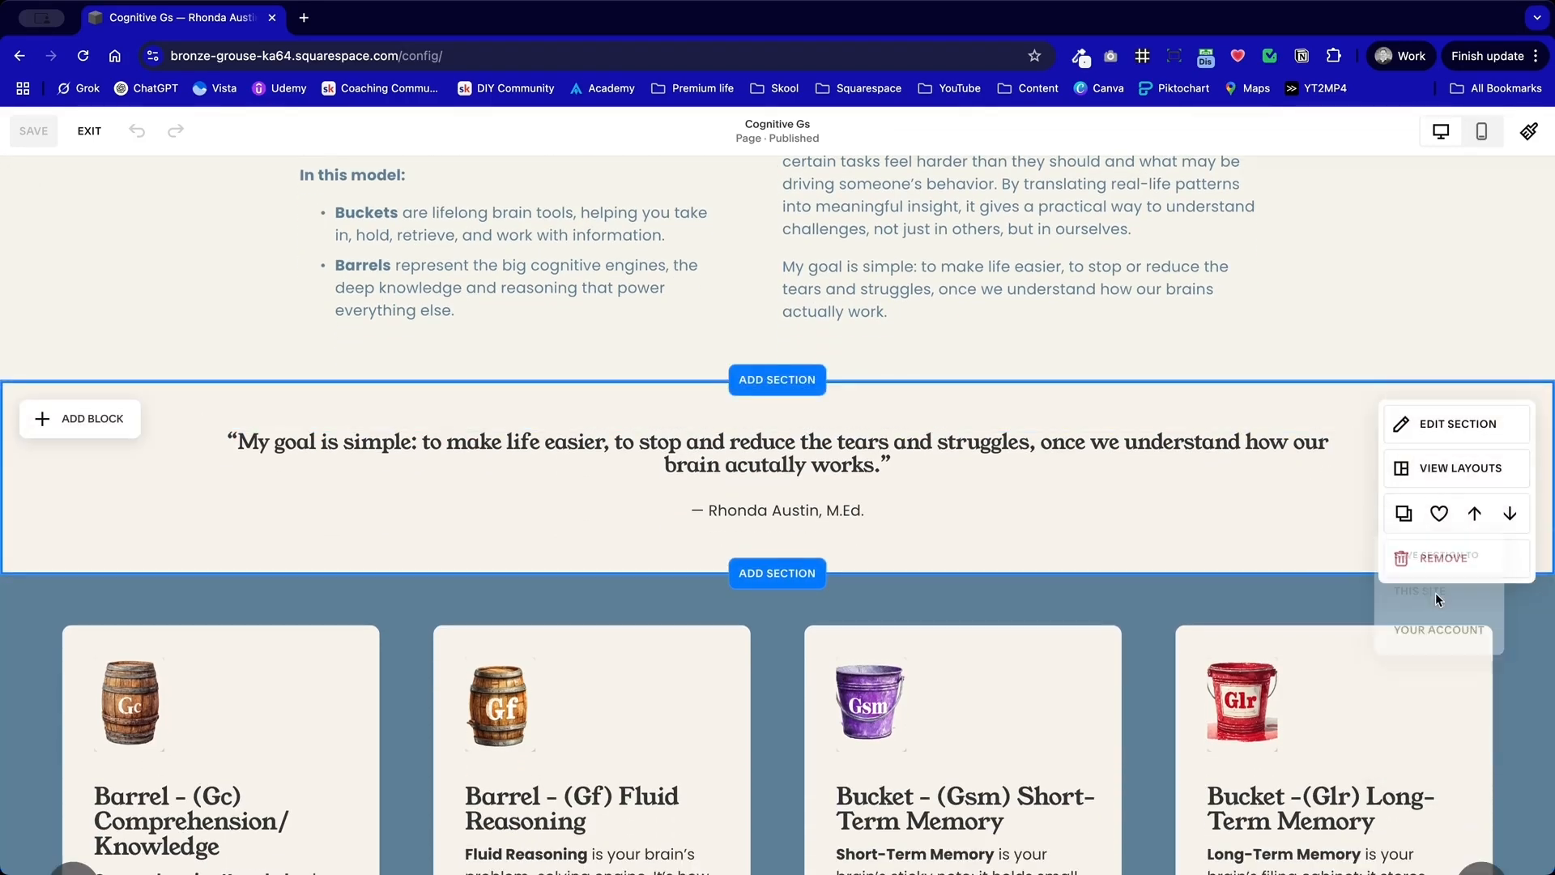
# Step: Save the "What are Buckets and Barrels?" section to this site and exit the Cognitive Gs page editor
pyautogui.scroll(8, 1377, 583)
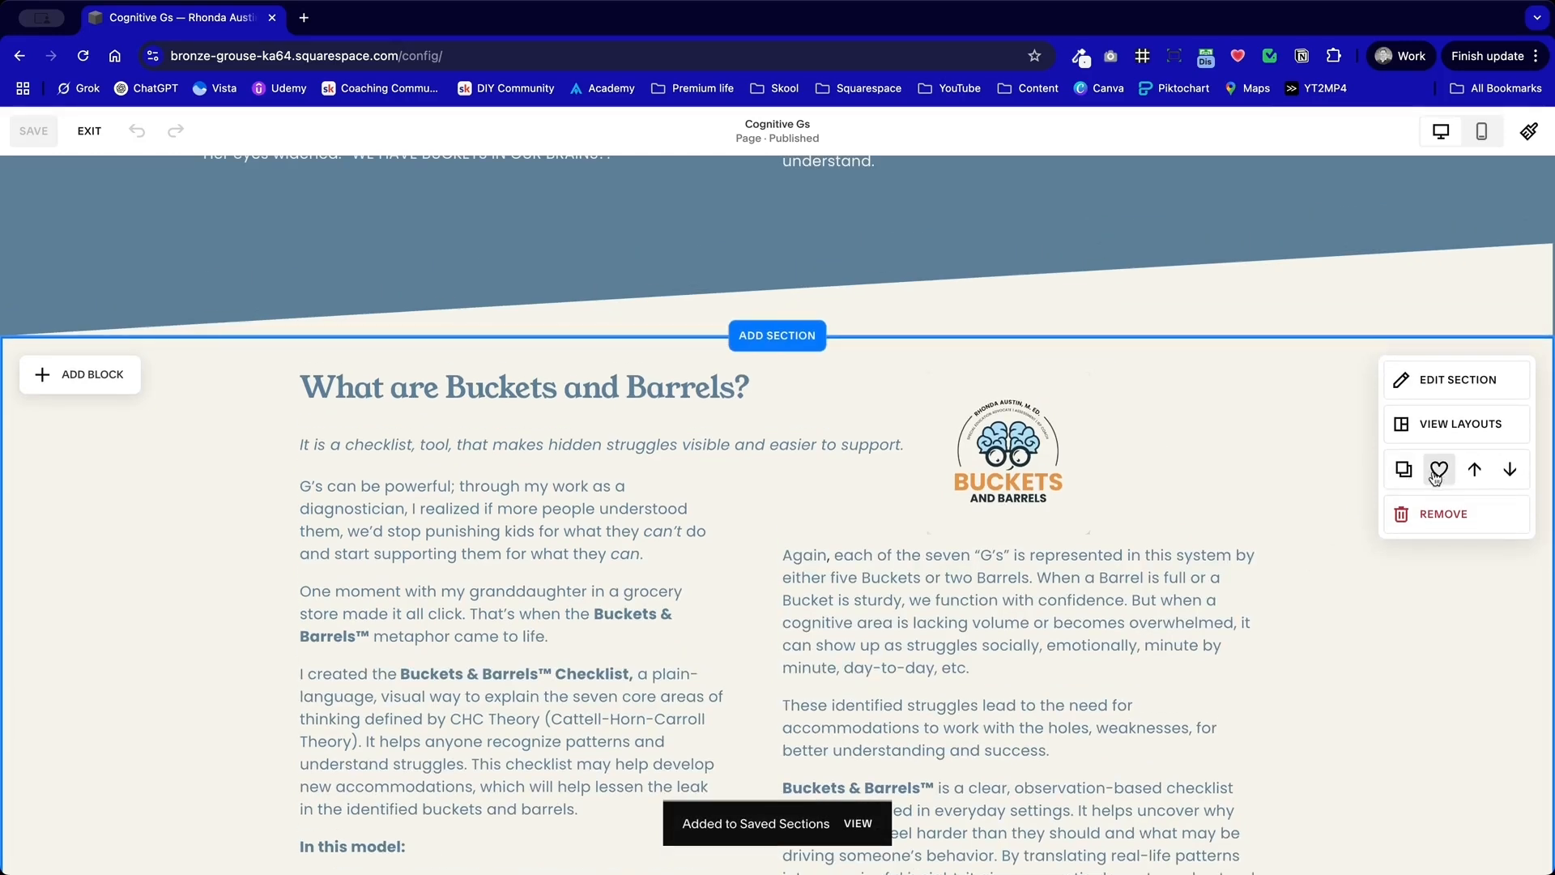
pyautogui.scroll(15, 1115, 460)
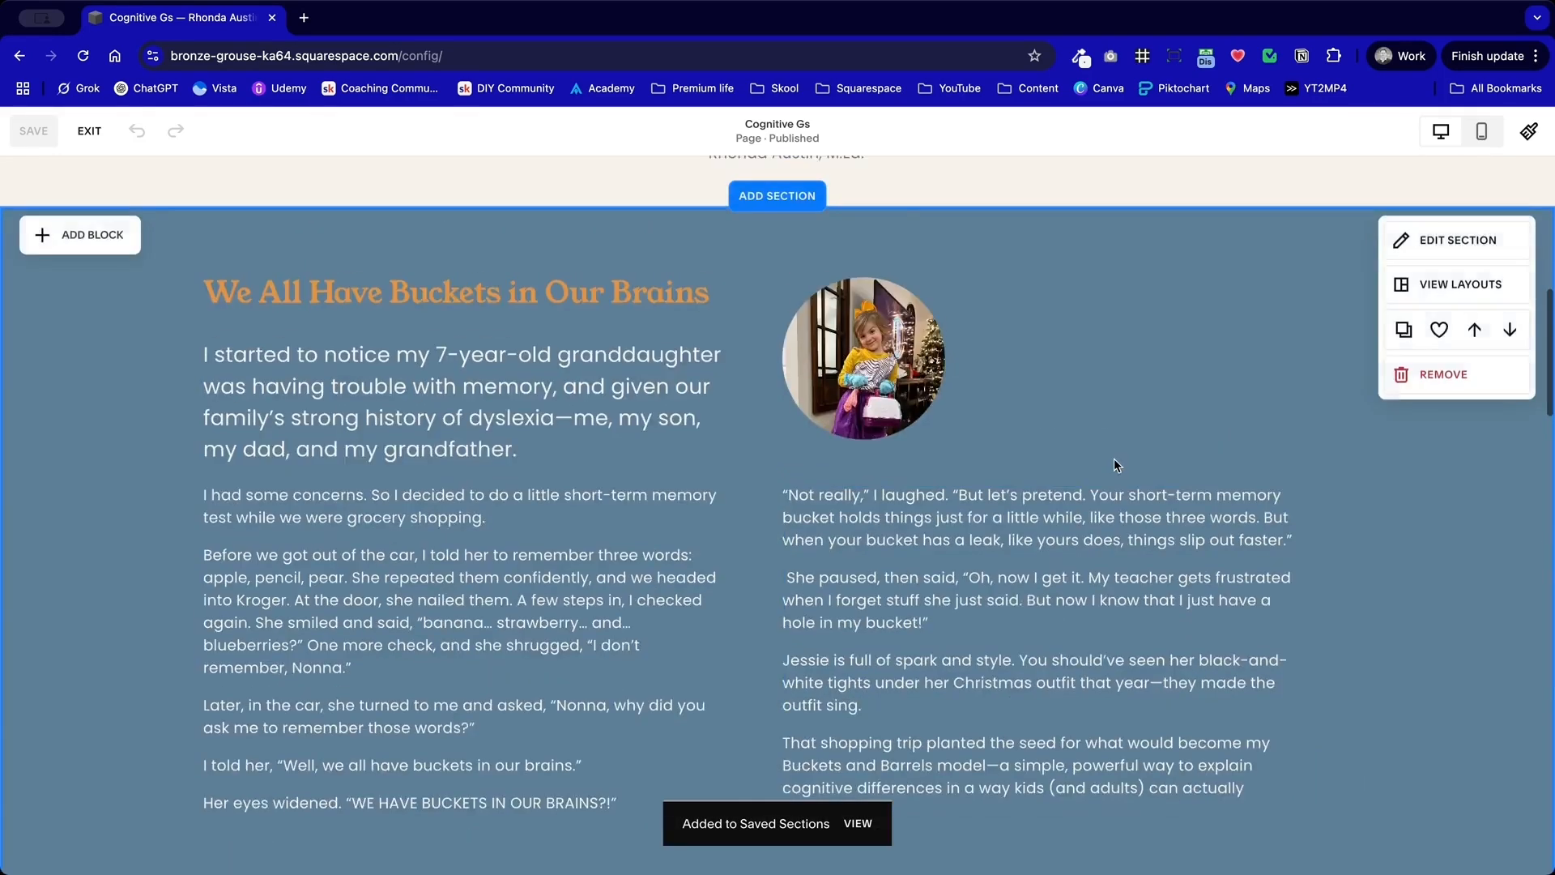
pyautogui.click(87, 128)
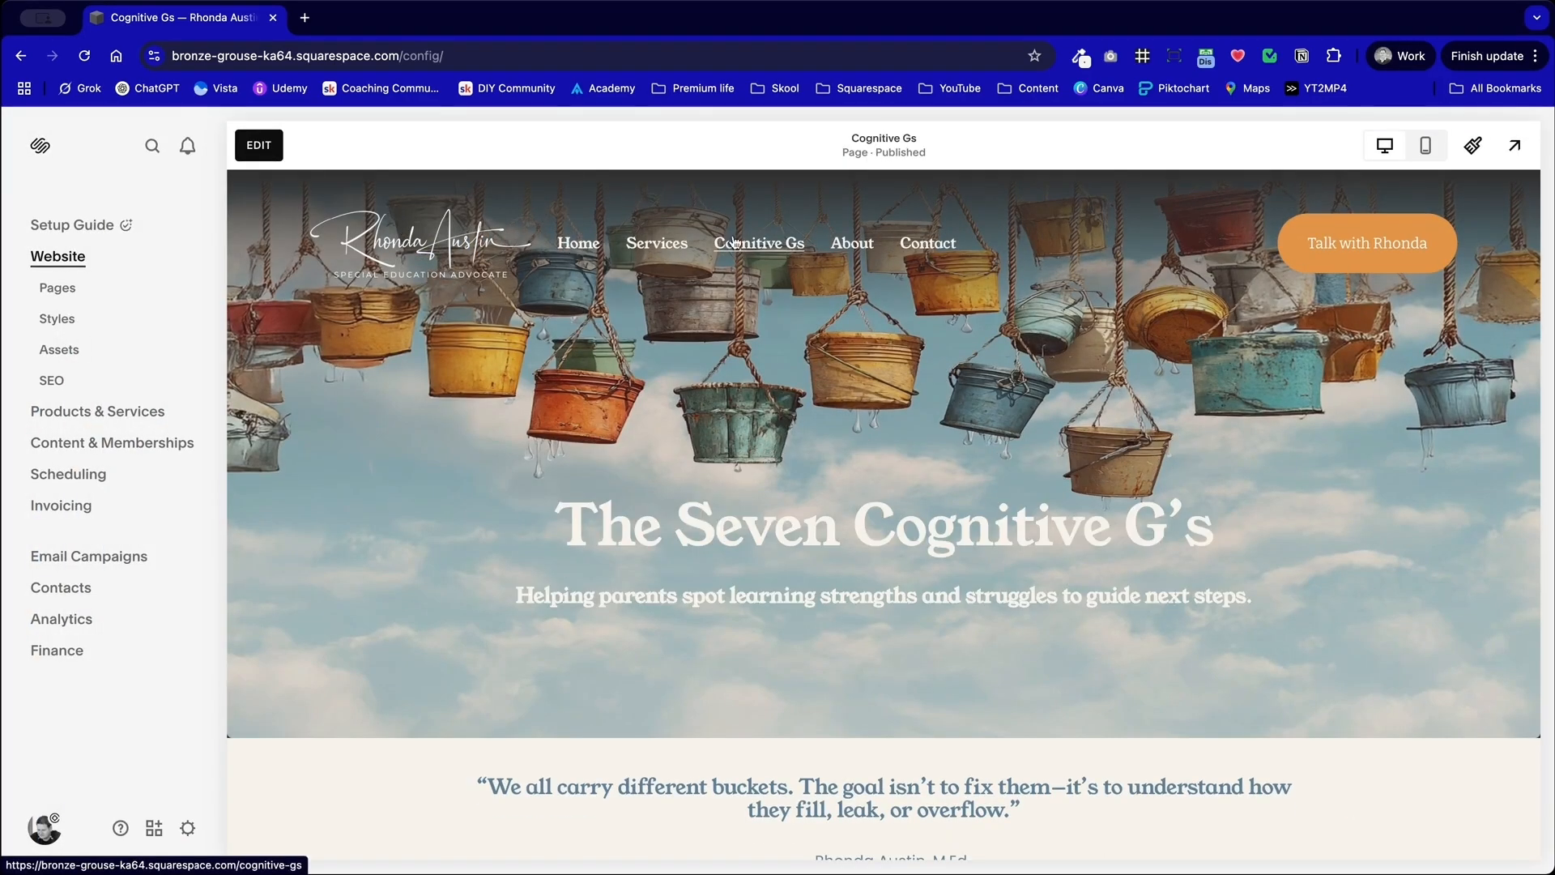
# Step: Open the home page and examine the heading, subheading and image in its hero section
pyautogui.click(579, 242)
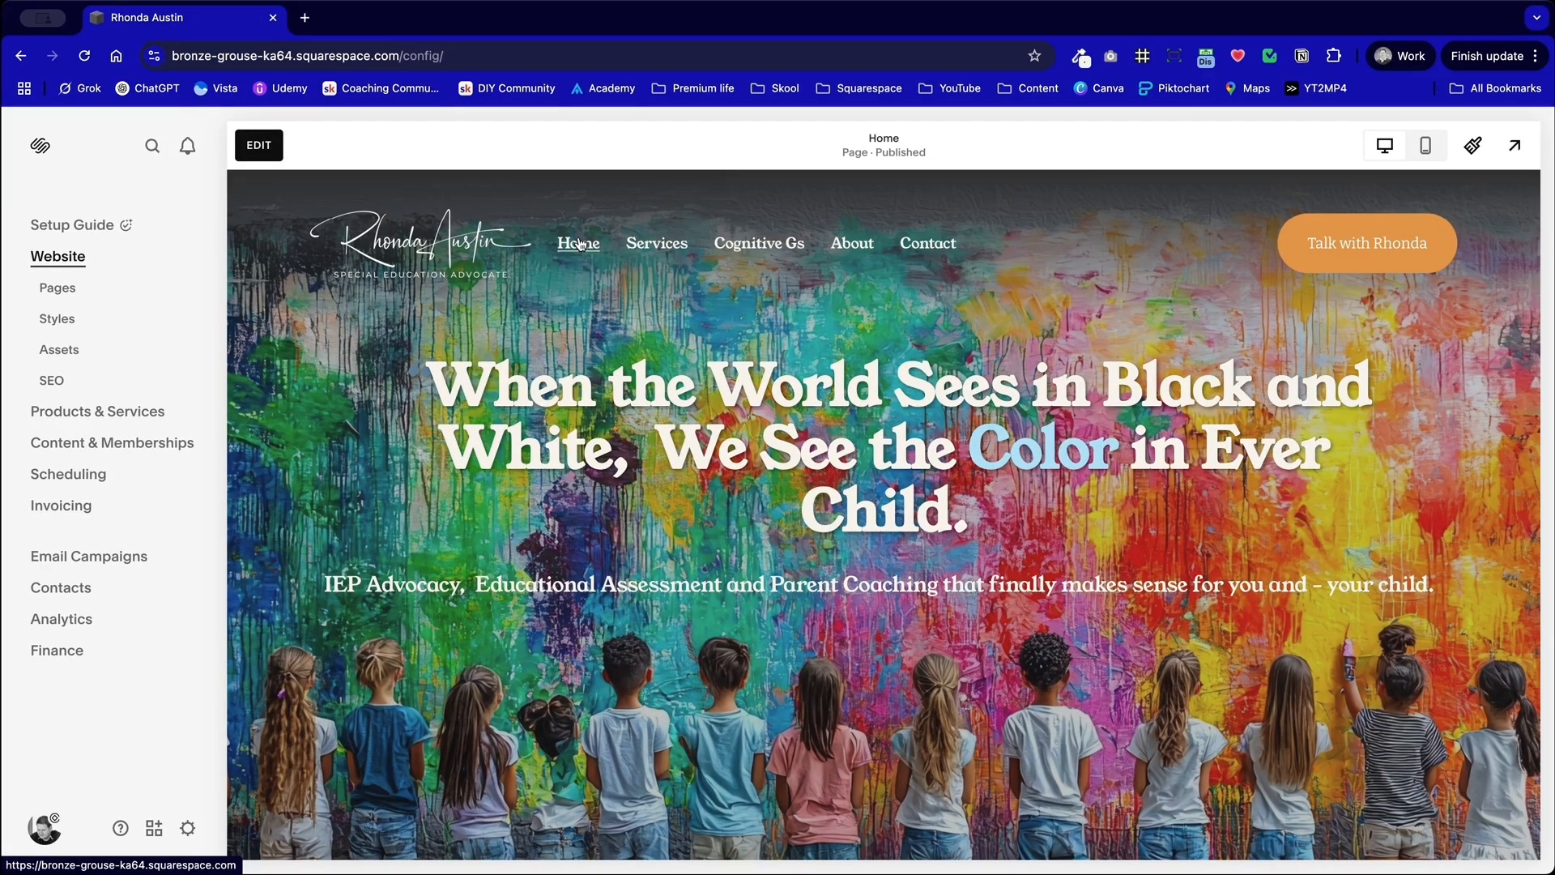
pyautogui.scroll(-3, 676, 385)
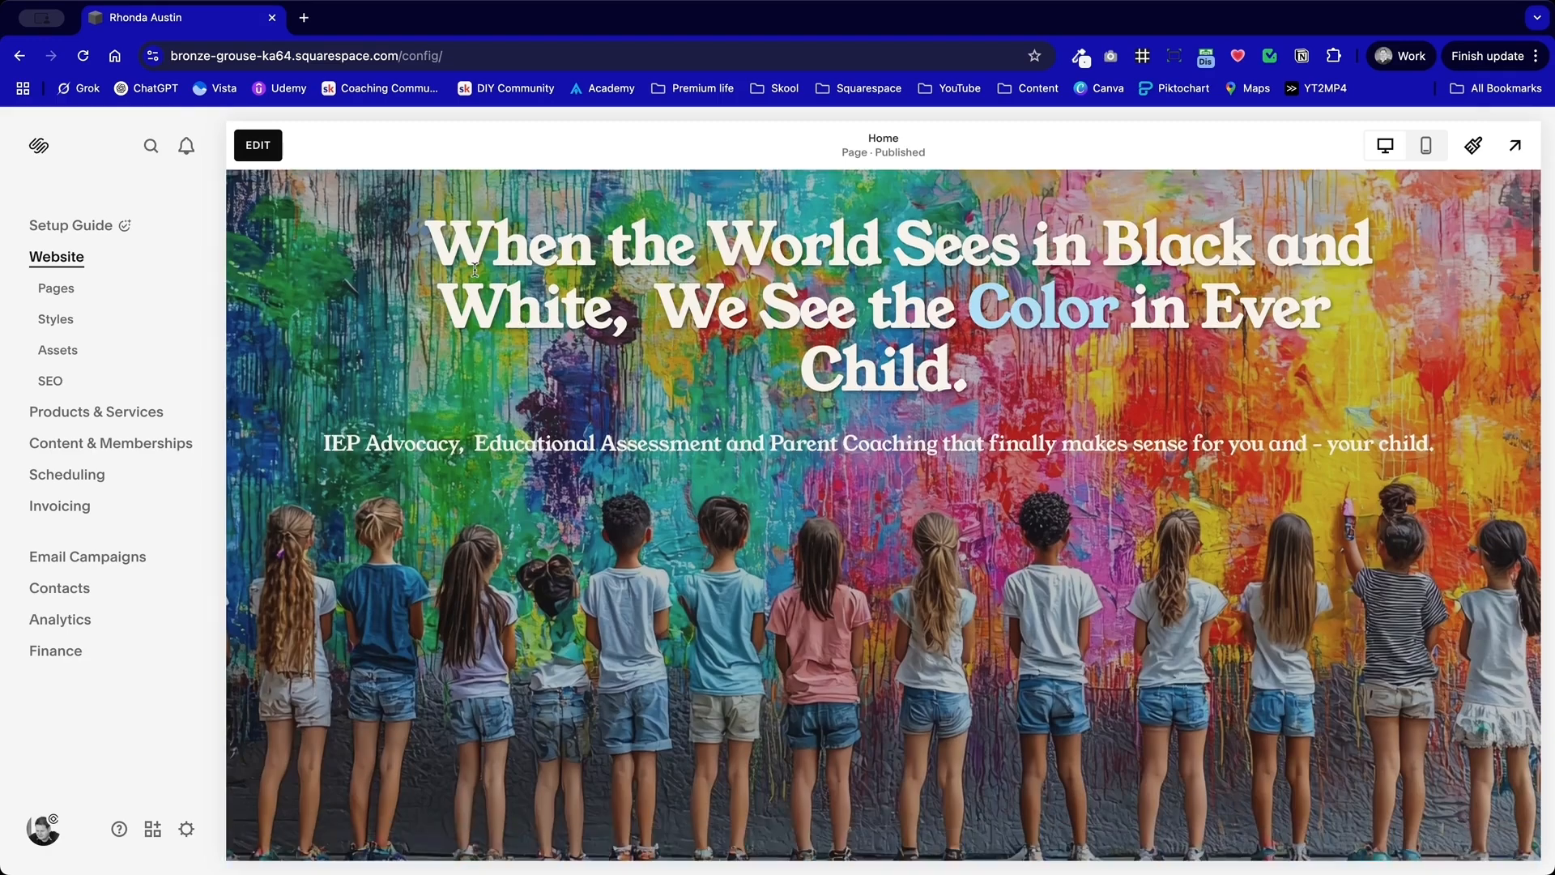
pyautogui.moveTo(420, 250); pyautogui.dragTo(1020, 717)
pyautogui.scroll(-2, 1009, 717)
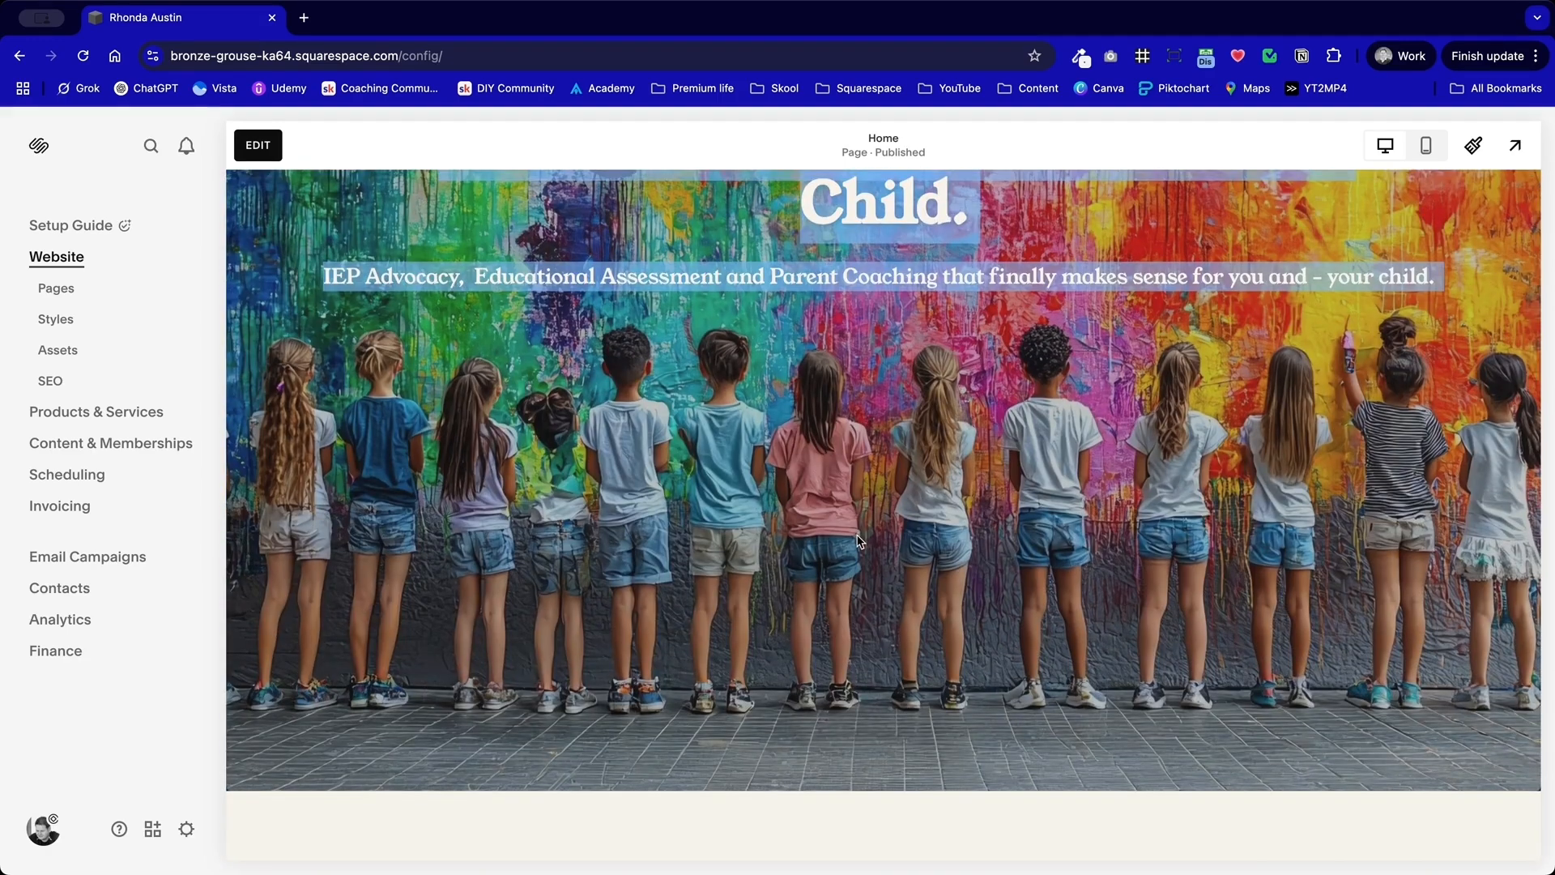
pyautogui.scroll(4, 858, 541)
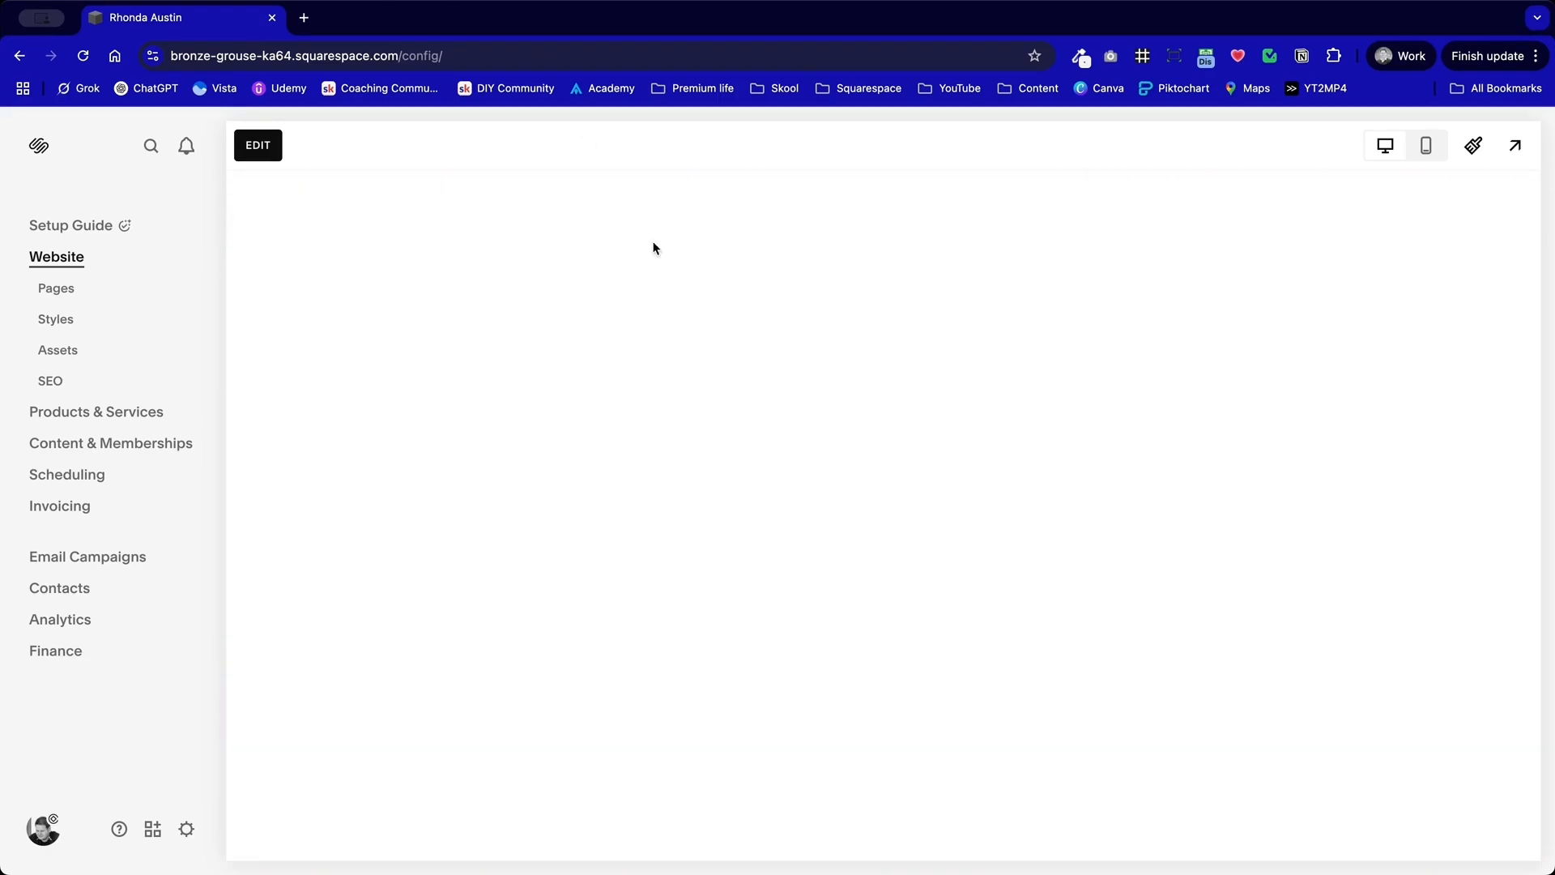
# Step: Examine the Services page's hero, bucket quote, "How Can I Help?" and "Getting Started" text and the service descriptions below
pyautogui.scroll(-6, 989, 635)
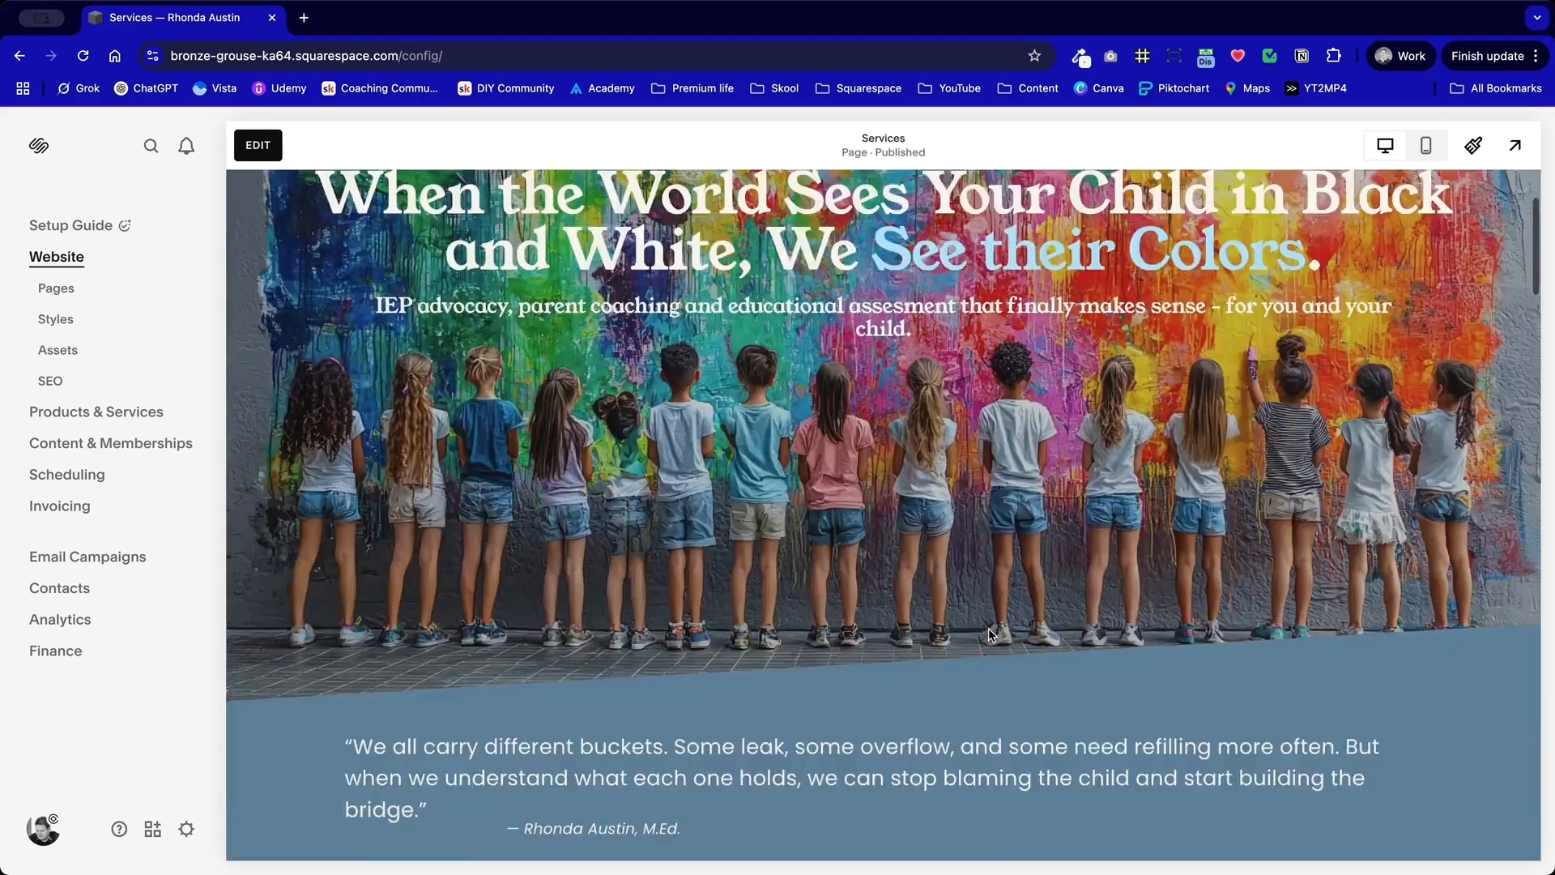
pyautogui.moveTo(1062, 576); pyautogui.dragTo(372, 400)
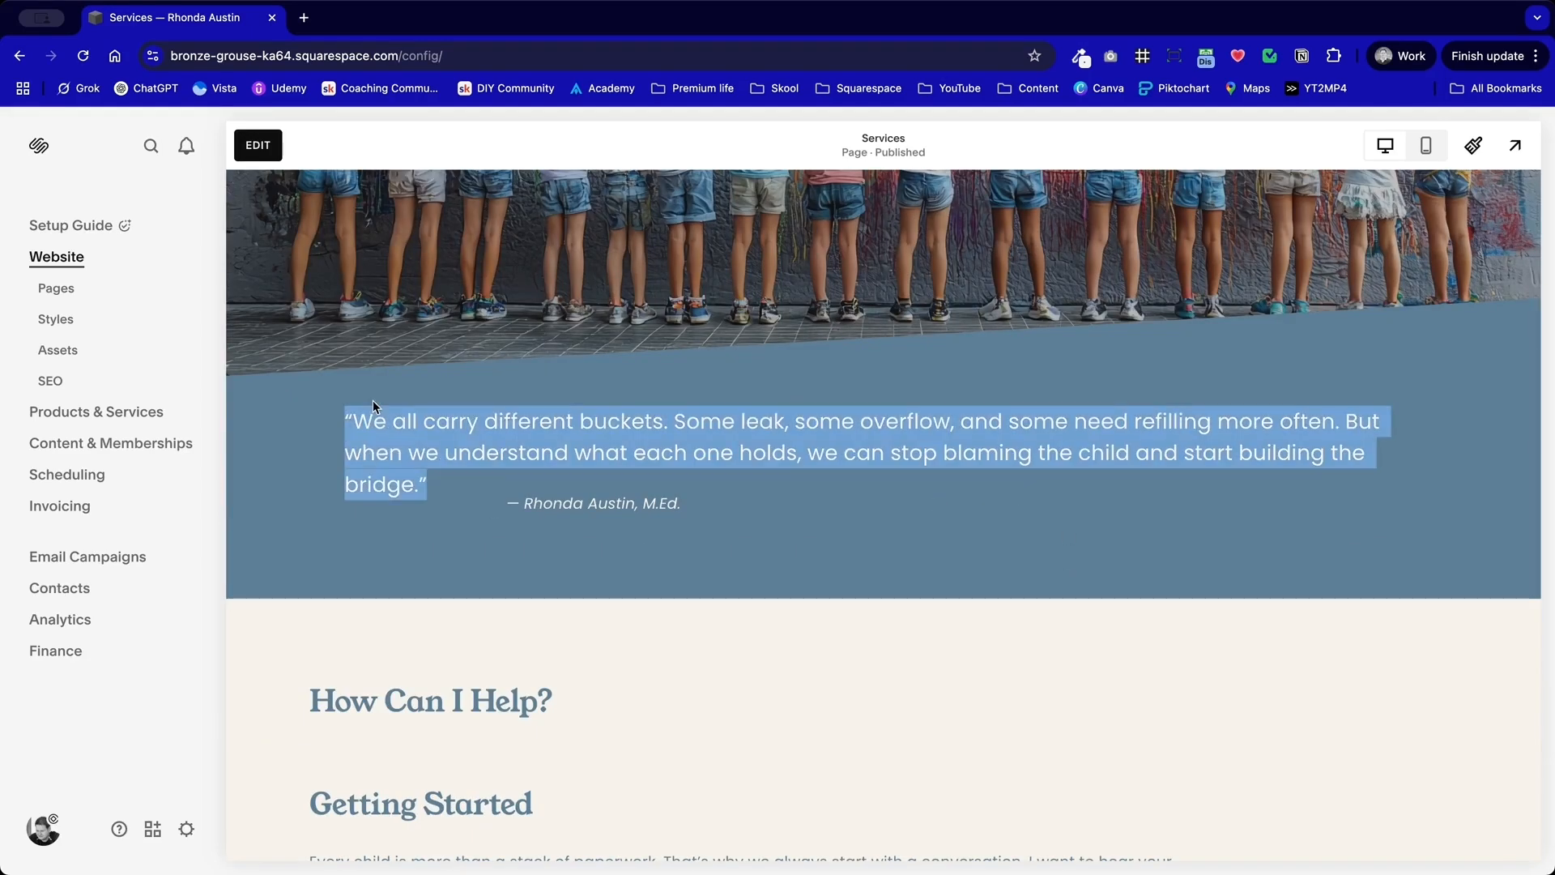
pyautogui.click(459, 381)
pyautogui.scroll(-10, 460, 380)
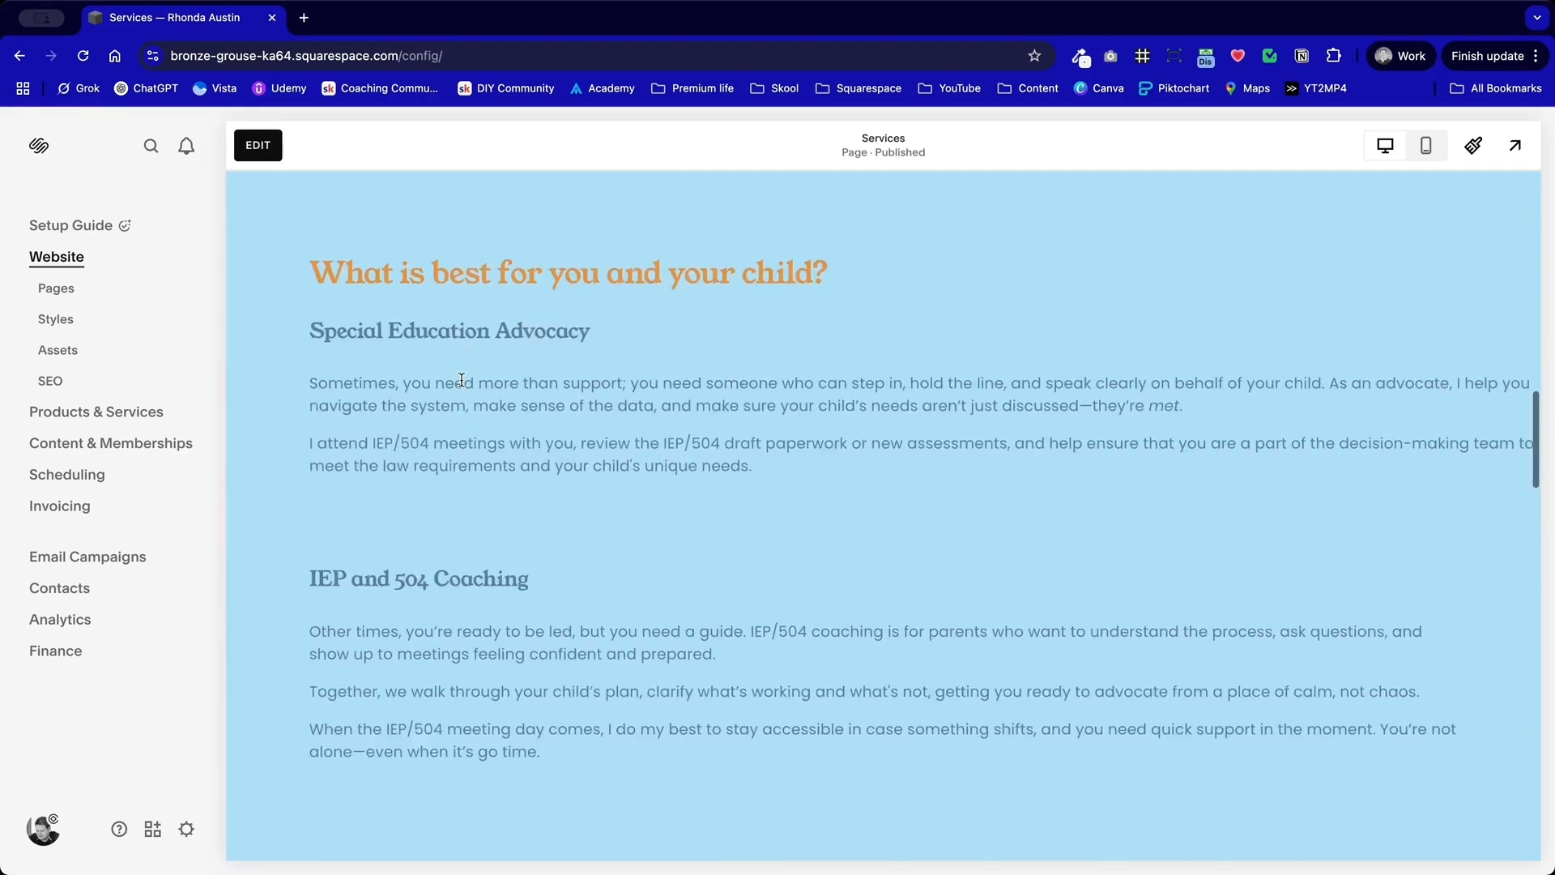
pyautogui.scroll(7, 462, 380)
pyautogui.scroll(1, 462, 380)
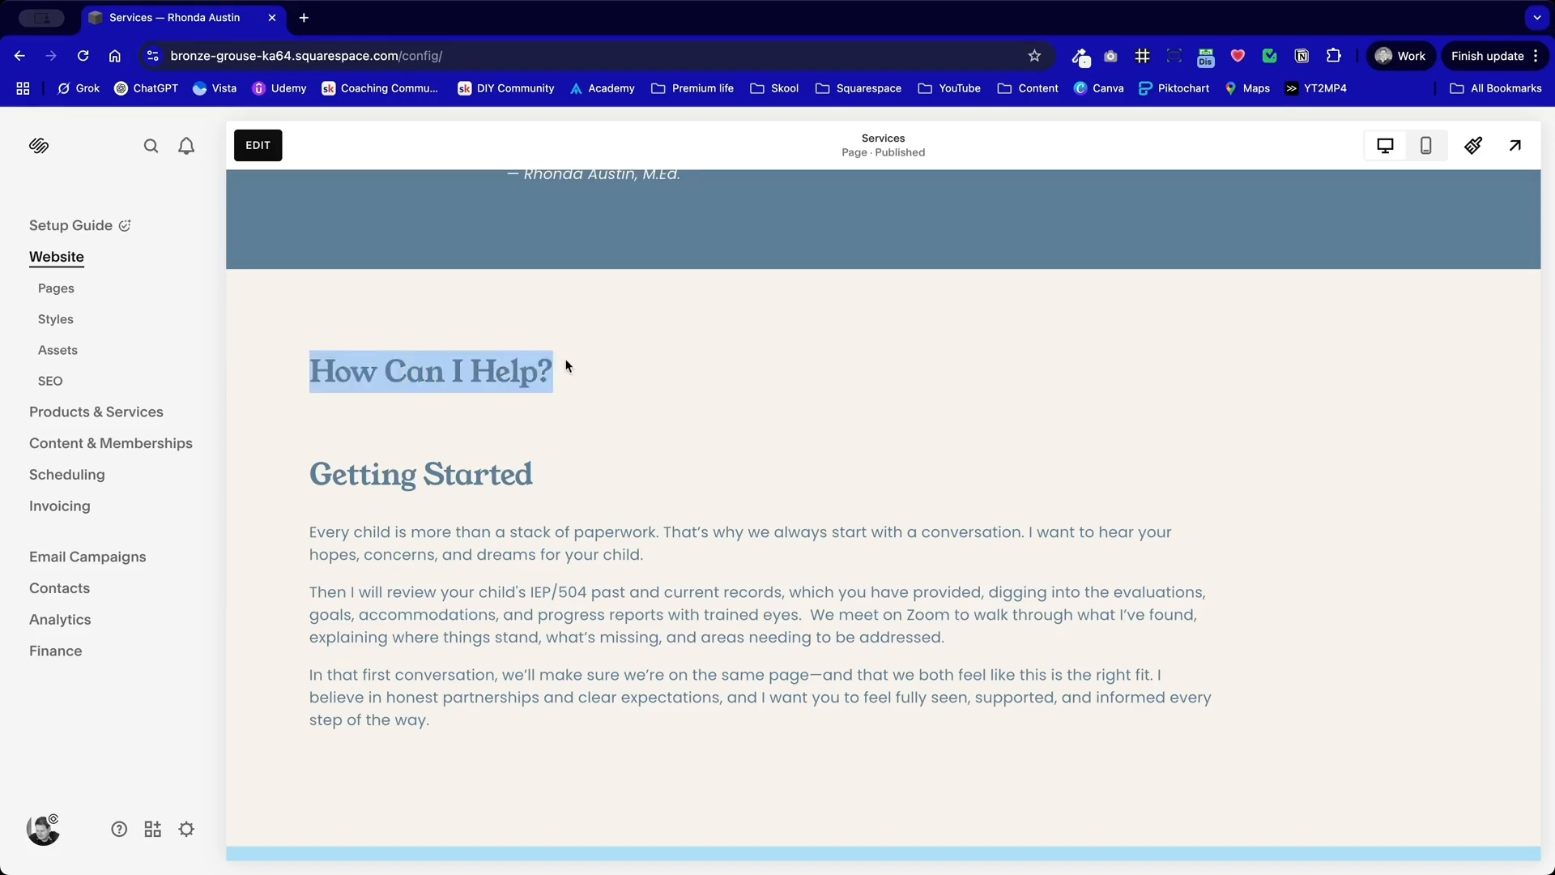
pyautogui.scroll(6, 632, 439)
pyautogui.scroll(-3, 633, 436)
pyautogui.moveTo(306, 601); pyautogui.dragTo(600, 751)
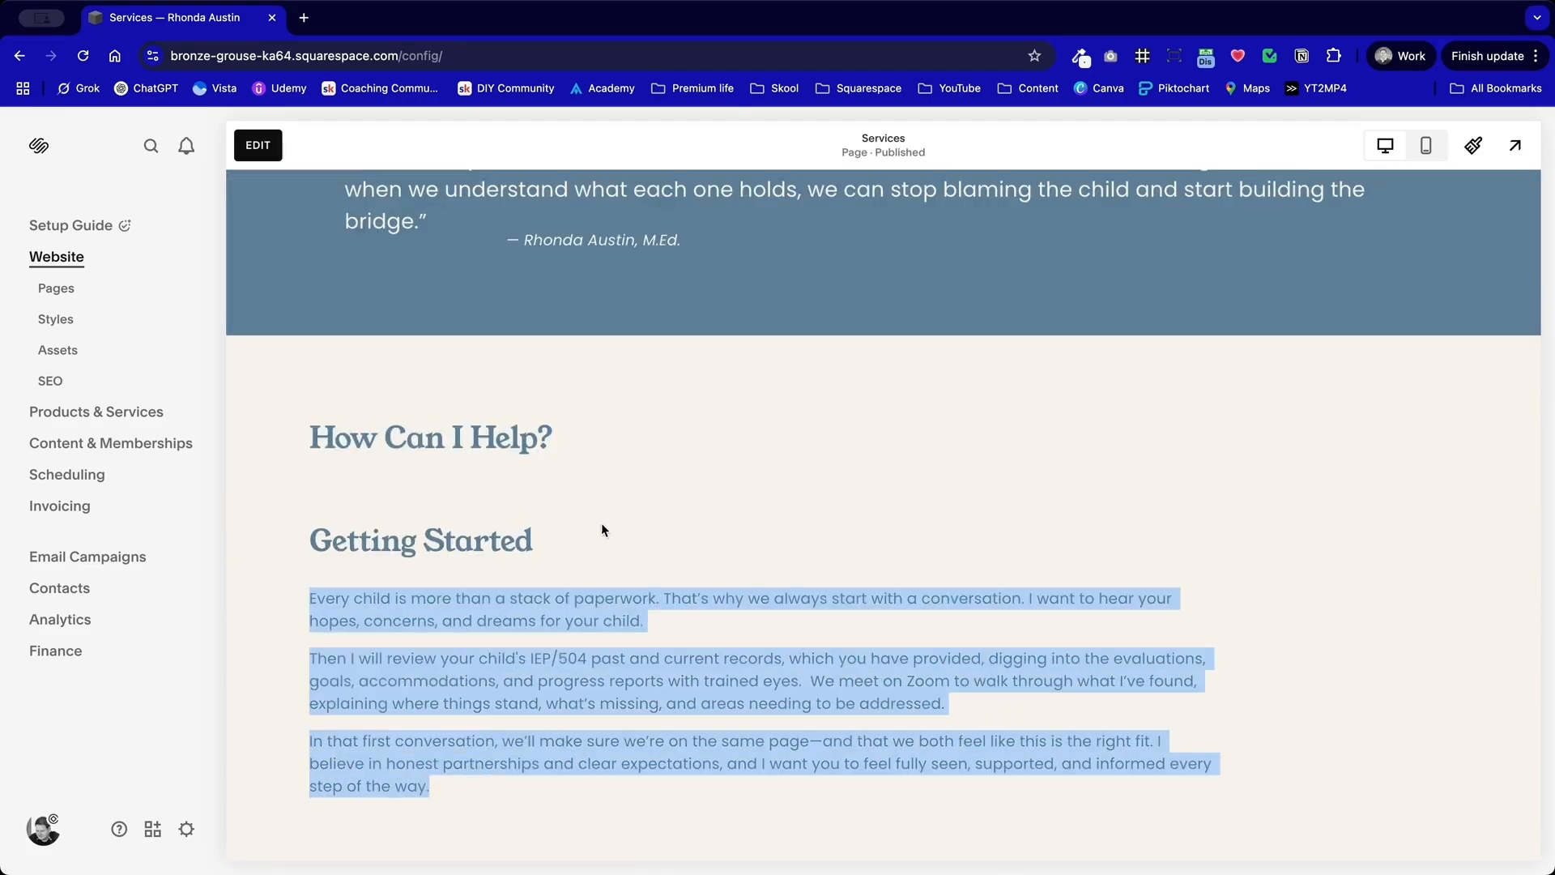
# Step: Edit the Services page and insert the site's saved special education advocate bio section between the quote and "How Can I Help?"
pyautogui.click(272, 143)
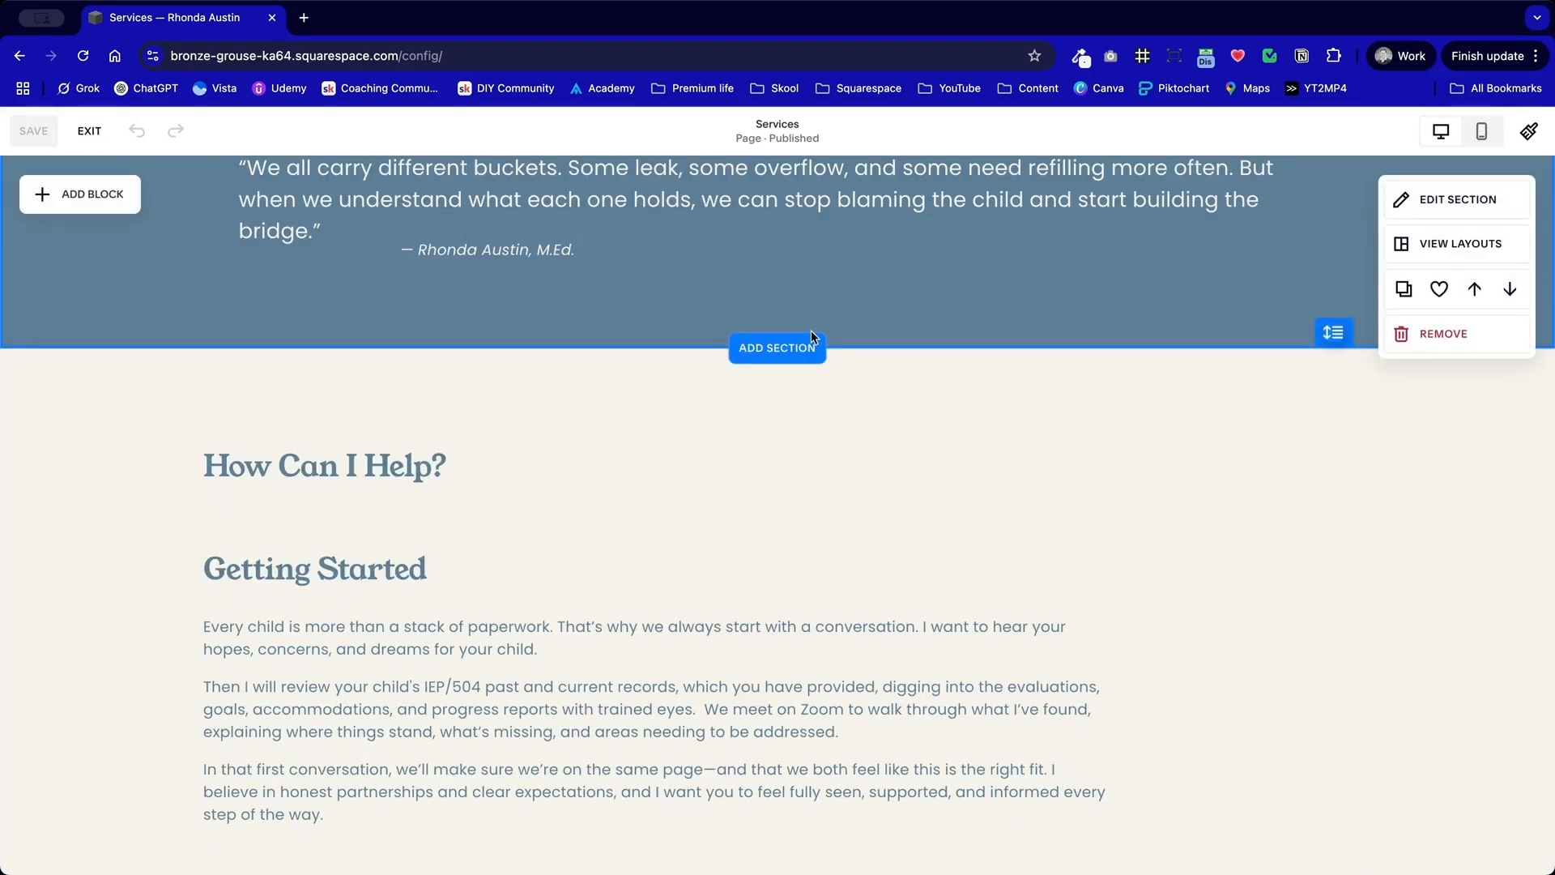
pyautogui.click(808, 340)
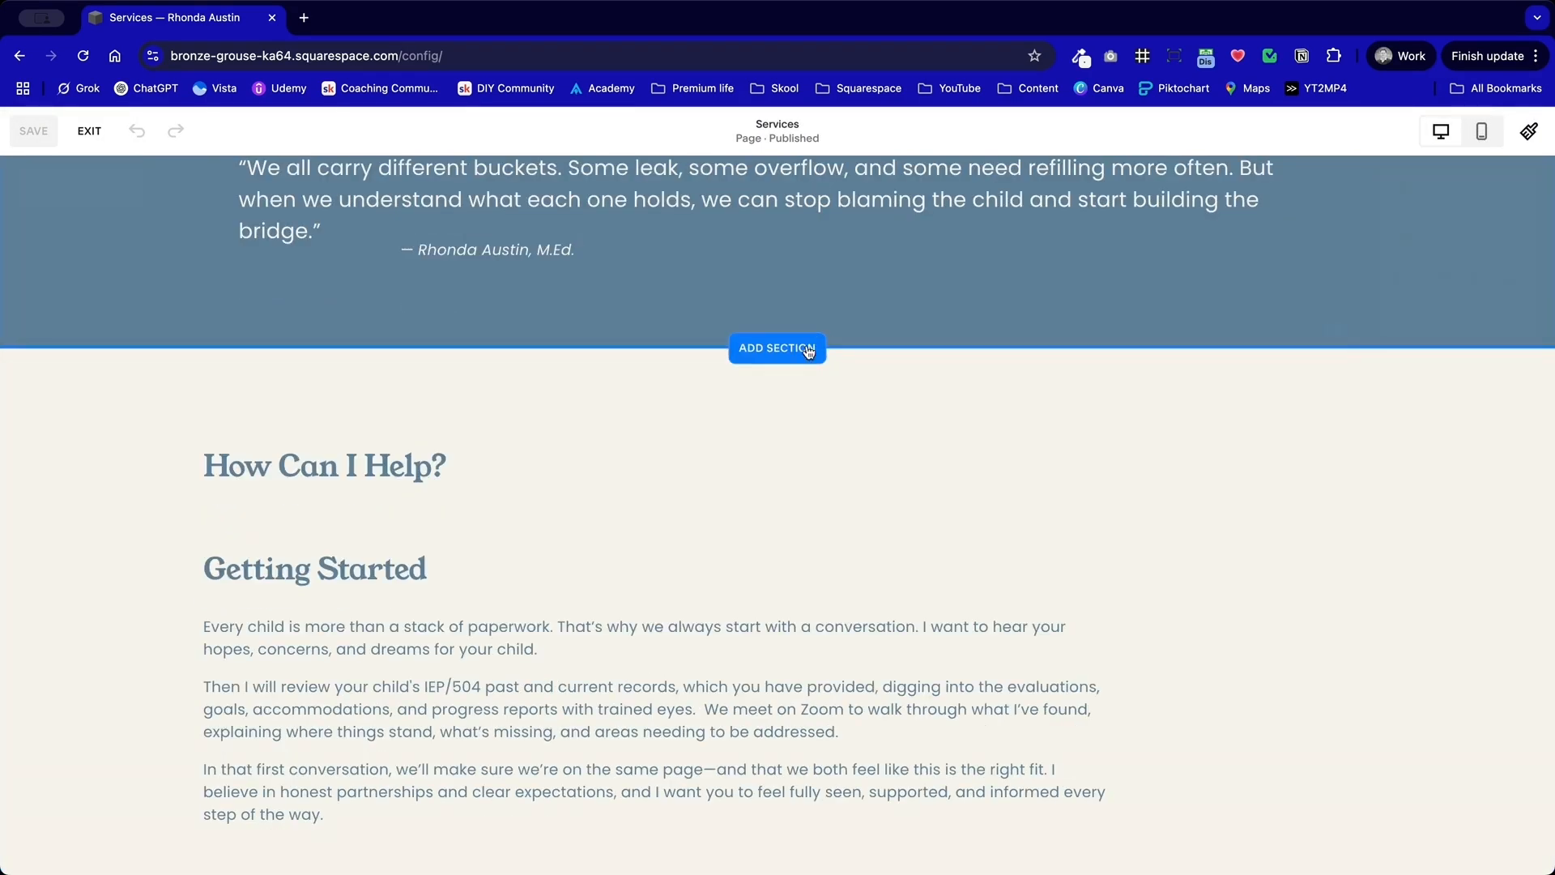
pyautogui.click(216, 400)
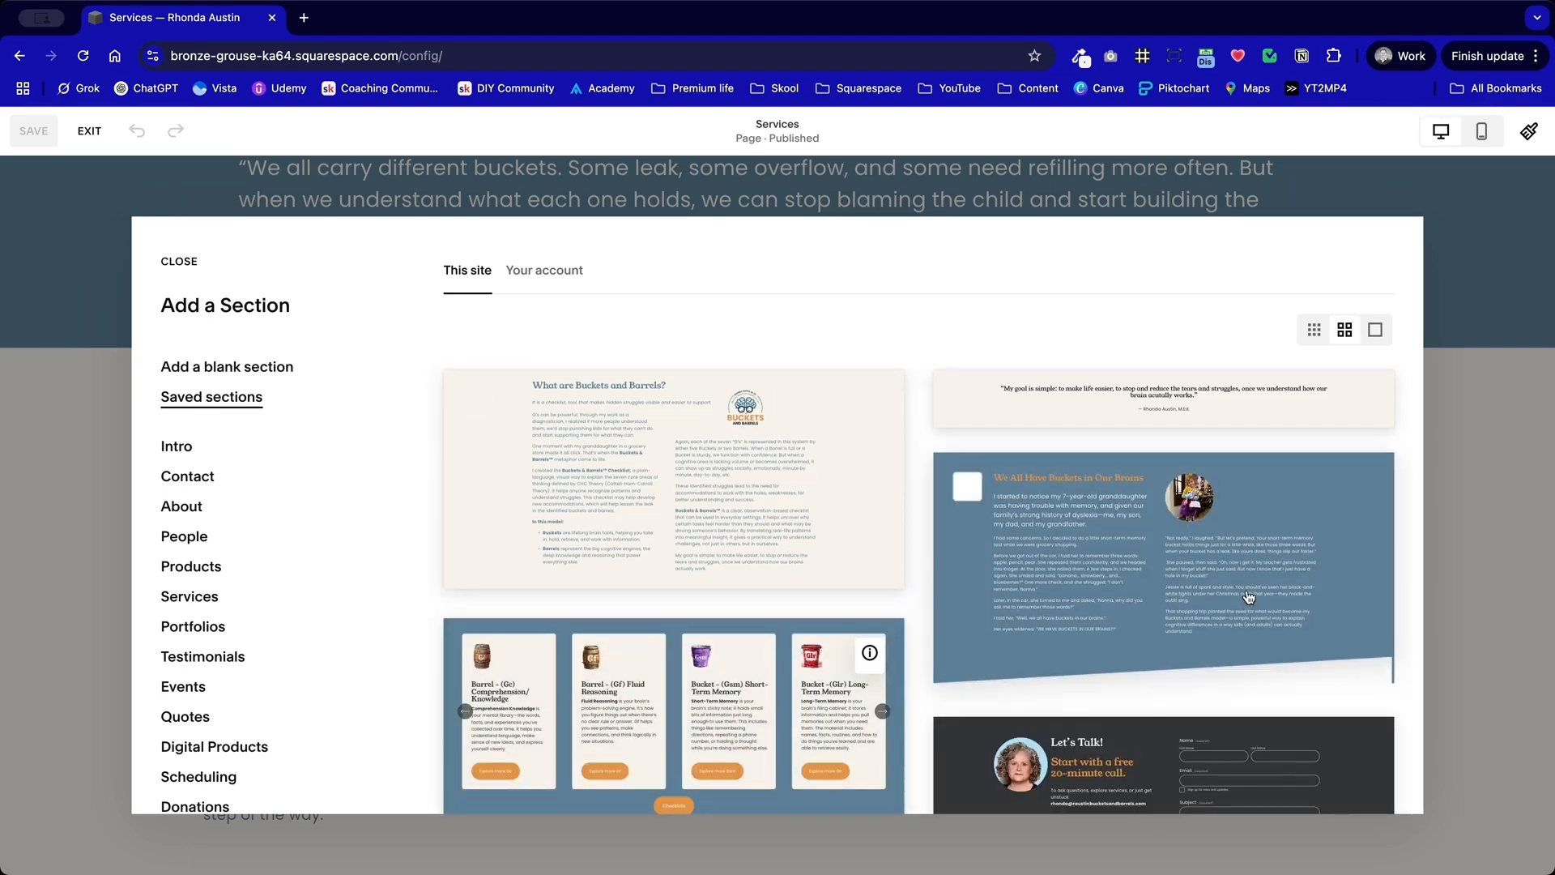
pyautogui.scroll(-6, 945, 568)
pyautogui.scroll(-3, 1193, 598)
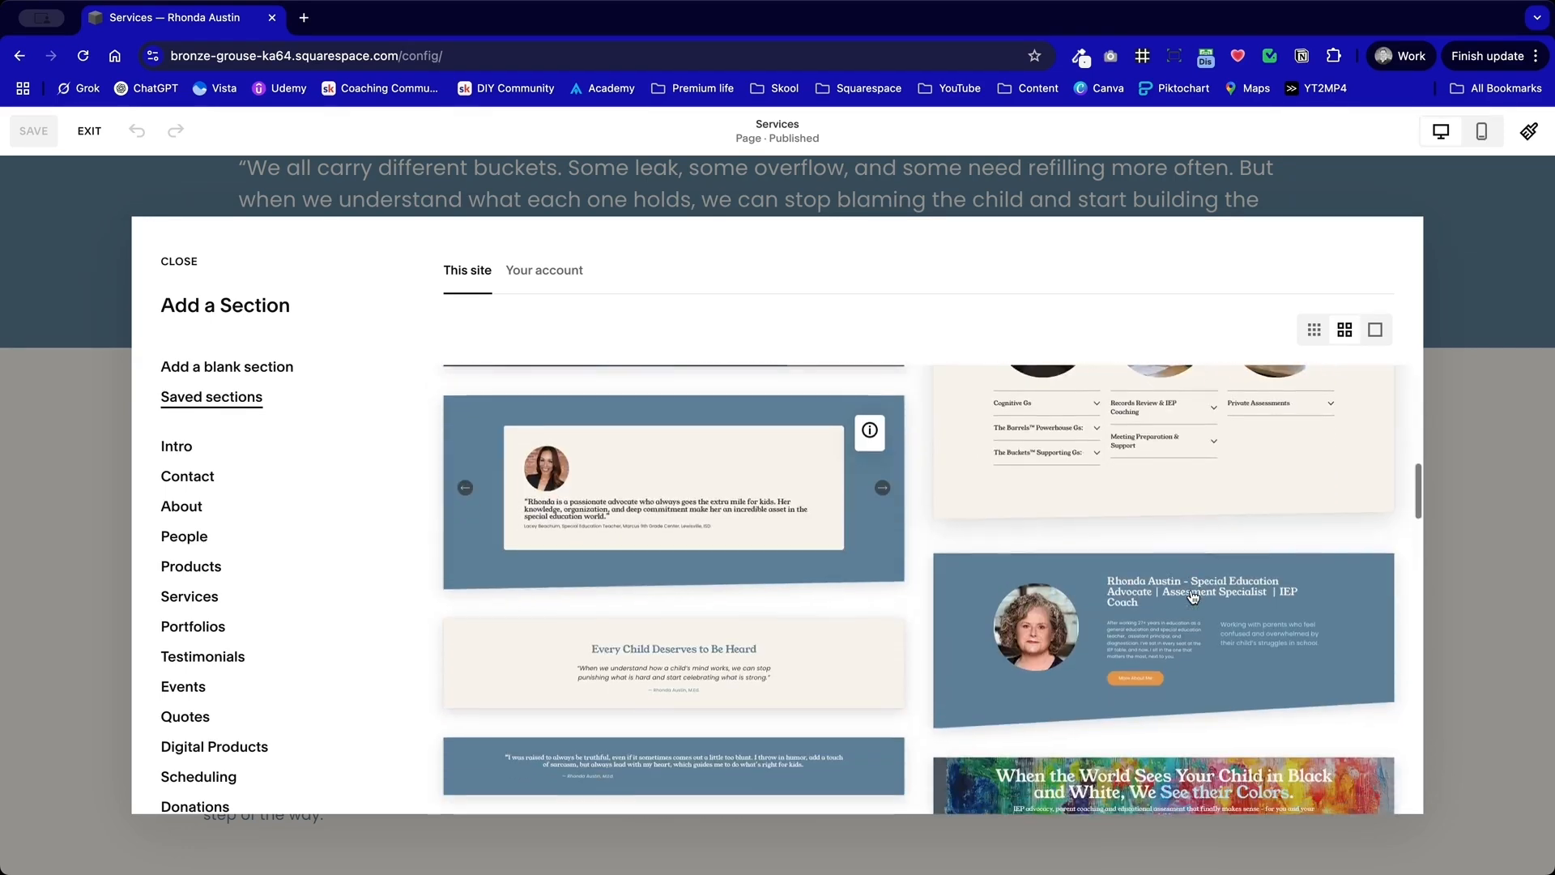
pyautogui.click(1210, 596)
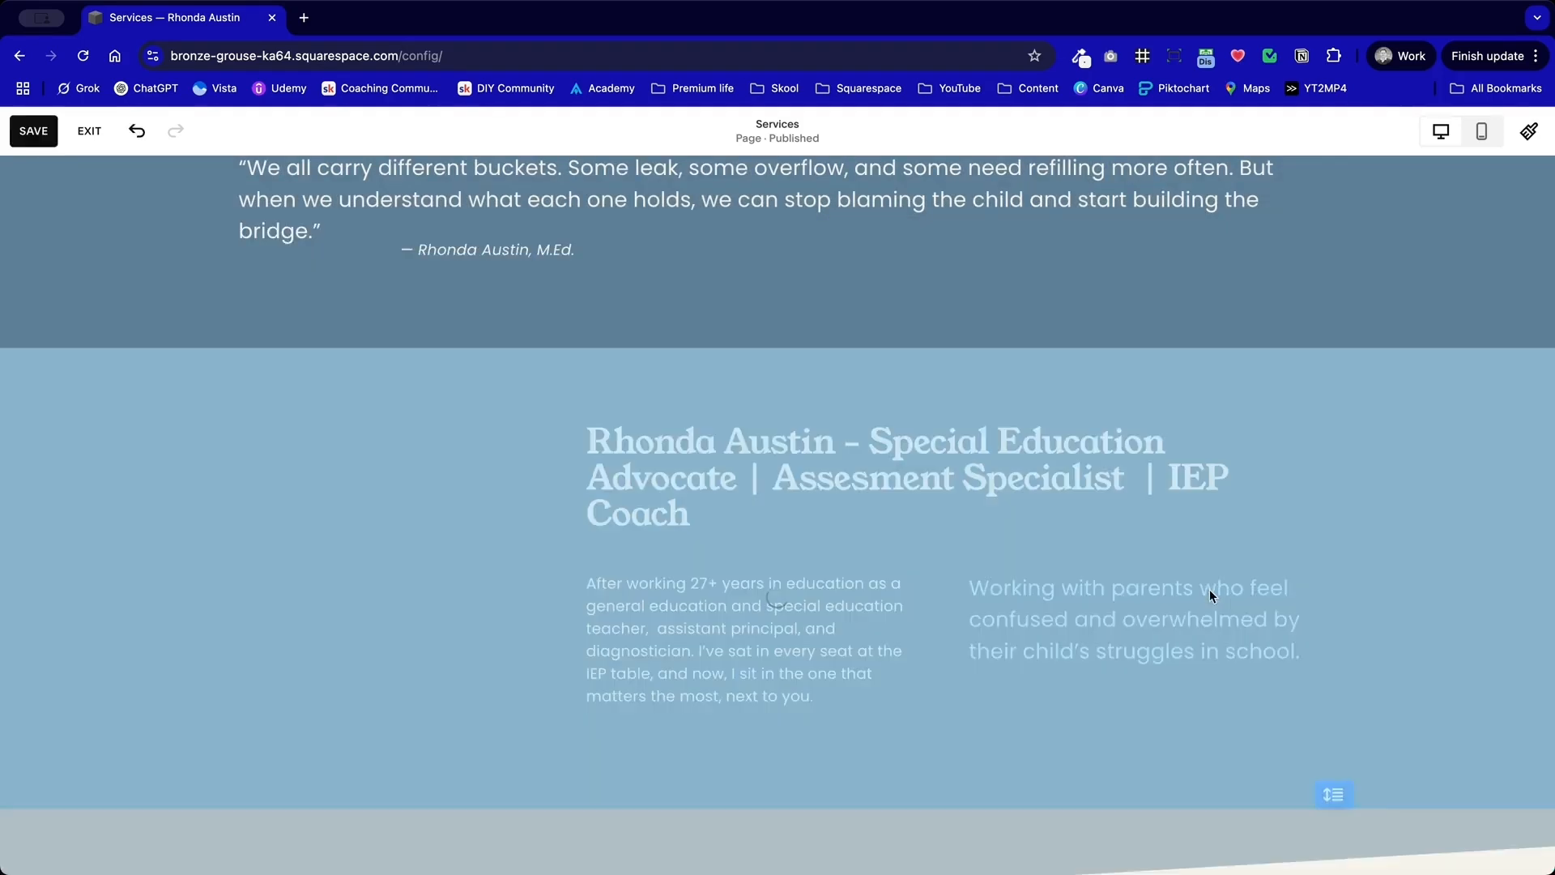
# Step: Move the special education advocate bio section above the bucket quote section on the Services page
pyautogui.scroll(5, 942, 478)
pyautogui.scroll(-4, 941, 471)
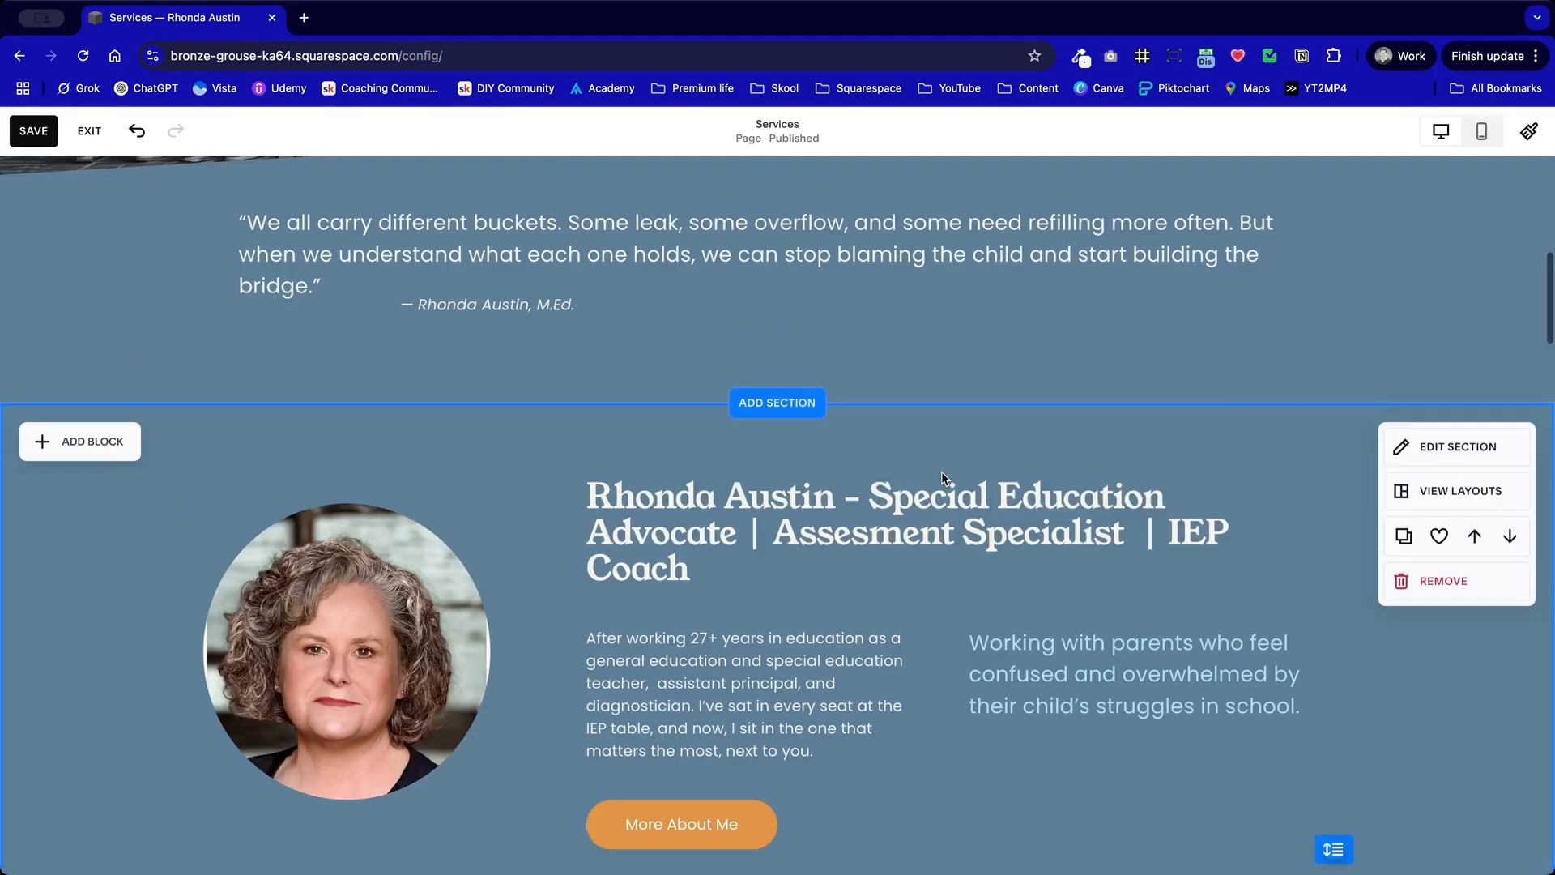
pyautogui.click(1476, 535)
pyautogui.scroll(4, 1073, 490)
pyautogui.scroll(-10, 1073, 489)
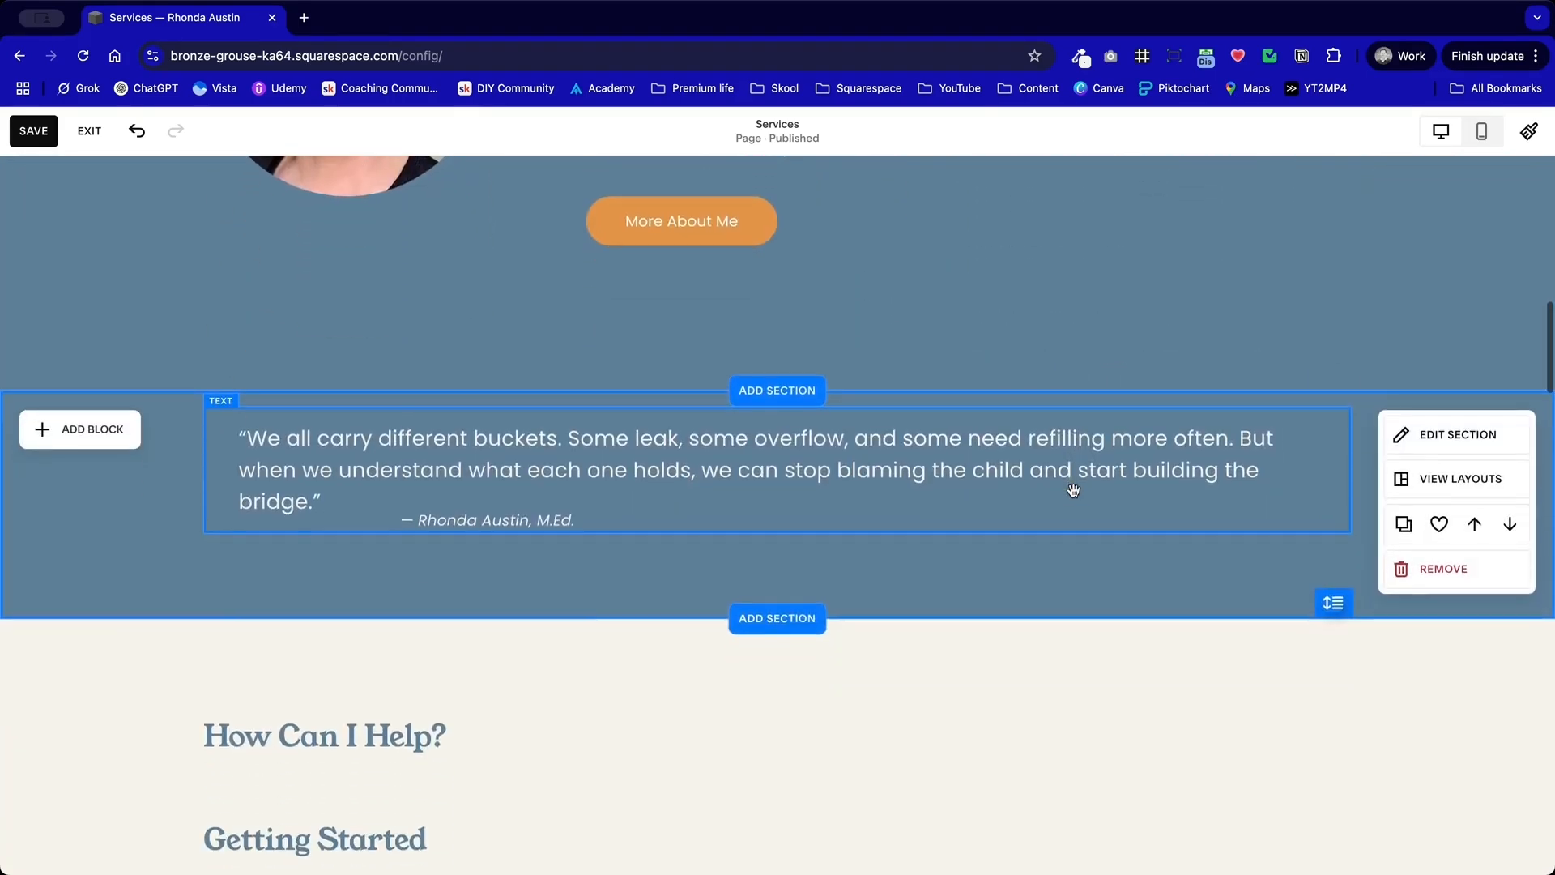
# Step: Copy the bucket quote from its standalone section and replace the "Working with parents who feel confused" text in the bio section with it
pyautogui.doubleClick(1007, 466)
pyautogui.tripleClick(1007, 458)
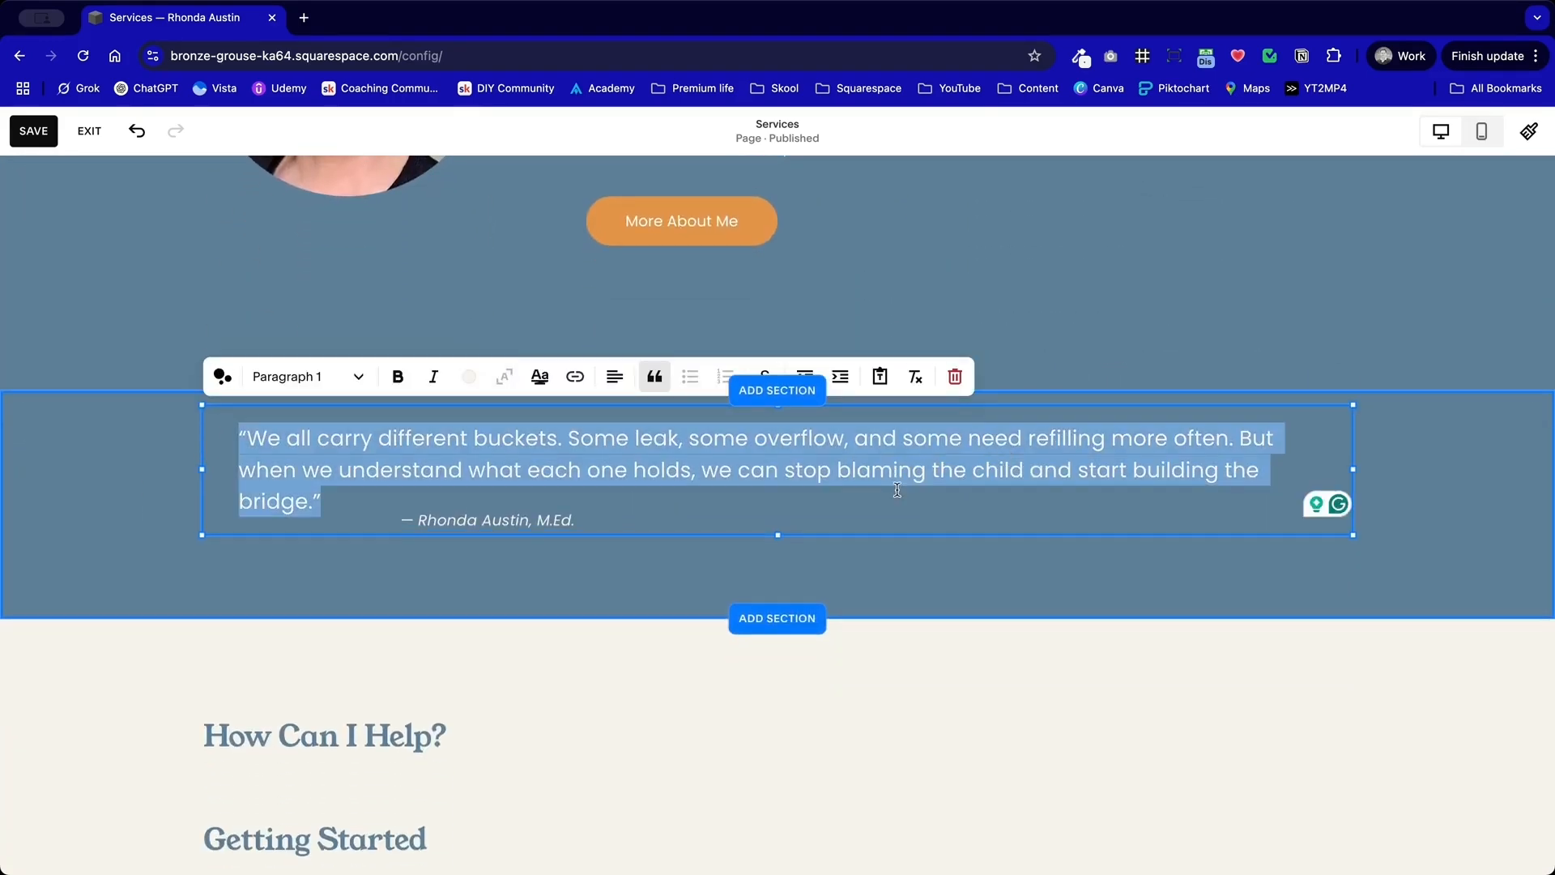
pyautogui.click(637, 563)
pyautogui.click(297, 543)
pyautogui.tripleClick(372, 462)
pyautogui.hotkey('ctrl', 'c')
pyautogui.scroll(3, 373, 485)
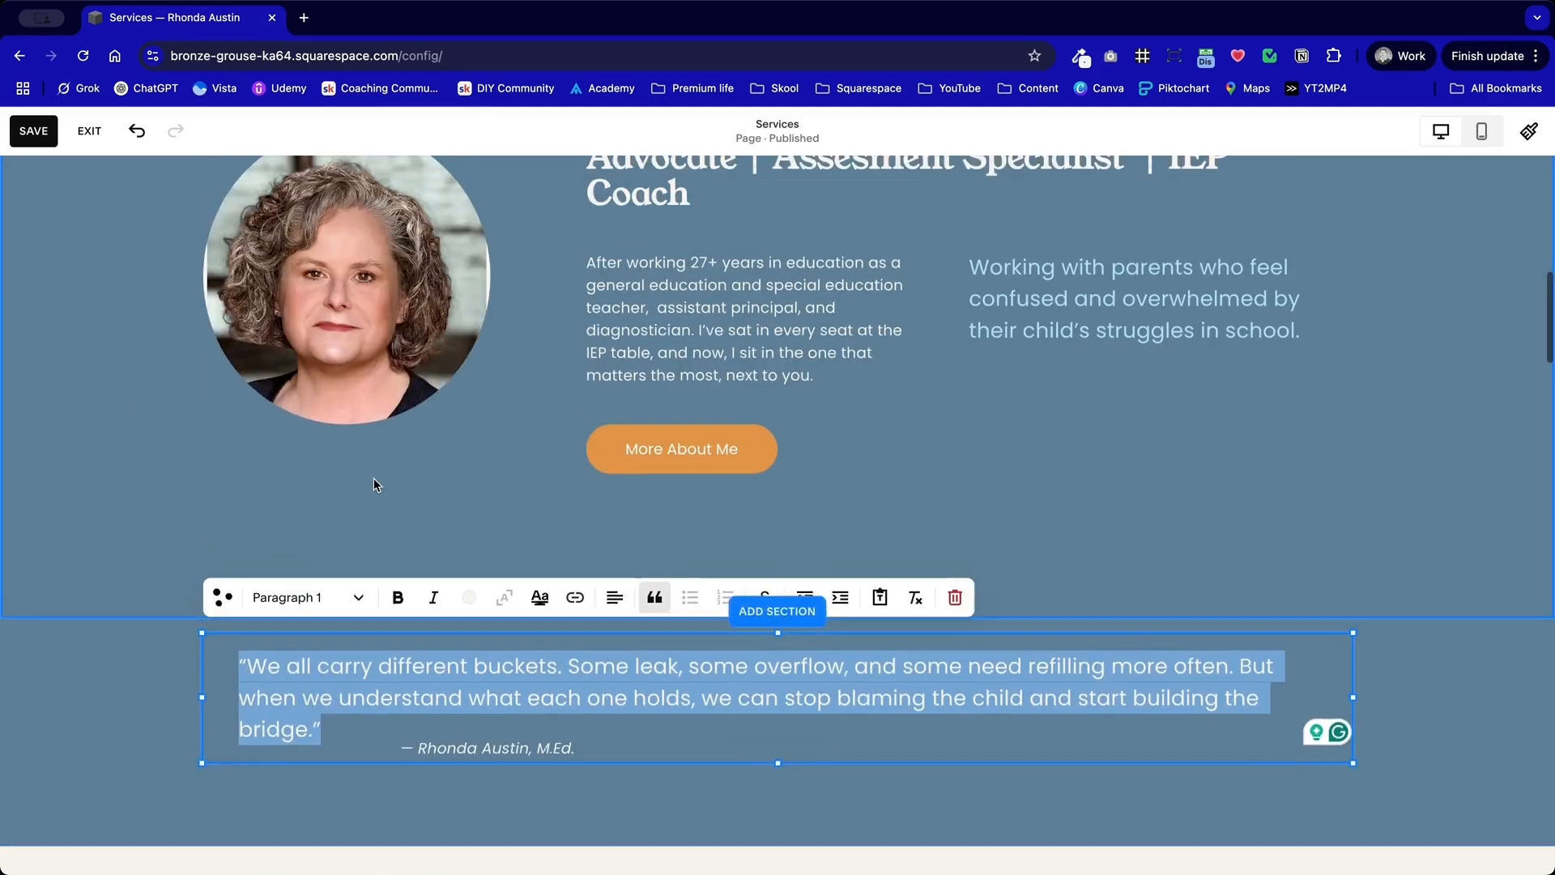
pyautogui.doubleClick(1106, 390)
pyautogui.click(1121, 358)
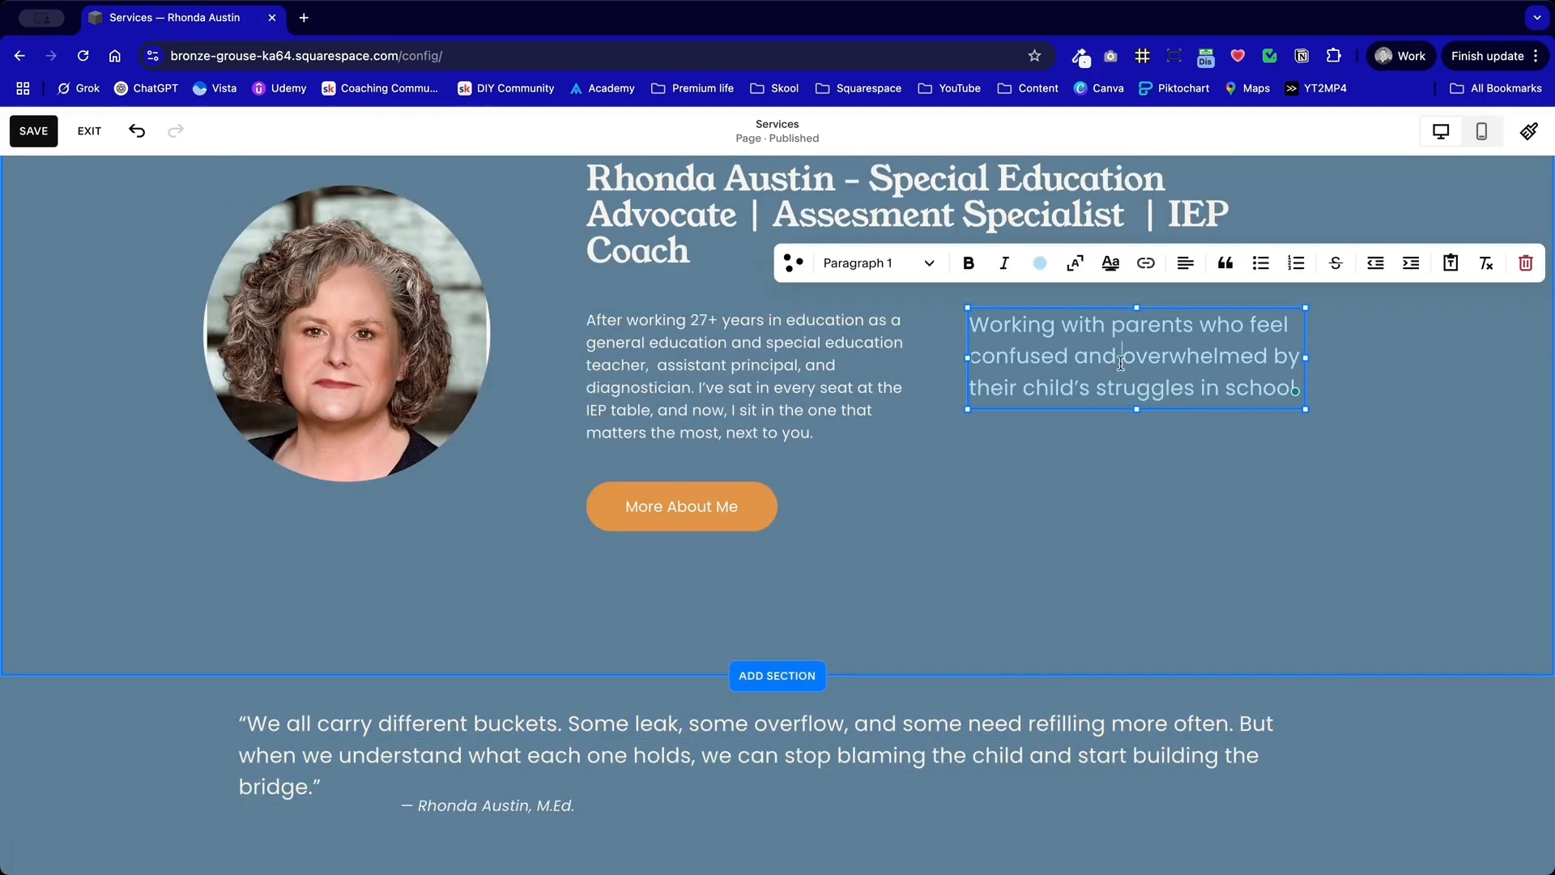
pyautogui.hotkey('ctrl', 'a')
pyautogui.hotkey('ctrl', 'v')
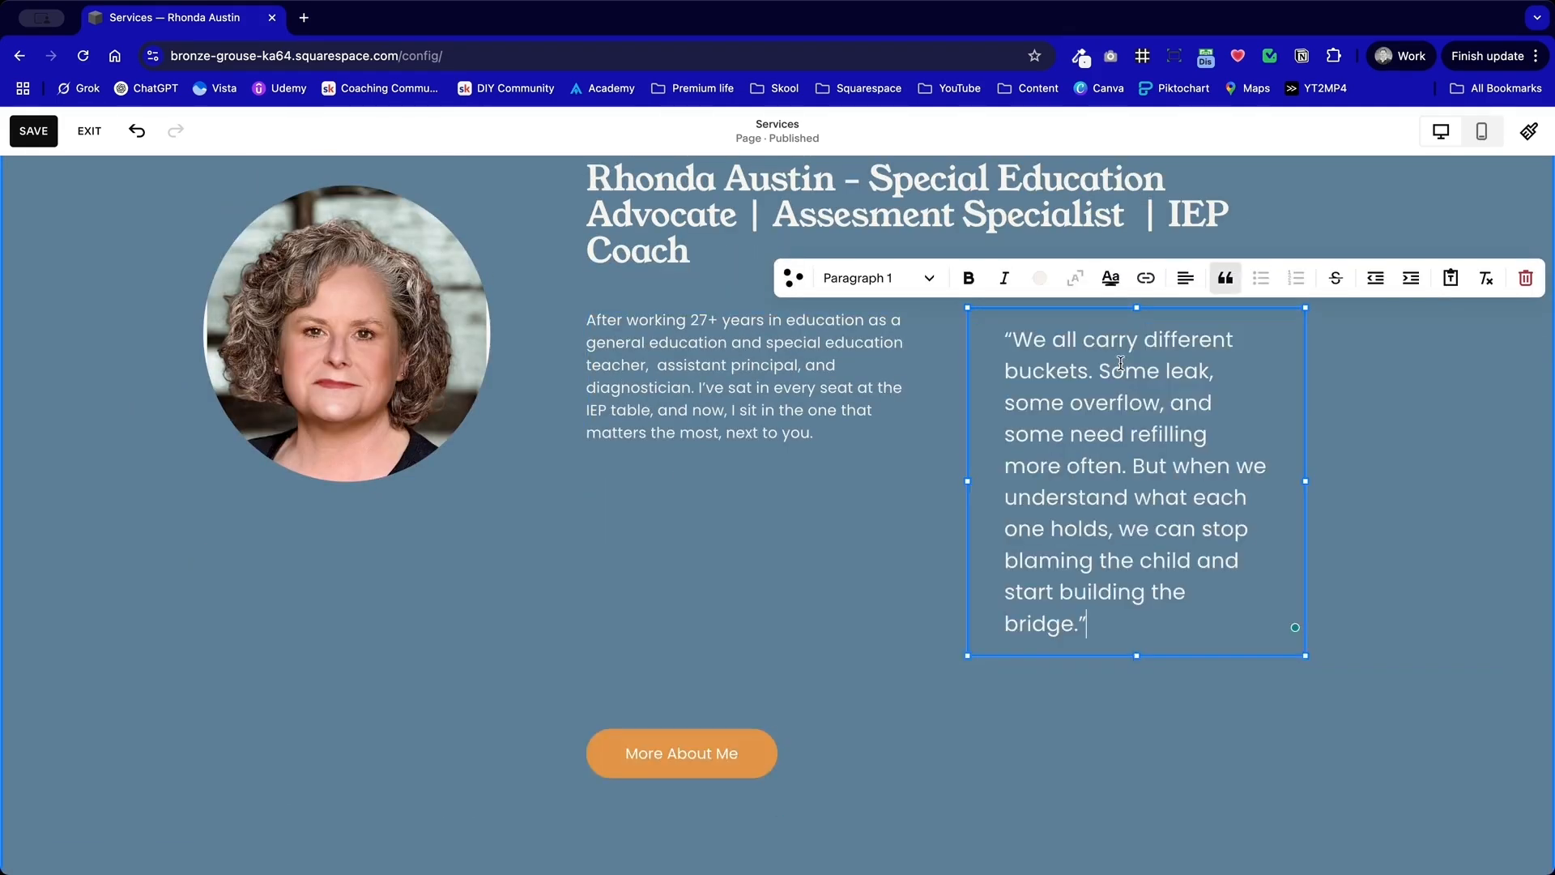
# Step: Copy the quote's attribution line and add it beneath the quote in the bio section, without a blank line between them
pyautogui.scroll(-8, 1063, 556)
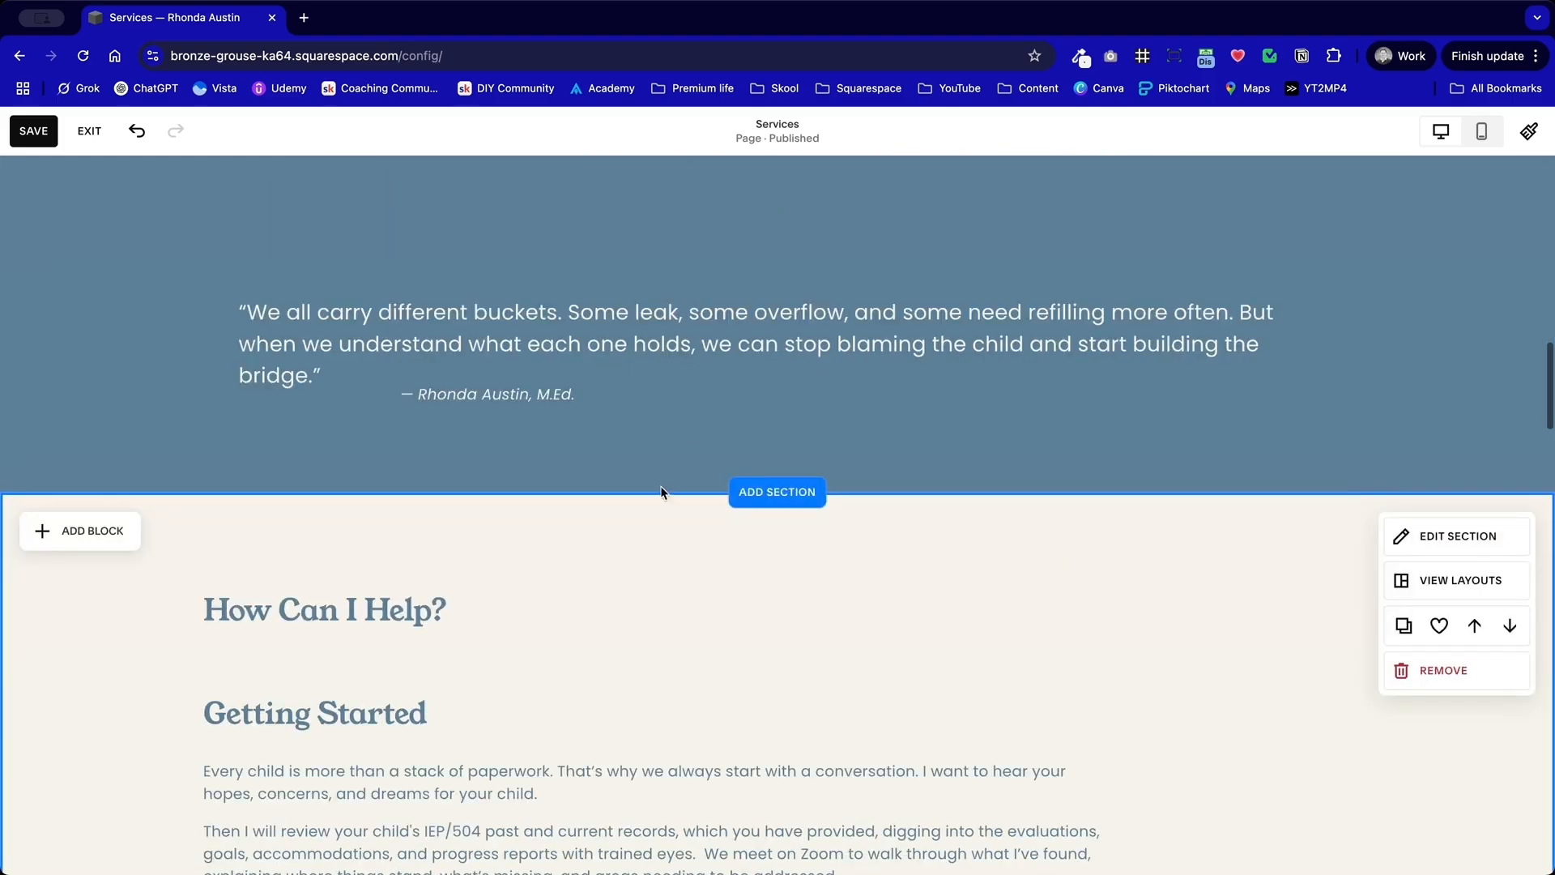
pyautogui.click(591, 392)
pyautogui.hotkey('ctrl', 'a')
pyautogui.hotkey('ctrl', 'c')
pyautogui.scroll(7, 590, 390)
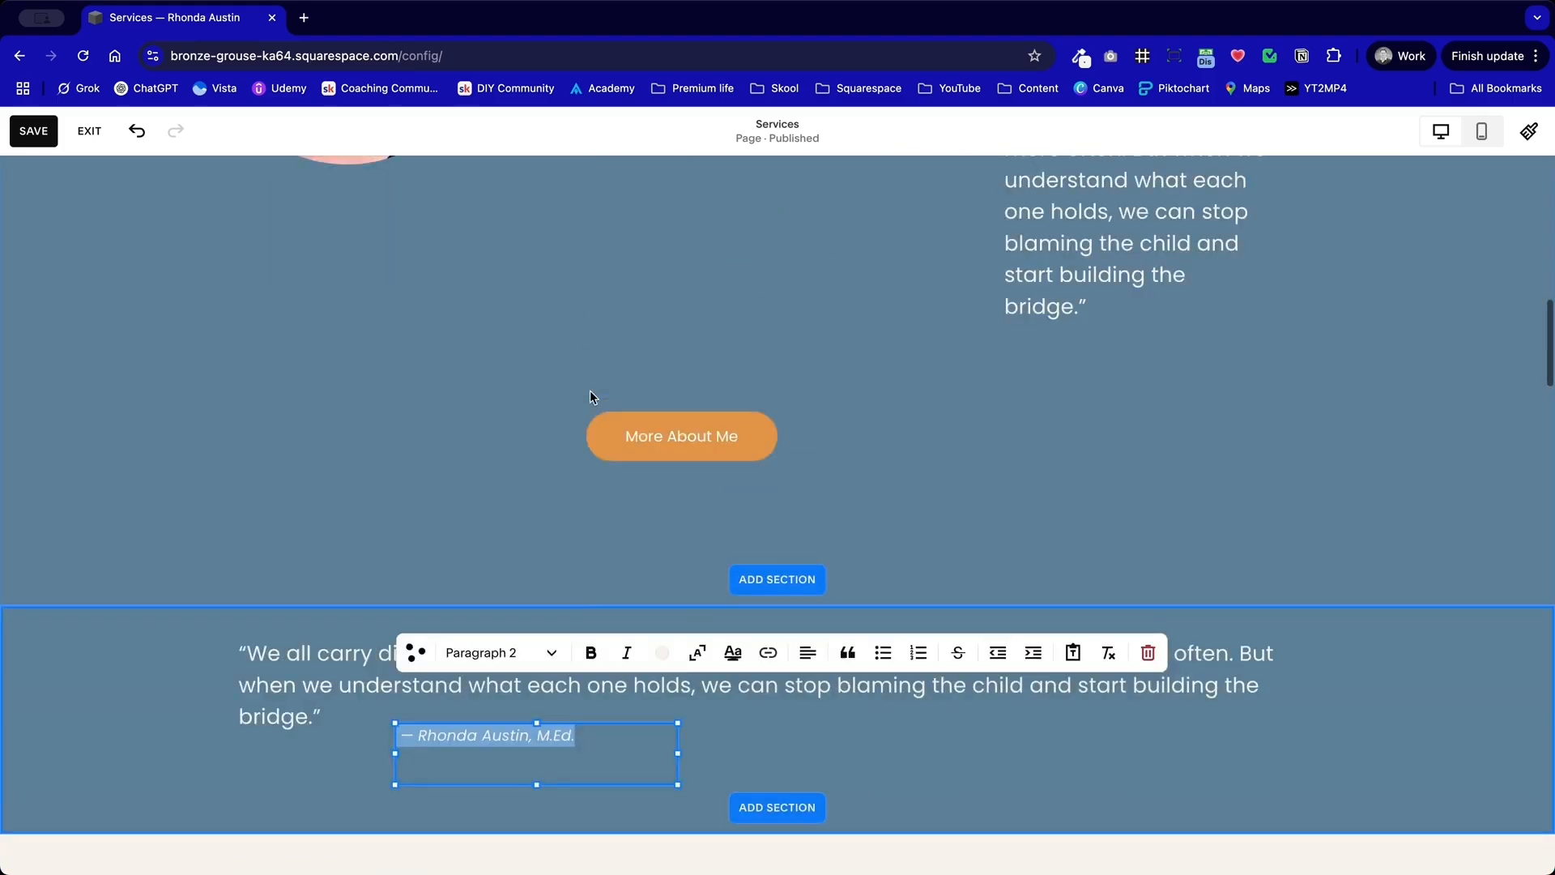
pyautogui.click(1102, 500)
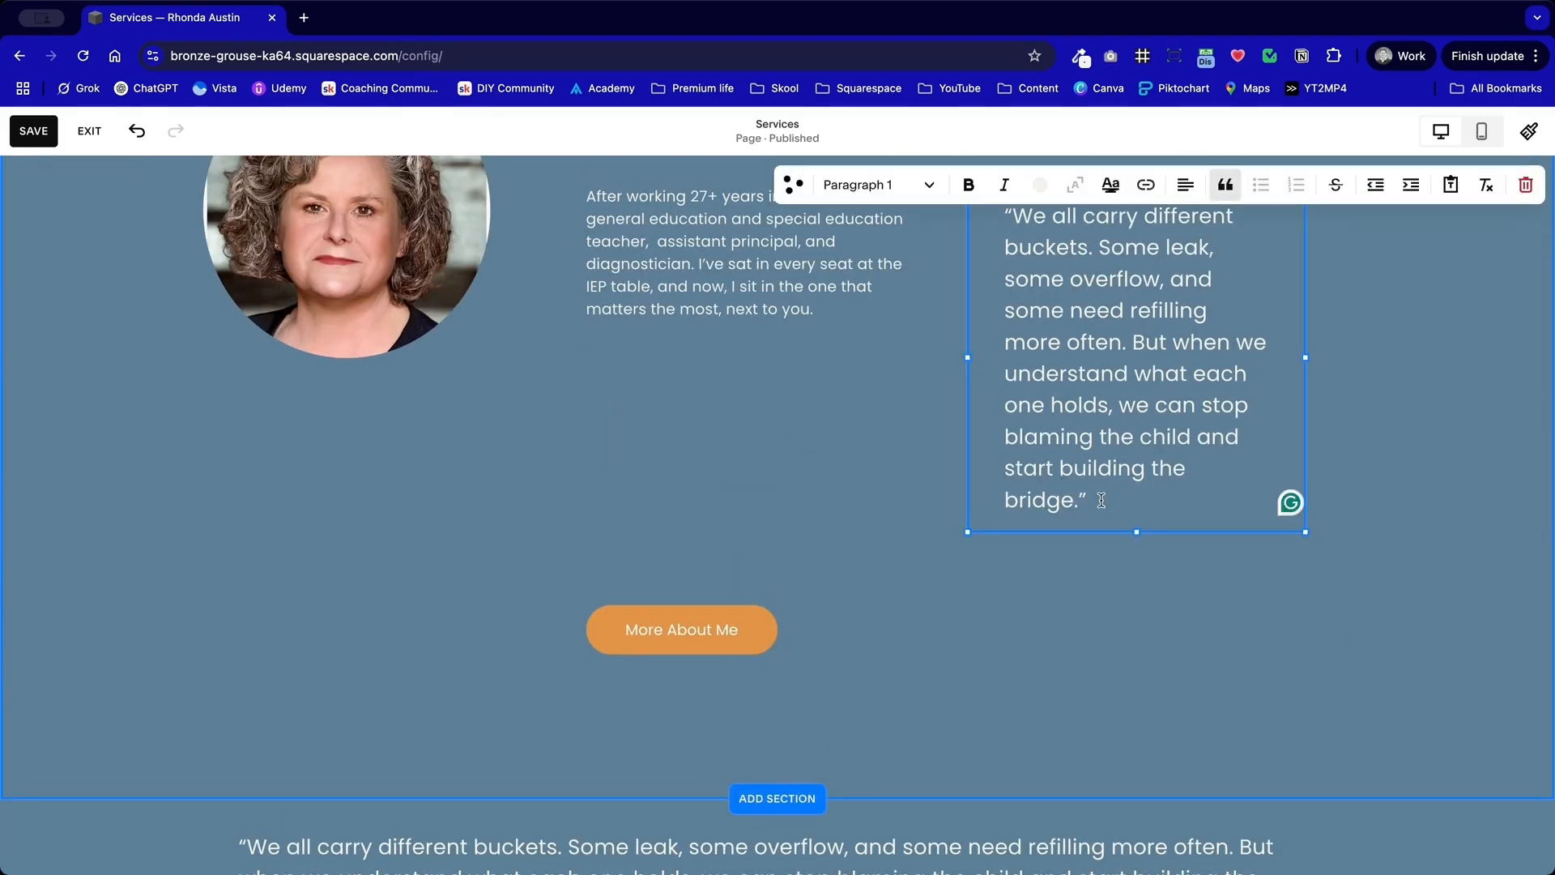
pyautogui.press('Return')
pyautogui.press('Return')
pyautogui.hotkey('ctrl', 'v')
pyautogui.click(1005, 531)
pyautogui.press('BackSpace')
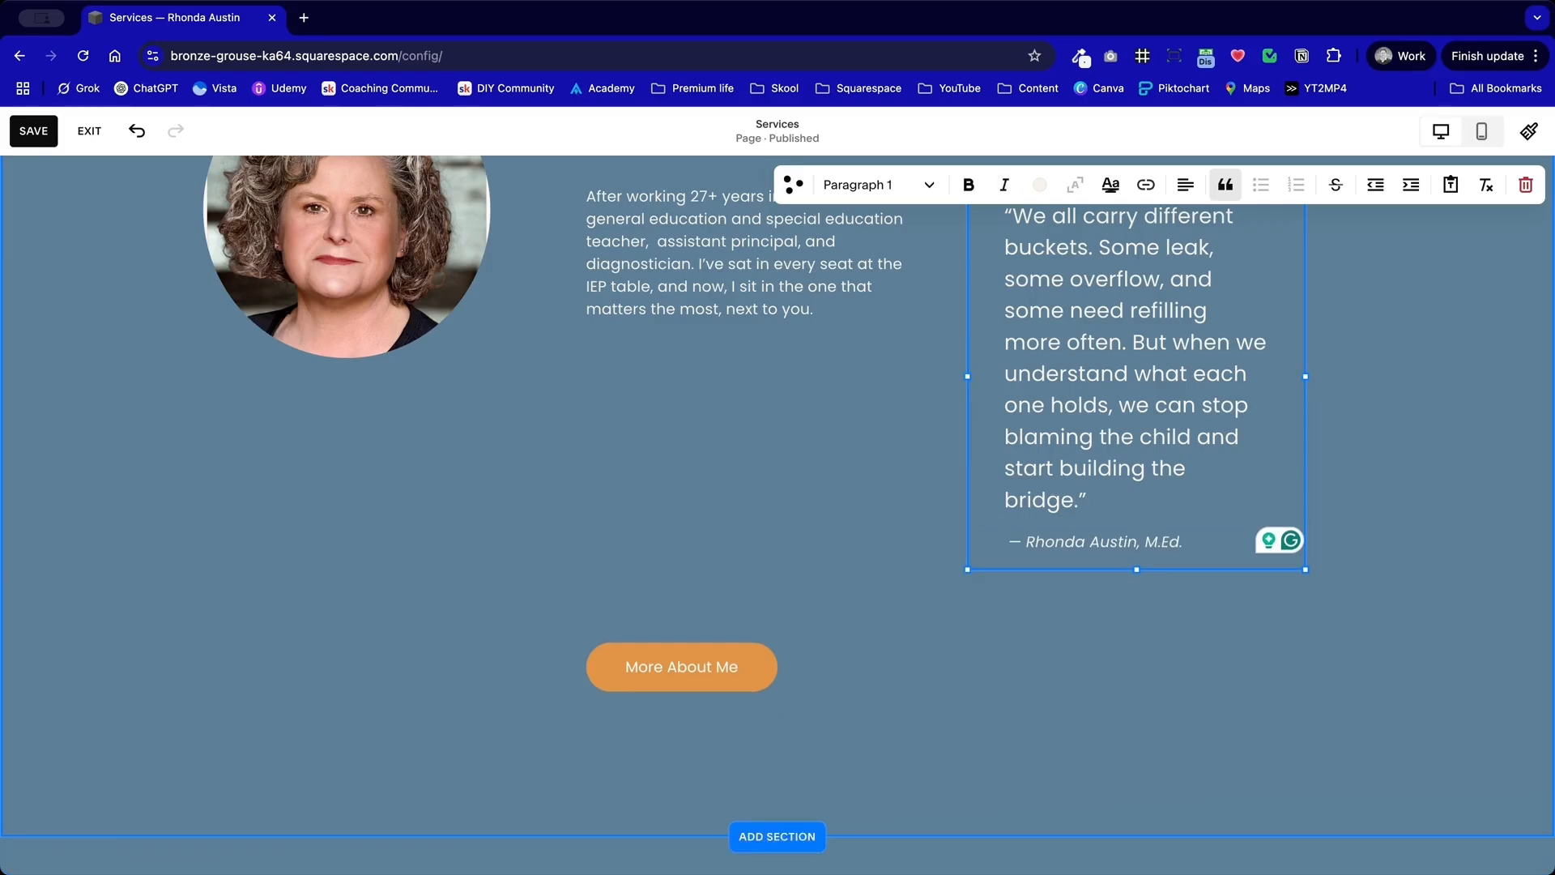
# Step: Delete the "More About Me" button from the bio section
pyautogui.click(912, 447)
pyautogui.scroll(-3, 913, 447)
pyautogui.click(721, 559)
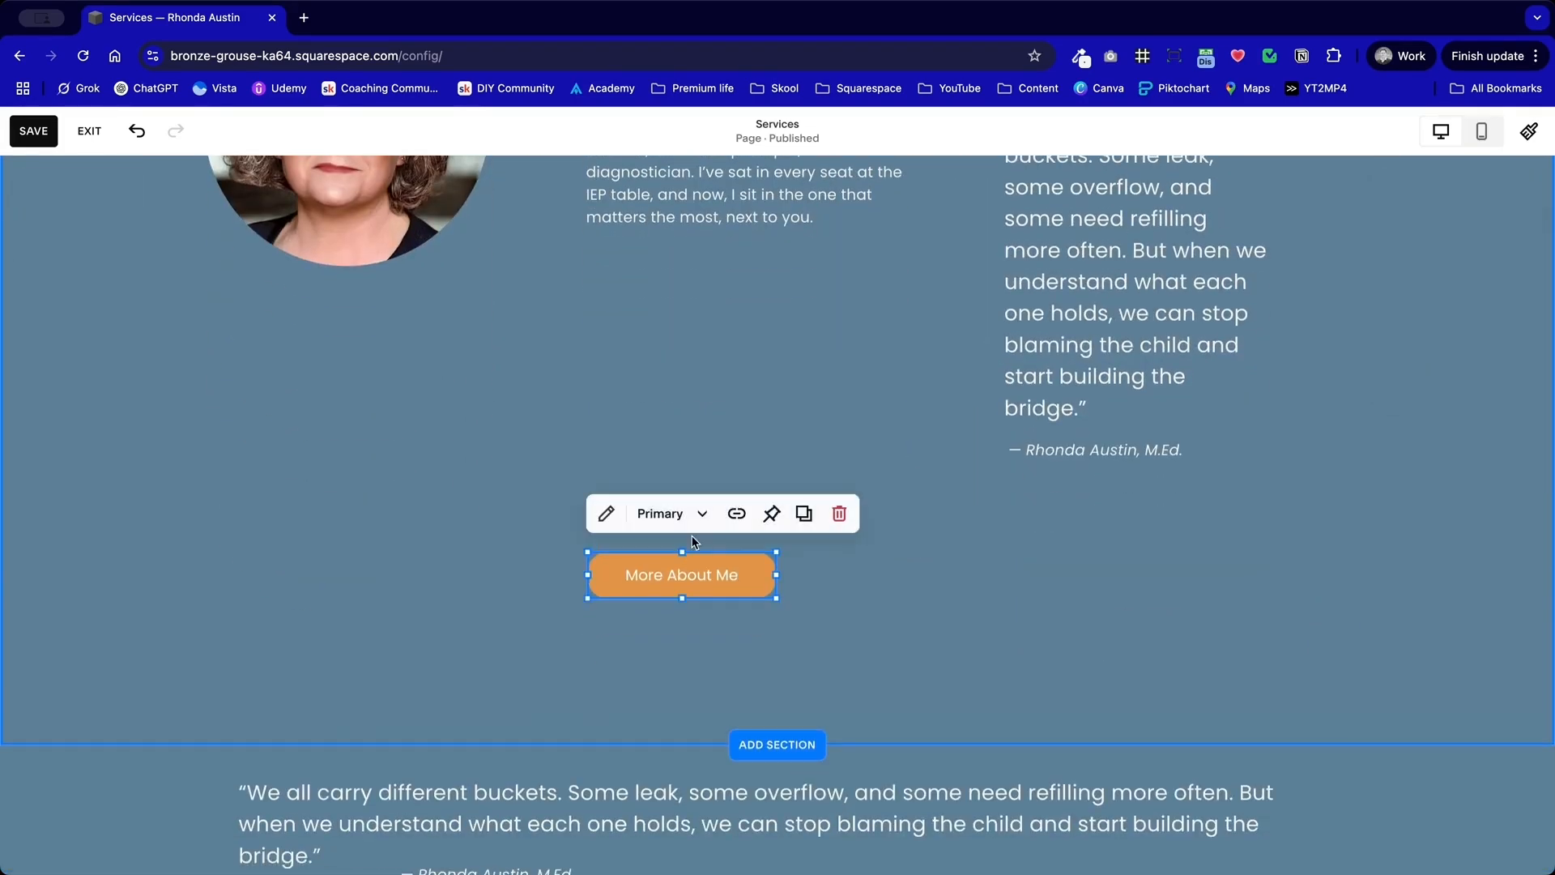
pyautogui.click(839, 514)
pyautogui.moveTo(1339, 568); pyautogui.dragTo(959, 346)
pyautogui.scroll(4, 958, 346)
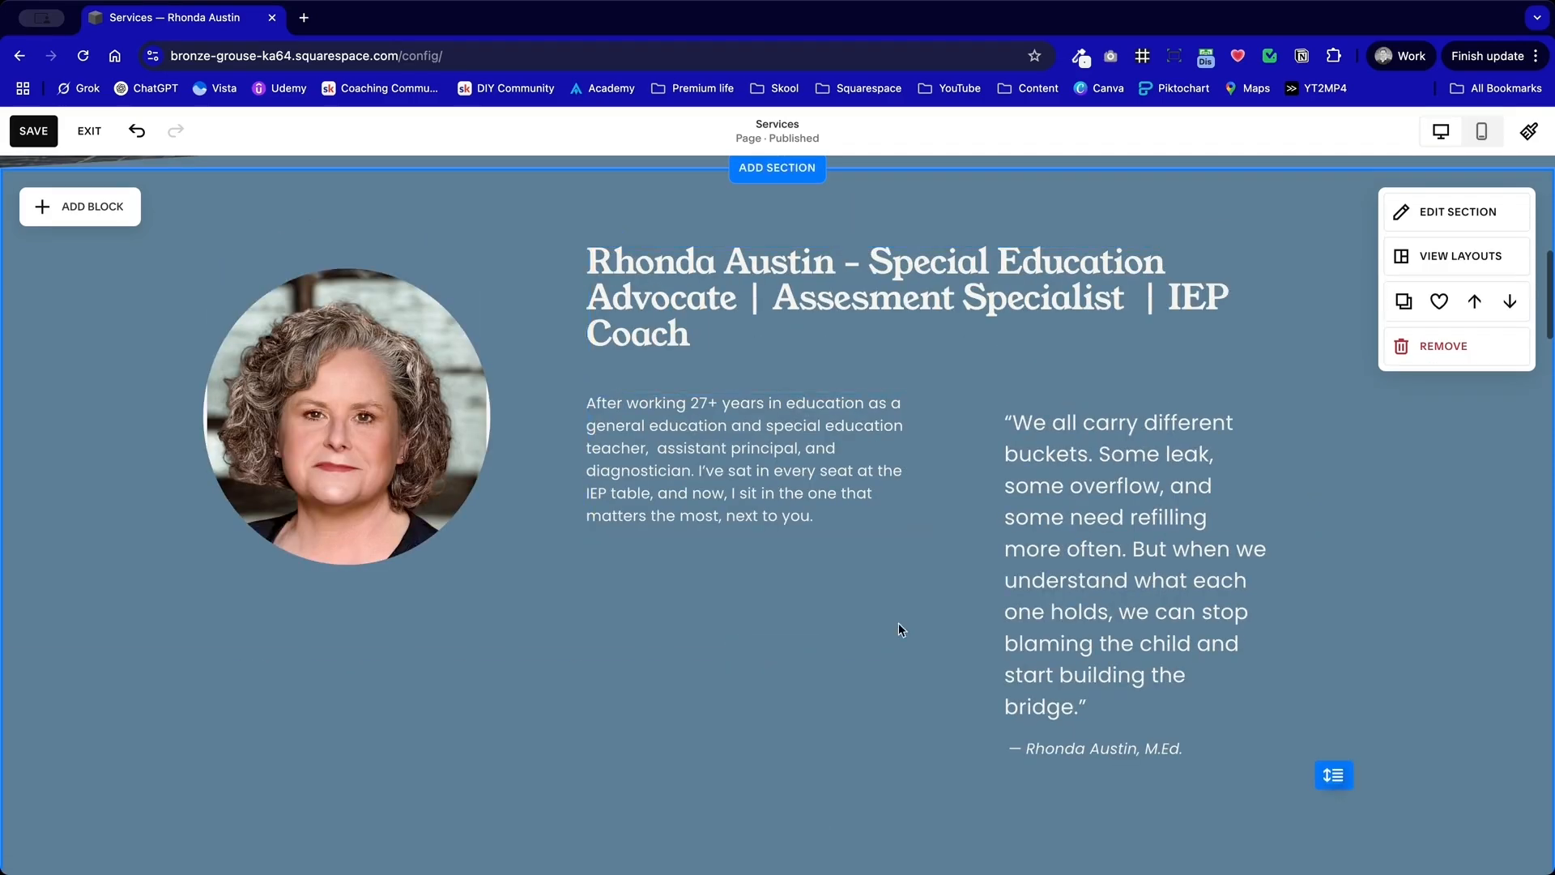
# Step: Try the Paragraph 2 style on the bucket quote in the bio section
pyautogui.doubleClick(1122, 585)
pyautogui.click(1094, 527)
pyautogui.click(913, 362)
pyautogui.click(886, 600)
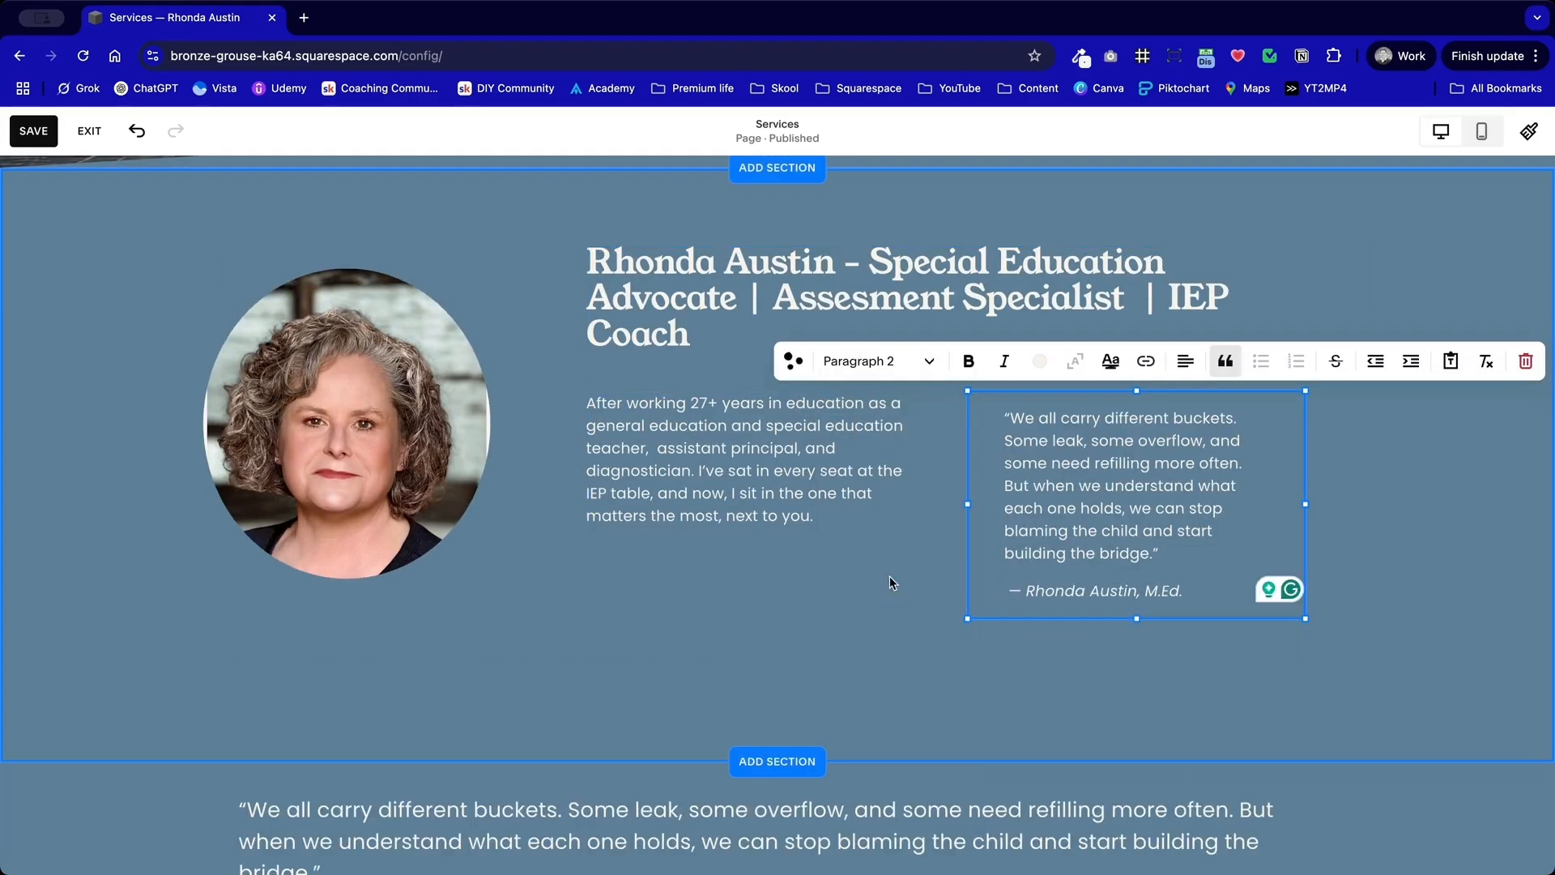
# Step: Format the whole bucket quote in the bio section as Heading 4, leaving out the attribution line
pyautogui.click(890, 561)
pyautogui.click(1153, 535)
pyautogui.moveTo(1160, 554); pyautogui.dragTo(946, 411)
pyautogui.click(924, 361)
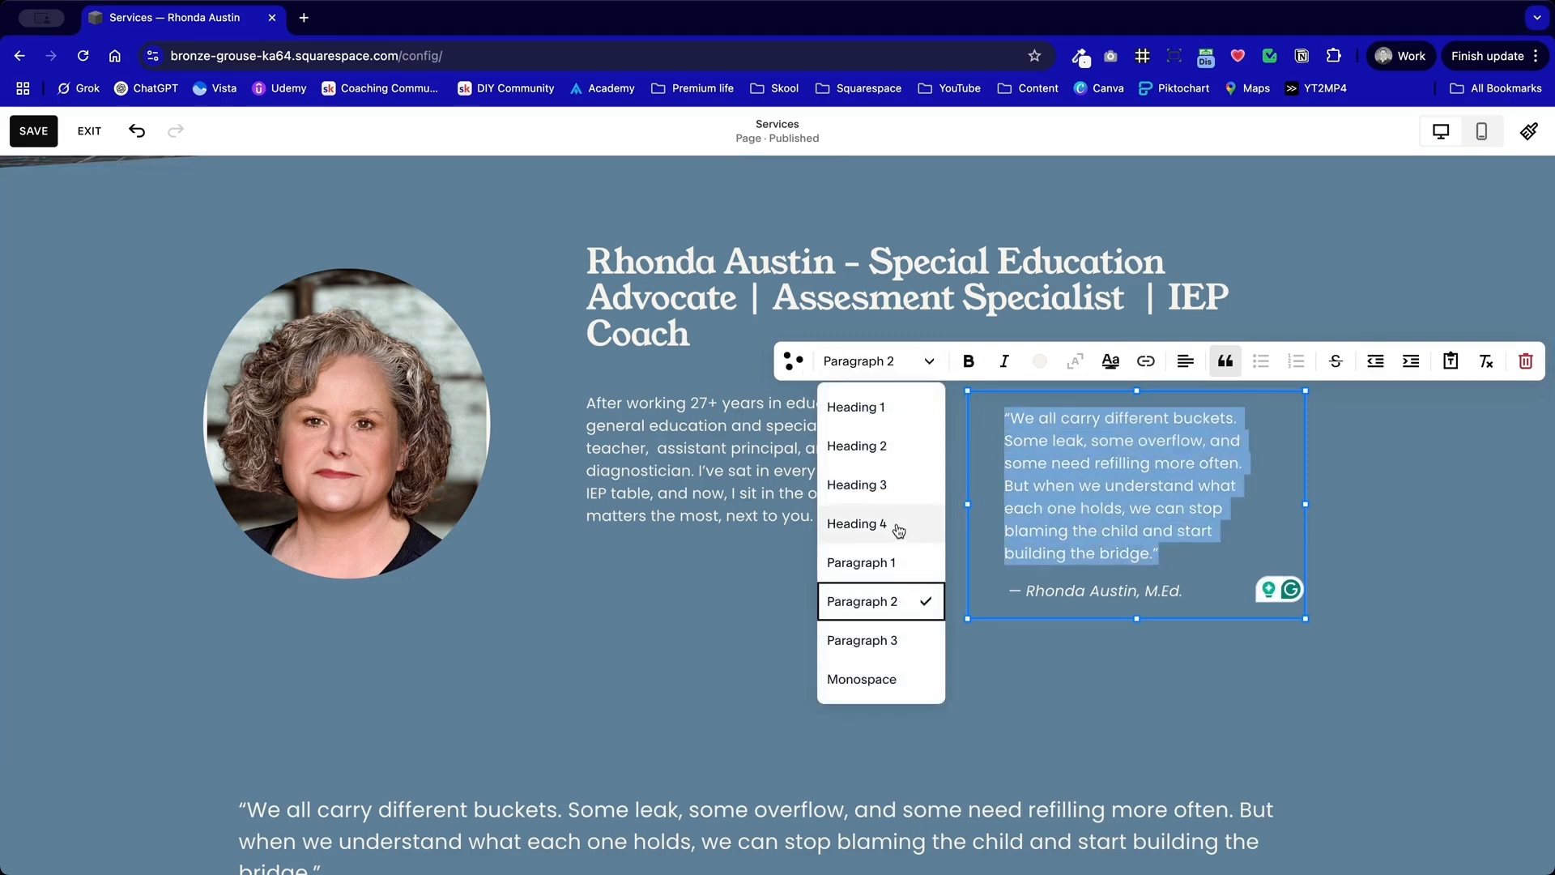
pyautogui.click(897, 532)
pyautogui.click(907, 624)
pyautogui.tripleClick(1162, 553)
pyautogui.click(882, 560)
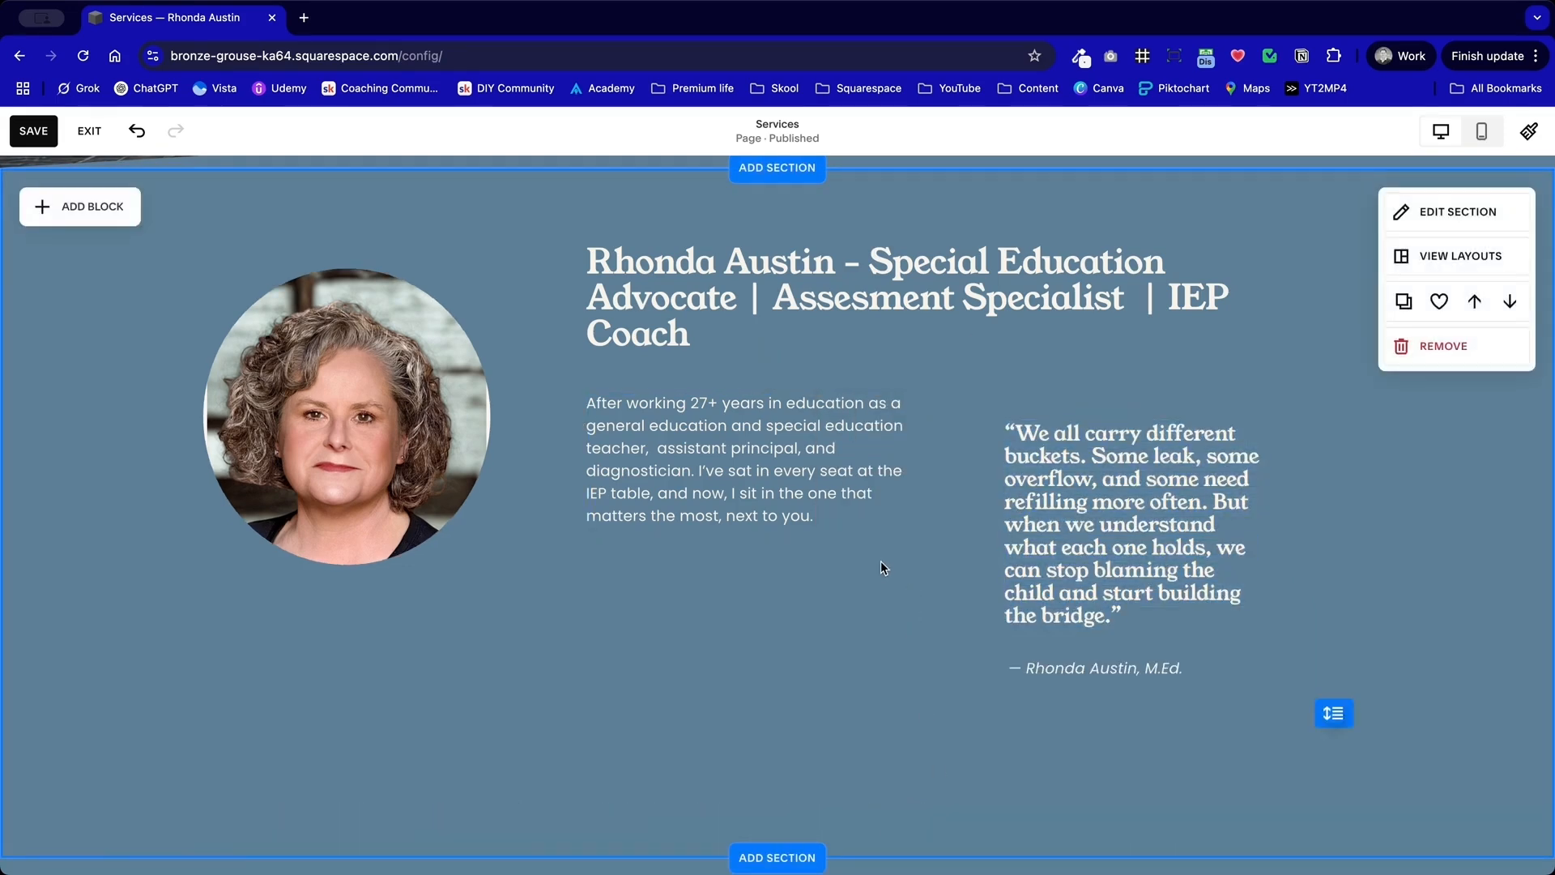
# Step: Move the quote block up so it lines up with the bio paragraph beside it
pyautogui.moveTo(1058, 557); pyautogui.dragTo(1063, 525)
pyautogui.click(716, 706)
pyautogui.scroll(-1, 716, 707)
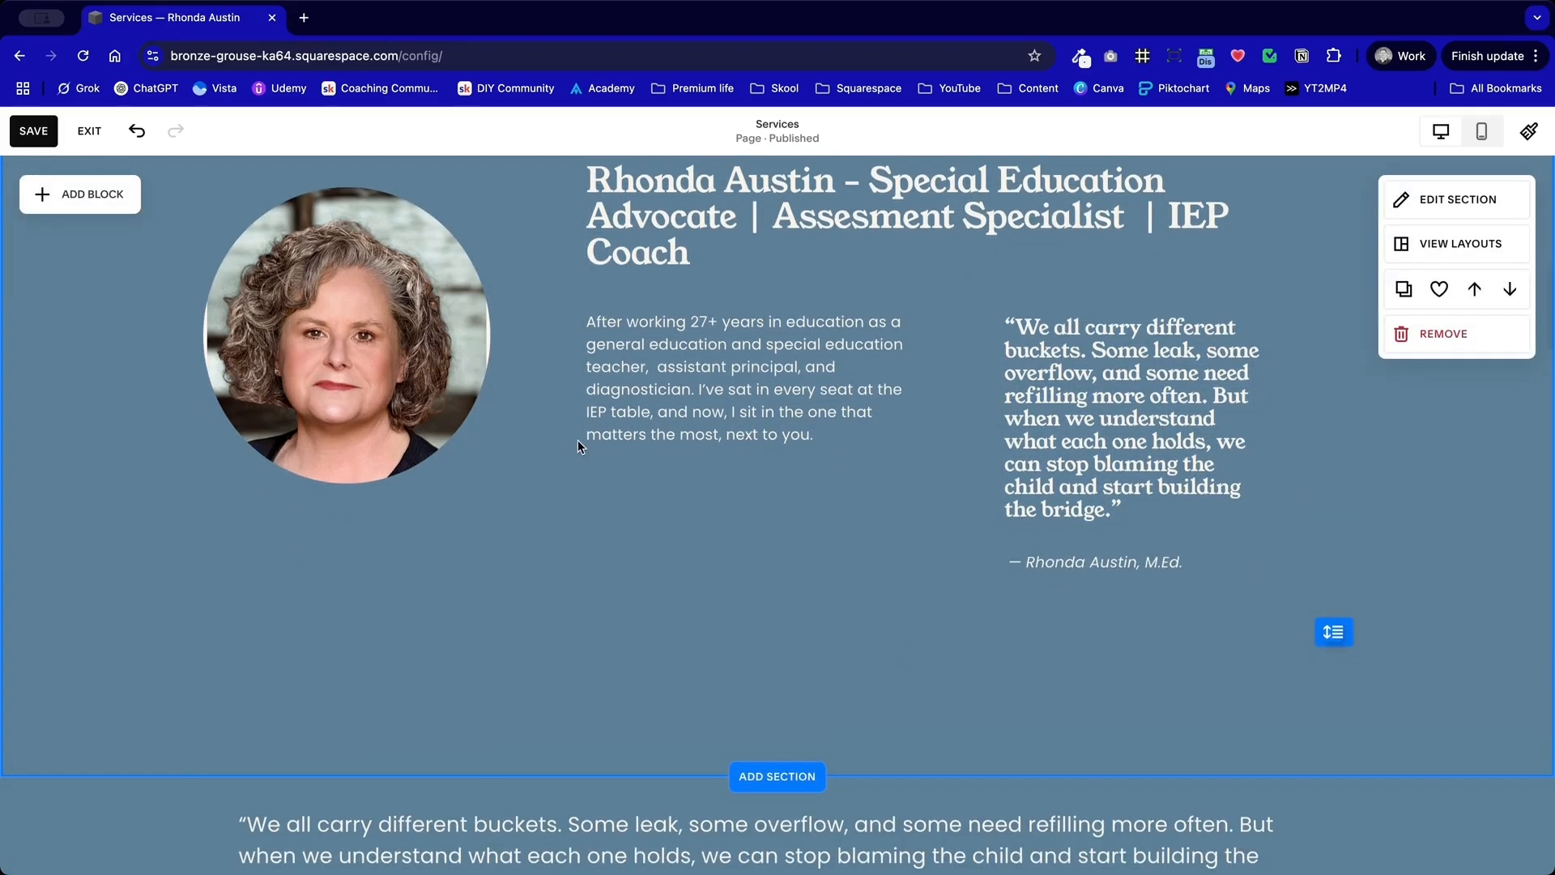
# Step: Save the changes to the Services page and exit the page editor
pyautogui.scroll(-6, 669, 528)
pyautogui.scroll(2, 670, 529)
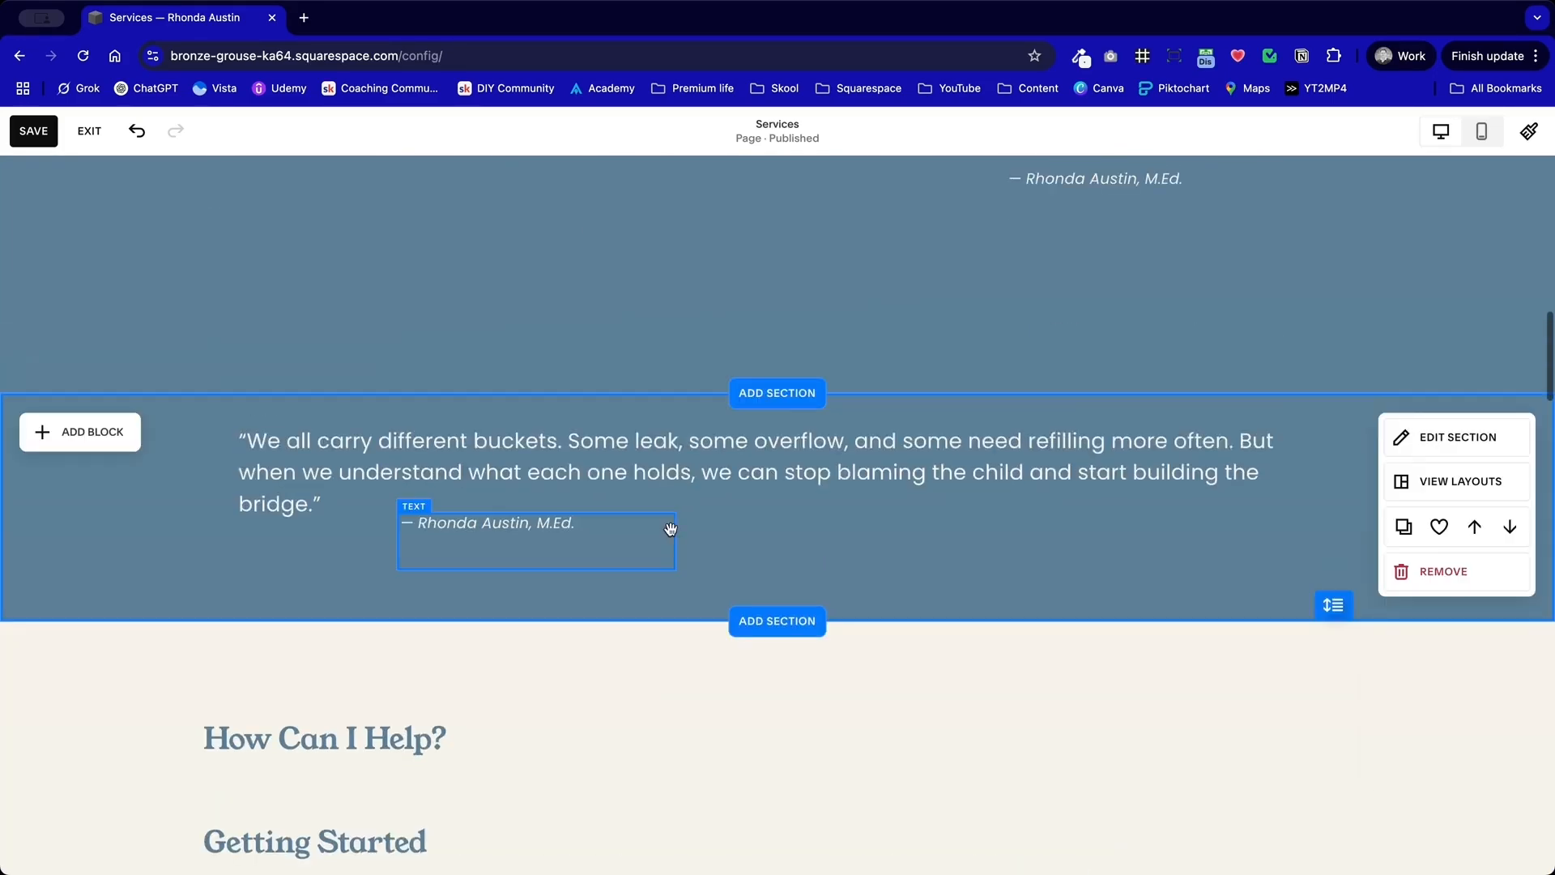
pyautogui.scroll(1, 670, 528)
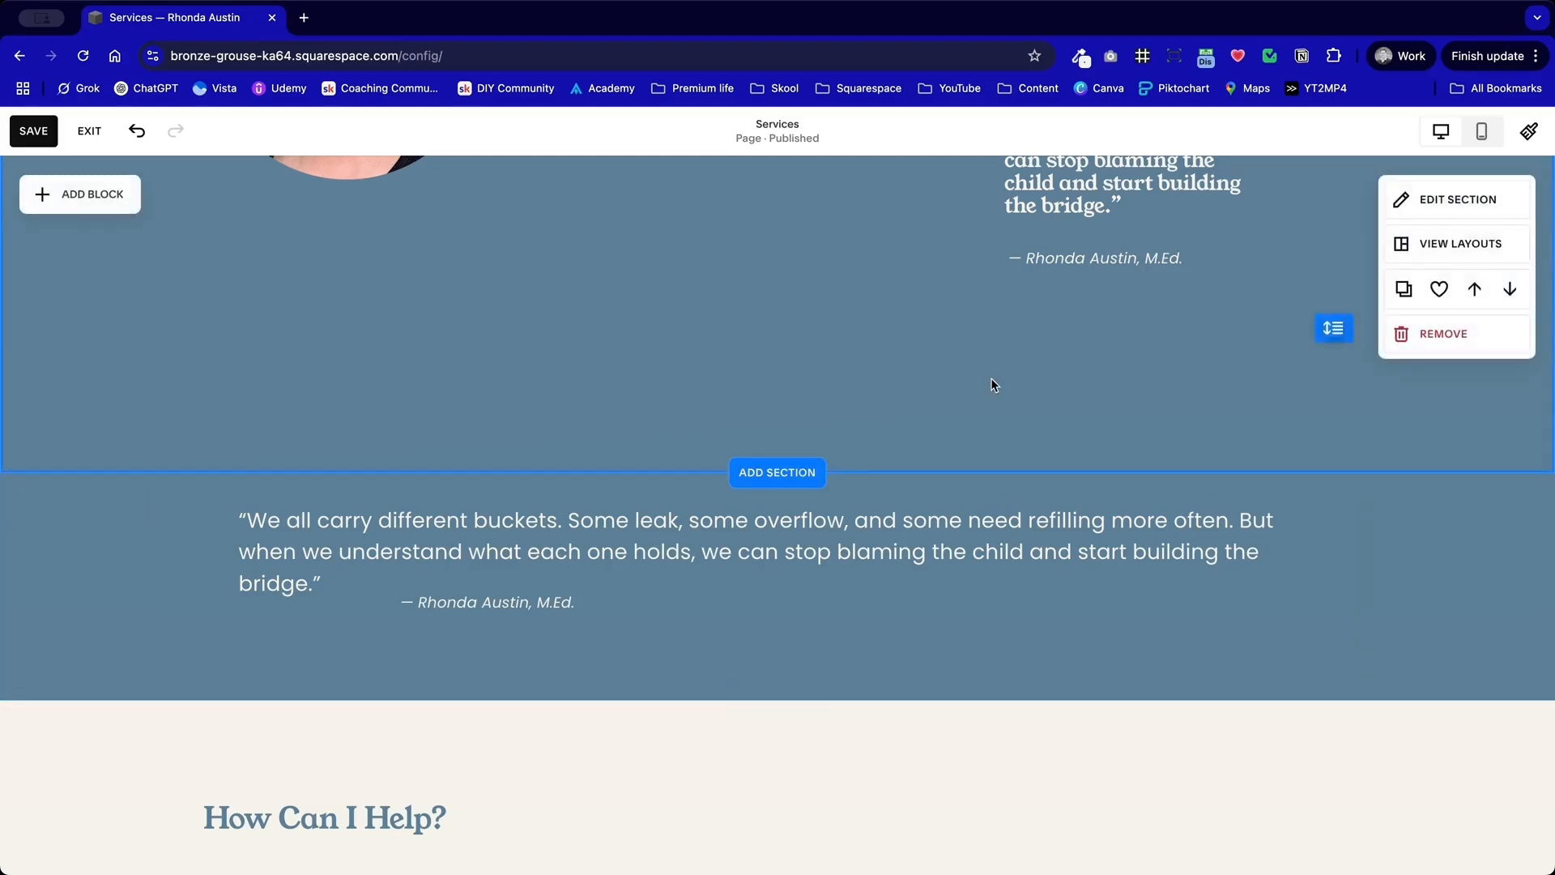
pyautogui.scroll(15, 990, 378)
pyautogui.click(49, 134)
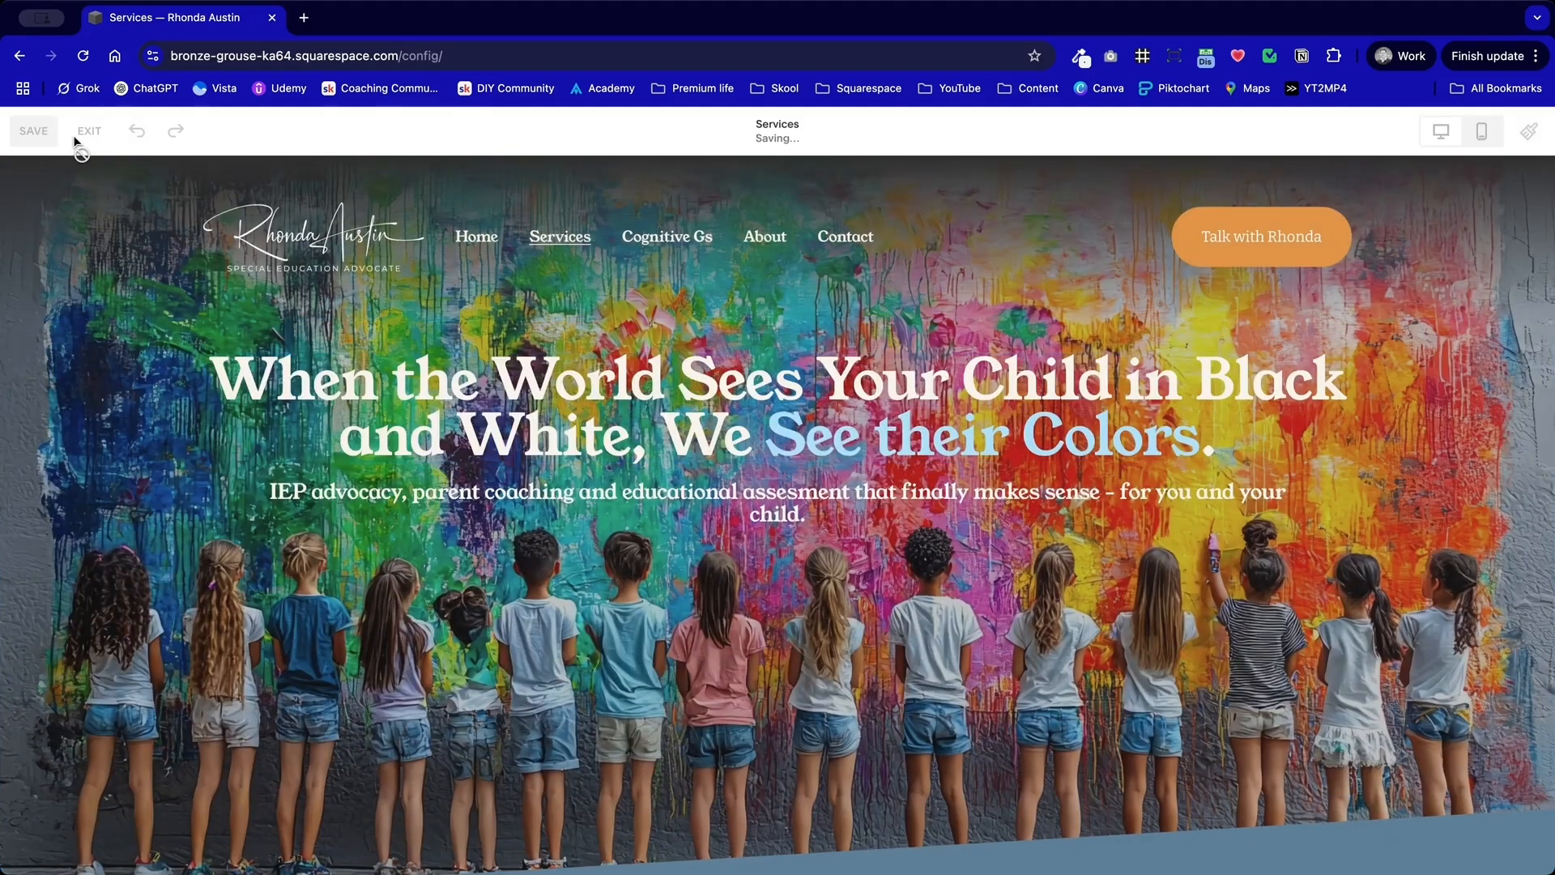
pyautogui.click(87, 132)
# Step: Duplicate the Services page from its page settings and keep the name "Services (Copy)"
pyautogui.click(59, 292)
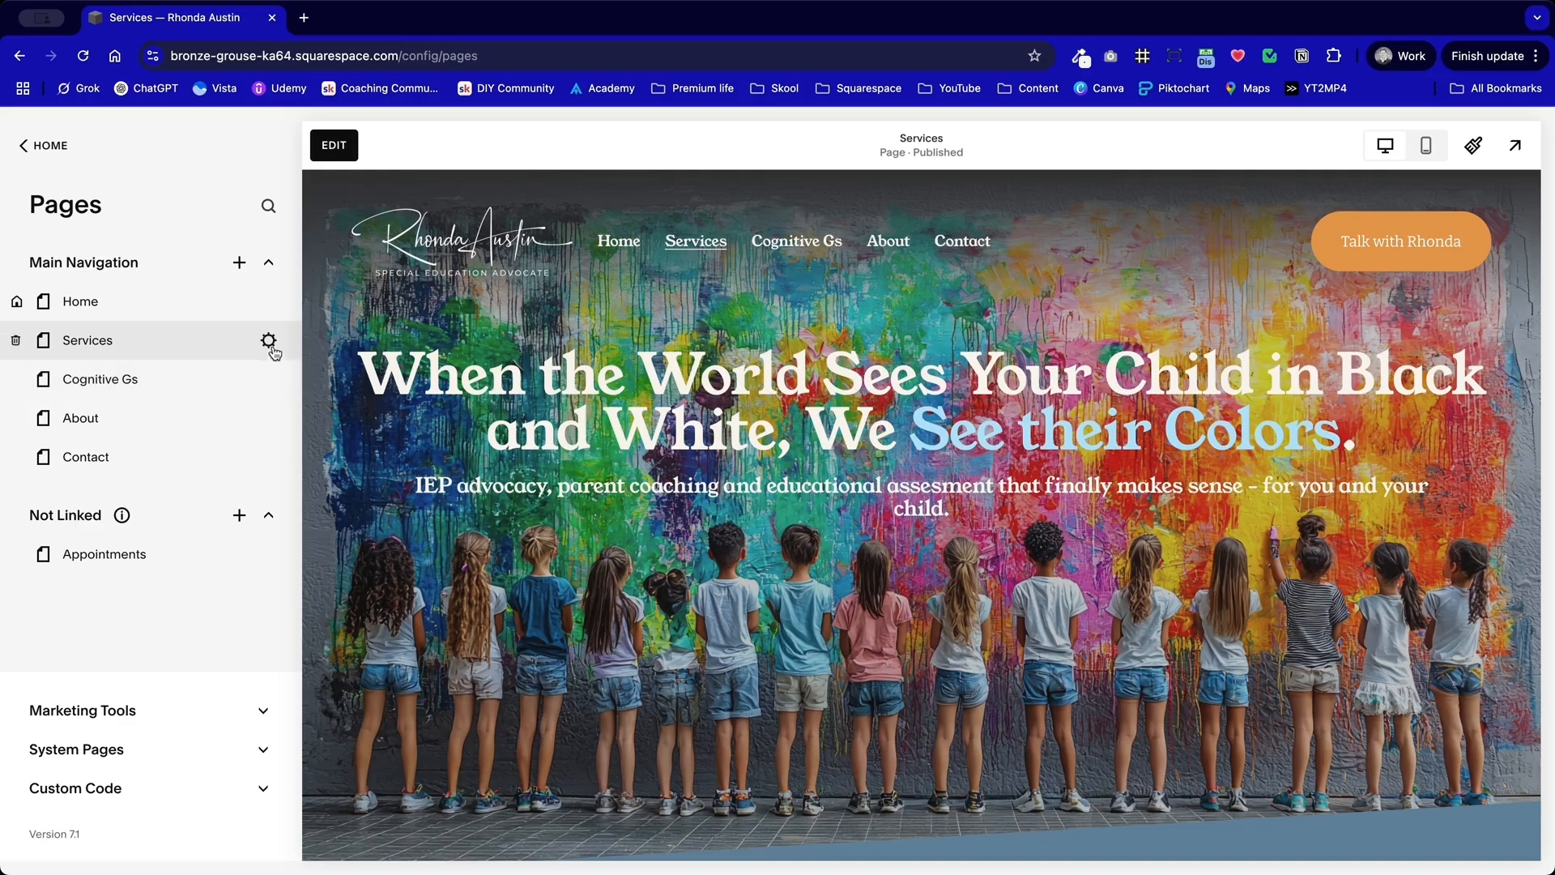
pyautogui.click(268, 342)
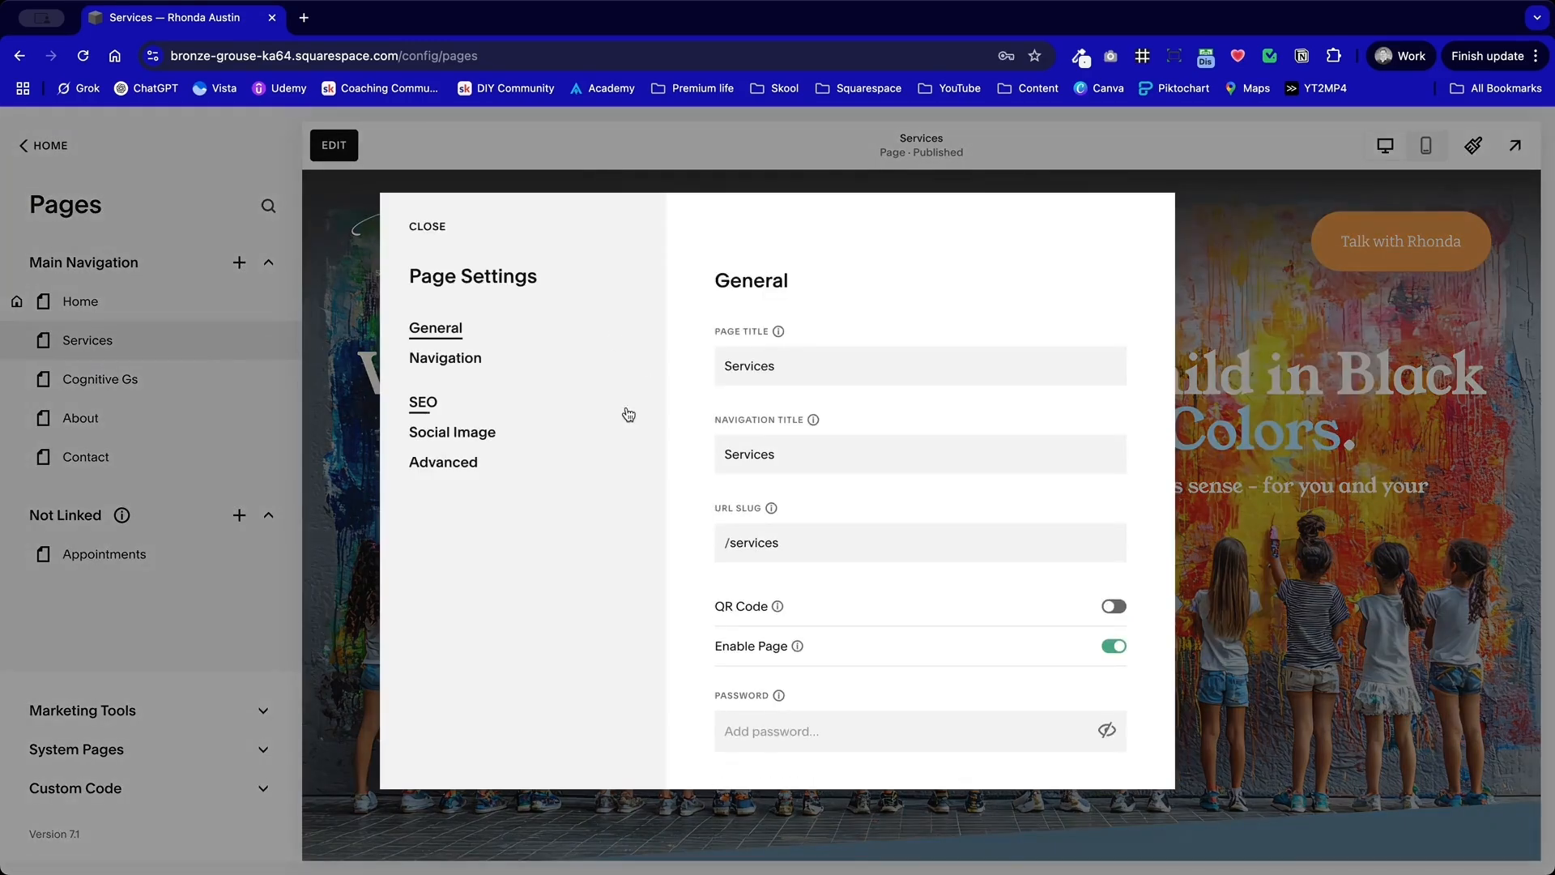
pyautogui.scroll(-2, 778, 526)
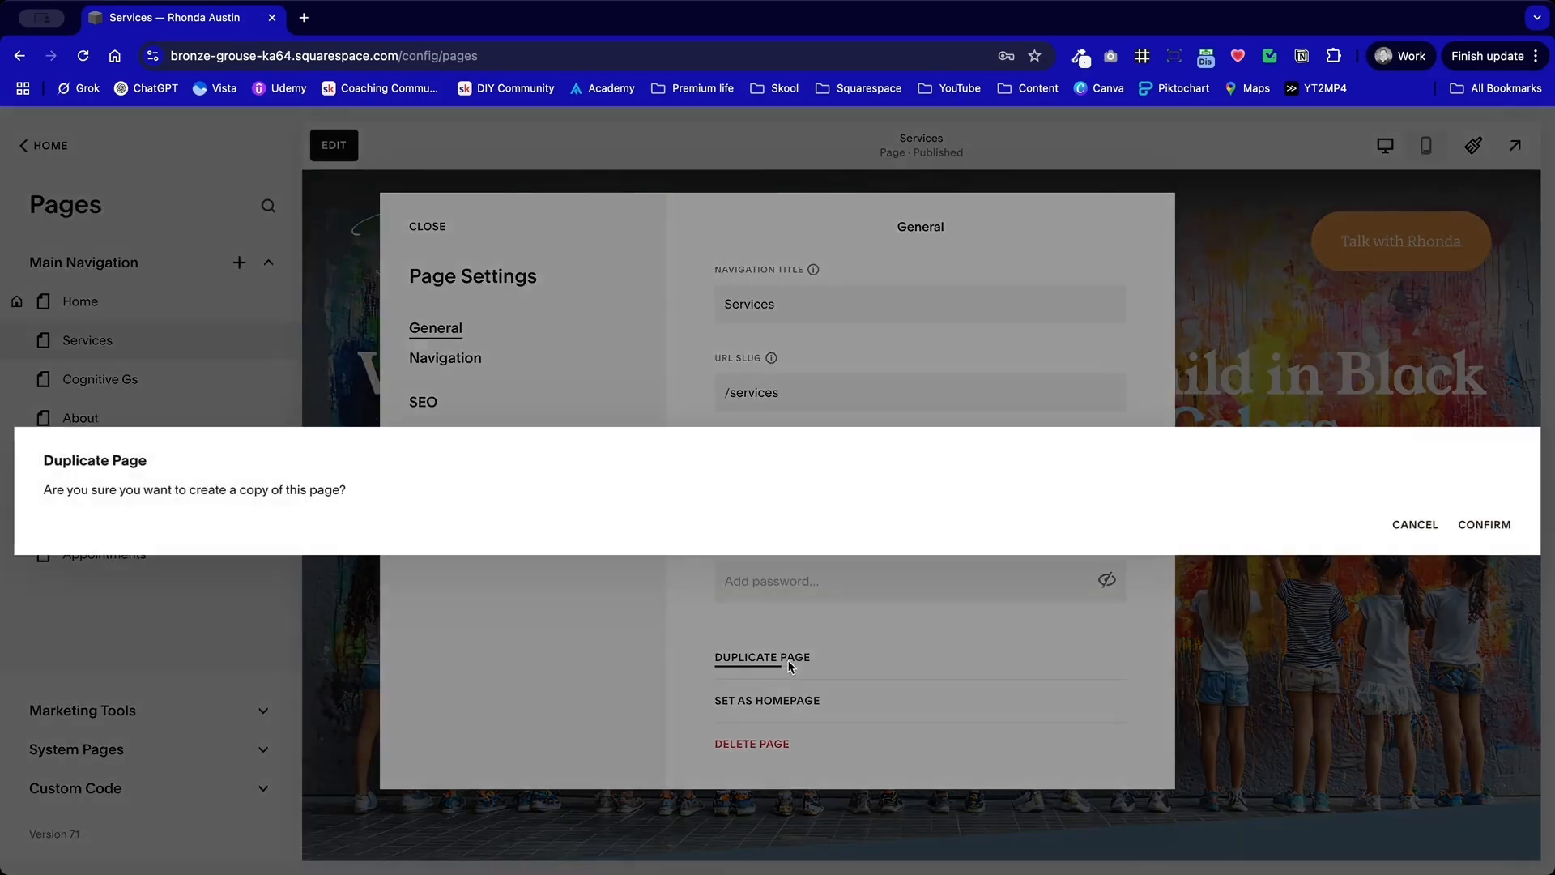
pyautogui.click(789, 659)
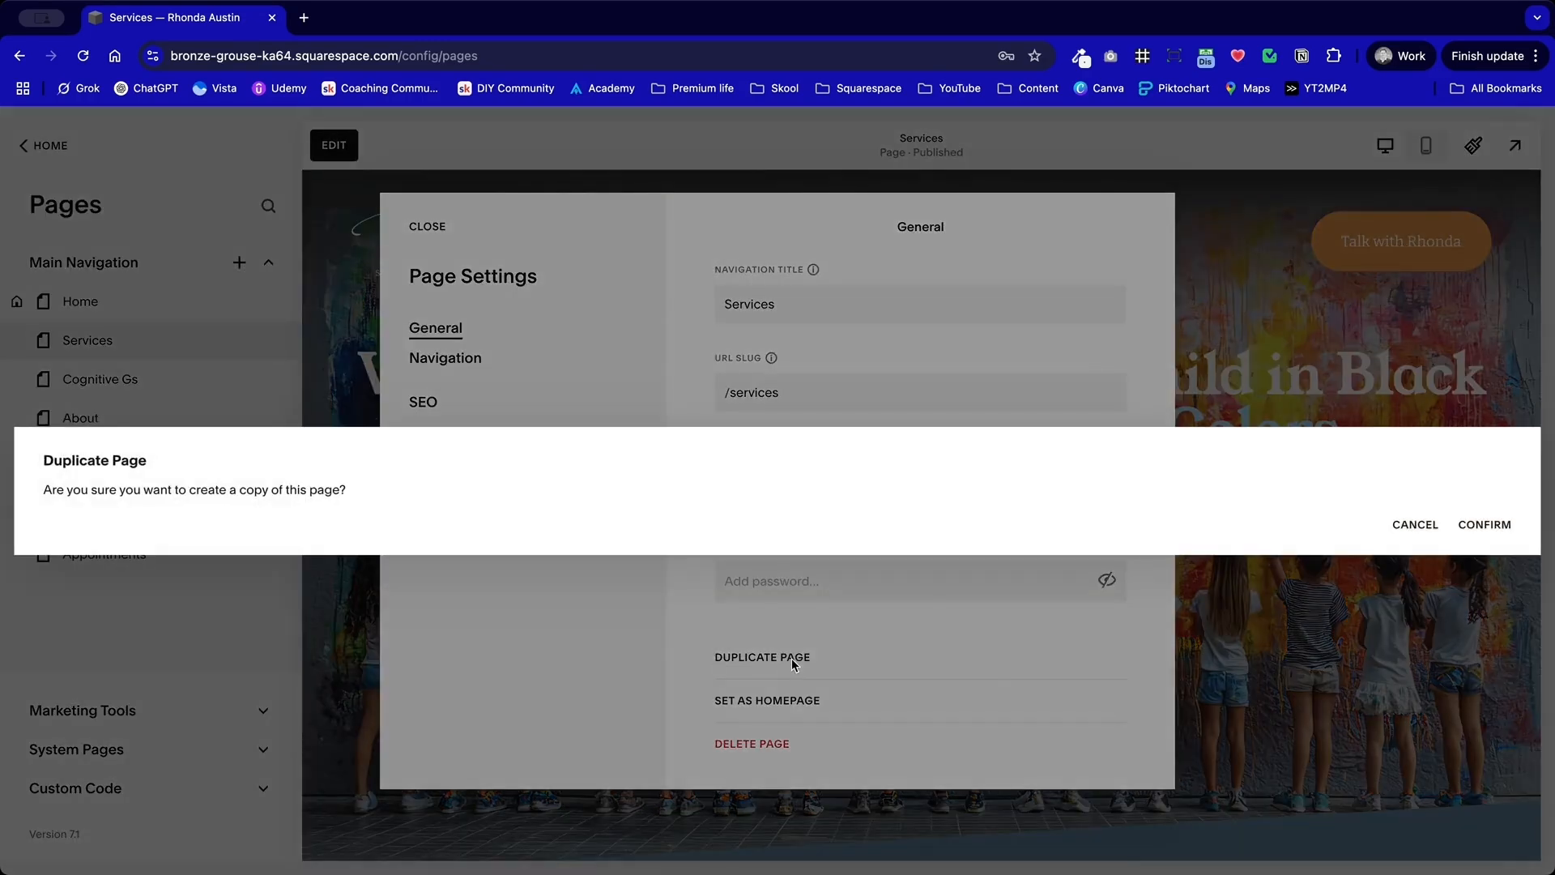
pyautogui.click(1485, 525)
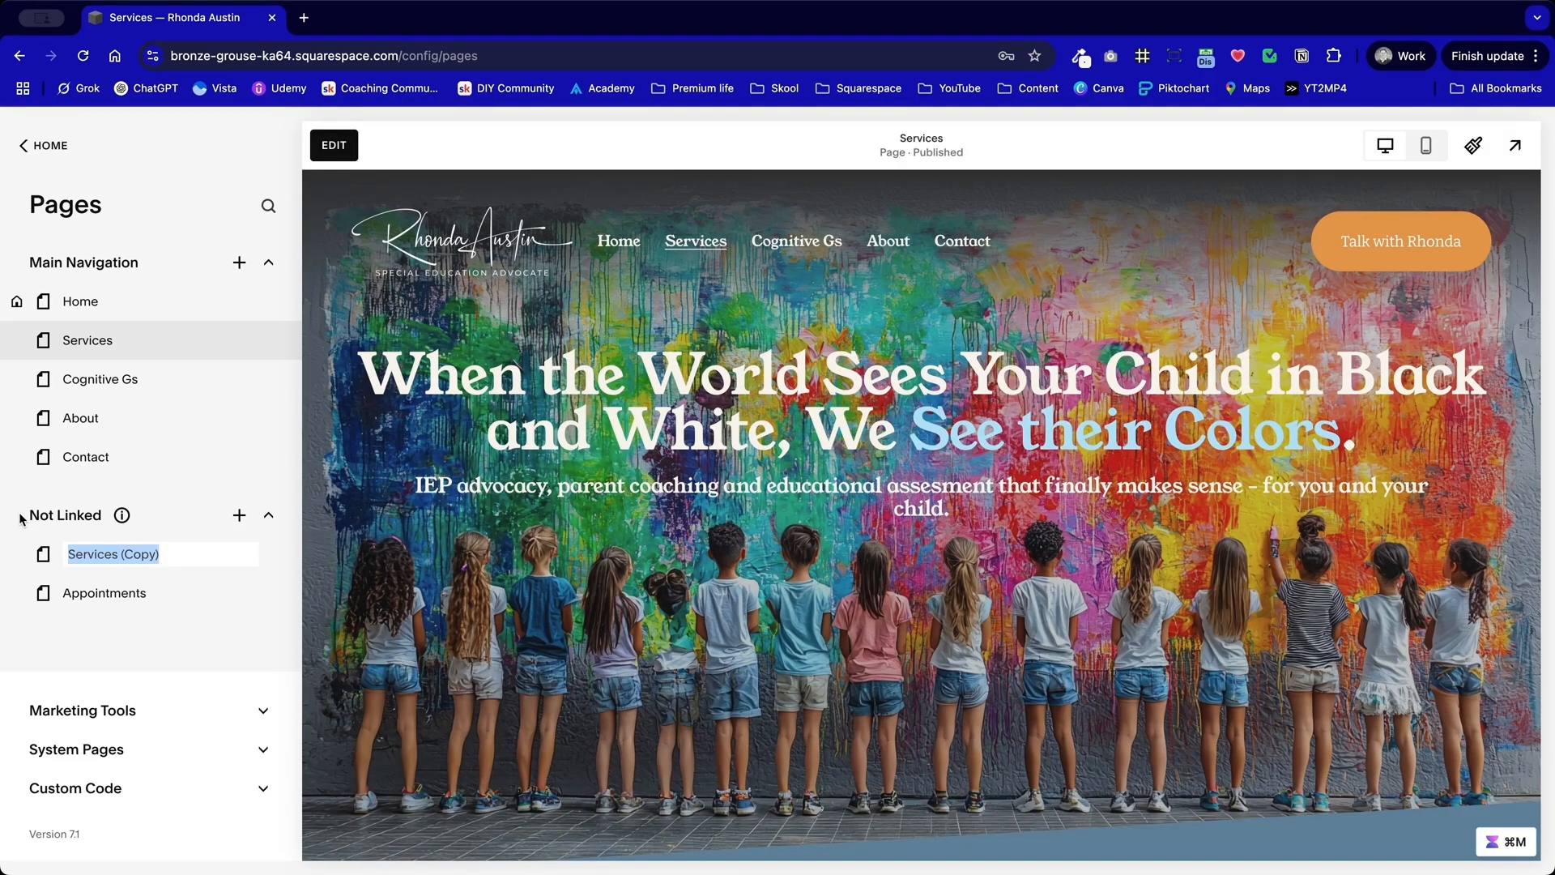
pyautogui.press('Return')
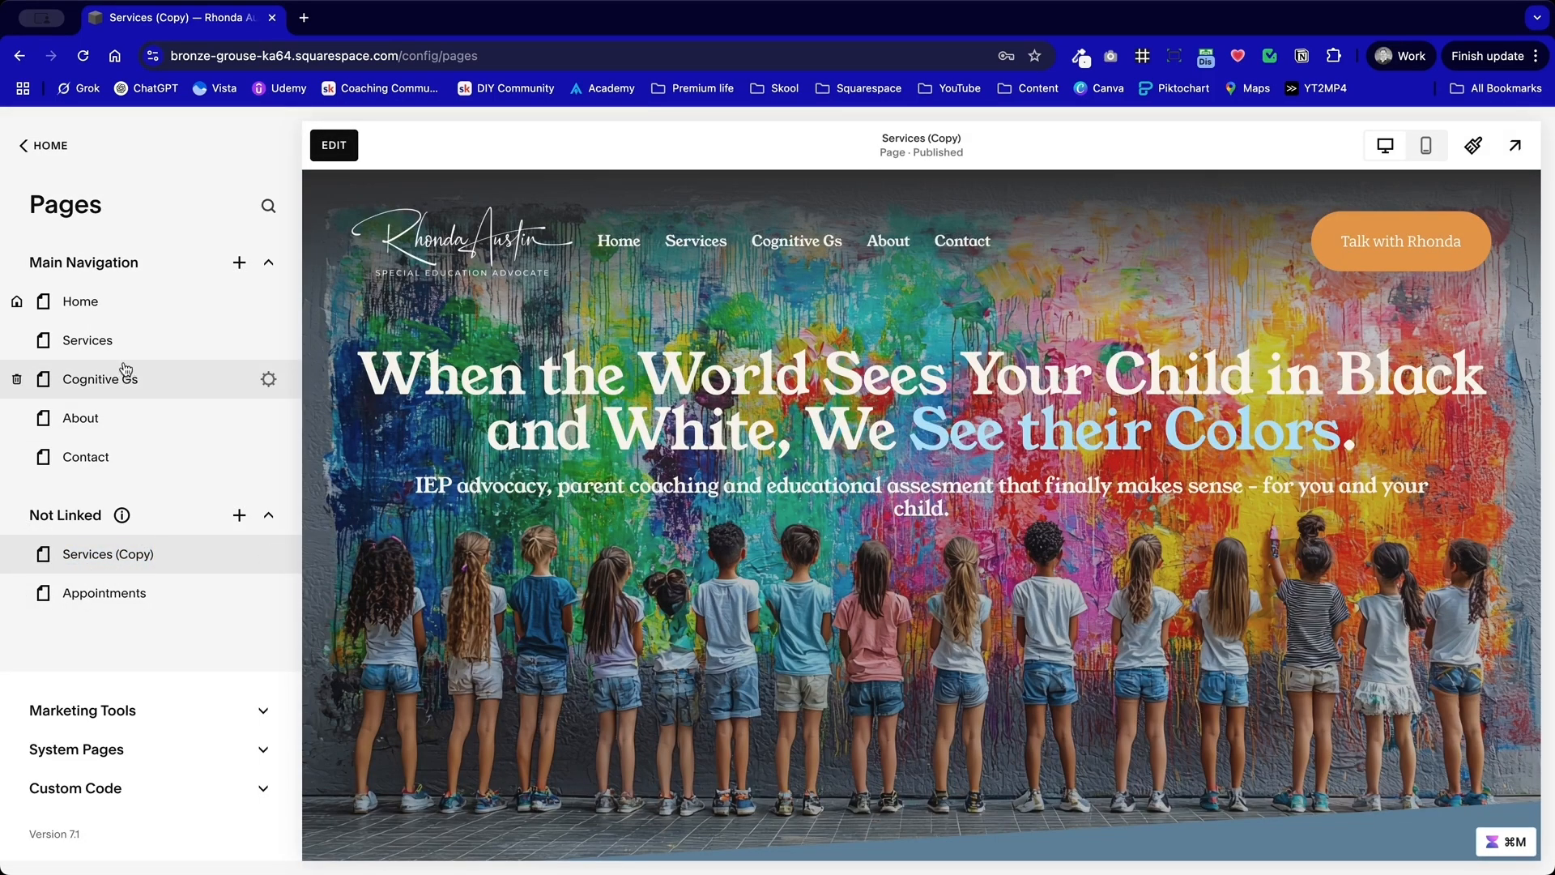
# Step: Reopen the original Services page for editing and remove the standalone bucket quote section above "How Can I Help?"
pyautogui.click(135, 352)
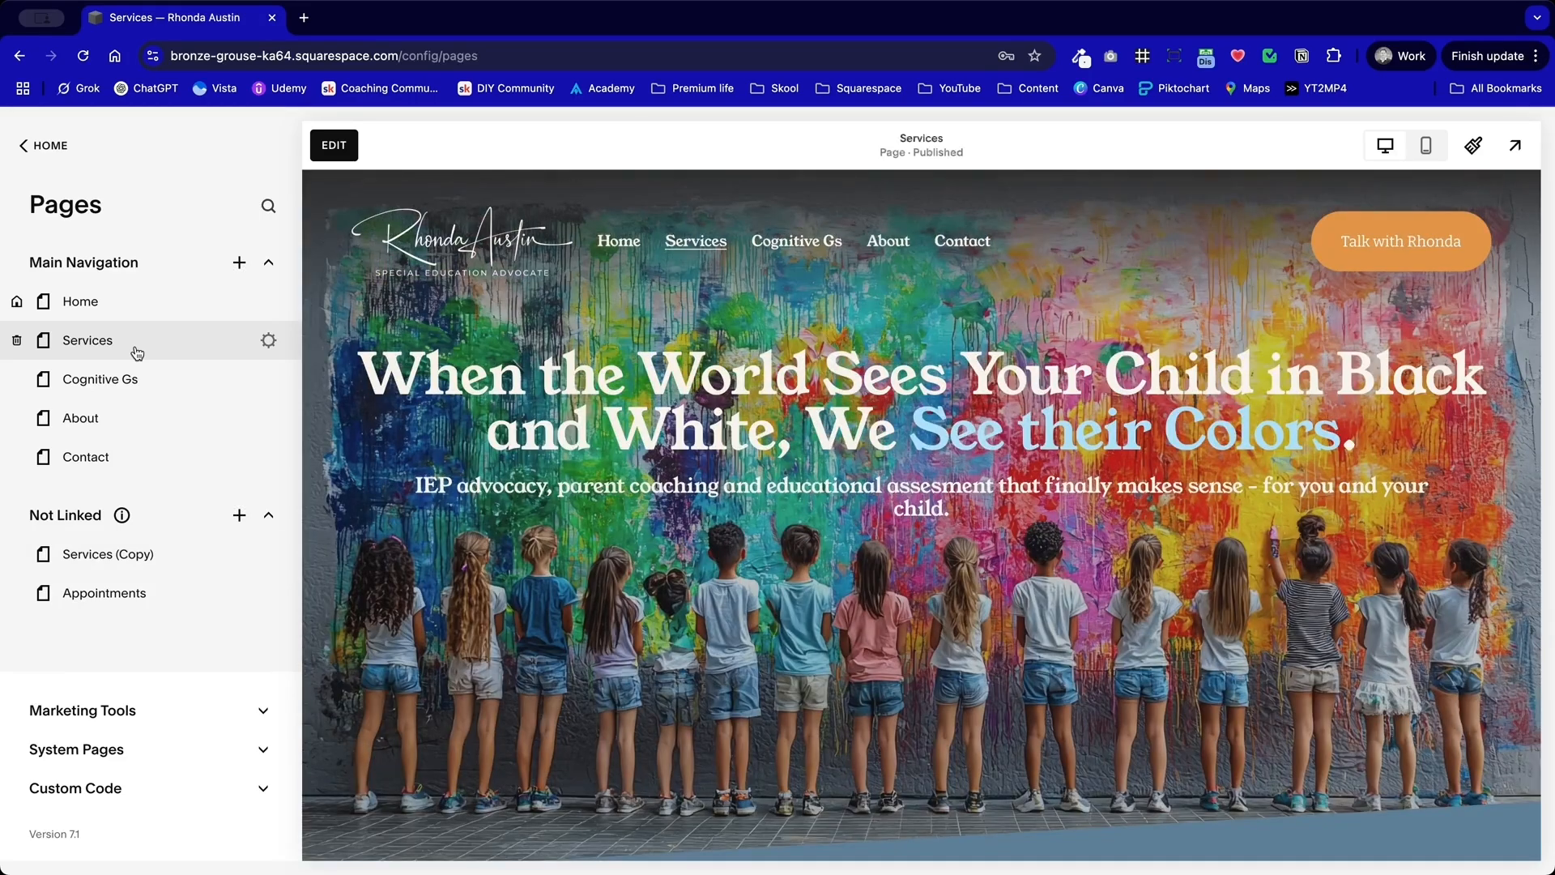
pyautogui.scroll(-10, 709, 563)
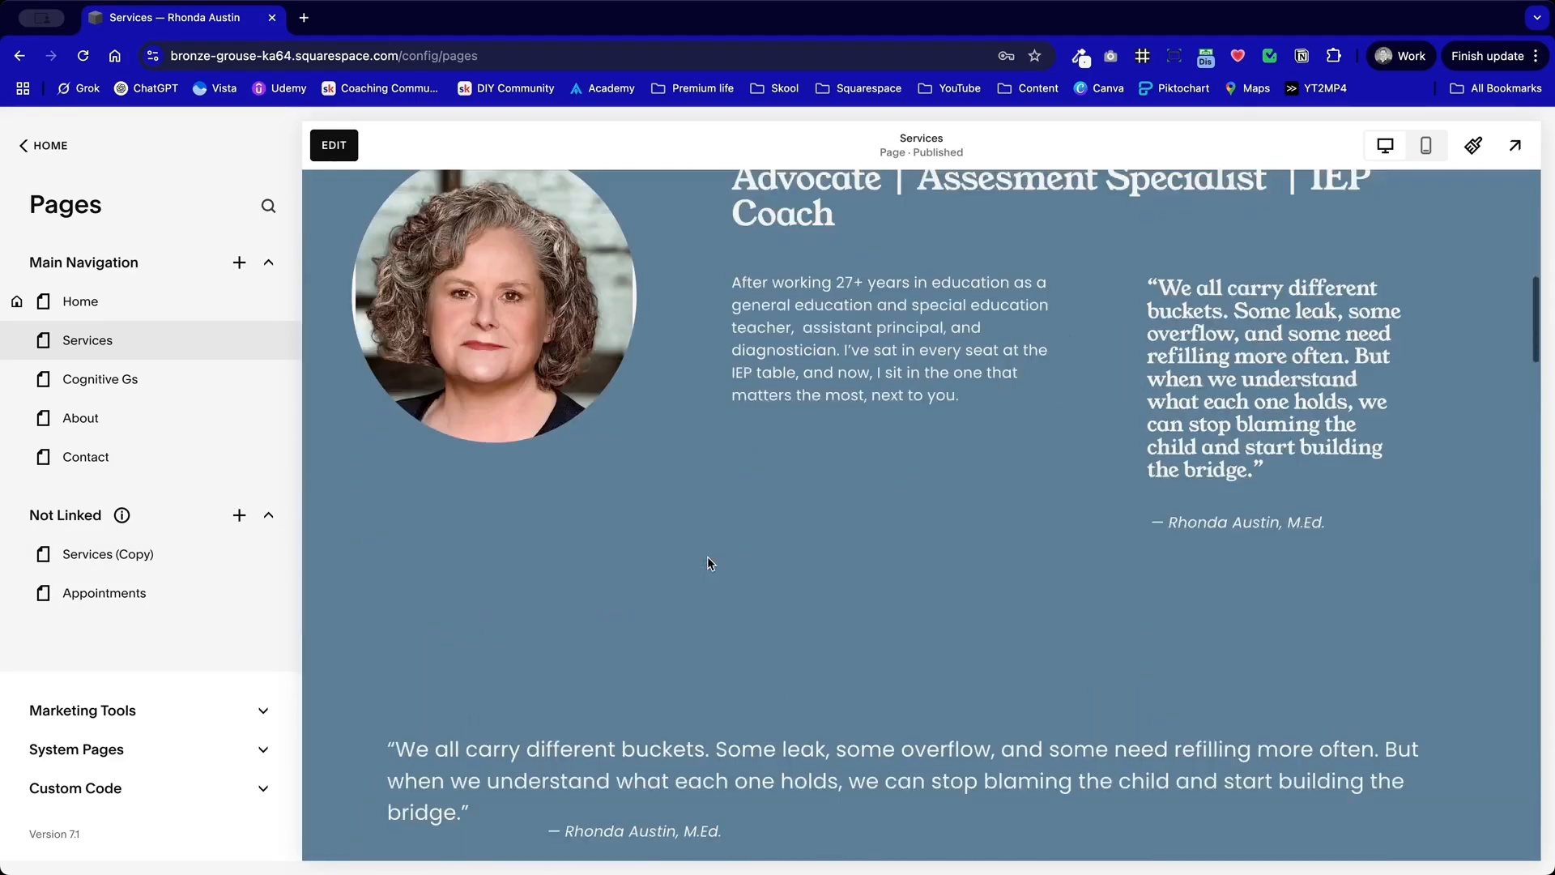
pyautogui.scroll(-2, 886, 604)
pyautogui.scroll(3, 886, 604)
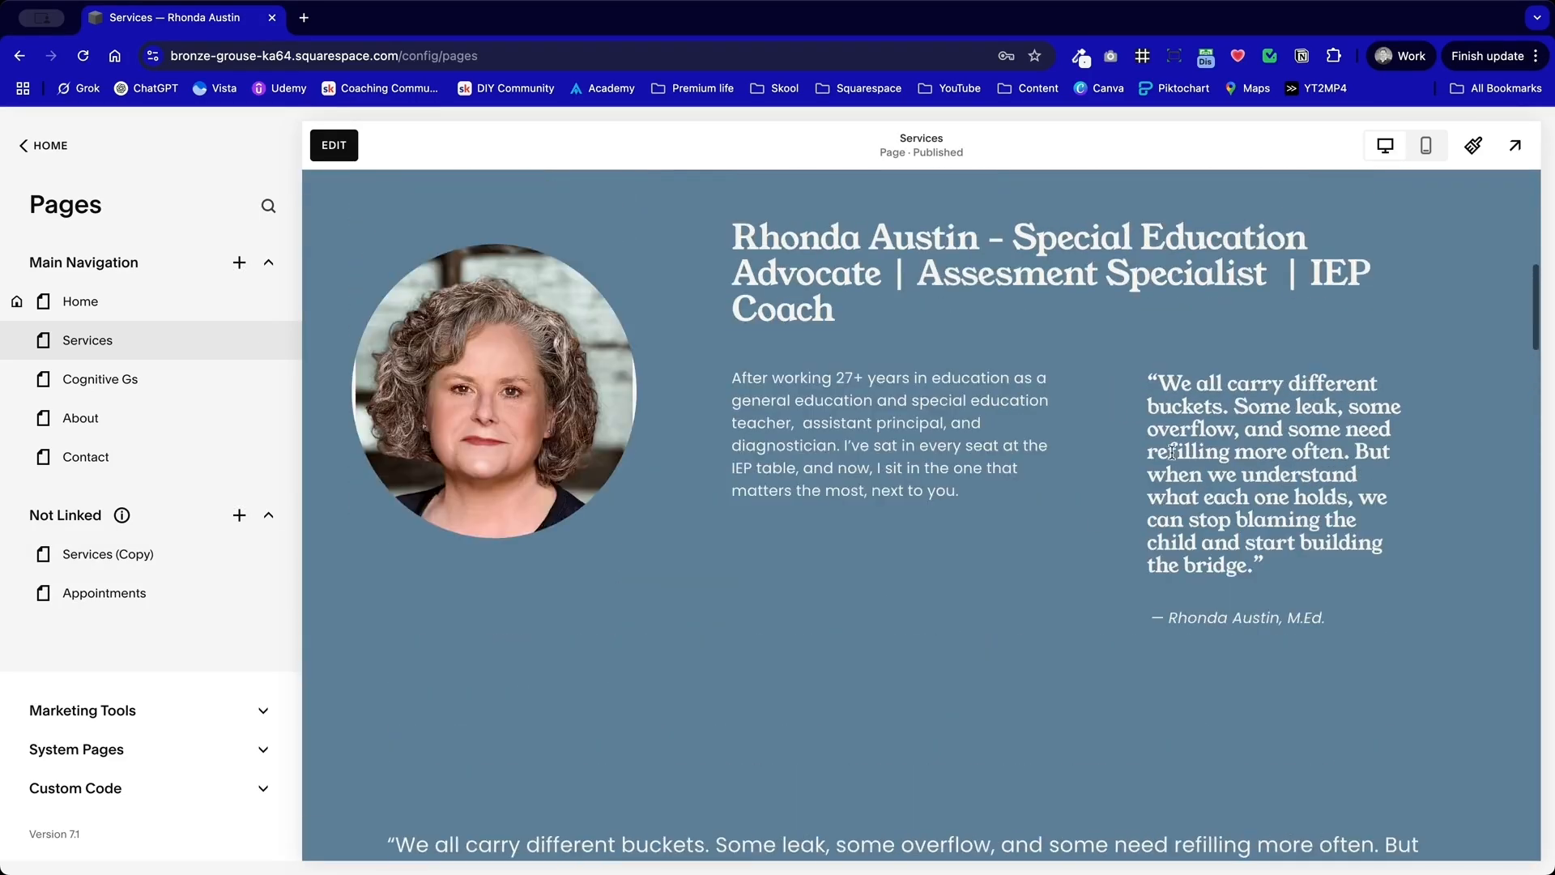
pyautogui.moveTo(858, 490); pyautogui.dragTo(518, 324)
pyautogui.click(333, 146)
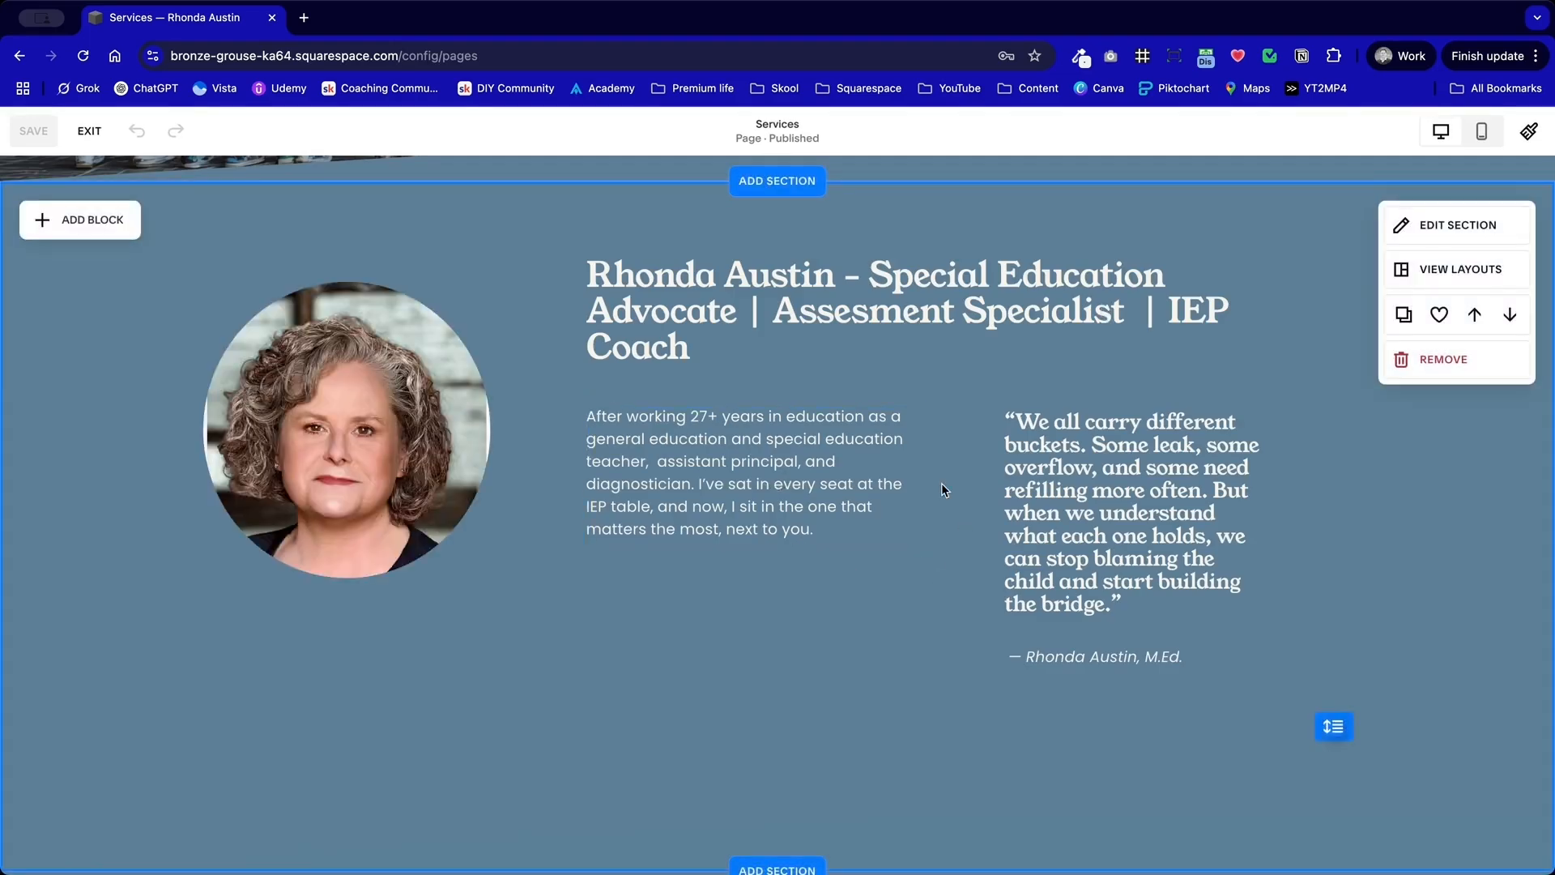
pyautogui.scroll(-5, 941, 483)
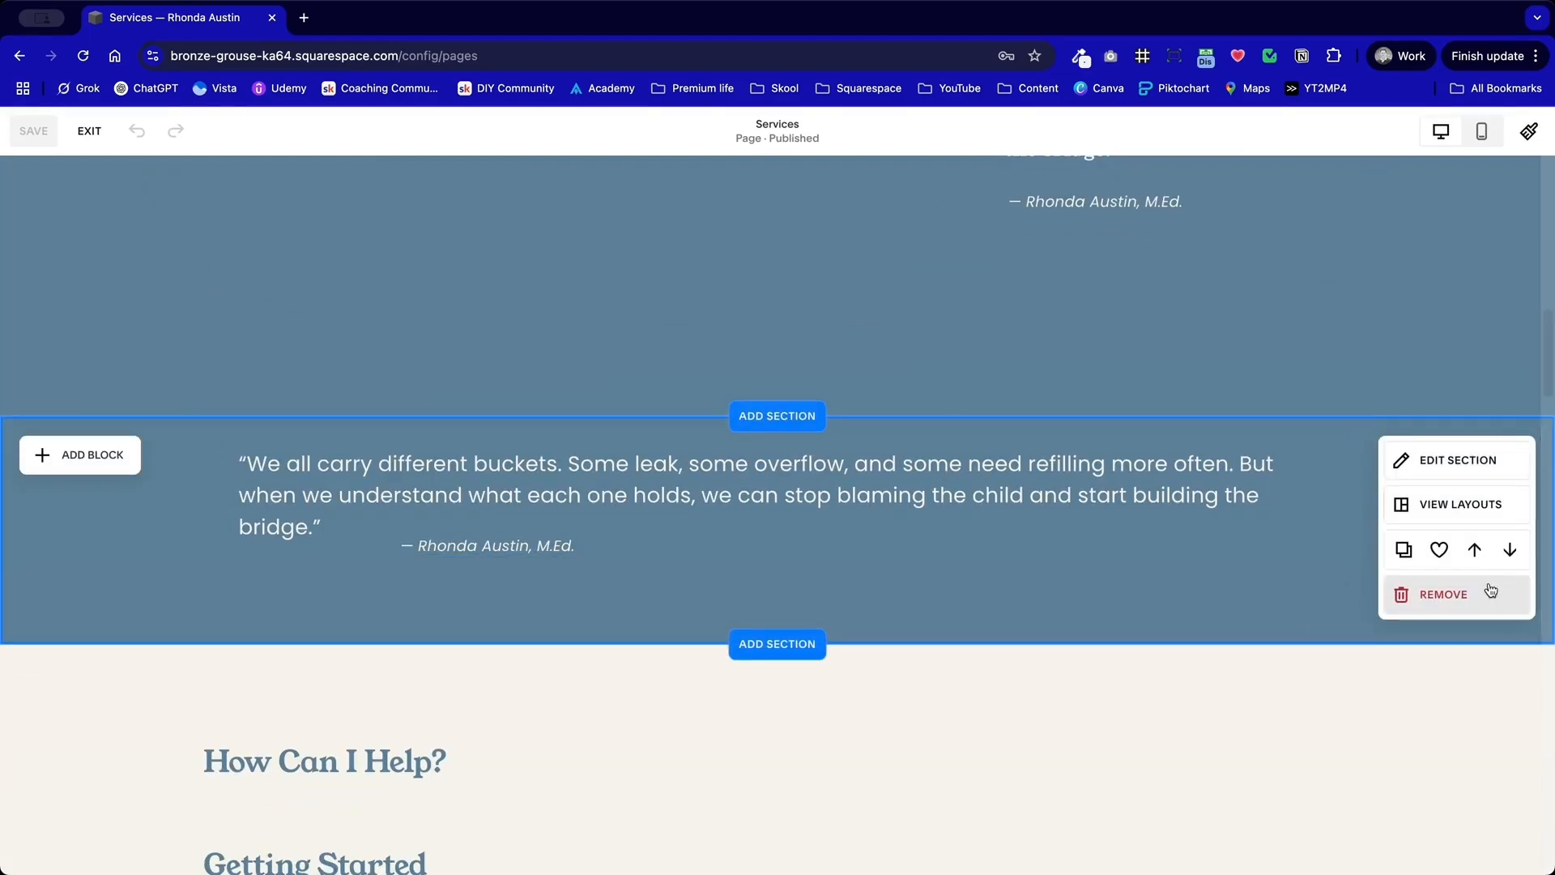
pyautogui.click(1485, 590)
pyautogui.click(1487, 525)
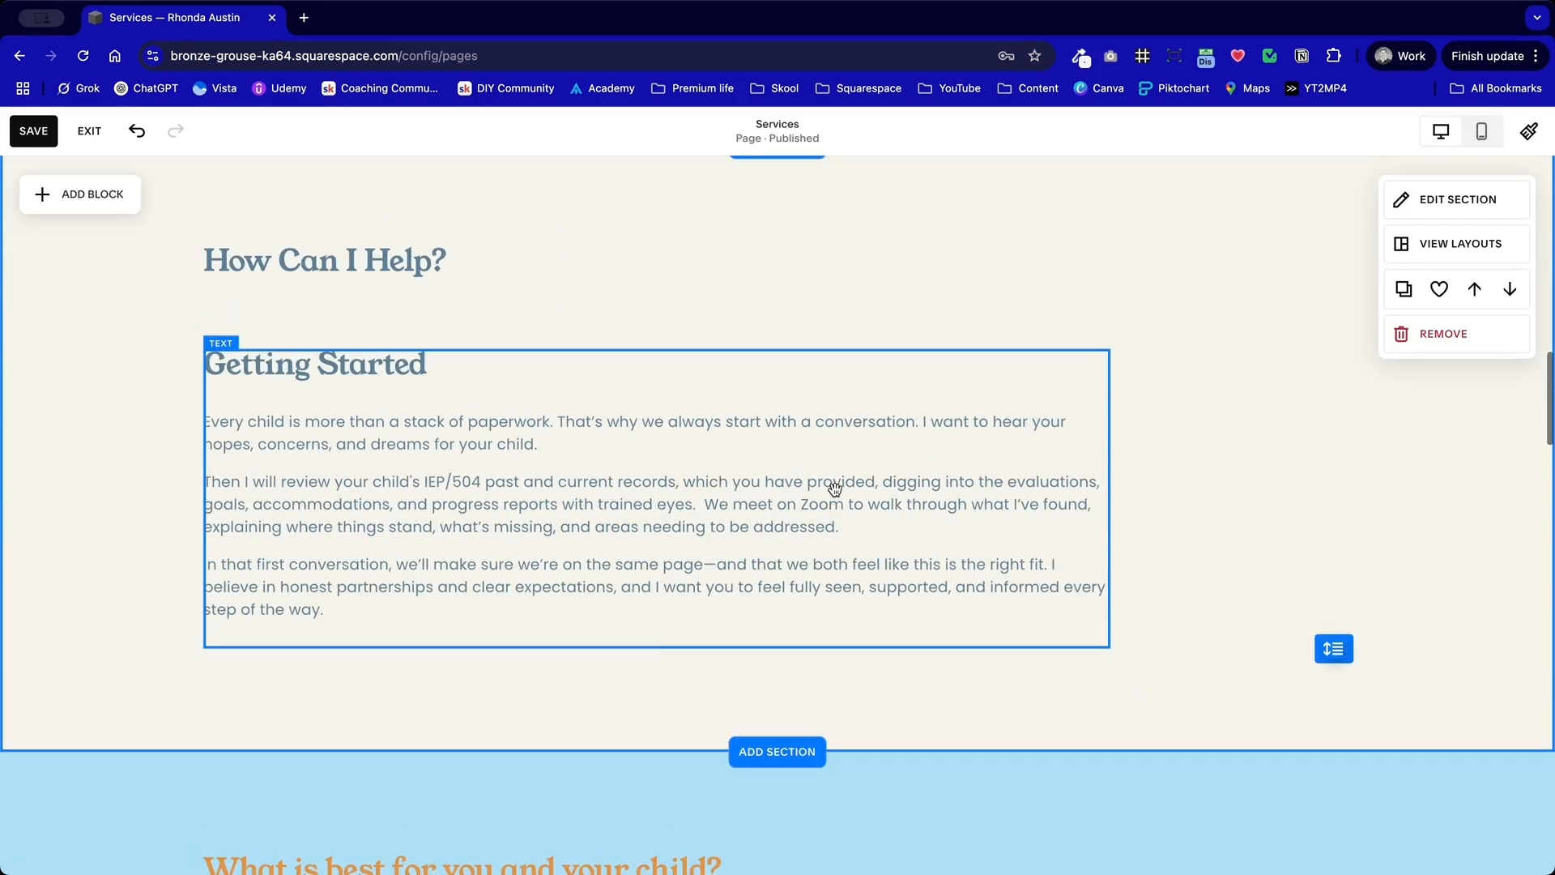
# Step: Copy the three body paragraphs under "Getting Started" and replace the bio paragraph in the blue photo section with them
pyautogui.click(692, 502)
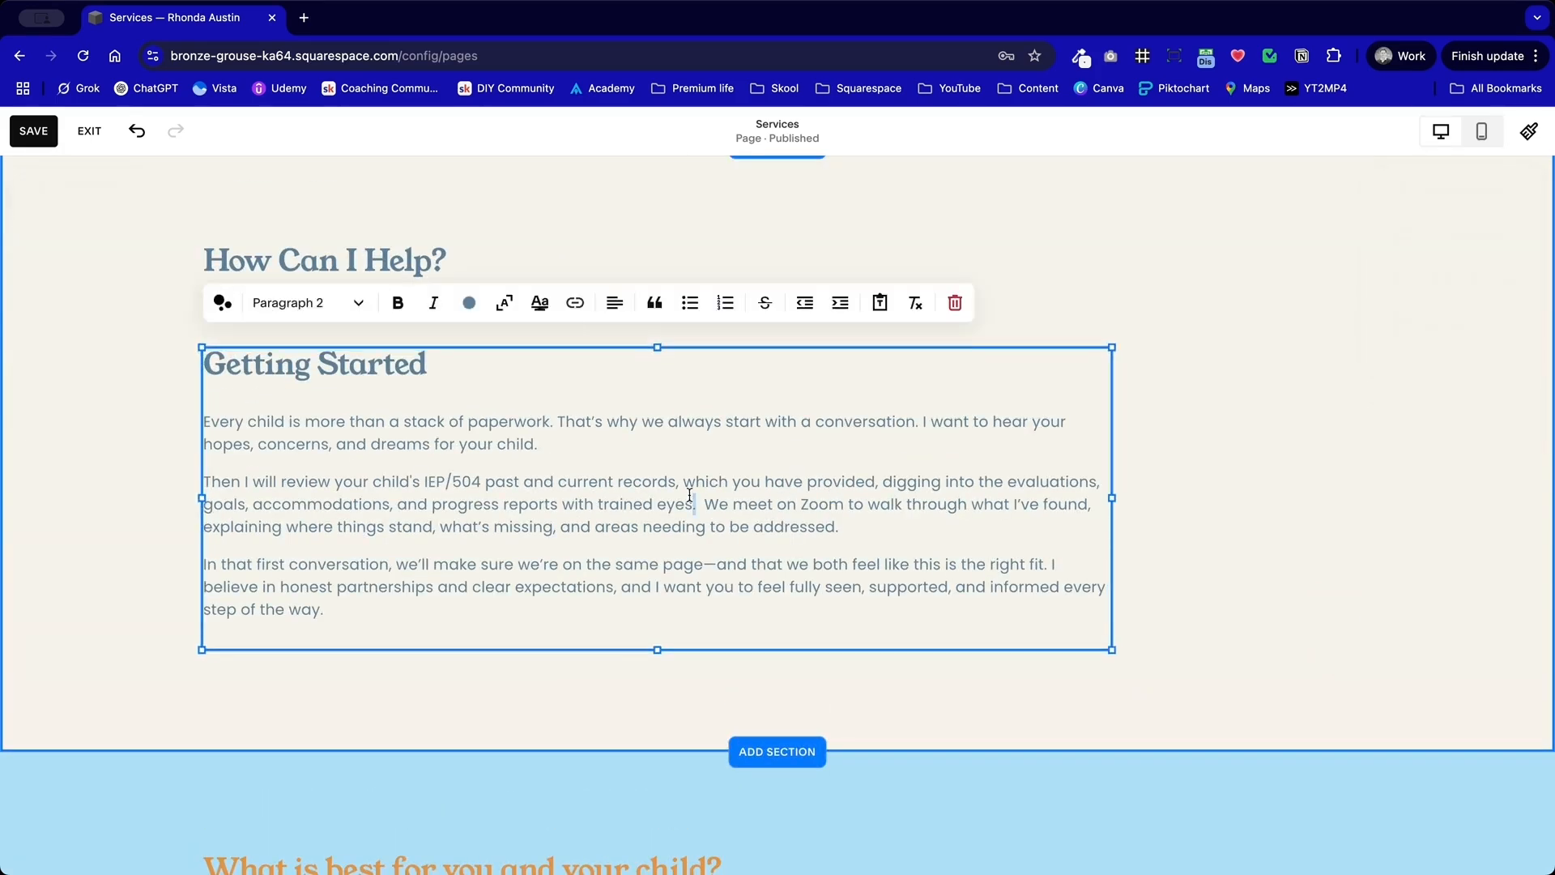
pyautogui.moveTo(355, 609); pyautogui.dragTo(158, 422)
pyautogui.press('super+c')
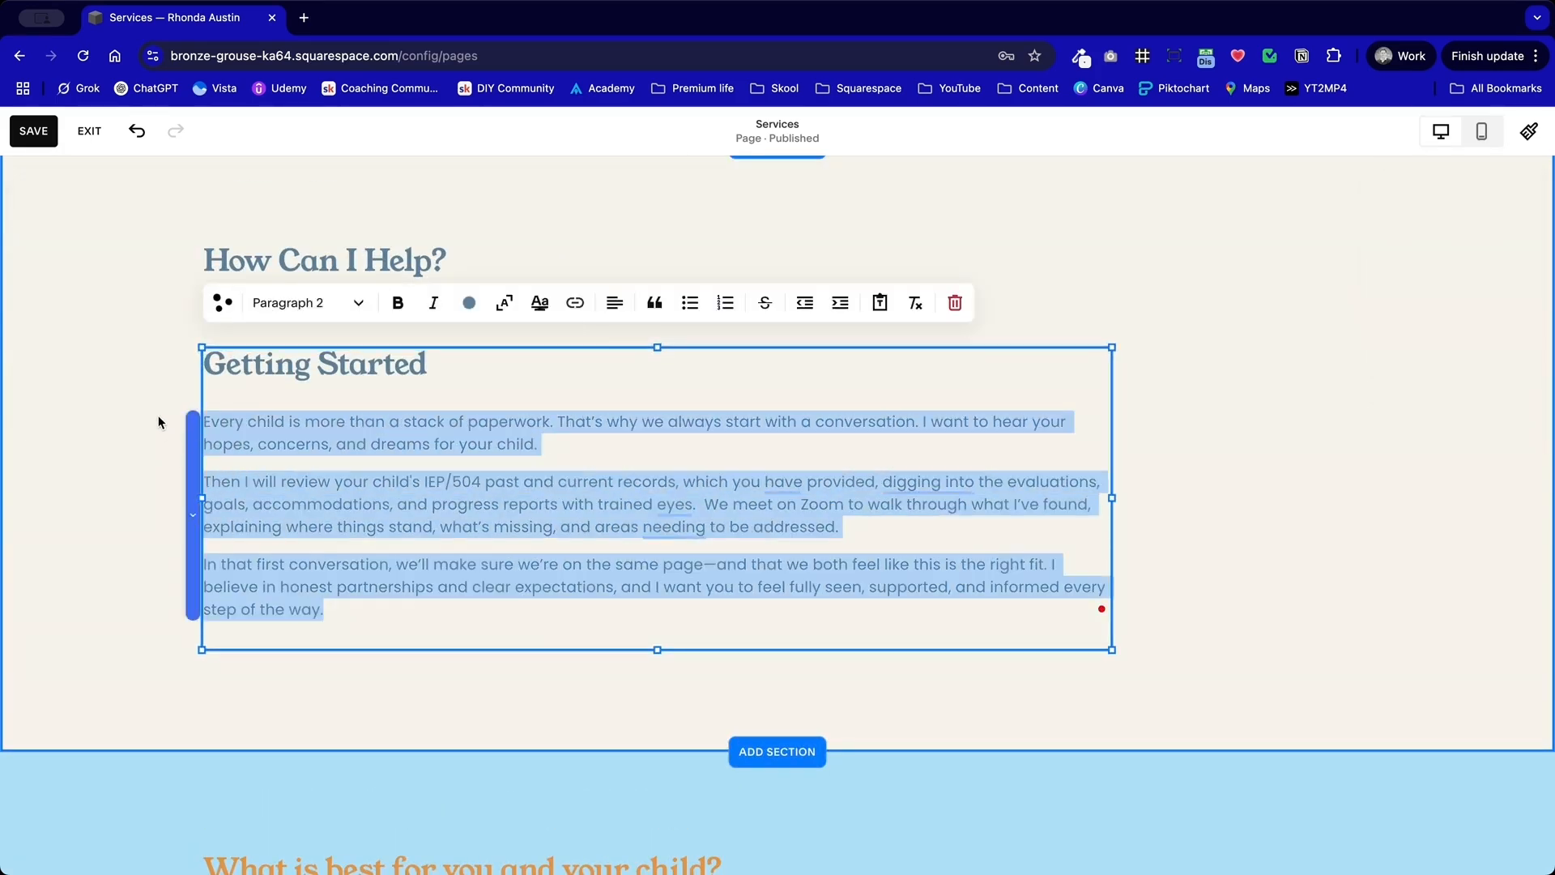
pyautogui.click(122, 389)
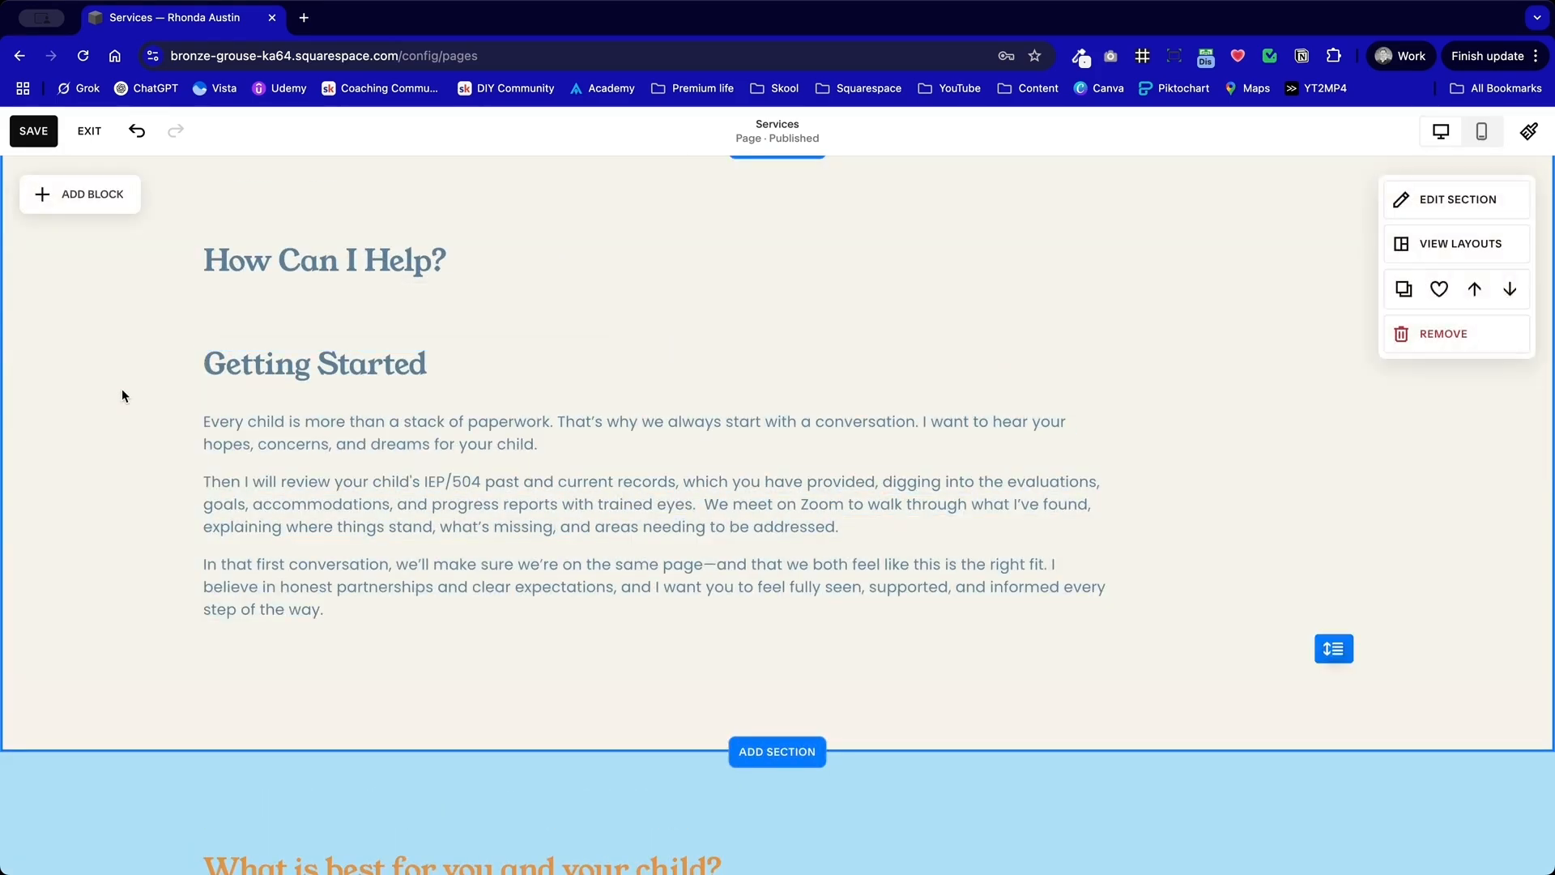
pyautogui.scroll(10, 442, 496)
pyautogui.click(818, 468)
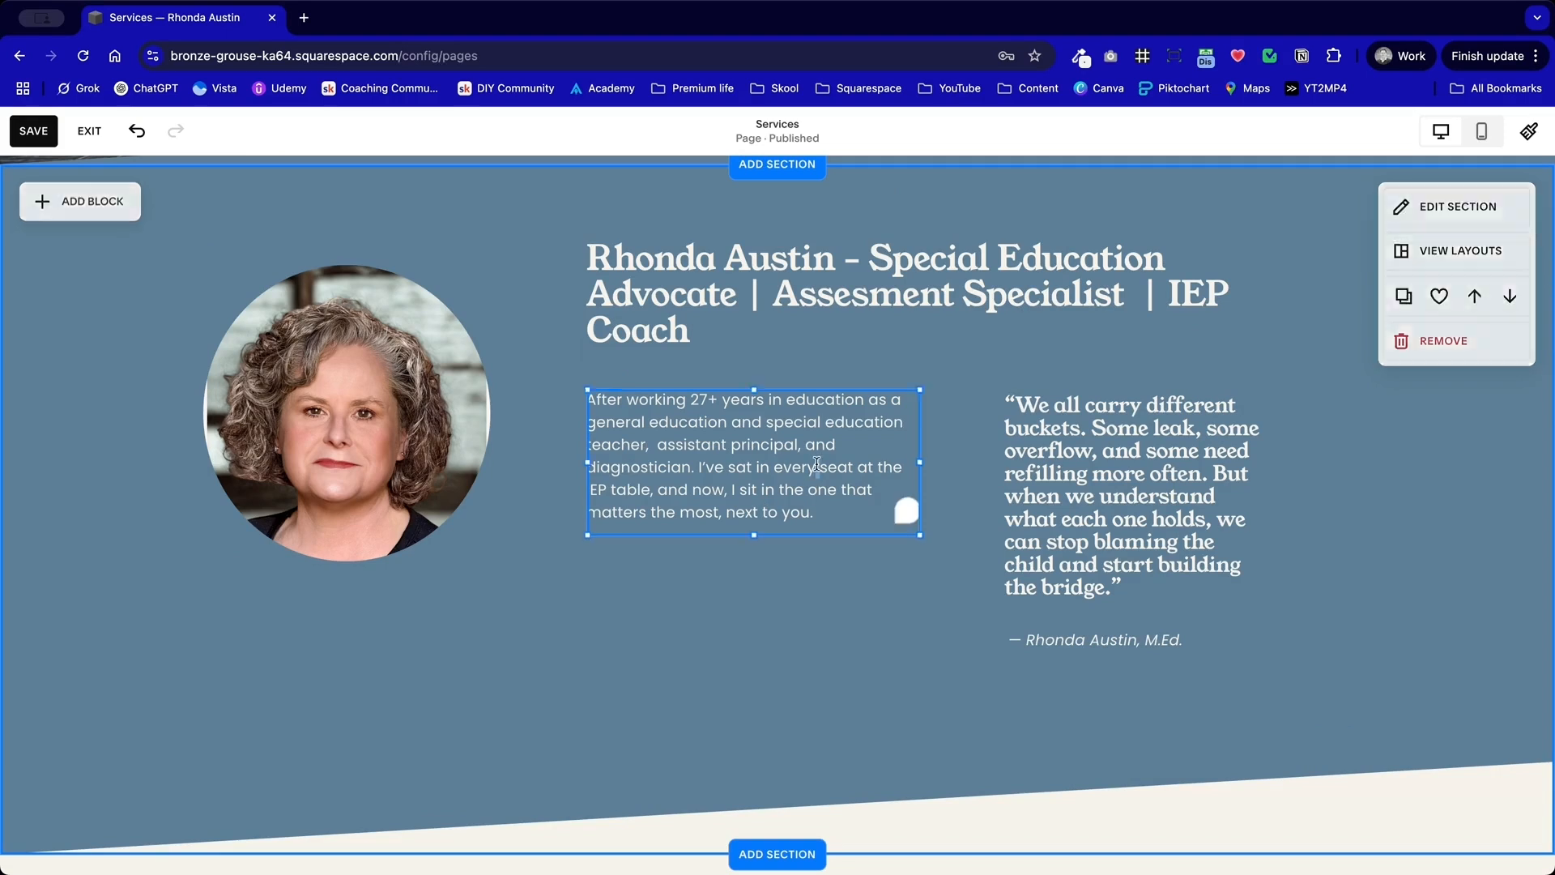
pyautogui.moveTo(818, 508); pyautogui.dragTo(577, 397)
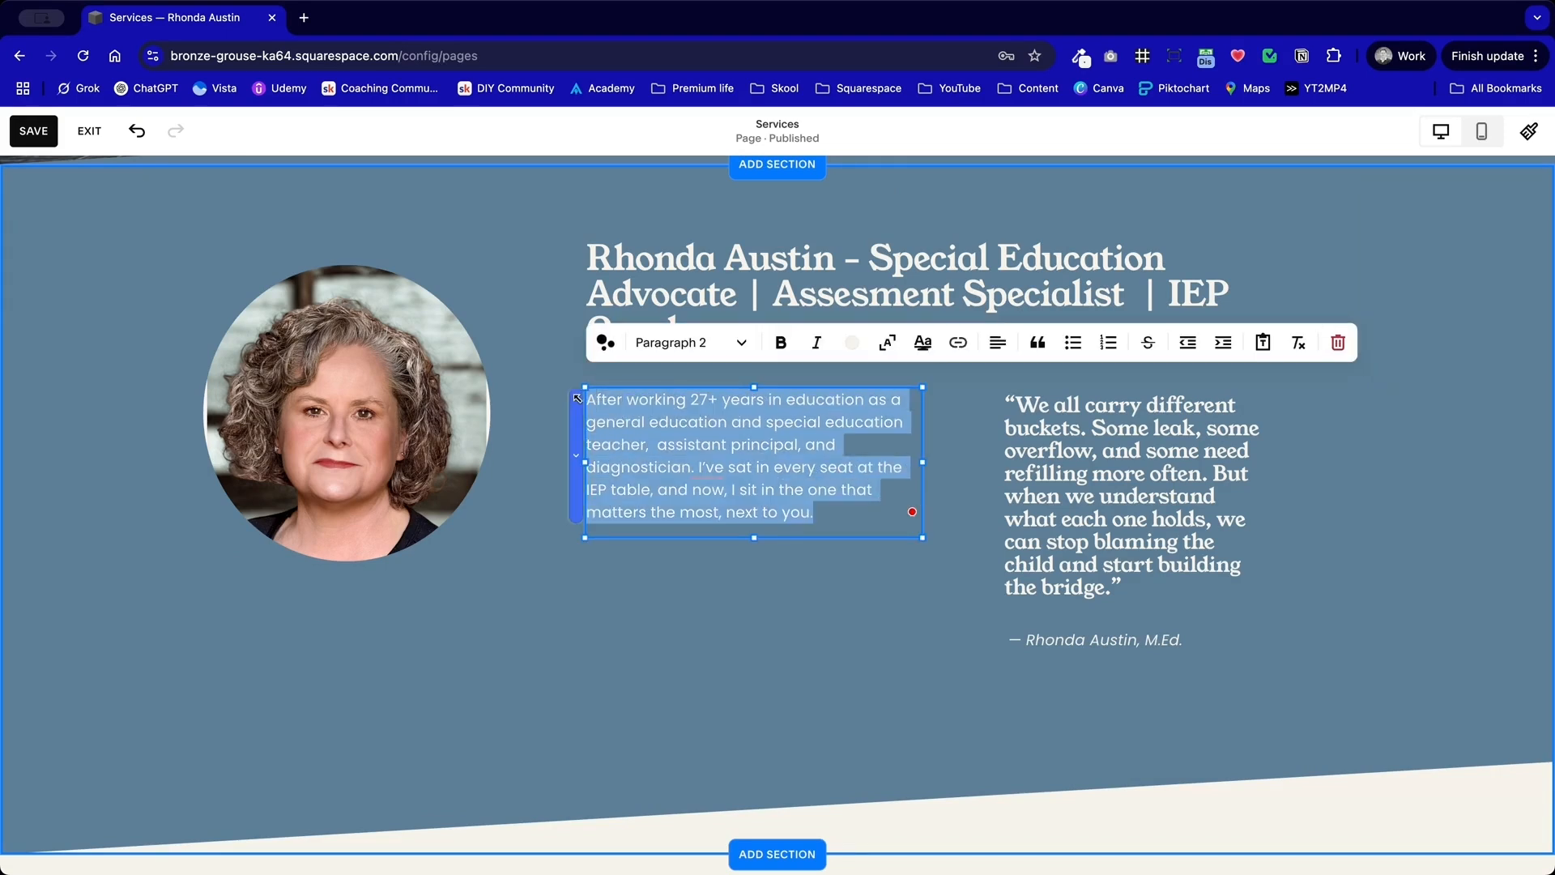
pyautogui.press('super+v')
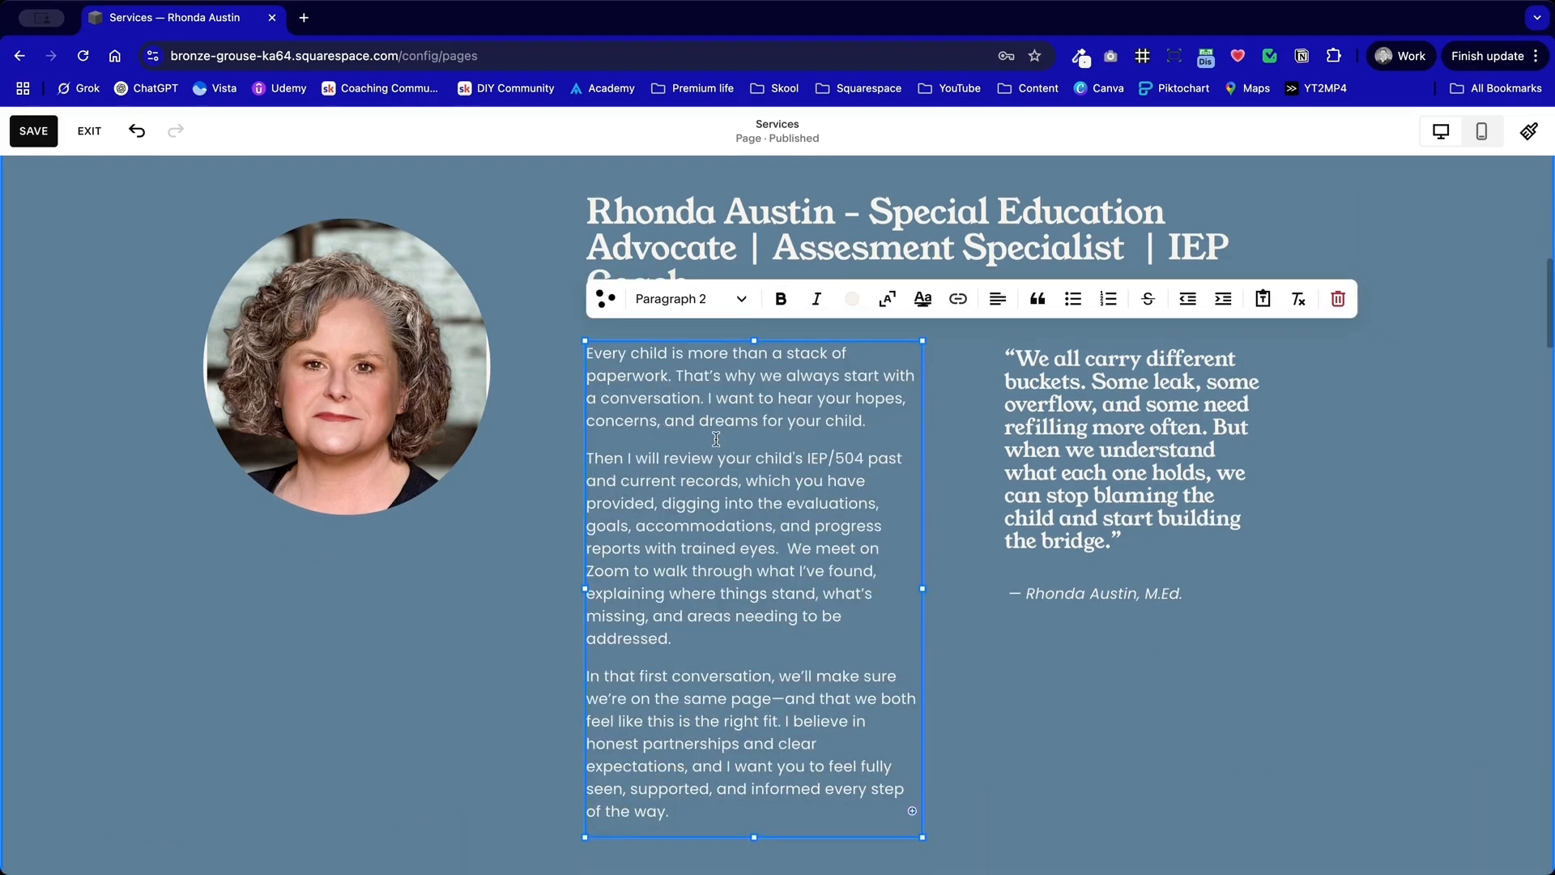
# Step: Cut the opening "Every child is more than a stack of paperwork" paragraph from the photo section's body text and remove the blank line
pyautogui.moveTo(866, 478); pyautogui.dragTo(555, 412)
pyautogui.hotkey('ctrl', 'c')
pyautogui.press('BackSpace')
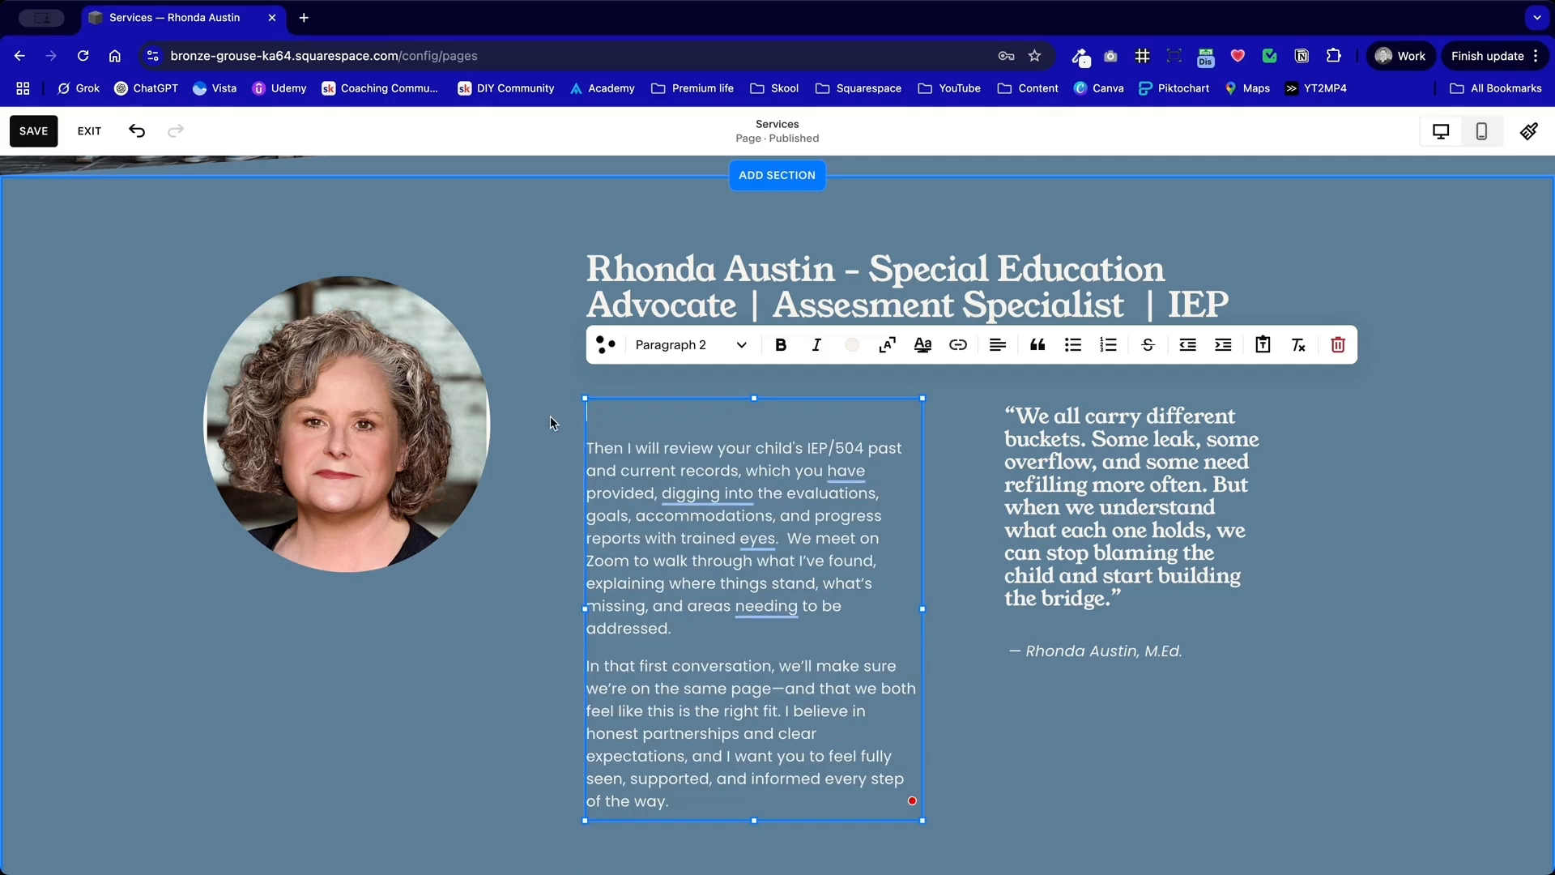
pyautogui.press('Delete')
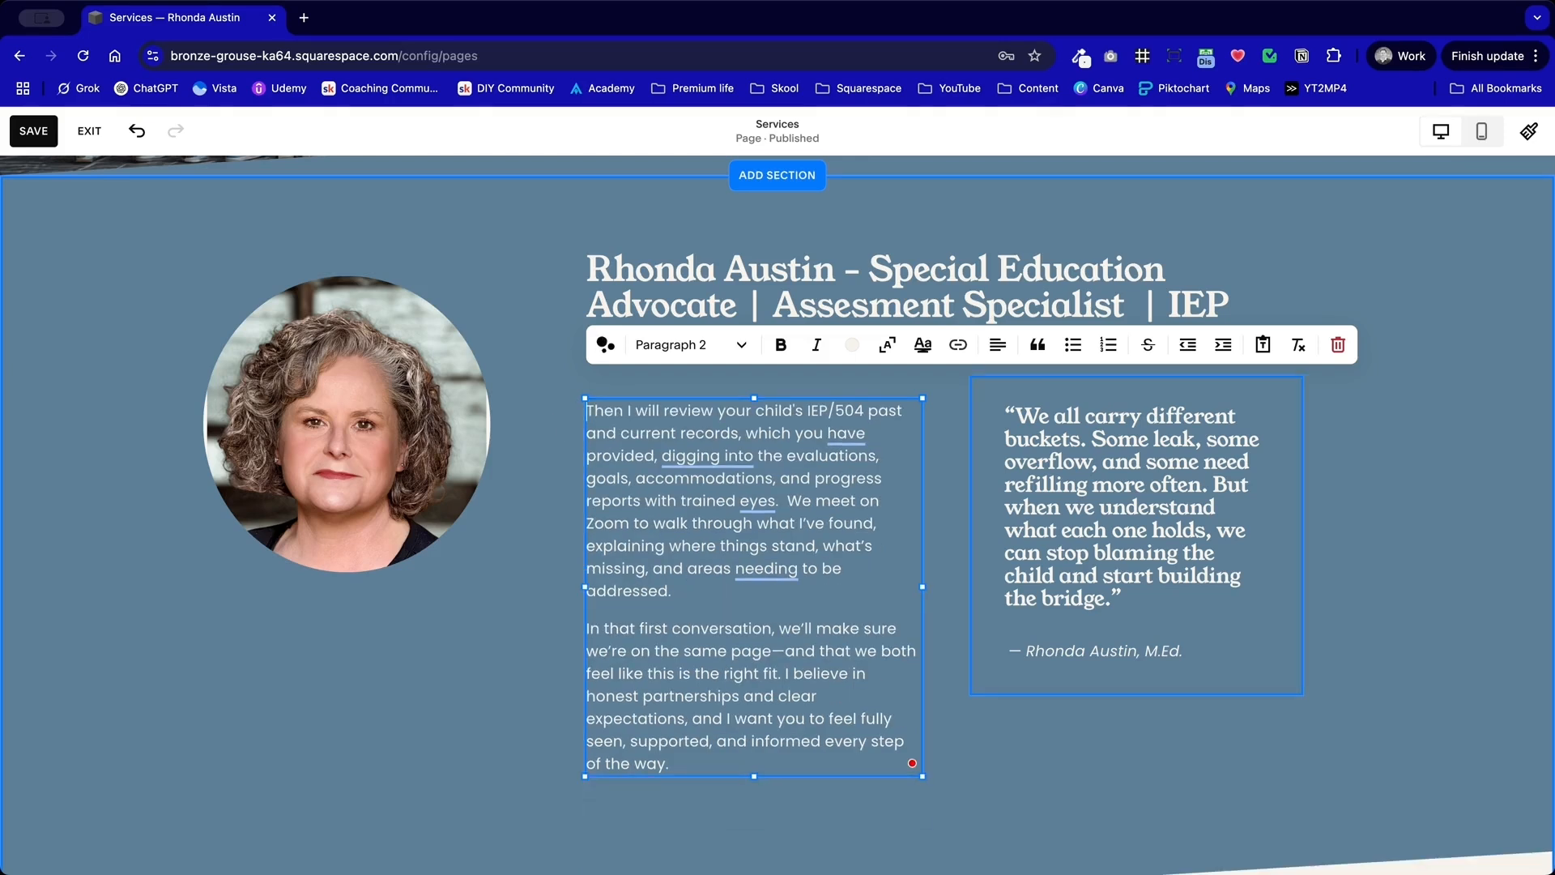
pyautogui.press('Escape')
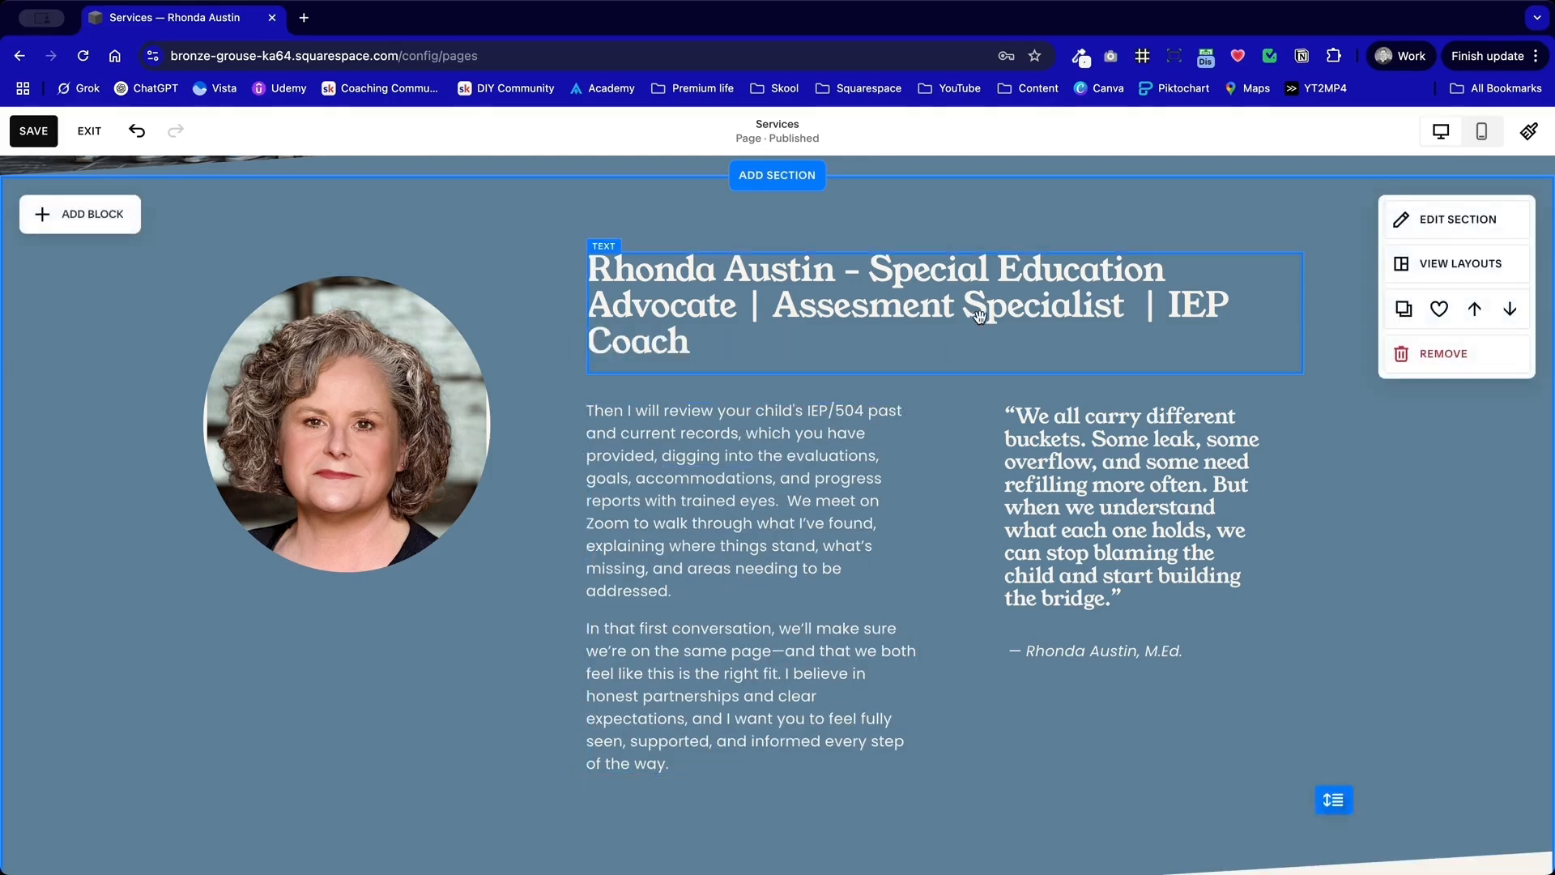
# Step: Replace the photo section's whole heading with the cut "Every child is more than a stack of paperwork" paragraph
pyautogui.doubleClick(1045, 306)
pyautogui.moveTo(690, 340); pyautogui.dragTo(634, 337)
pyautogui.hotkey('ctrl', 'a')
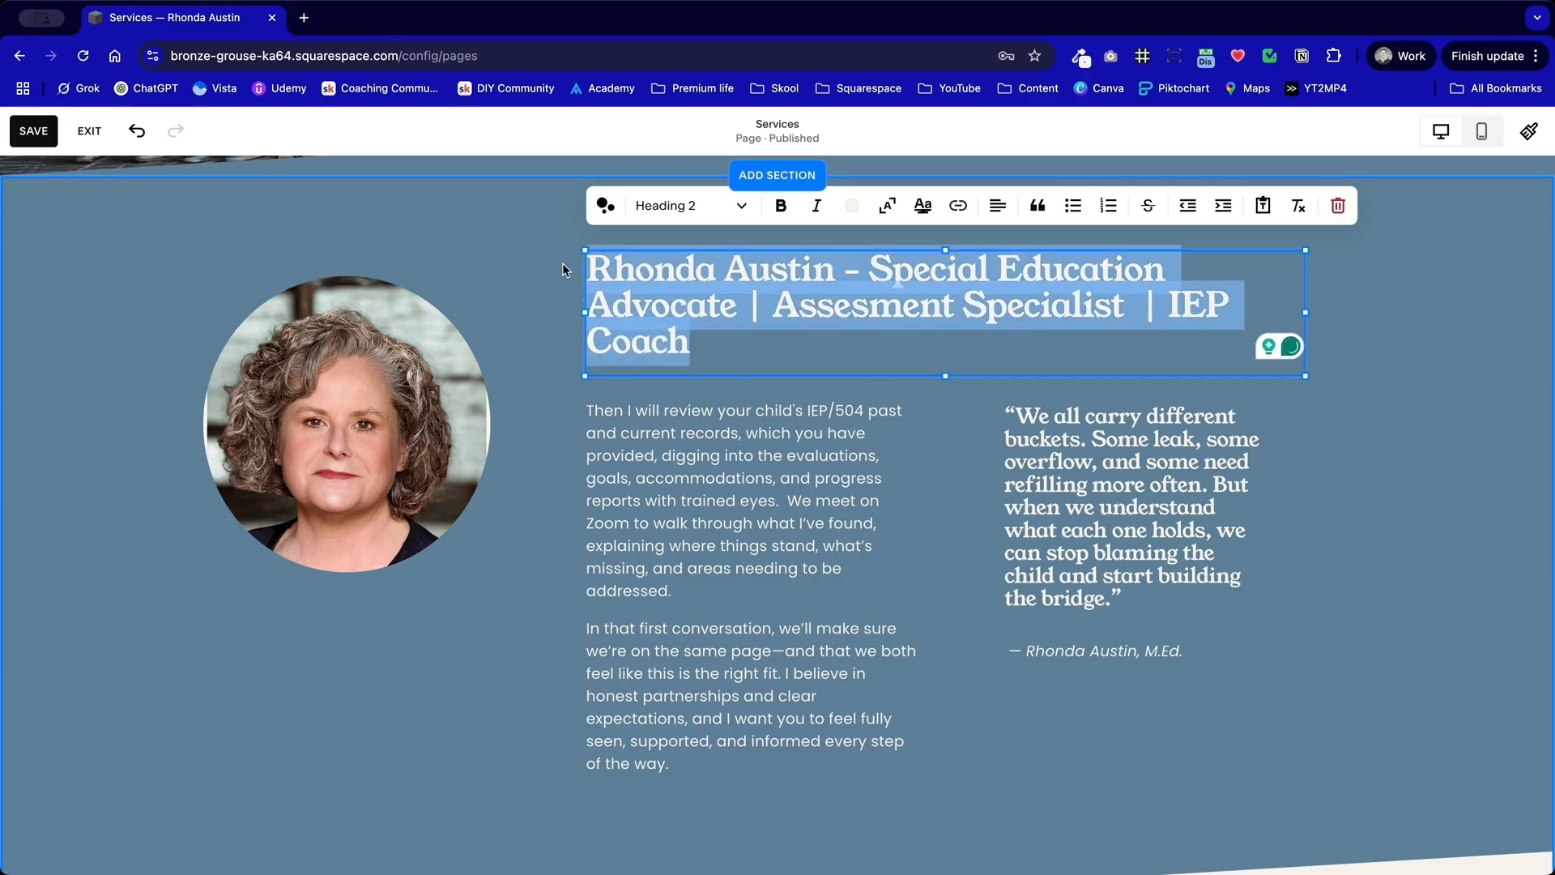
pyautogui.hotkey('ctrl', 'v')
pyautogui.click(1354, 507)
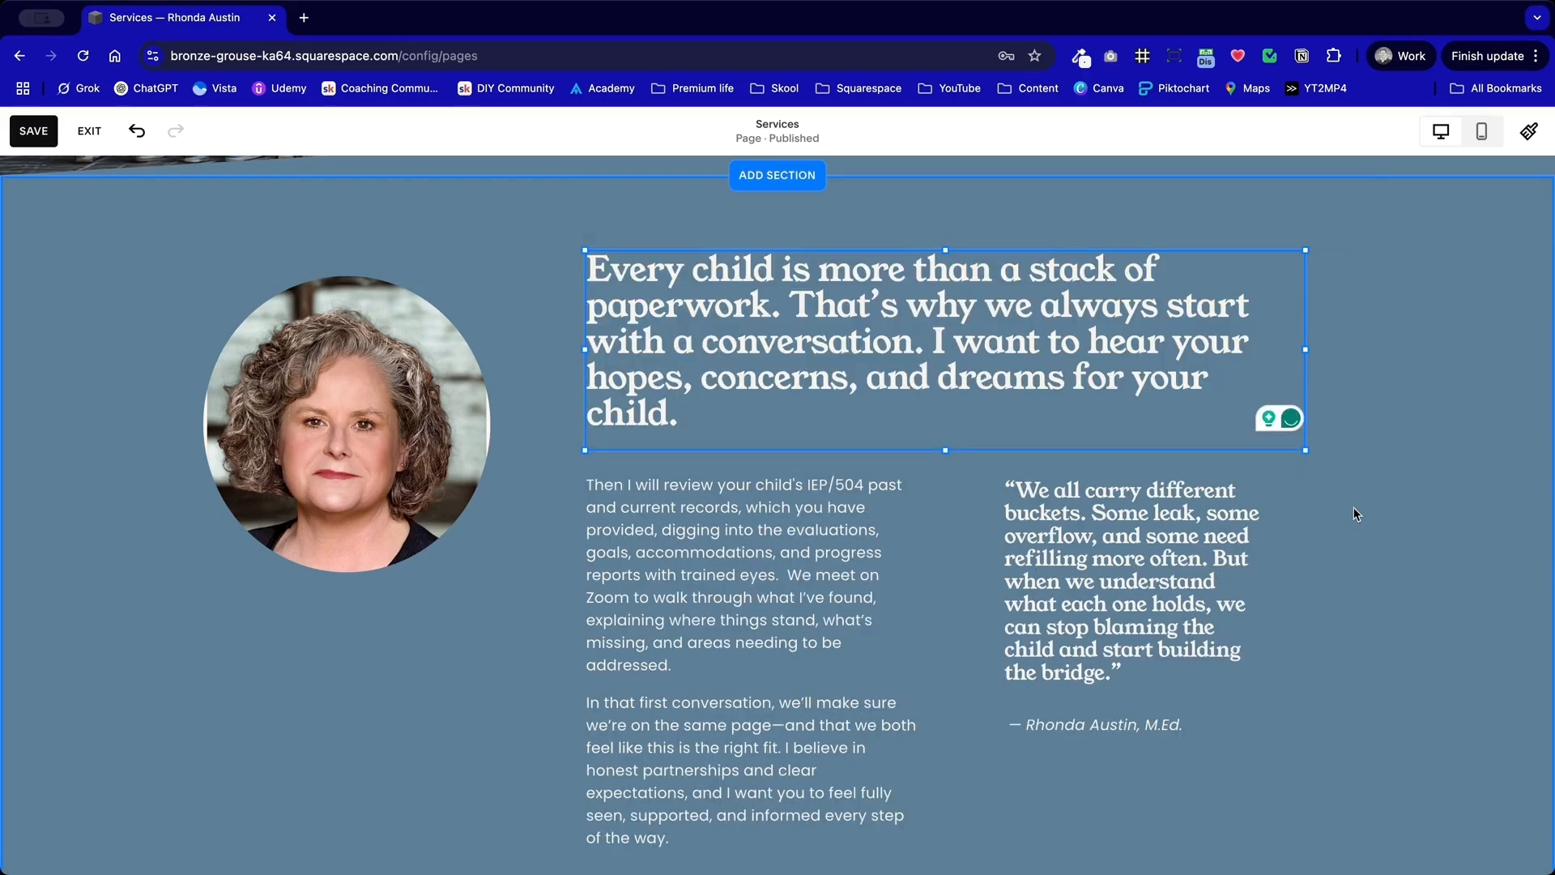
# Step: Split the heading after "paperwork." so that "That's why we always start with a conversation" begins a new paragraph
pyautogui.doubleClick(798, 311)
pyautogui.press('Return')
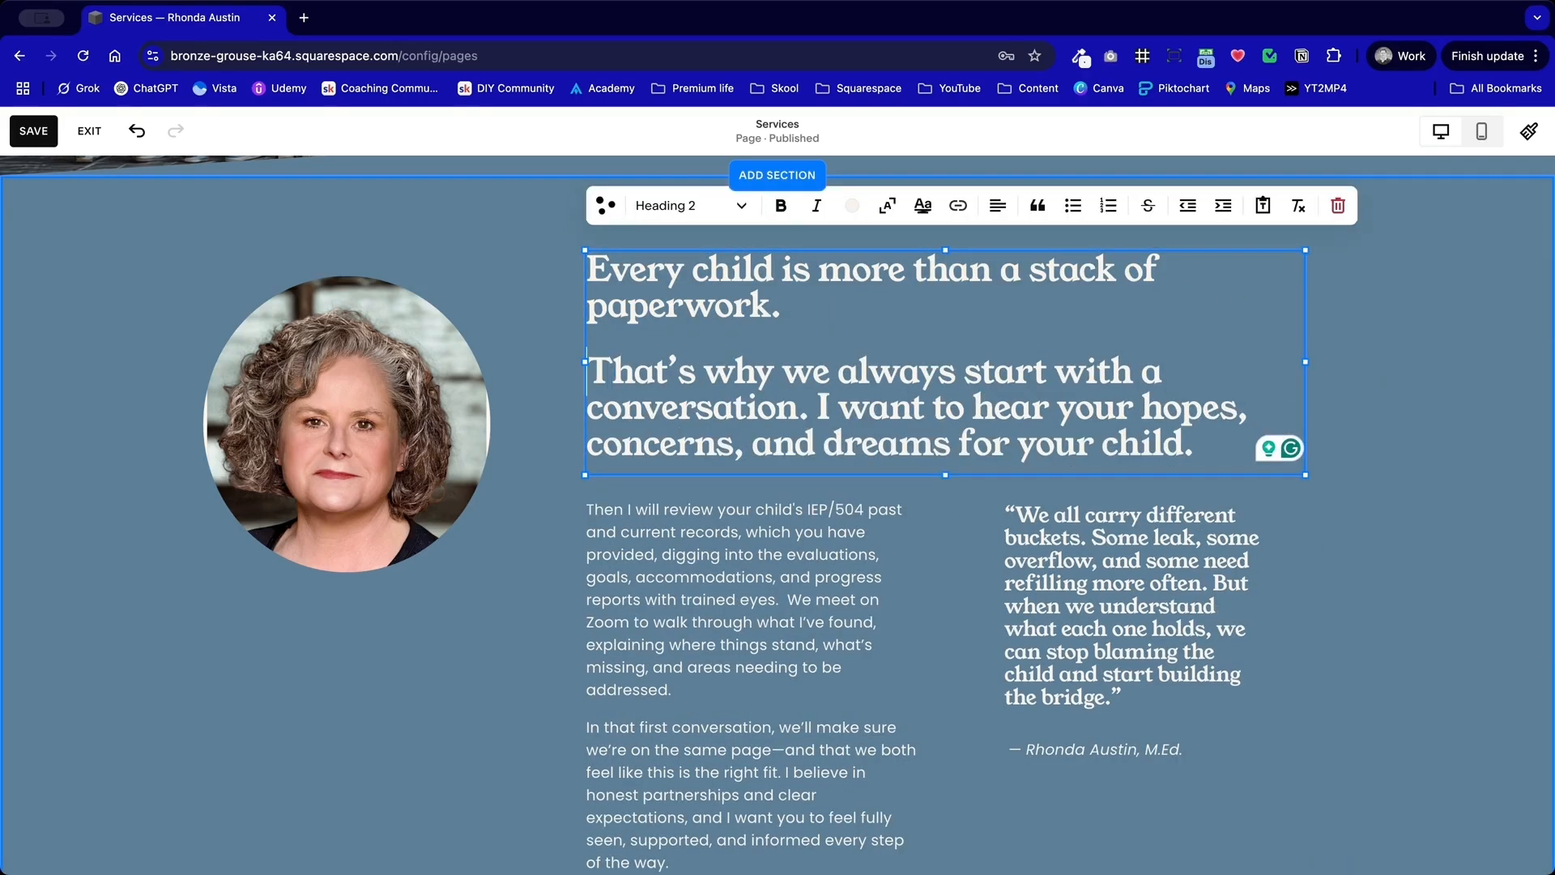
pyautogui.scroll(7, 686, 414)
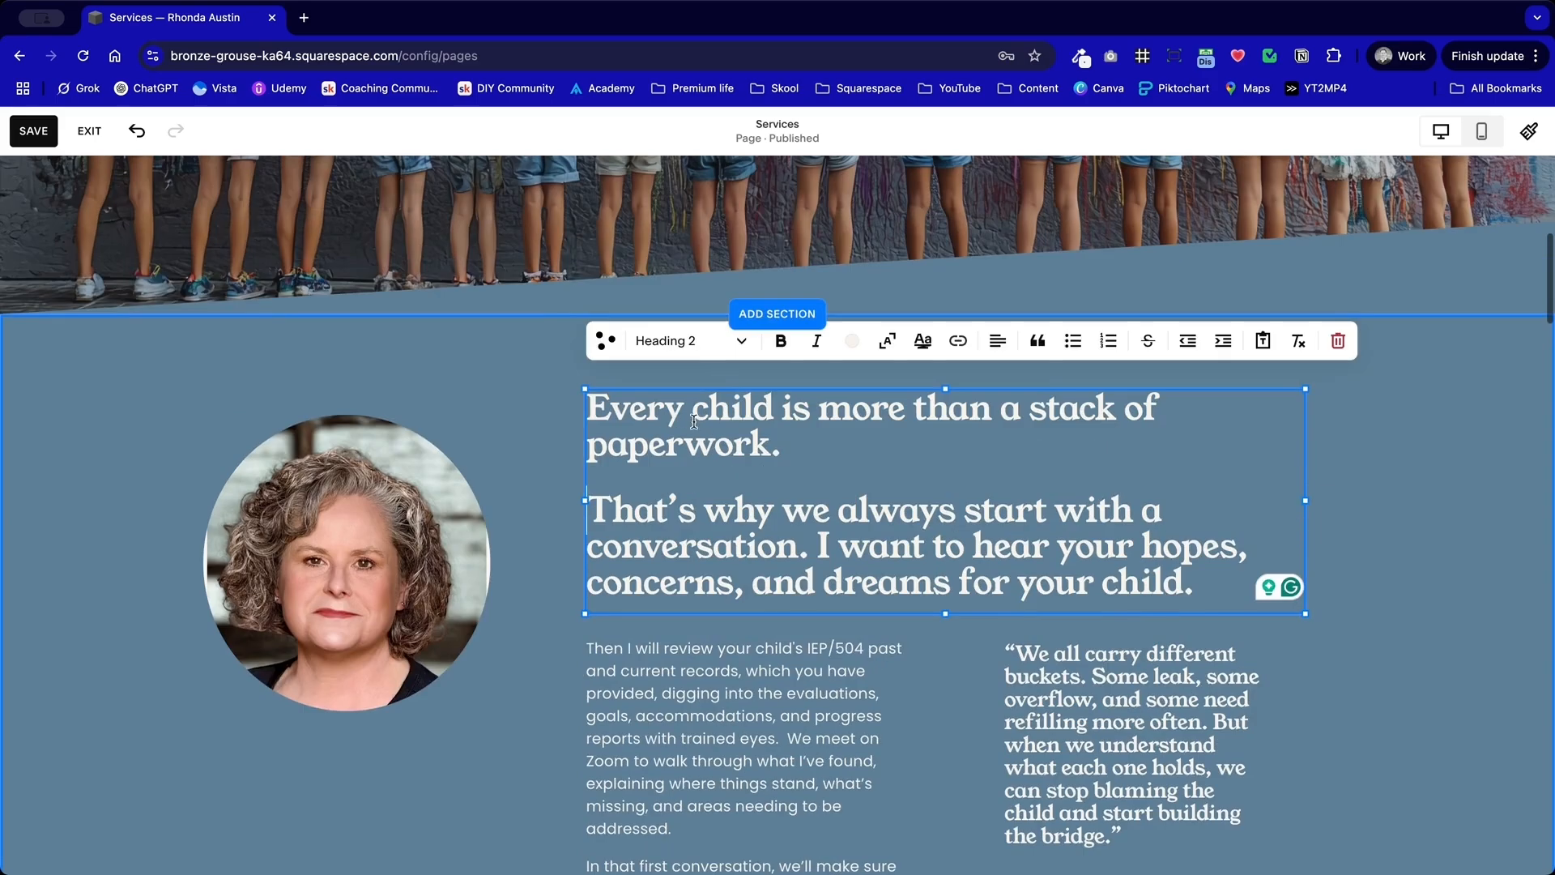
pyautogui.scroll(2, 577, 444)
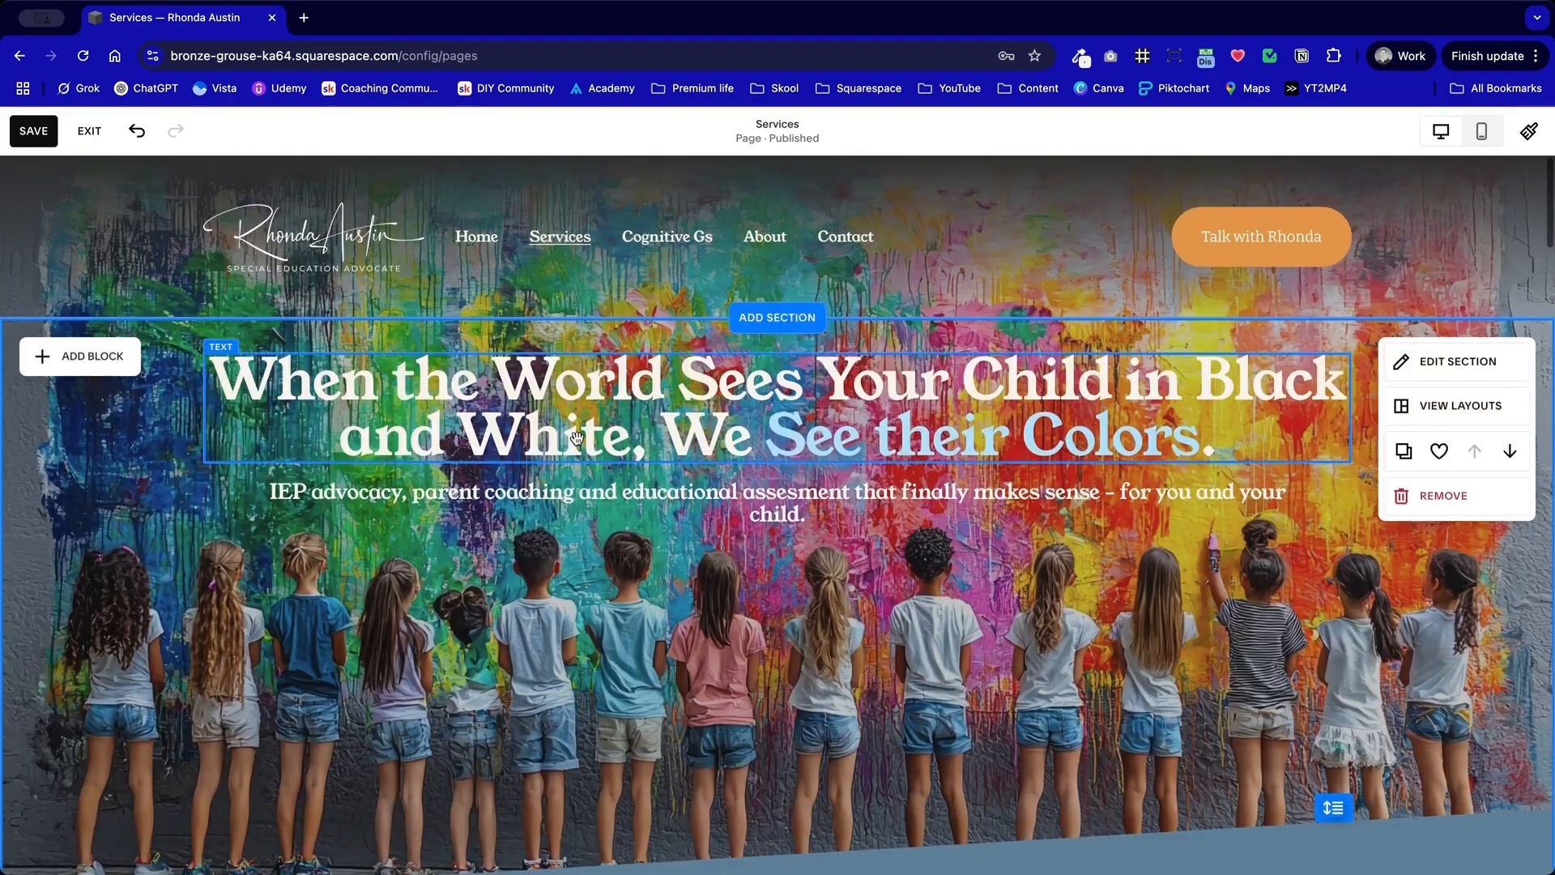
pyautogui.scroll(-8, 669, 495)
pyautogui.scroll(-1, 670, 437)
# Step: Try Heading 3 and Heading 4 on the "That's why we always start with a conversation" text, and settle on Paragraph 1
pyautogui.doubleClick(670, 436)
pyautogui.click(711, 221)
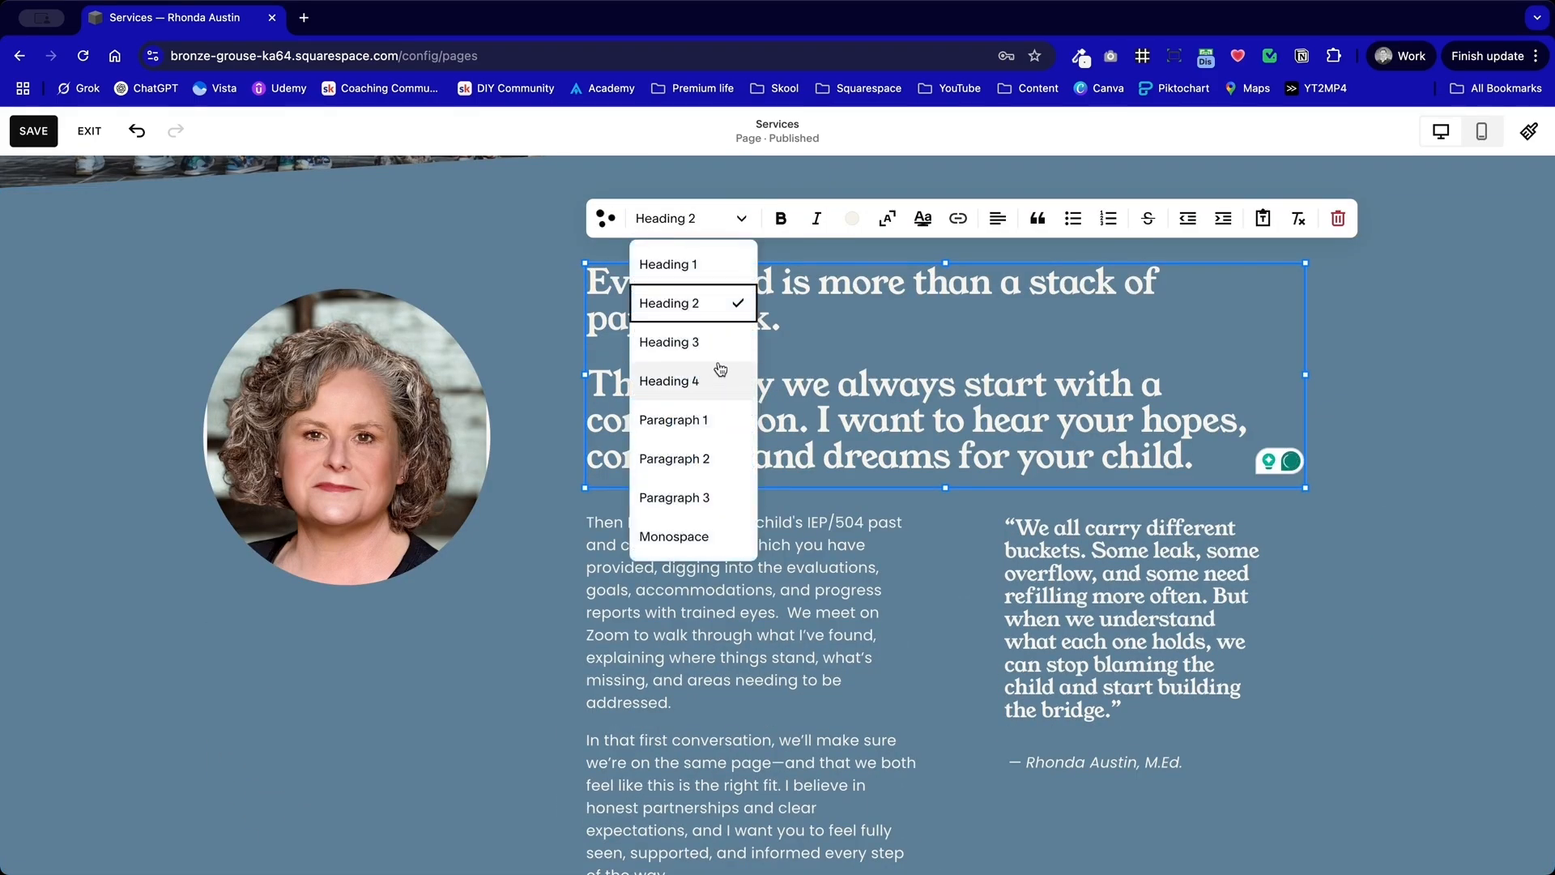
pyautogui.click(721, 345)
pyautogui.click(713, 220)
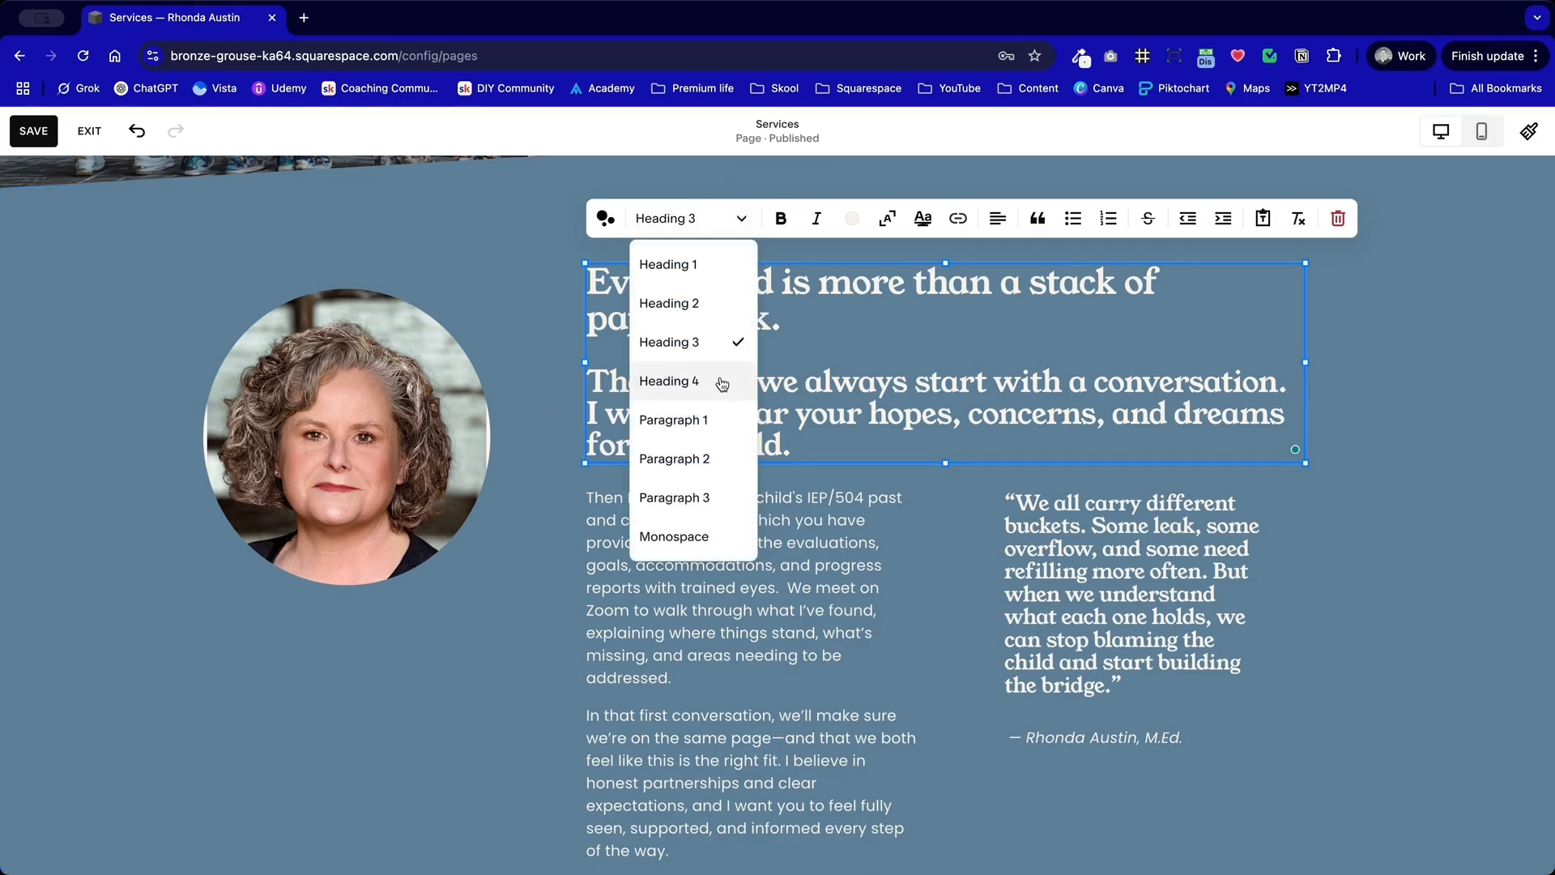
pyautogui.click(721, 378)
pyautogui.click(706, 219)
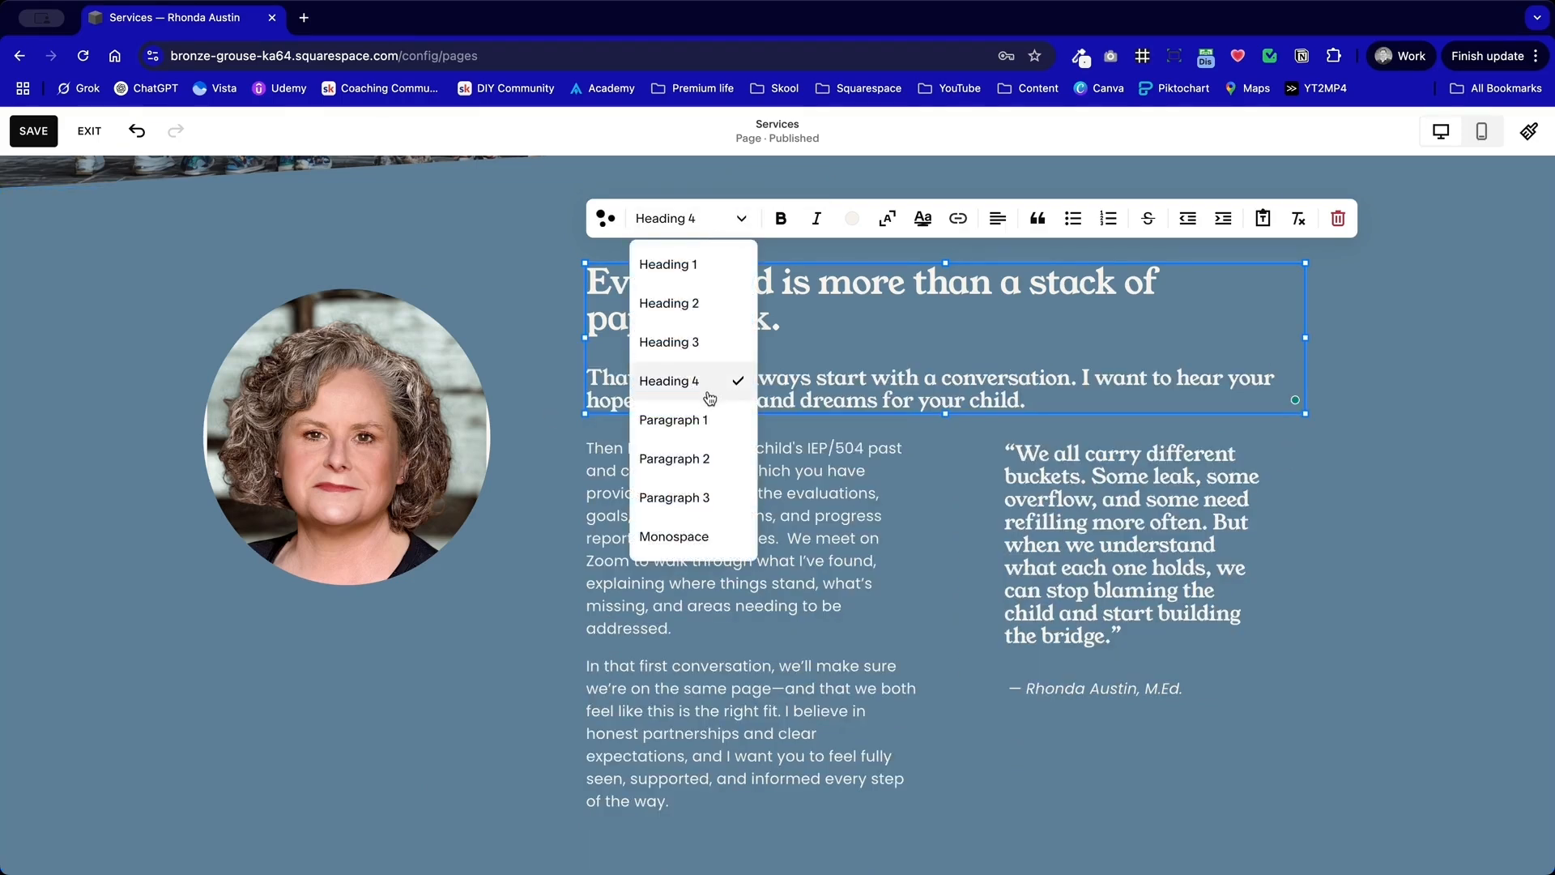
pyautogui.click(678, 420)
pyautogui.press('Escape')
pyautogui.click(499, 550)
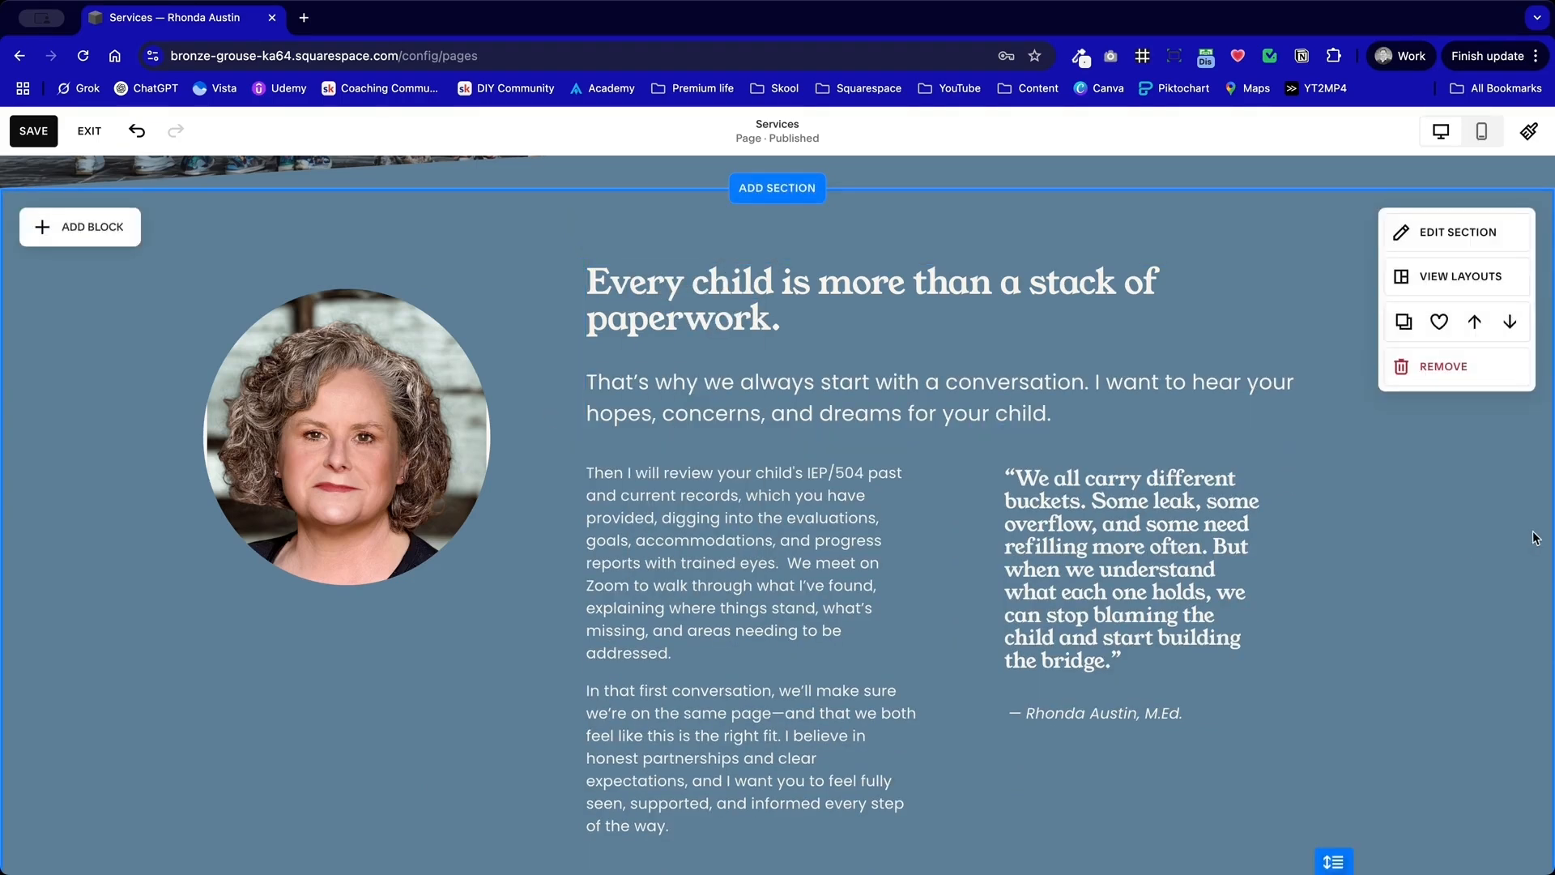
# Step: Move the bucket quote block slightly down beside the body paragraphs
pyautogui.scroll(-2, 1485, 544)
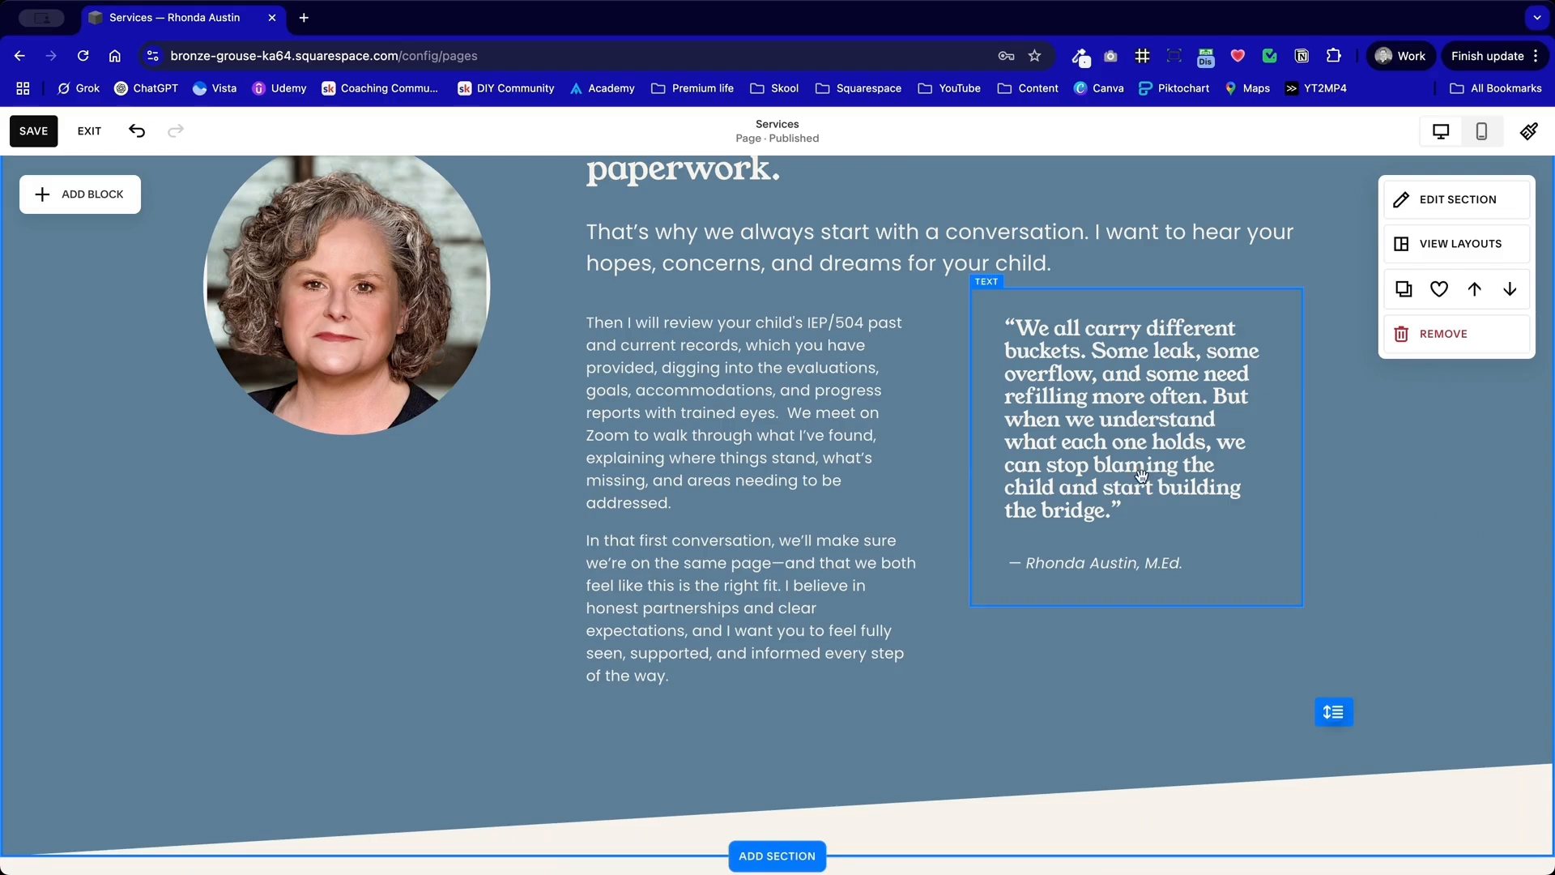
pyautogui.scroll(2, 1013, 292)
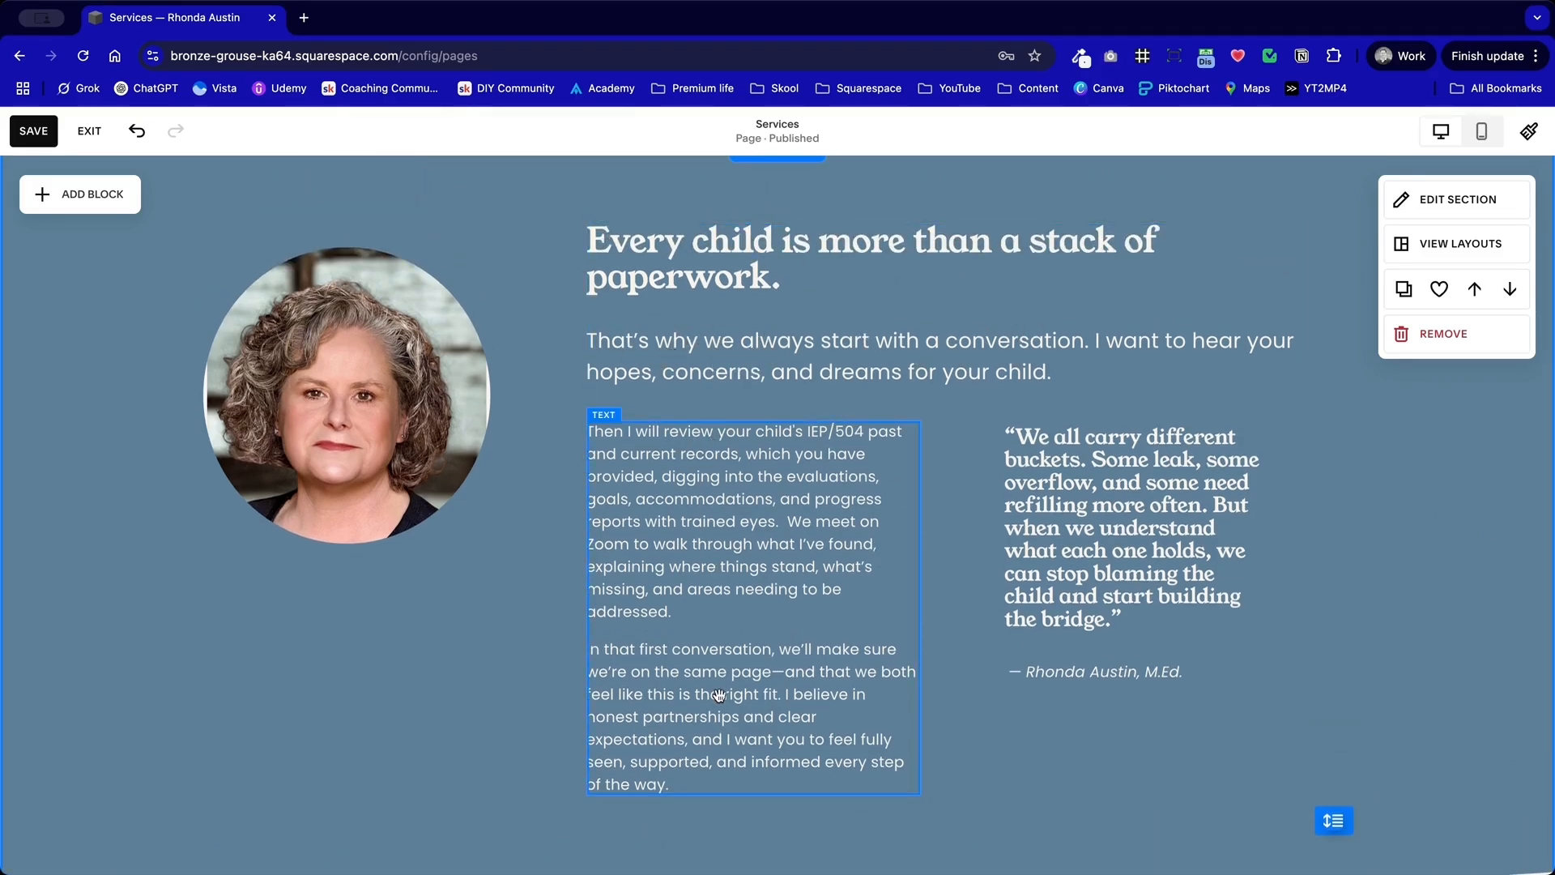
pyautogui.moveTo(1072, 557); pyautogui.dragTo(1076, 611)
pyautogui.scroll(-3, 1065, 527)
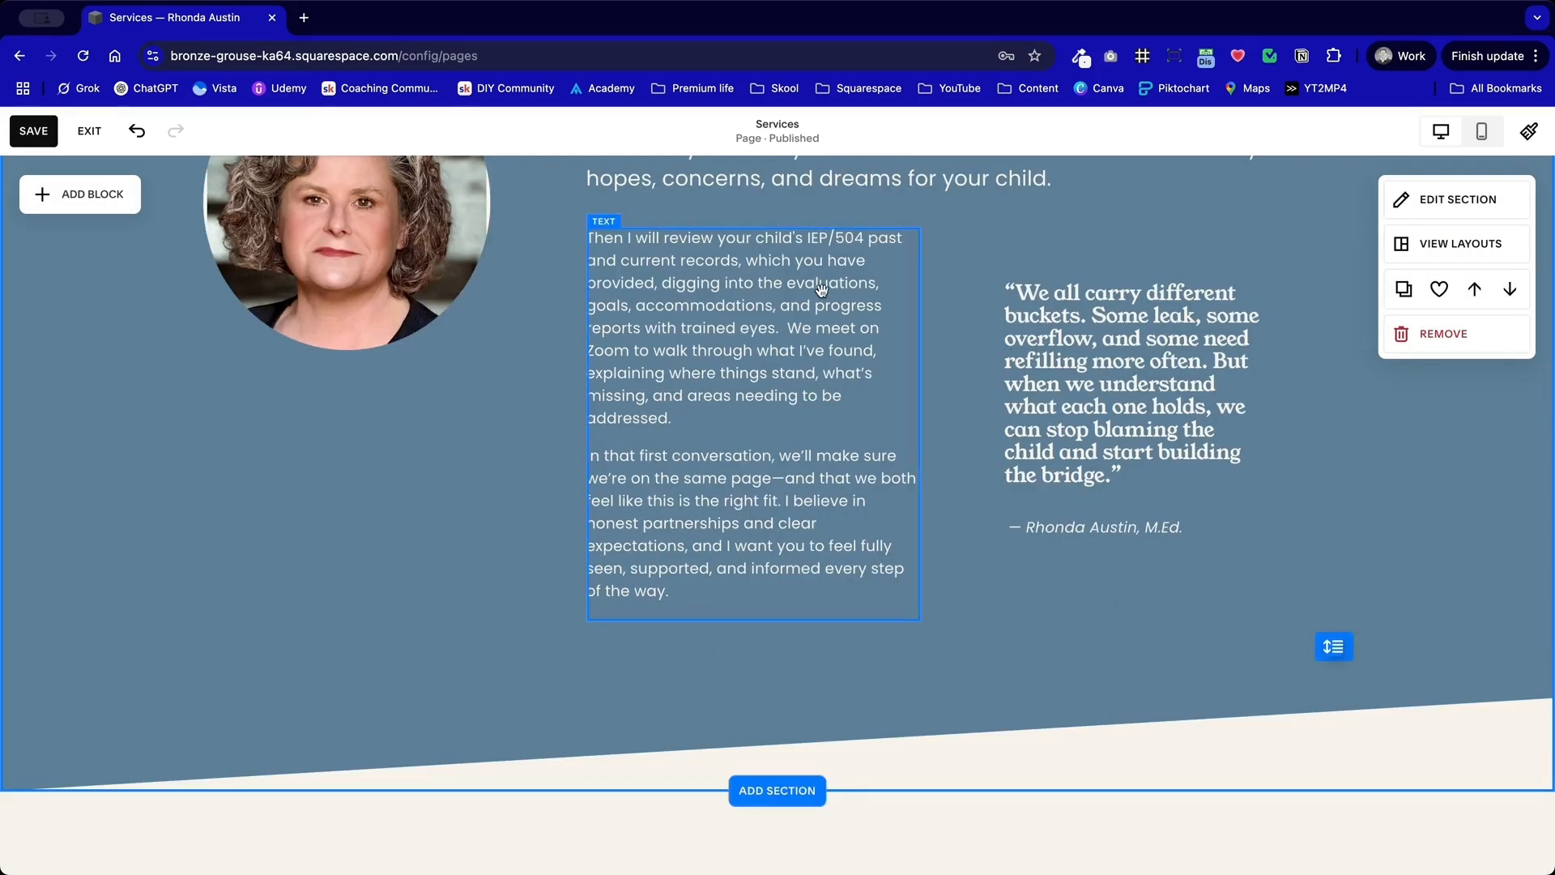
pyautogui.scroll(2, 213, 606)
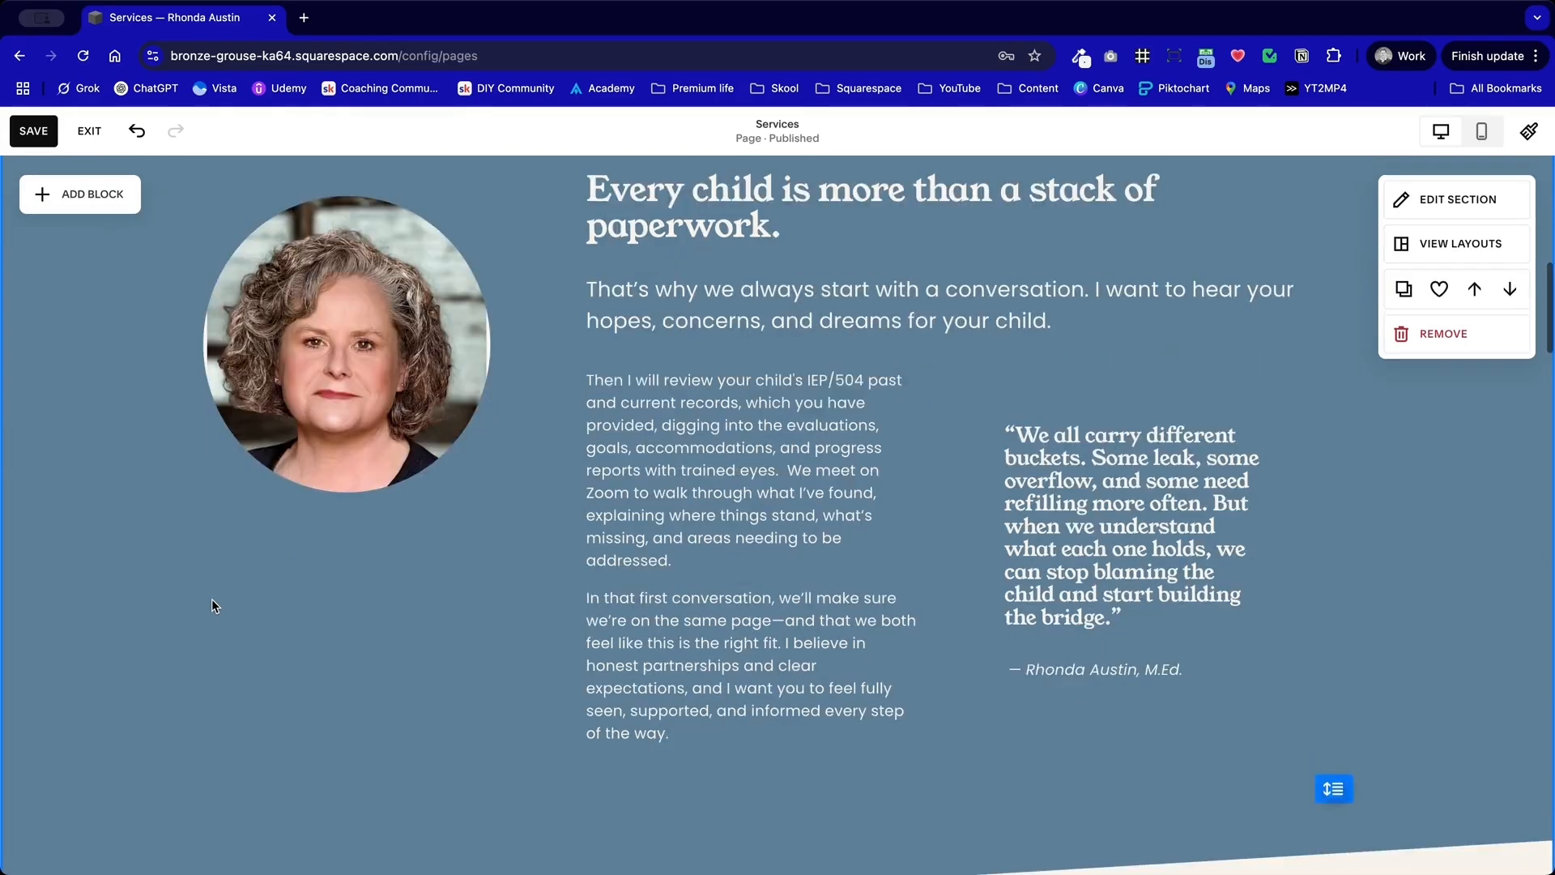
# Step: Give the bucket quote block a light blue palette background with a corner radius of 30
pyautogui.click(1161, 552)
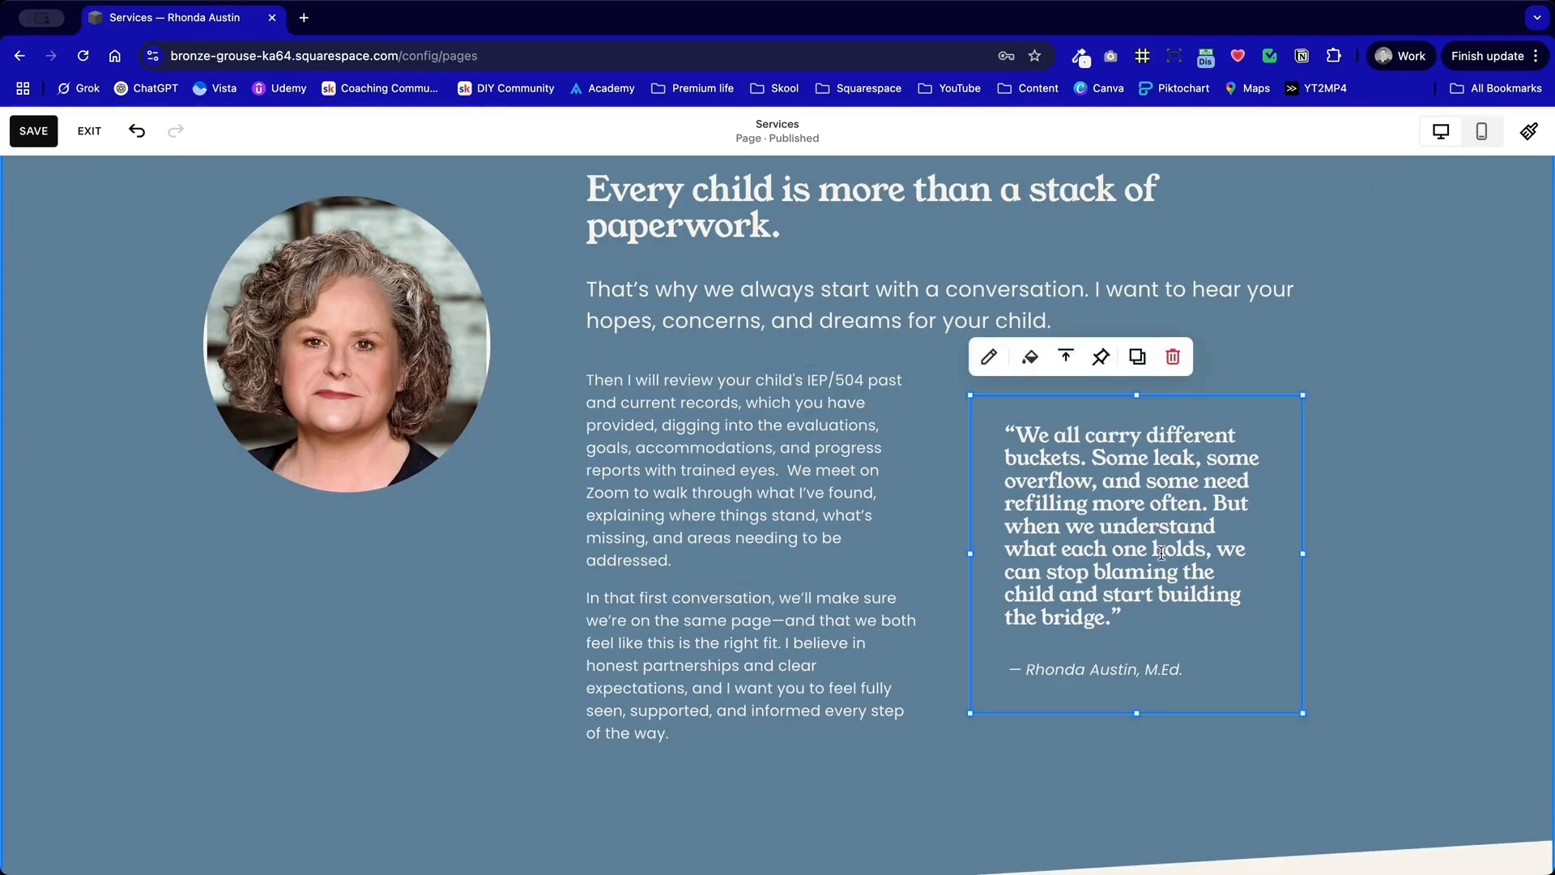
pyautogui.click(1032, 363)
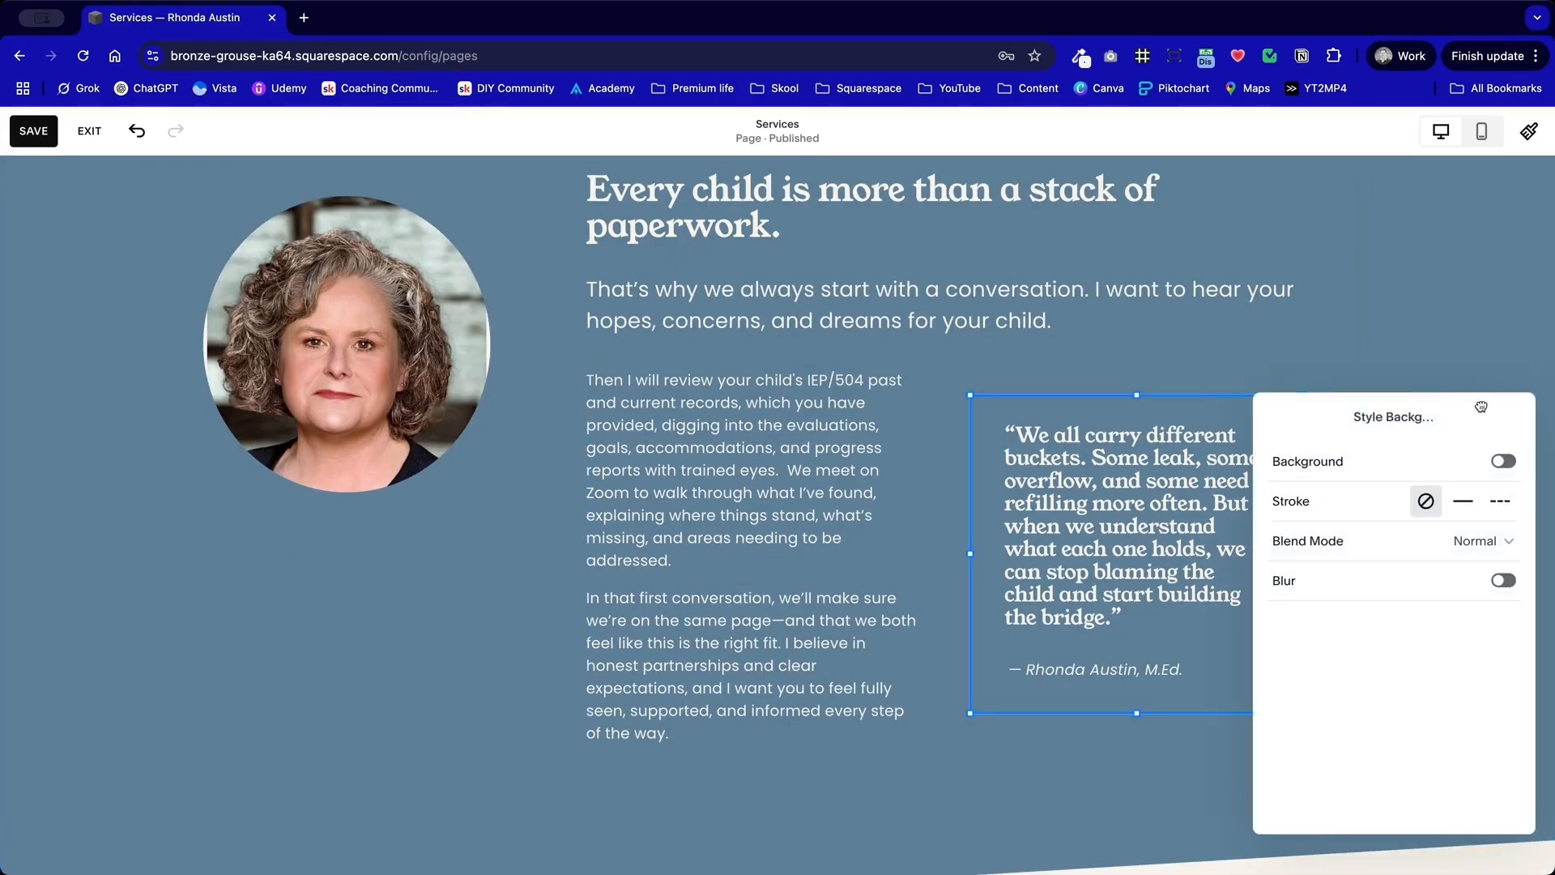
pyautogui.moveTo(1481, 405); pyautogui.dragTo(598, 364)
pyautogui.click(622, 421)
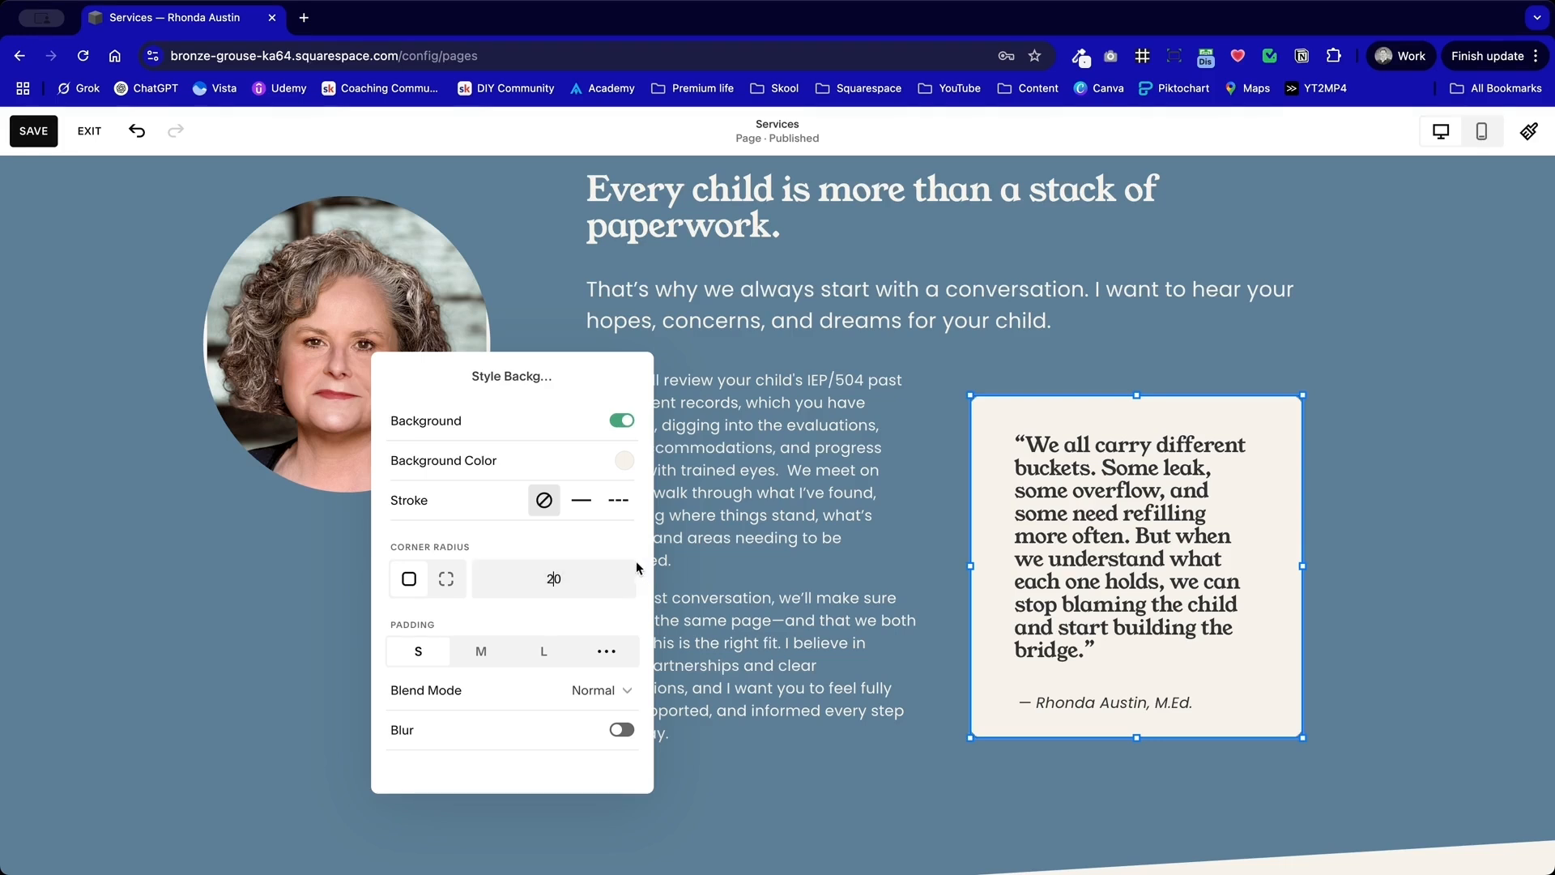
pyautogui.press('BackSpace')
pyautogui.write('3')
pyautogui.click(624, 461)
pyautogui.click(736, 441)
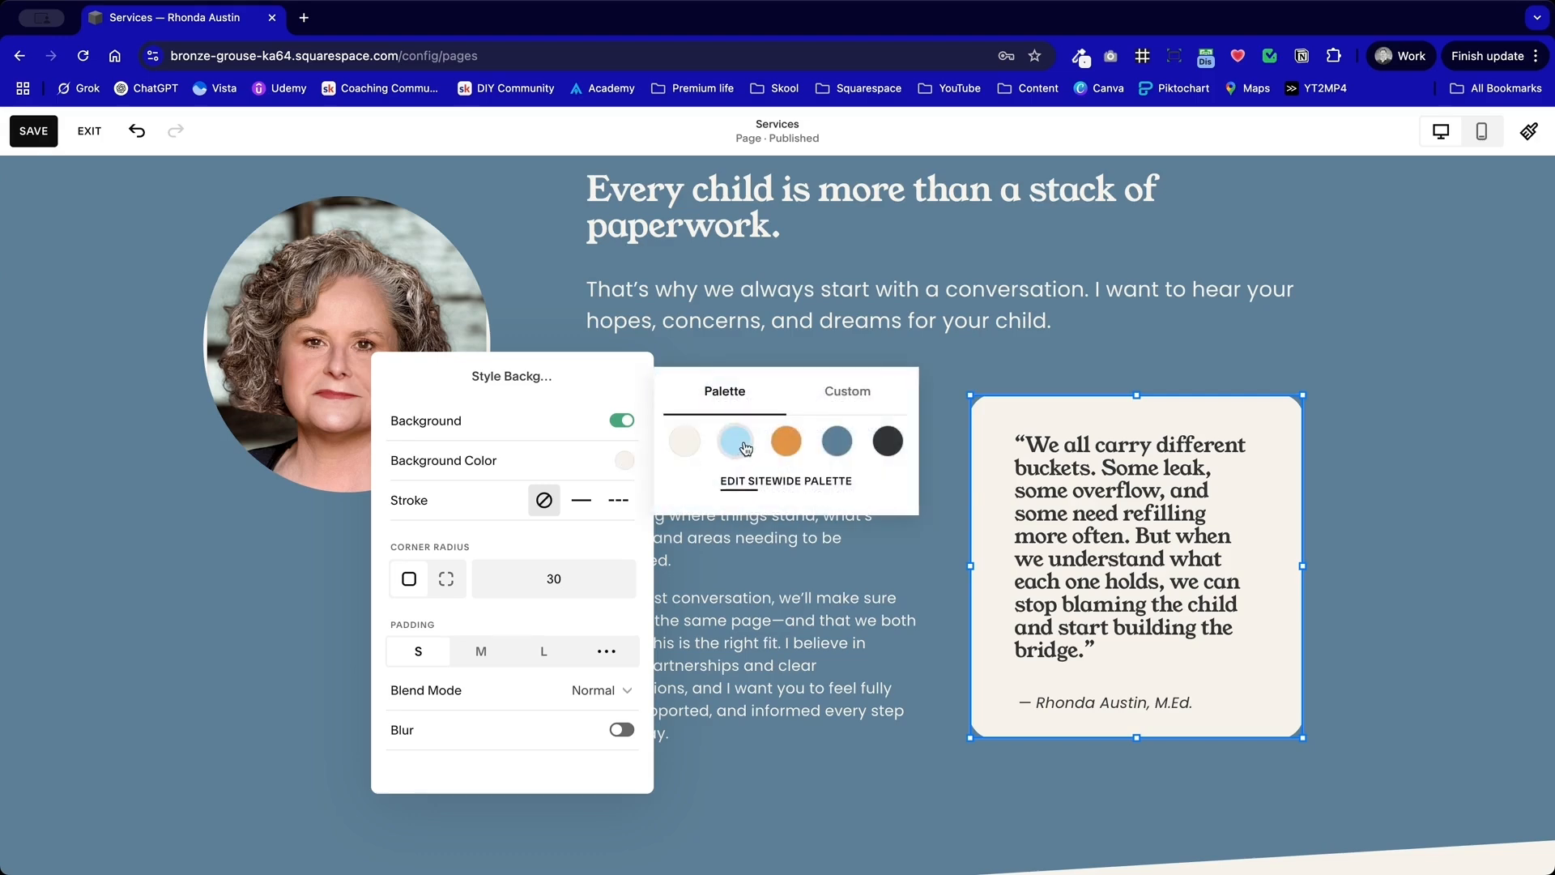
pyautogui.click(1424, 496)
# Step: Move the light blue quote card up to line up with the top of the body text and review the section
pyautogui.click(1220, 590)
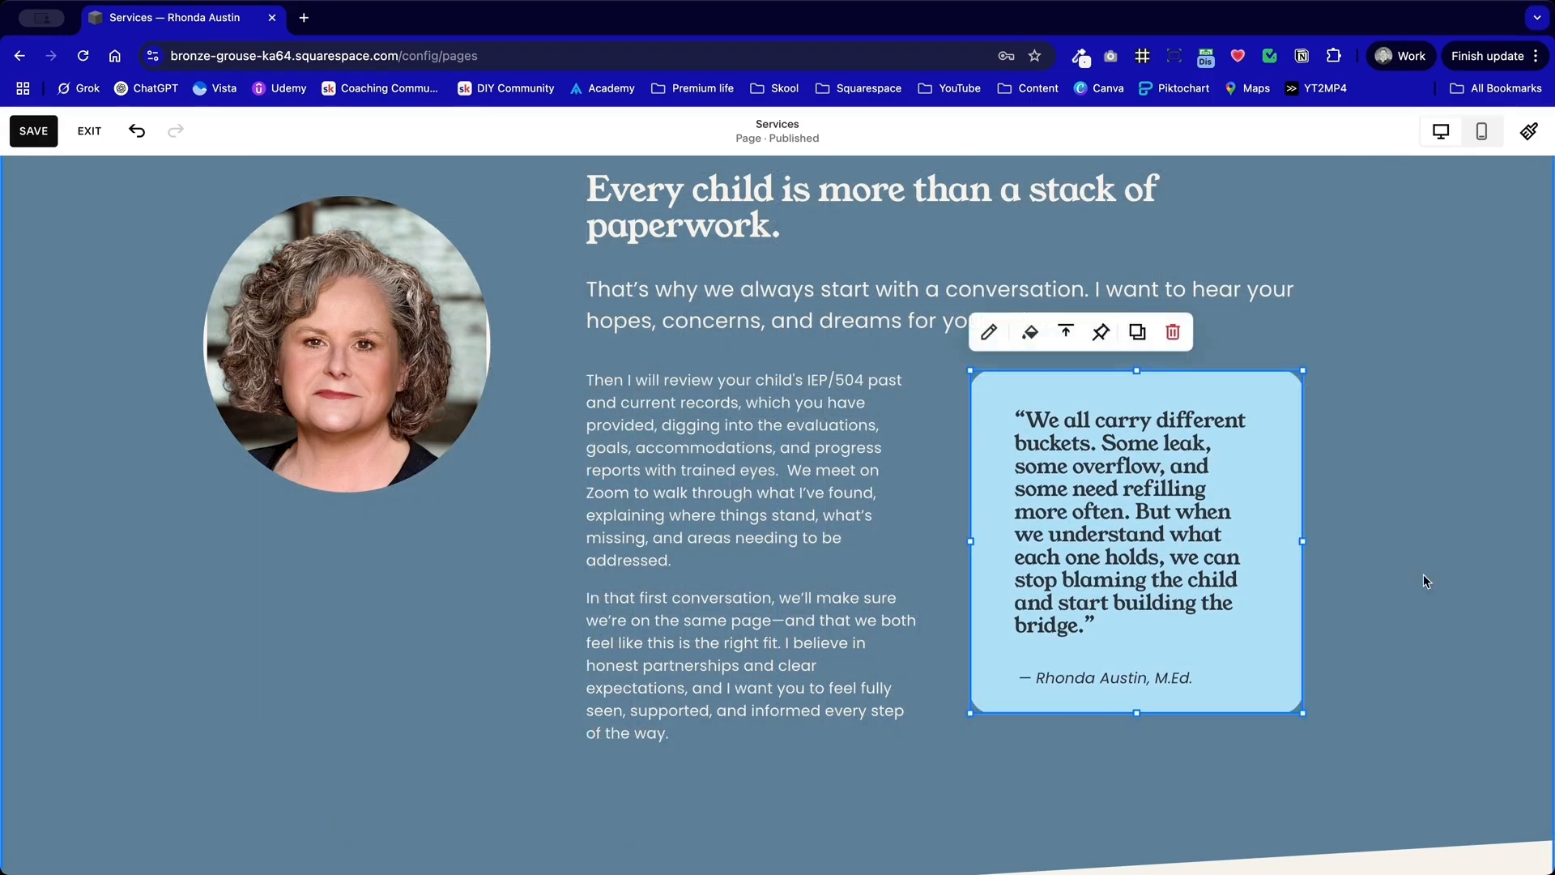
pyautogui.click(1466, 562)
pyautogui.scroll(-3, 1432, 566)
pyautogui.scroll(4, 1432, 566)
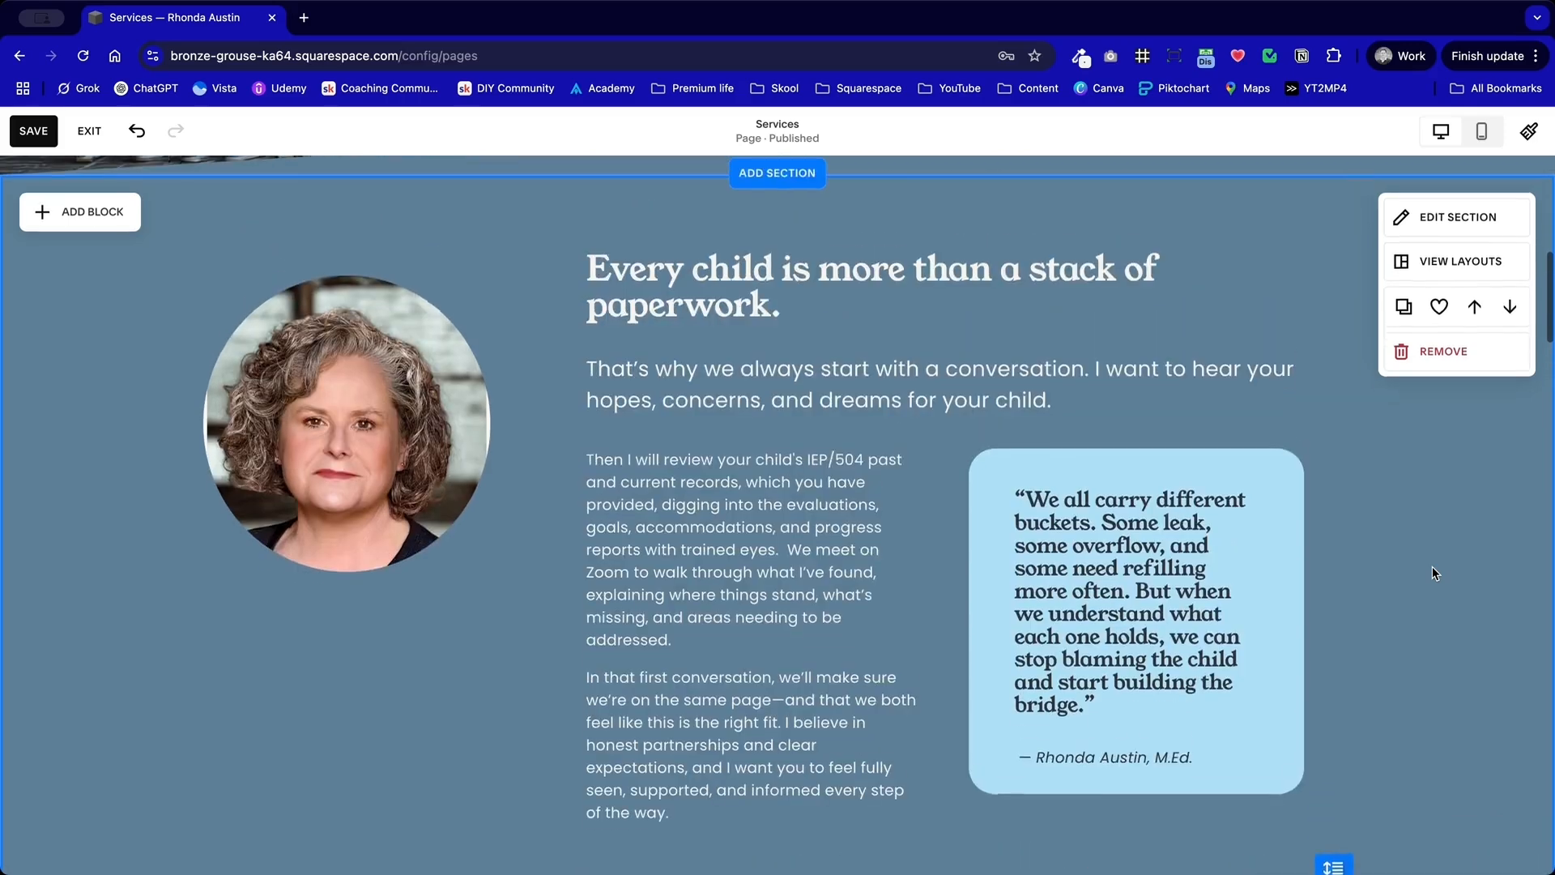
pyautogui.scroll(-3, 1432, 572)
pyautogui.scroll(1, 1407, 554)
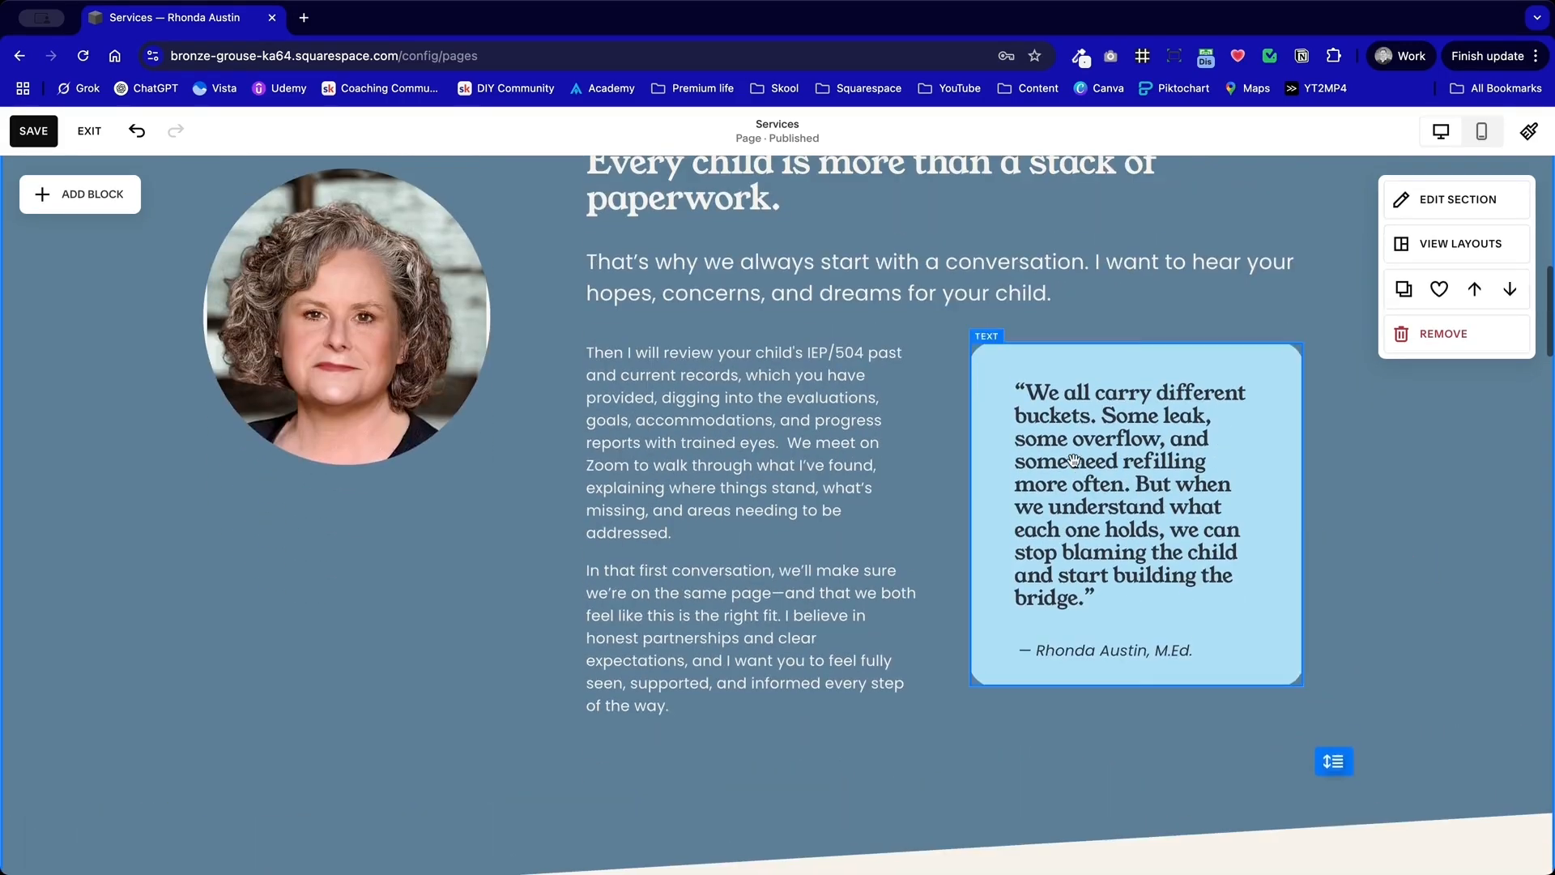
# Step: Set the quote and its attribution line to the palette's slate blue text color
pyautogui.click(1074, 460)
pyautogui.hotkey('ctrl', 'a')
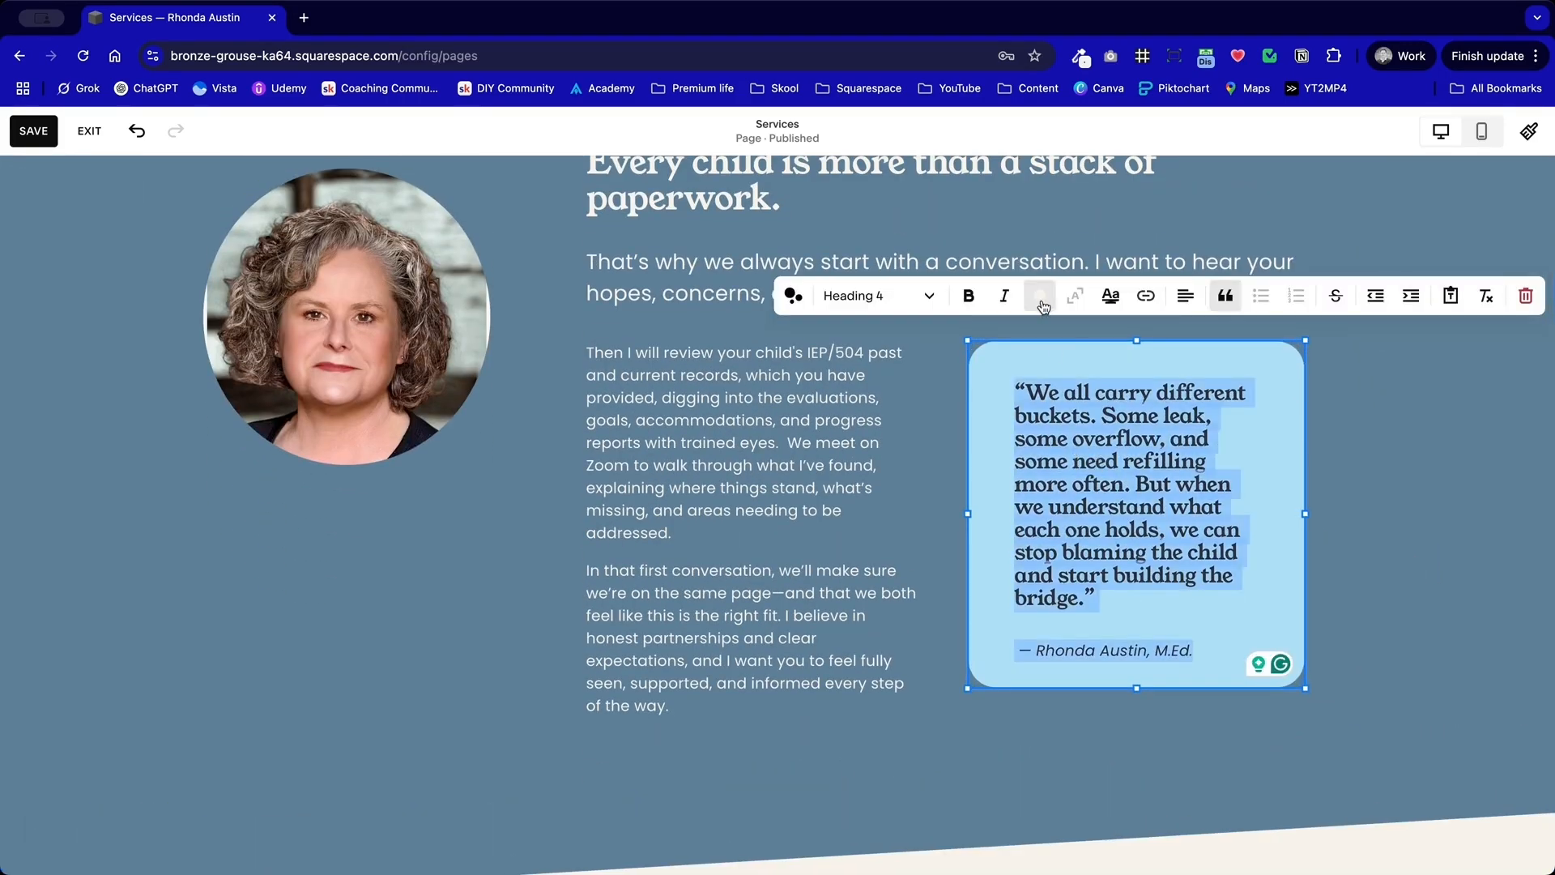
pyautogui.click(1041, 299)
pyautogui.click(1088, 402)
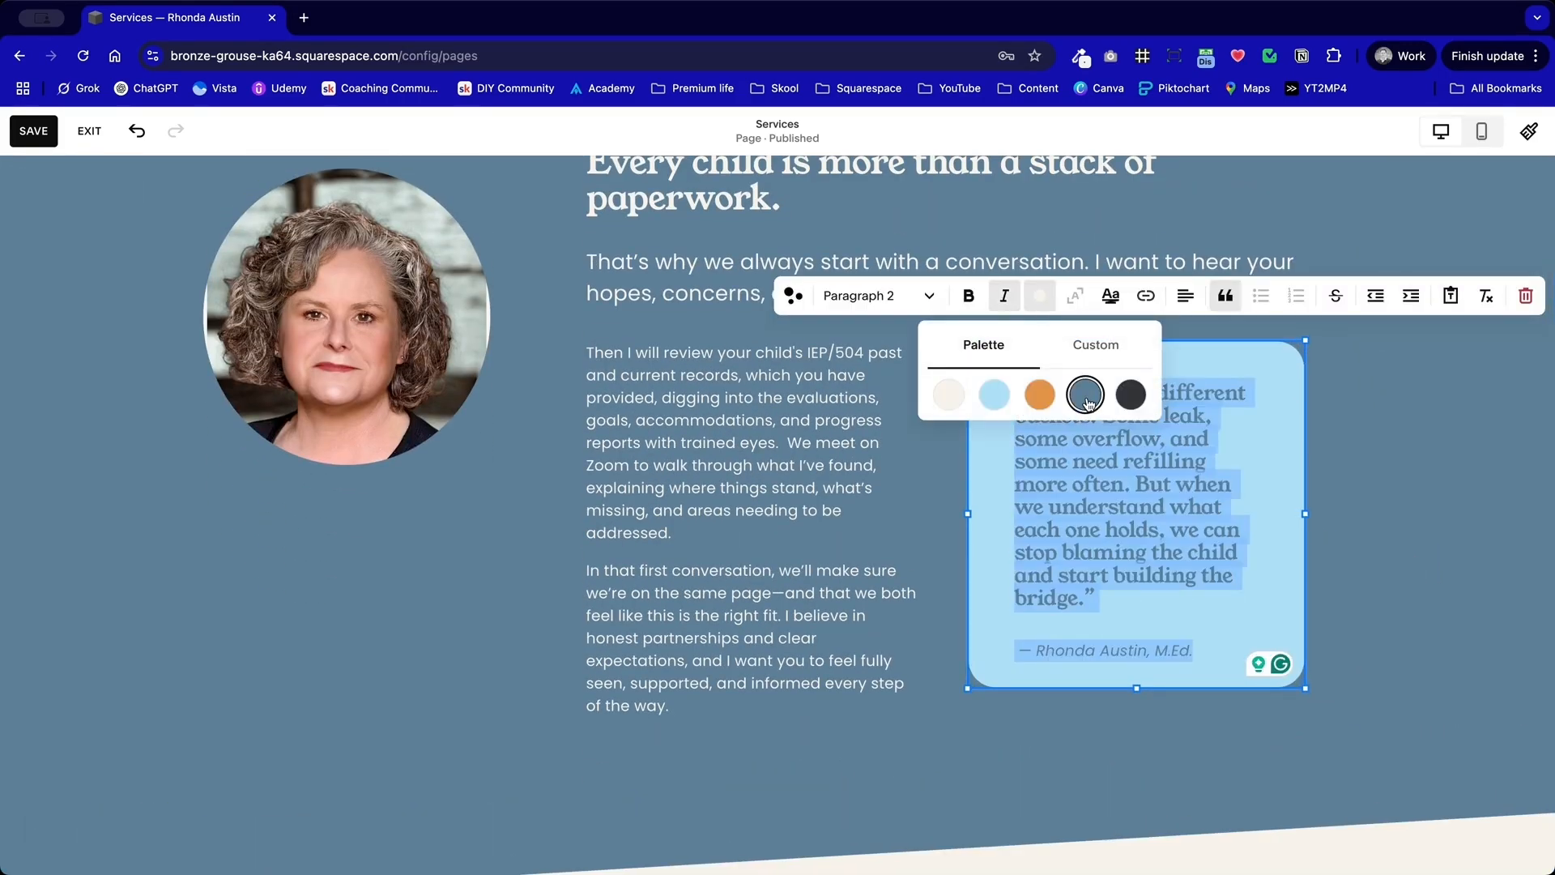
pyautogui.click(1349, 451)
# Step: Try a darker custom blue for all the text in the light blue quote card
pyautogui.click(1174, 470)
pyautogui.hotkey('ctrl', 'a')
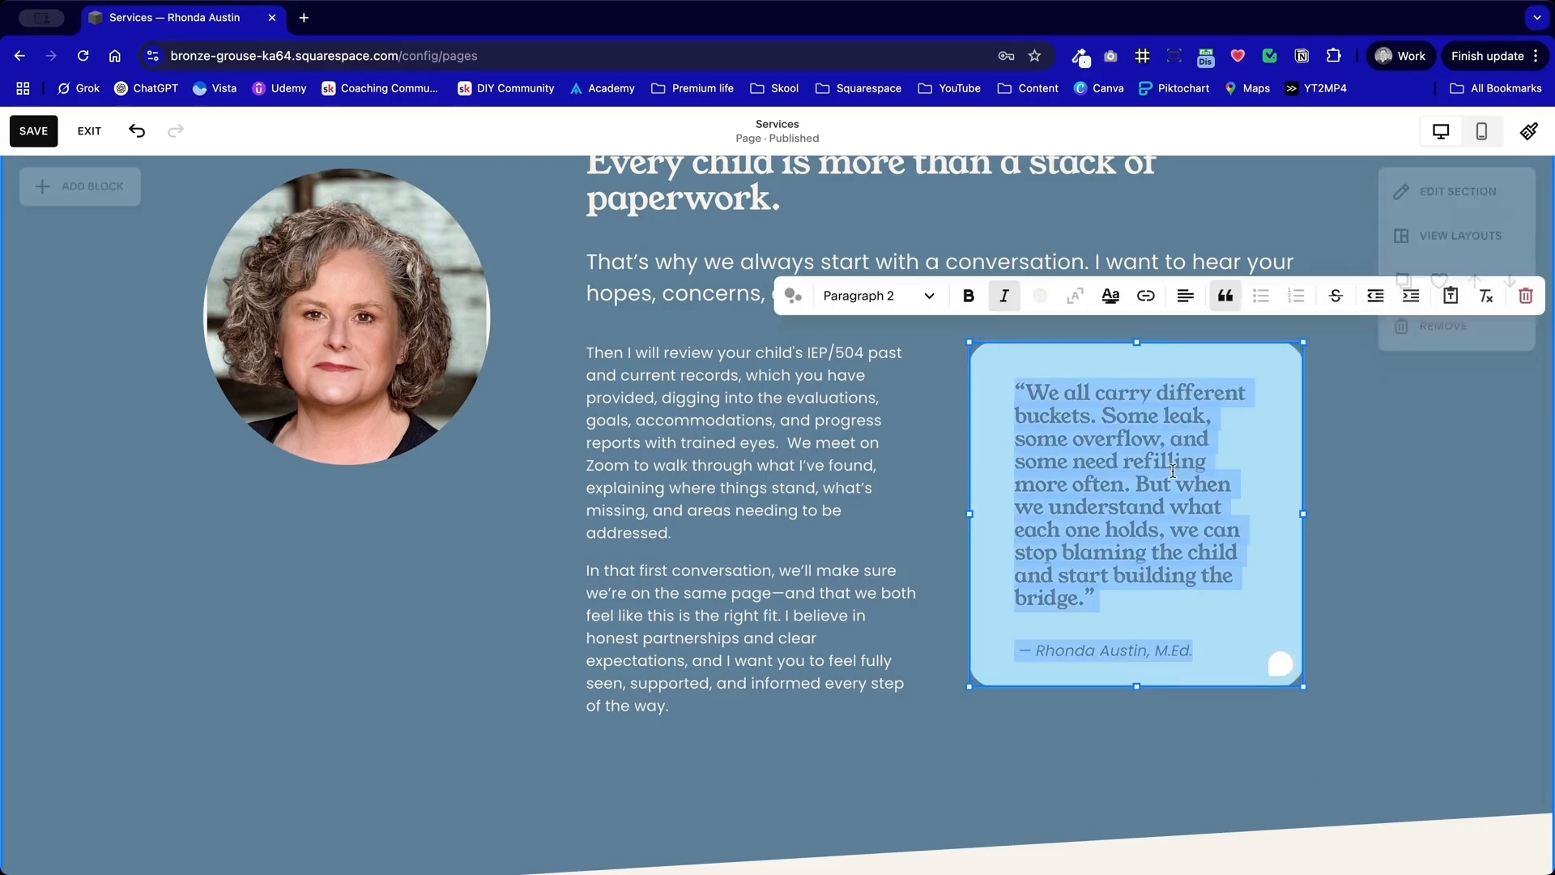
pyautogui.click(1042, 298)
pyautogui.click(1082, 400)
pyautogui.click(1097, 346)
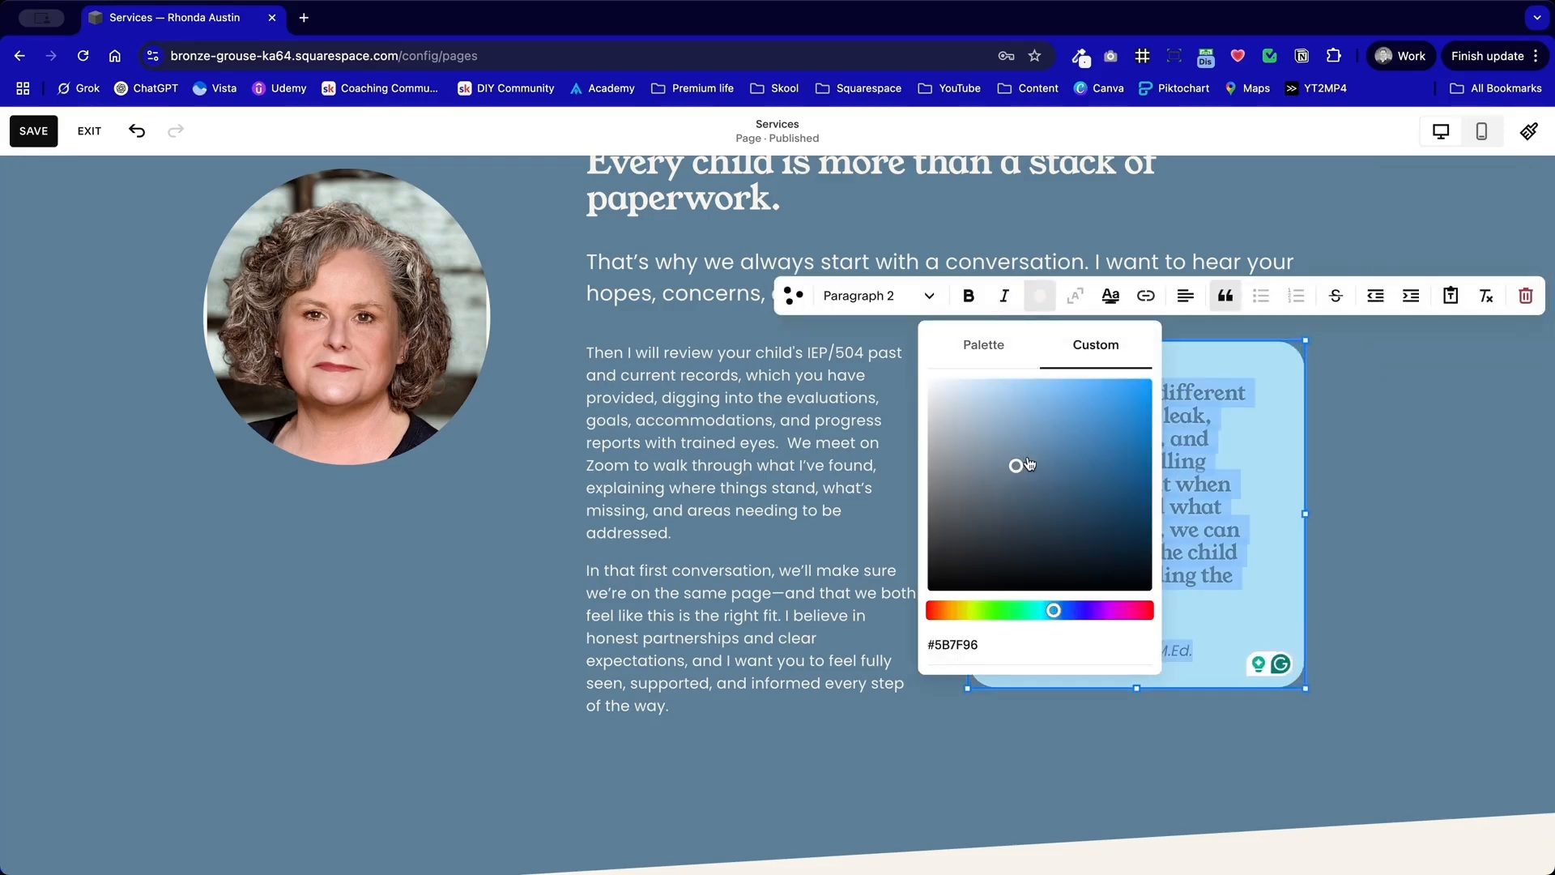
pyautogui.click(1025, 481)
pyautogui.click(1026, 481)
pyautogui.moveTo(988, 647); pyautogui.dragTo(875, 647)
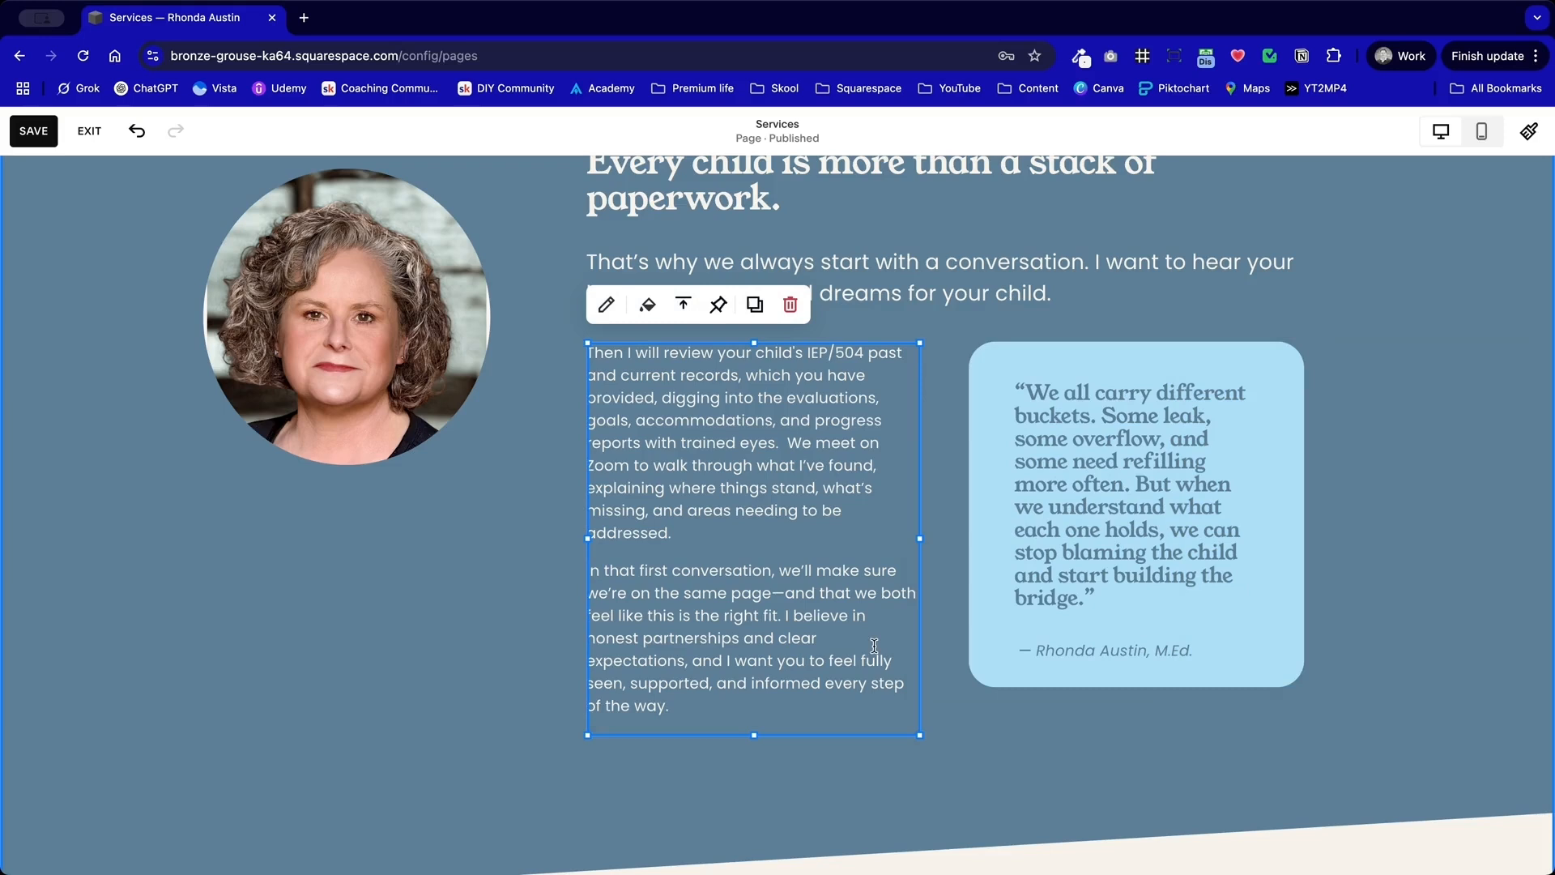
pyautogui.click(1426, 504)
# Step: Set all the text in the quote card to the custom dark blue #3A617A
pyautogui.click(1264, 519)
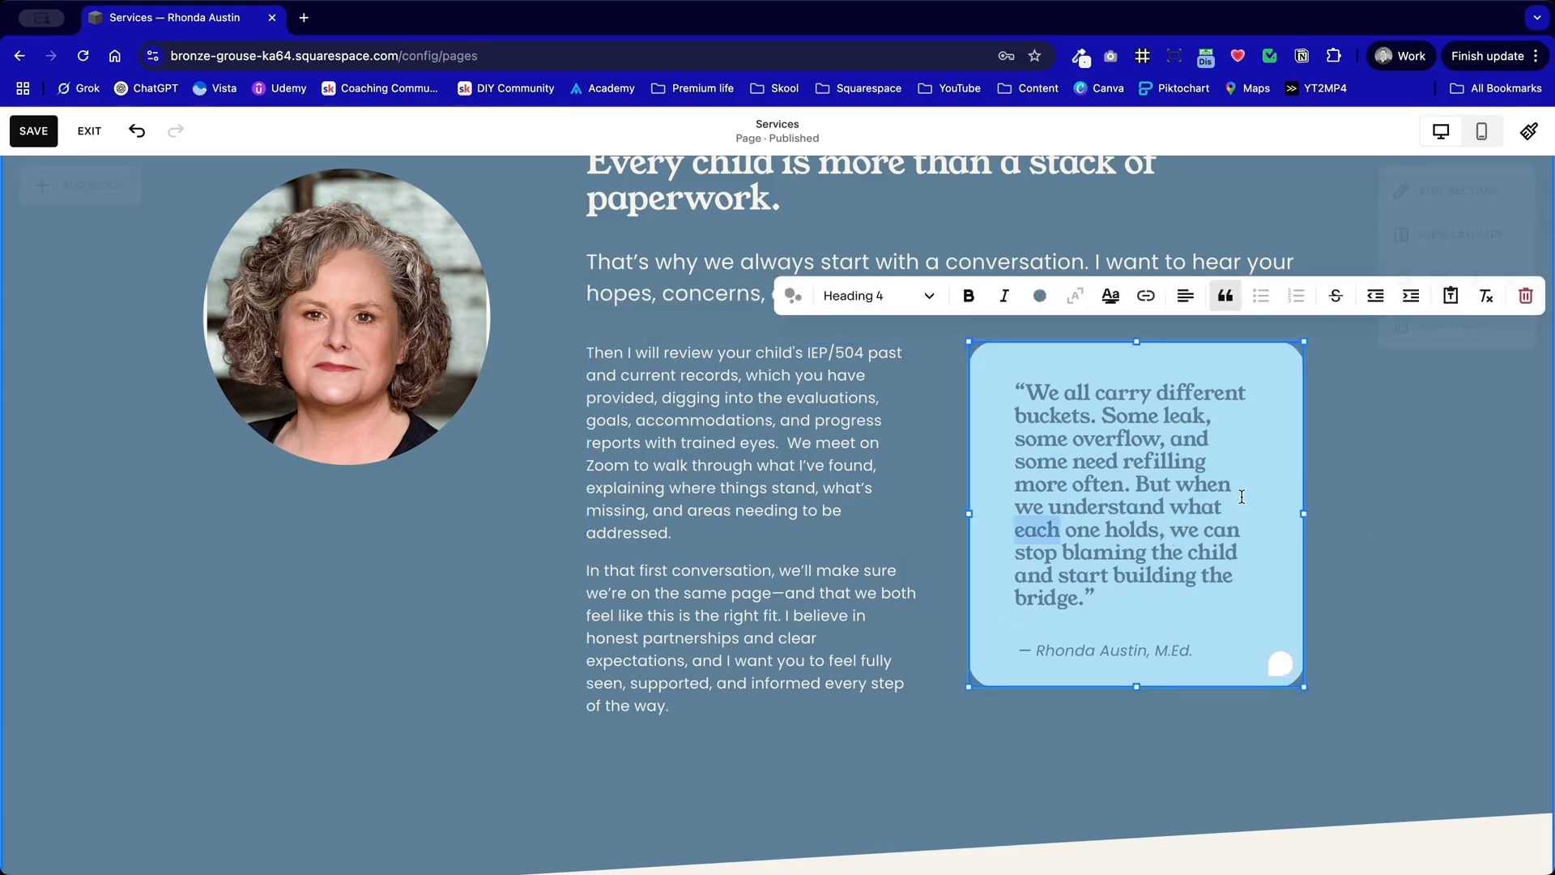
pyautogui.press('super+a')
pyautogui.click(1040, 297)
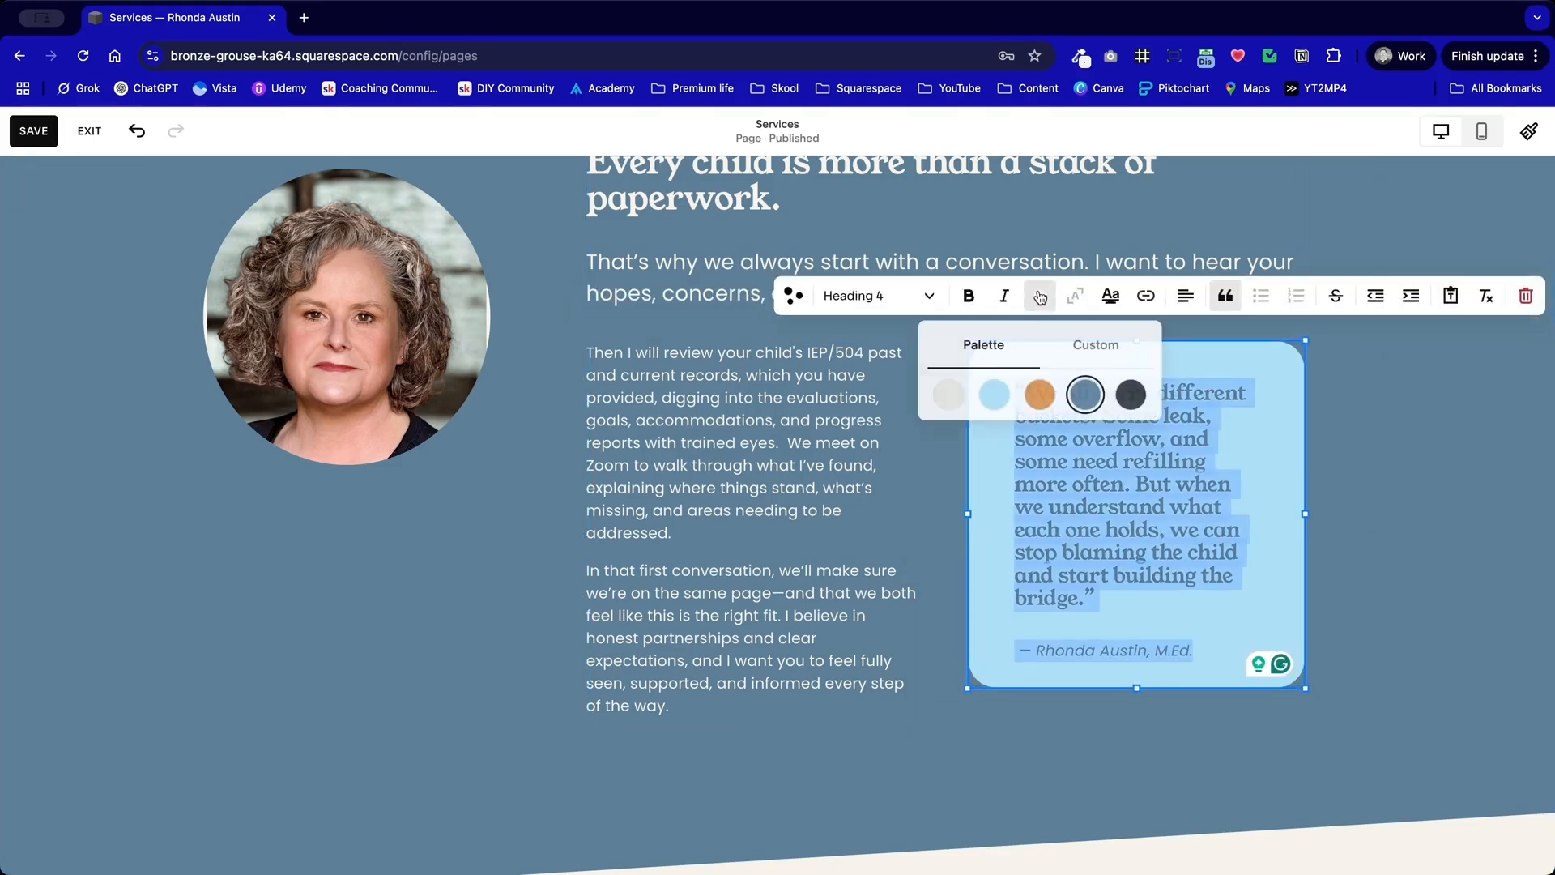
pyautogui.click(1096, 345)
pyautogui.moveTo(1050, 510); pyautogui.dragTo(1028, 486)
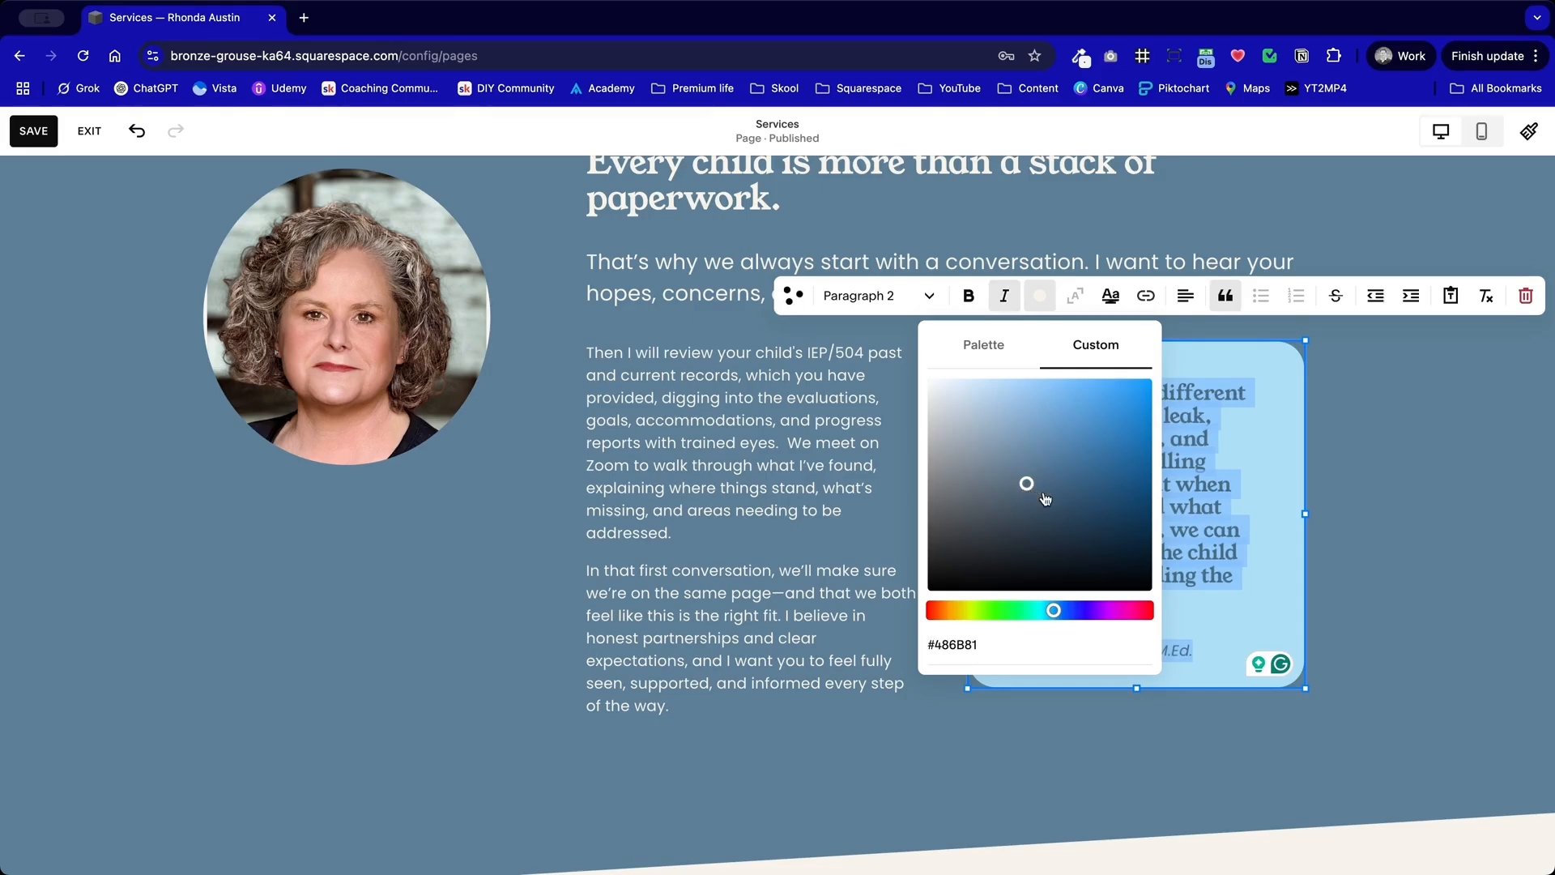
pyautogui.click(1048, 497)
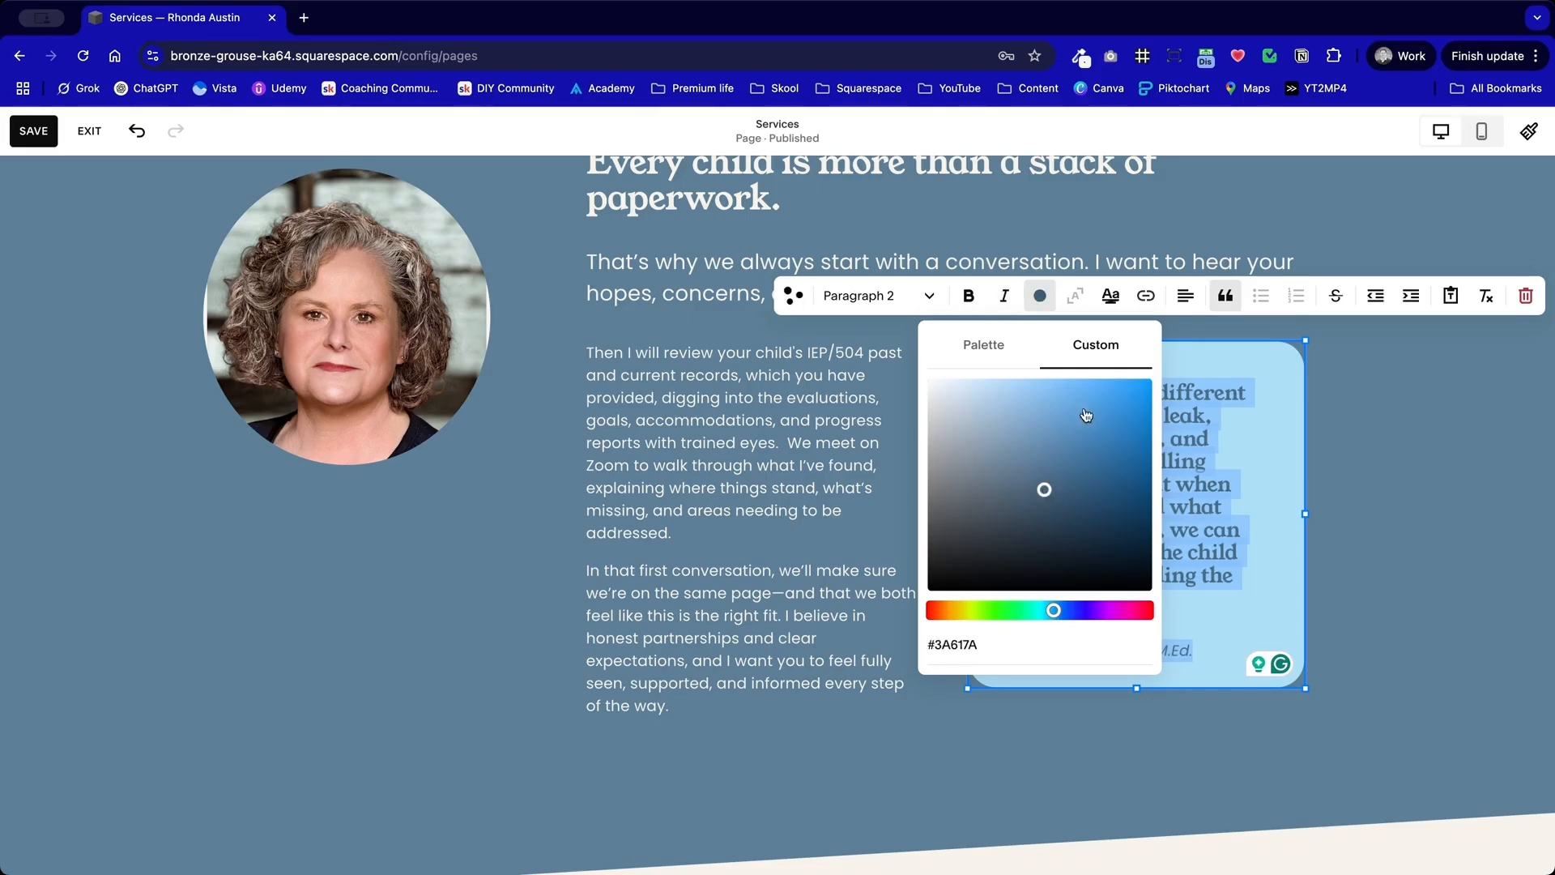
pyautogui.click(1351, 406)
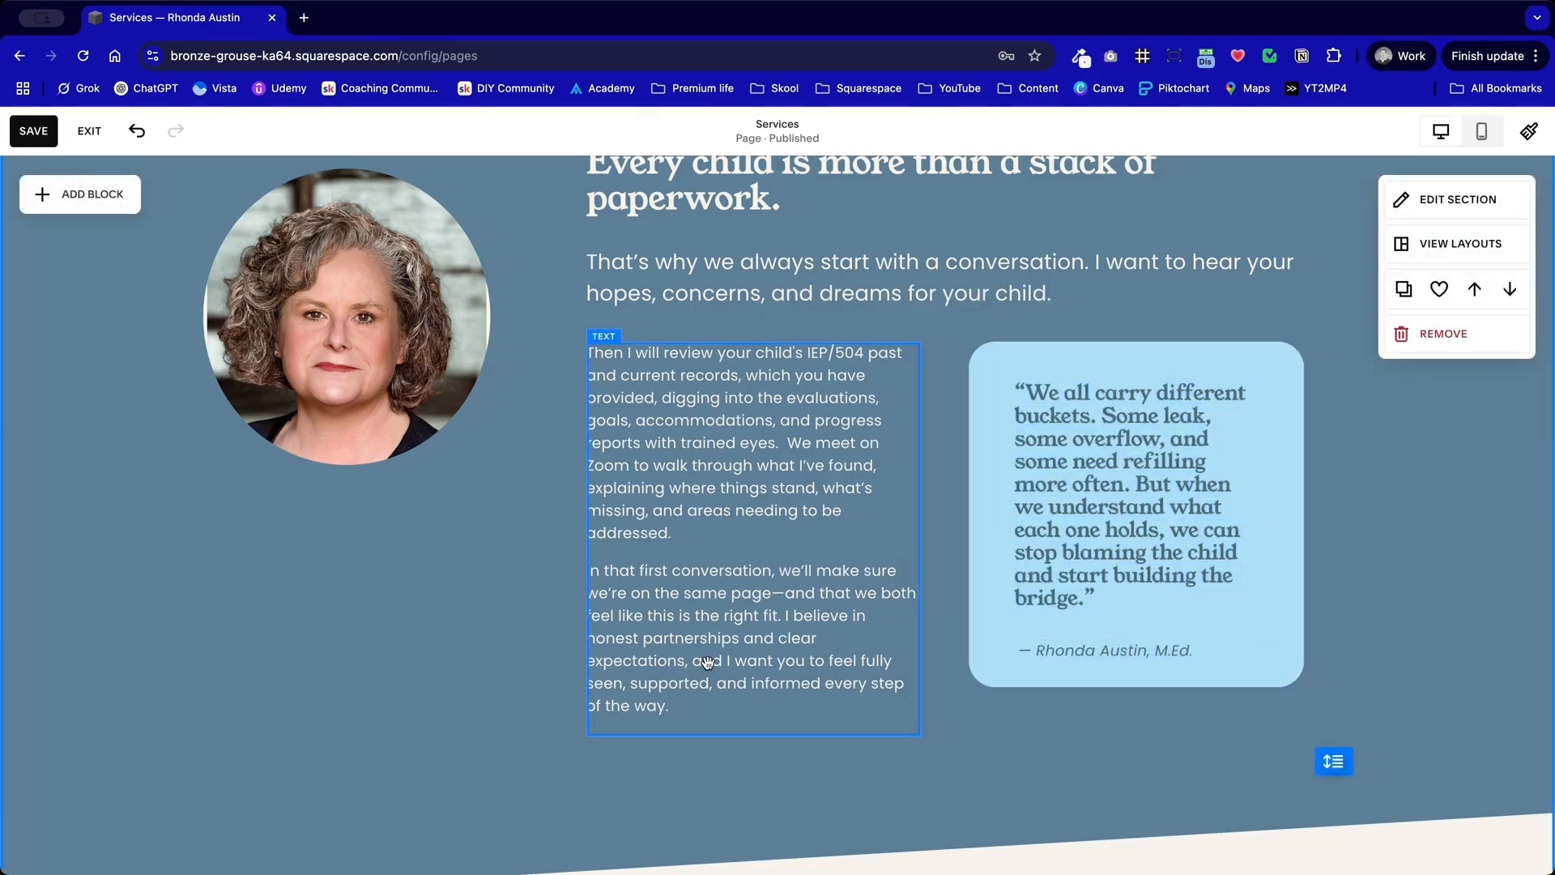
# Step: Start replacing the circular portrait with a stock image and search the stock images for "child studying"
pyautogui.scroll(4, 399, 632)
pyautogui.scroll(-3, 400, 629)
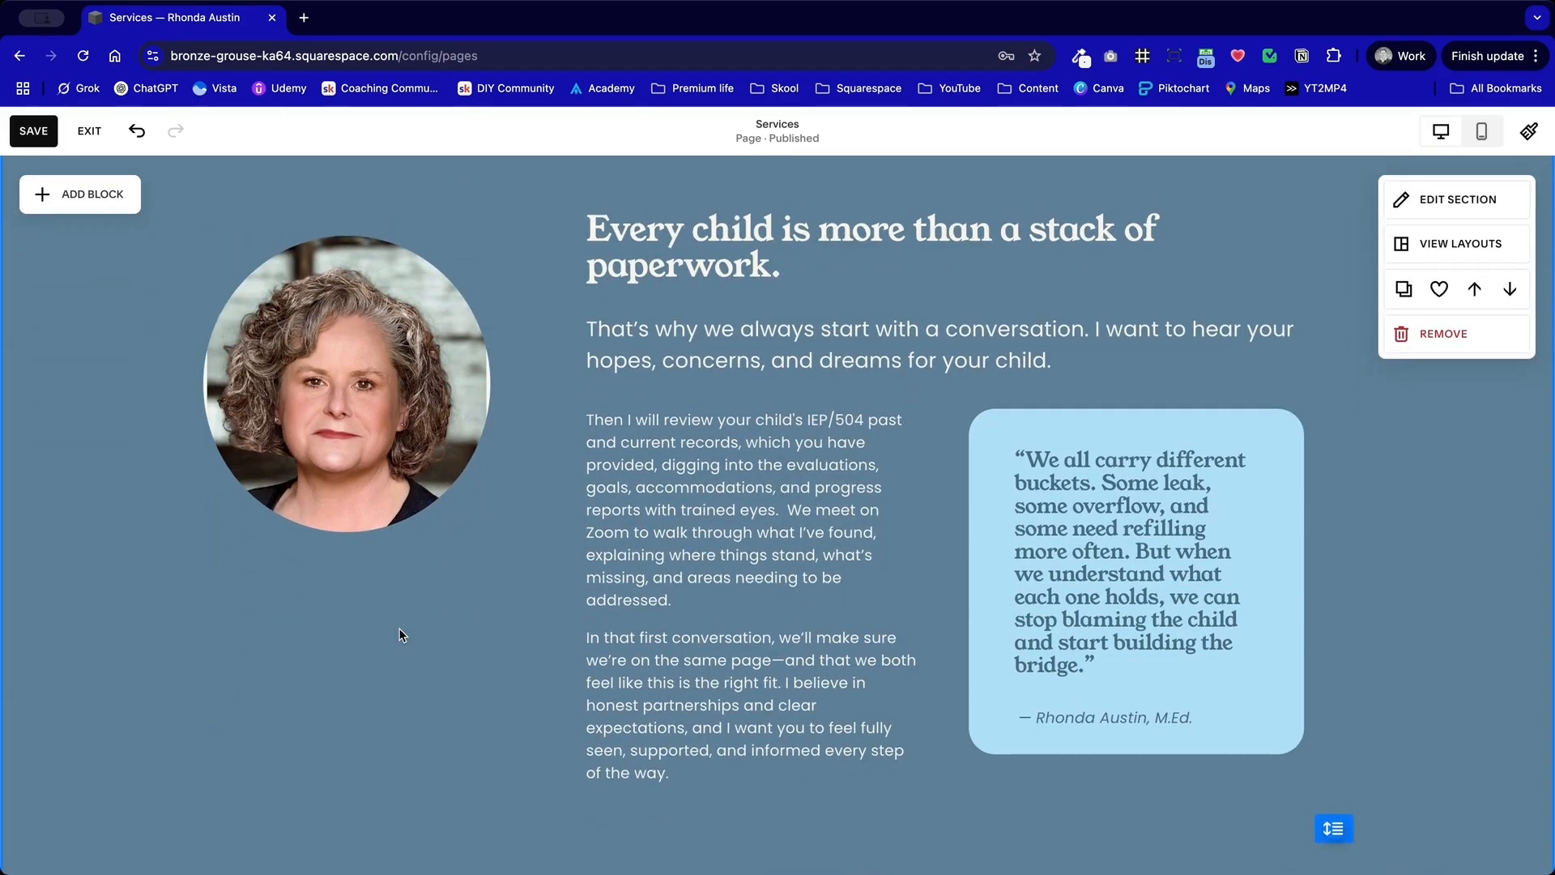
pyautogui.scroll(6, 400, 635)
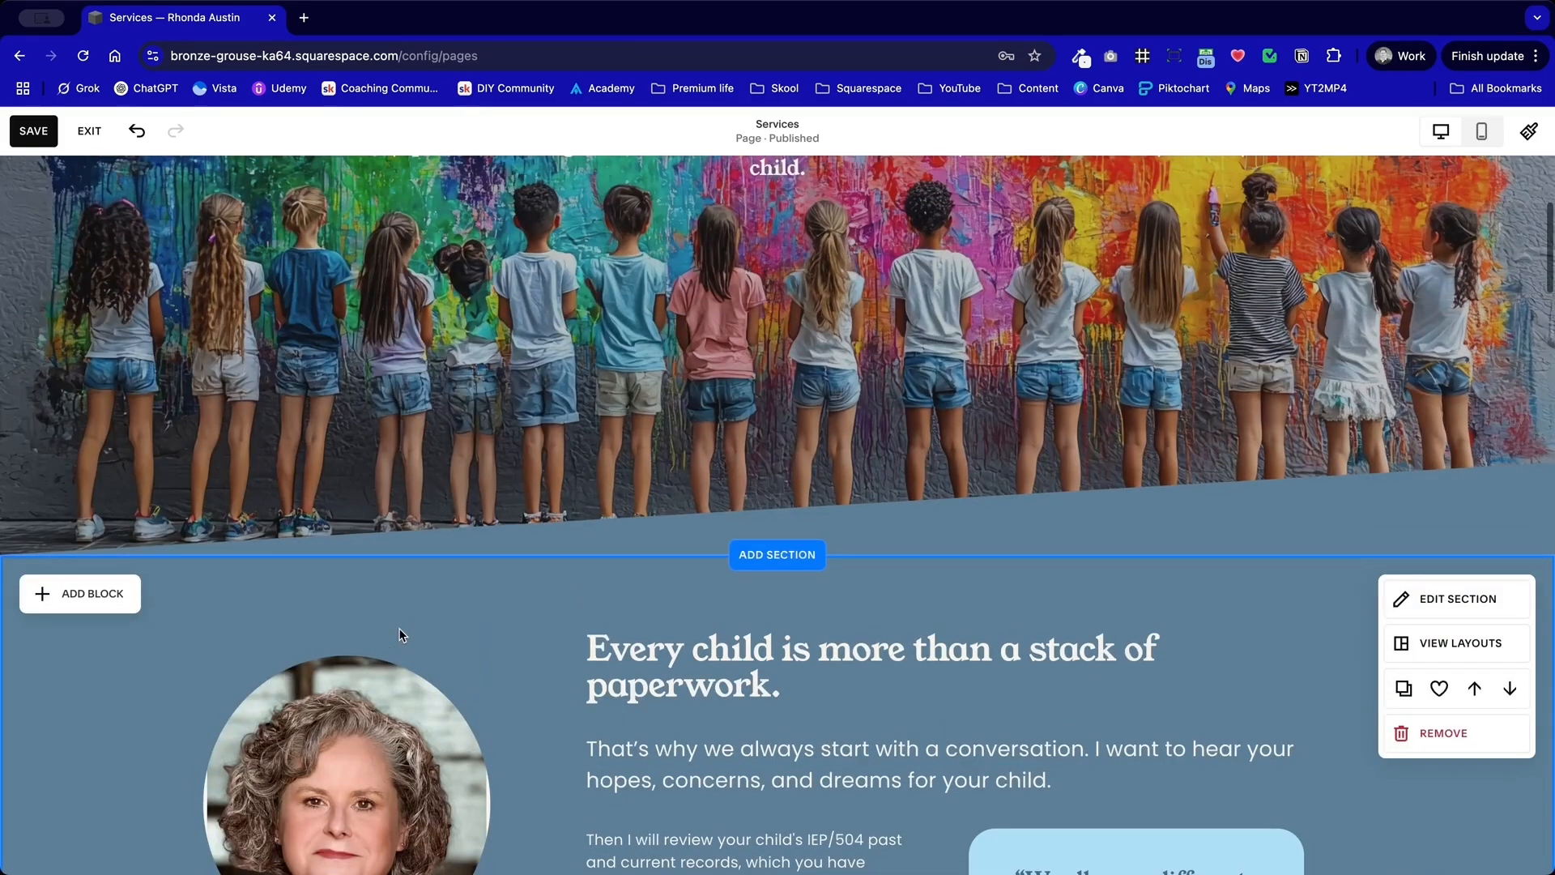
pyautogui.scroll(5, 399, 634)
pyautogui.scroll(-11, 400, 635)
pyautogui.scroll(-1, 400, 635)
pyautogui.scroll(4, 399, 634)
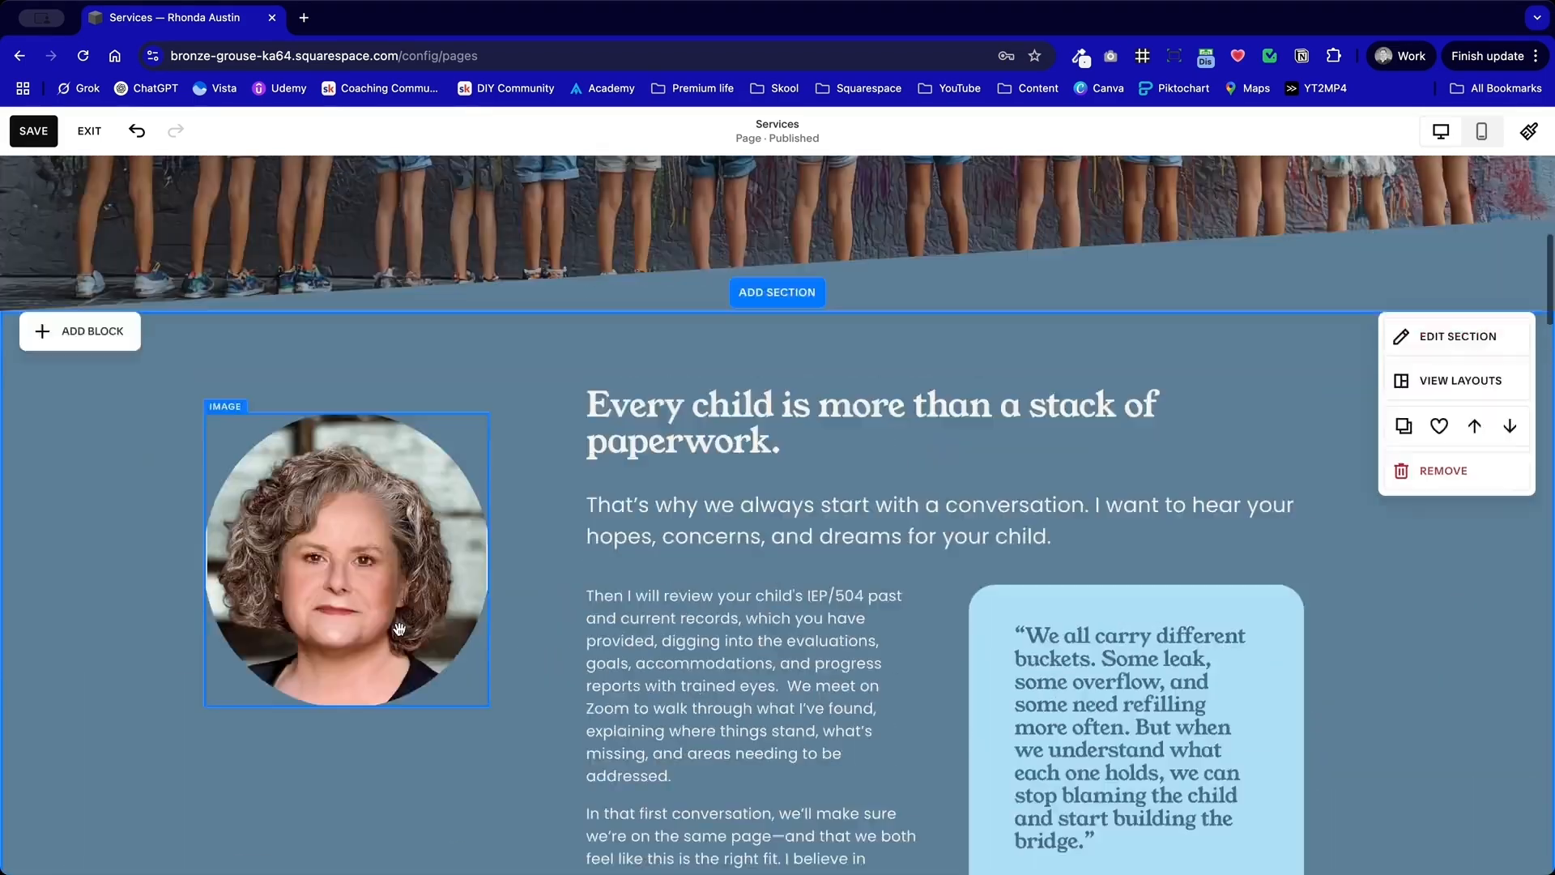
pyautogui.doubleClick(375, 577)
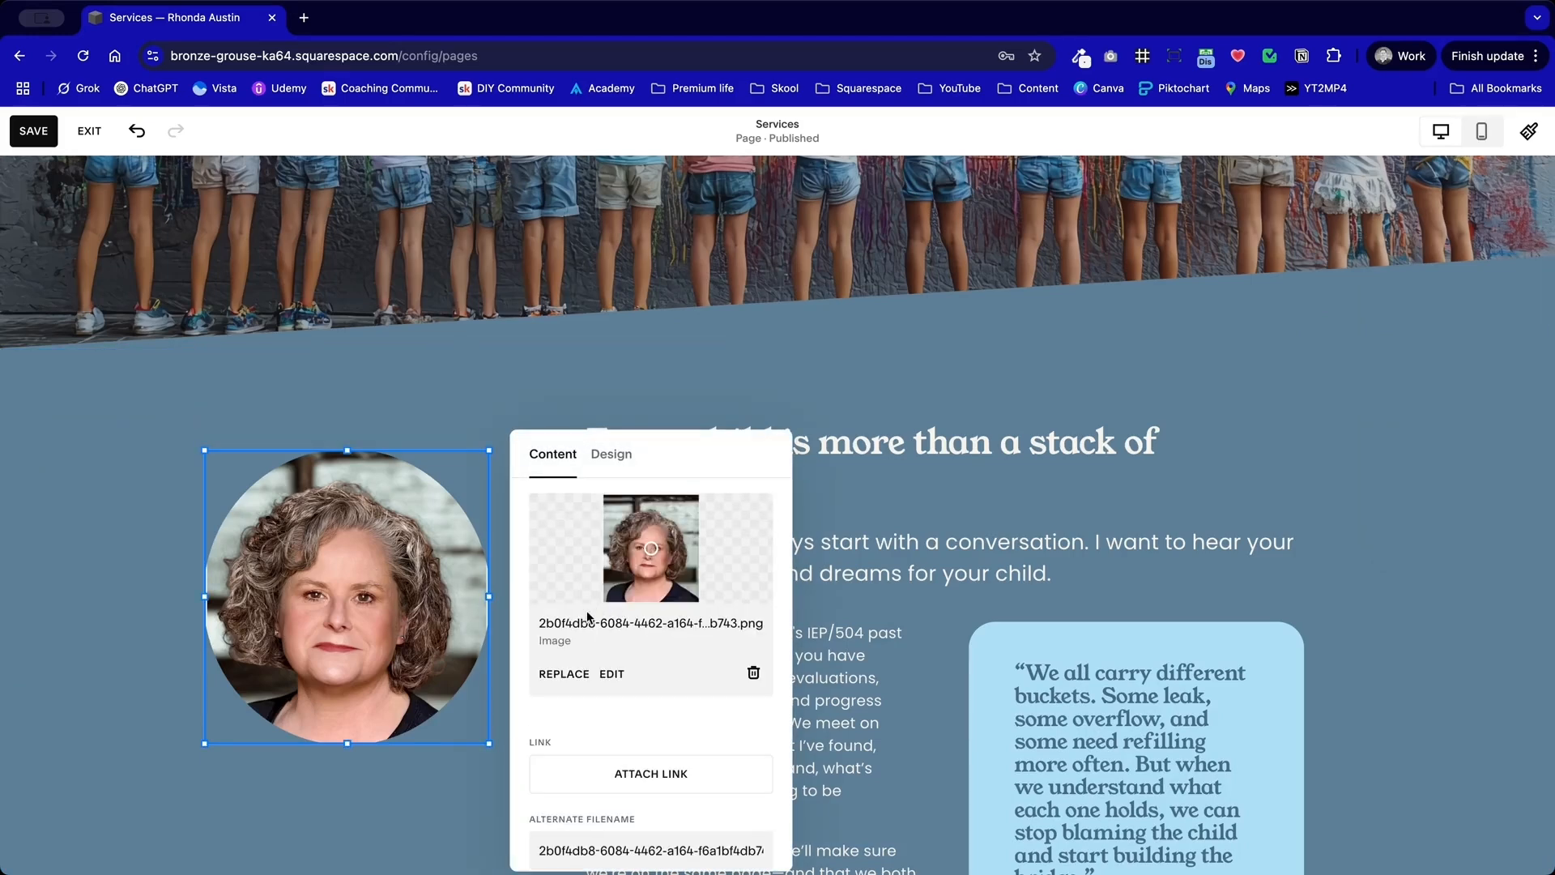
pyautogui.click(577, 672)
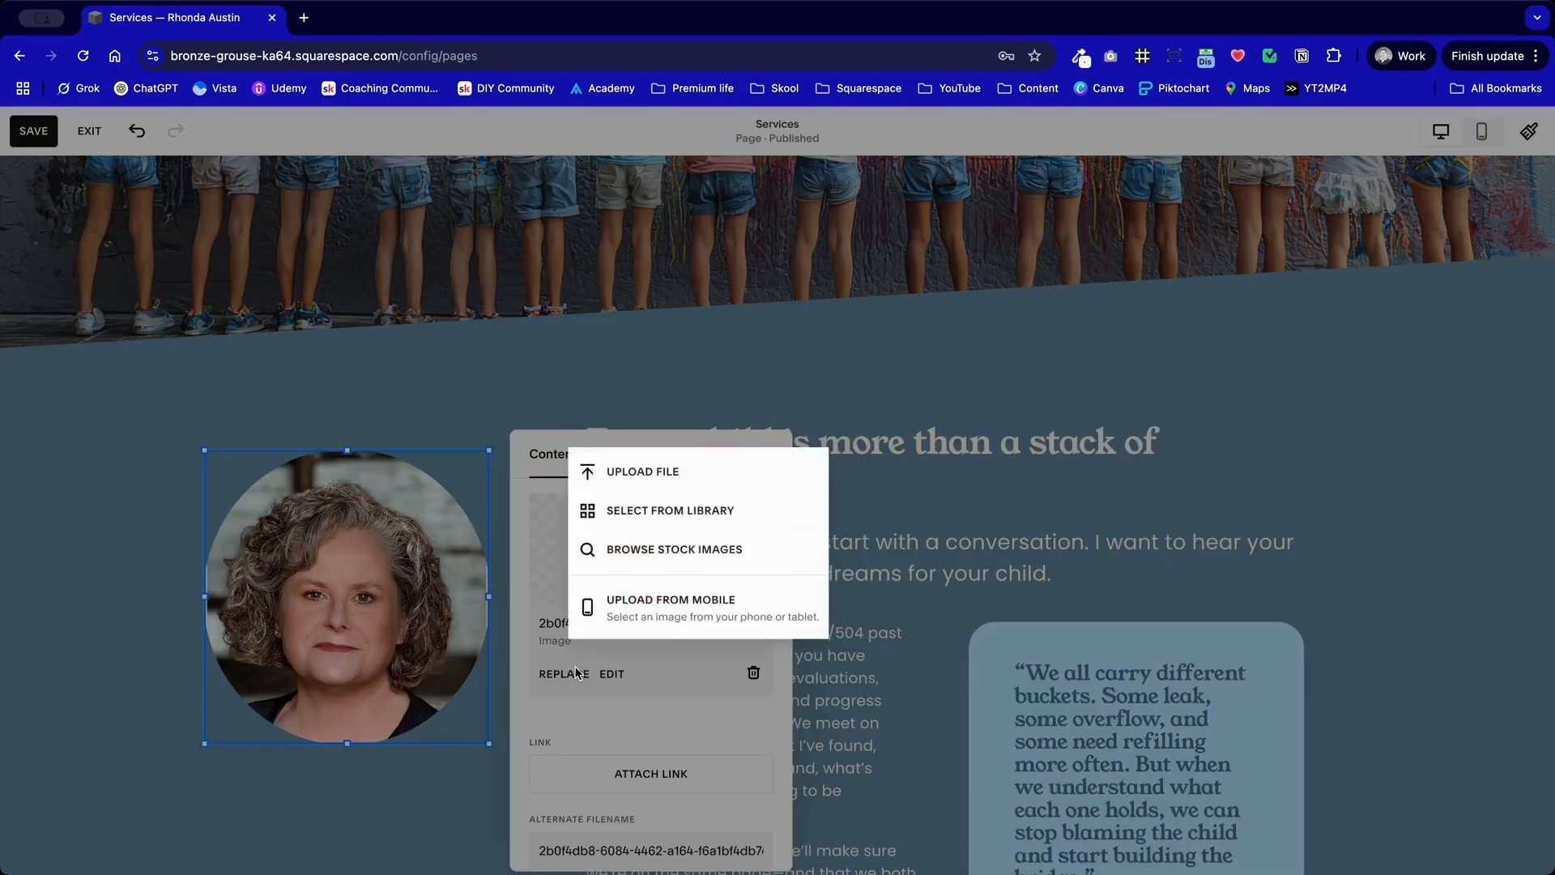
pyautogui.click(721, 558)
pyautogui.click(590, 303)
pyautogui.write('child studying')
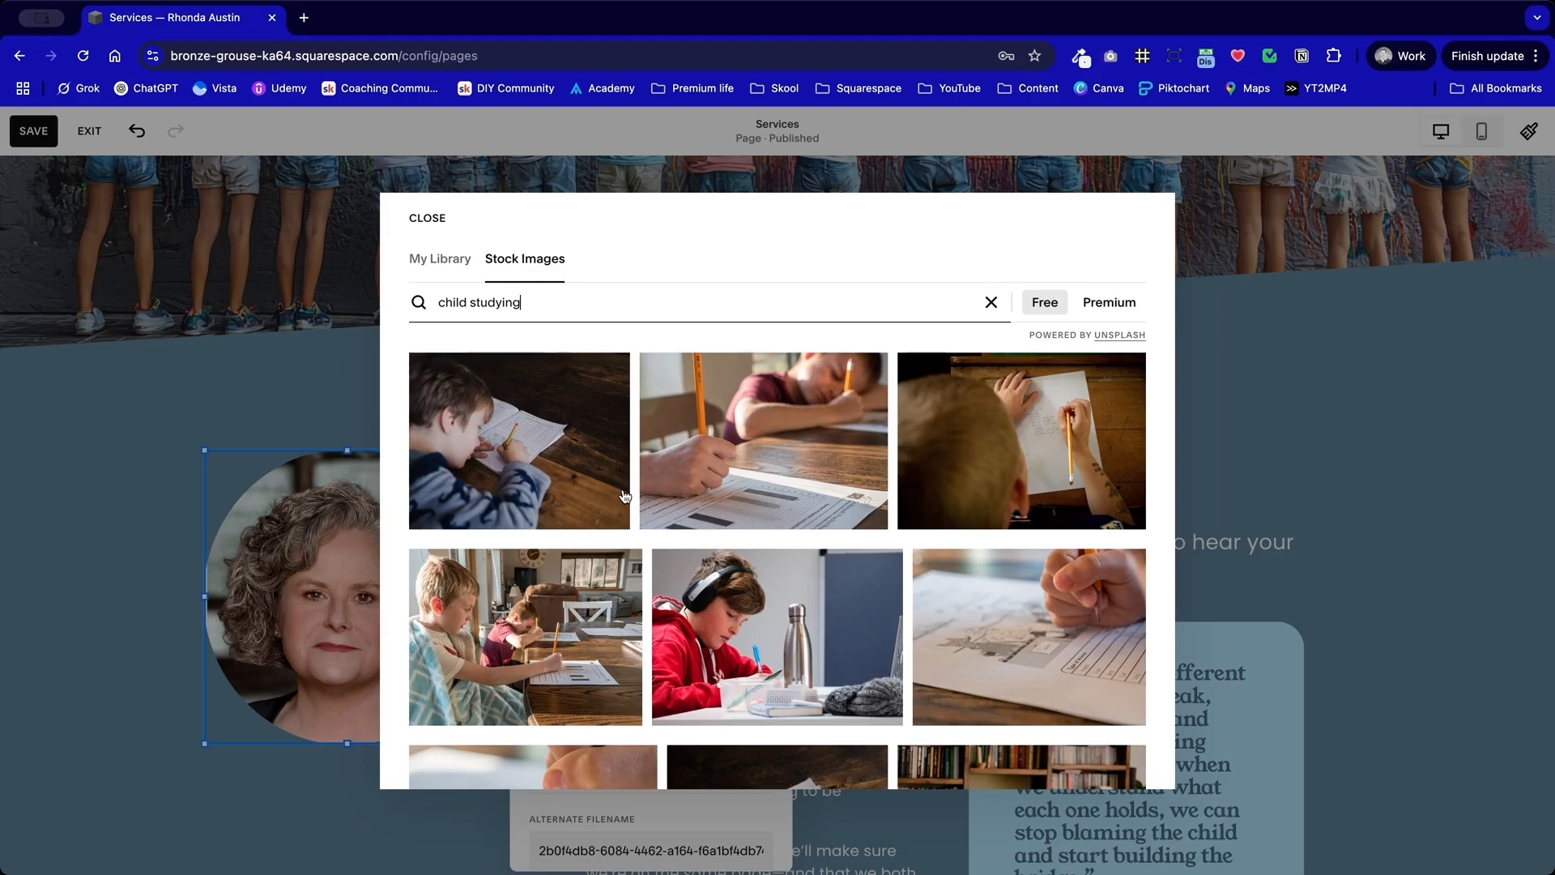
# Step: Add the photo of two boys writing at a table as the circular image and shift its focal point toward the nearer boy
pyautogui.scroll(-5, 779, 648)
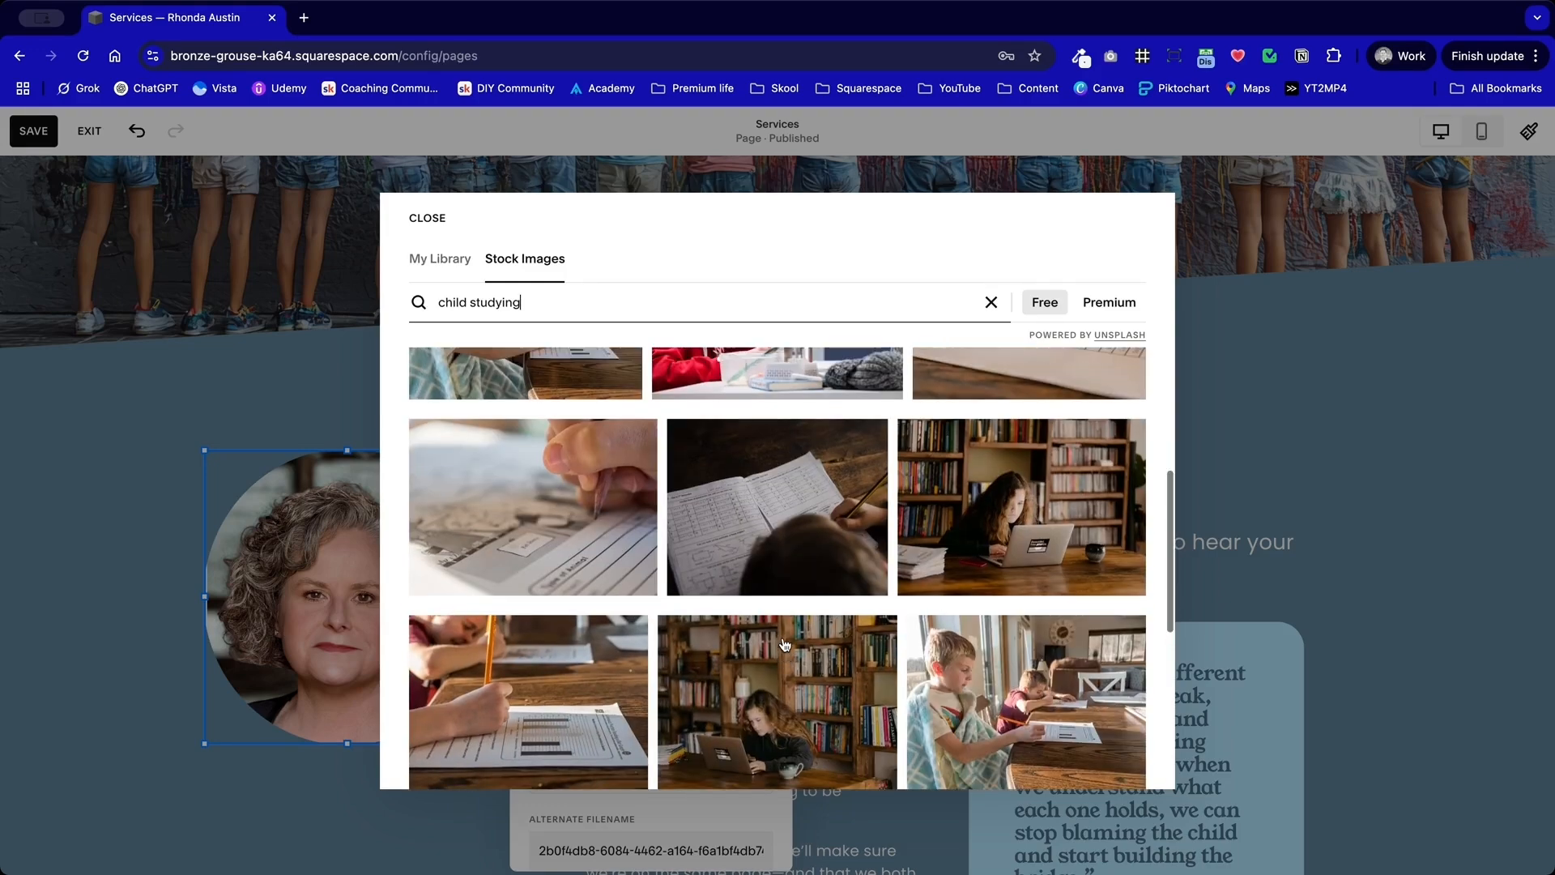
pyautogui.scroll(5, 784, 644)
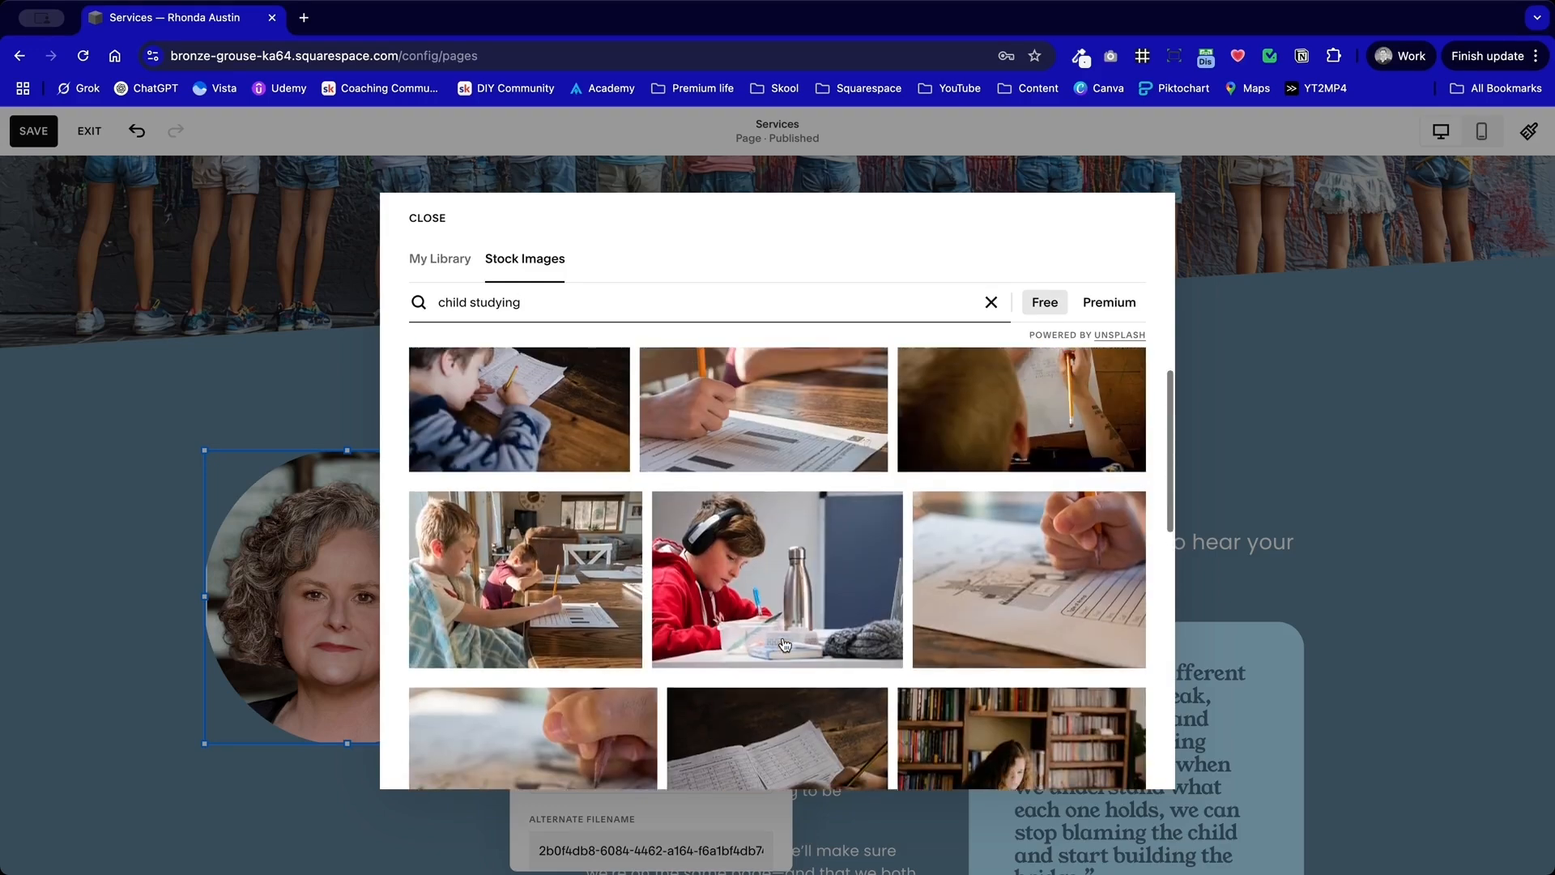
pyautogui.click(527, 650)
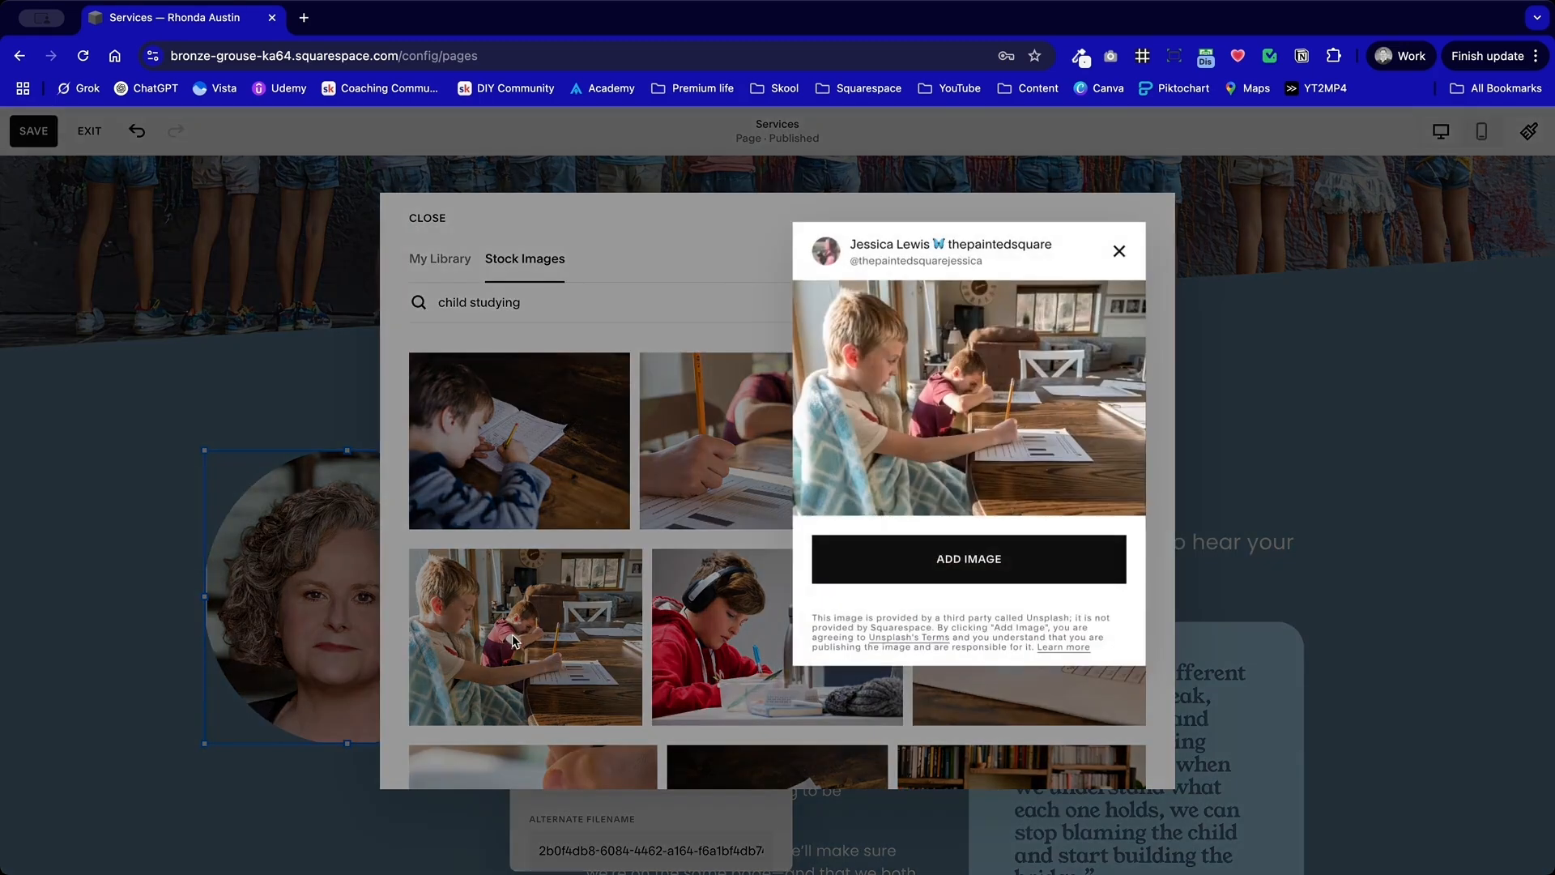
pyautogui.click(976, 551)
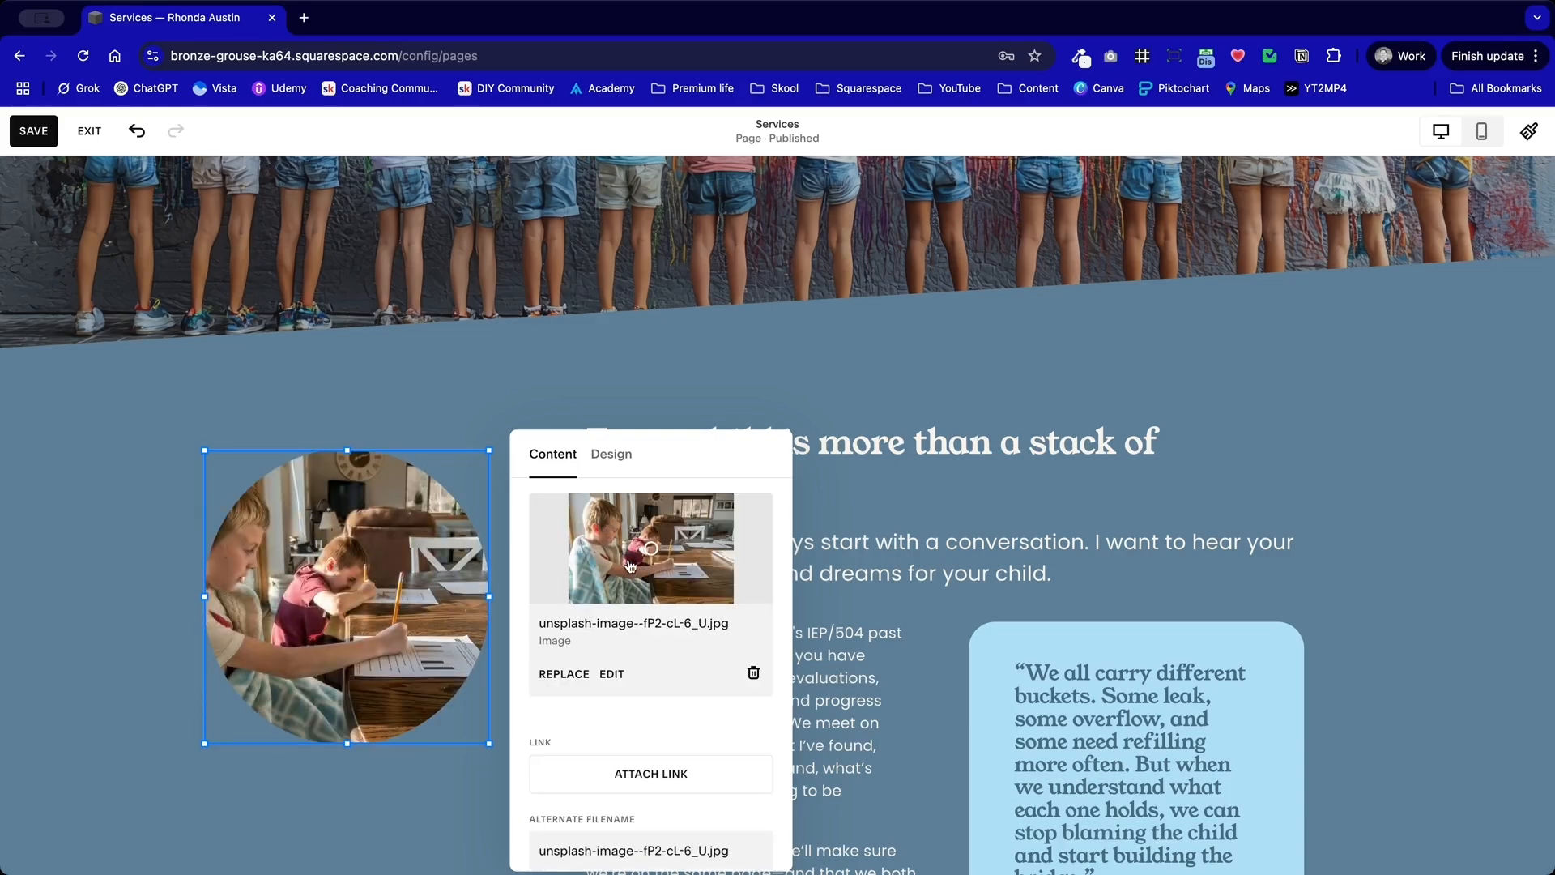
pyautogui.moveTo(650, 551); pyautogui.dragTo(624, 551)
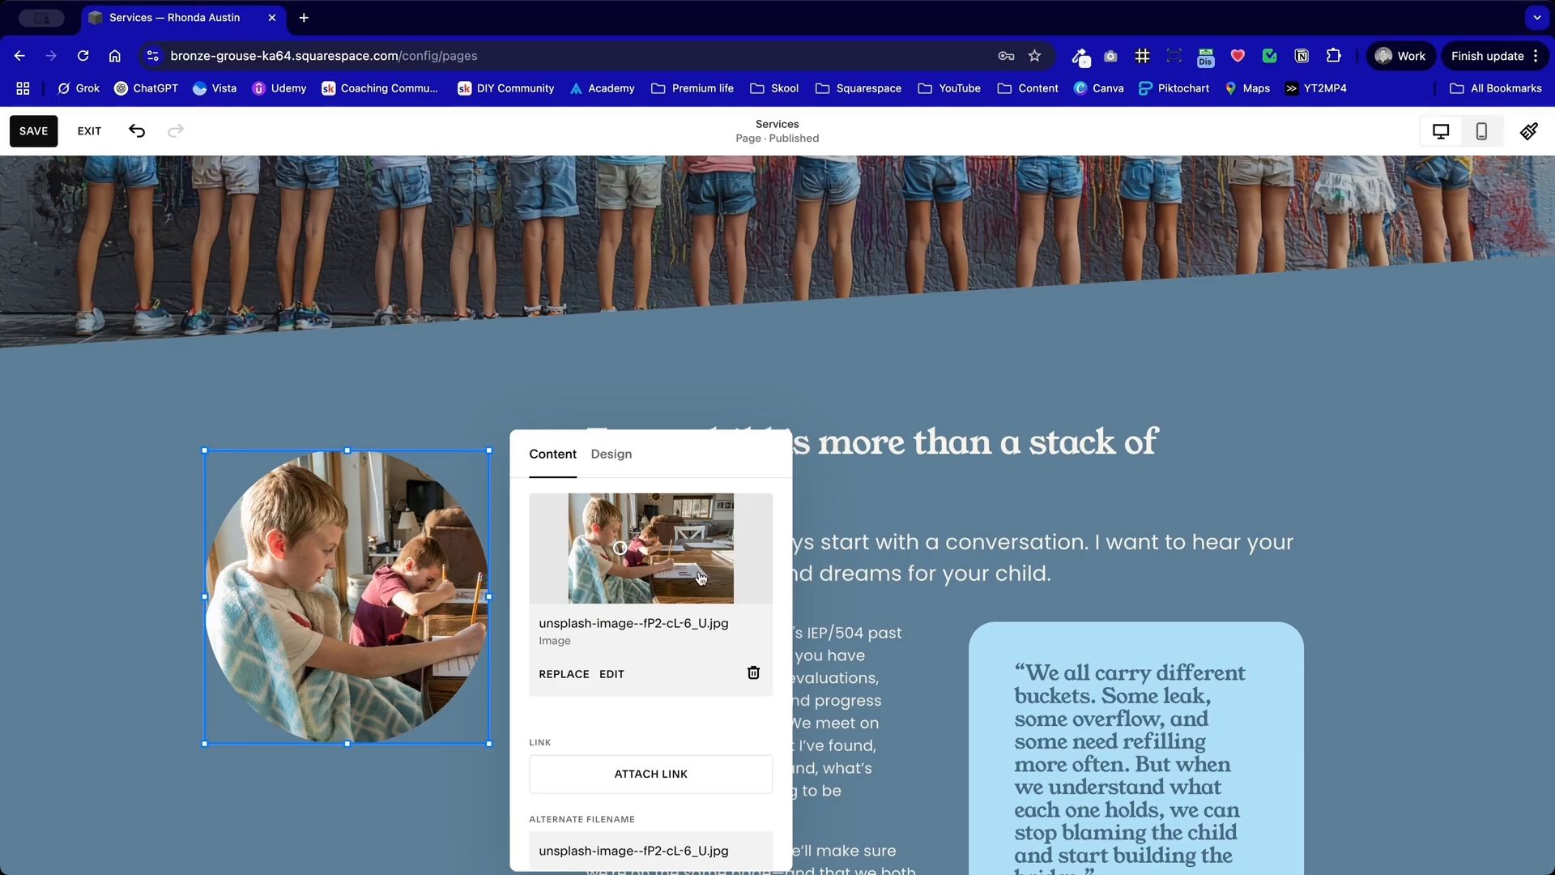
pyautogui.click(1269, 413)
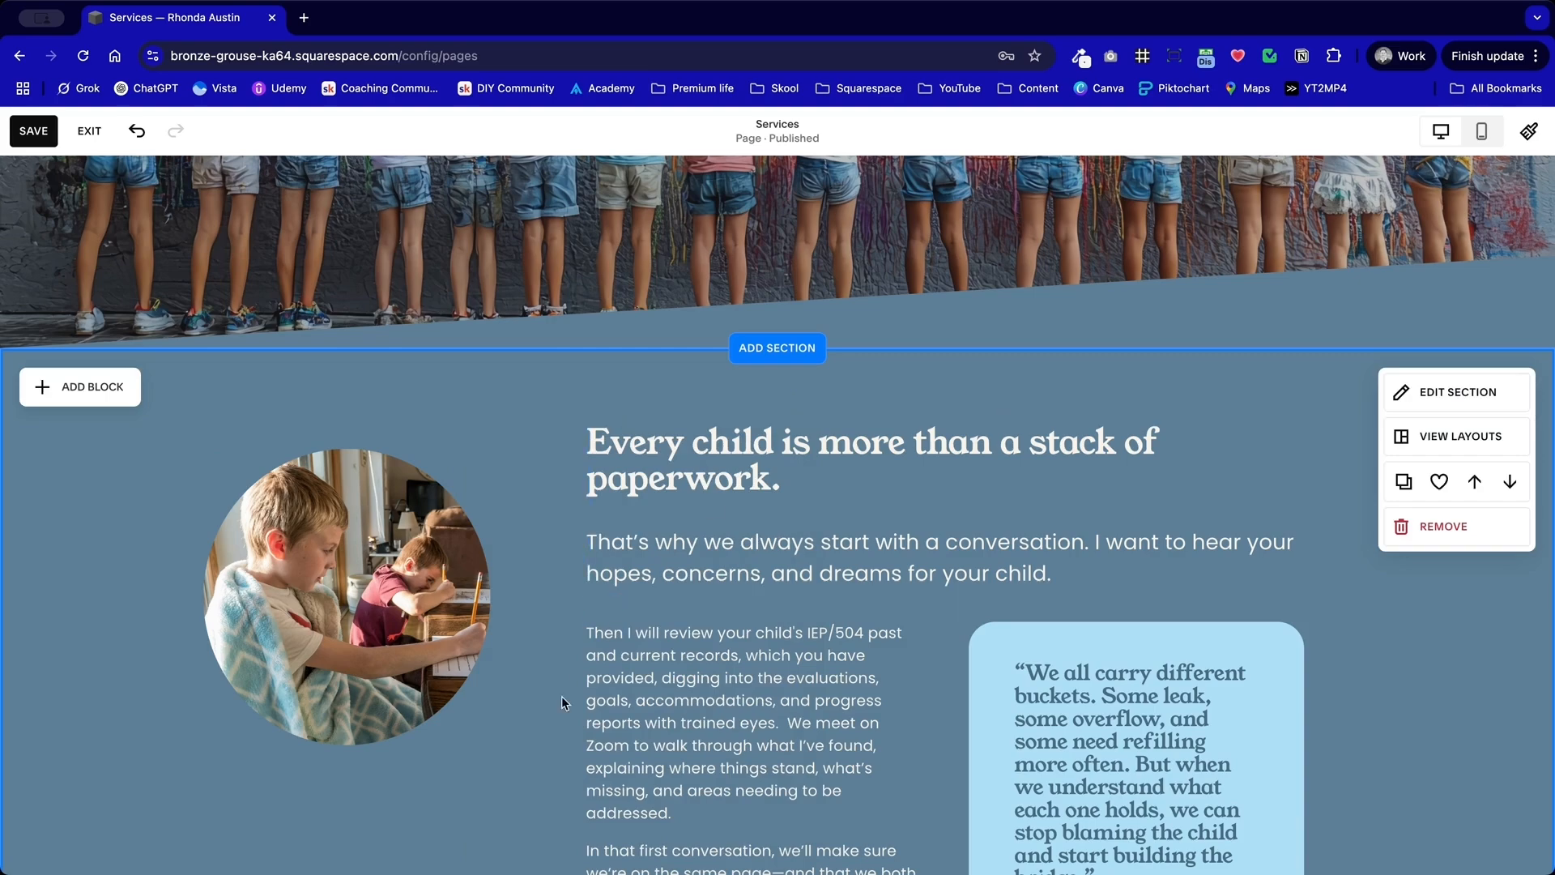
# Step: Replace the hero banner's headline with "Services" in the Heading 1 style
pyautogui.scroll(-4, 501, 770)
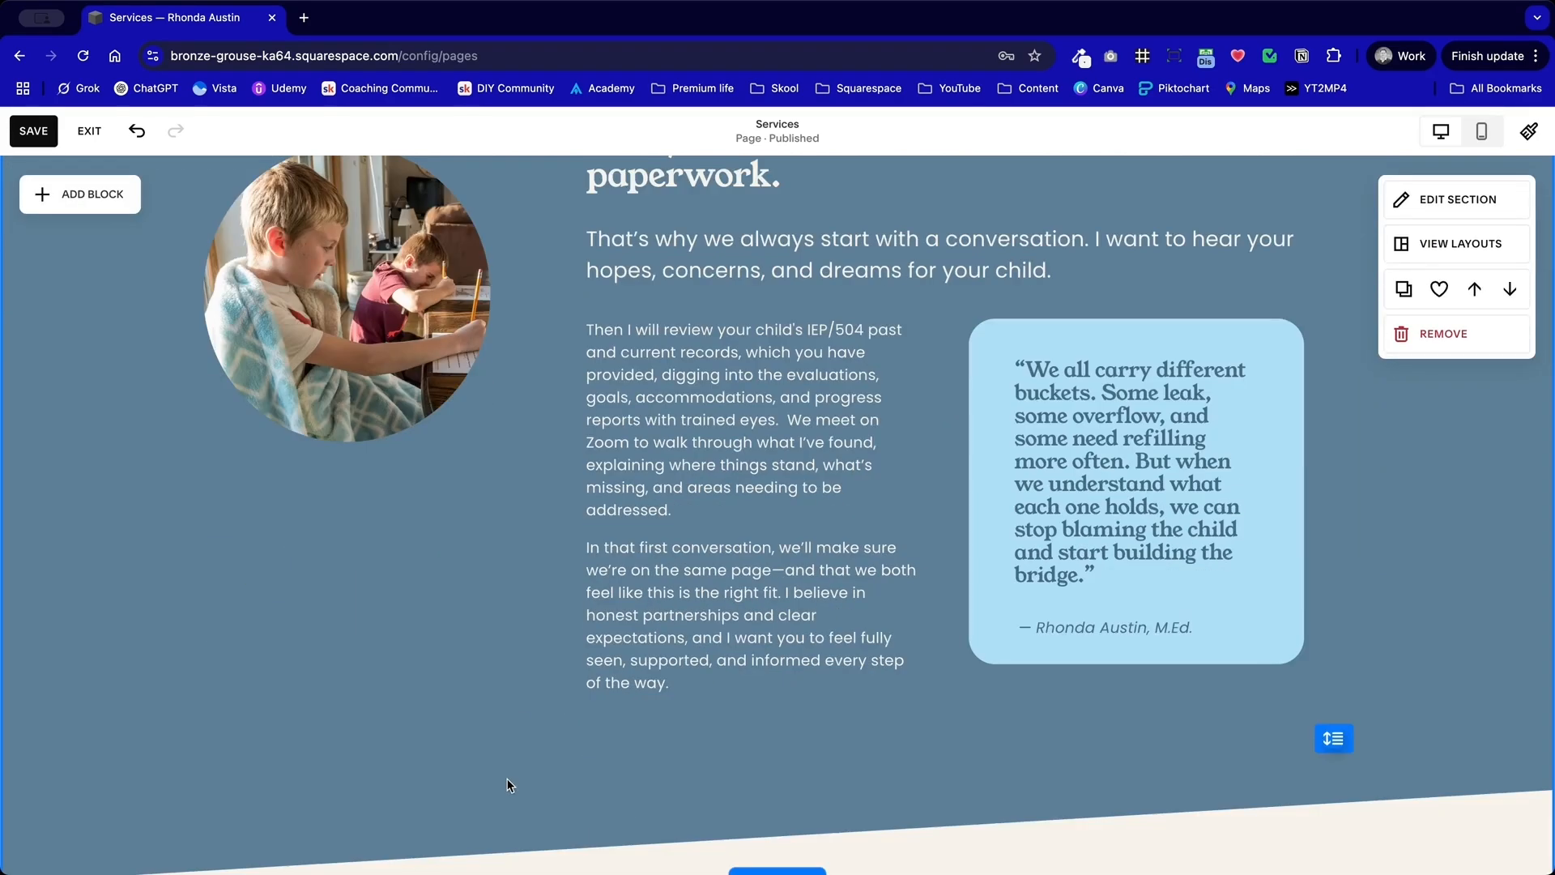
pyautogui.scroll(4, 509, 785)
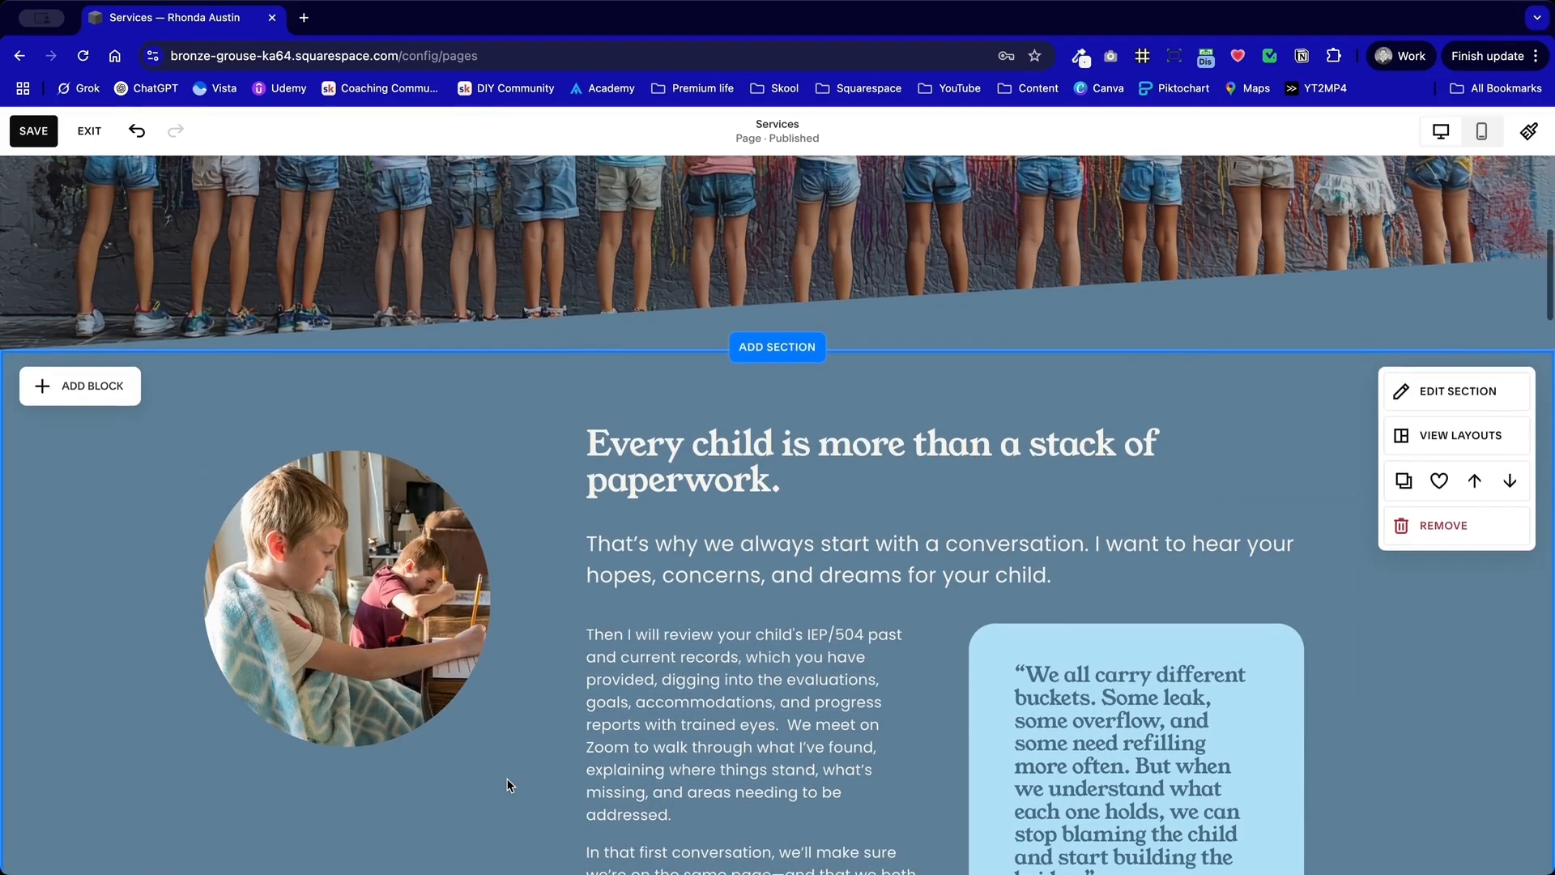
pyautogui.scroll(7, 507, 780)
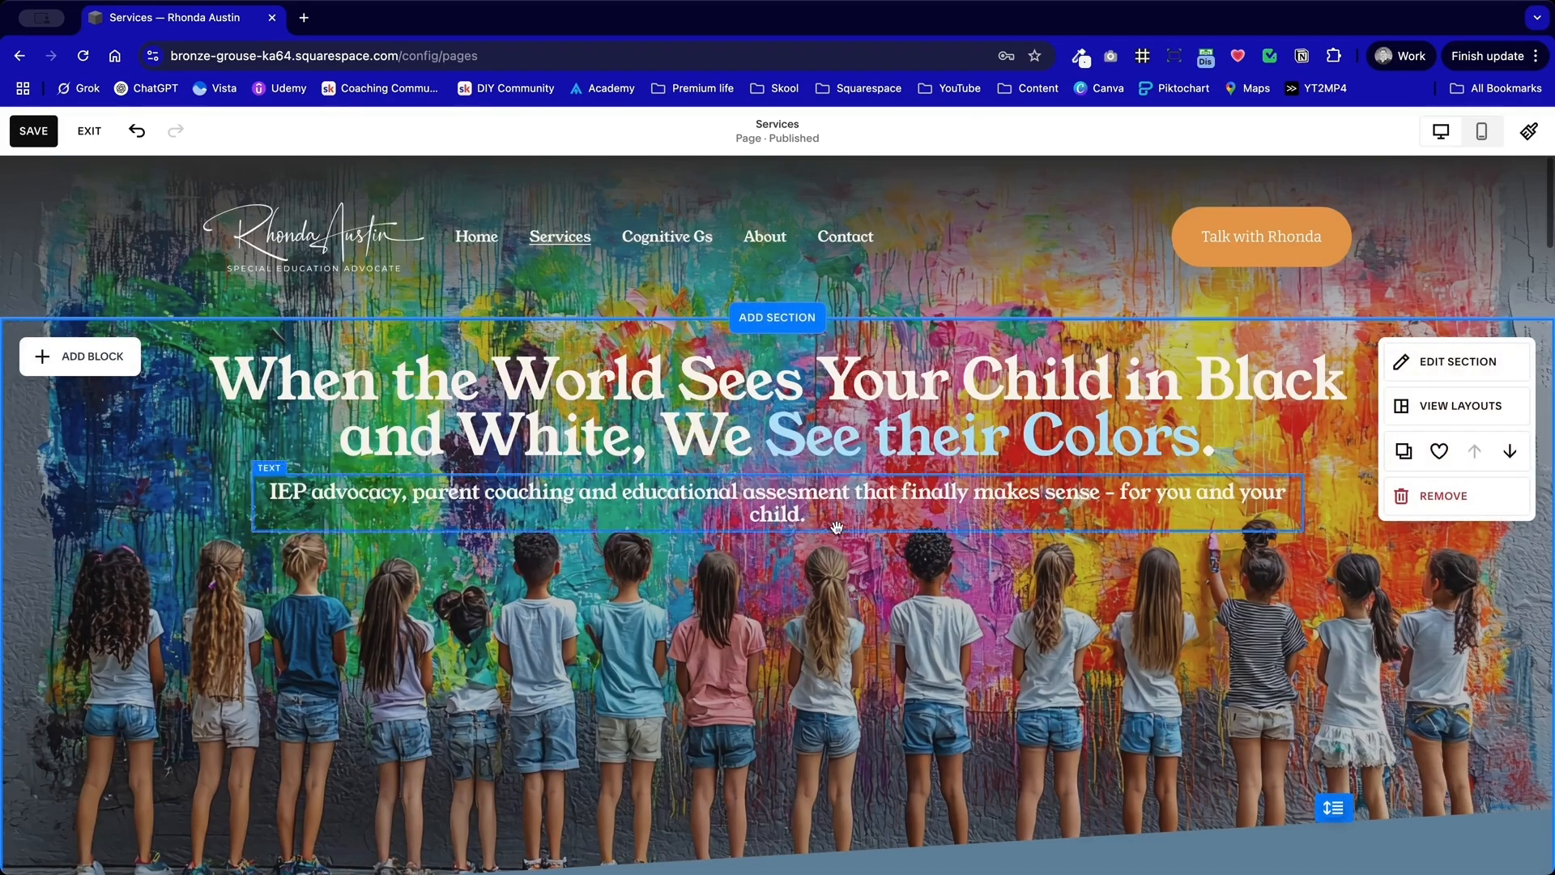
pyautogui.doubleClick(952, 433)
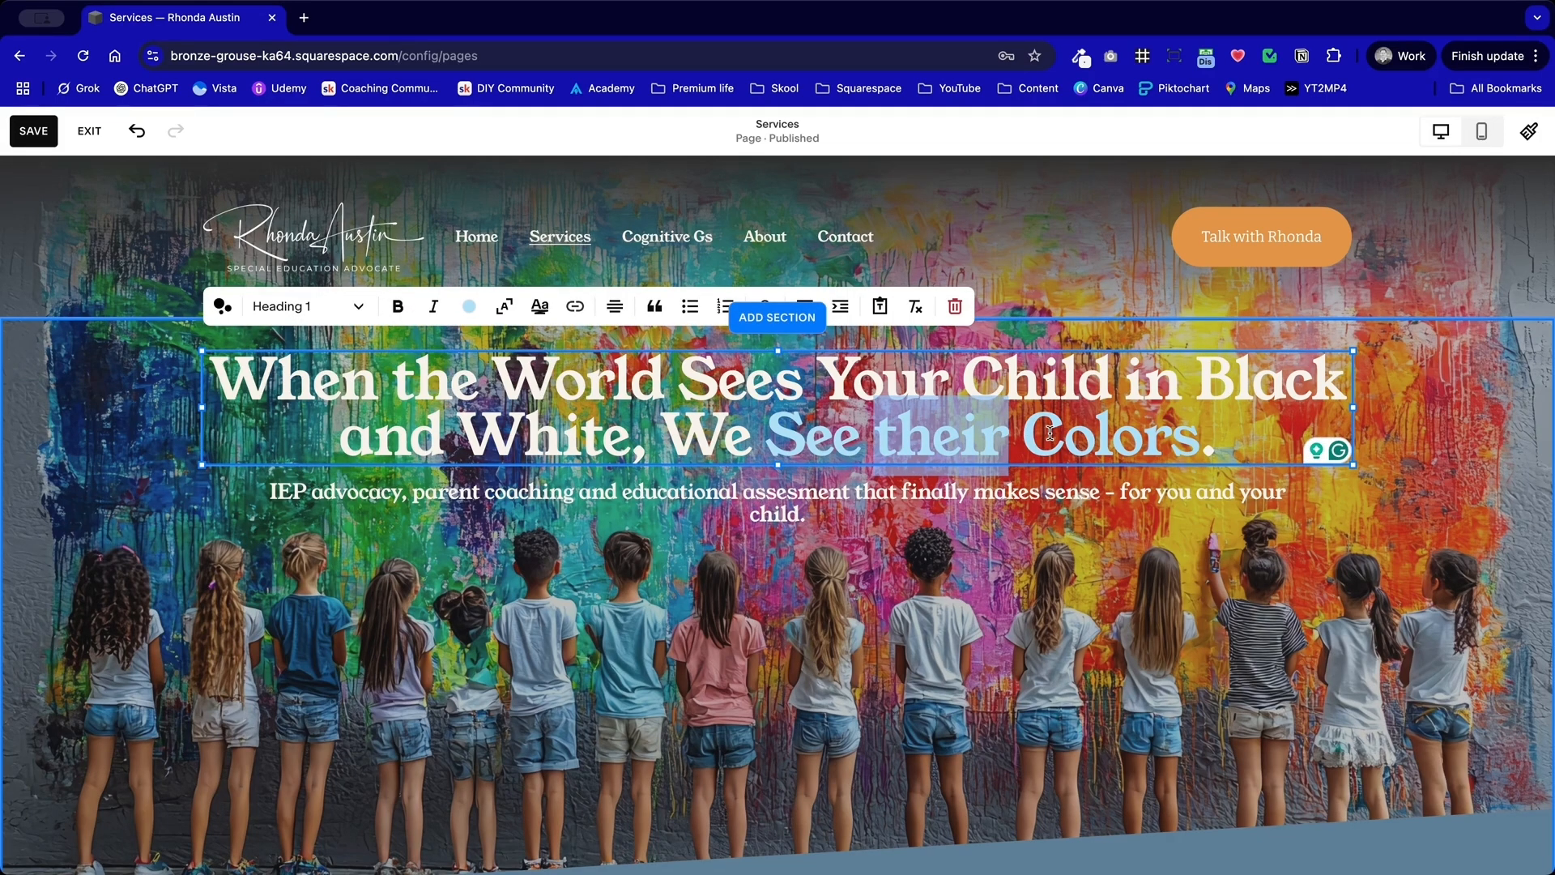
pyautogui.tripleClick(1050, 432)
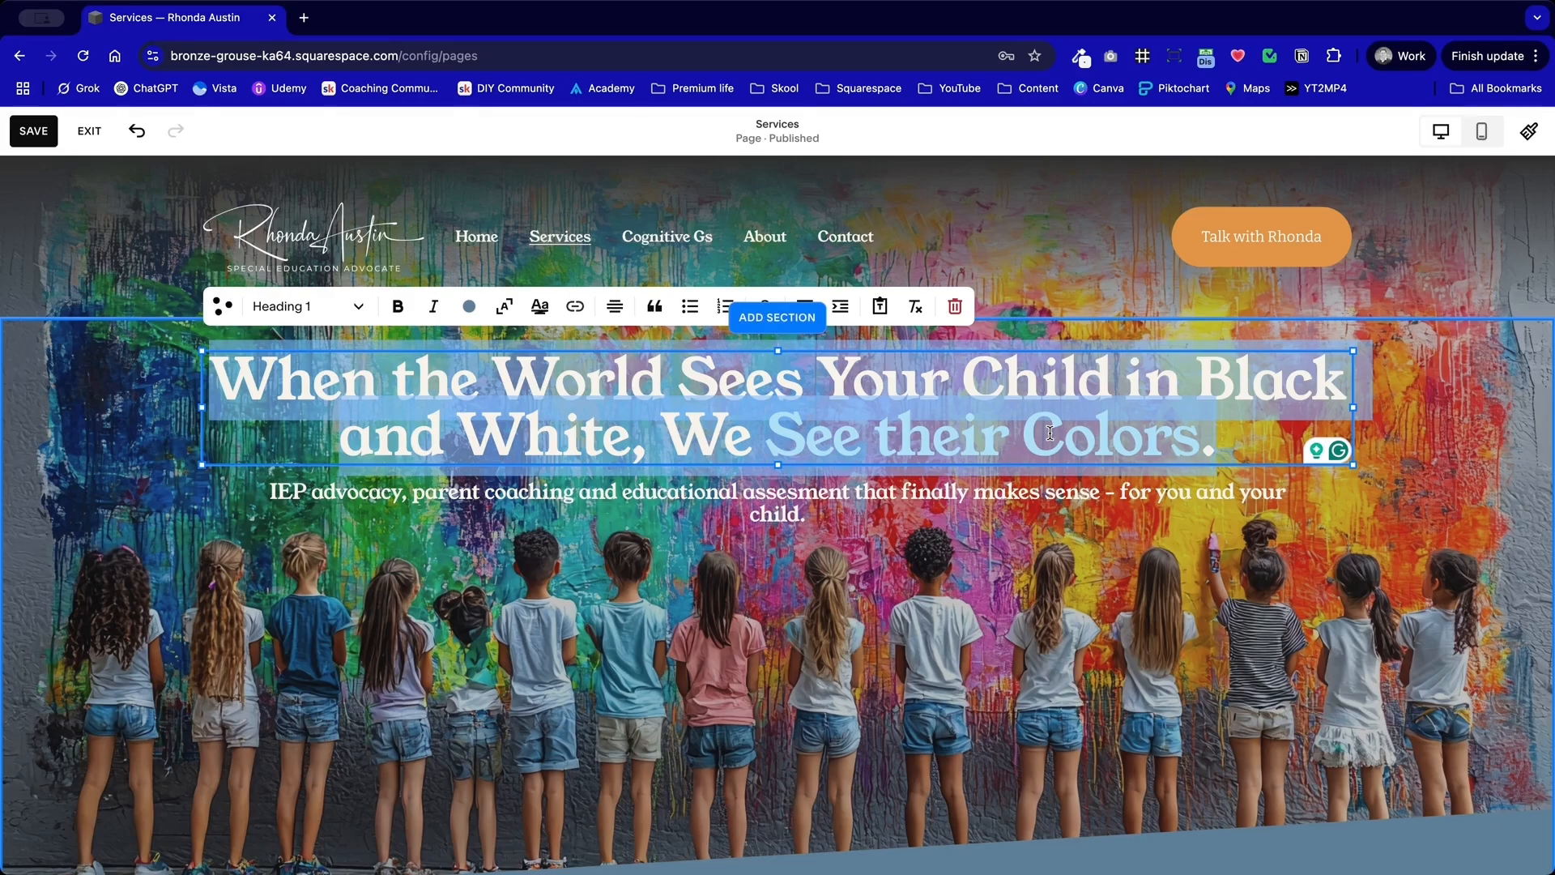
pyautogui.press('BackSpace')
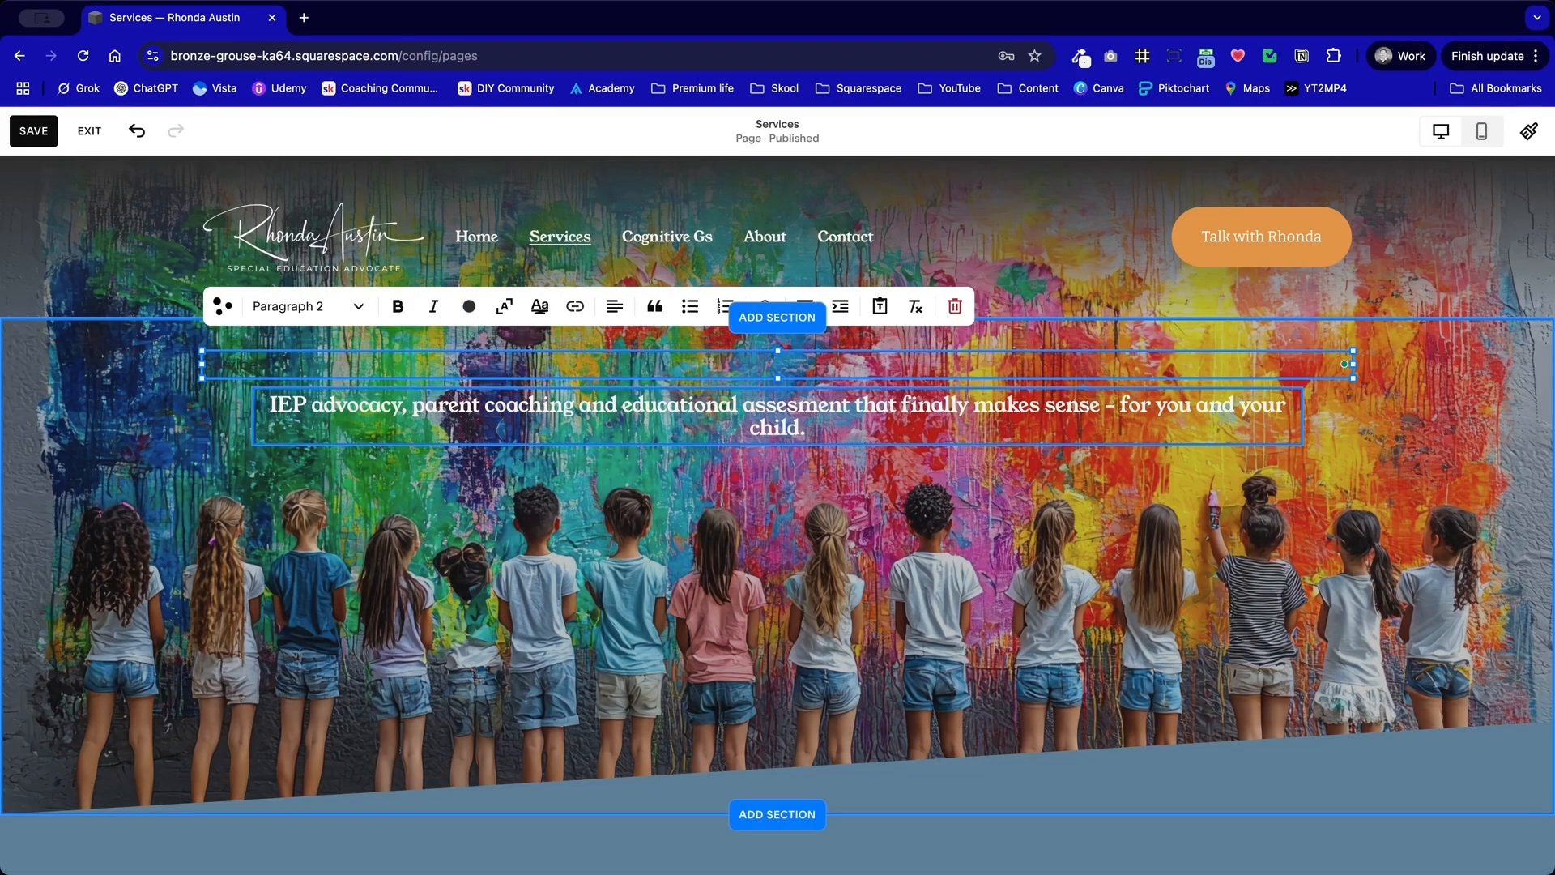
pyautogui.press('super+a')
pyautogui.click(319, 306)
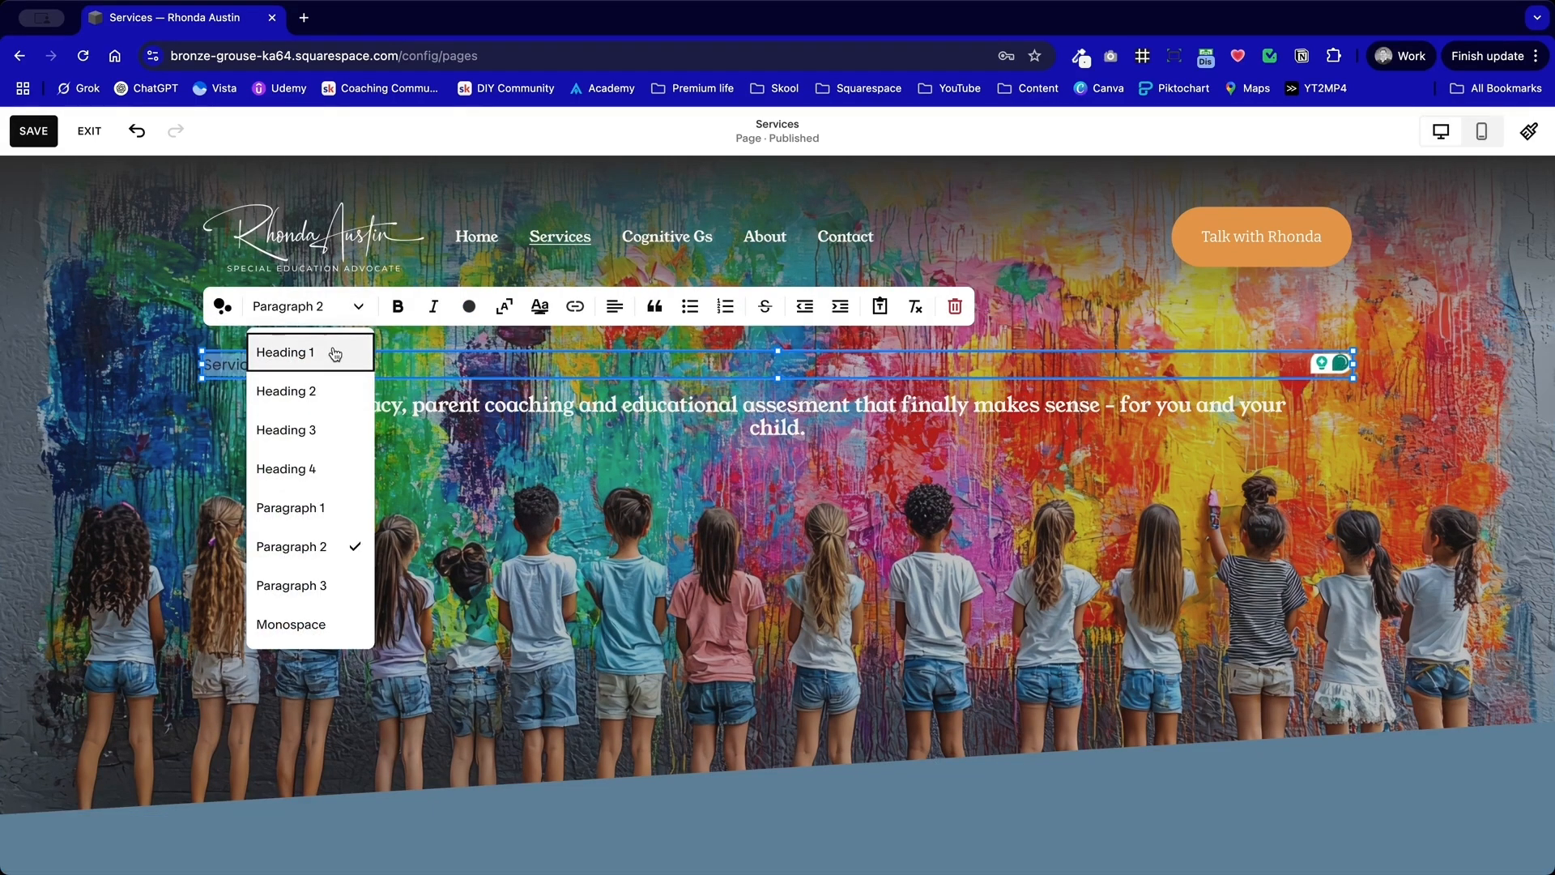
pyautogui.click(335, 353)
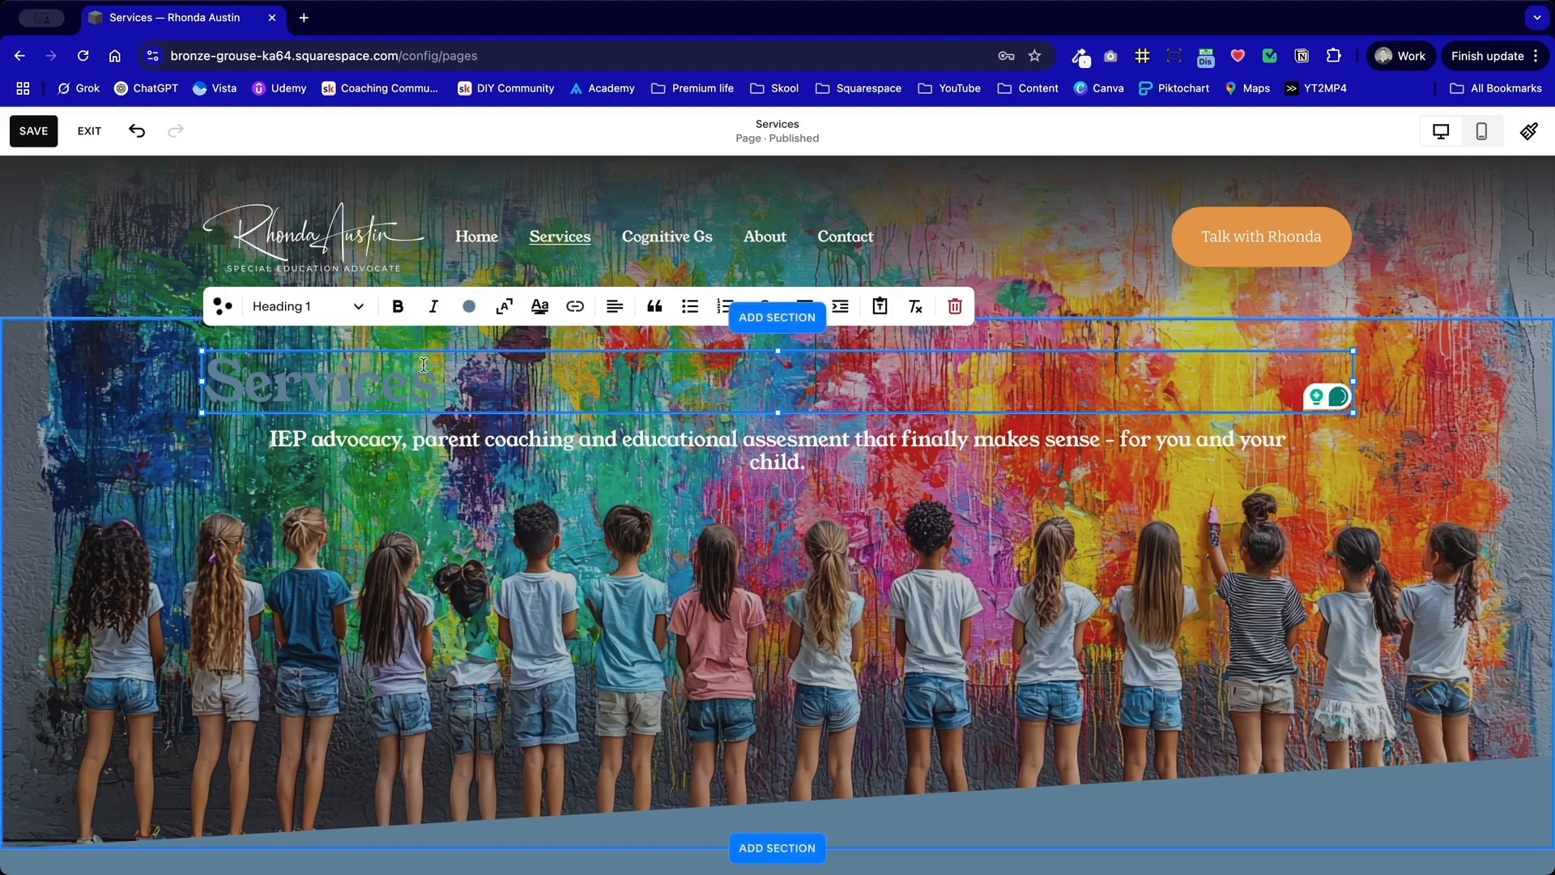
# Step: Give the "Services" headline the palette's off-white color and center it
pyautogui.doubleClick(424, 366)
pyautogui.click(468, 306)
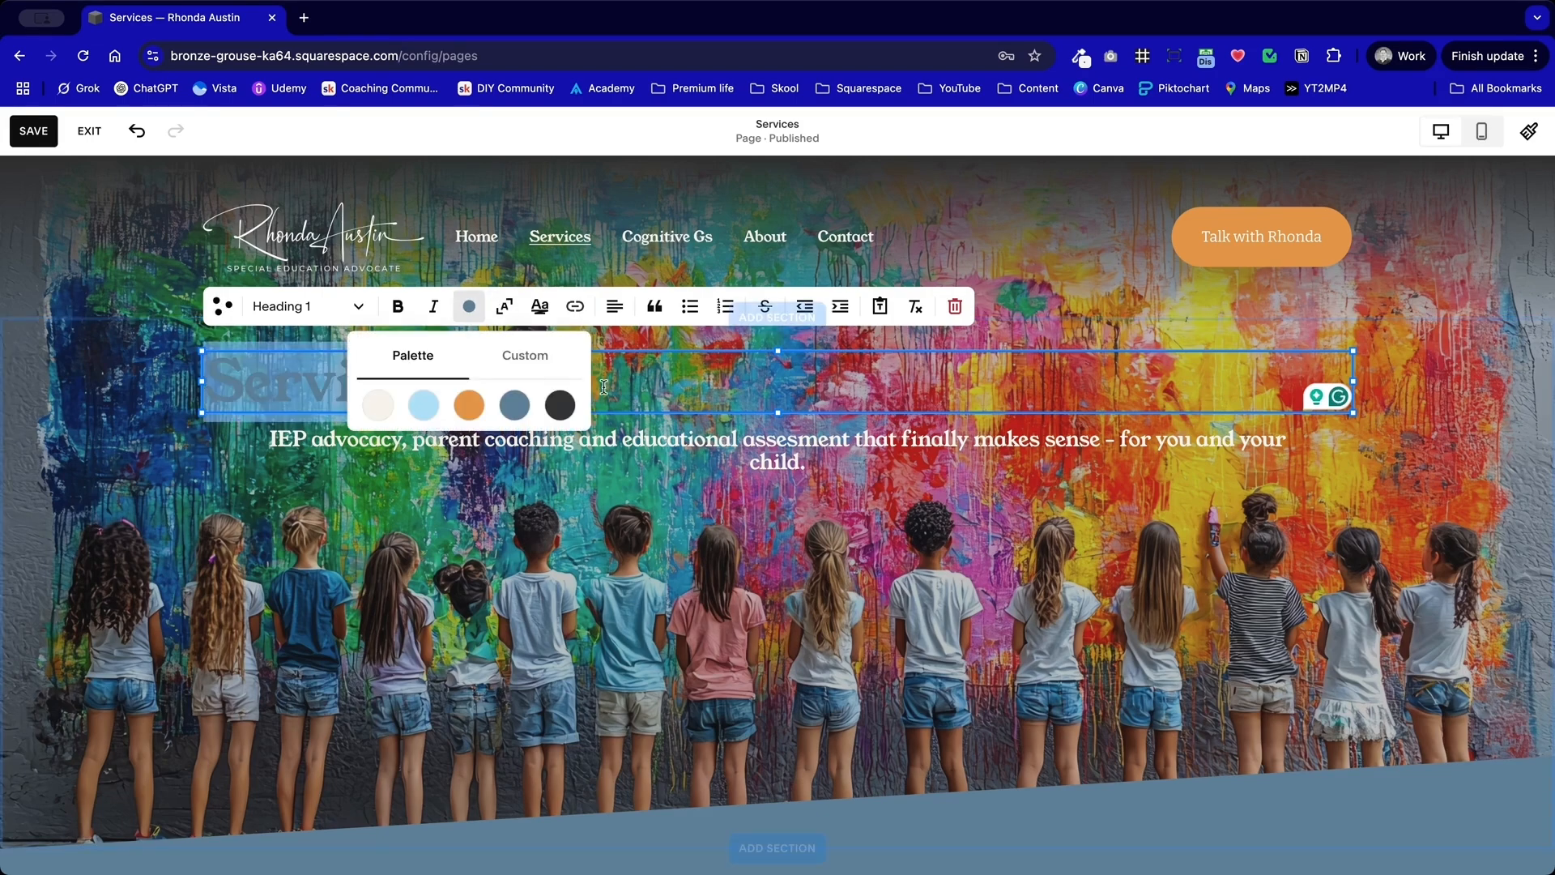
pyautogui.click(378, 405)
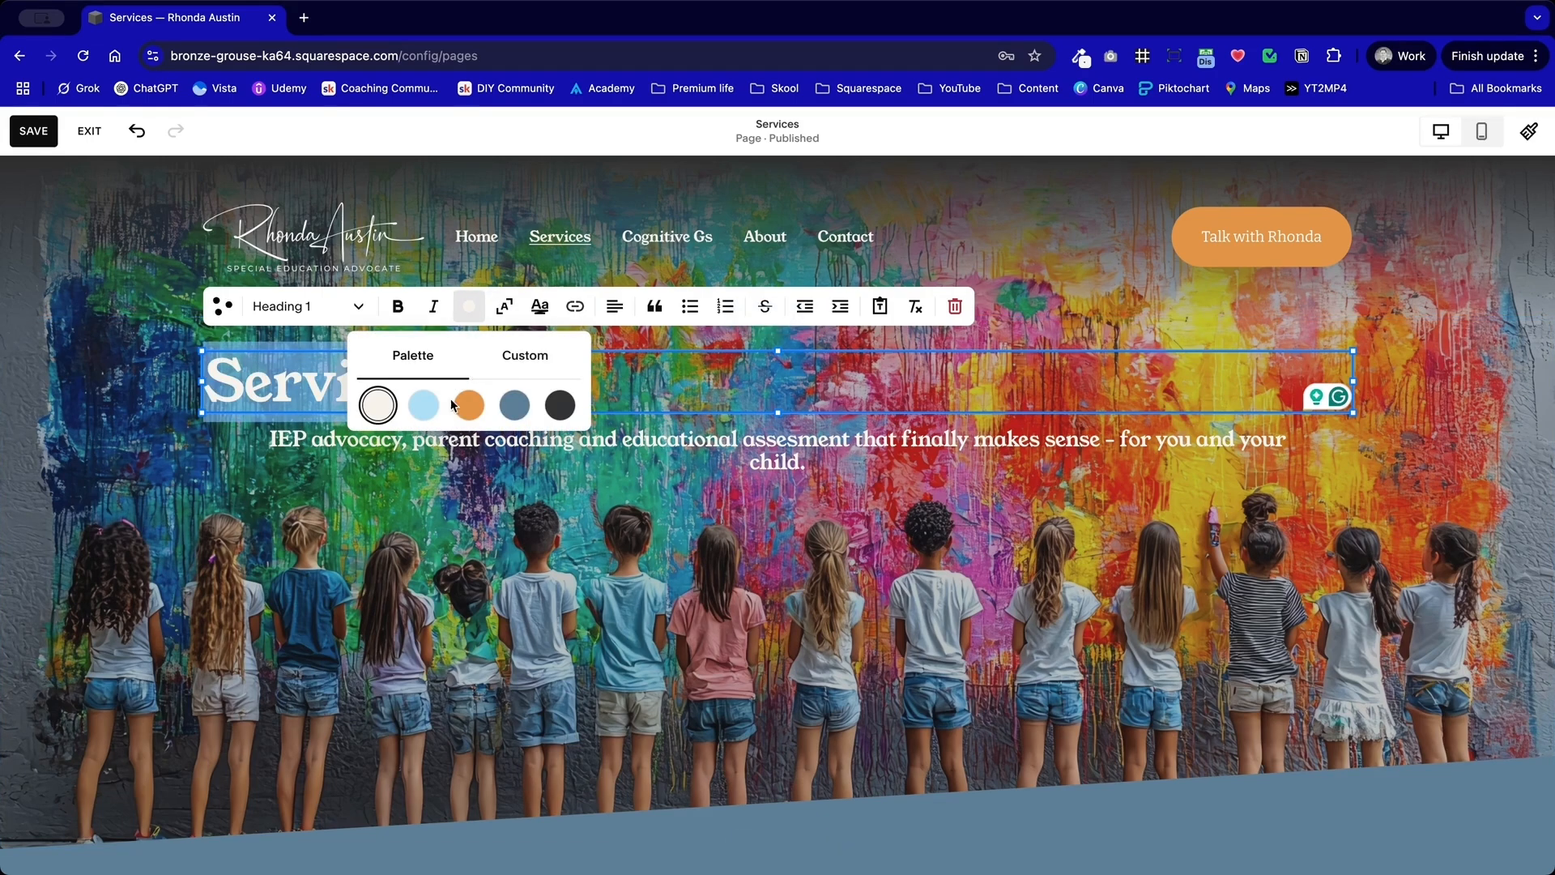
pyautogui.click(614, 307)
pyautogui.click(624, 348)
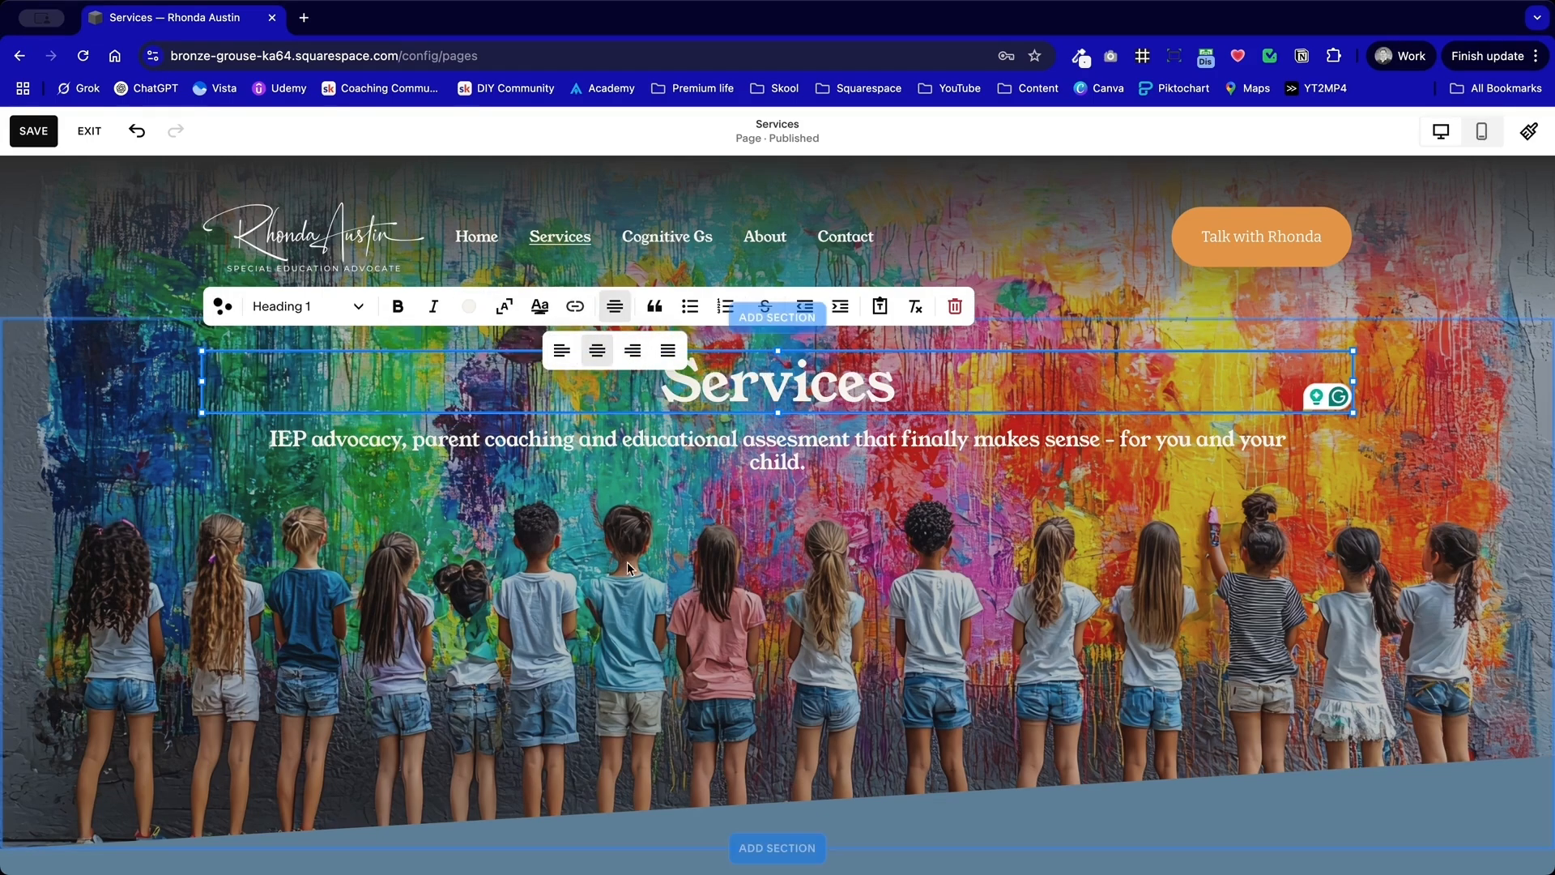
pyautogui.click(938, 535)
# Step: Delete the subtitle about IEP advocacy below the headline and reduce the hero section's height
pyautogui.click(790, 458)
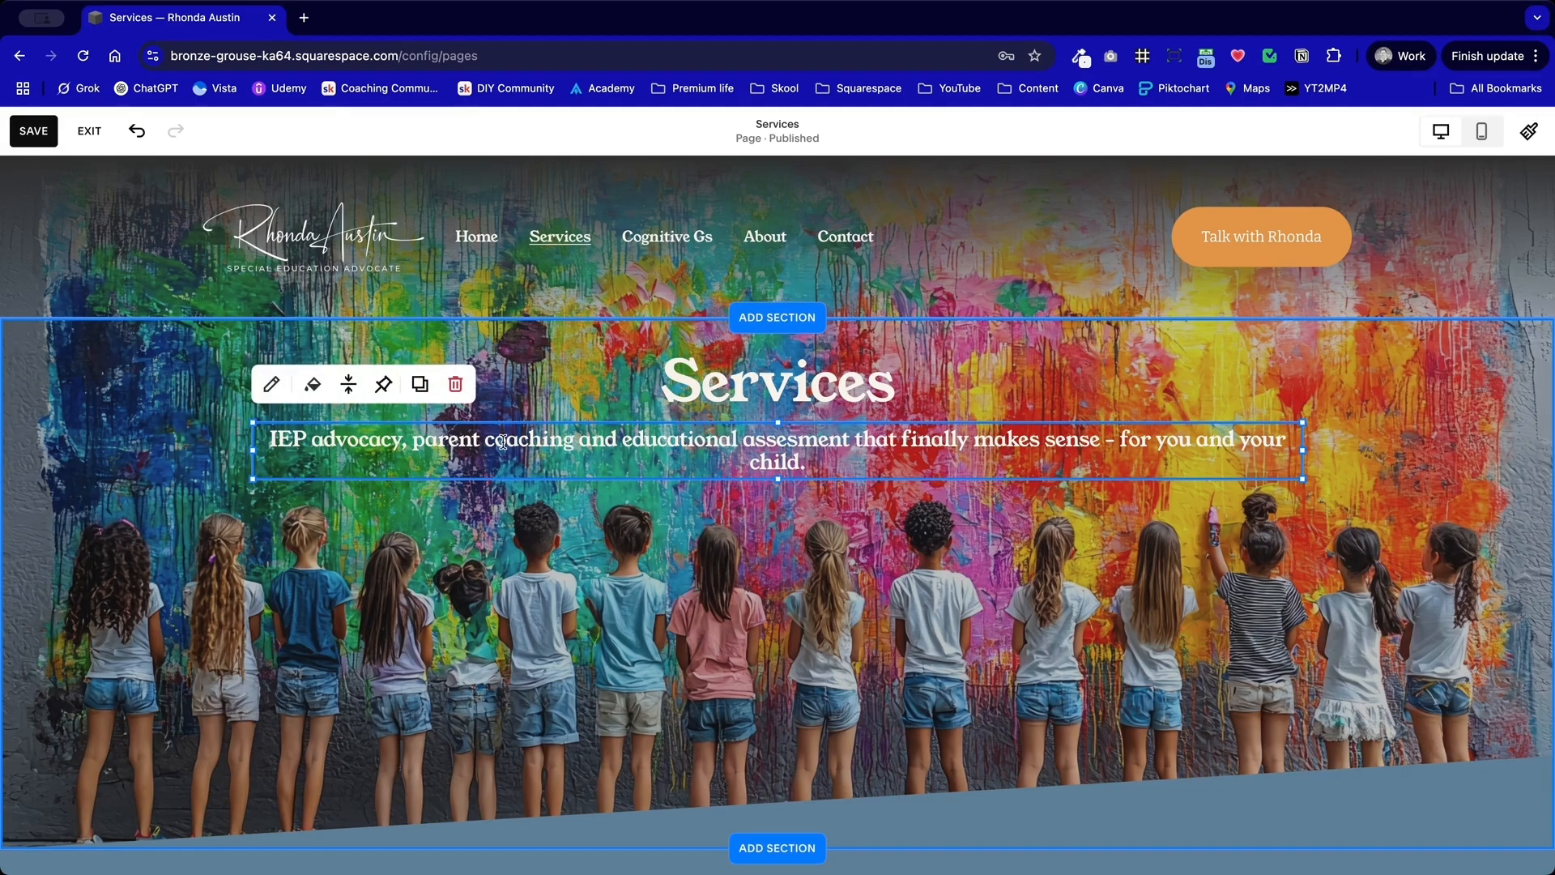
pyautogui.click(454, 384)
pyautogui.moveTo(1330, 688); pyautogui.dragTo(1334, 584)
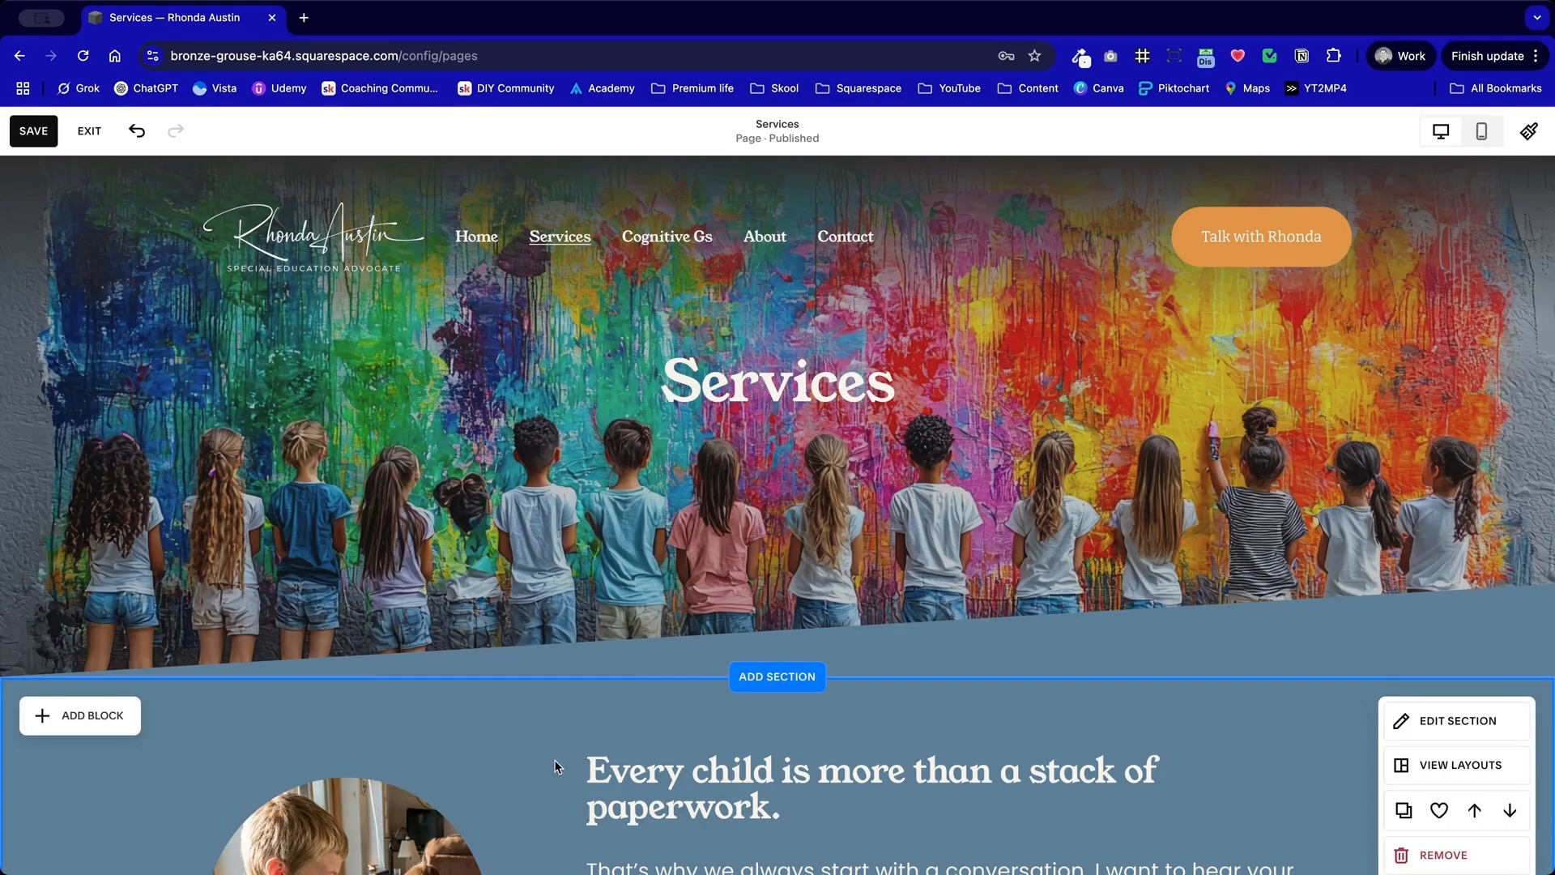
pyautogui.scroll(-5, 556, 765)
pyautogui.scroll(5, 556, 766)
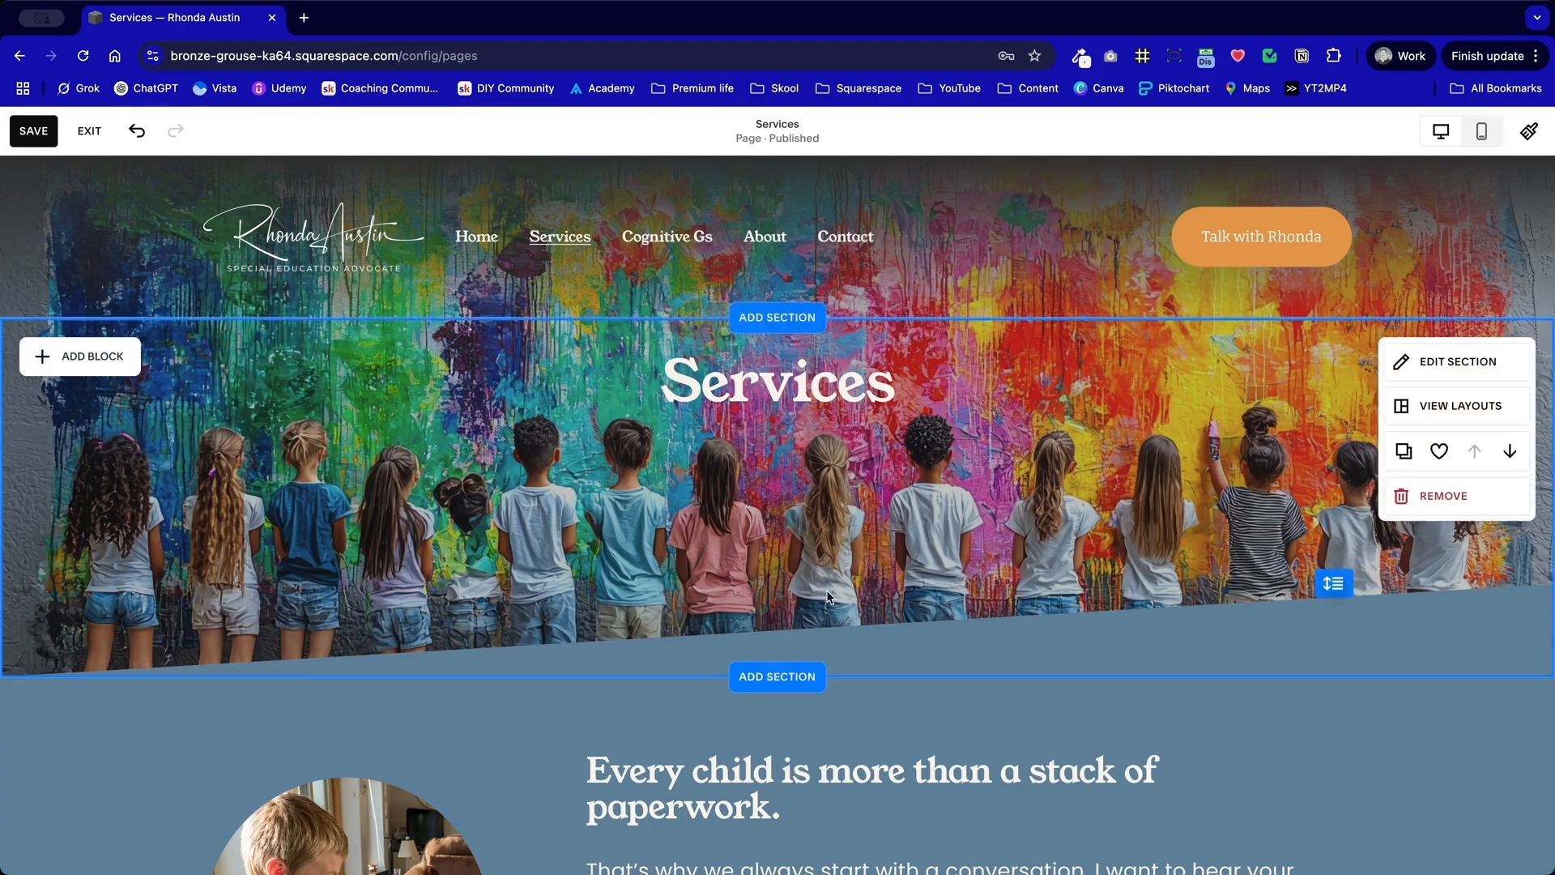
pyautogui.moveTo(1333, 583); pyautogui.dragTo(1333, 549)
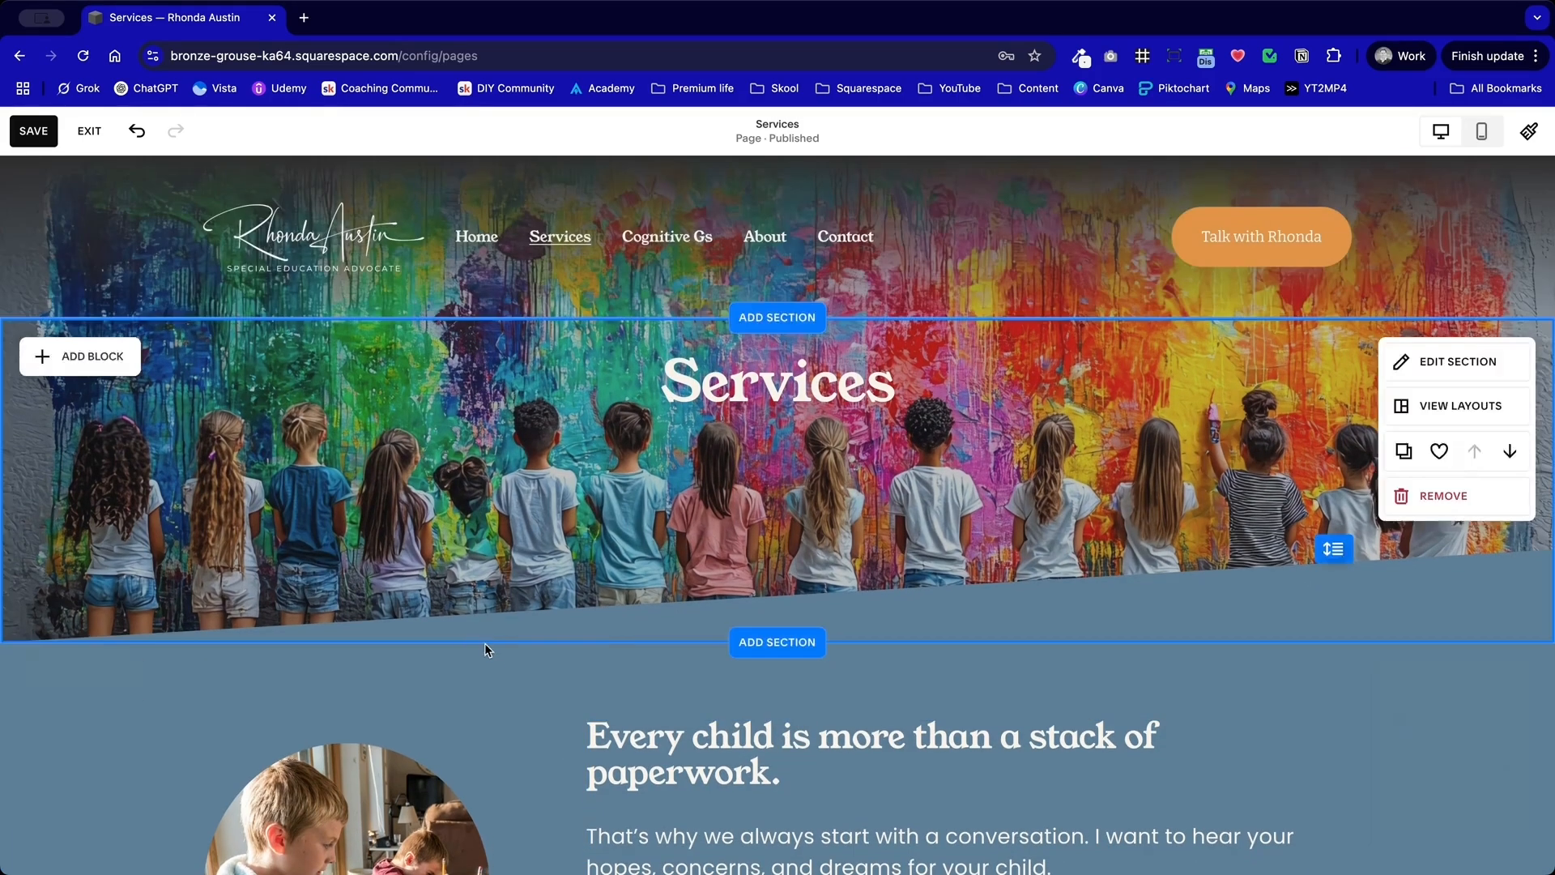
# Step: Save the changes to the Services page and exit the page editor
pyautogui.click(34, 130)
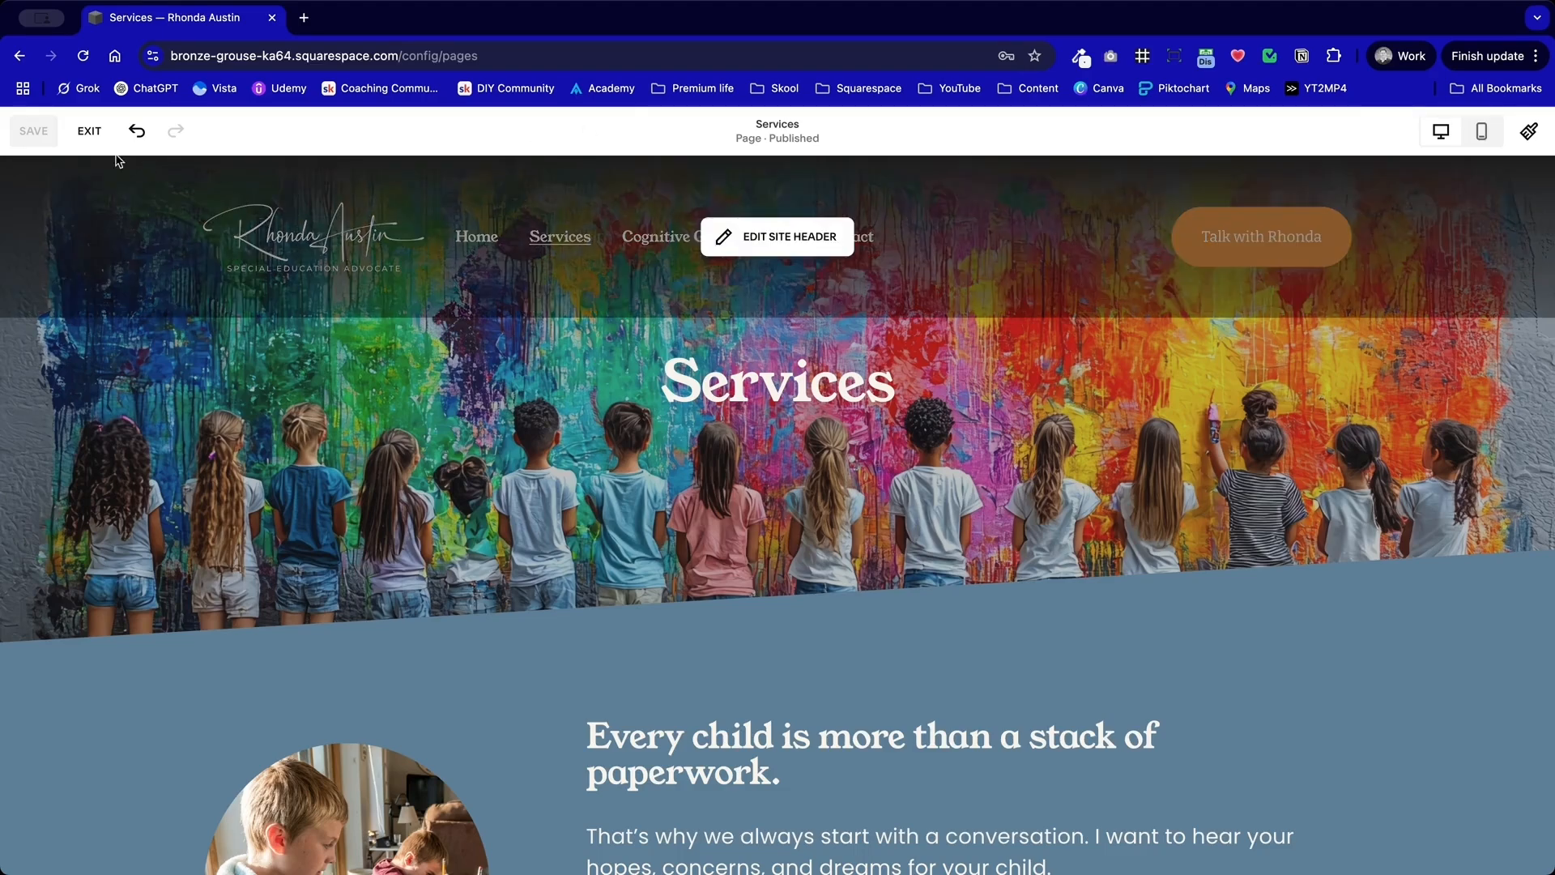
pyautogui.click(89, 131)
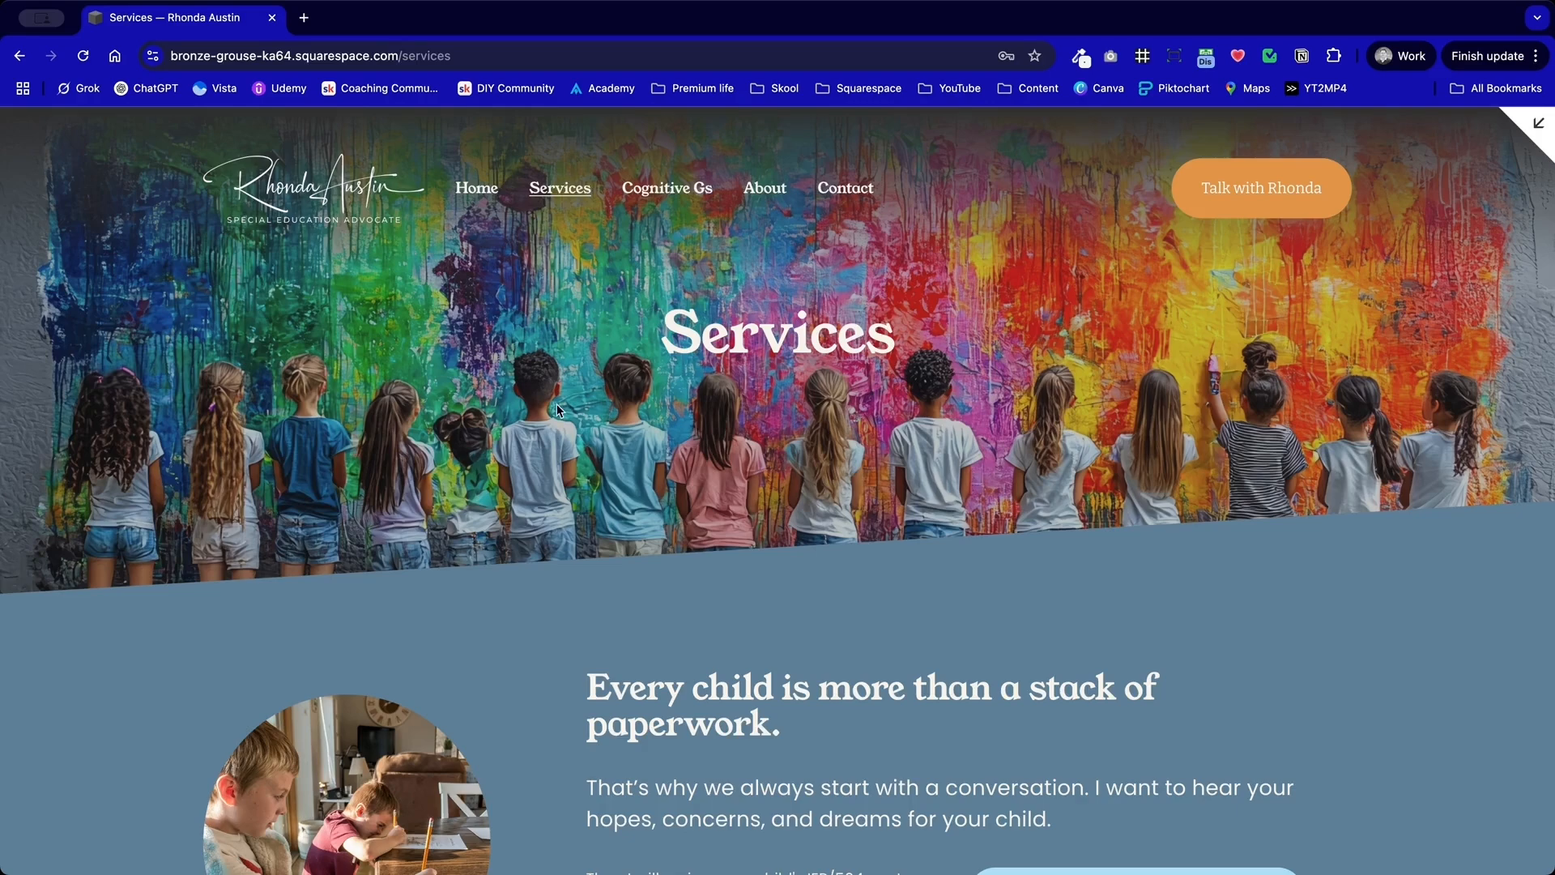
# Step: Compare the Home page's hero banner with the Services hero and examine the intro section with the circular photo and quote
pyautogui.click(475, 190)
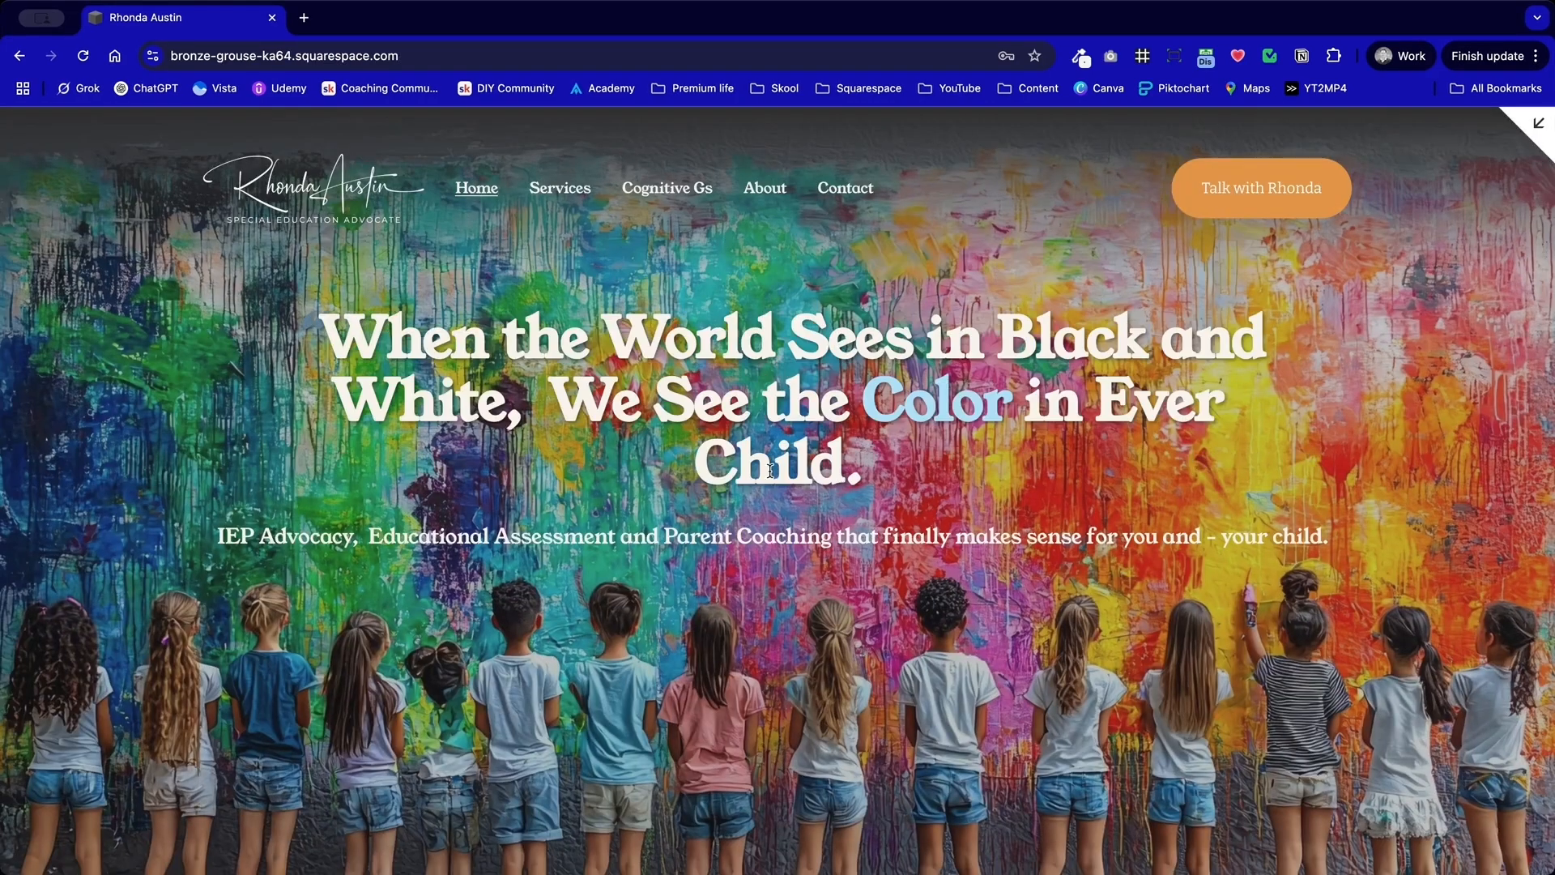
pyautogui.scroll(-3, 770, 491)
pyautogui.scroll(3, 701, 563)
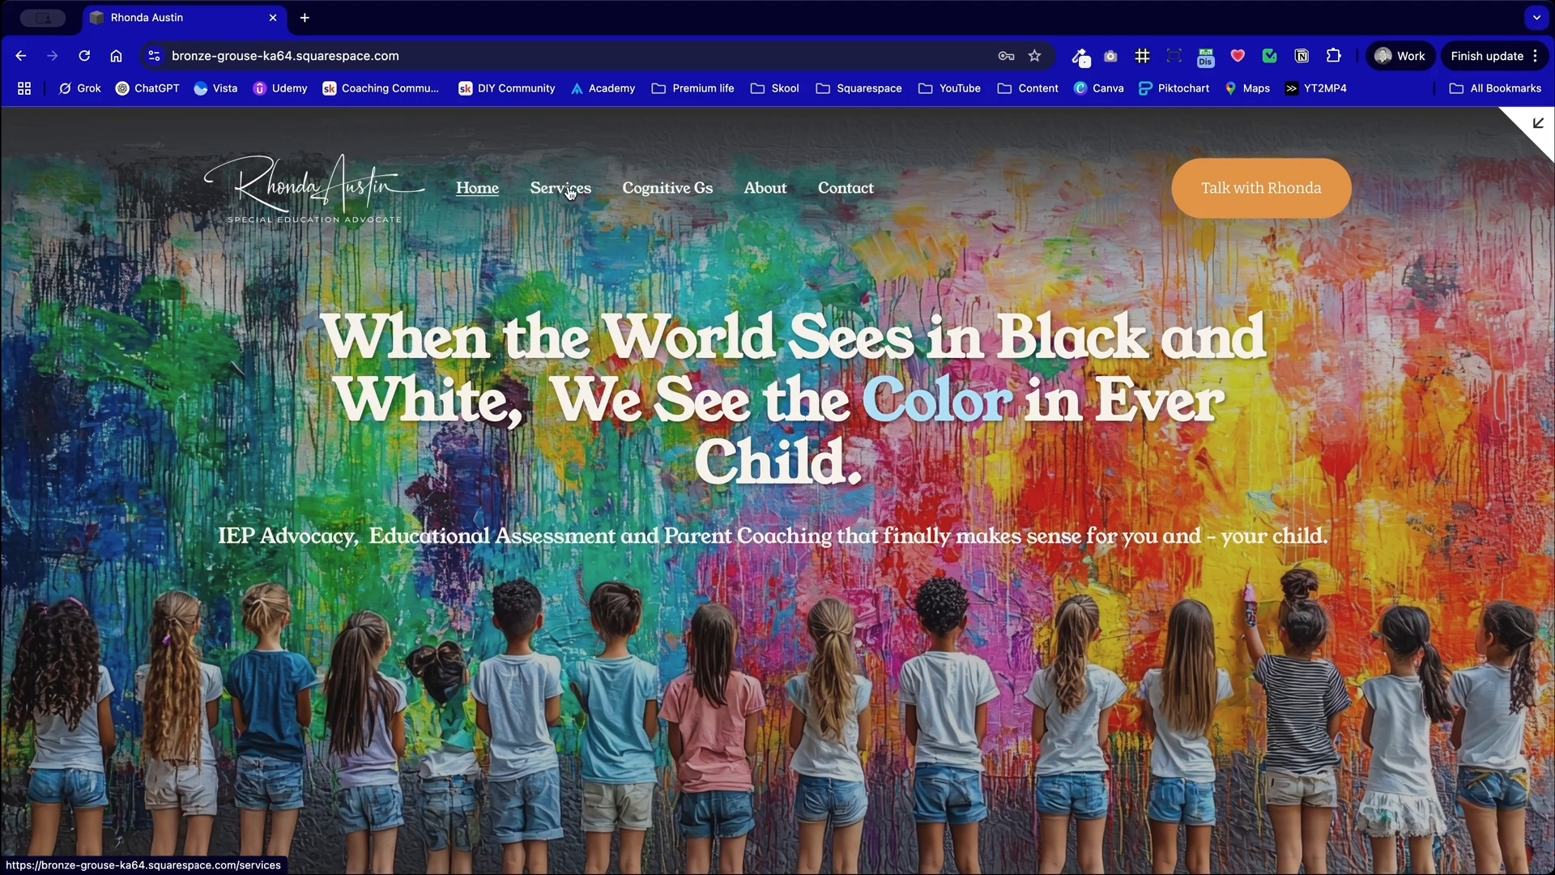
pyautogui.click(571, 193)
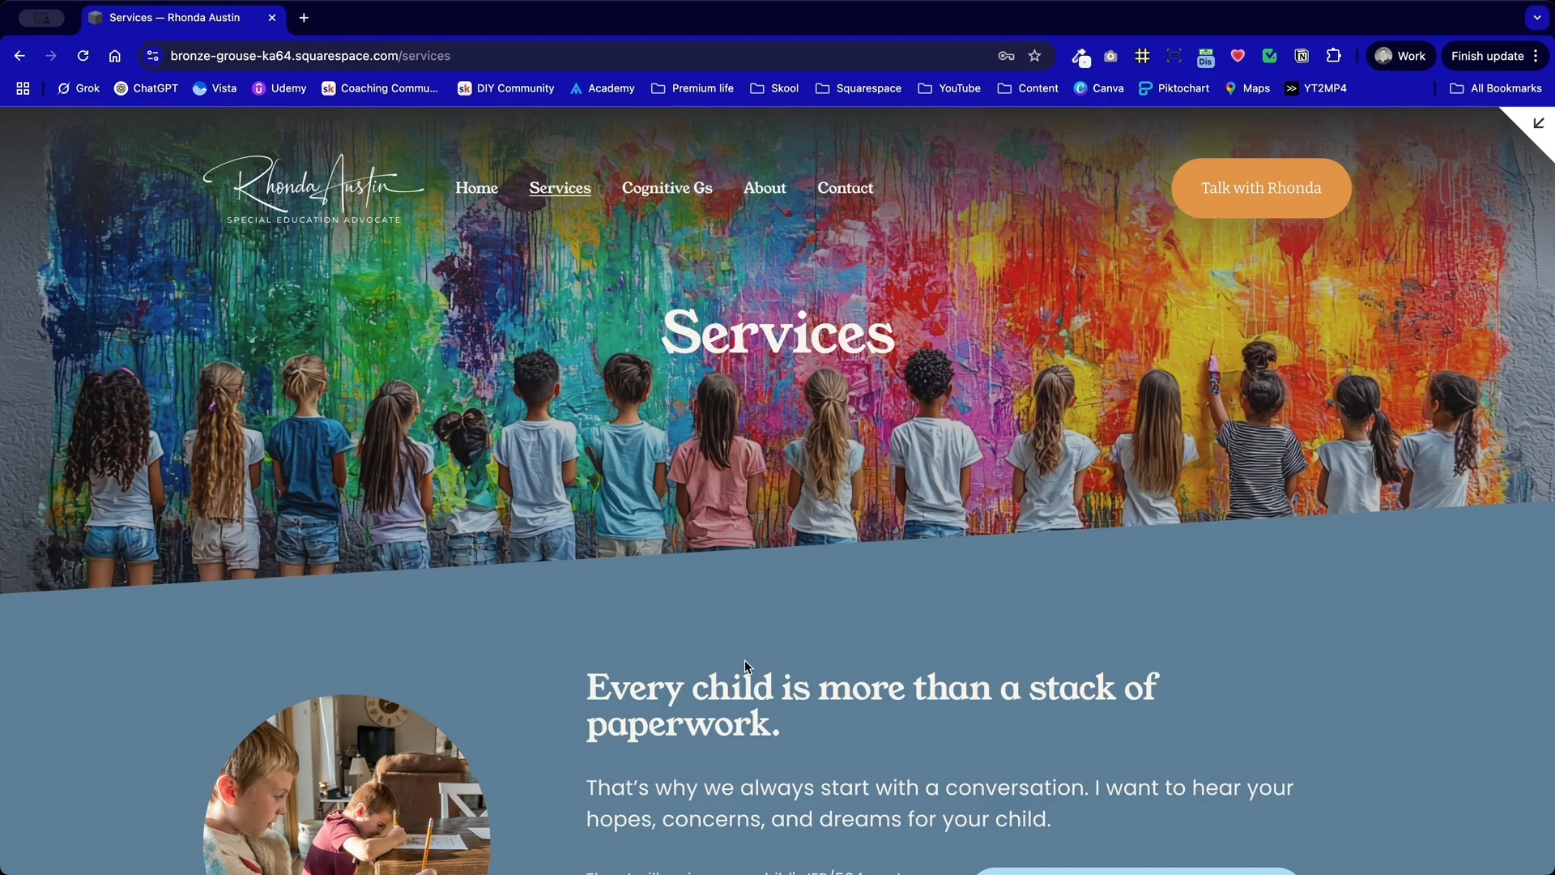
pyautogui.scroll(-6, 745, 666)
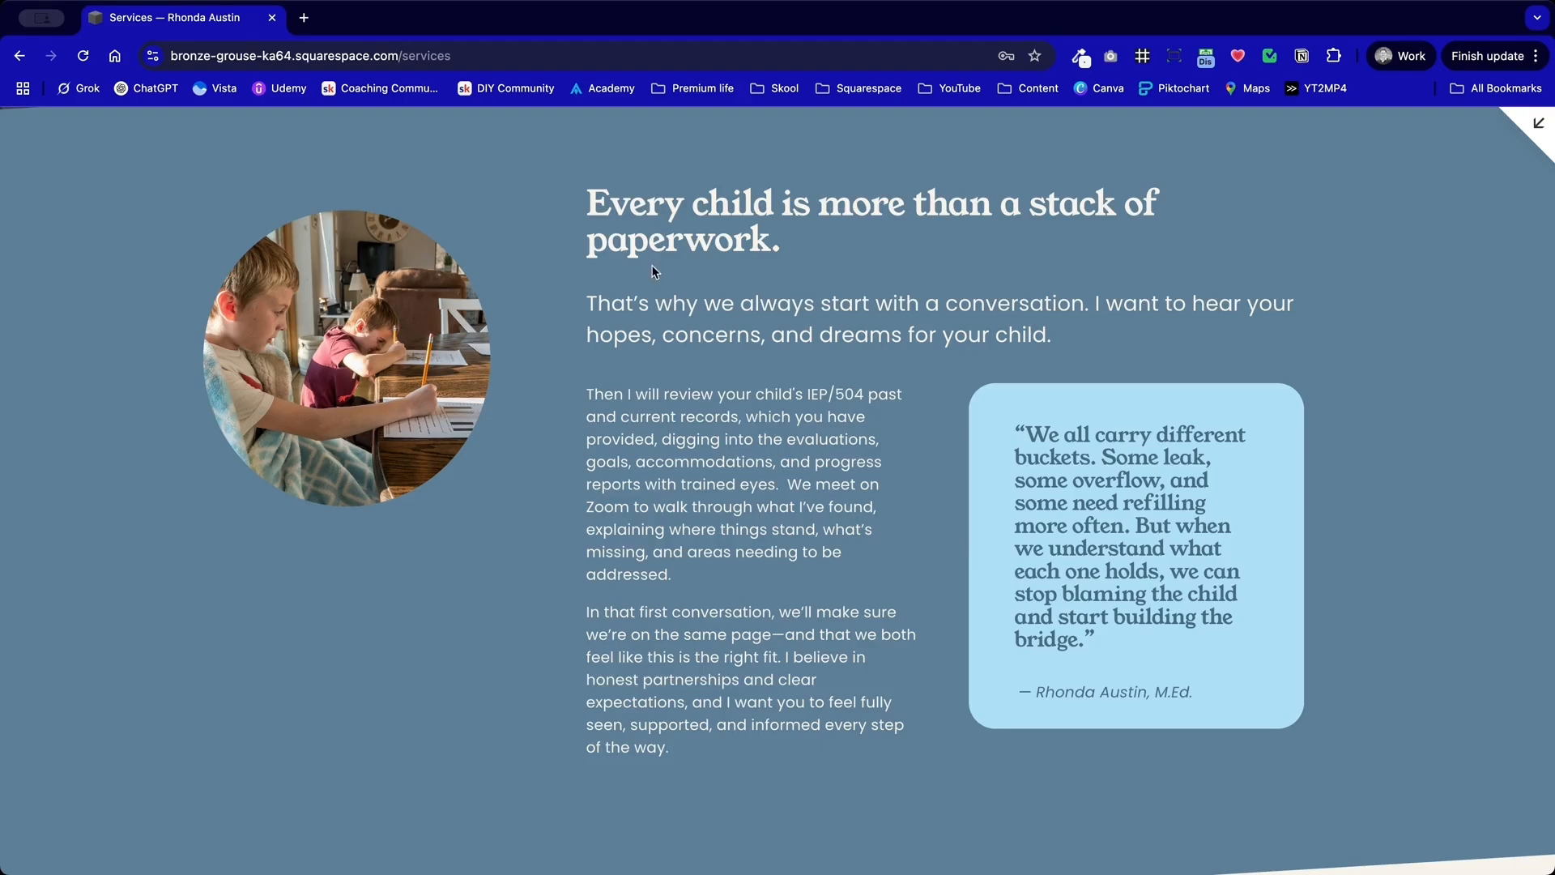
pyautogui.scroll(2, 654, 243)
pyautogui.scroll(-2, 655, 289)
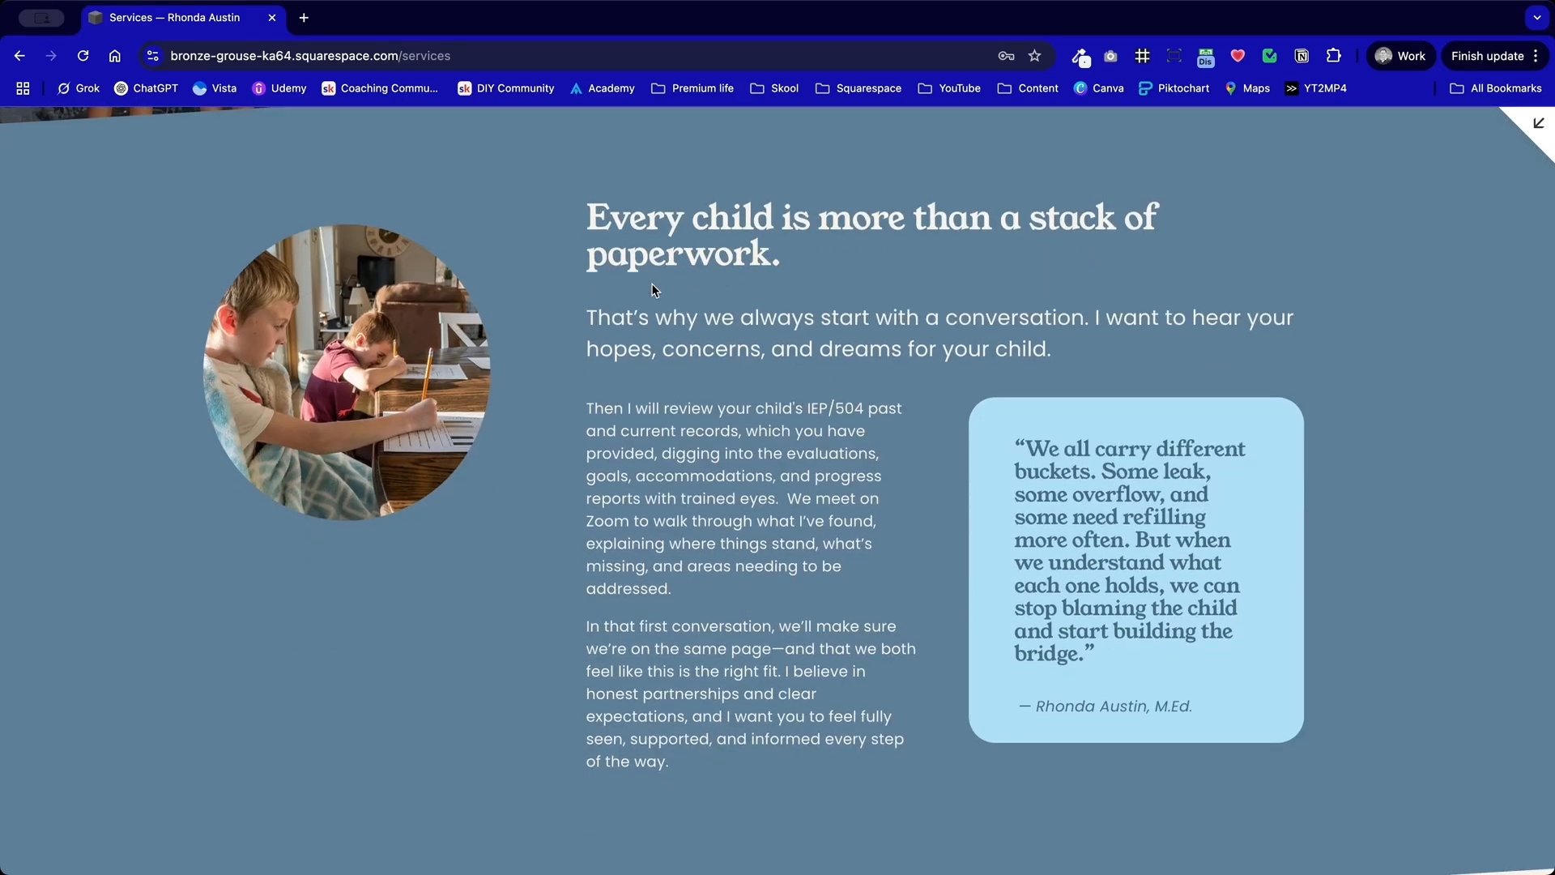
pyautogui.moveTo(1223, 741); pyautogui.dragTo(961, 415)
pyautogui.click(961, 415)
pyautogui.scroll(2, 532, 372)
pyautogui.scroll(-9, 716, 499)
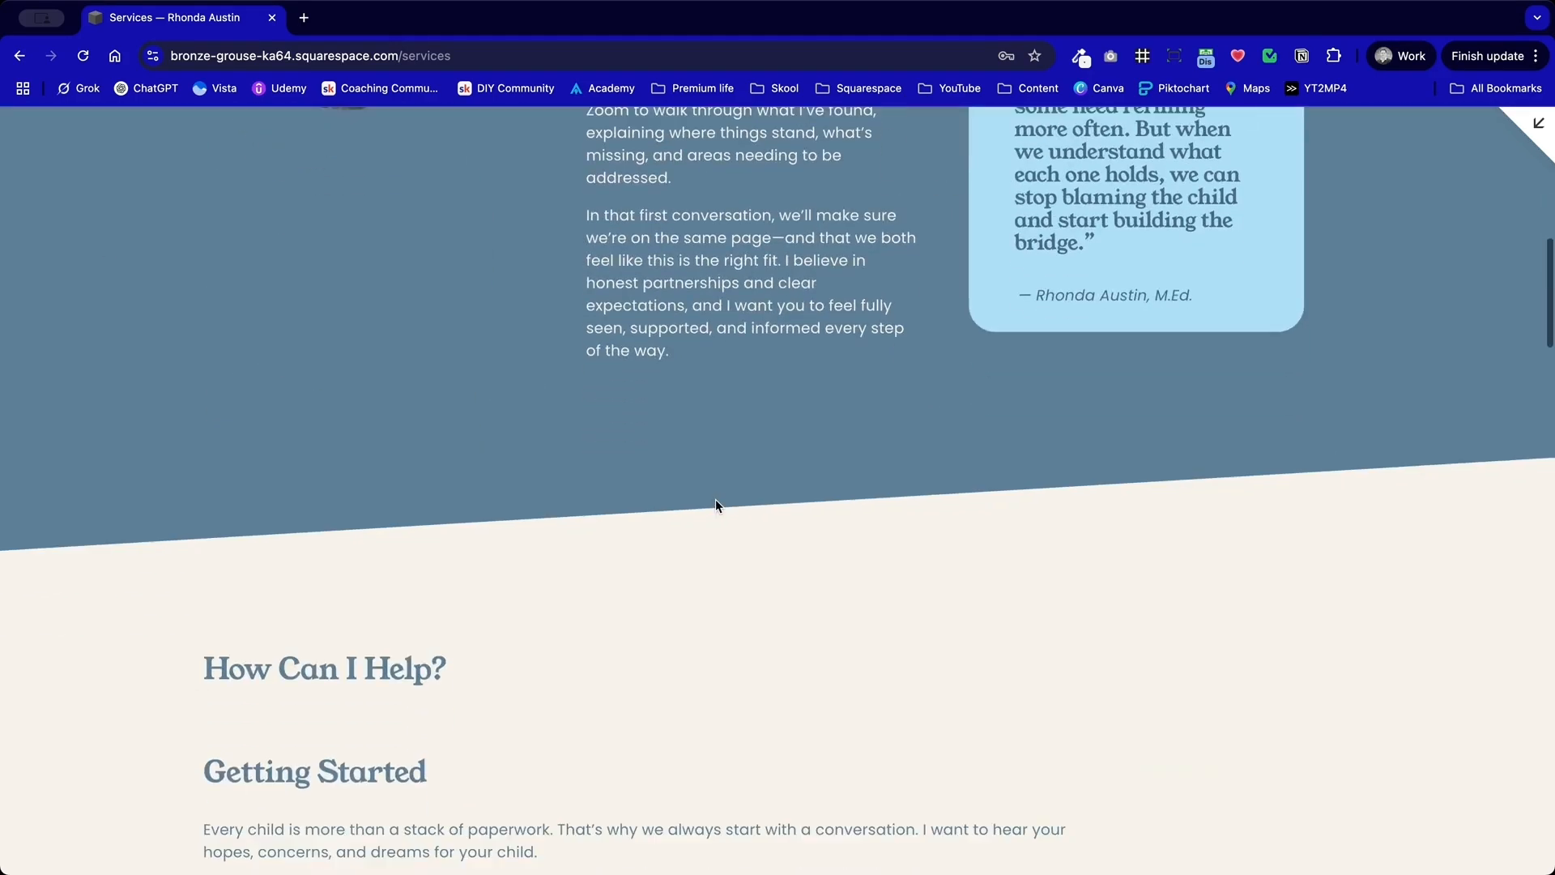
# Step: Compare the new intro section's copy with the old "How Can I Help?" and "Getting Started" text beneath it
pyautogui.scroll(-5, 716, 505)
pyautogui.scroll(3, 716, 502)
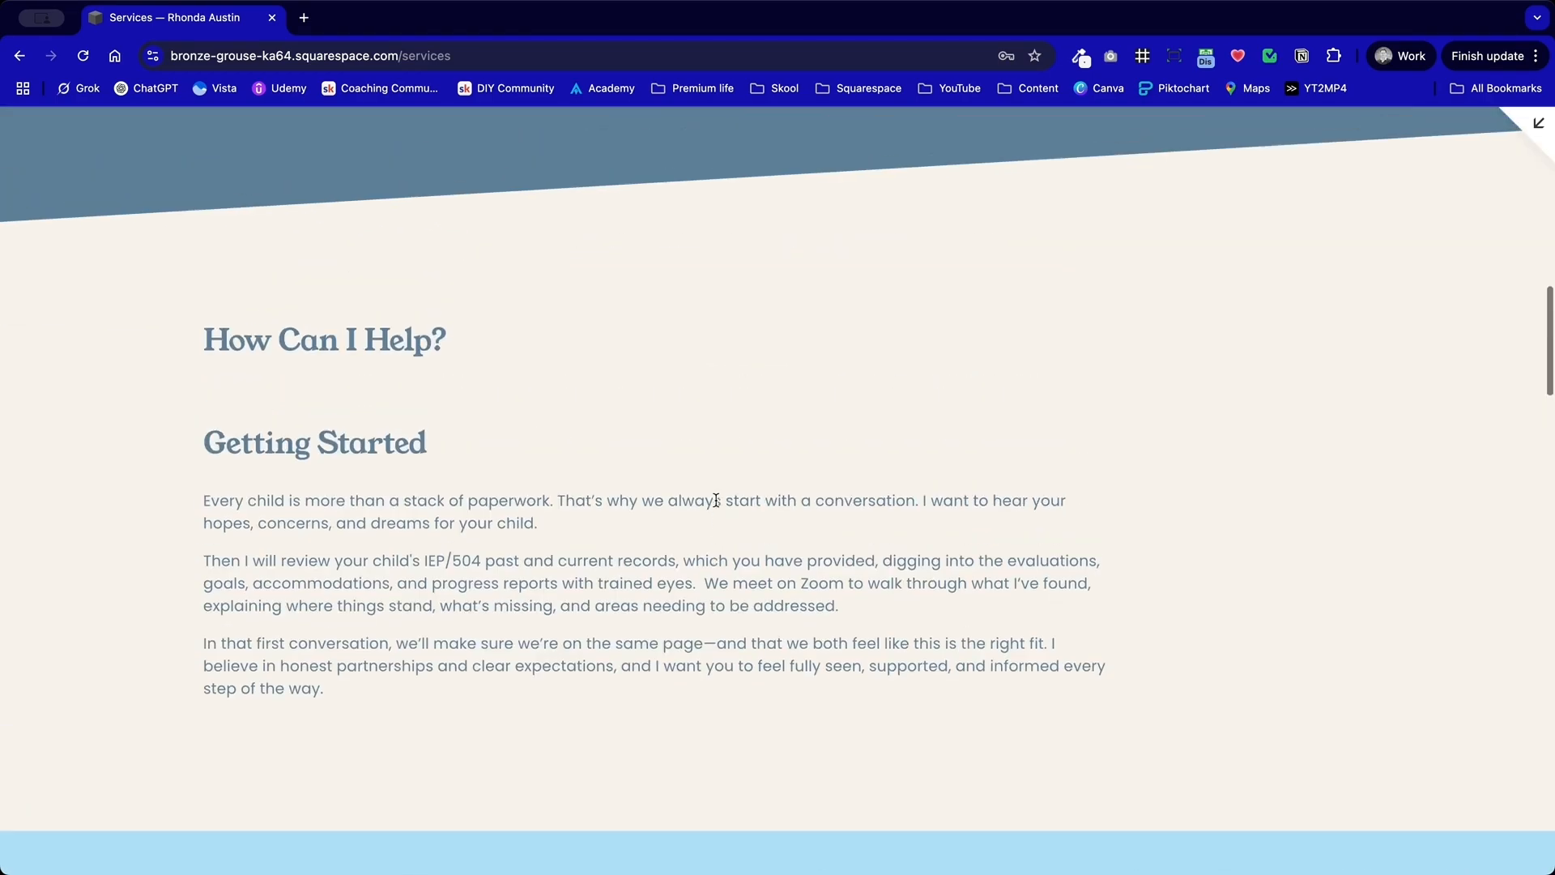
pyautogui.scroll(15, 642, 367)
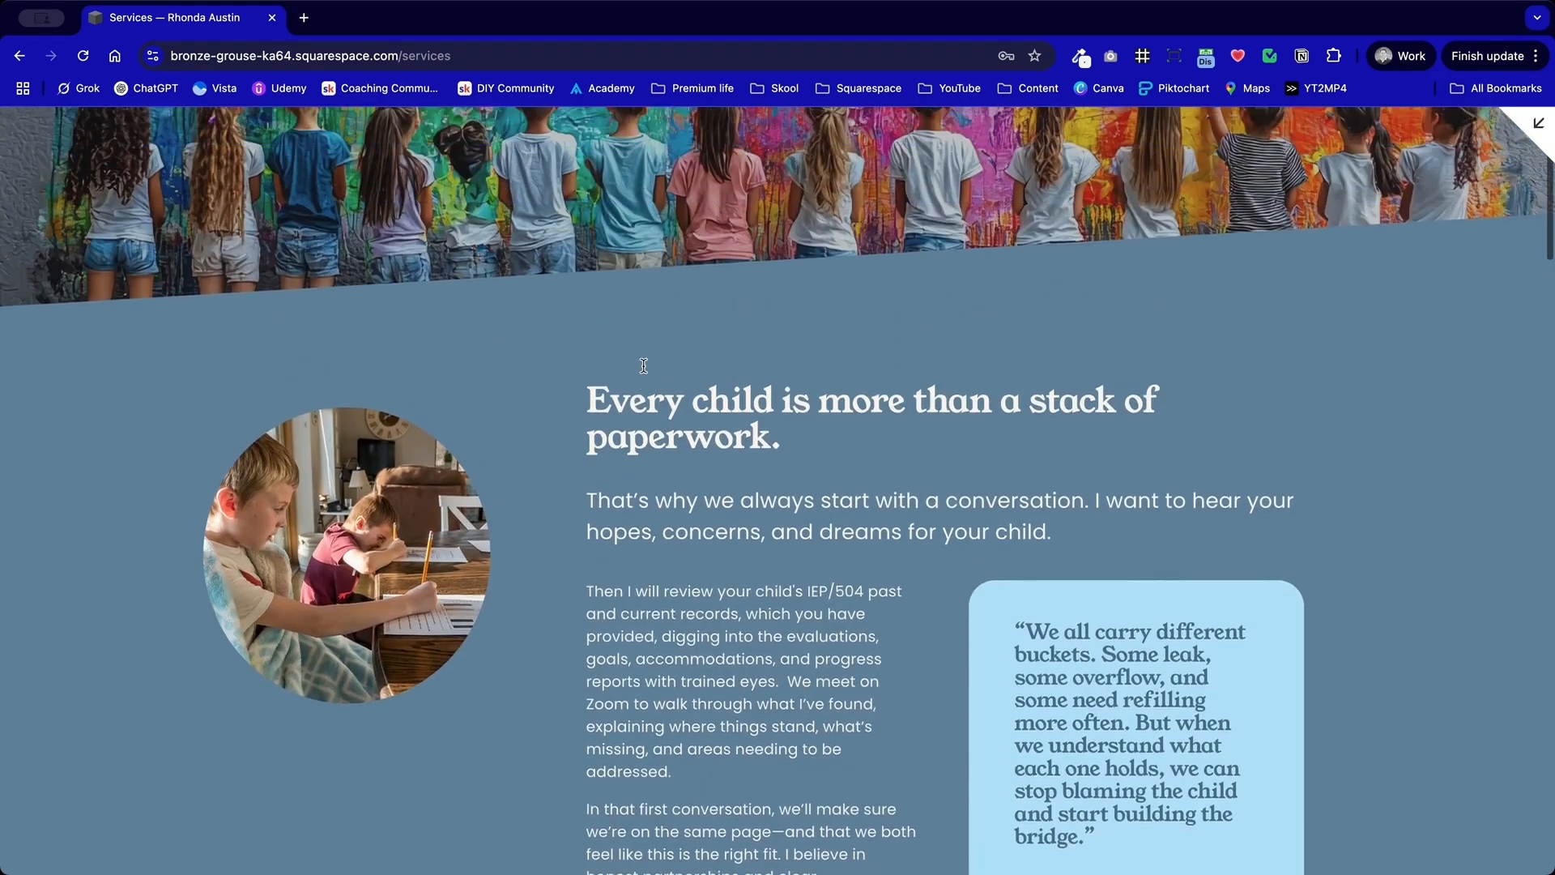
pyautogui.scroll(-5, 828, 434)
pyautogui.scroll(-8, 855, 611)
pyautogui.scroll(6, 902, 552)
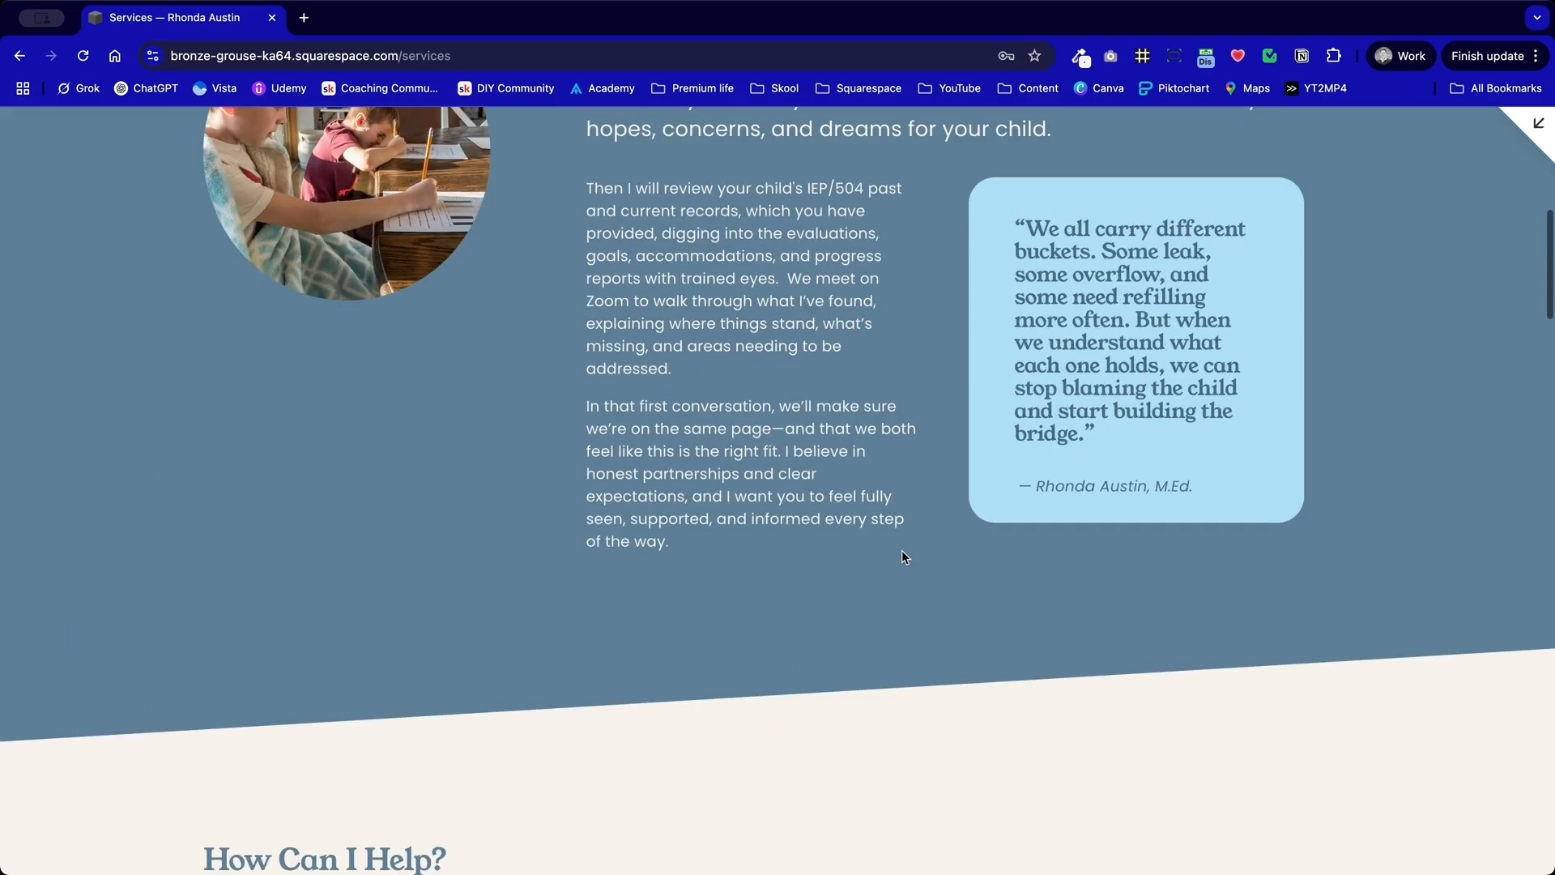
pyautogui.moveTo(605, 180); pyautogui.dragTo(773, 480)
pyautogui.scroll(-1, 773, 481)
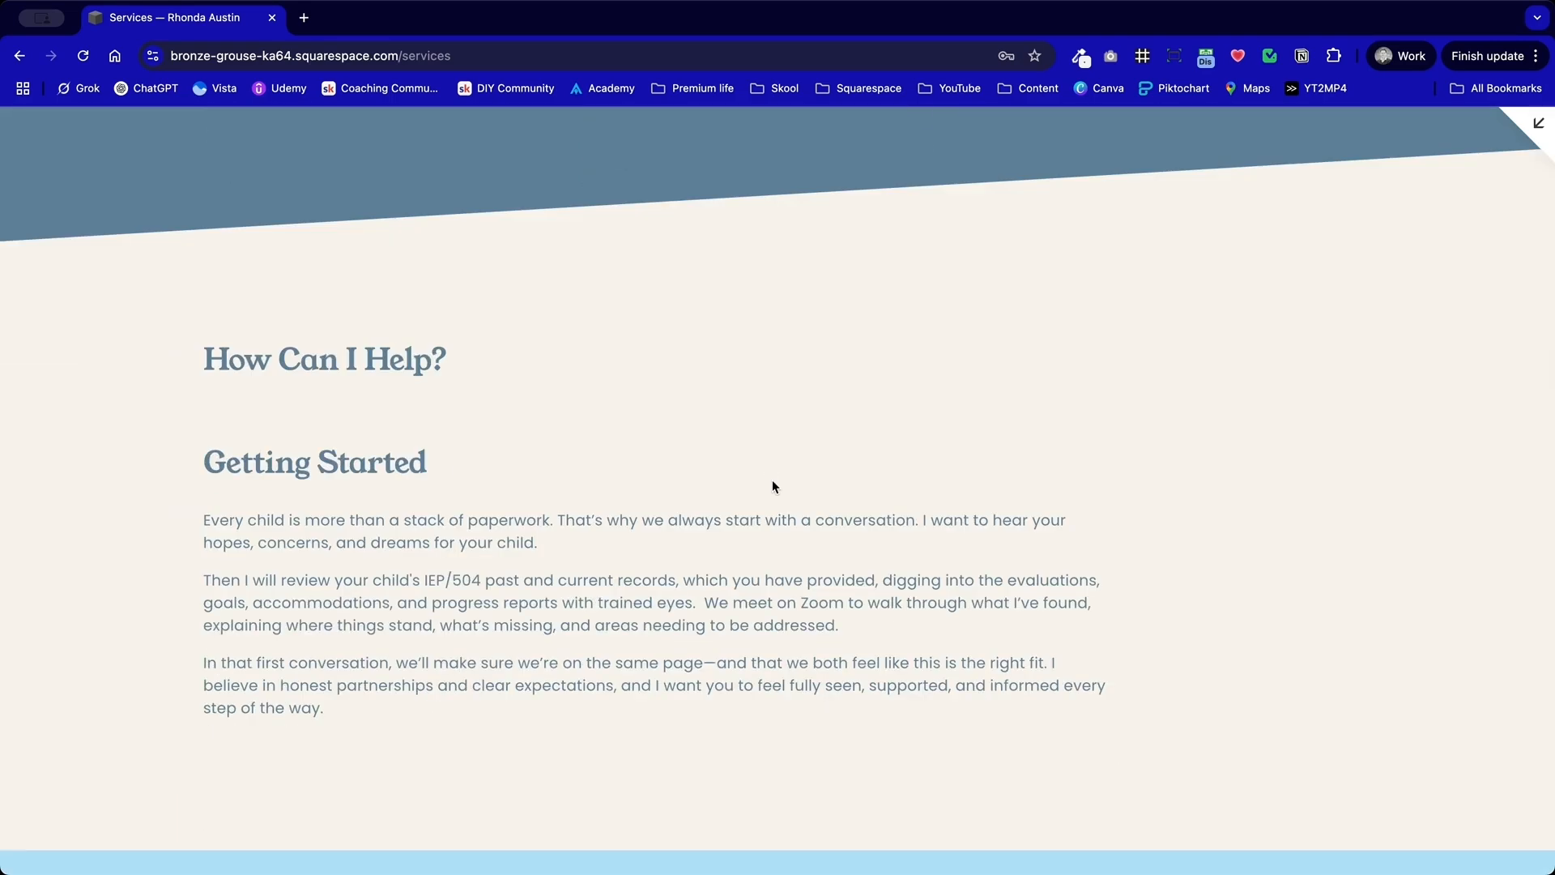
pyautogui.scroll(-2, 382, 429)
pyautogui.scroll(1, 383, 429)
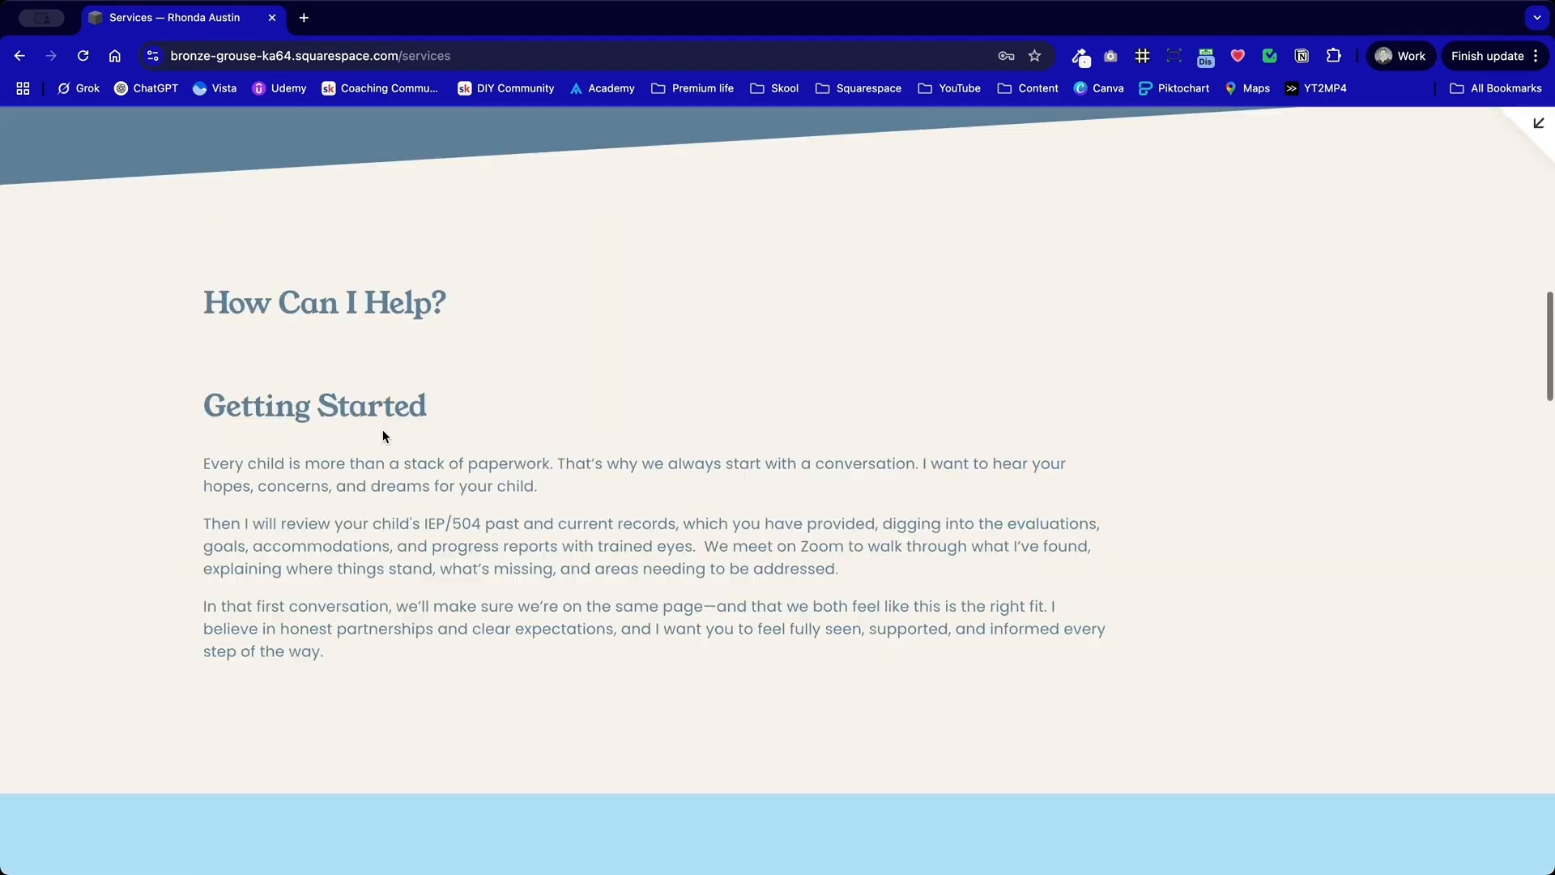
pyautogui.moveTo(188, 289); pyautogui.dragTo(410, 375)
pyautogui.click(226, 366)
pyautogui.scroll(8, 296, 359)
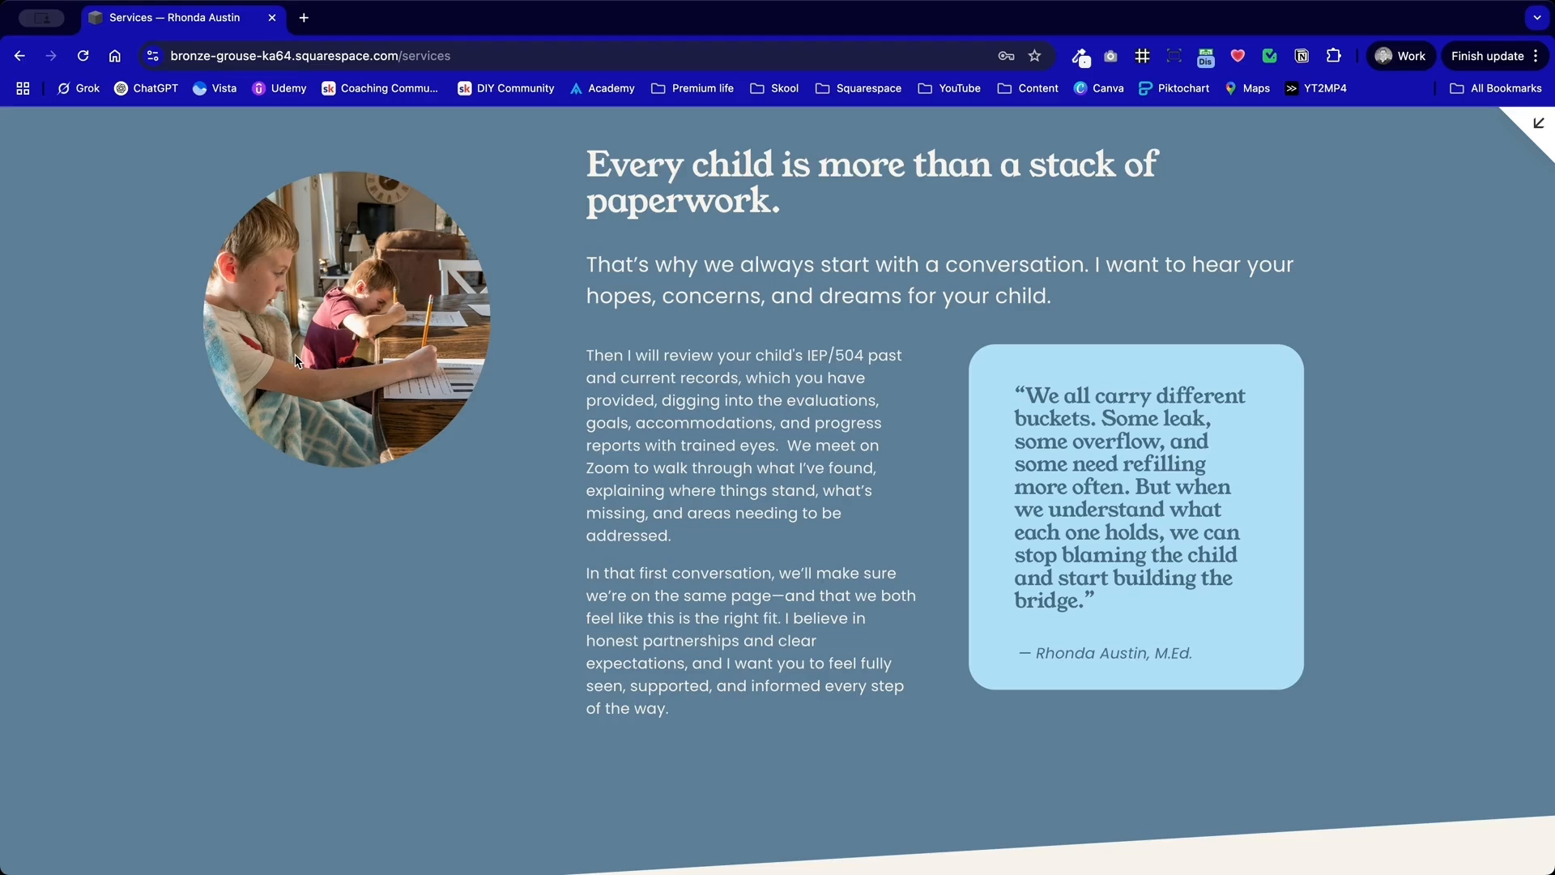
pyautogui.scroll(1, 295, 357)
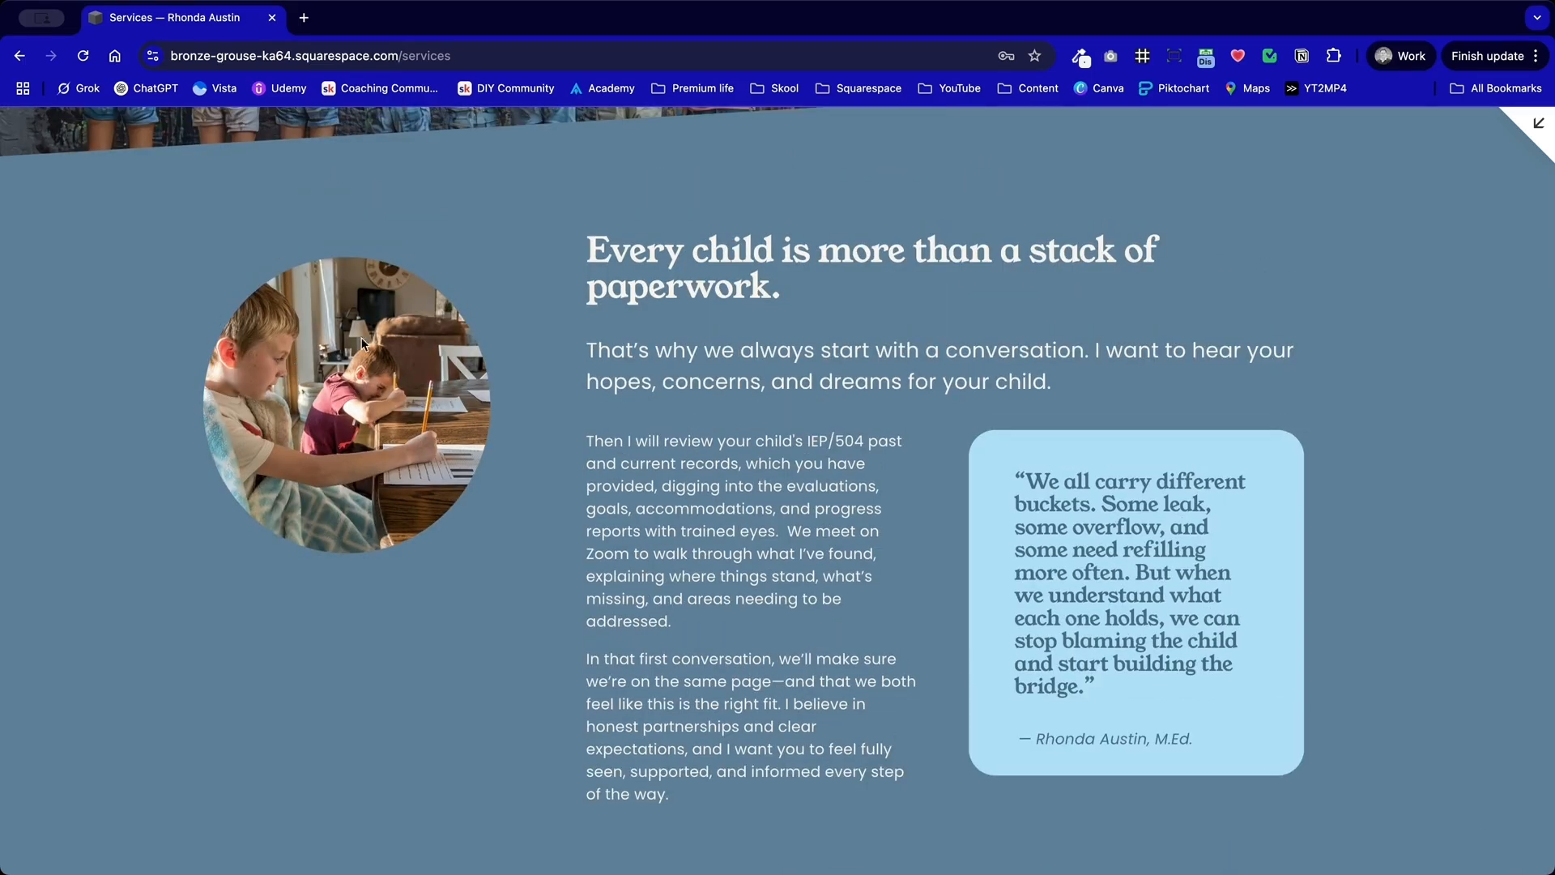
pyautogui.moveTo(783, 289); pyautogui.dragTo(567, 261)
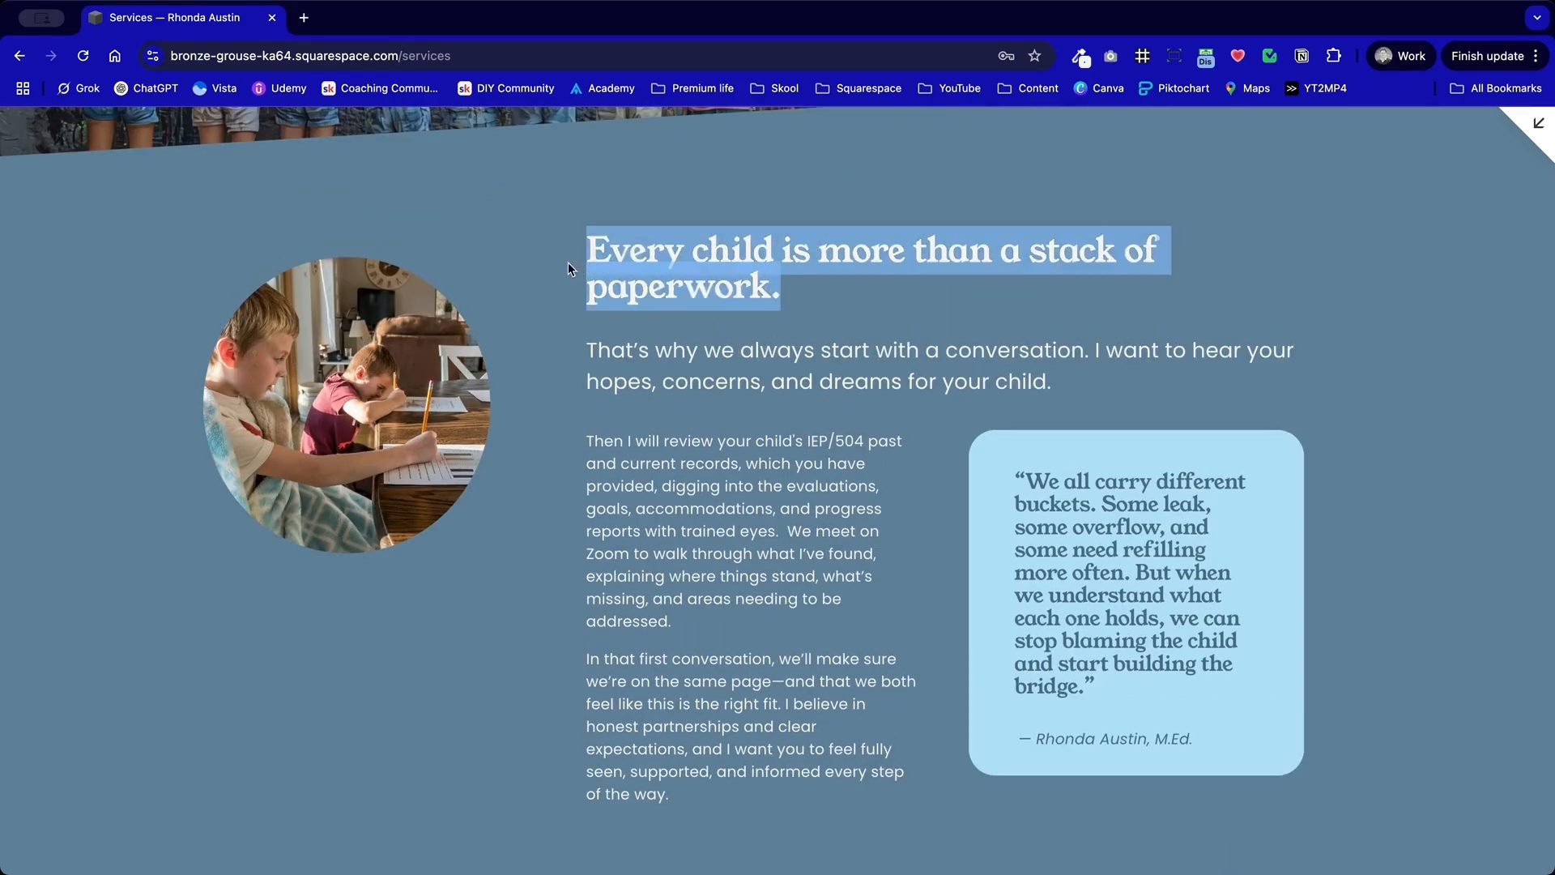
pyautogui.click(592, 338)
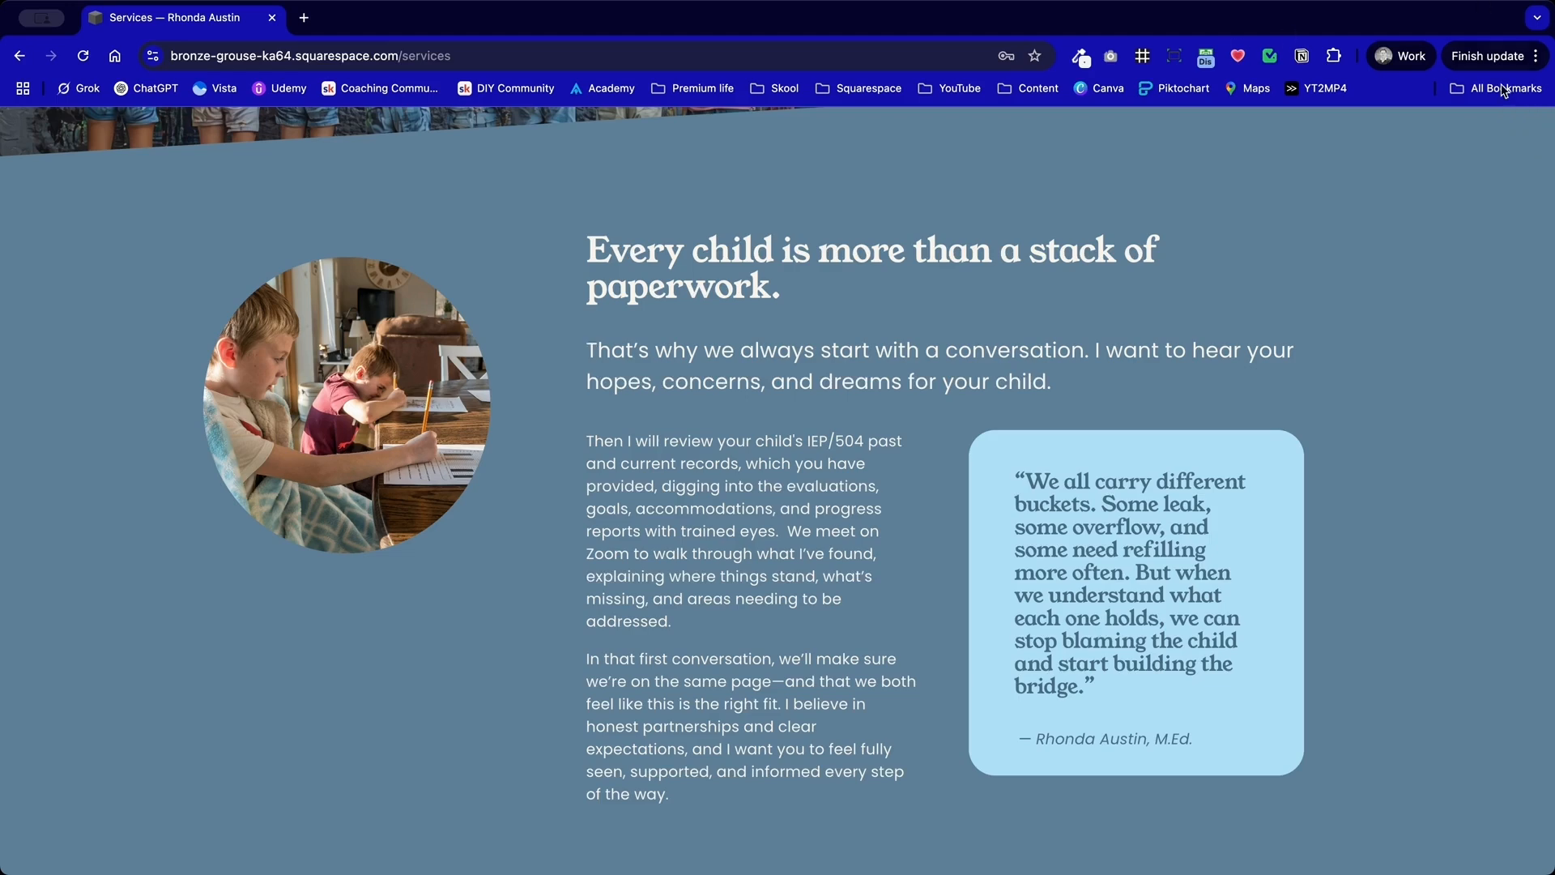
# Step: Reopen the Services page for editing and remove the old "How Can I Help?" section
pyautogui.click(1534, 131)
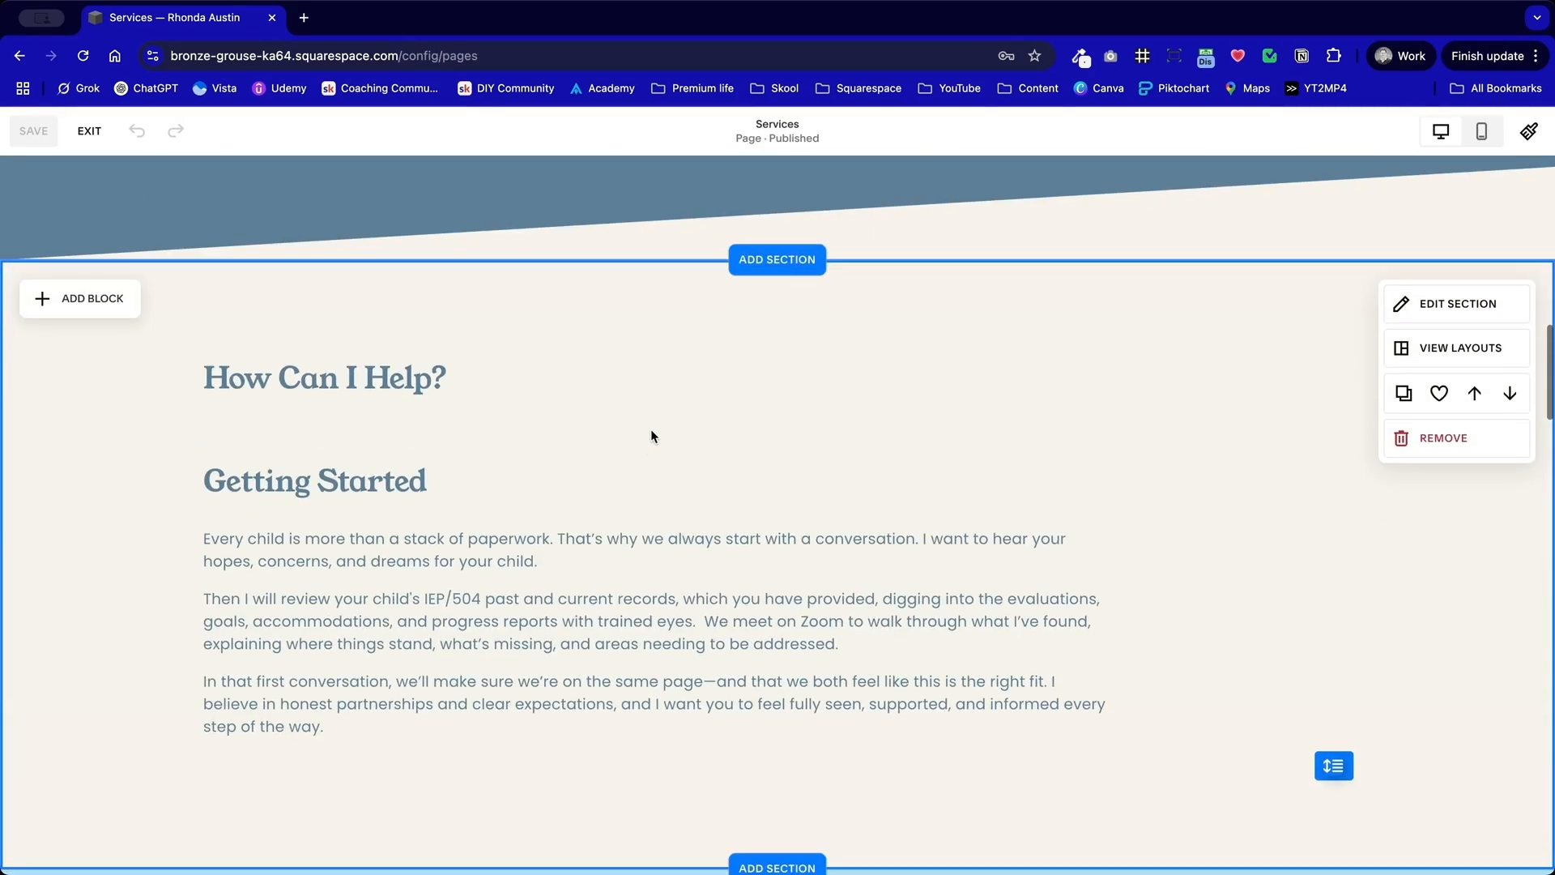
pyautogui.click(1438, 439)
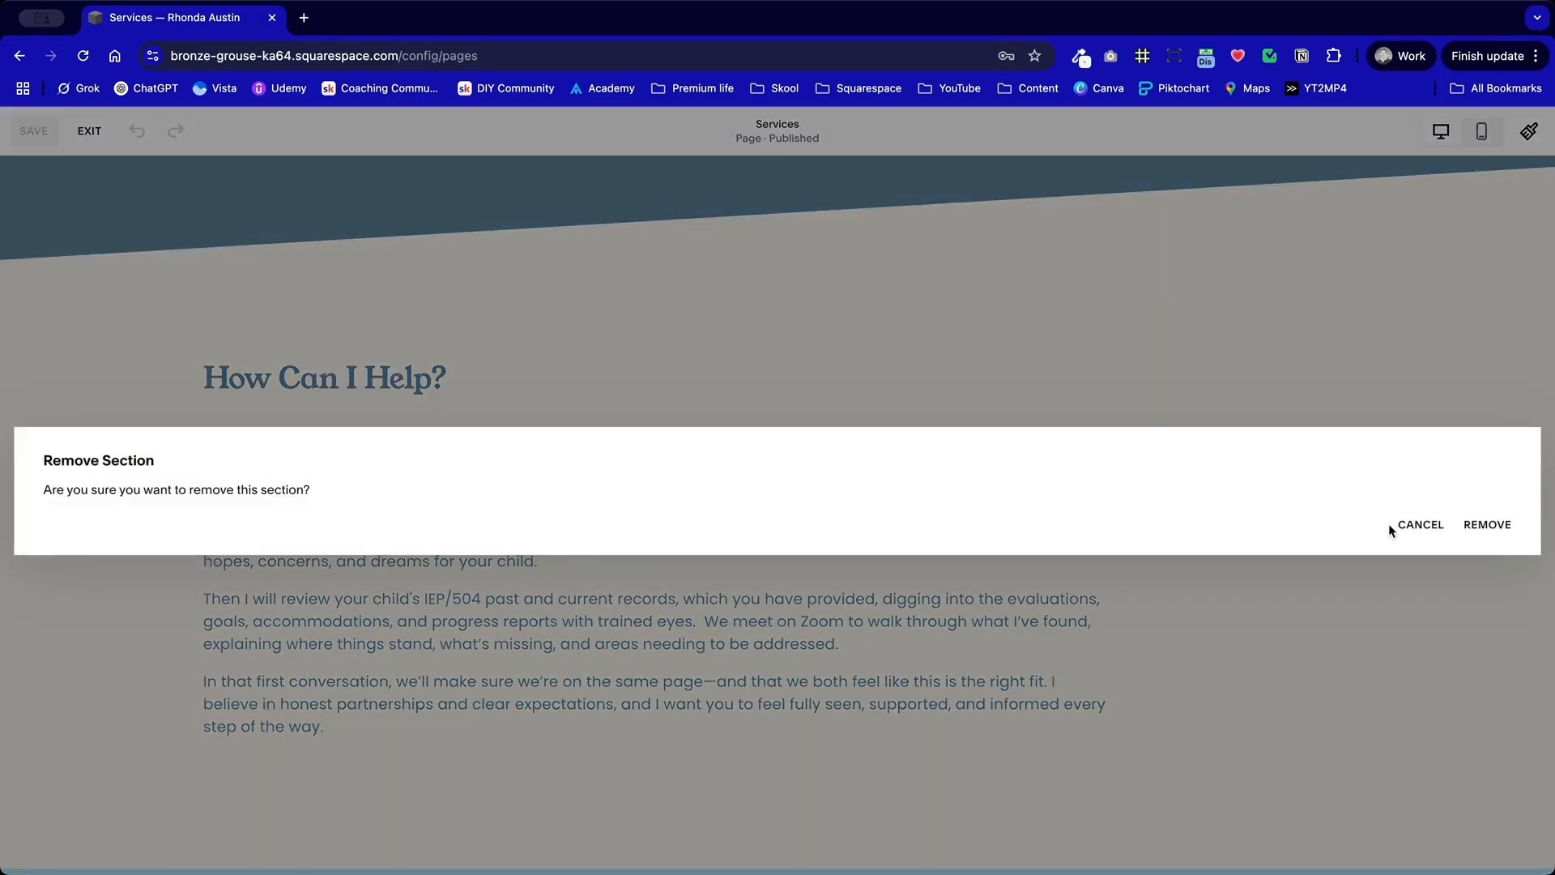
pyautogui.click(1471, 525)
# Step: Apply the Lightest 1 color theme to the "What is best for you and your child?" section
pyautogui.scroll(10, 906, 461)
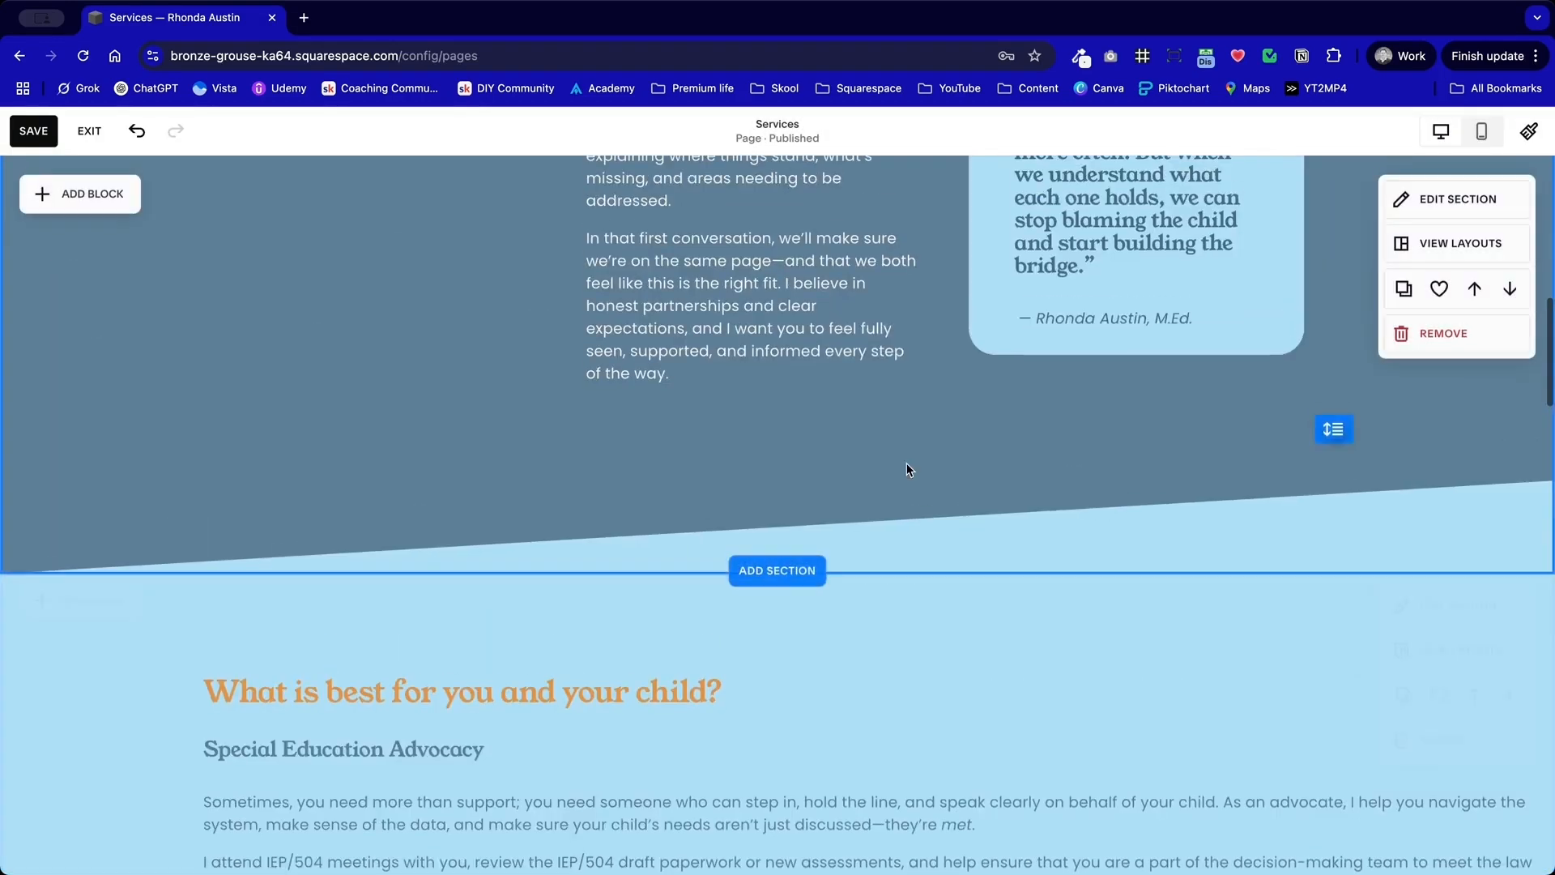
pyautogui.scroll(-10, 907, 464)
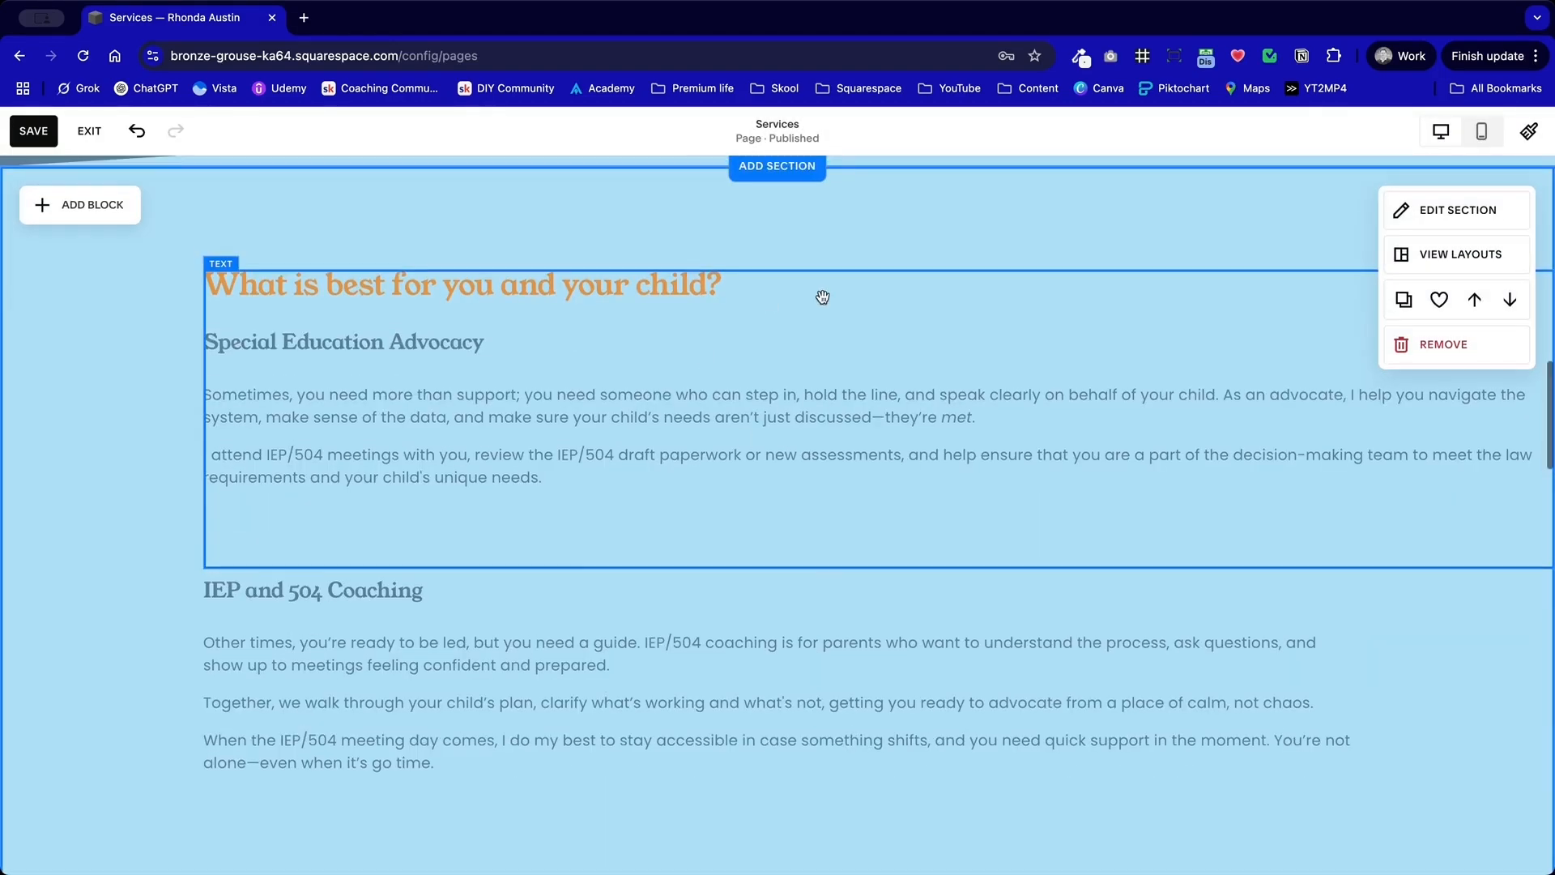
pyautogui.scroll(5, 974, 544)
pyautogui.scroll(-3, 1223, 521)
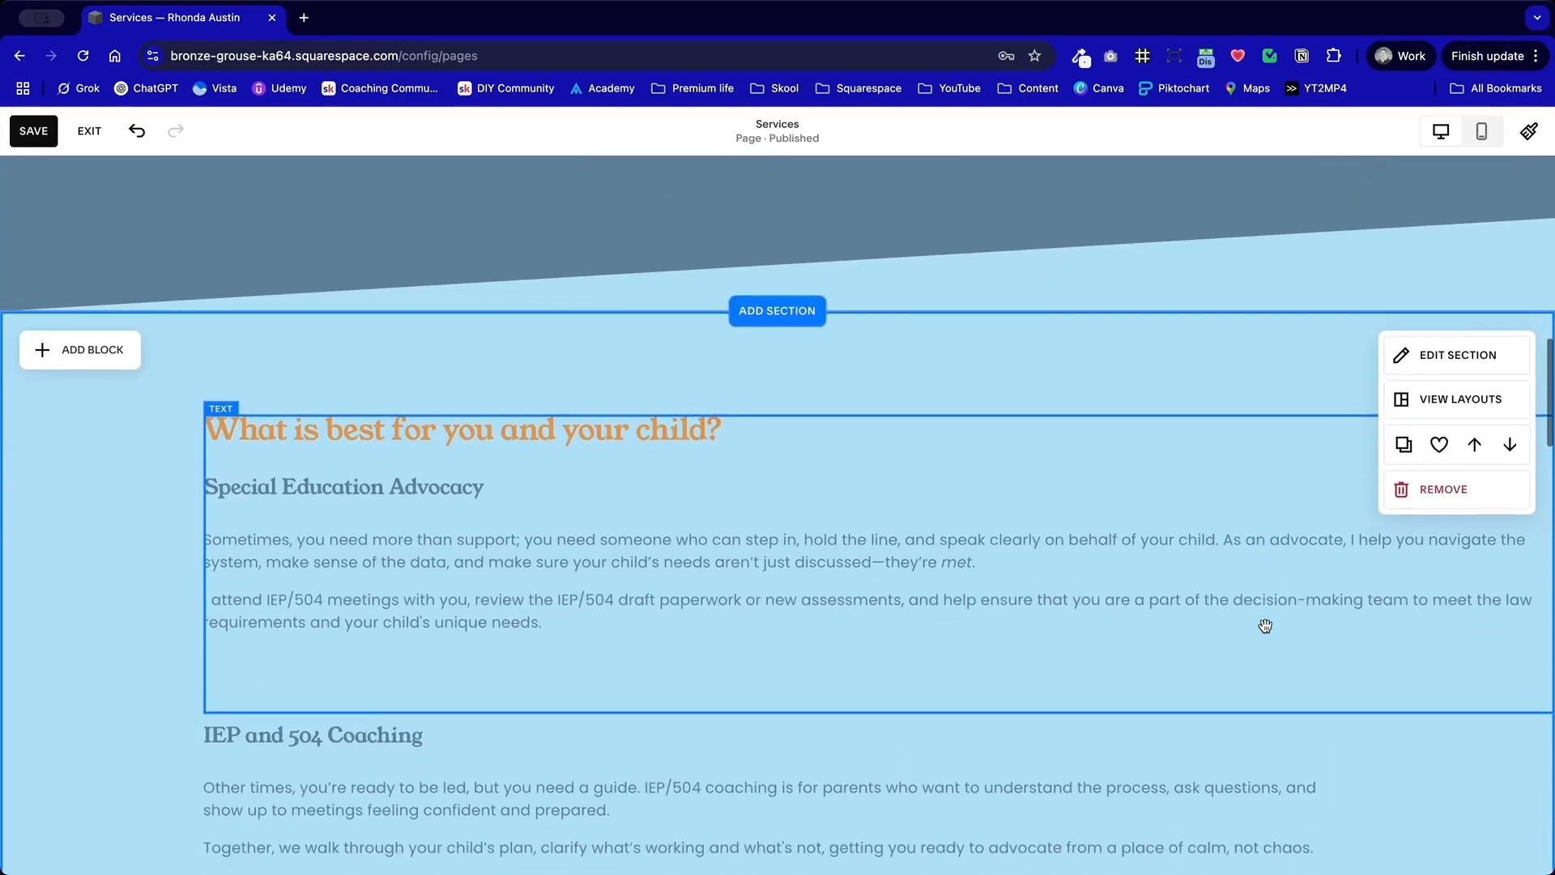
pyautogui.click(1489, 373)
pyautogui.moveTo(1469, 429); pyautogui.dragTo(1003, 265)
pyautogui.click(961, 276)
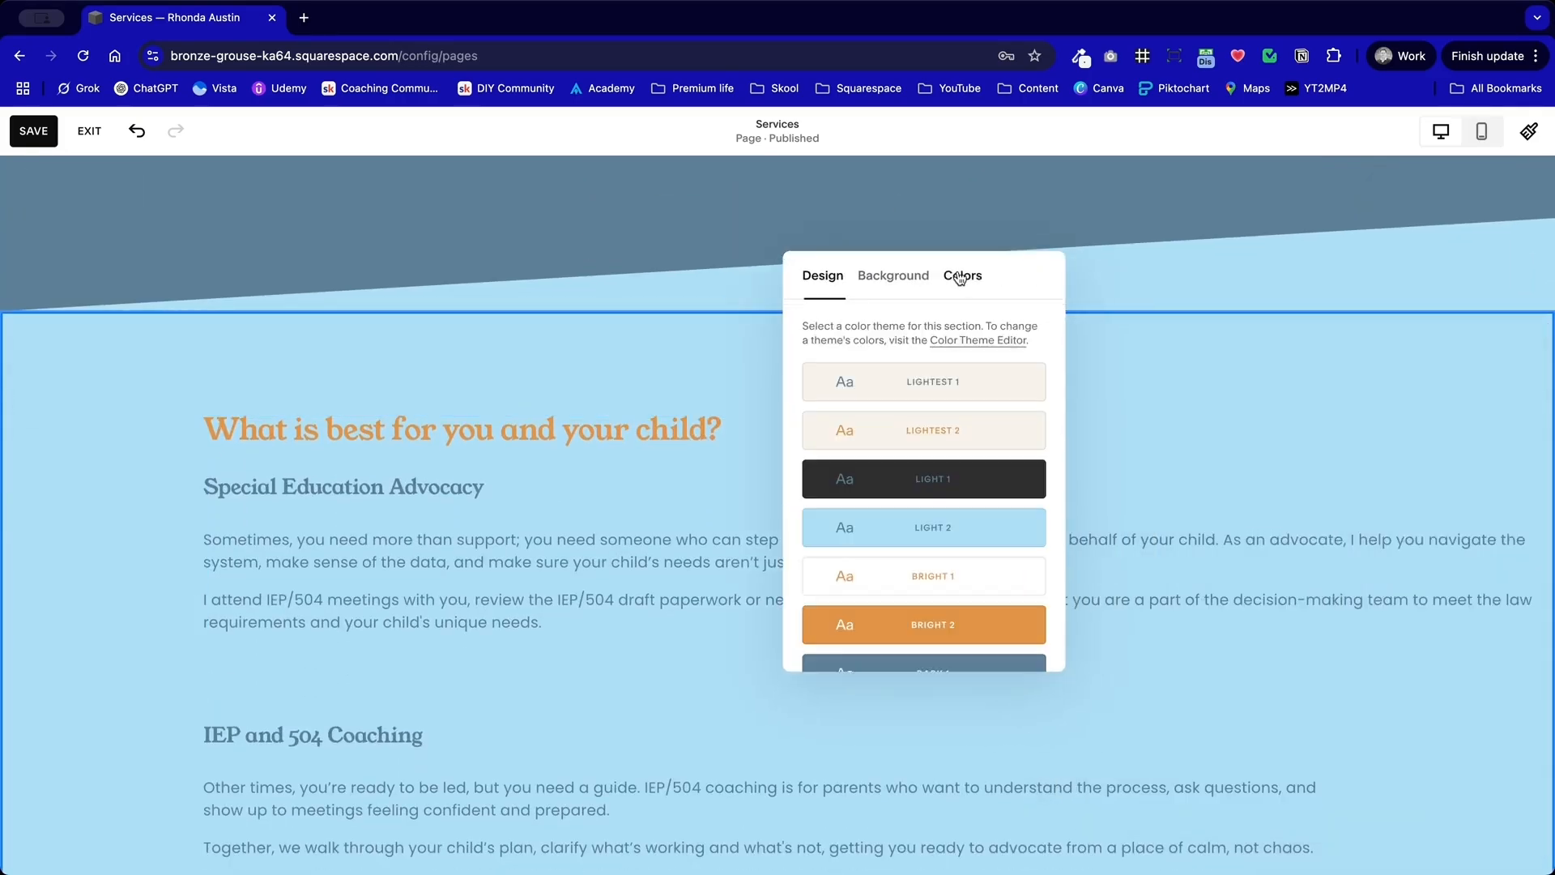
pyautogui.click(985, 387)
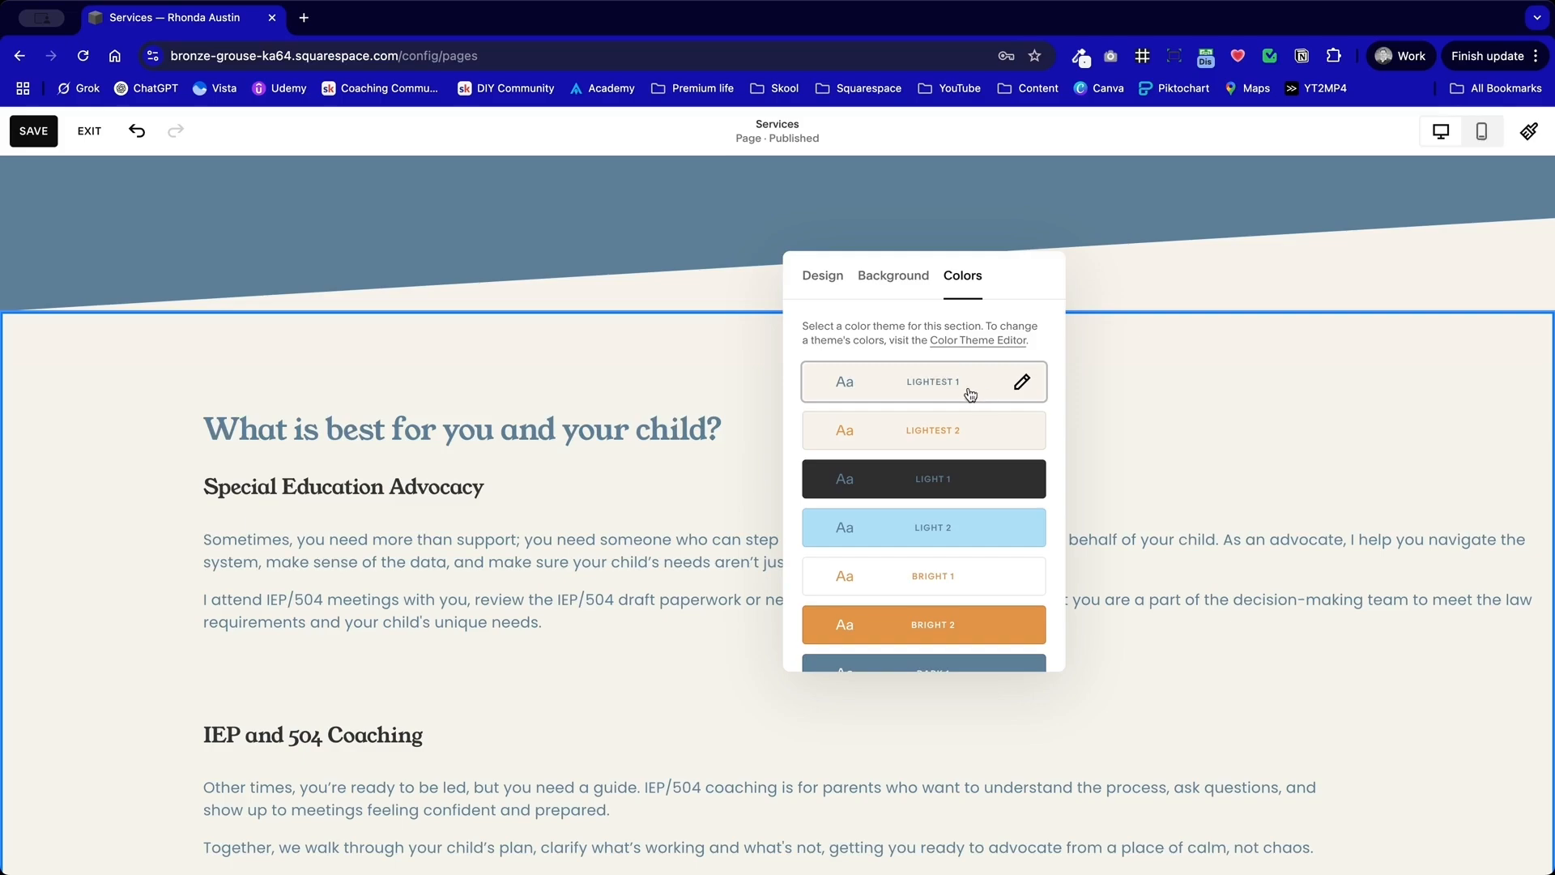
pyautogui.click(44, 479)
# Step: Restore the browser window to the 1760 × 990 Macbook size preset
pyautogui.scroll(10, 151, 478)
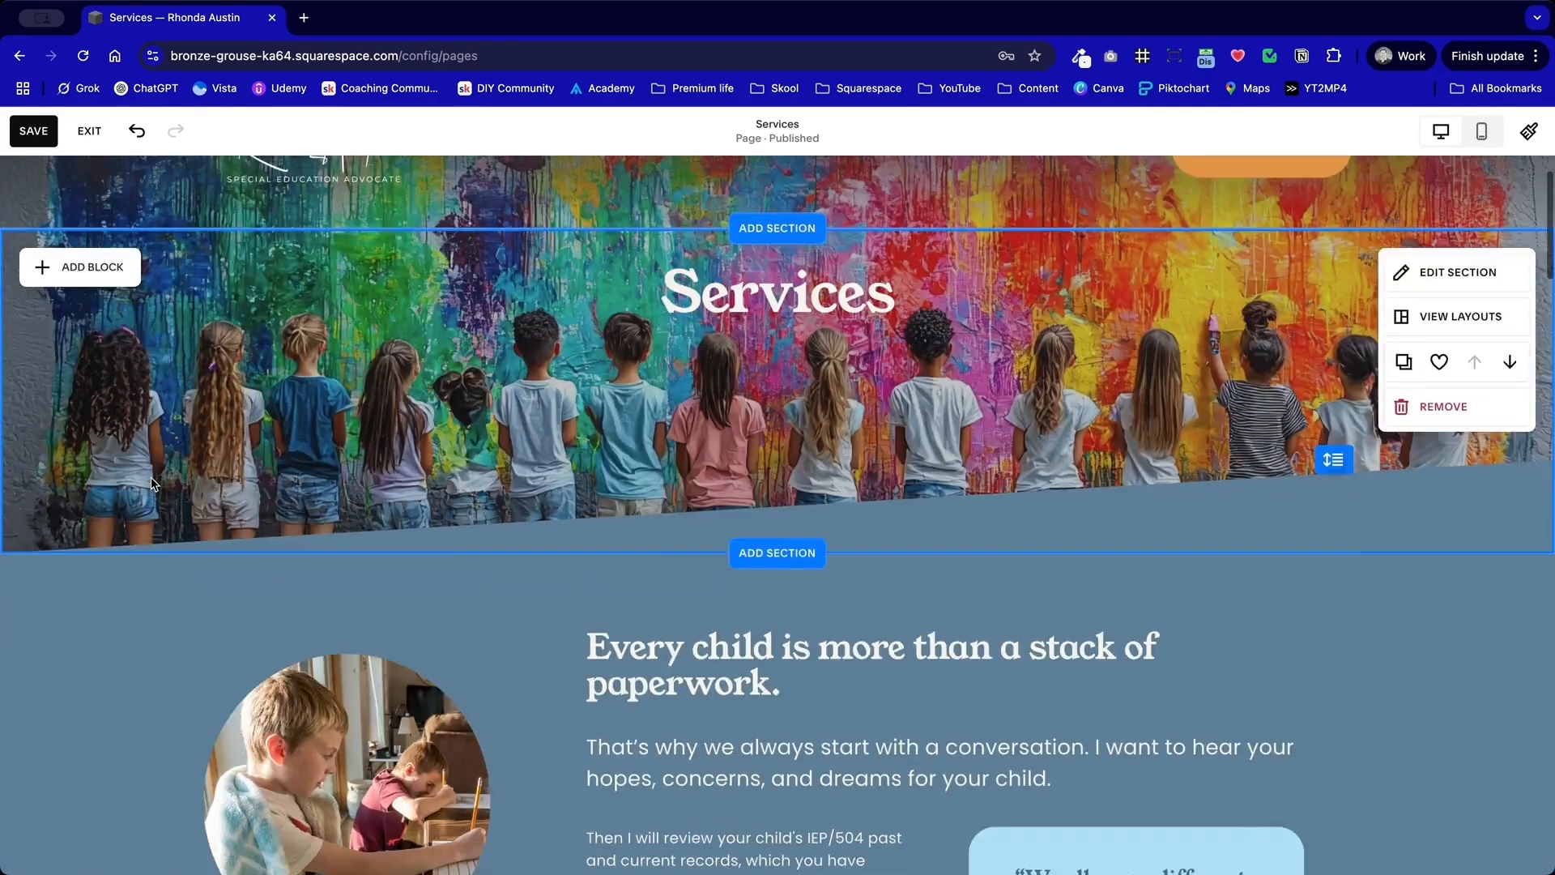
pyautogui.scroll(-12, 151, 479)
pyautogui.moveTo(491, 410); pyautogui.dragTo(527, 414)
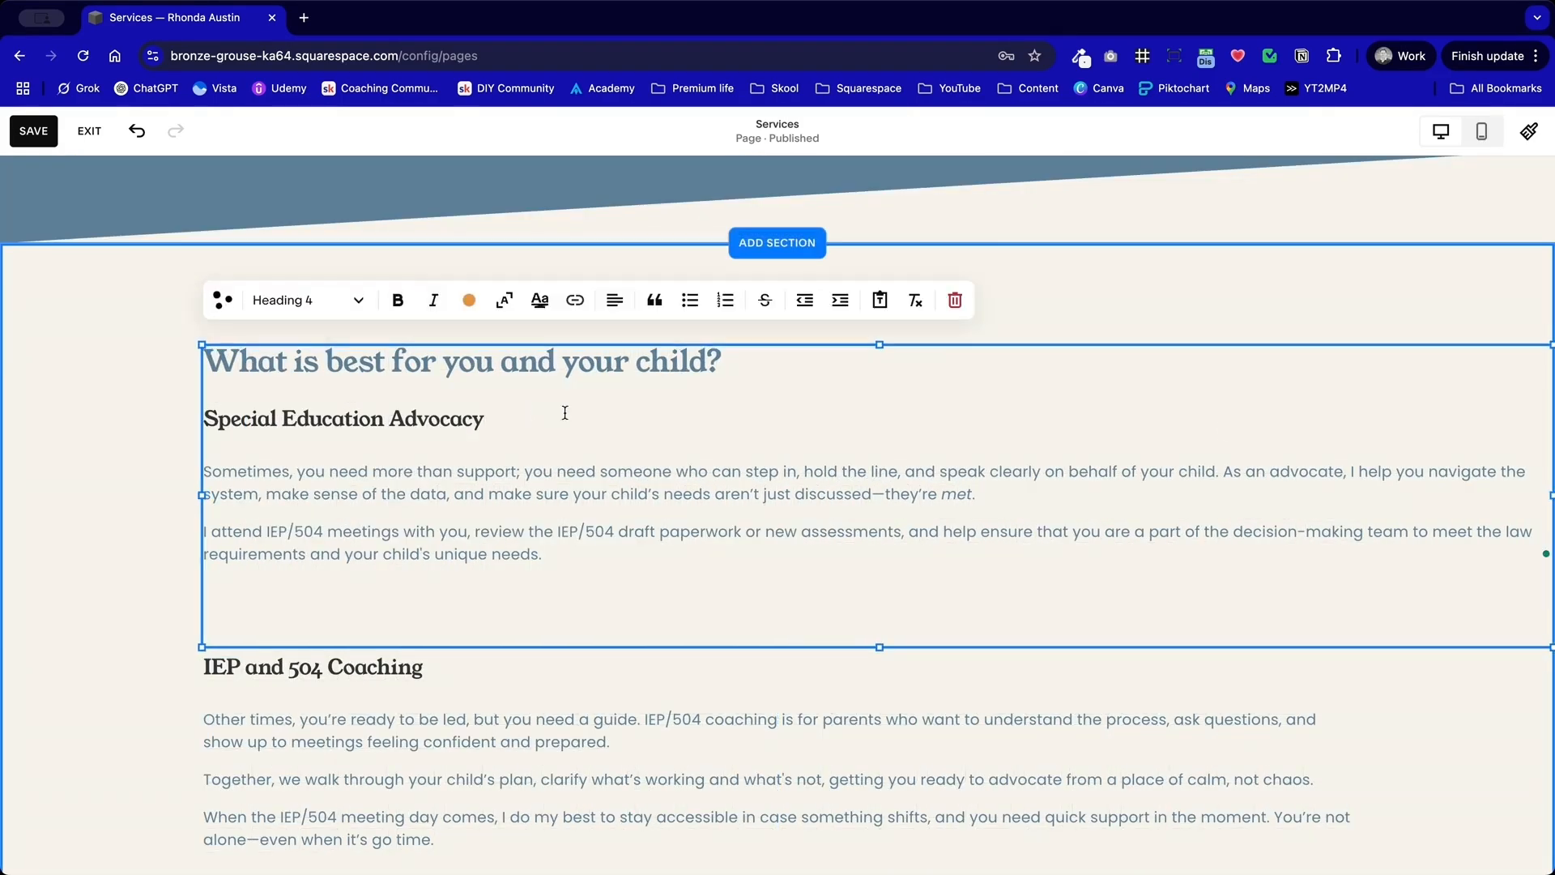
pyautogui.moveTo(1549, 495); pyautogui.dragTo(1514, 491)
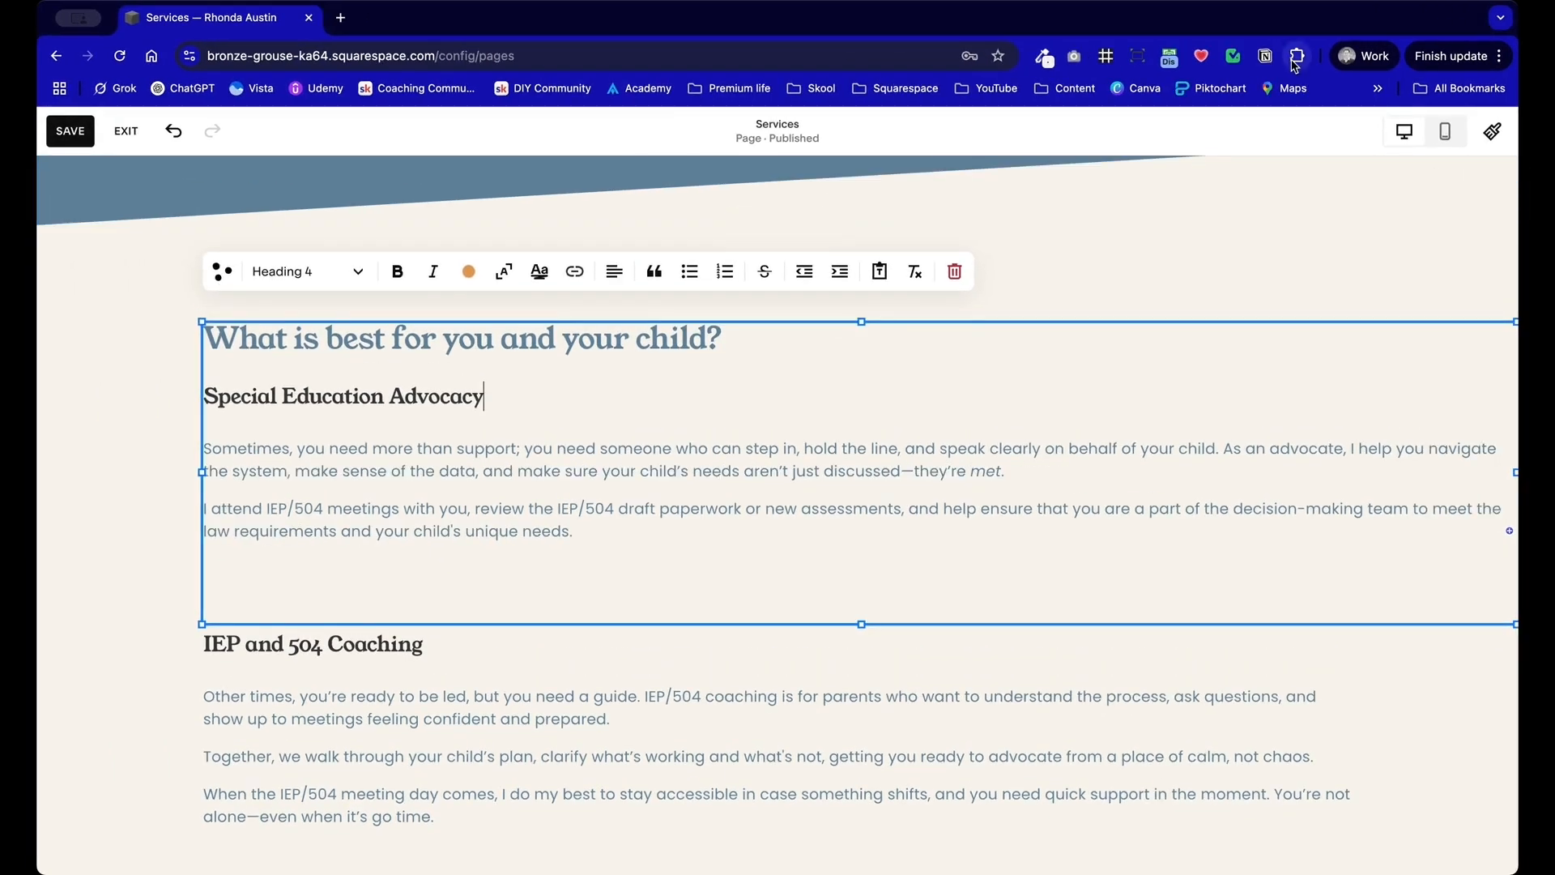
pyautogui.click(1138, 59)
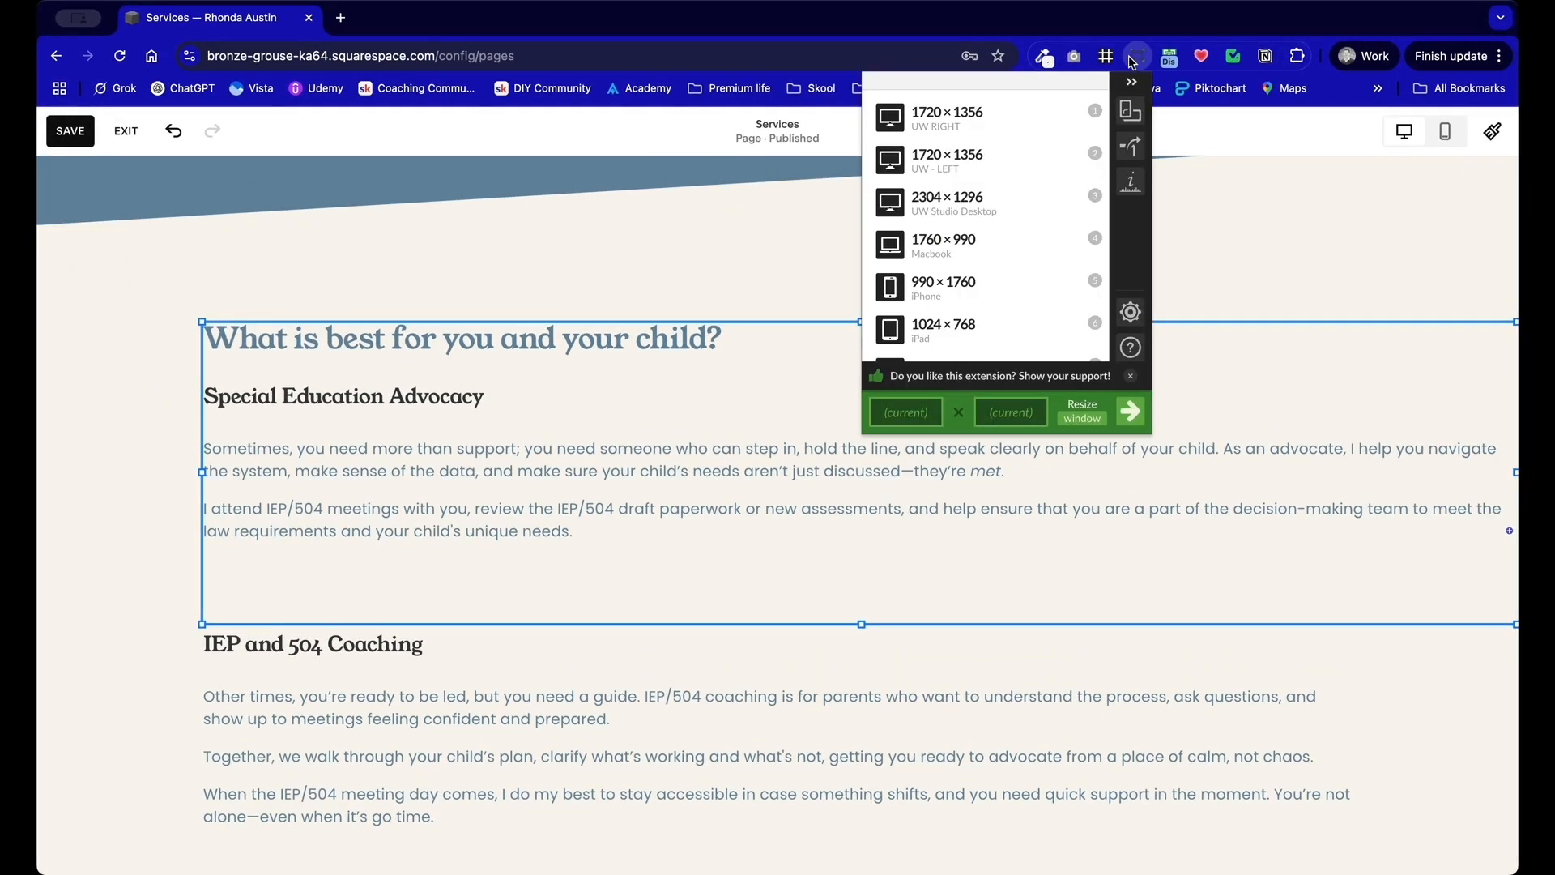
pyautogui.click(998, 248)
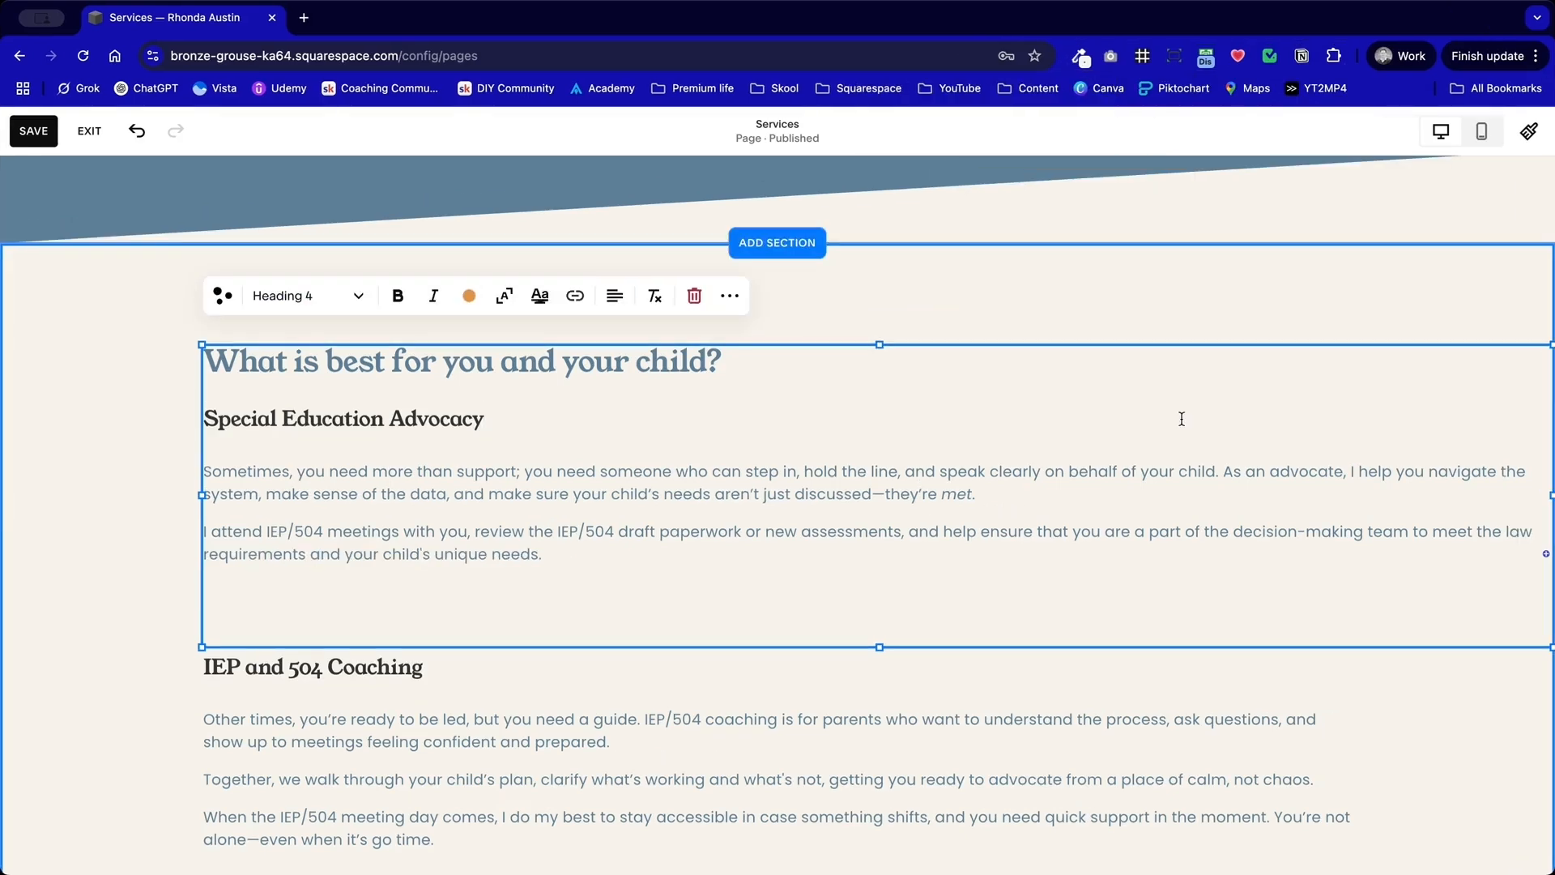
# Step: Narrow the Special Education Advocacy text block to about half of the content width
pyautogui.moveTo(1548, 496); pyautogui.dragTo(1347, 502)
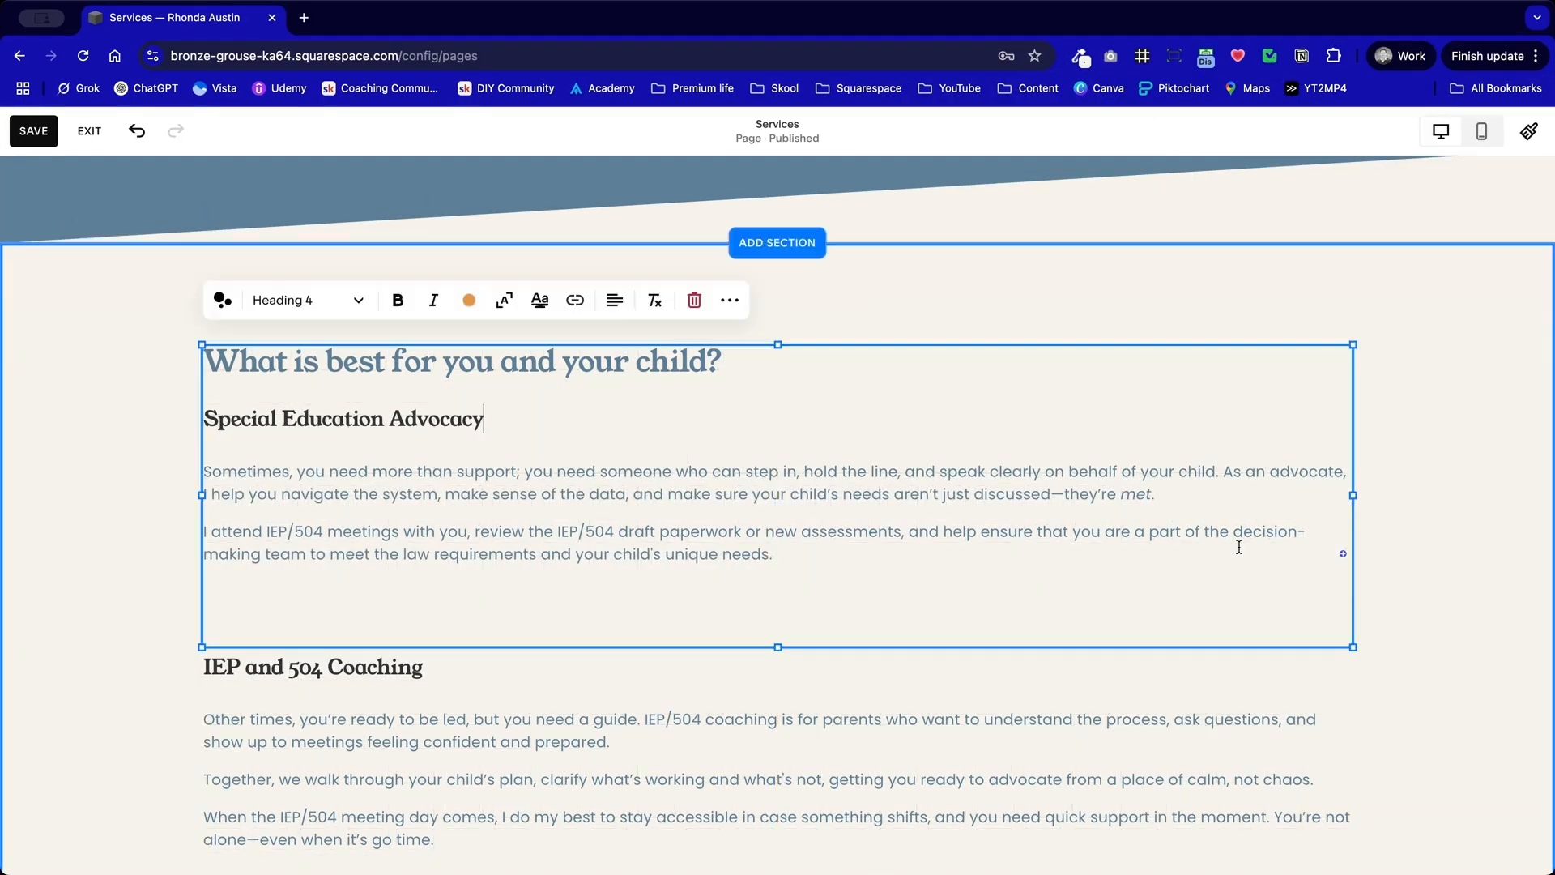
pyautogui.scroll(-4, 1426, 482)
pyautogui.scroll(3, 1442, 480)
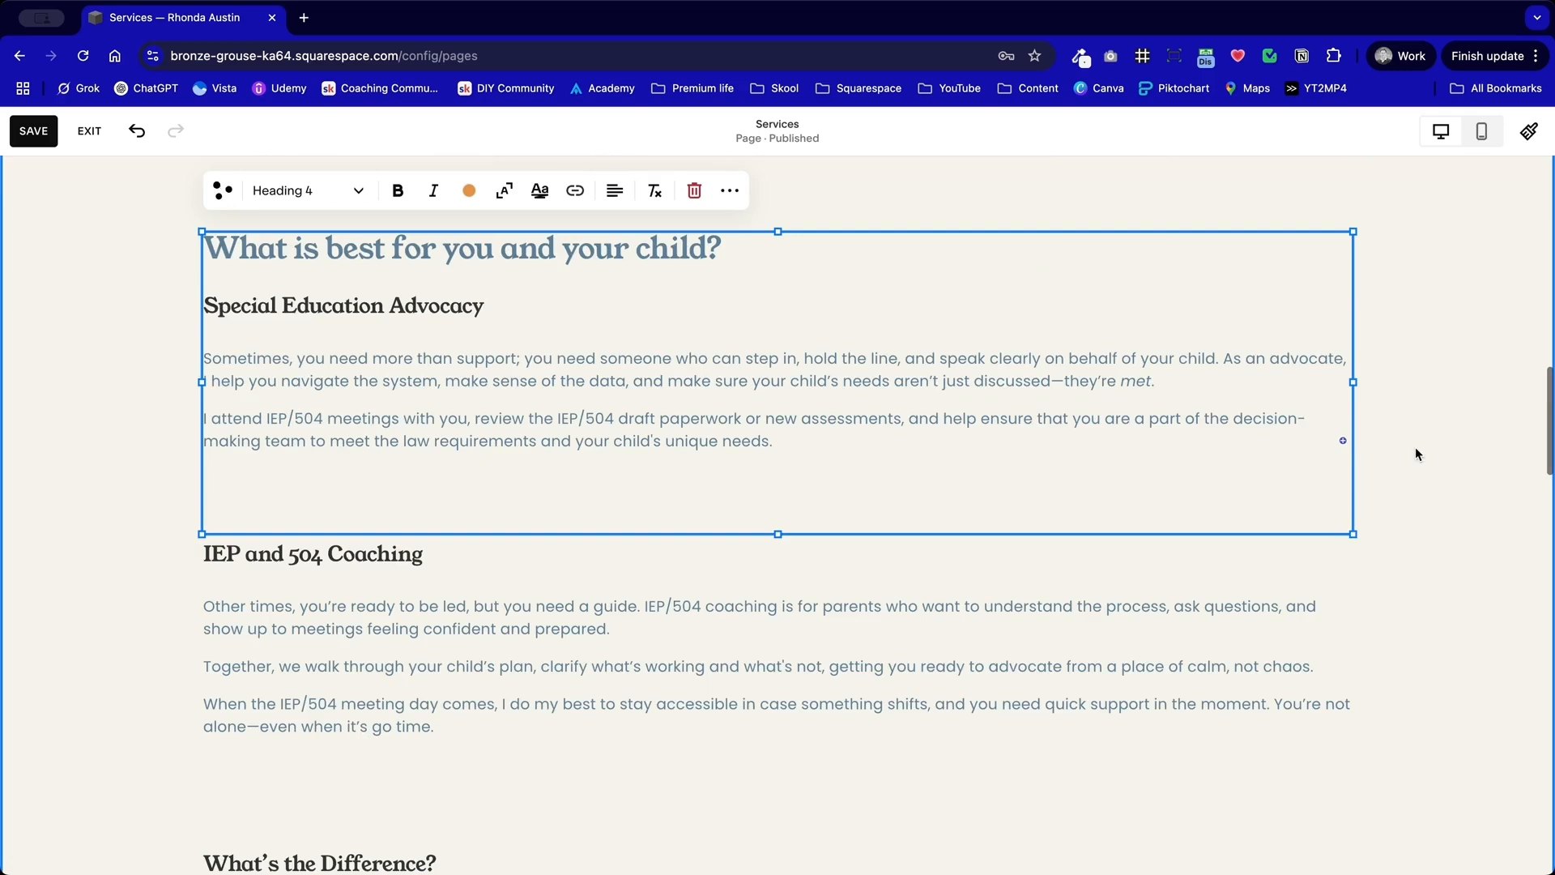
pyautogui.scroll(3, 1002, 336)
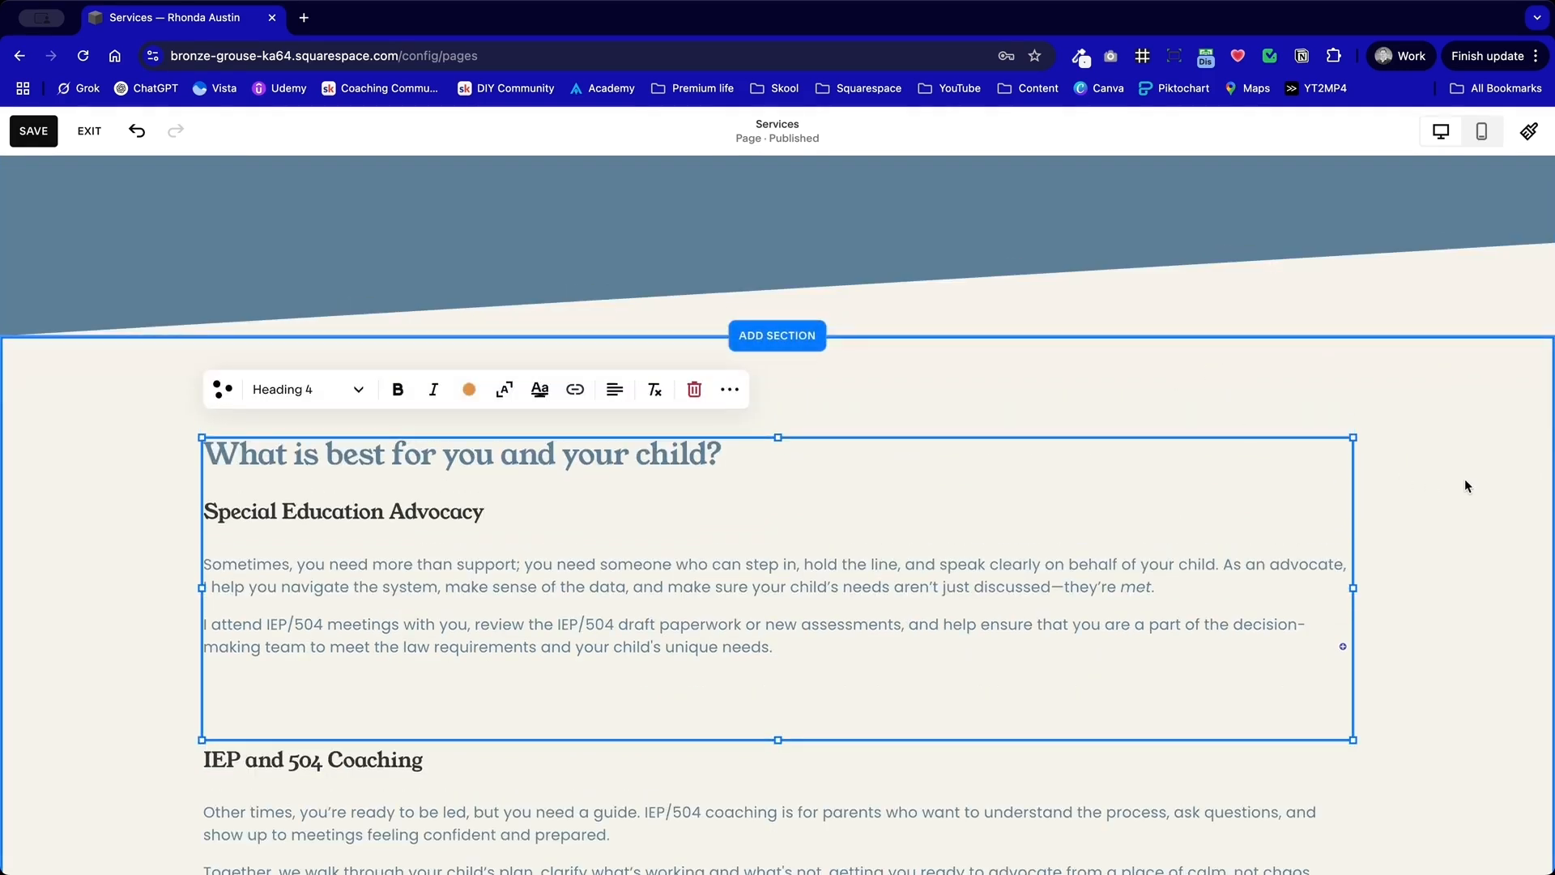
pyautogui.scroll(-2, 939, 534)
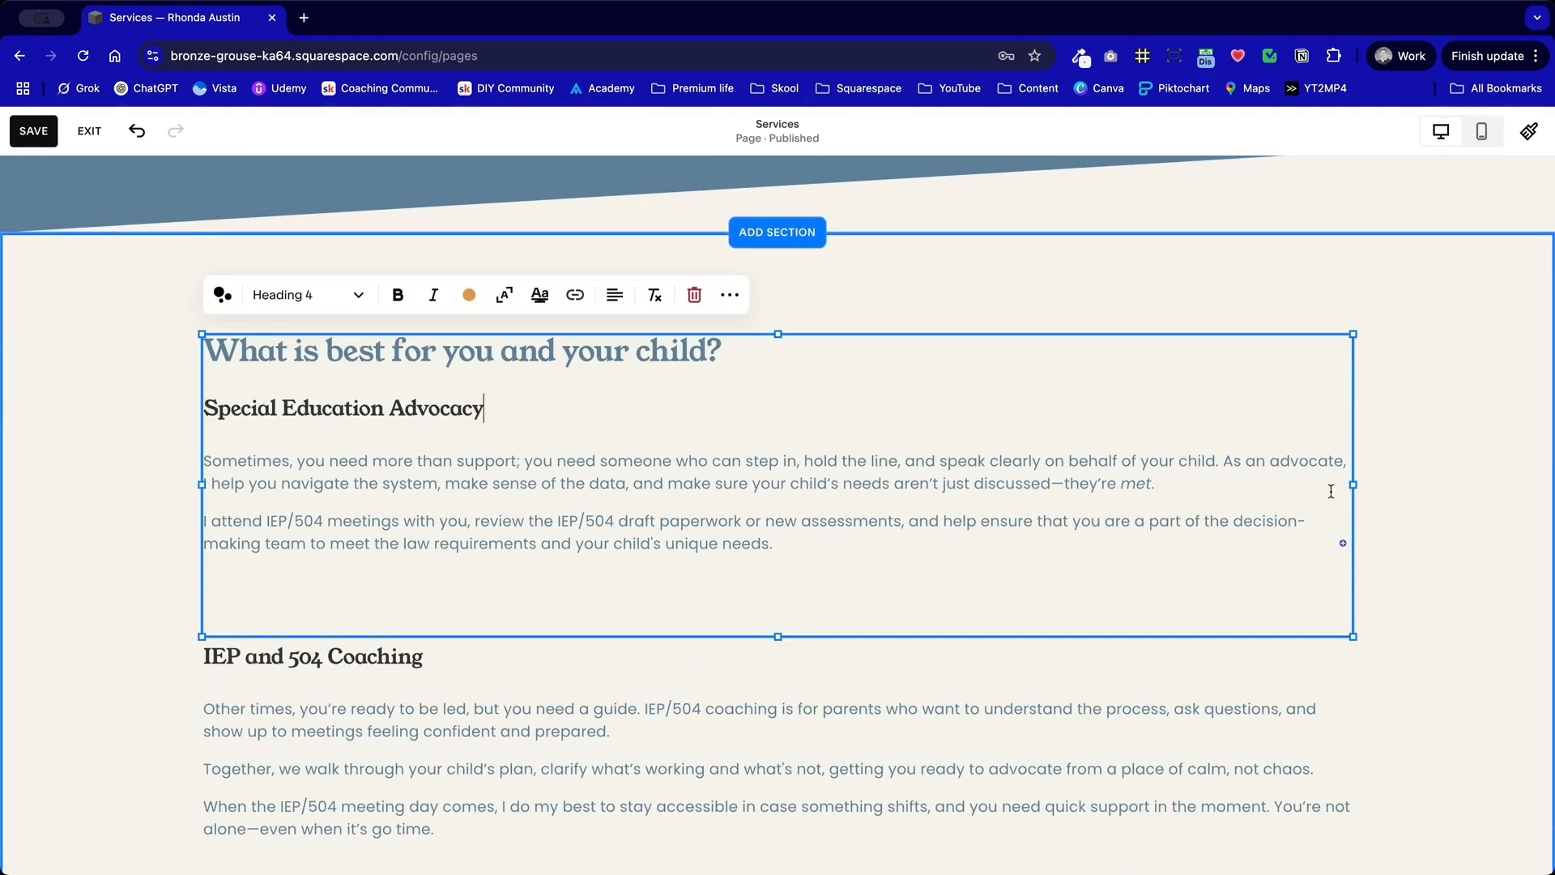
pyautogui.moveTo(1357, 487); pyautogui.dragTo(759, 479)
pyautogui.click(955, 497)
# Step: Move the IEP and 504 Coaching text beside the Special Education Advocacy block and narrow it to form a second column
pyautogui.scroll(-3, 955, 493)
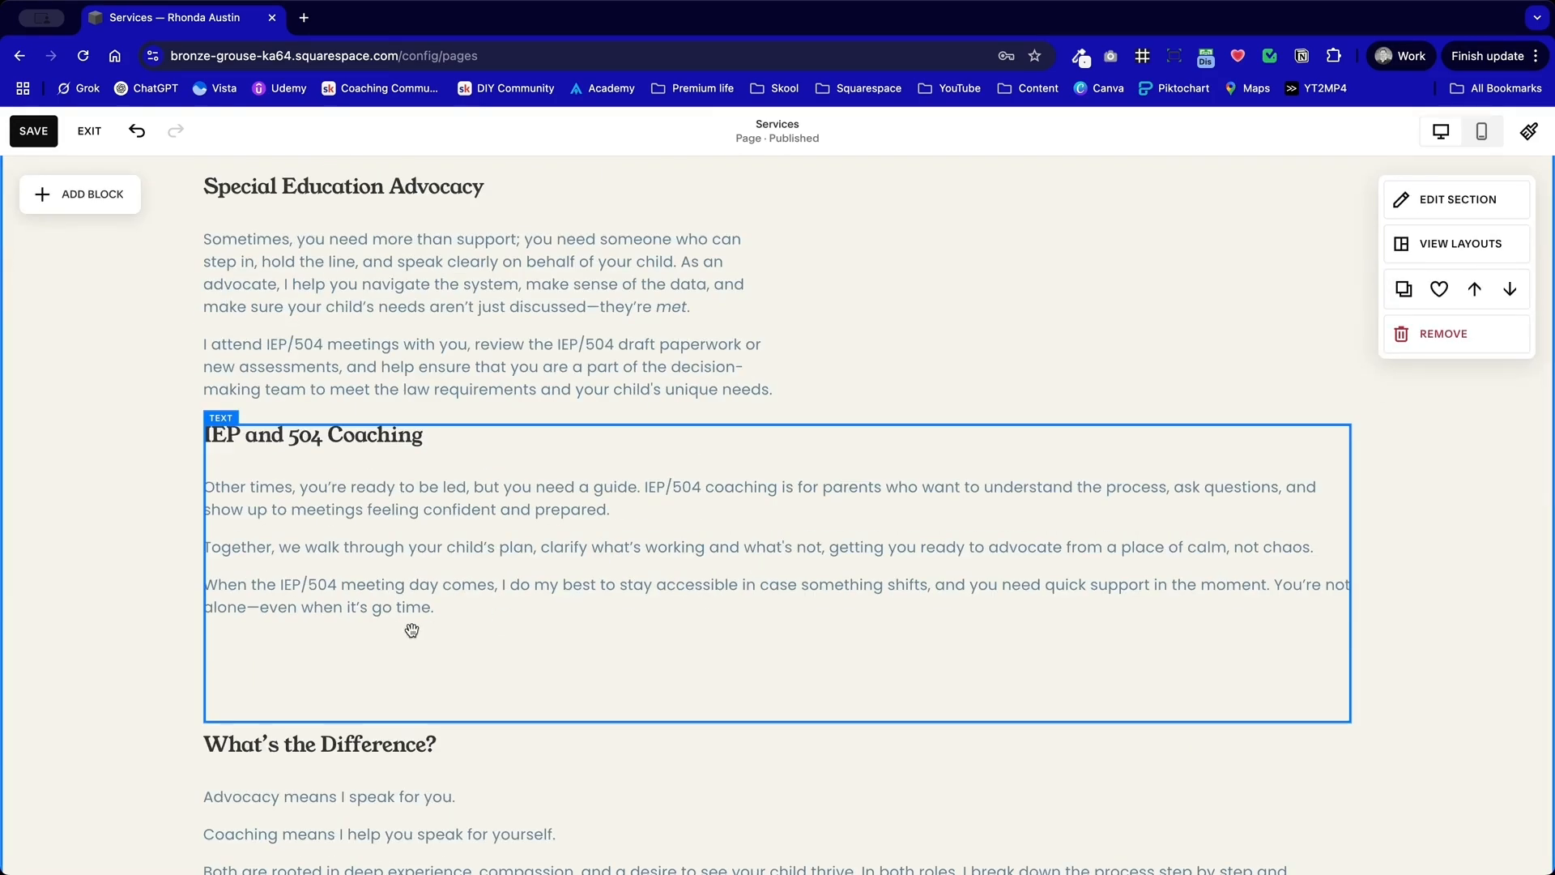
pyautogui.scroll(1, 411, 630)
pyautogui.moveTo(332, 645); pyautogui.dragTo(316, 409)
pyautogui.moveTo(206, 410); pyautogui.dragTo(779, 409)
pyautogui.click(469, 640)
# Step: Duplicate the text block holding the main heading and the Special Education Advocacy text, and place the copy below the original
pyautogui.moveTo(514, 388); pyautogui.dragTo(520, 425)
pyautogui.moveTo(722, 255); pyautogui.dragTo(165, 252)
pyautogui.click(441, 504)
pyautogui.click(470, 609)
pyautogui.click(495, 493)
pyautogui.click(371, 196)
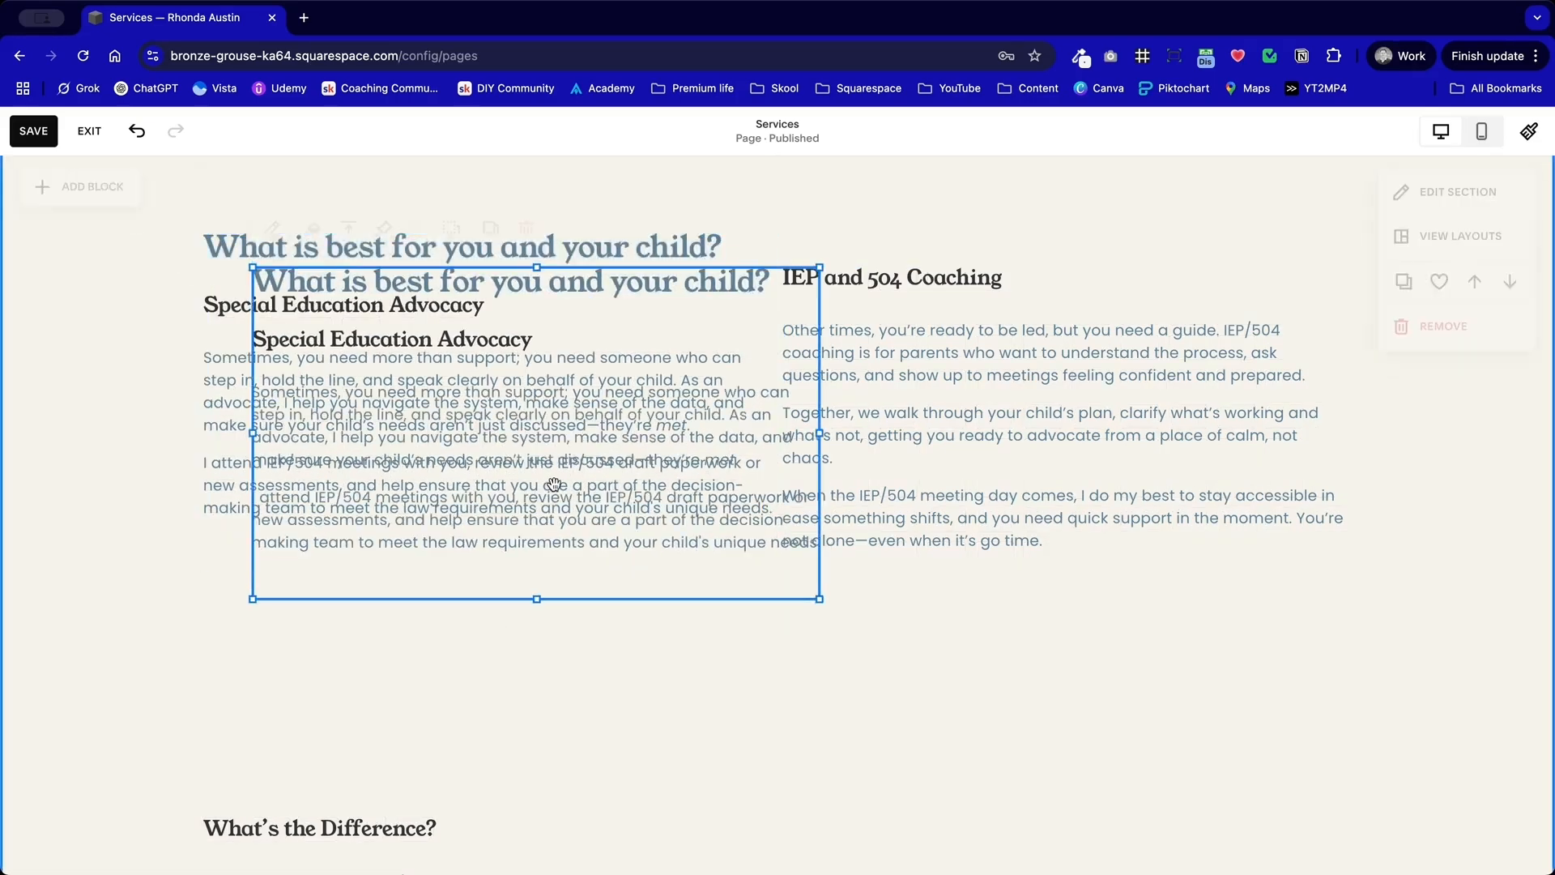
pyautogui.moveTo(556, 546); pyautogui.dragTo(570, 702)
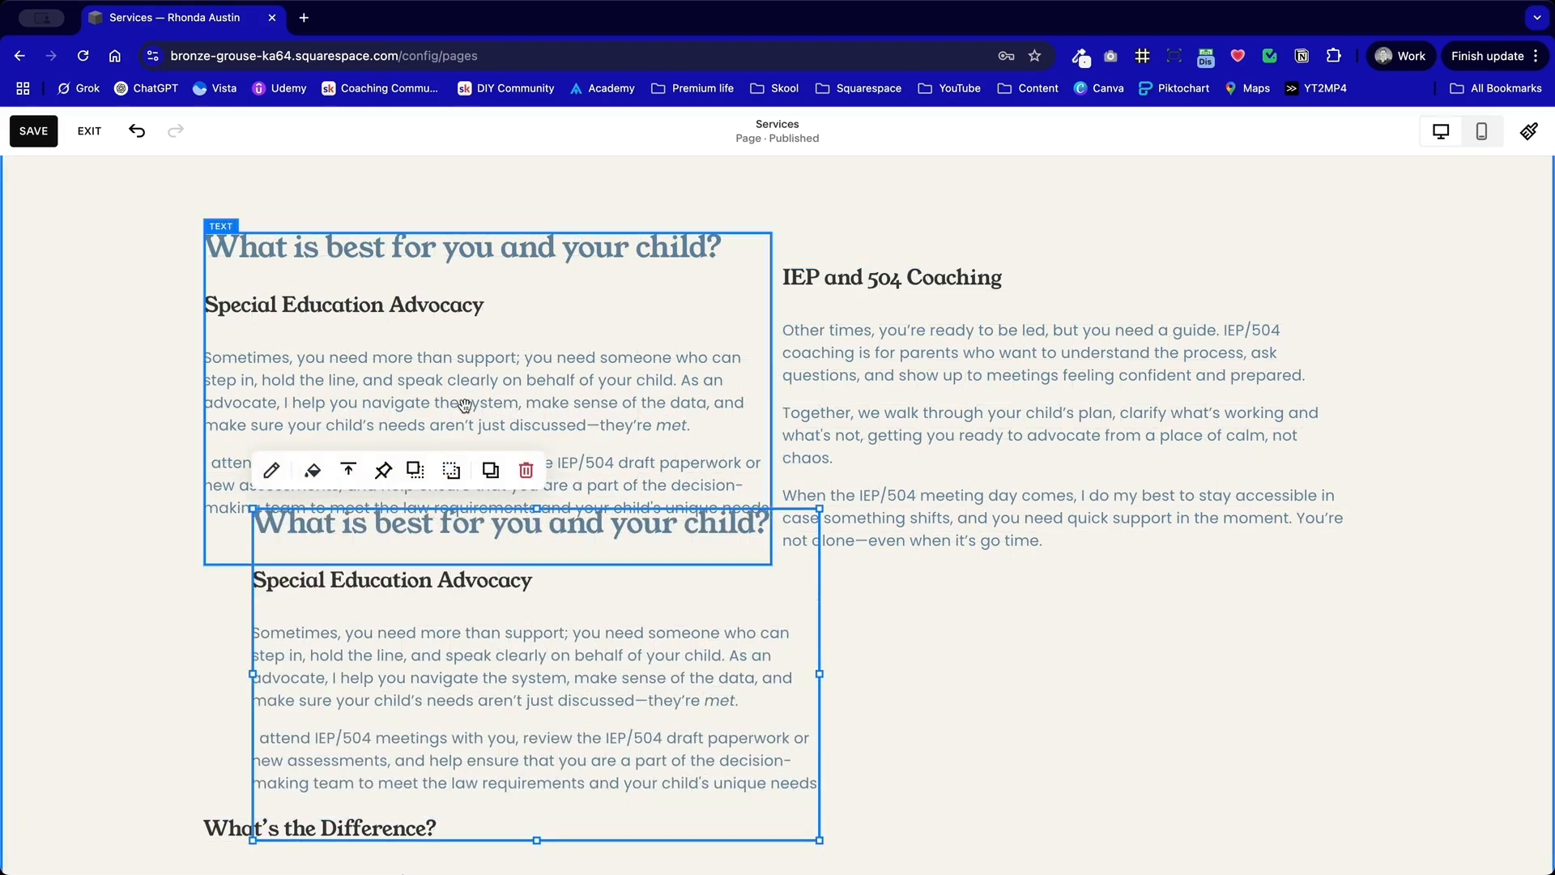
# Step: Delete the Special Education Advocacy heading and paragraphs from the original block, keeping only "What is best for you and your child?"
pyautogui.doubleClick(559, 349)
pyautogui.click(512, 301)
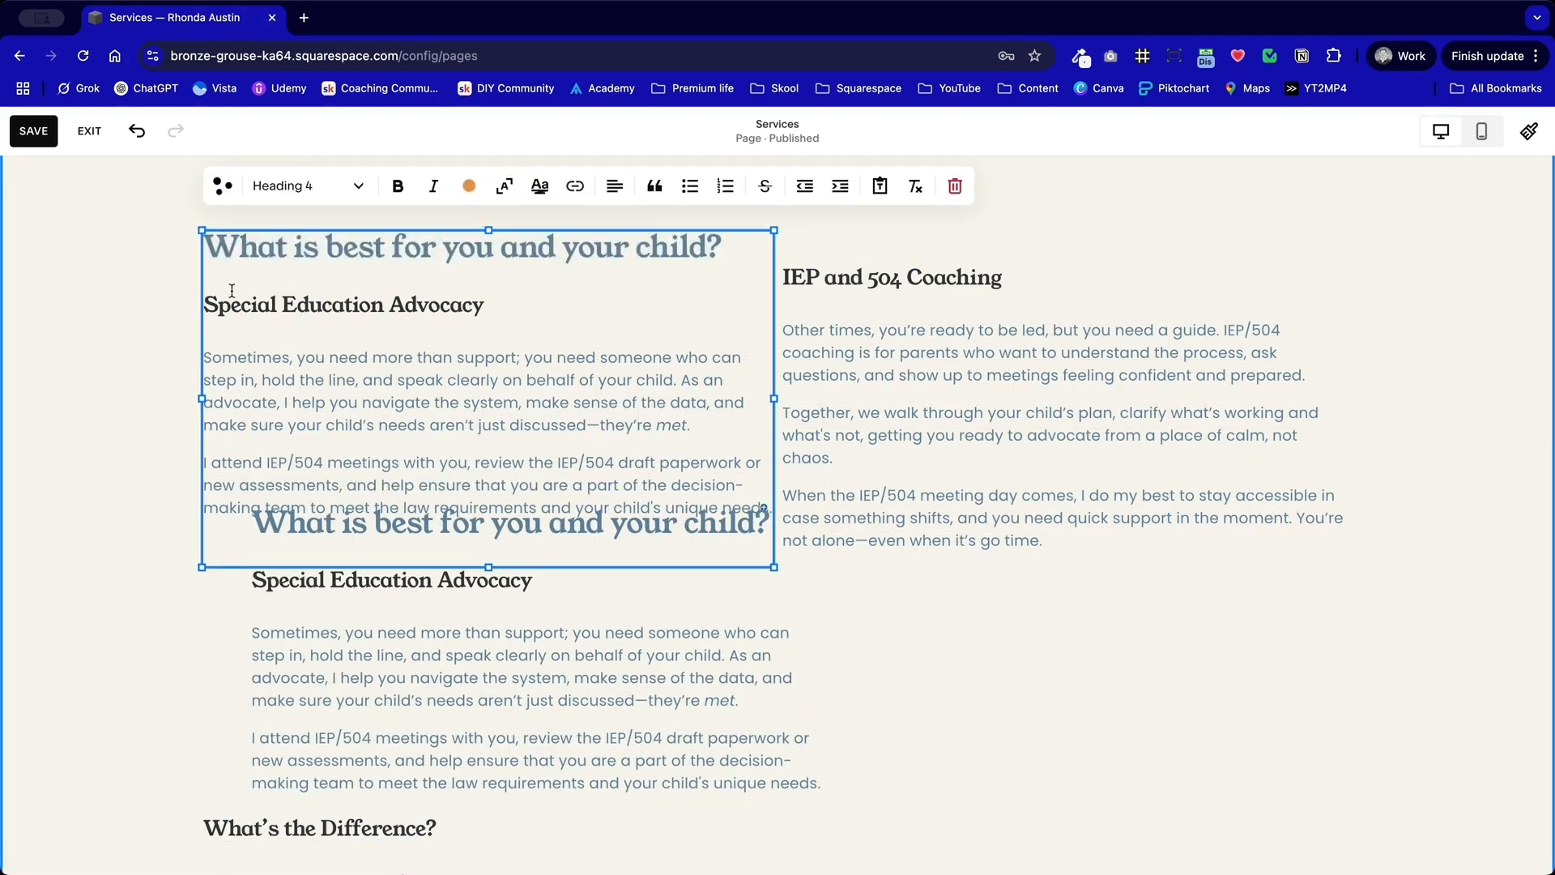
pyautogui.moveTo(204, 302); pyautogui.dragTo(759, 511)
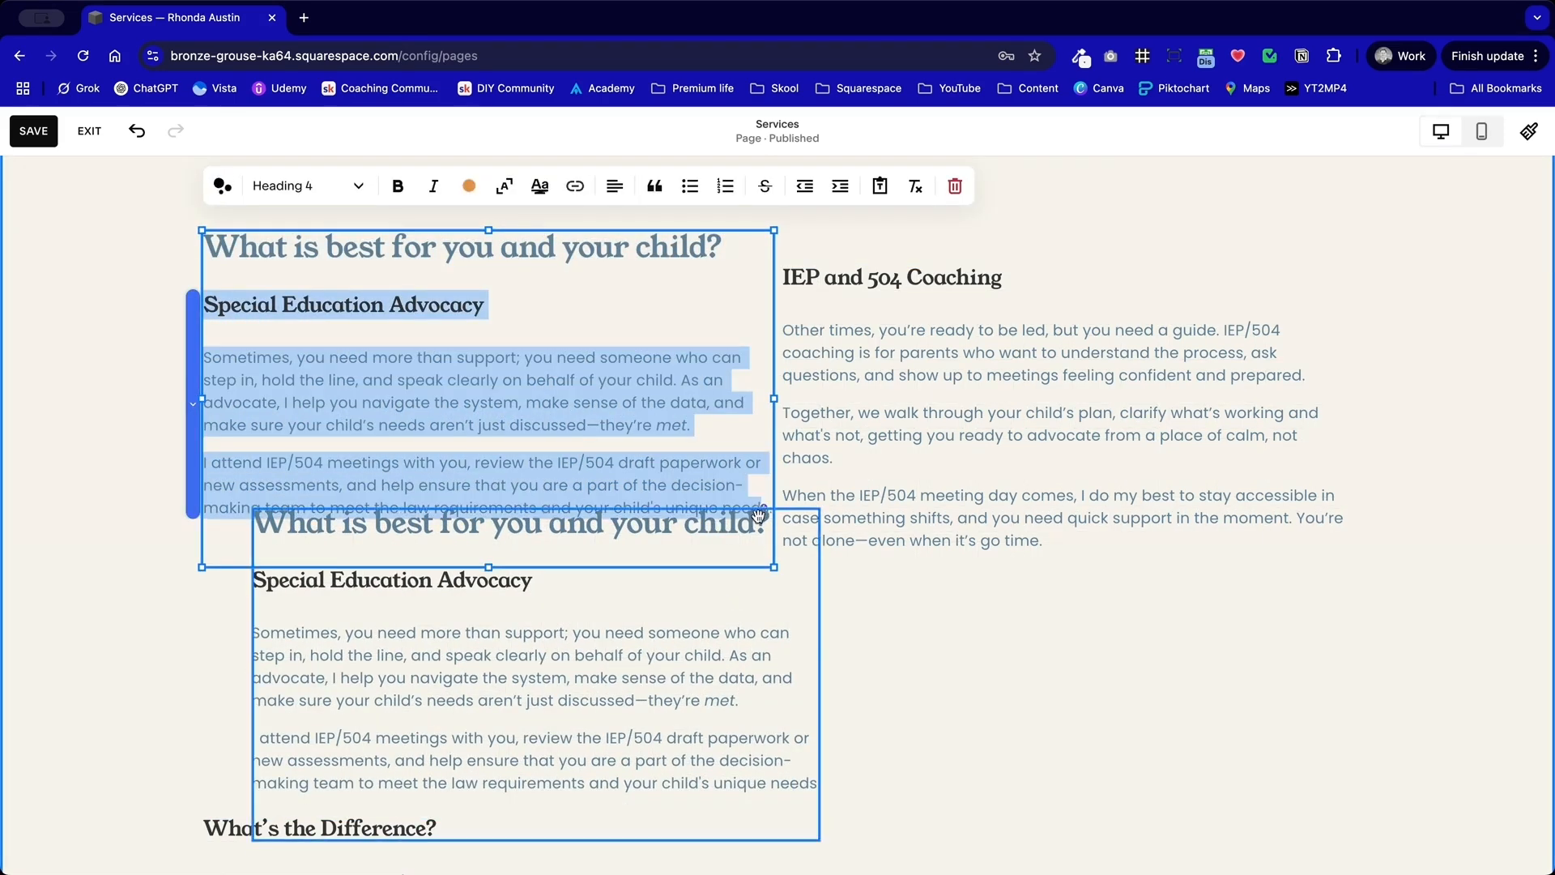
pyautogui.press('BackSpace')
pyautogui.moveTo(658, 509); pyautogui.dragTo(600, 634)
pyautogui.click(435, 303)
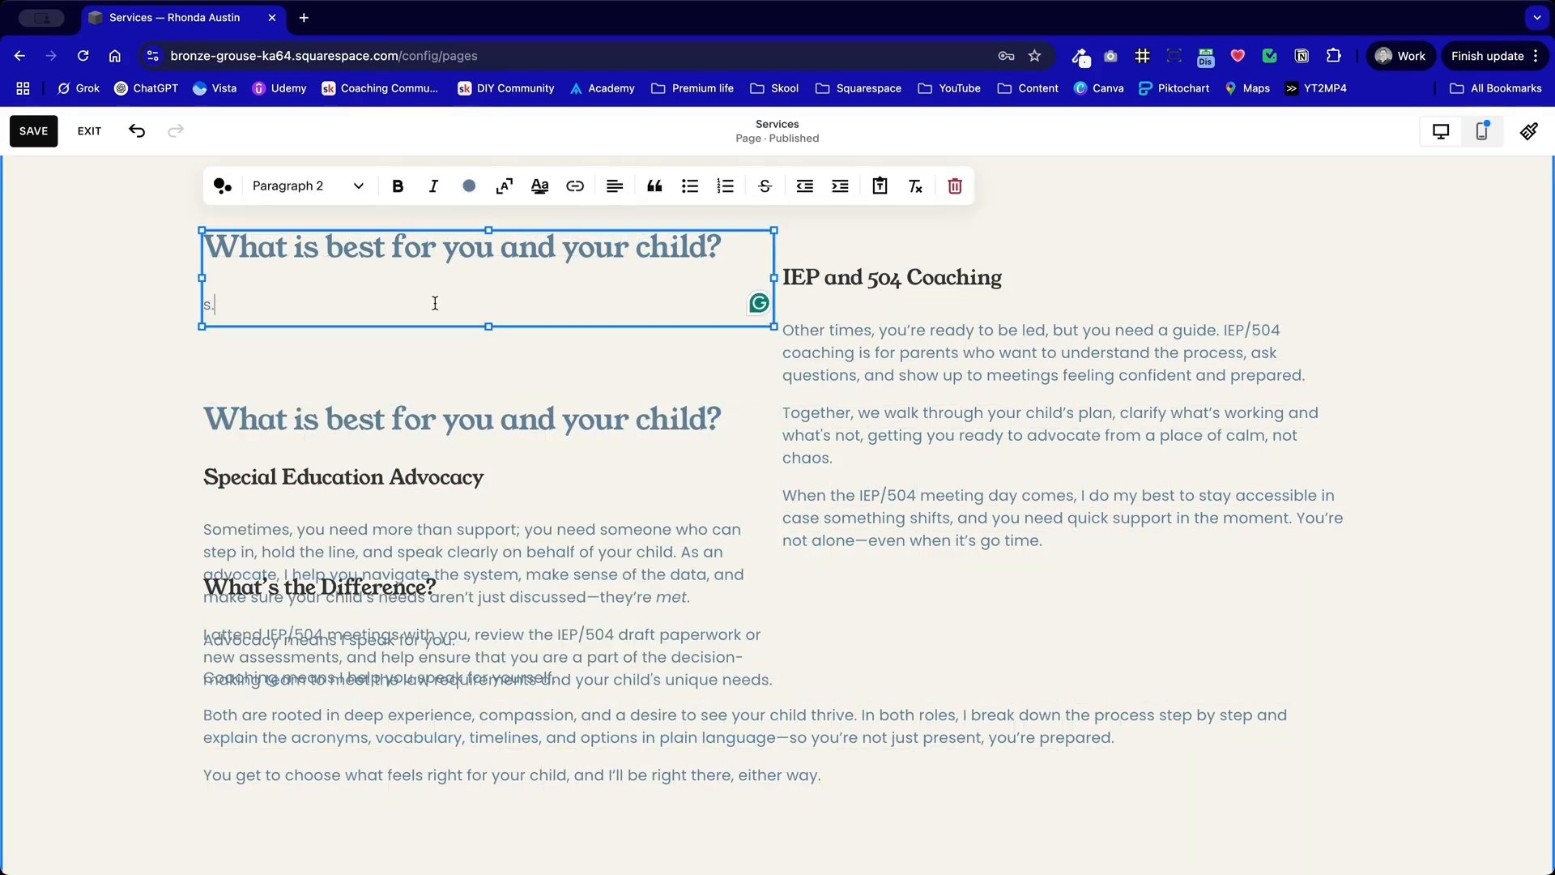
pyautogui.click(629, 361)
# Step: Move the copied block up and delete its repeated "What is best for you and your child?" heading along with the blank line
pyautogui.moveTo(600, 495); pyautogui.dragTo(604, 389)
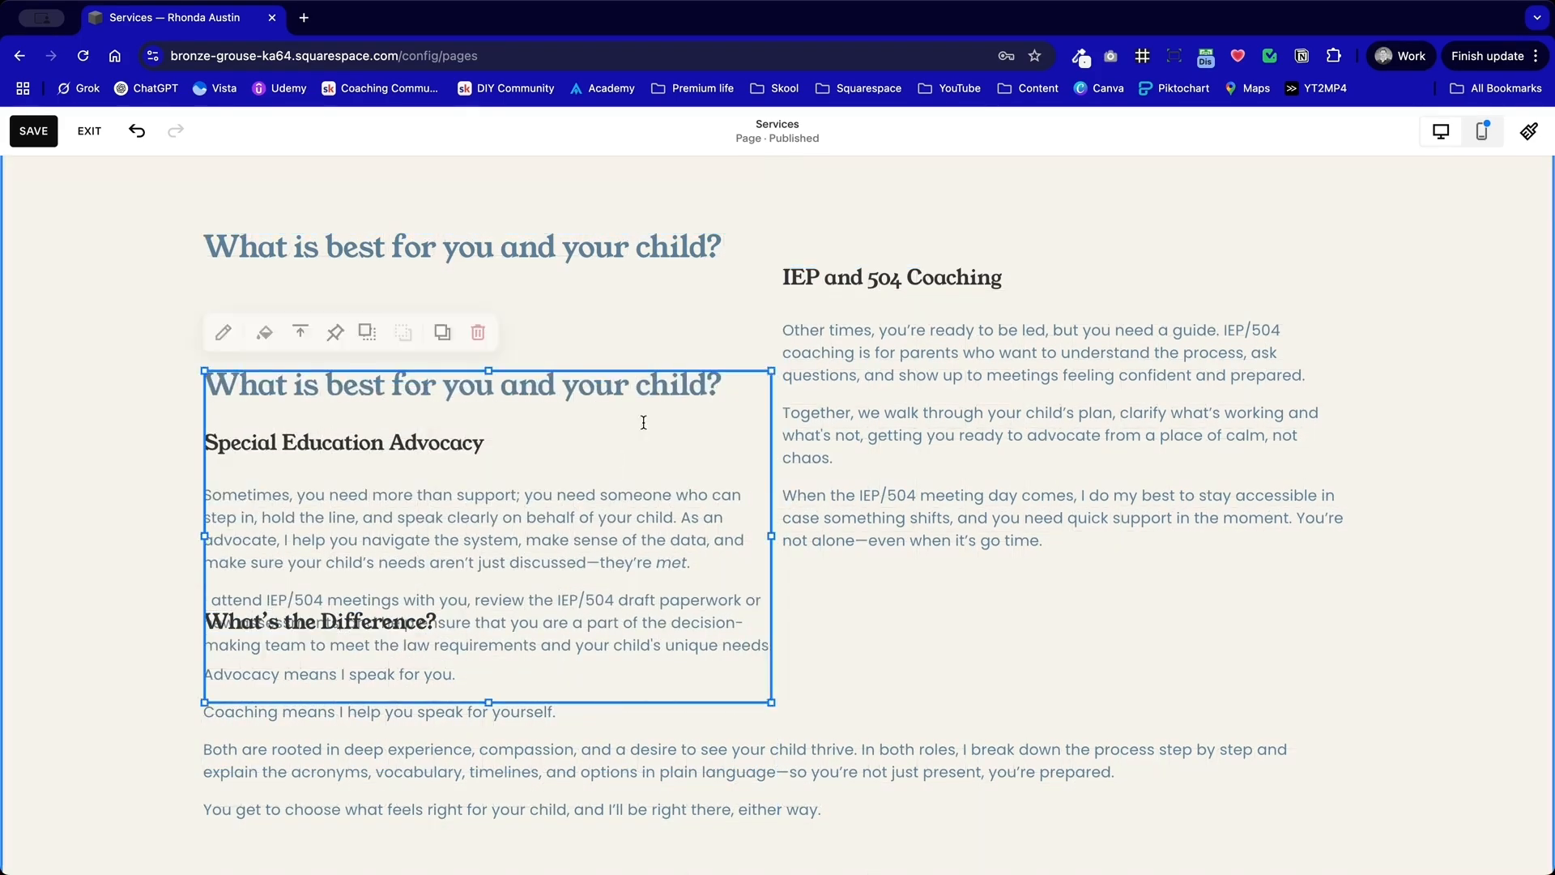
pyautogui.click(729, 374)
pyautogui.moveTo(732, 381); pyautogui.dragTo(200, 386)
pyautogui.press('BackSpace')
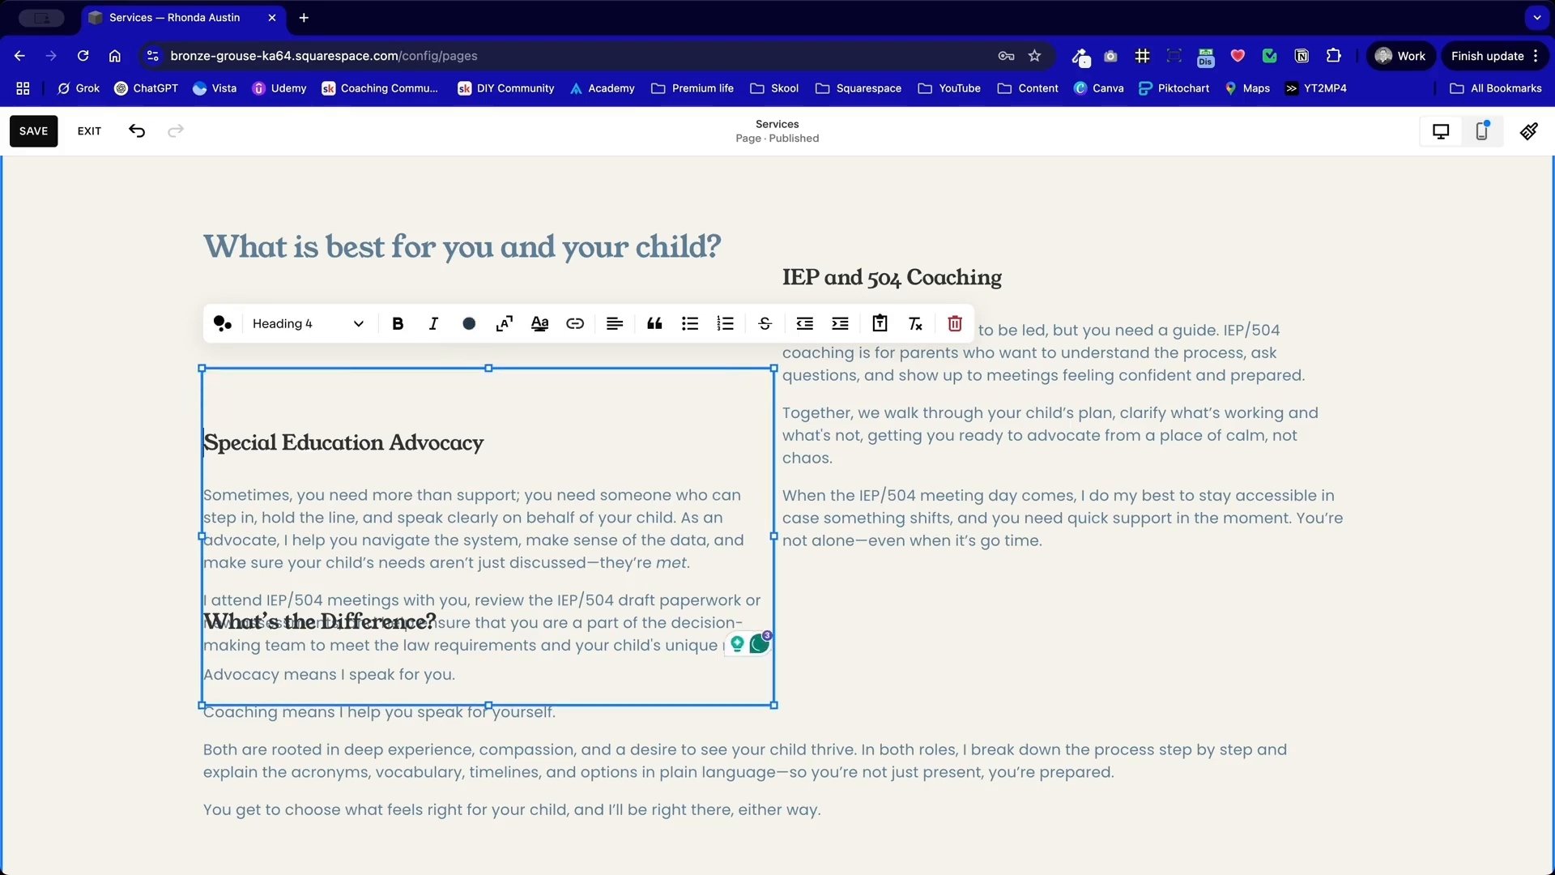
pyautogui.press('BackSpace')
# Step: Place the Special Education Advocacy text directly under the main heading and align the IEP and 504 Coaching text level with it
pyautogui.click(82, 417)
pyautogui.moveTo(357, 512); pyautogui.dragTo(366, 452)
pyautogui.click(600, 677)
pyautogui.moveTo(858, 457); pyautogui.dragTo(857, 496)
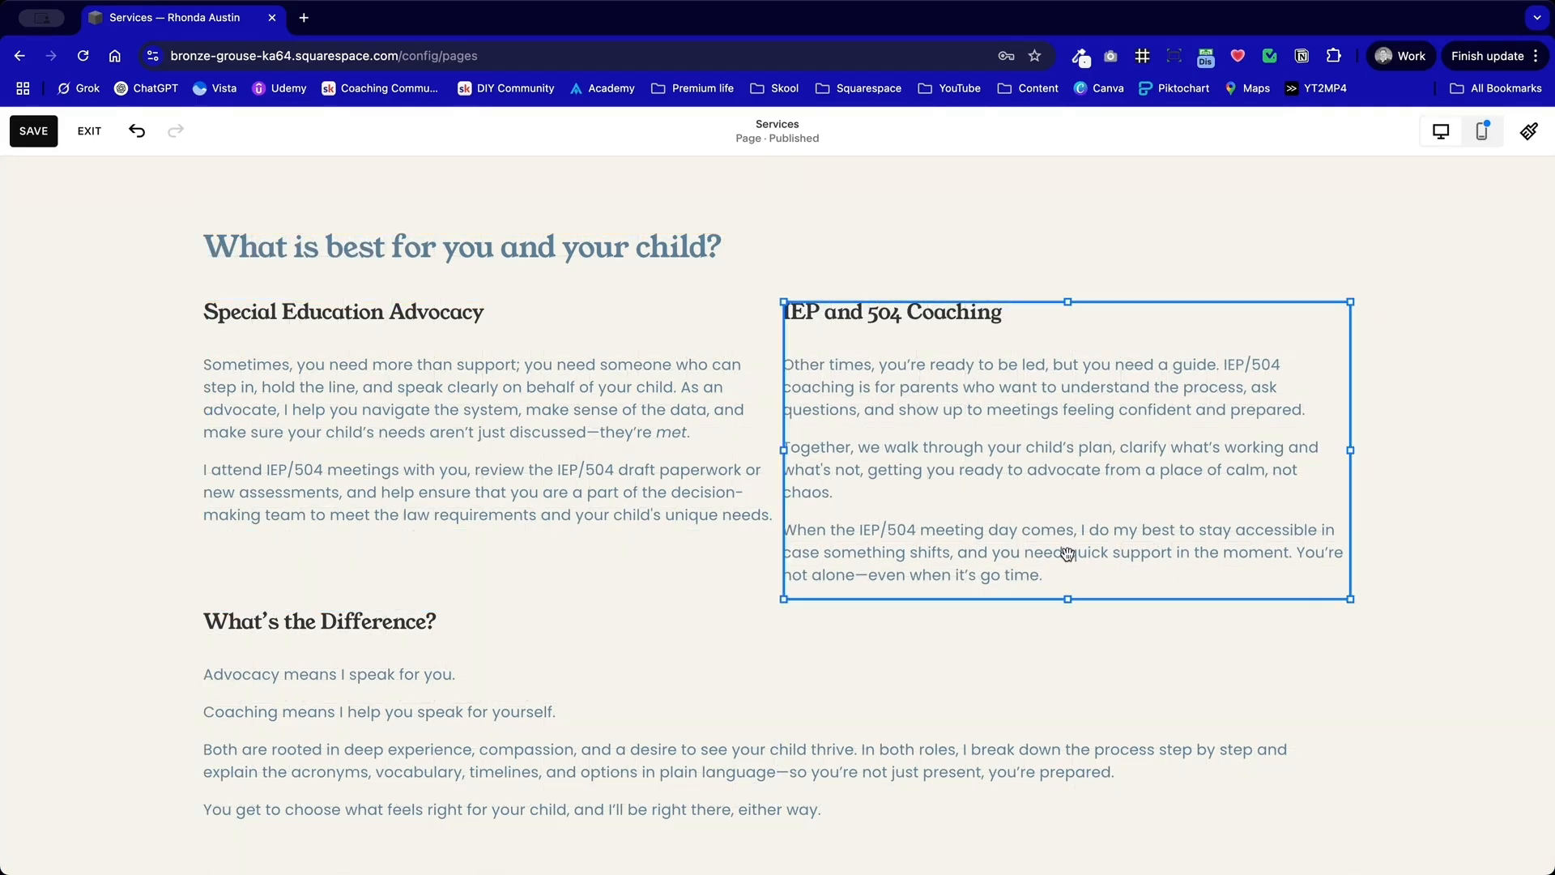
pyautogui.click(642, 594)
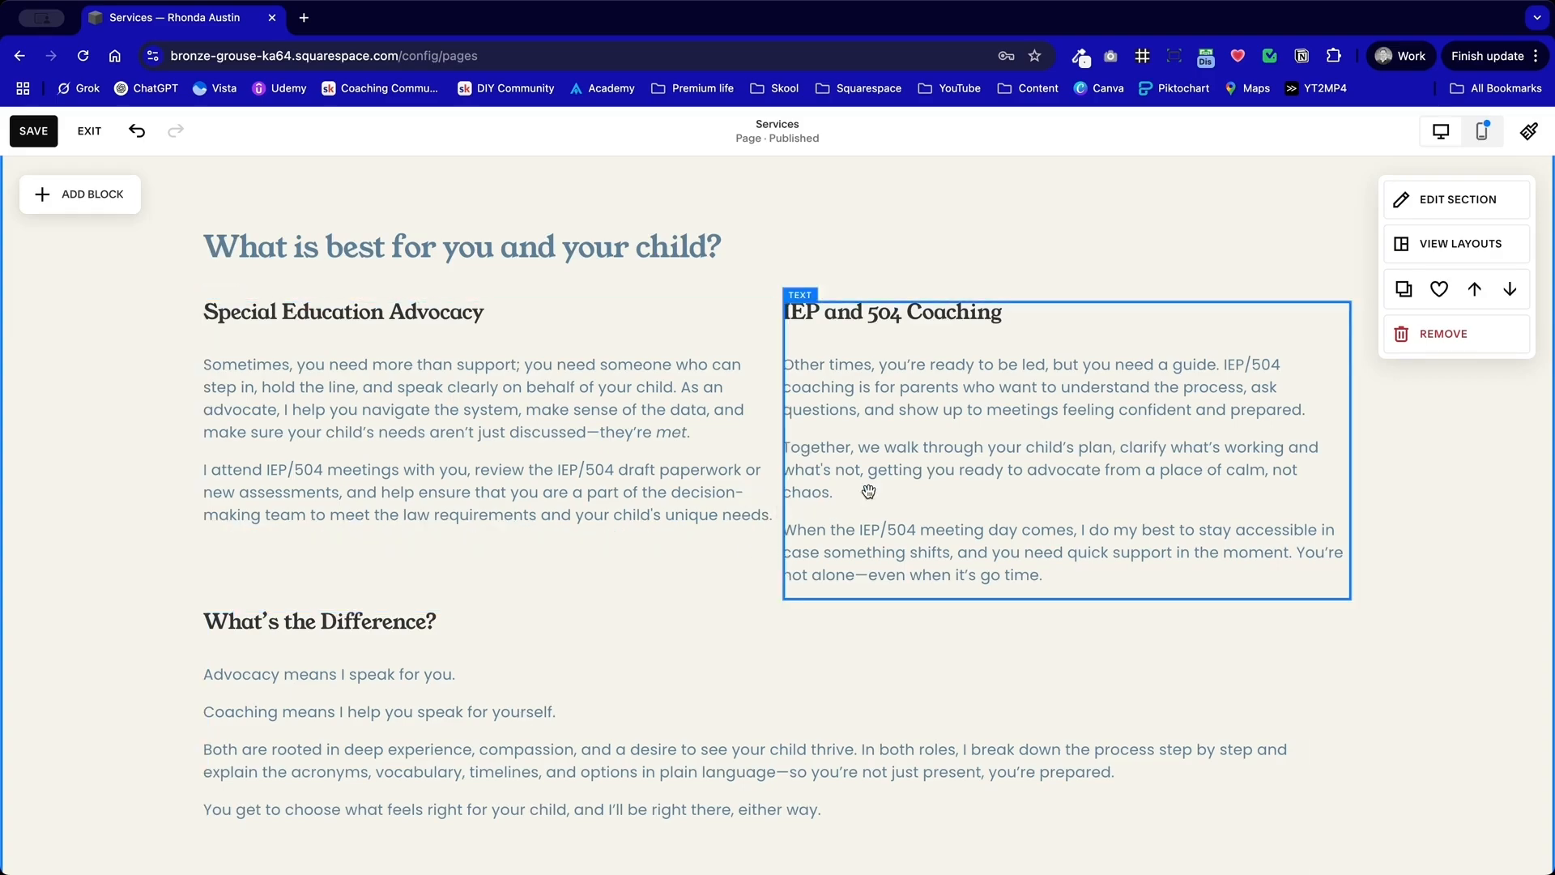
# Step: Widen the "What's the Difference?" text block to the full width of the two columns above it
pyautogui.scroll(10, 868, 499)
pyautogui.scroll(-10, 867, 498)
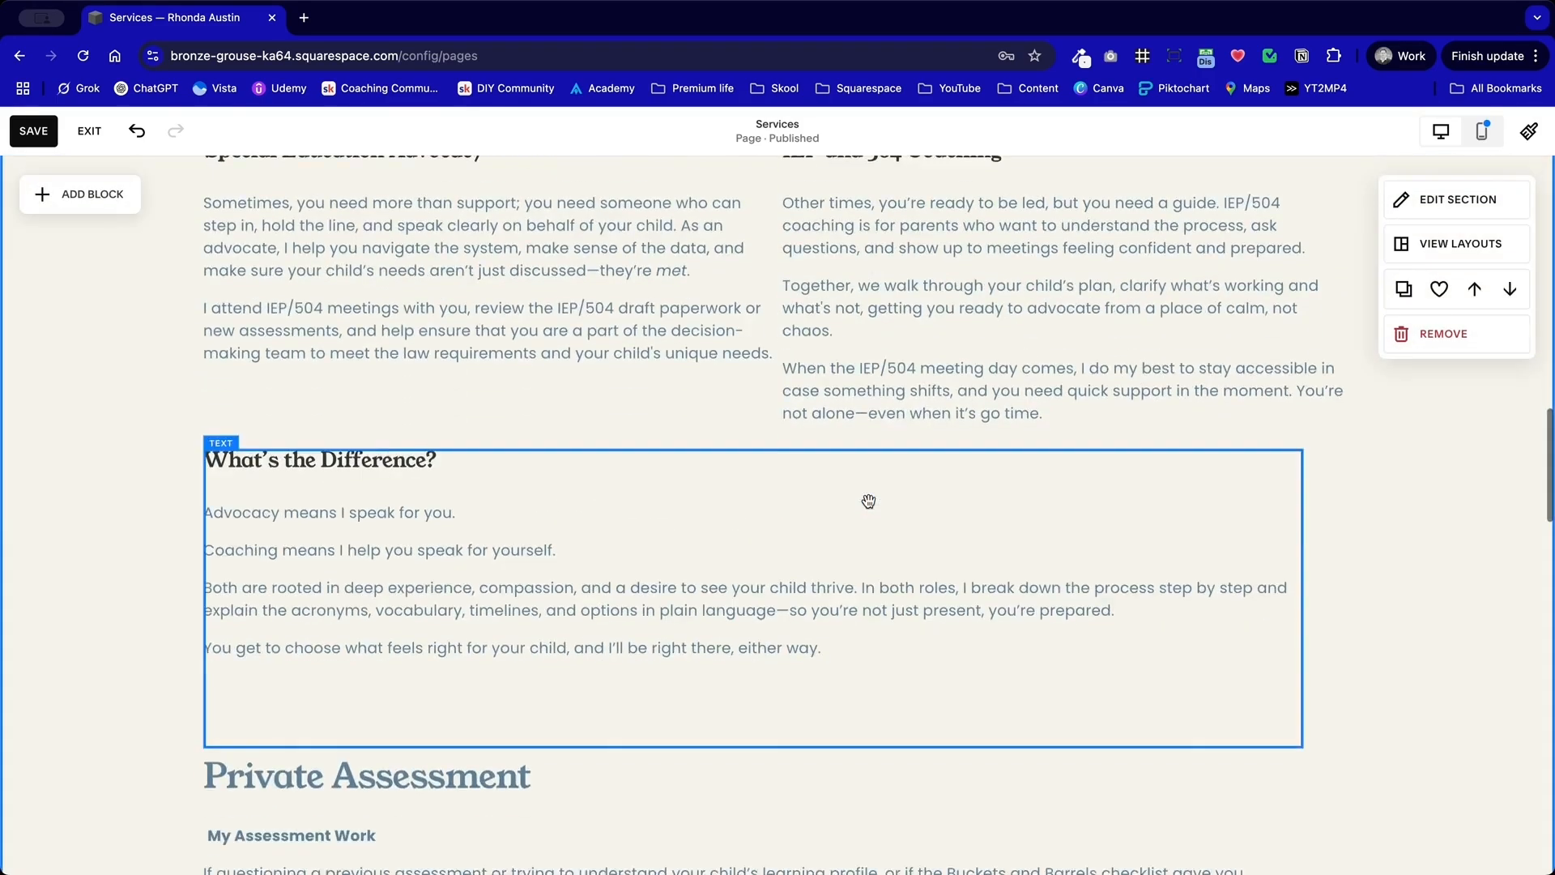
pyautogui.scroll(4, 868, 502)
pyautogui.scroll(-1, 868, 502)
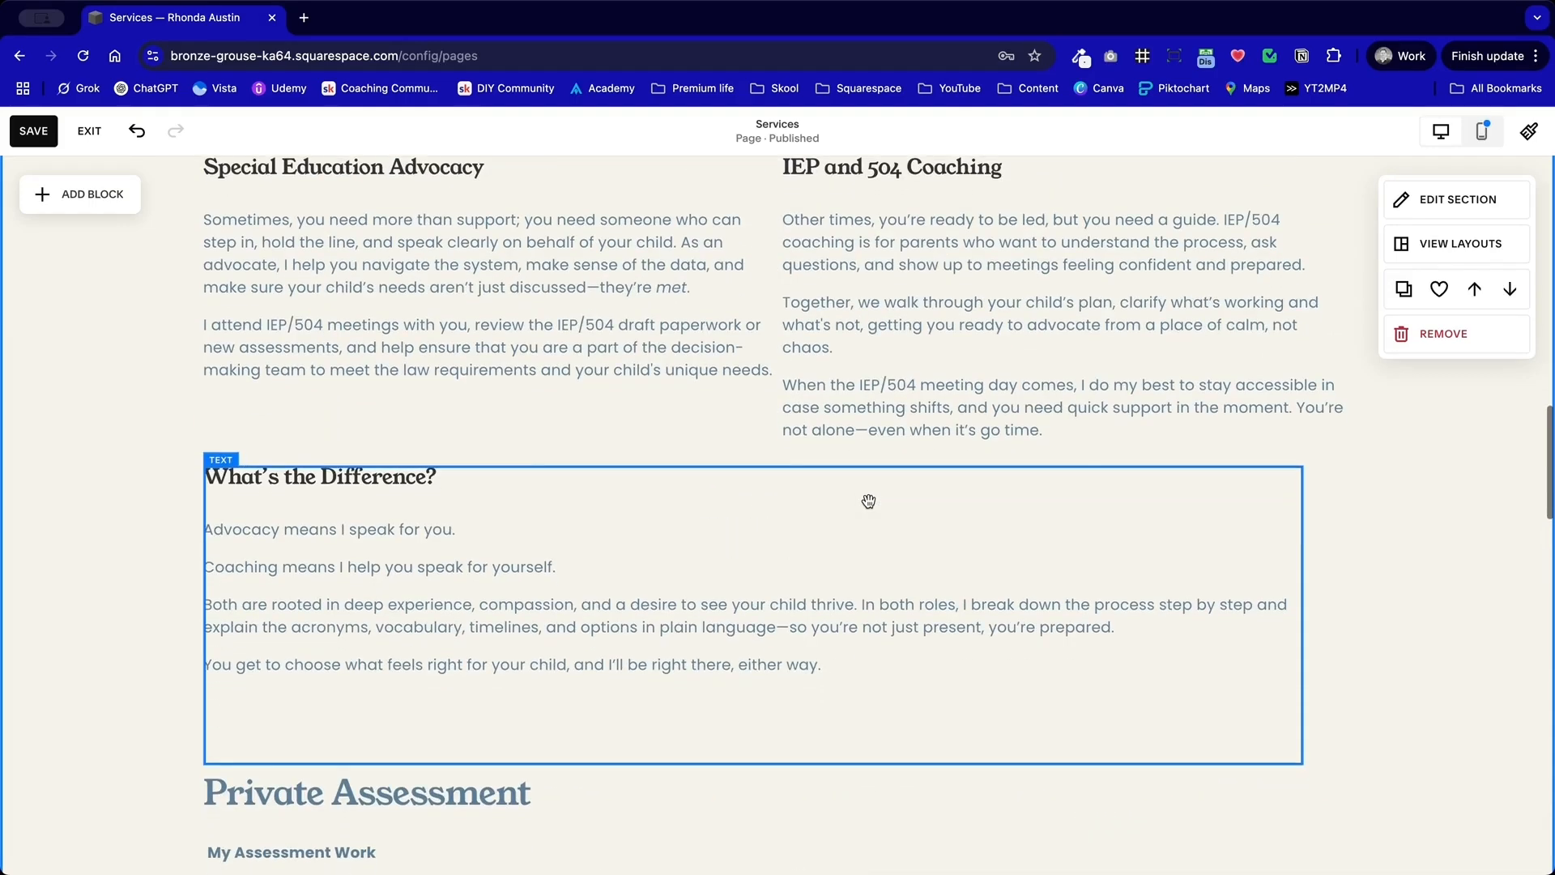
pyautogui.click(1096, 565)
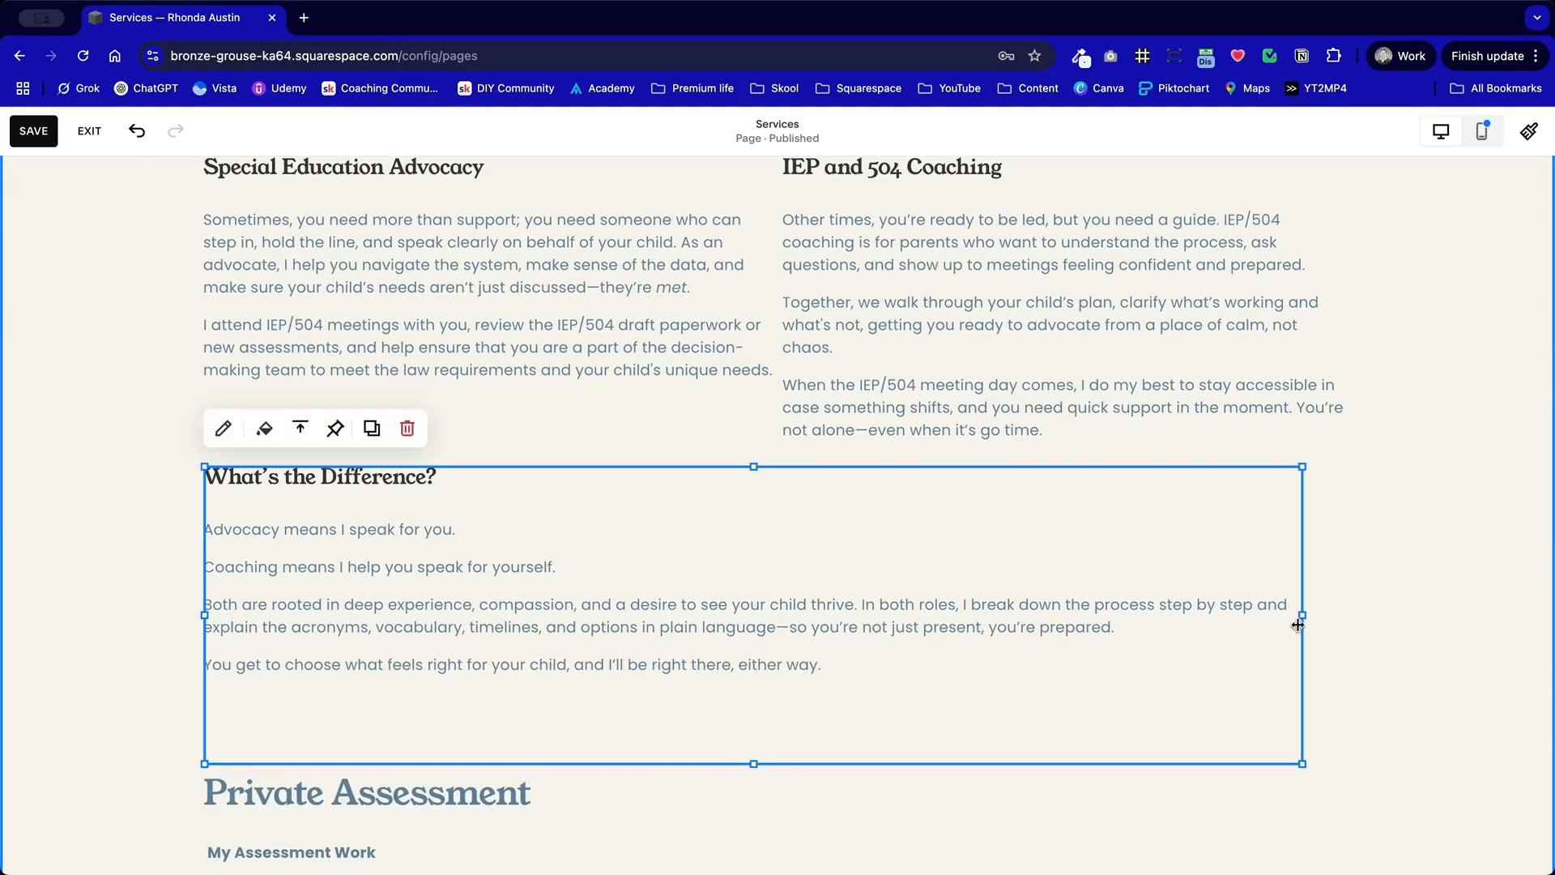
pyautogui.moveTo(1298, 613); pyautogui.dragTo(1342, 610)
pyautogui.click(1398, 551)
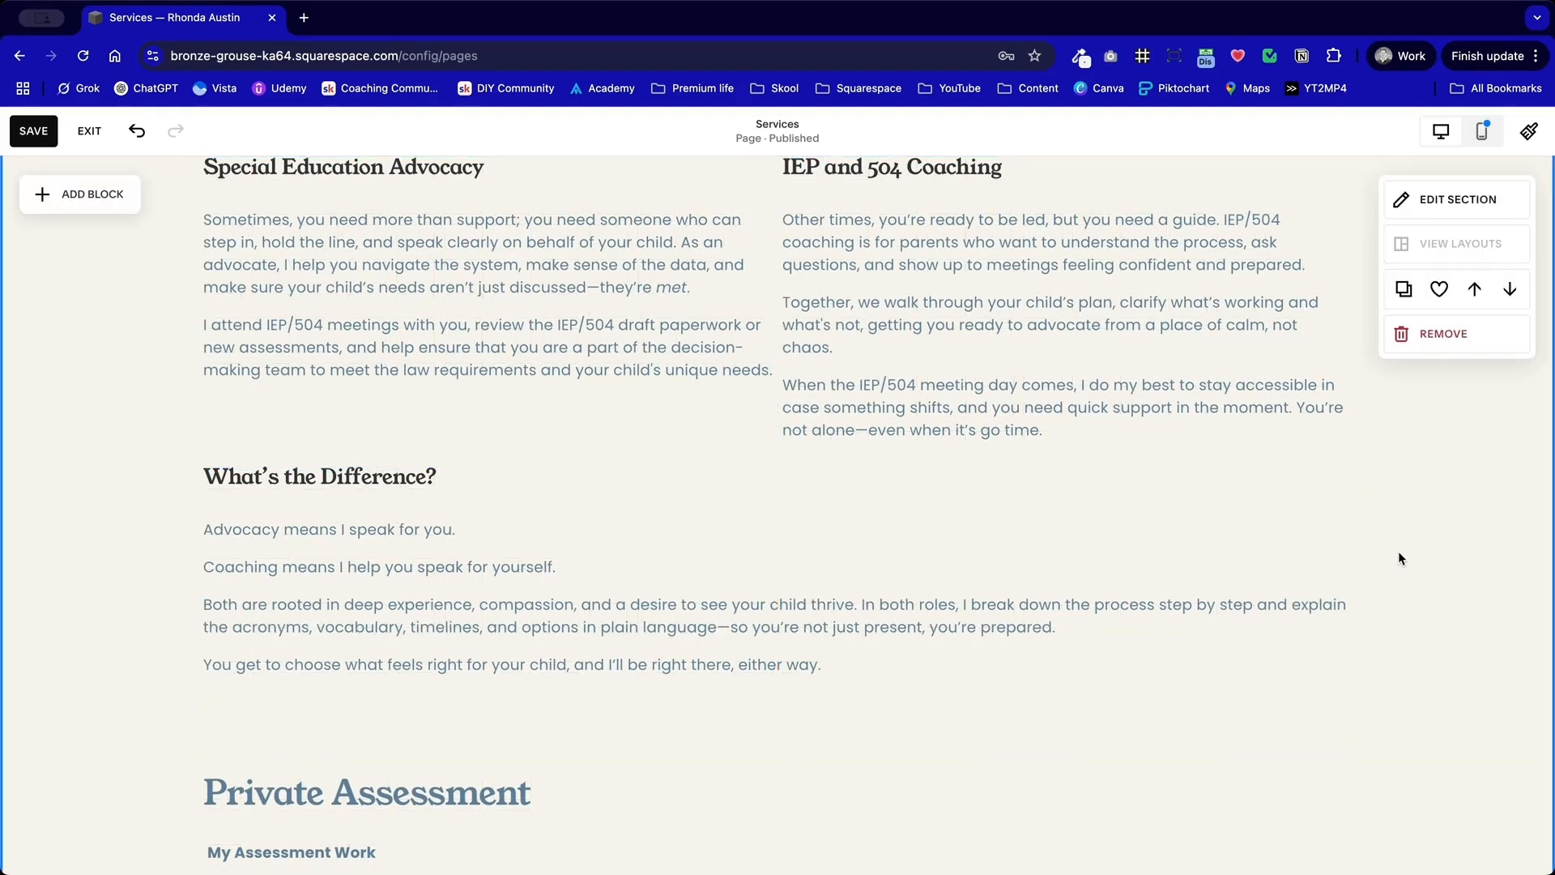
pyautogui.scroll(-2, 1393, 558)
# Step: Narrow the "What's the Difference?" text block to about three quarters of the content width
pyautogui.click(1318, 483)
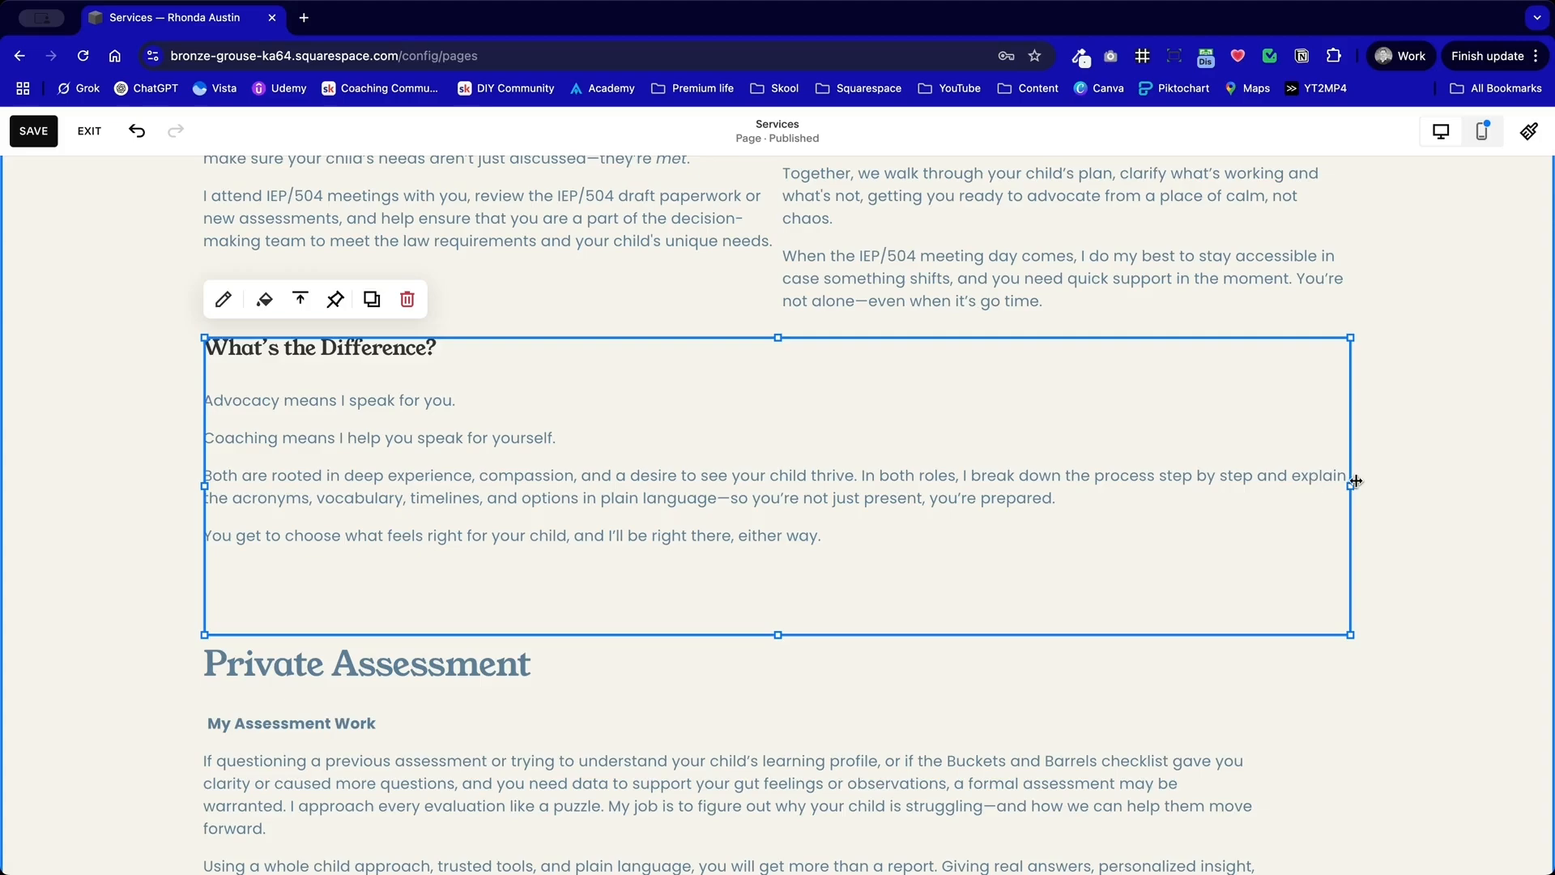
pyautogui.moveTo(1356, 481); pyautogui.dragTo(1061, 486)
pyautogui.click(1160, 496)
pyautogui.scroll(2, 1160, 495)
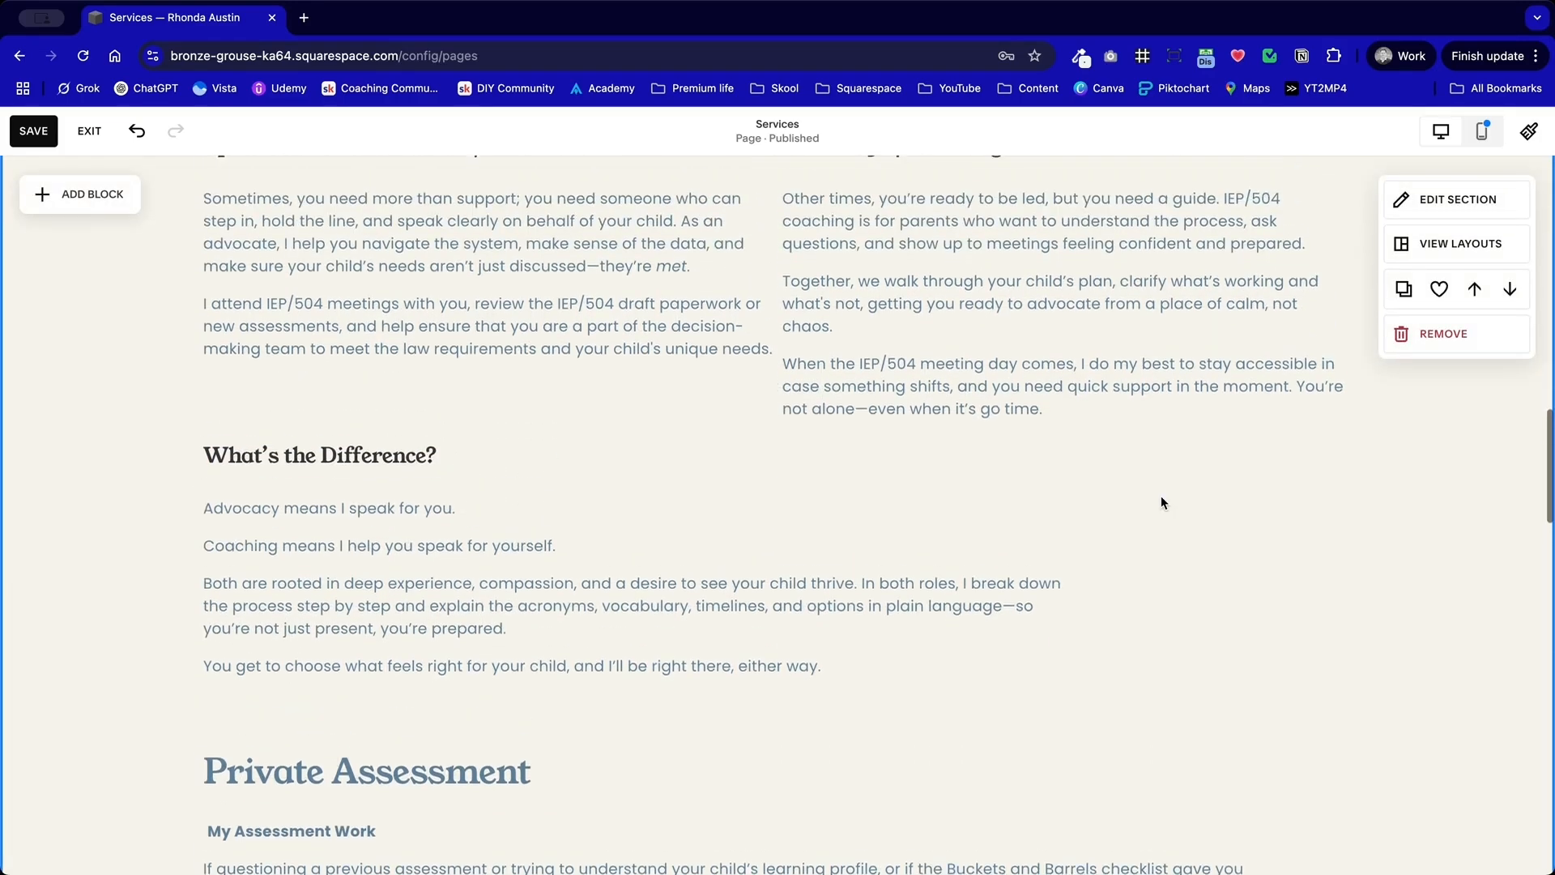
# Step: Duplicate the whole section containing the service columns and the Private Assessment text
pyautogui.scroll(-5, 1160, 495)
pyautogui.scroll(-9, 1160, 496)
pyautogui.scroll(8, 1160, 496)
pyautogui.scroll(-10, 1160, 496)
pyautogui.scroll(10, 1160, 496)
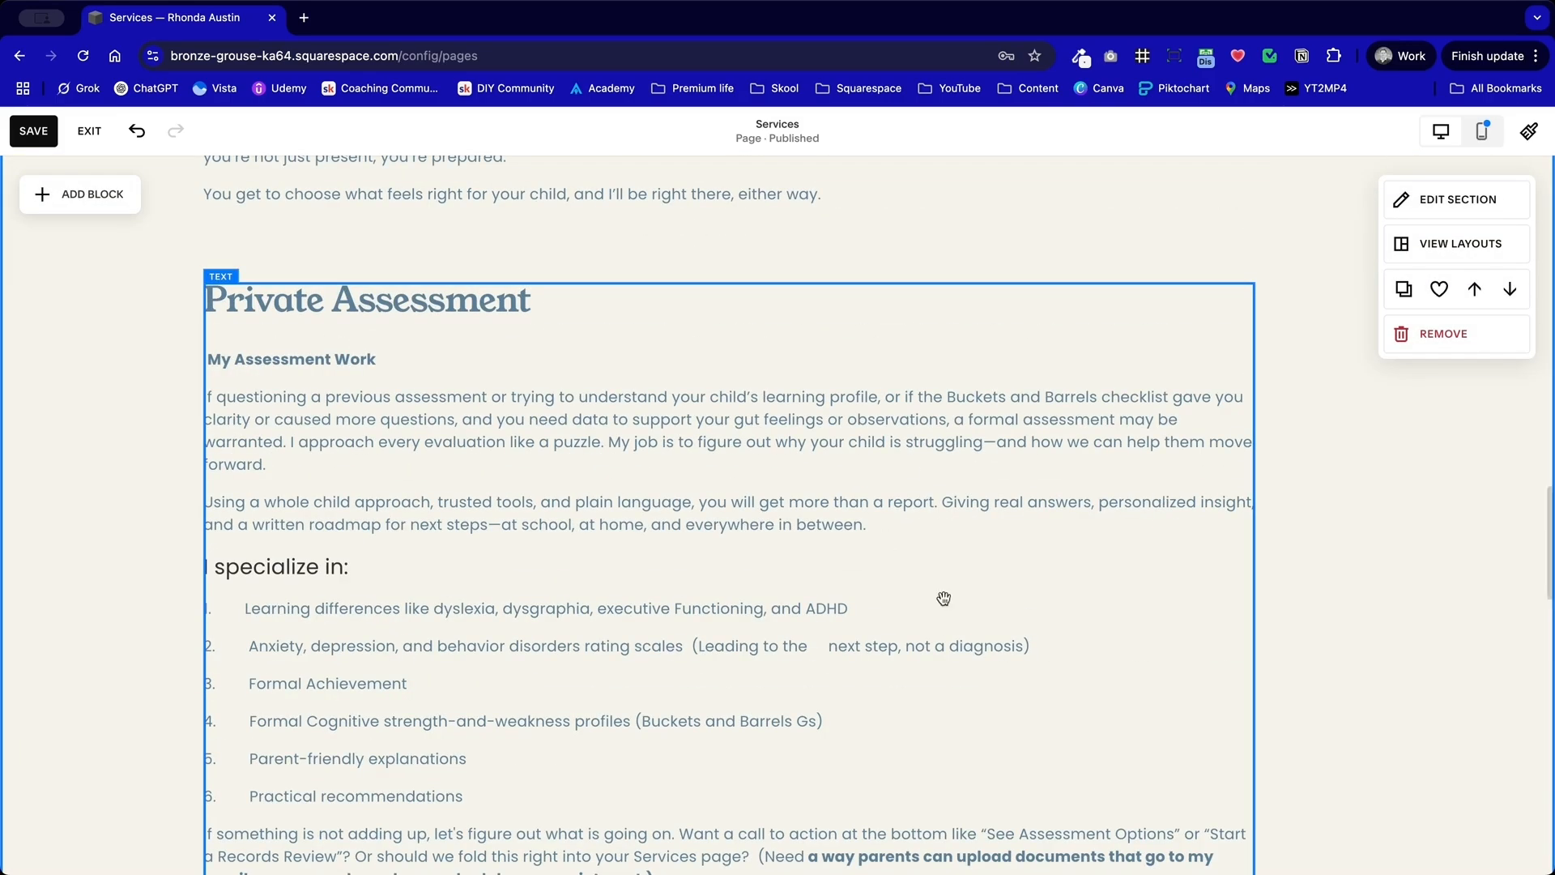
pyautogui.scroll(3, 1199, 475)
pyautogui.click(1406, 288)
pyautogui.scroll(-12, 1123, 384)
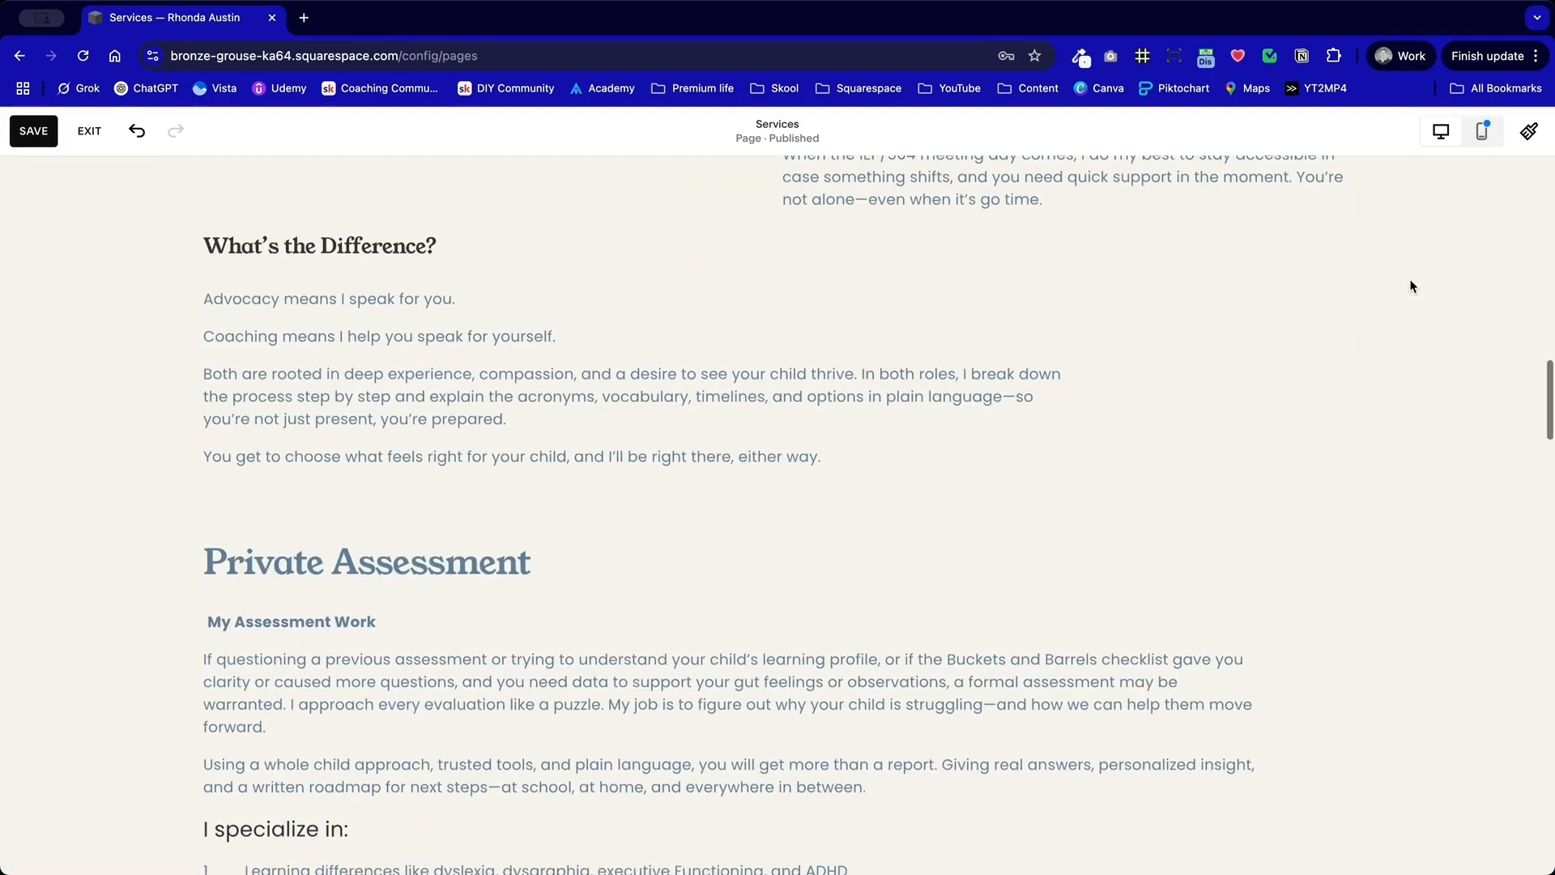
pyautogui.scroll(-4, 1121, 383)
pyautogui.scroll(3, 1121, 383)
pyautogui.scroll(-1, 1120, 383)
pyautogui.scroll(-3, 1121, 383)
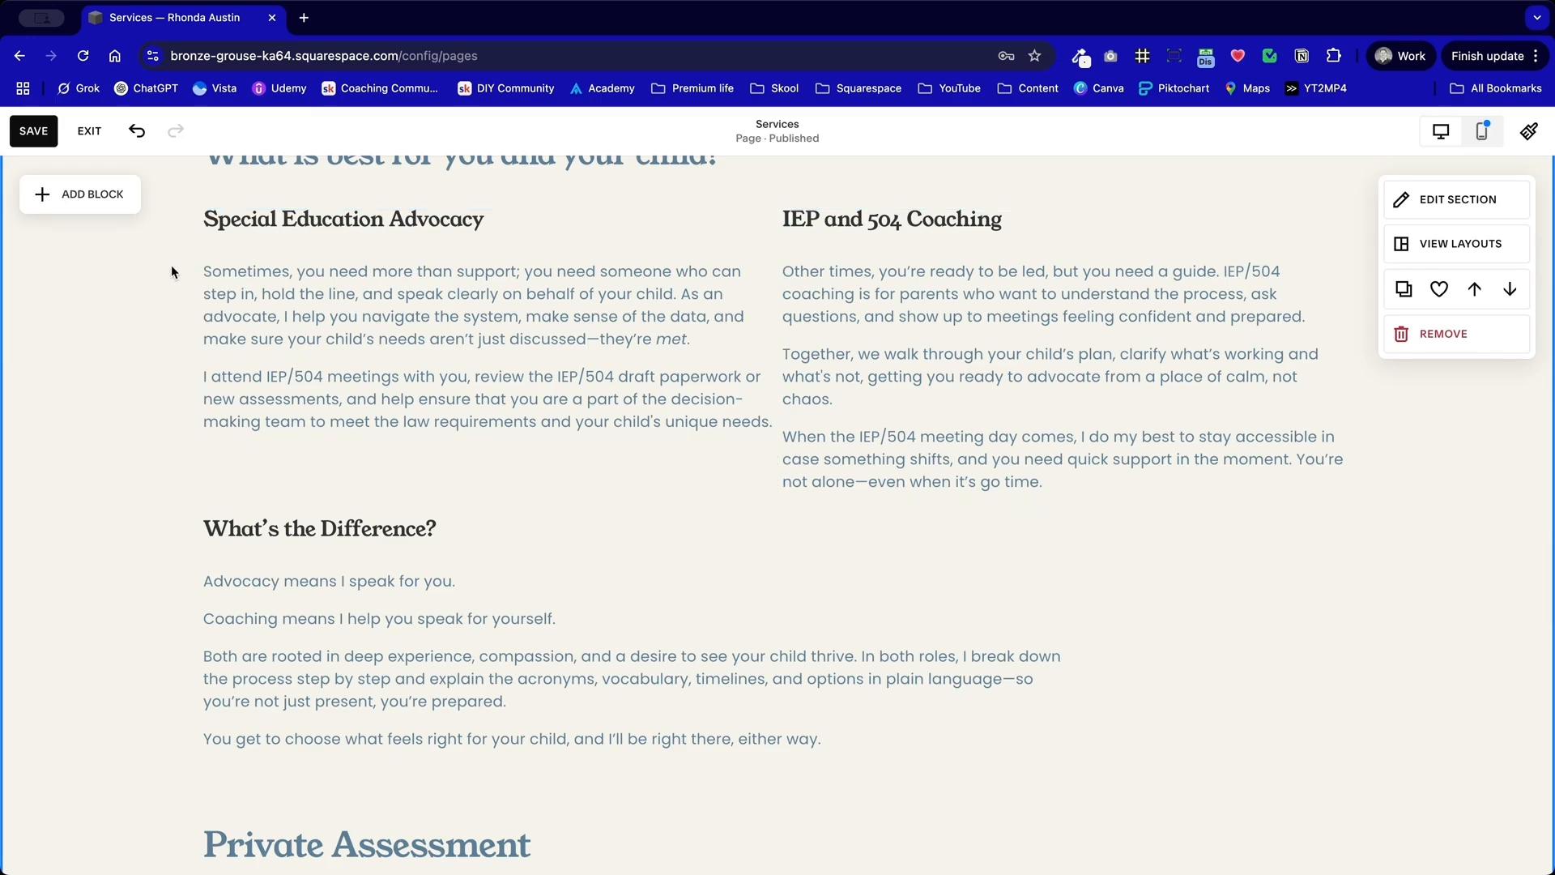
# Step: Delete the main heading, both service columns and the "What's the Difference?" text from the duplicated section
pyautogui.scroll(1, 172, 271)
pyautogui.moveTo(146, 235); pyautogui.dragTo(1018, 673)
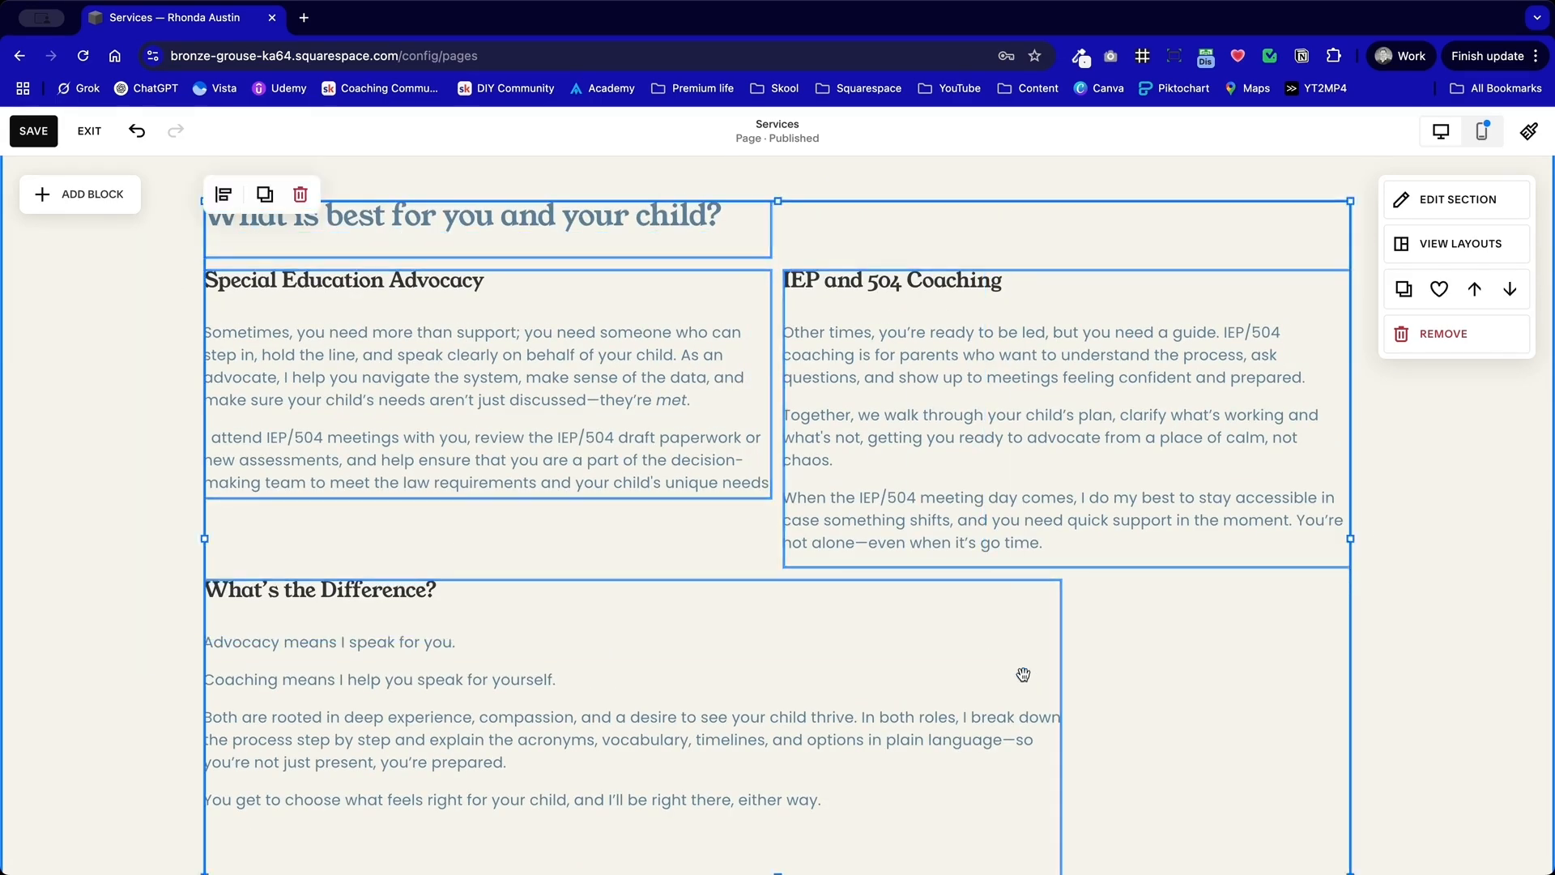
pyautogui.press('BackSpace')
pyautogui.press('super+z')
# Step: Move the Private Assessment text up to the start of the duplicated section, closing the empty space above it
pyautogui.click(1024, 673)
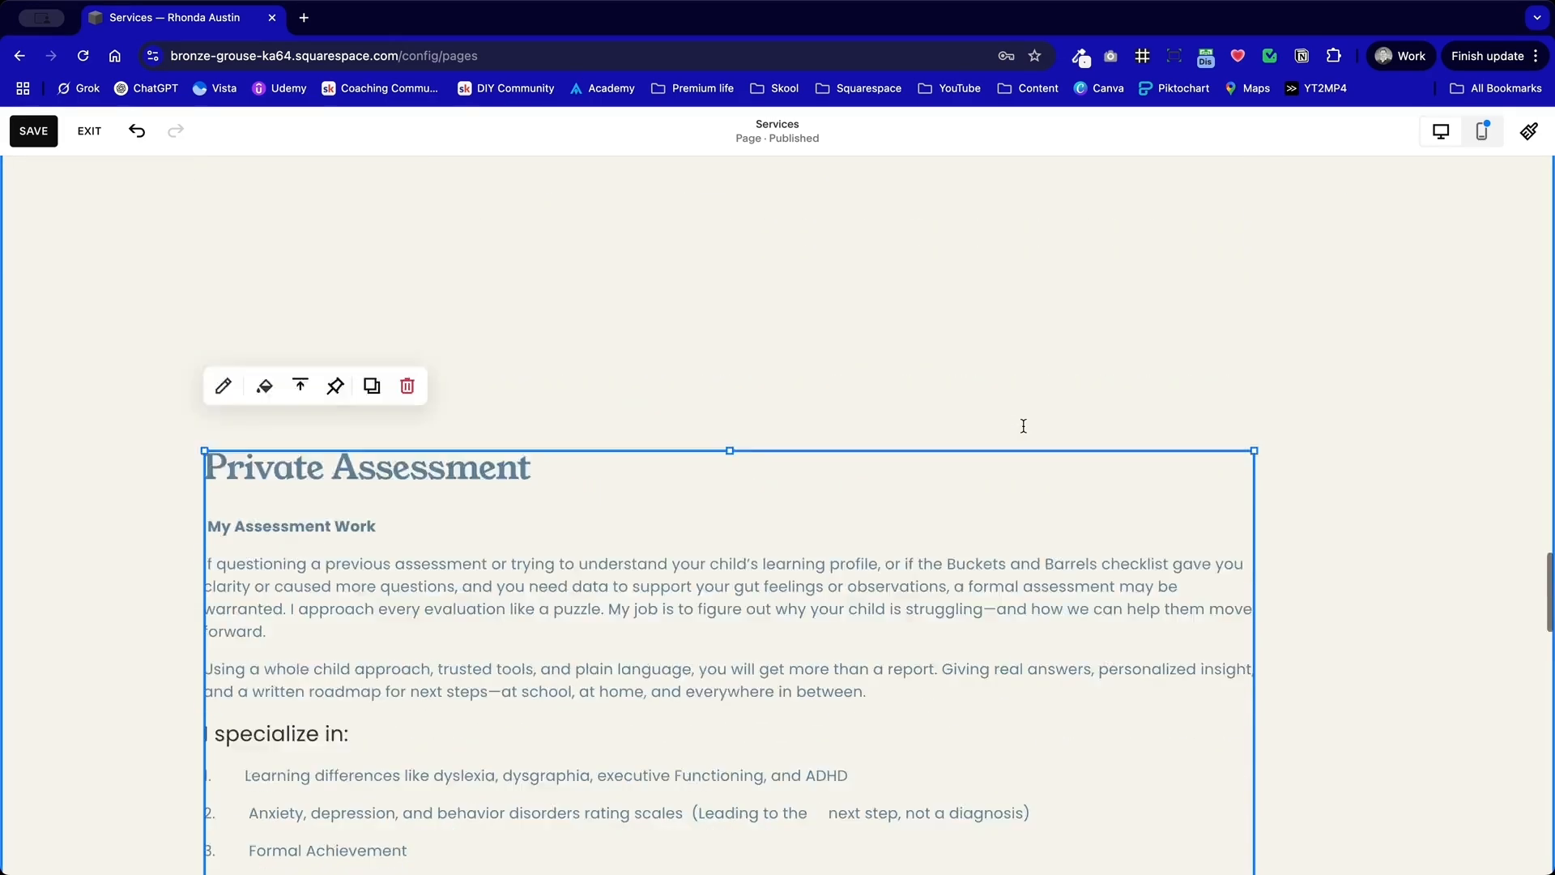
pyautogui.scroll(4, 871, 723)
pyautogui.moveTo(848, 757); pyautogui.dragTo(843, 309)
pyautogui.scroll(4, 843, 309)
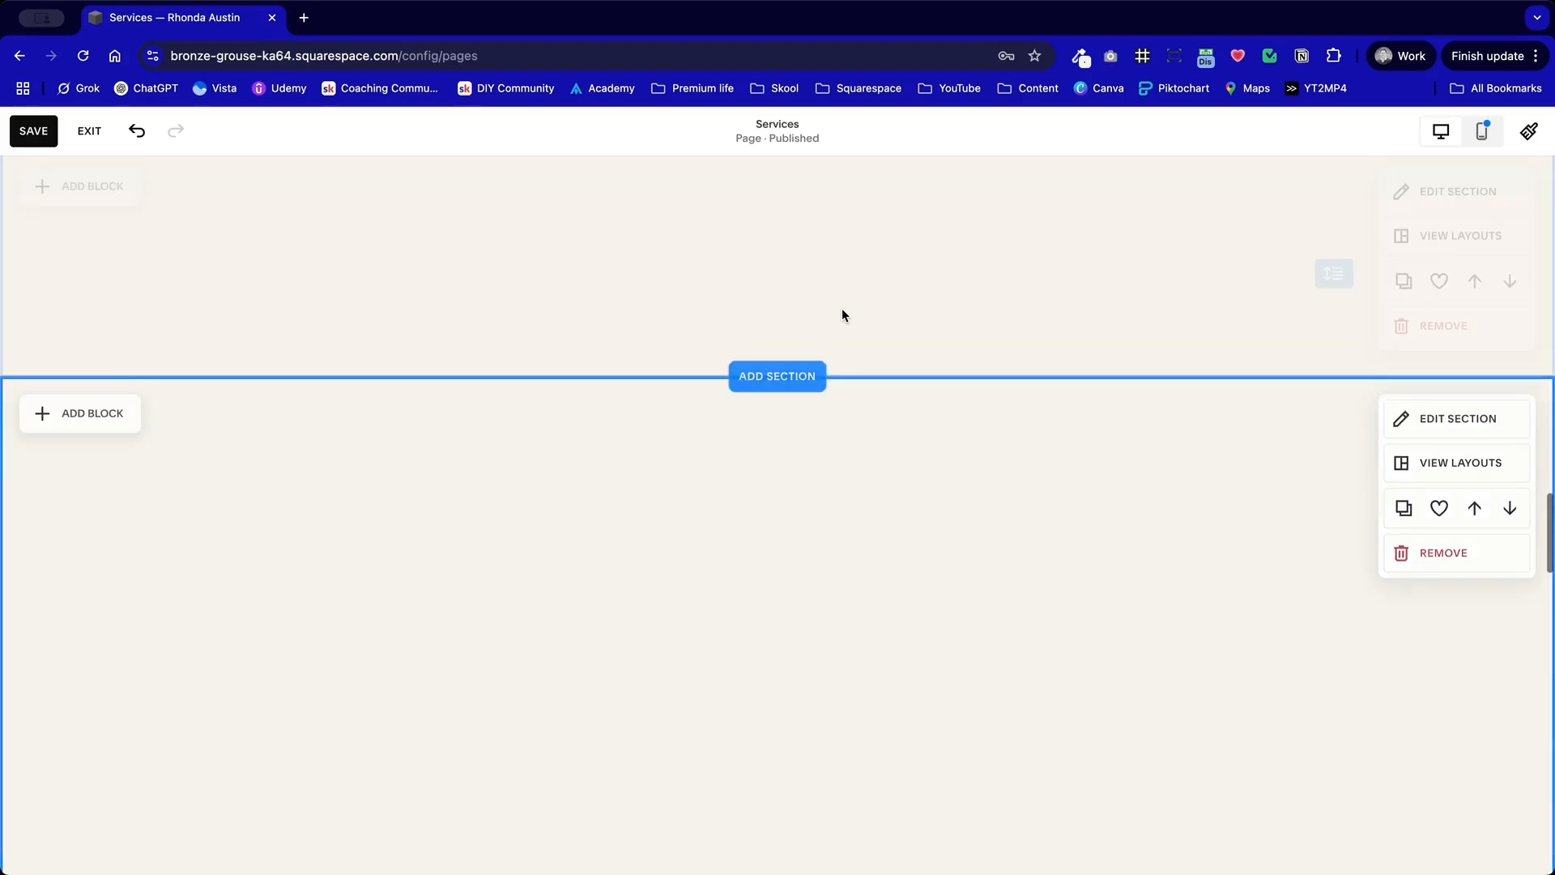
pyautogui.scroll(-5, 842, 310)
pyautogui.moveTo(612, 618); pyautogui.dragTo(618, 227)
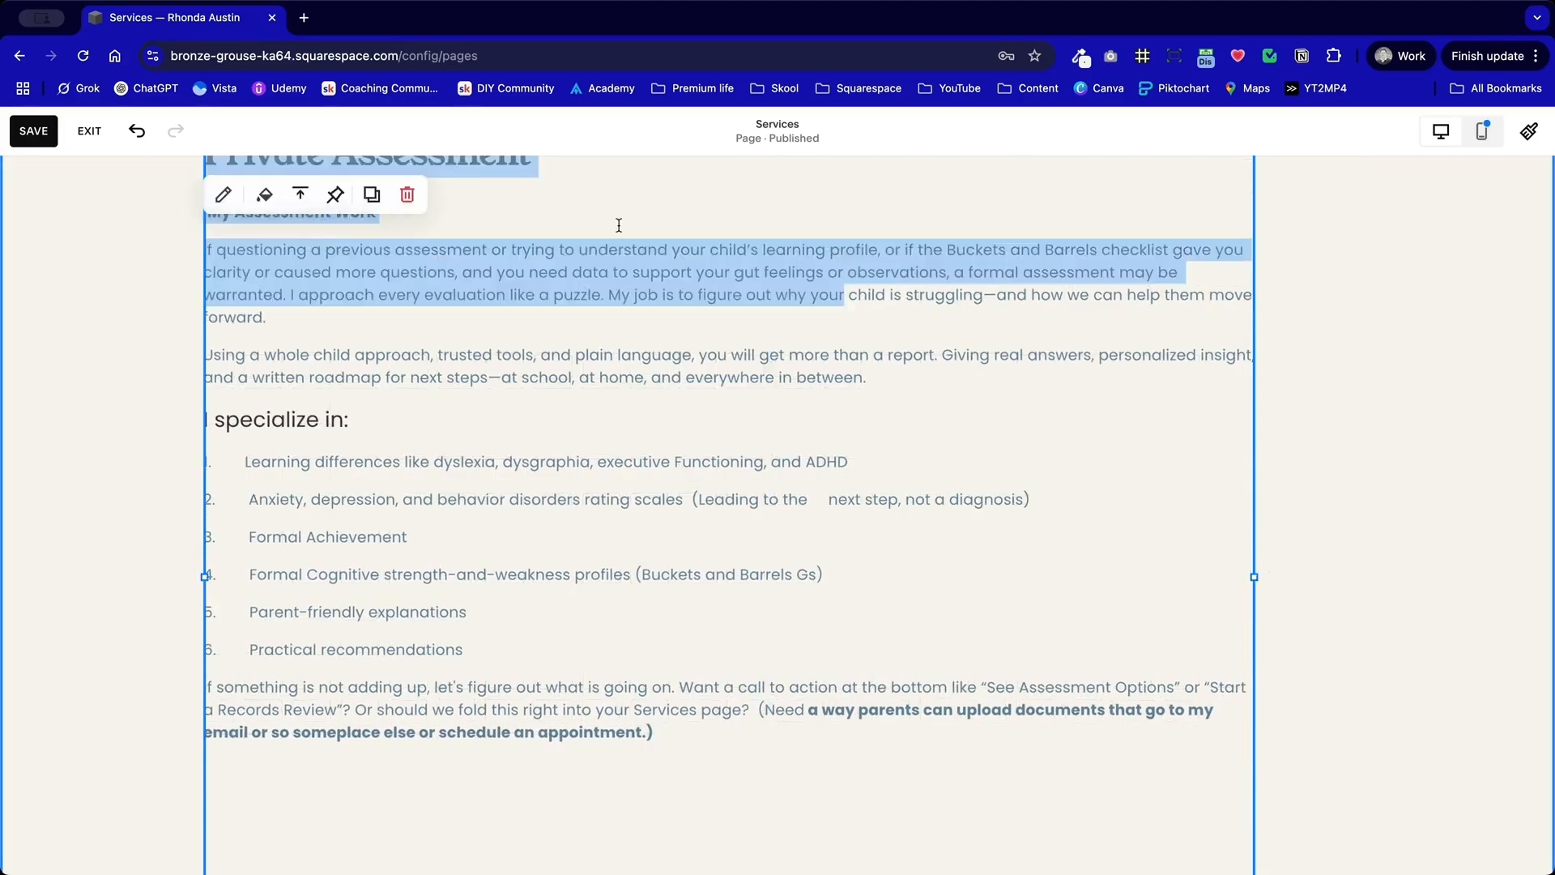
pyautogui.scroll(5, 618, 244)
pyautogui.click(635, 490)
pyautogui.moveTo(662, 650); pyautogui.dragTo(689, 531)
pyautogui.click(970, 468)
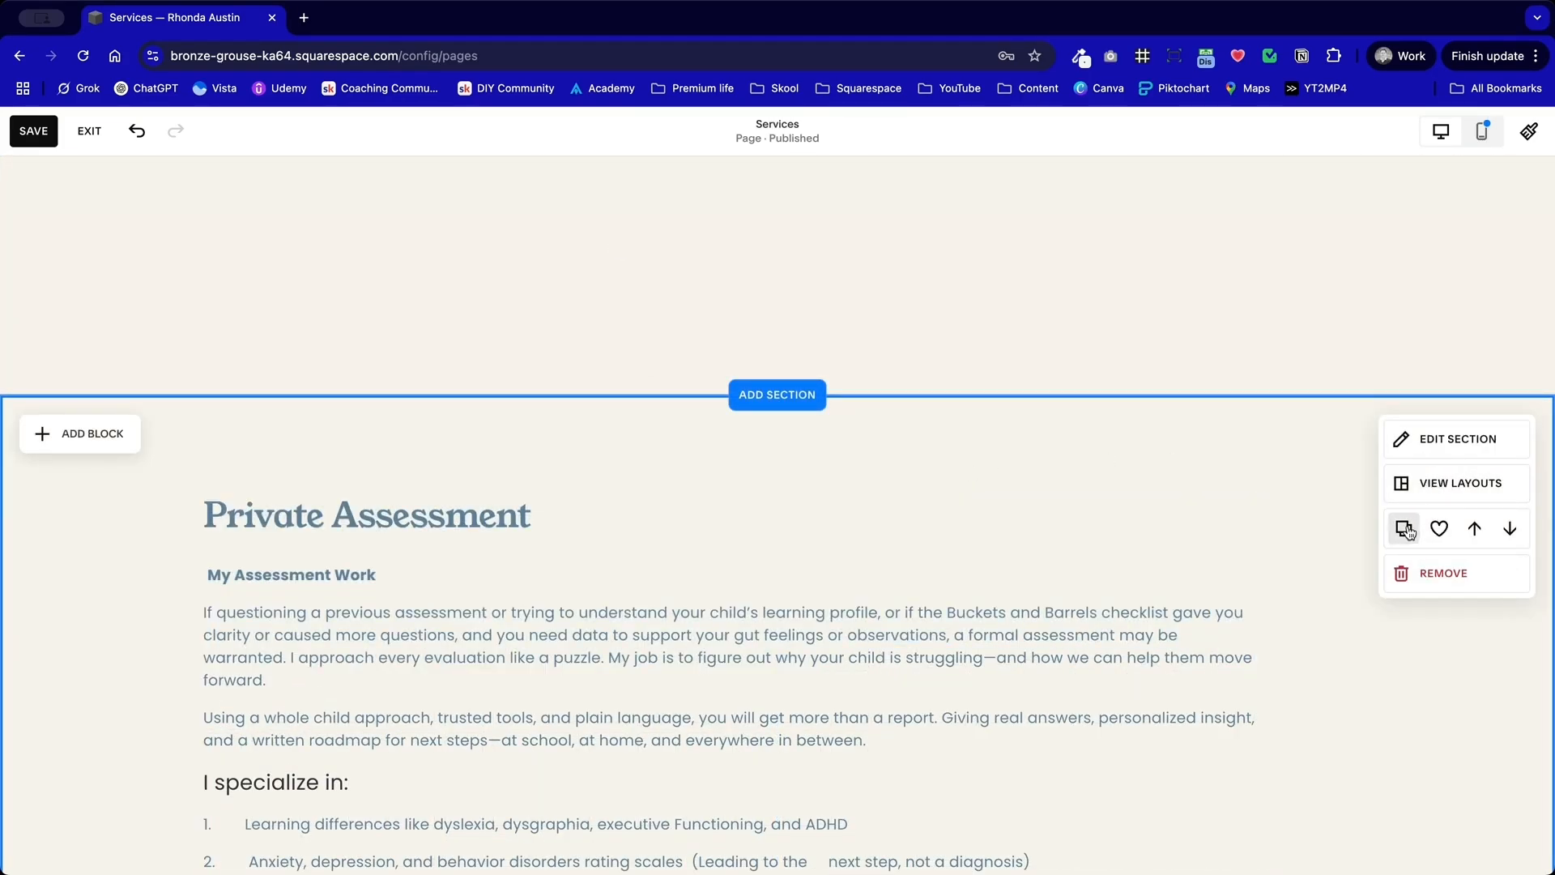
# Step: Apply the Dark 1 color theme to the Private Assessment section
pyautogui.click(1459, 439)
pyautogui.click(1449, 442)
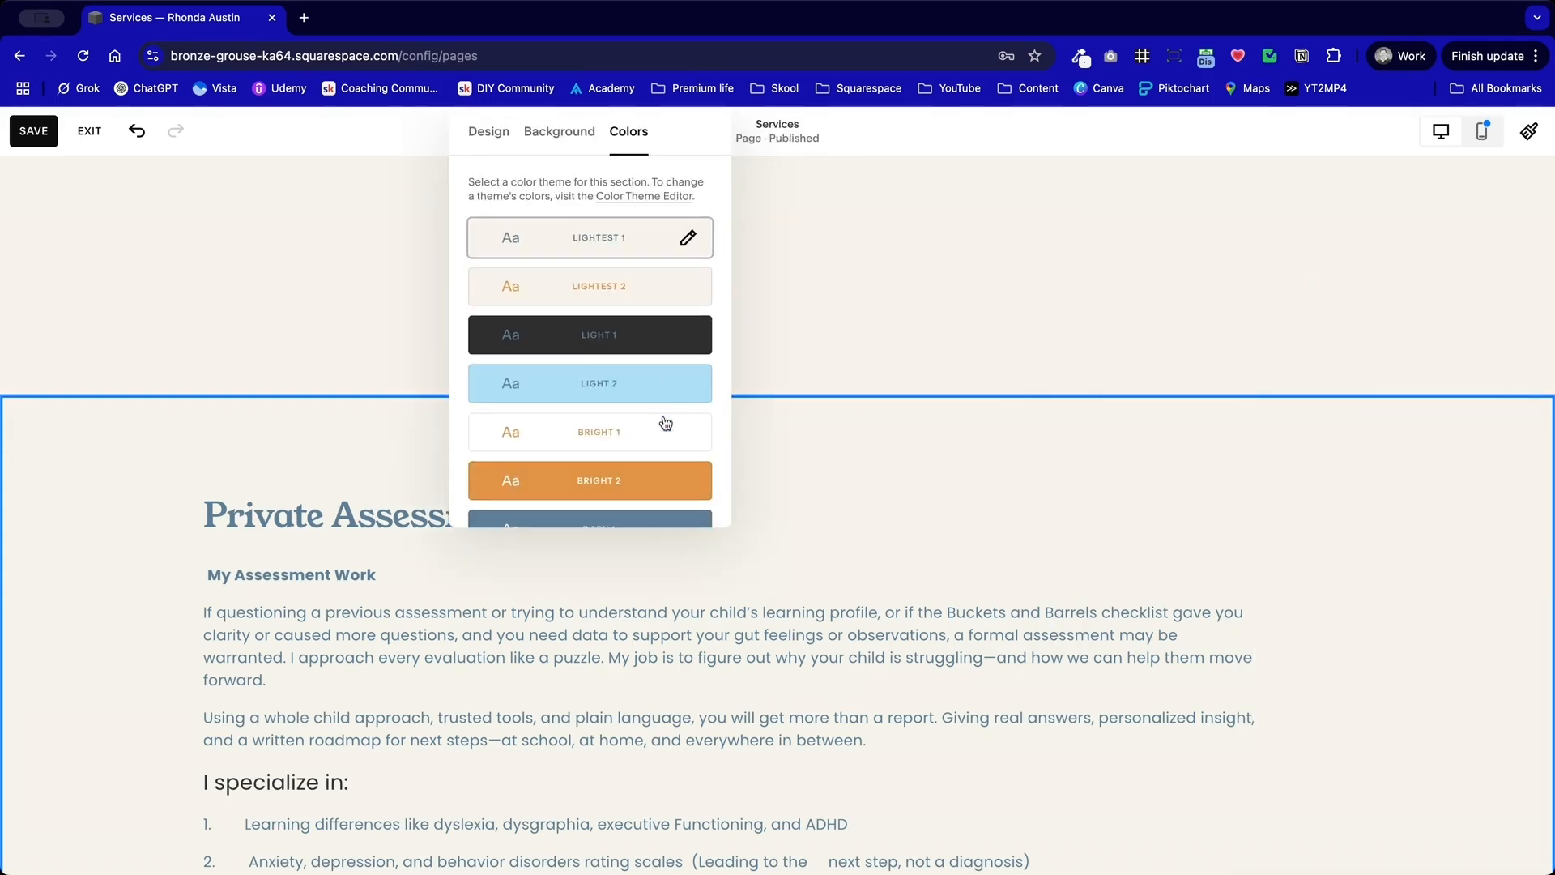
pyautogui.scroll(-3, 665, 450)
pyautogui.click(669, 426)
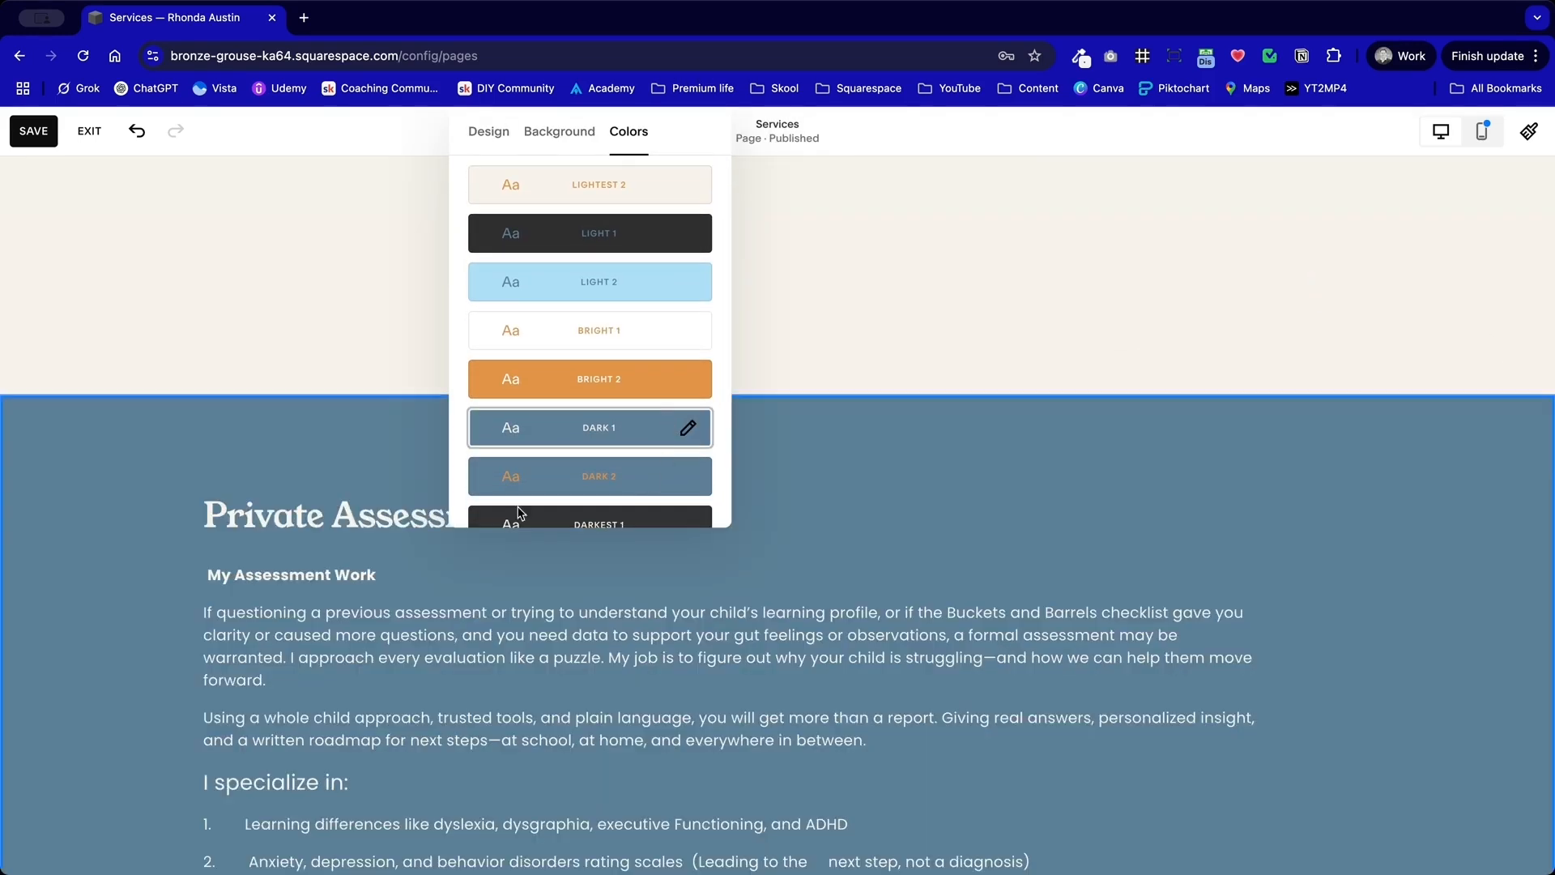
# Step: Turn on the divider for the "What is best for you and your child?" section above Private Assessment
pyautogui.scroll(5, 843, 478)
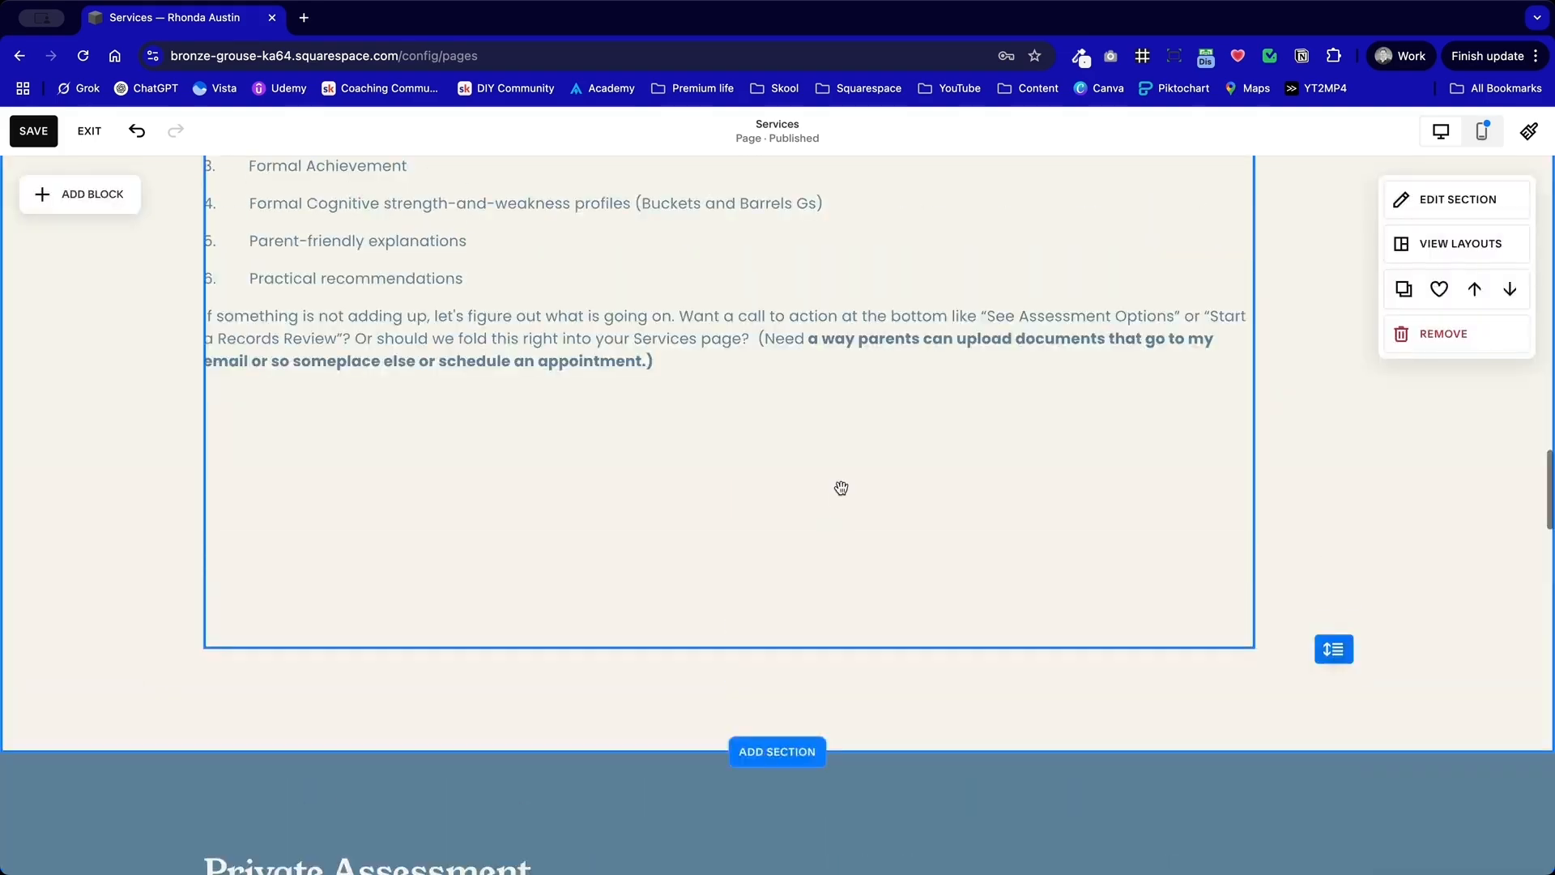
pyautogui.click(1476, 209)
pyautogui.moveTo(1491, 243); pyautogui.dragTo(972, 204)
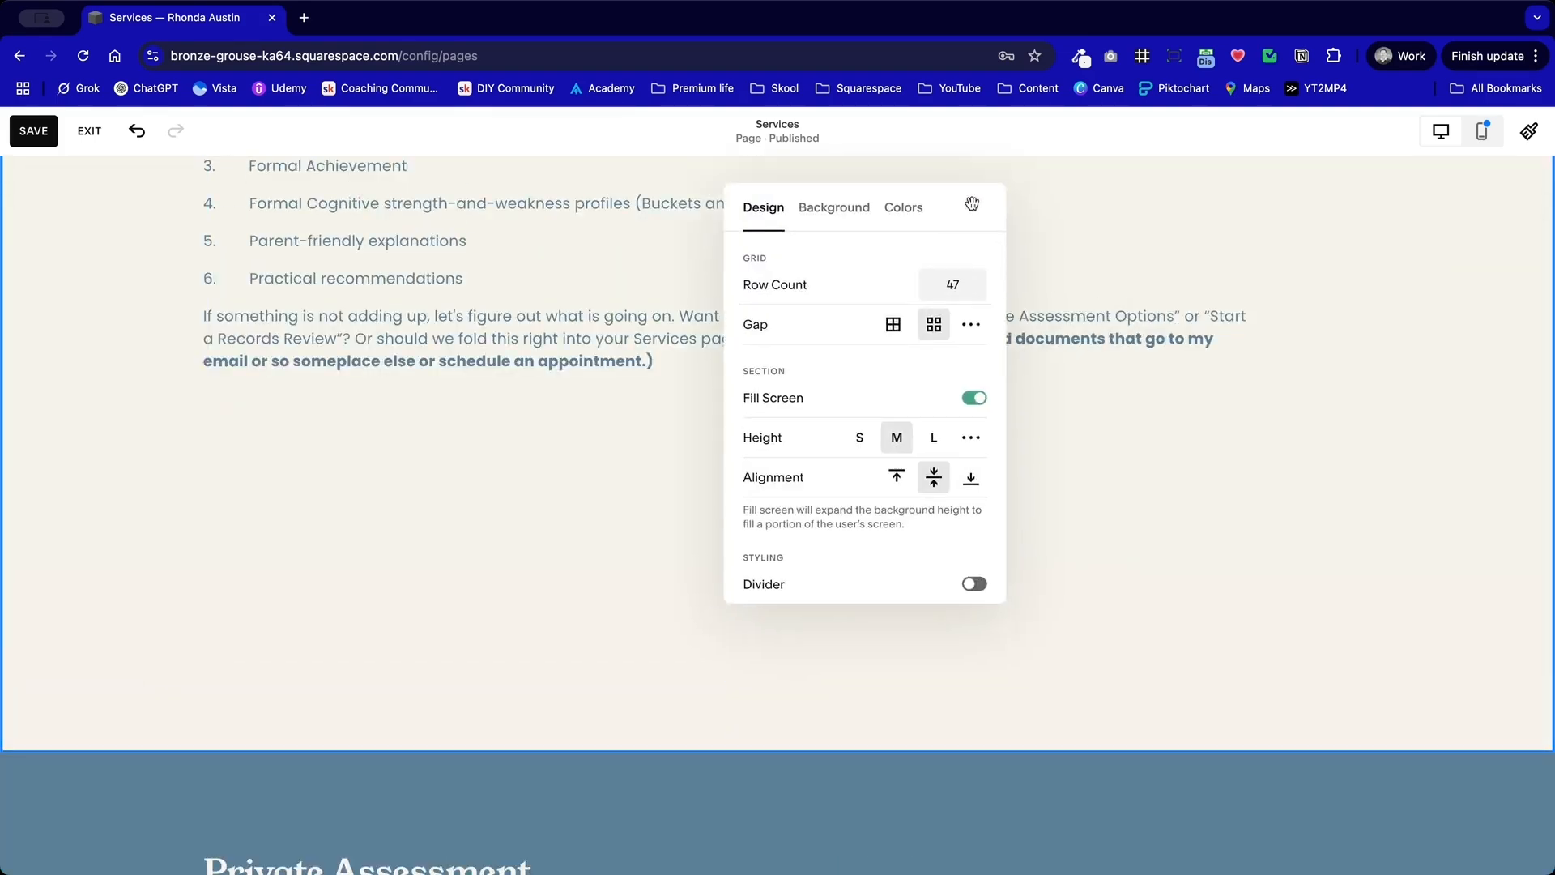
pyautogui.click(978, 587)
pyautogui.click(475, 604)
# Step: Delete the leftover Private Assessment text block from the "What is best for you and your child?" section
pyautogui.scroll(-10, 476, 604)
pyautogui.scroll(9, 476, 607)
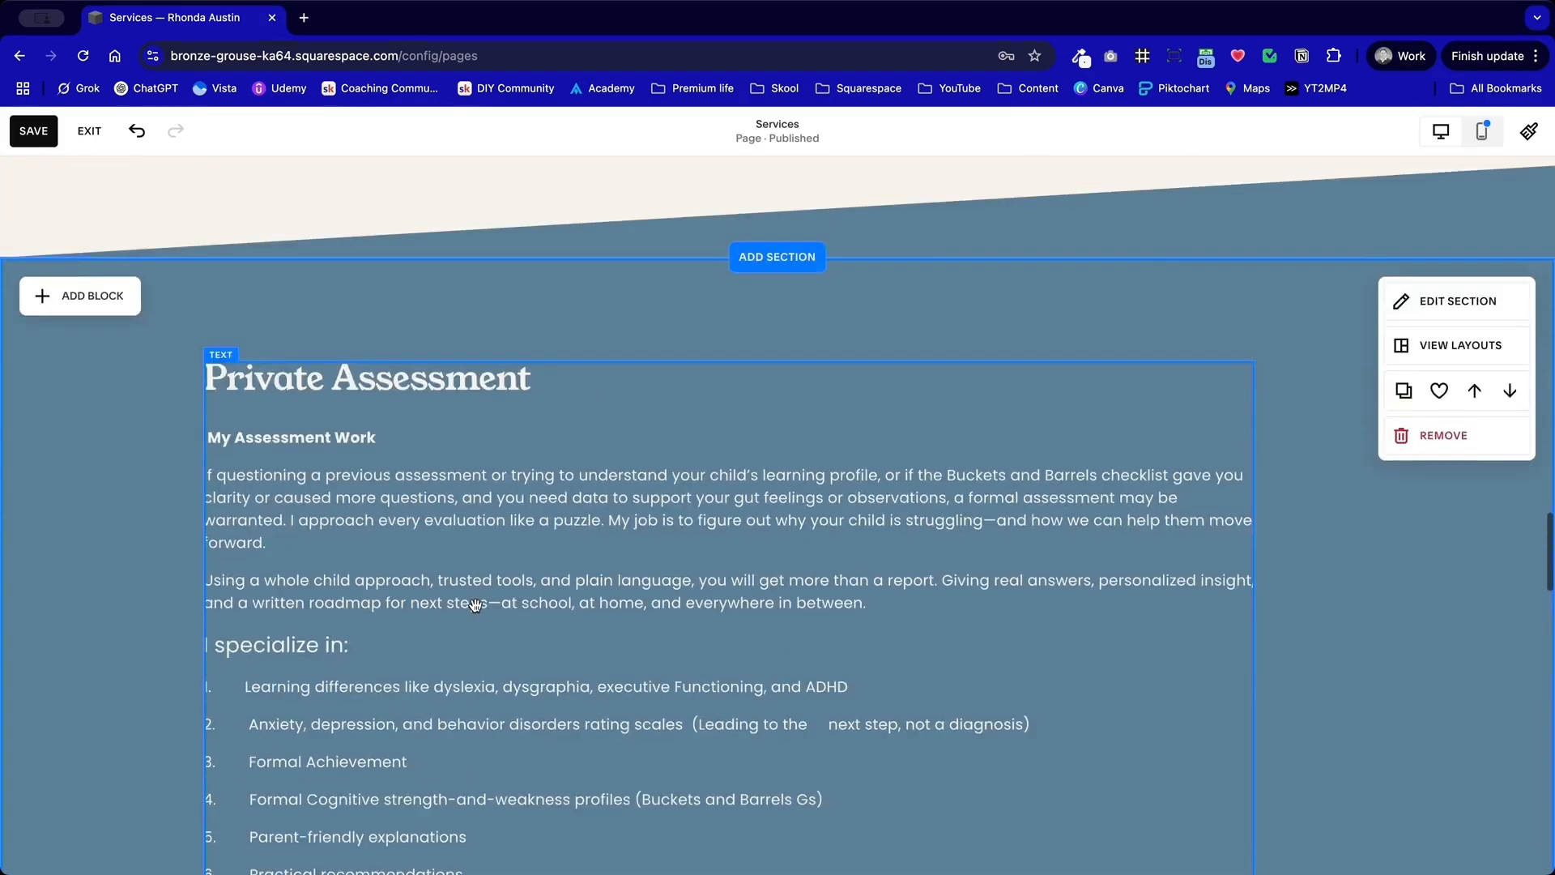
pyautogui.scroll(-15, 475, 608)
pyautogui.scroll(5, 476, 608)
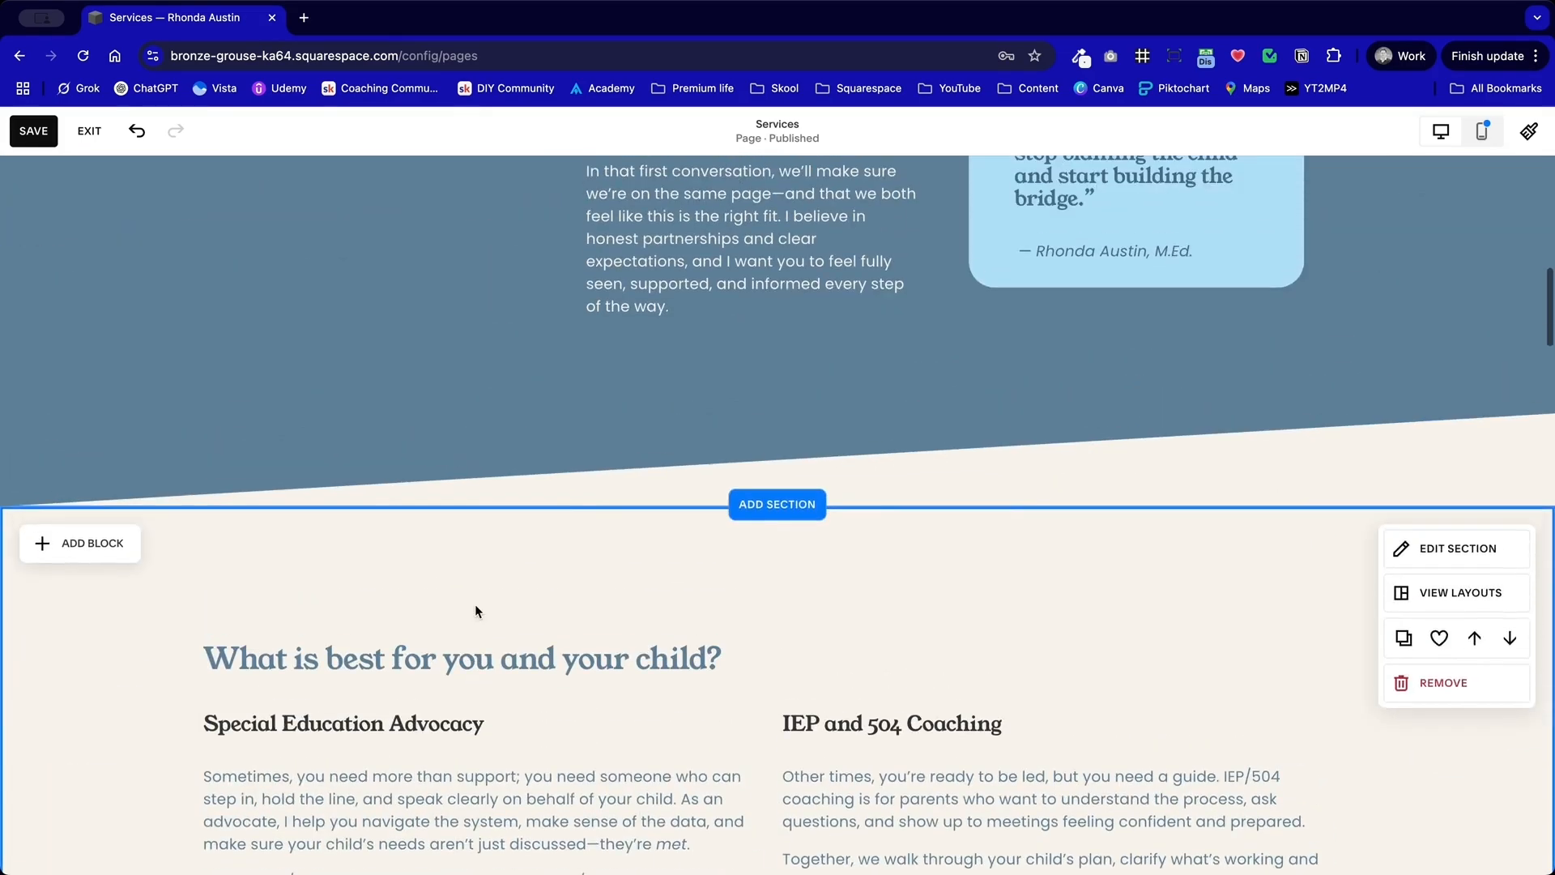
pyautogui.scroll(-10, 972, 521)
pyautogui.scroll(4, 972, 486)
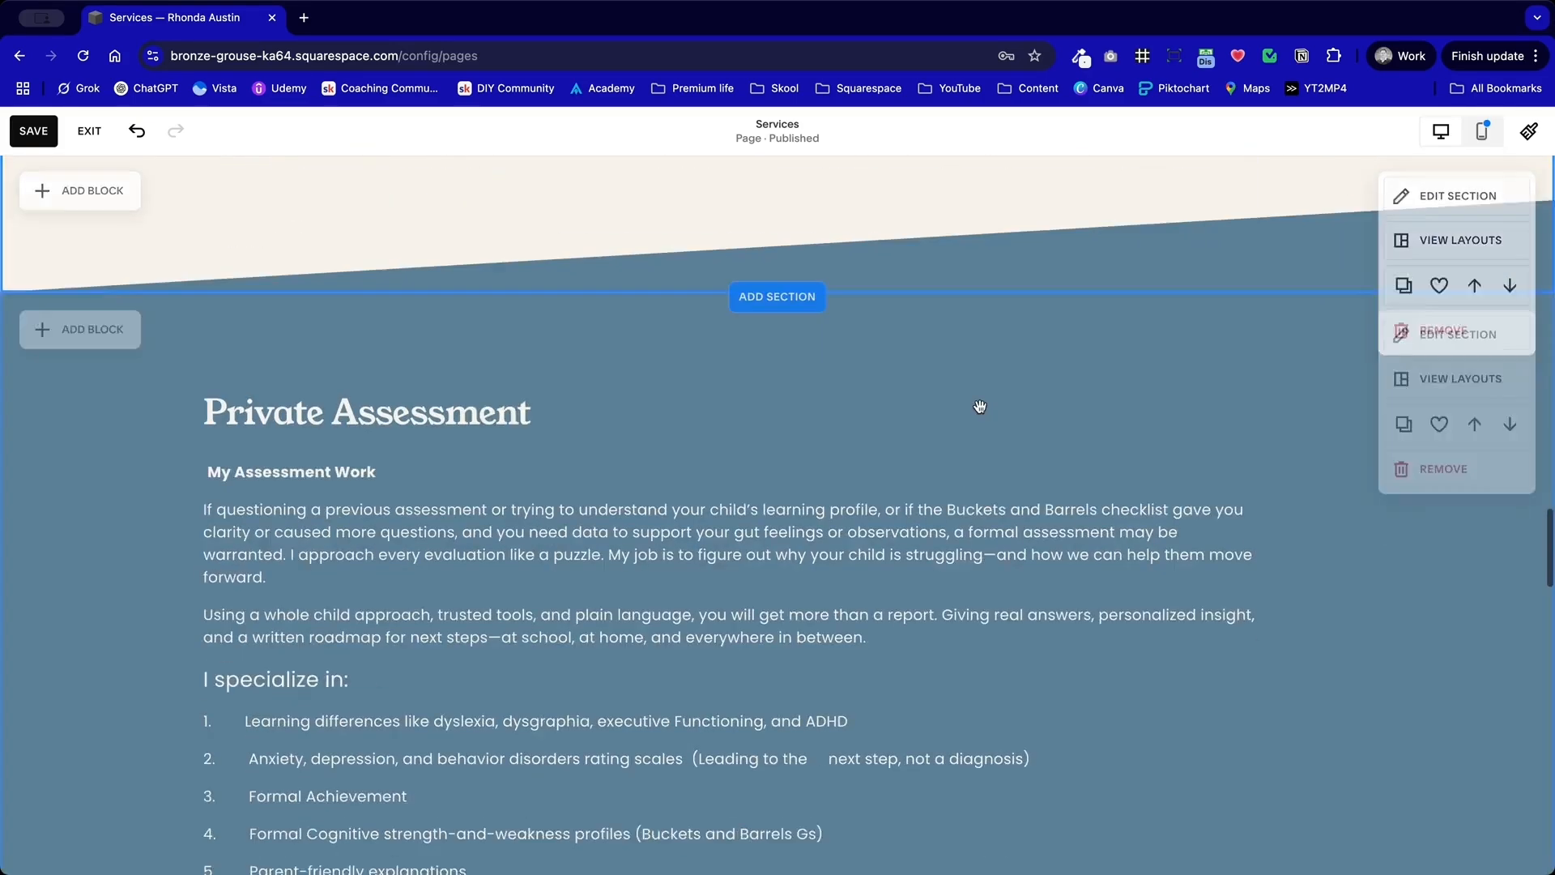
pyautogui.scroll(-6, 981, 405)
pyautogui.click(775, 559)
pyautogui.moveTo(722, 728); pyautogui.dragTo(719, 510)
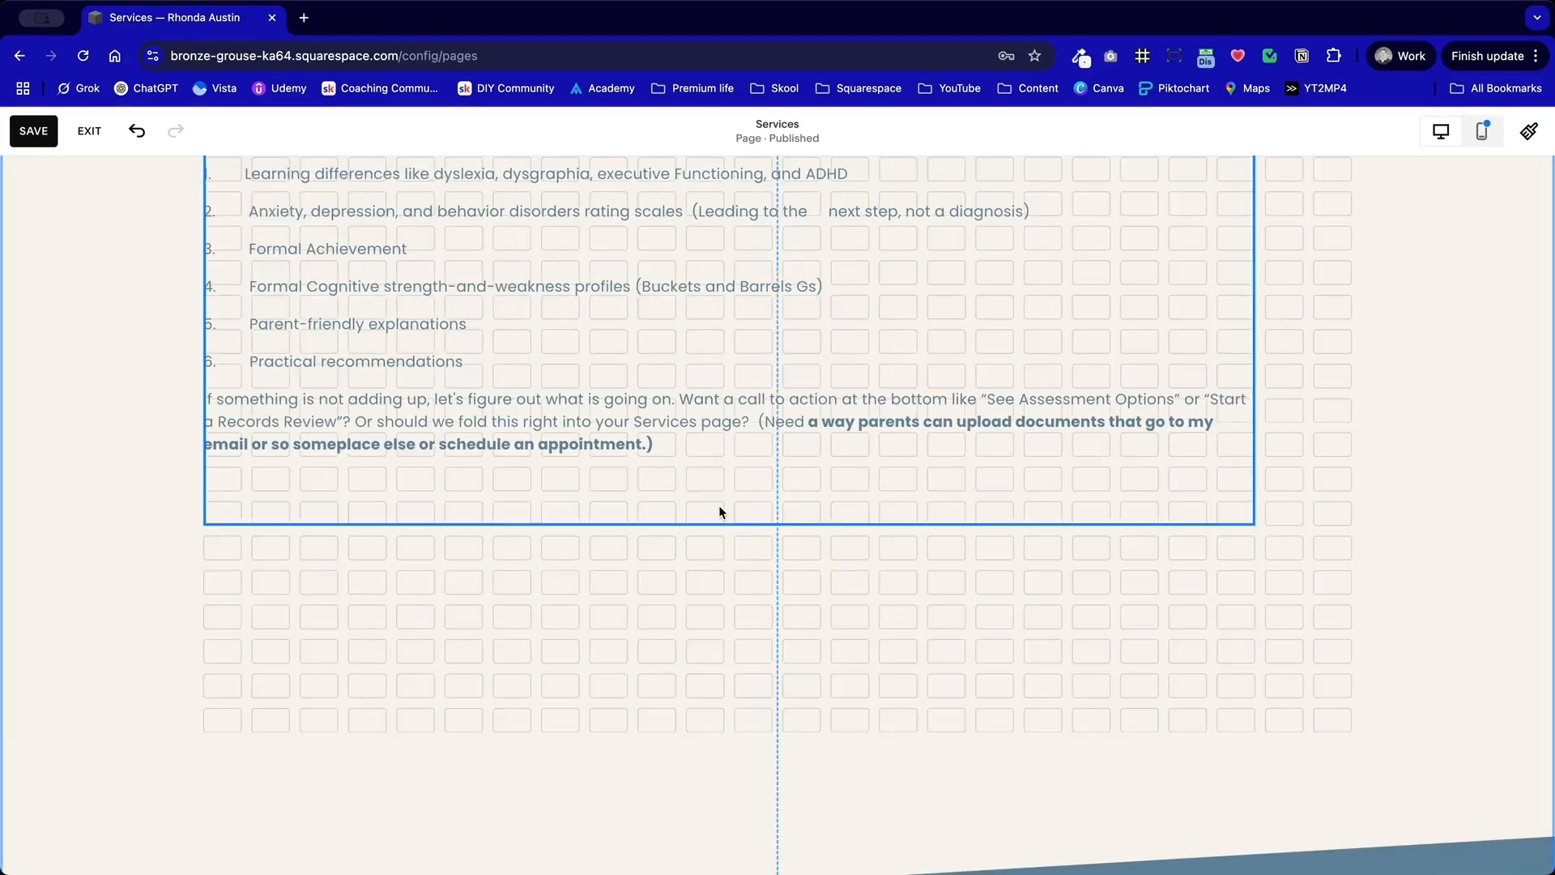
pyautogui.scroll(6, 764, 440)
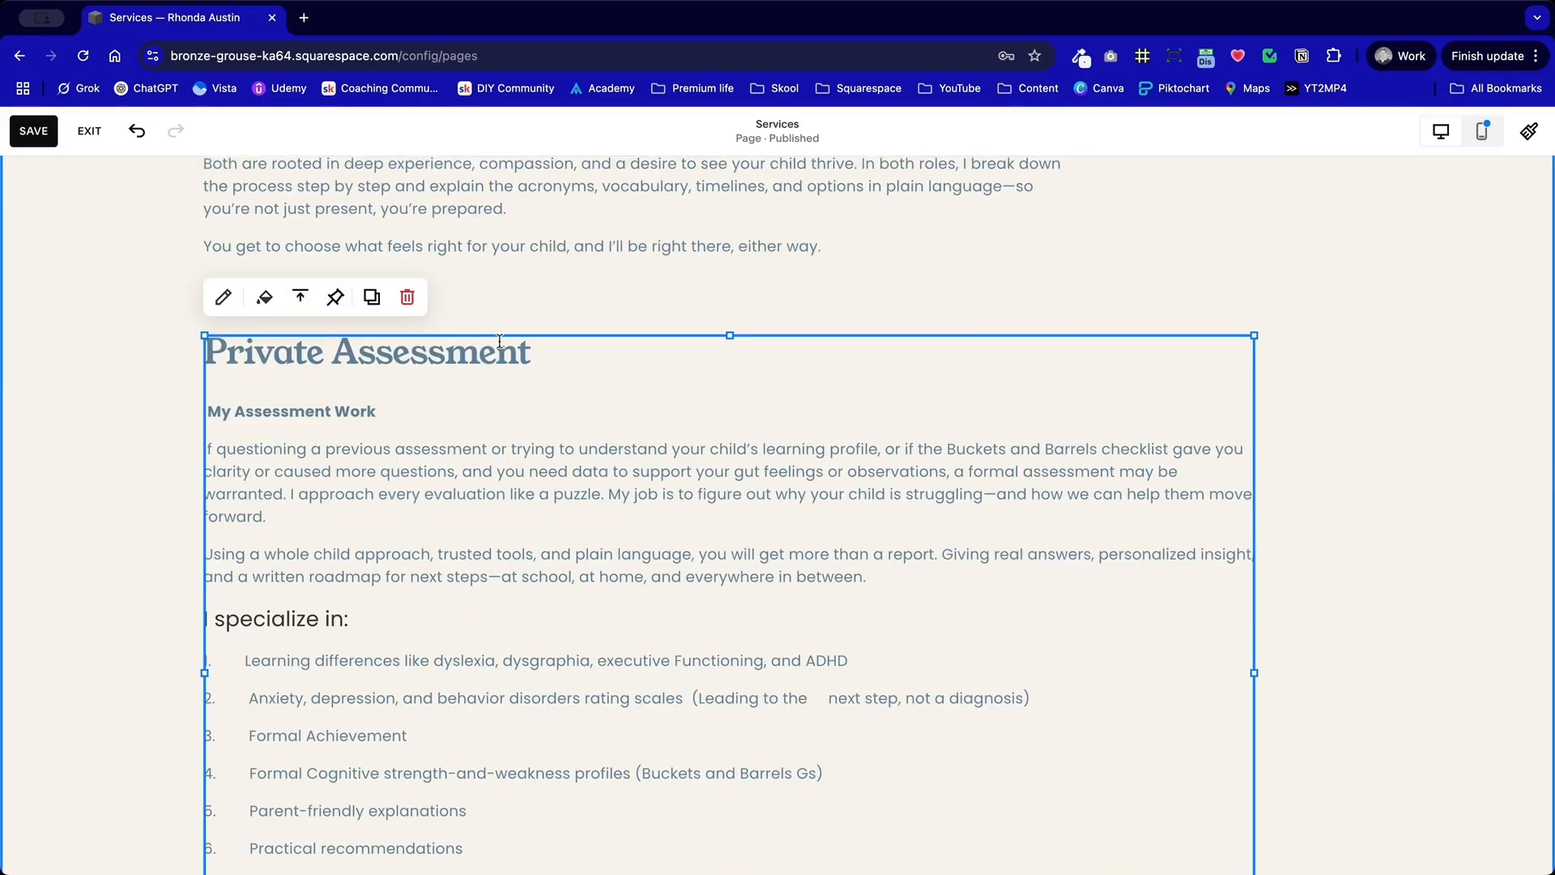
pyautogui.click(408, 296)
# Step: Shorten the "What is best for you and your child?" section to remove the empty rows below its last text
pyautogui.scroll(2, 1411, 636)
pyautogui.moveTo(1333, 639); pyautogui.dragTo(1332, 435)
pyautogui.scroll(7, 1171, 259)
pyautogui.scroll(-3, 1171, 259)
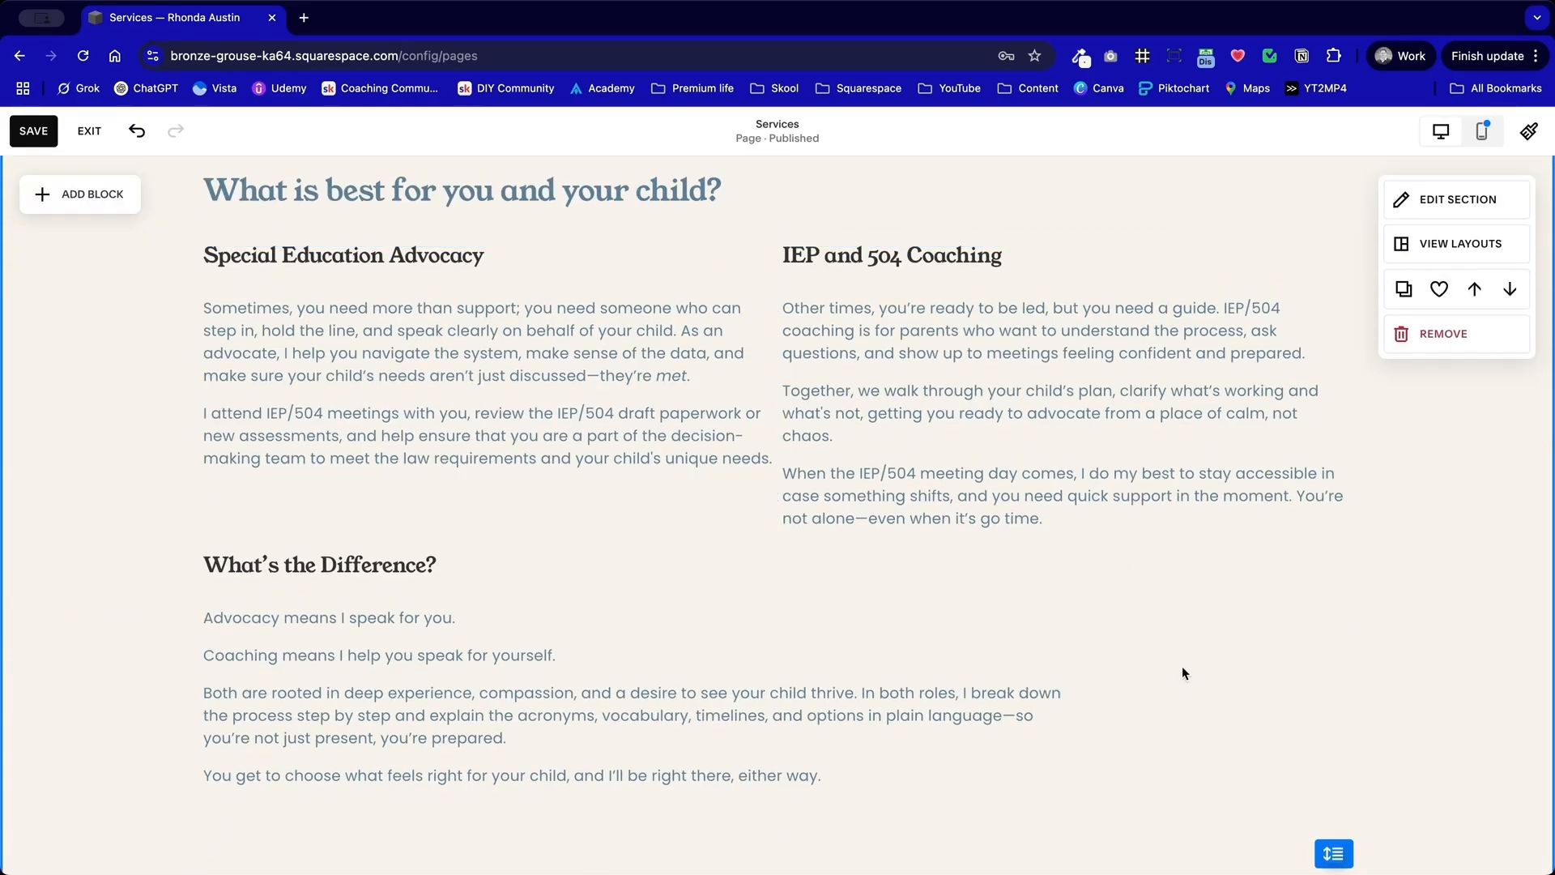
# Step: Narrow the "What's the Difference?" block to about two thirds of the content width and move it slightly lower beneath the columns
pyautogui.click(1053, 720)
pyautogui.moveTo(1062, 703); pyautogui.dragTo(950, 707)
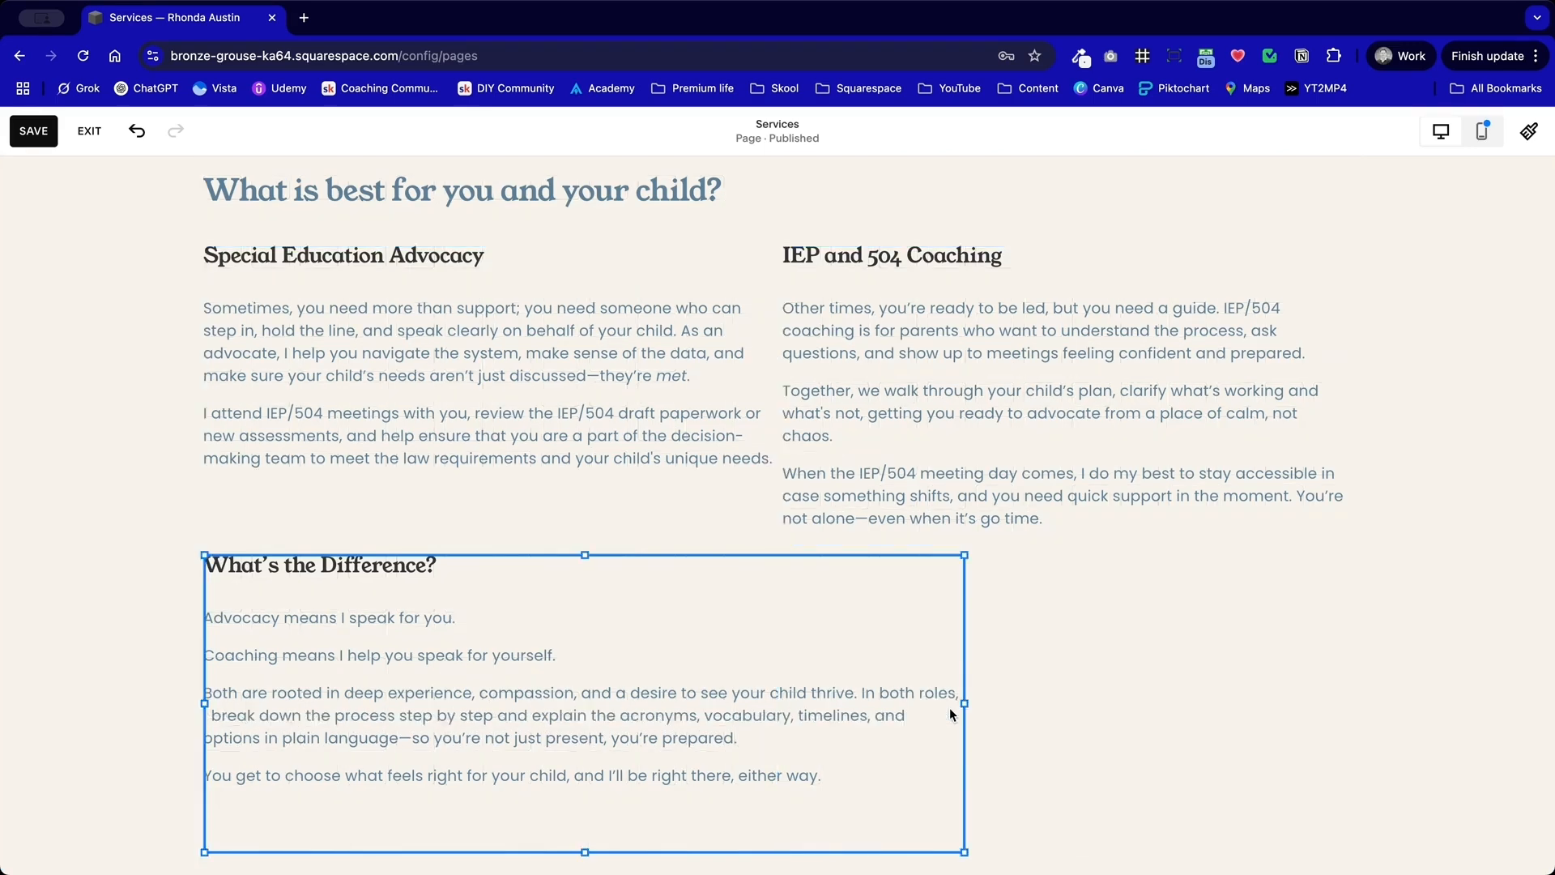
pyautogui.scroll(-3, 1087, 678)
pyautogui.scroll(1, 1134, 636)
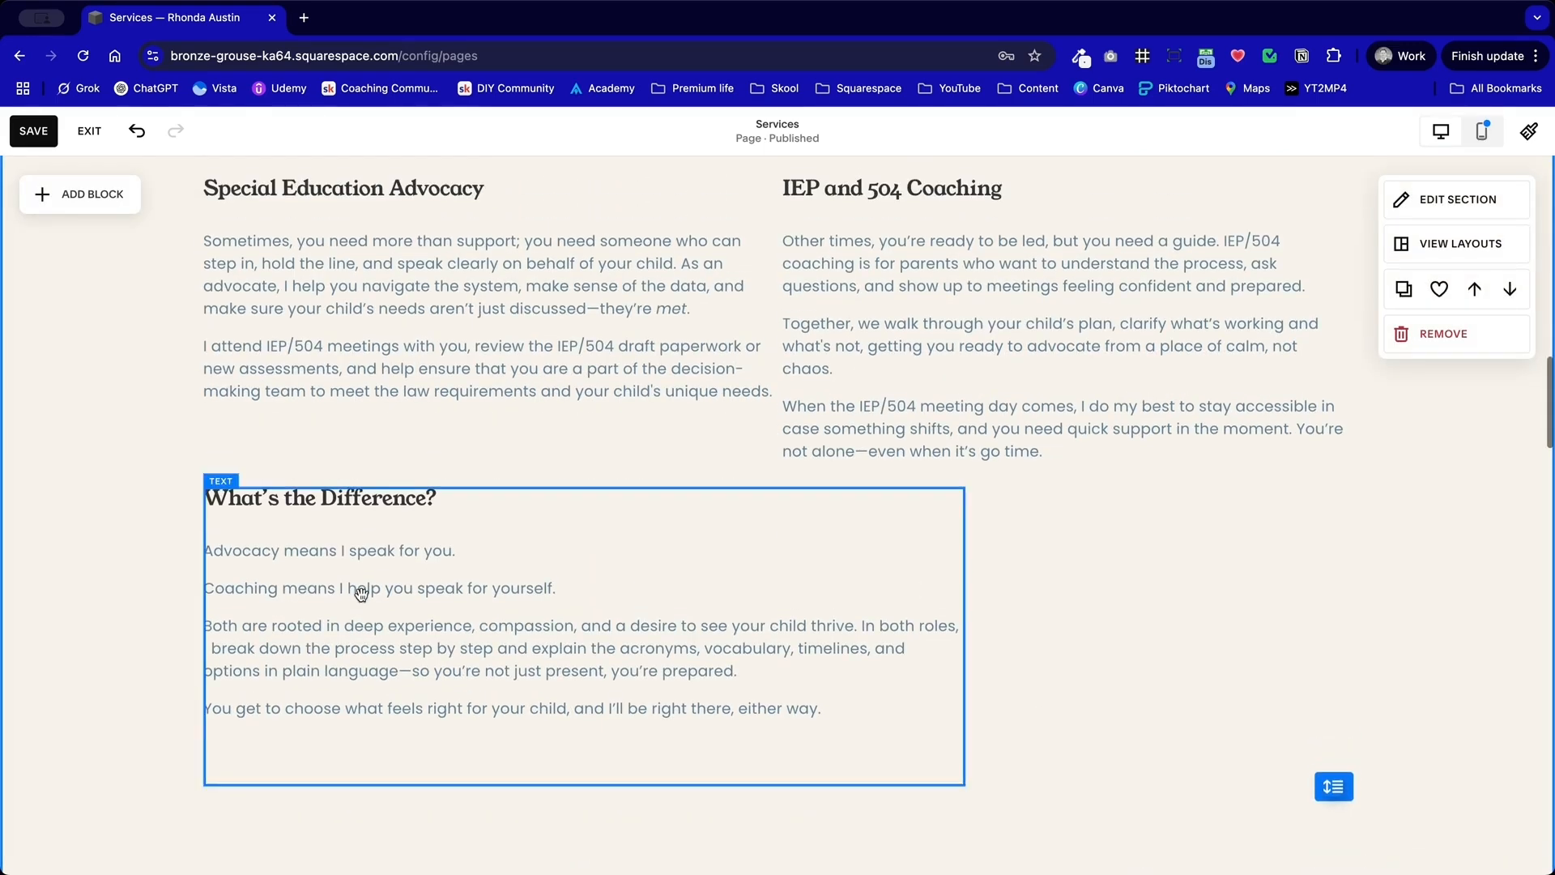
pyautogui.moveTo(531, 629); pyautogui.dragTo(535, 698)
pyautogui.click(1108, 657)
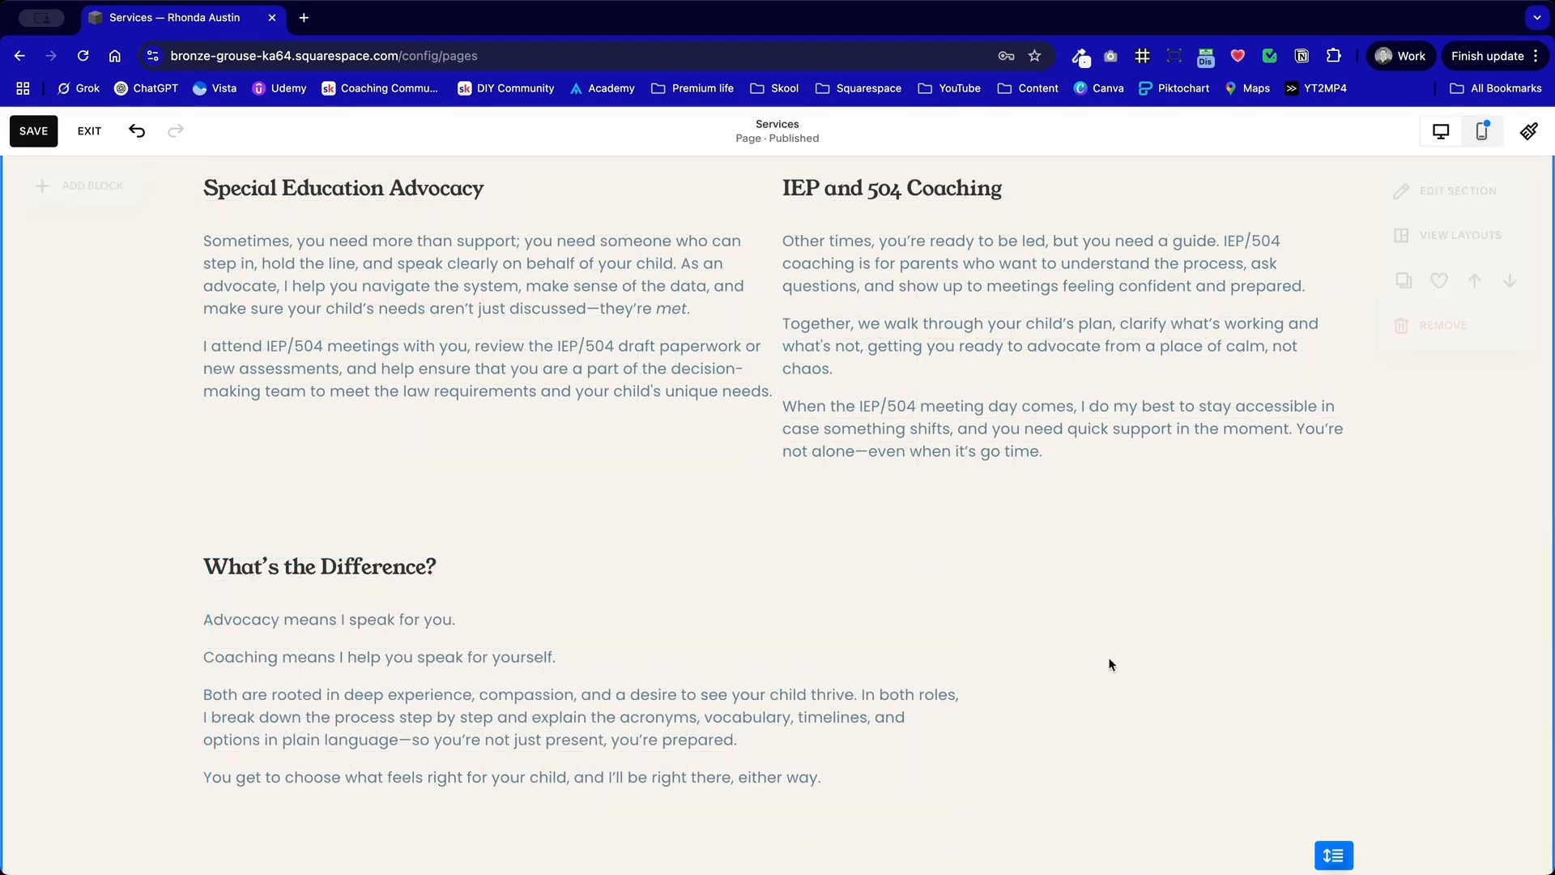
pyautogui.scroll(3, 1154, 640)
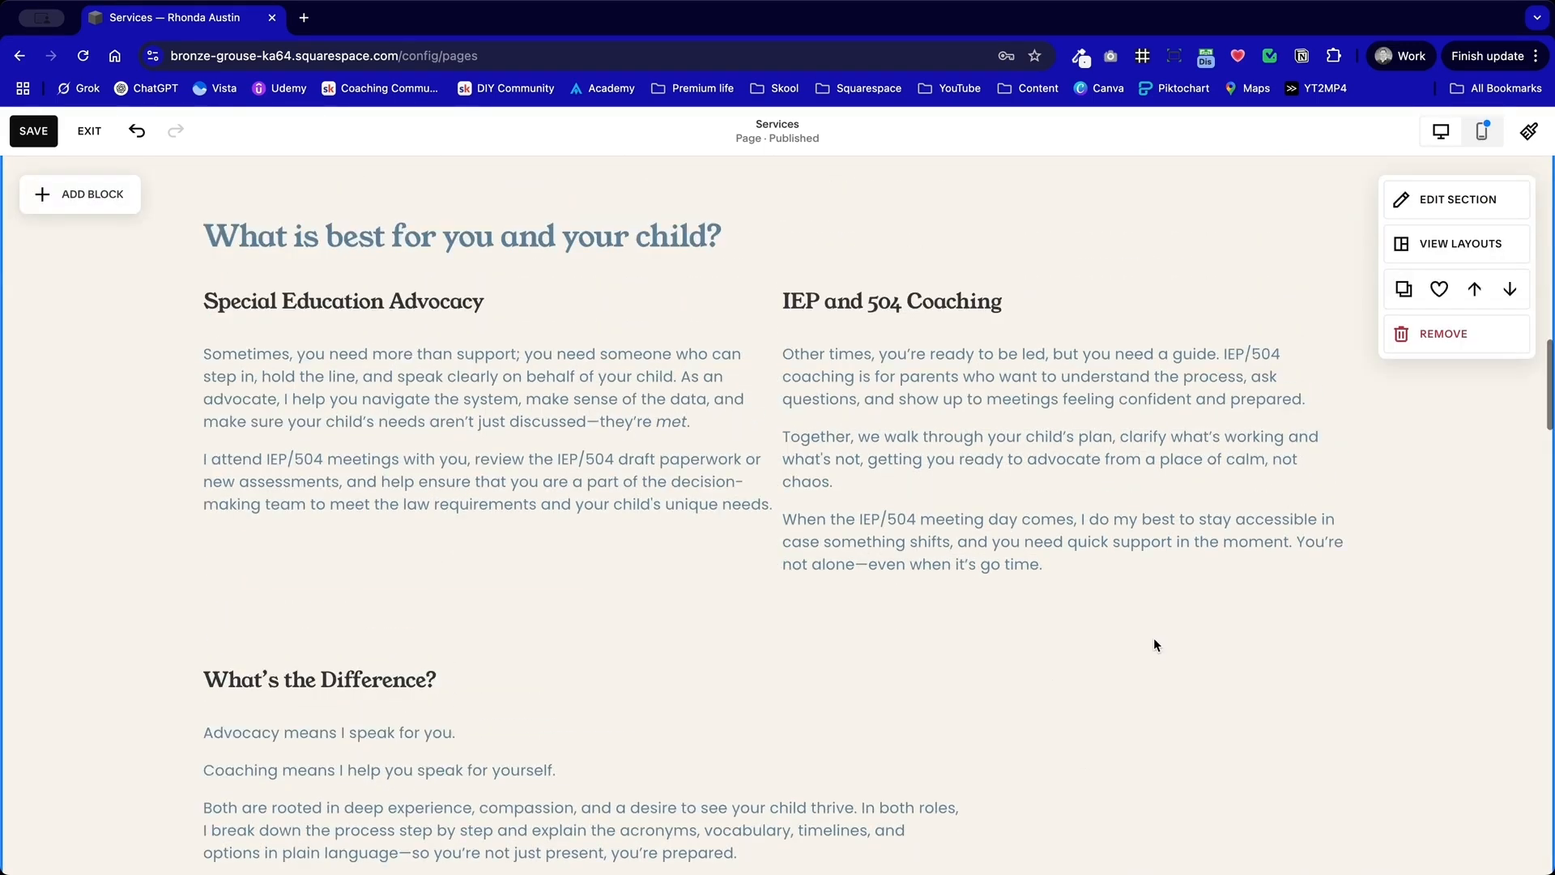
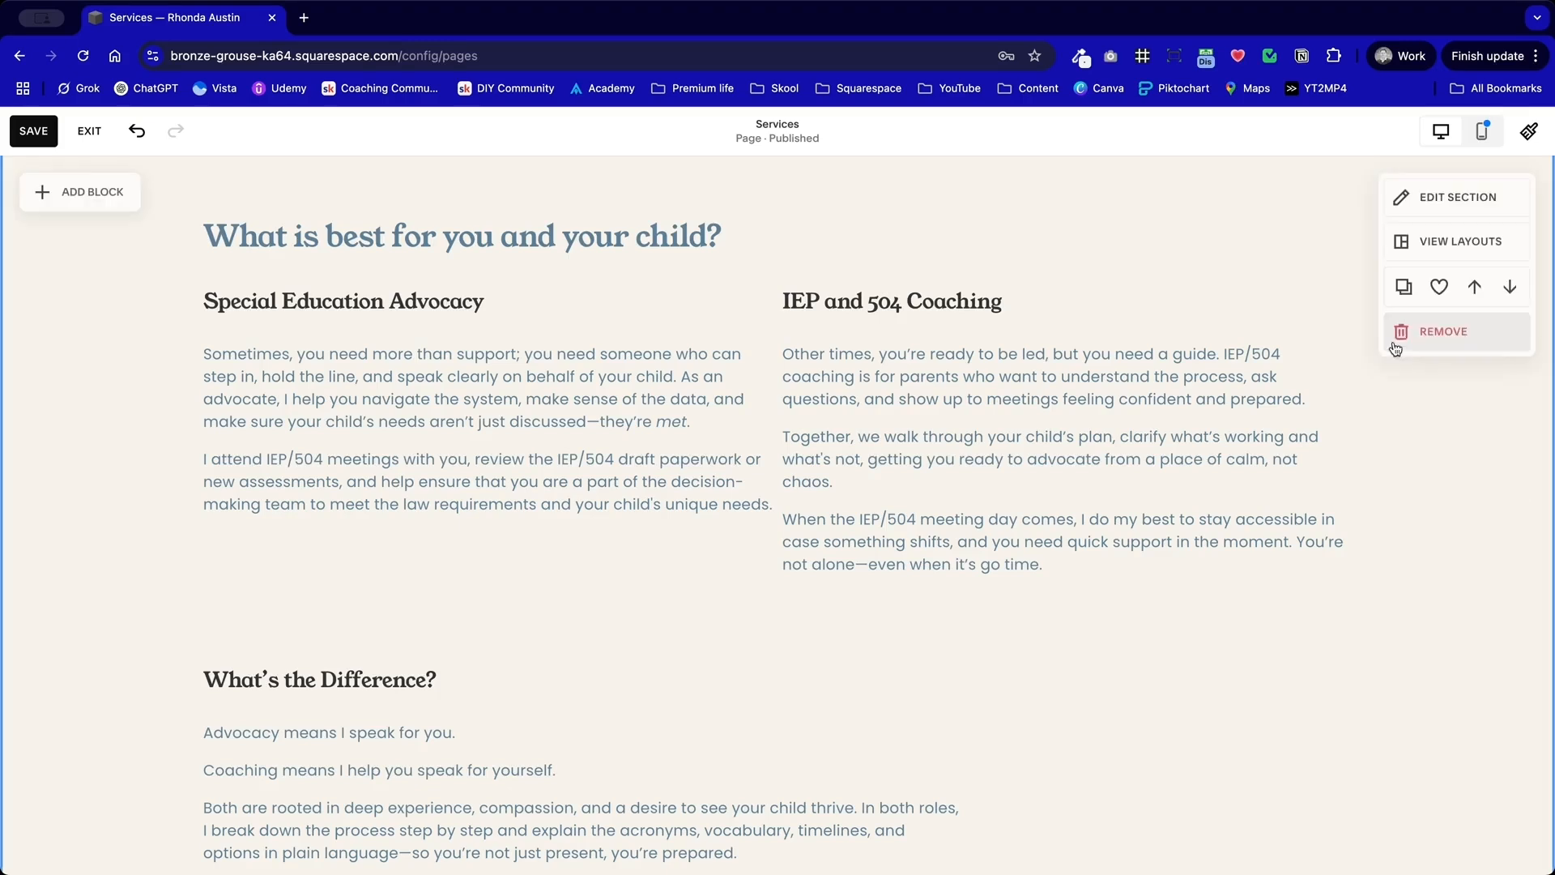
# Step: Set the horizontal grid gap of the "What is best for you and your child?" section to 40
pyautogui.click(1474, 201)
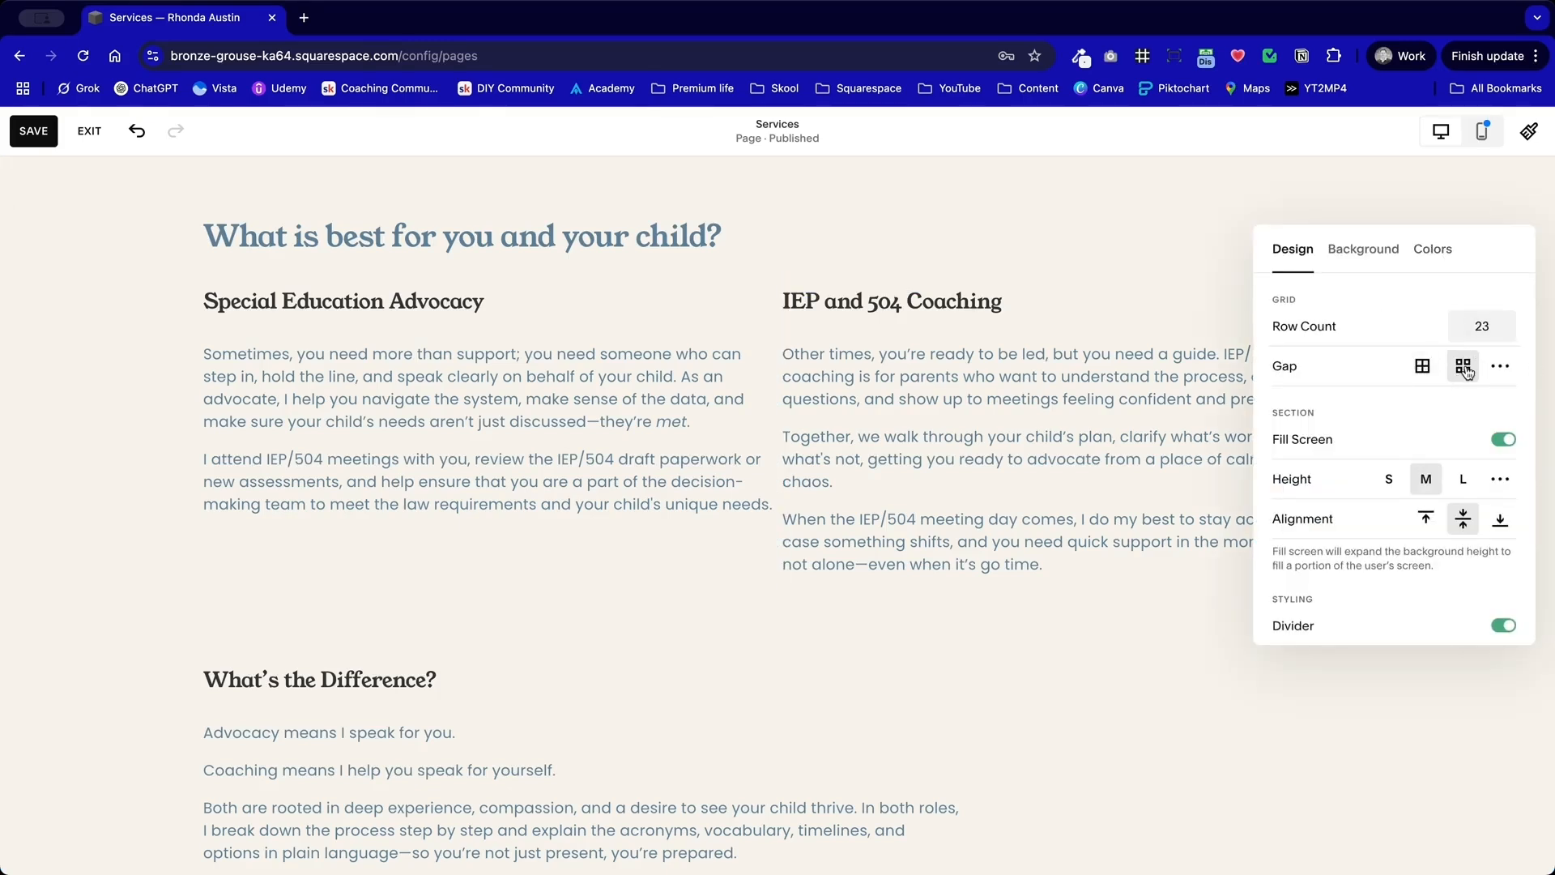
pyautogui.click(1500, 370)
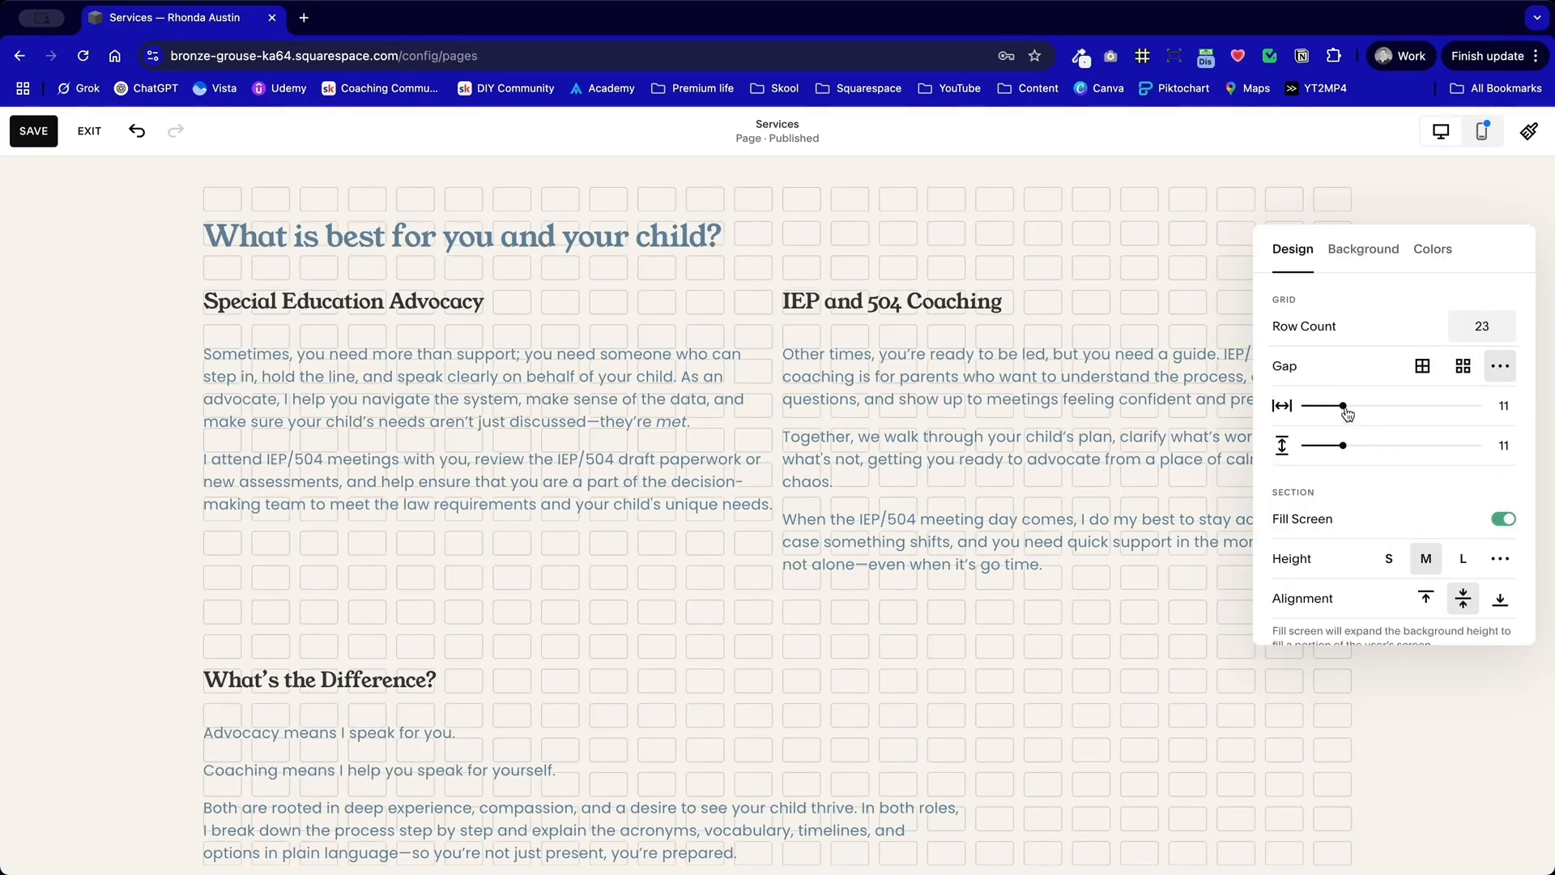
pyautogui.moveTo(1343, 406); pyautogui.dragTo(1375, 405)
pyautogui.moveTo(1400, 405); pyautogui.dragTo(1444, 405)
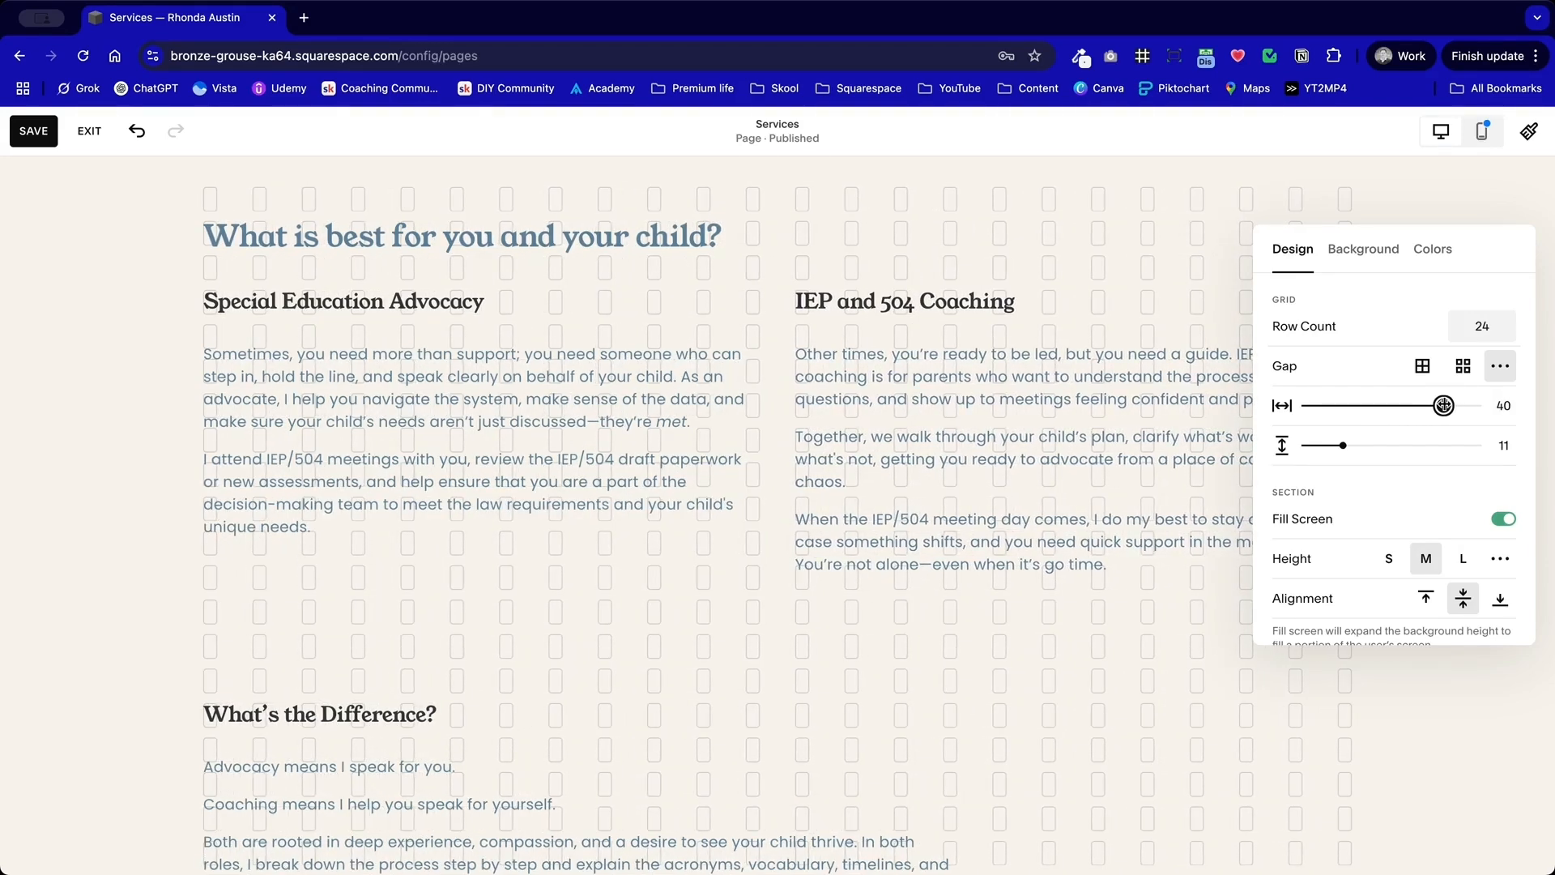
pyautogui.click(556, 650)
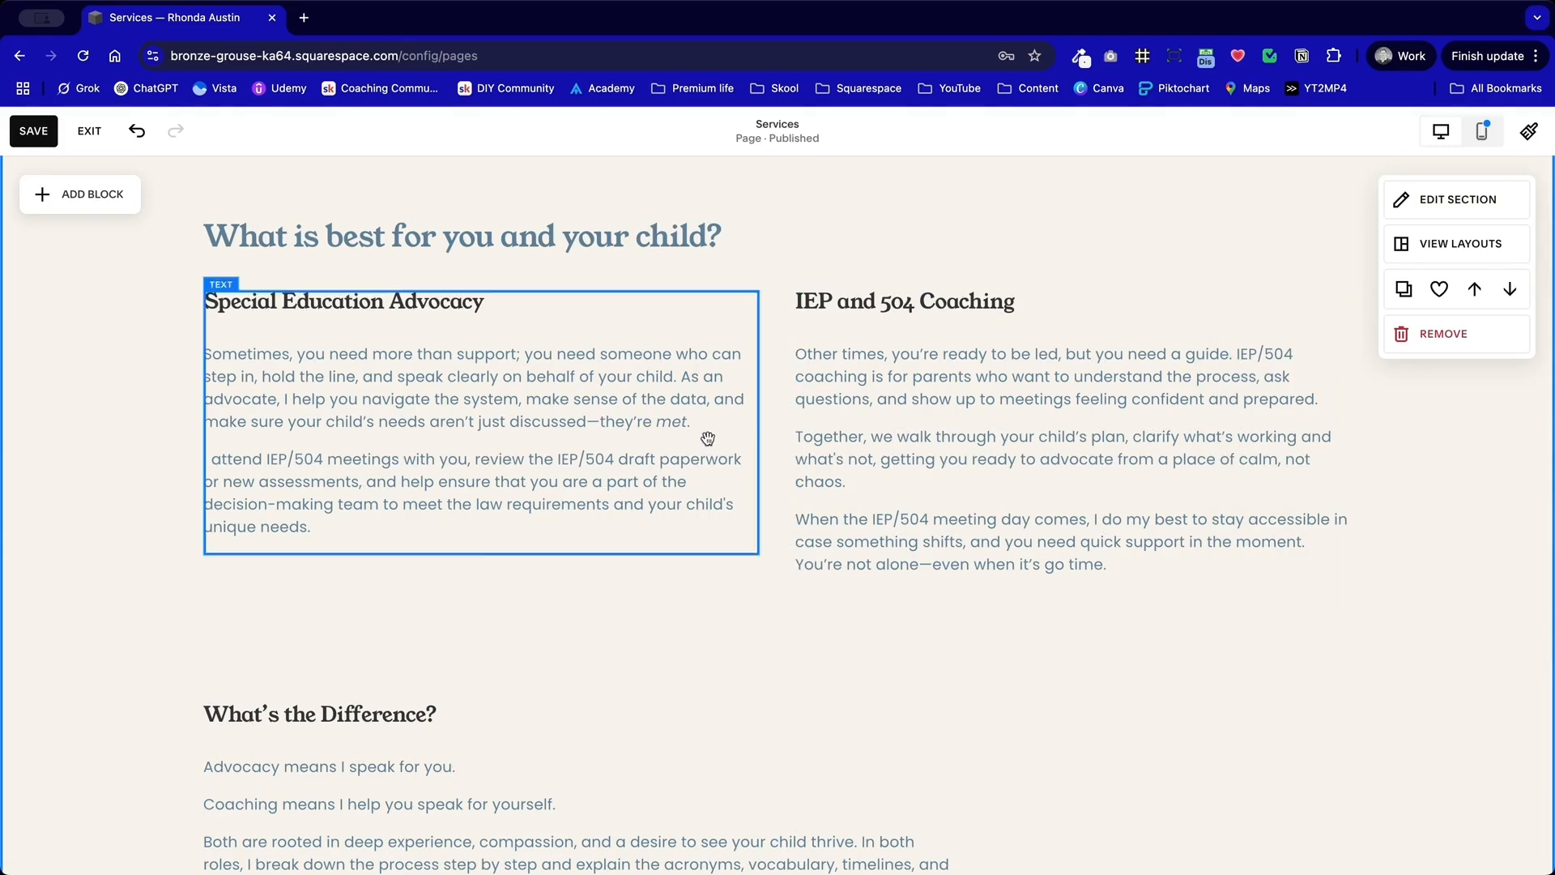
# Step: Narrow the Special Education Advocacy and IEP and 504 Coaching blocks to about one third of the content width each and set them side by side
pyautogui.click(709, 439)
pyautogui.moveTo(756, 425); pyautogui.dragTo(602, 424)
pyautogui.moveTo(1013, 436); pyautogui.dragTo(833, 440)
pyautogui.click(539, 437)
pyautogui.moveTo(610, 457); pyautogui.dragTo(509, 464)
pyautogui.moveTo(786, 437); pyautogui.dragTo(703, 434)
pyautogui.moveTo(1102, 455); pyautogui.dragTo(894, 455)
pyautogui.moveTo(544, 489)
pyautogui.mouseDown()
pyautogui.moveTo(599, 492)
pyautogui.moveTo(566, 497)
pyautogui.mouseUp()
pyautogui.click(496, 500)
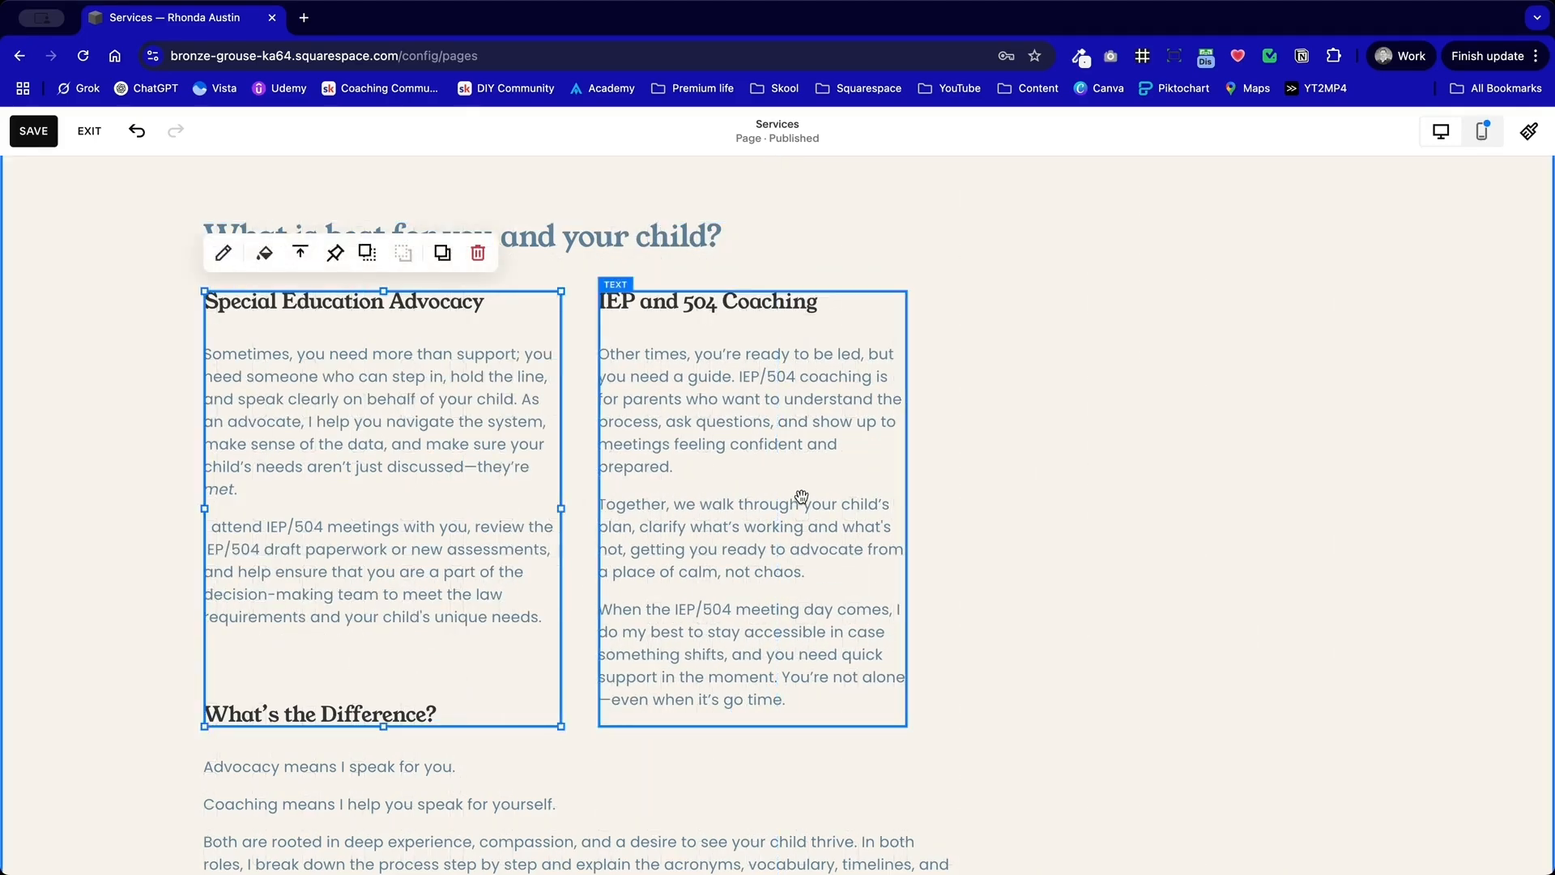
pyautogui.click(798, 497)
pyautogui.moveTo(908, 516); pyautogui.dragTo(958, 519)
# Step: Move the "What's the Difference?" block beside IEP and 504 Coaching as a third column and match its width to the other two
pyautogui.scroll(-2, 867, 608)
pyautogui.moveTo(597, 740); pyautogui.dragTo(852, 543)
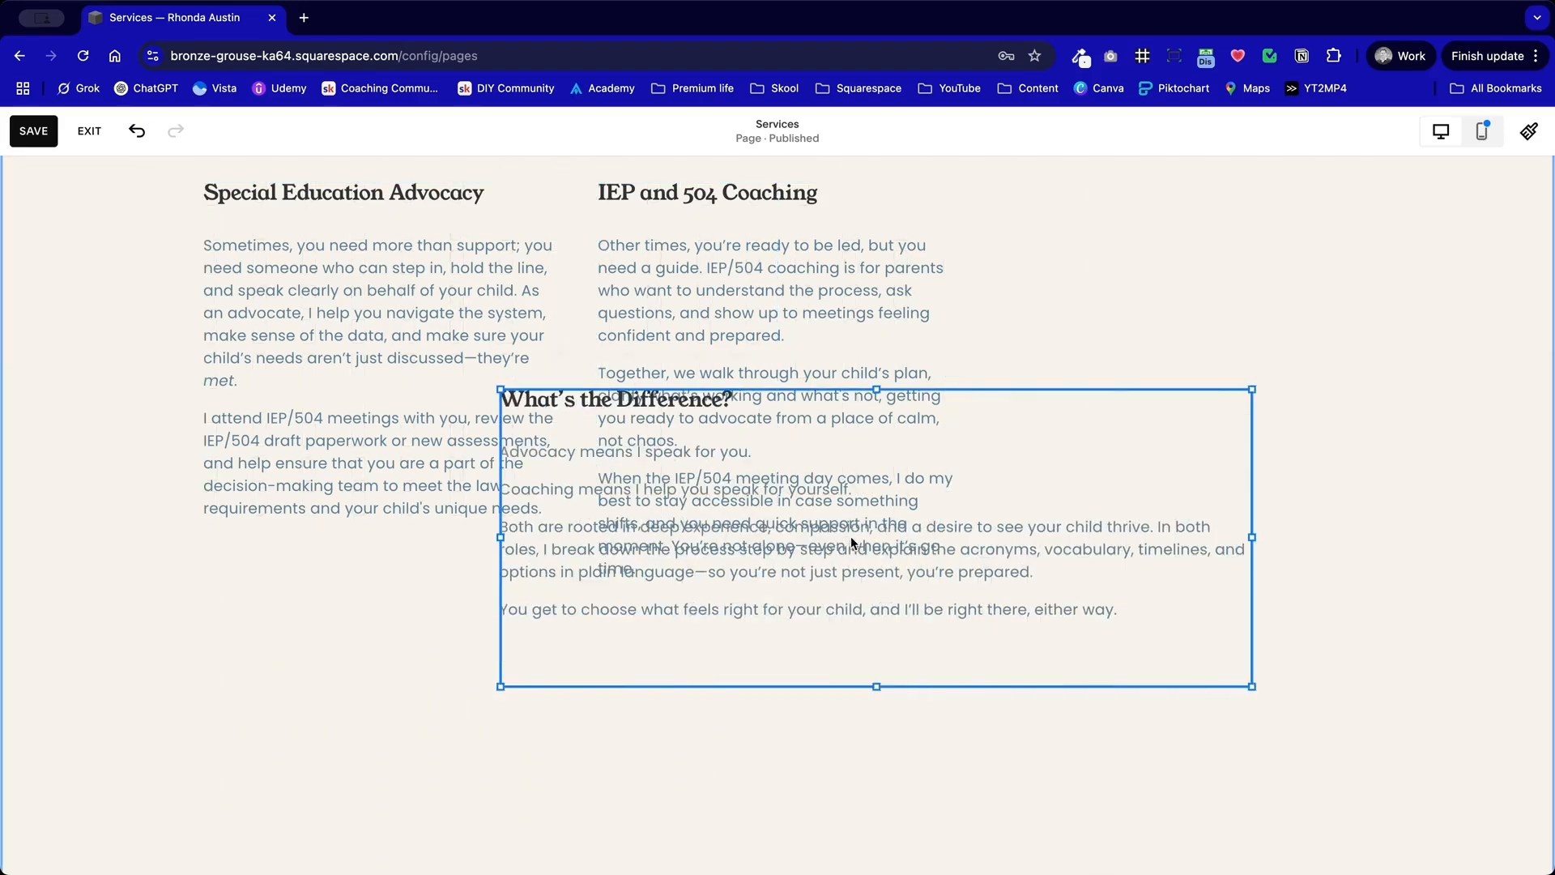
pyautogui.moveTo(502, 537); pyautogui.dragTo(1042, 445)
pyautogui.click(812, 638)
pyautogui.scroll(2, 839, 639)
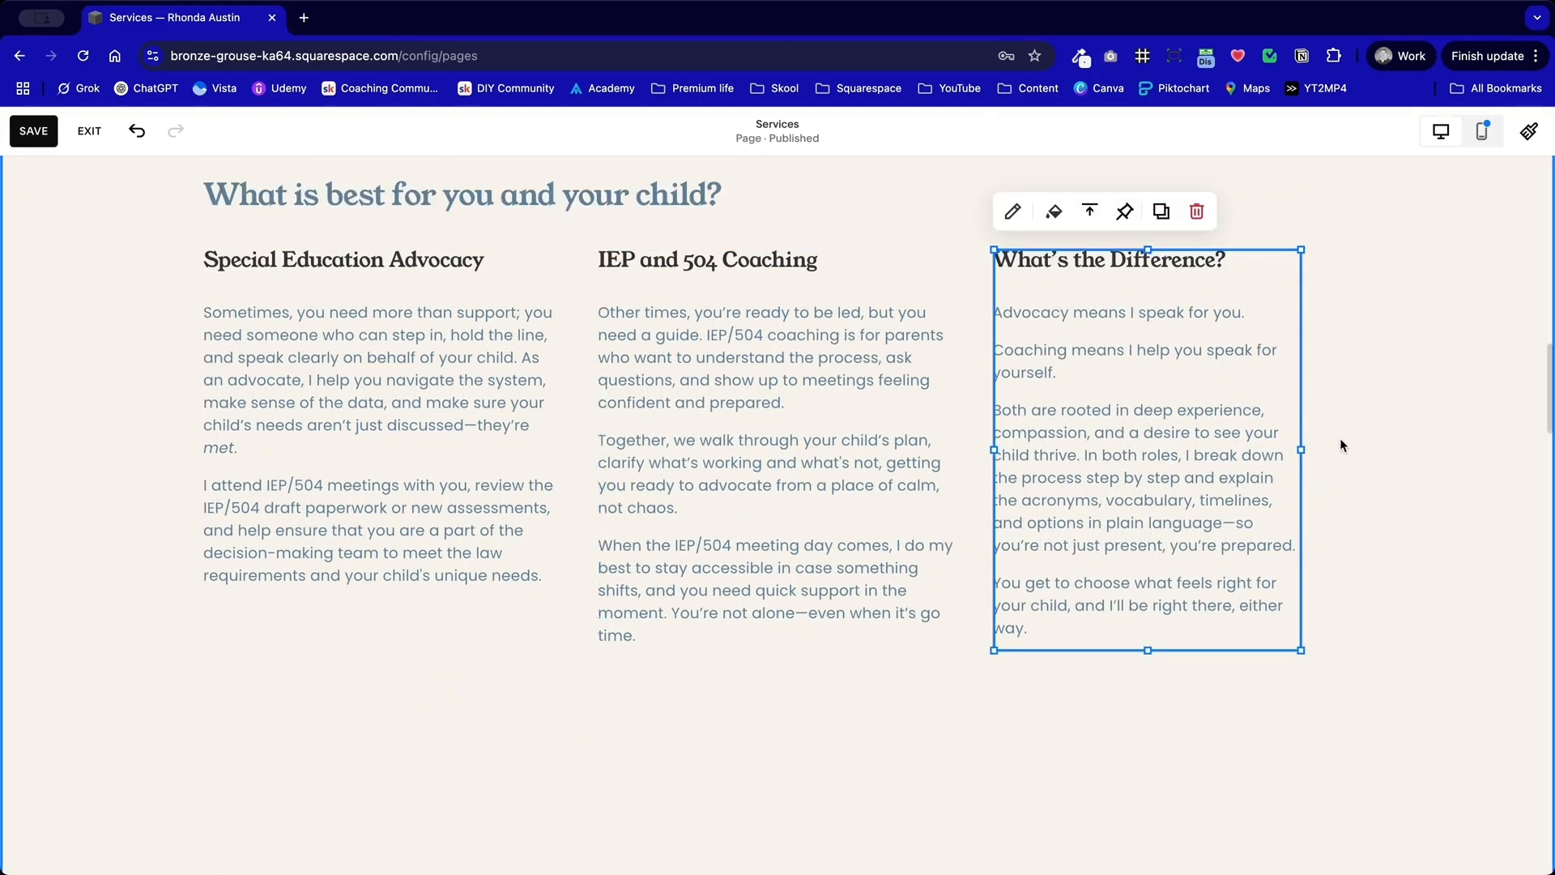
pyautogui.moveTo(1301, 450); pyautogui.dragTo(1345, 441)
pyautogui.click(802, 741)
# Step: Move the three text columns down together to leave room for images beneath the "What is best for you and your child?" heading
pyautogui.scroll(6, 802, 741)
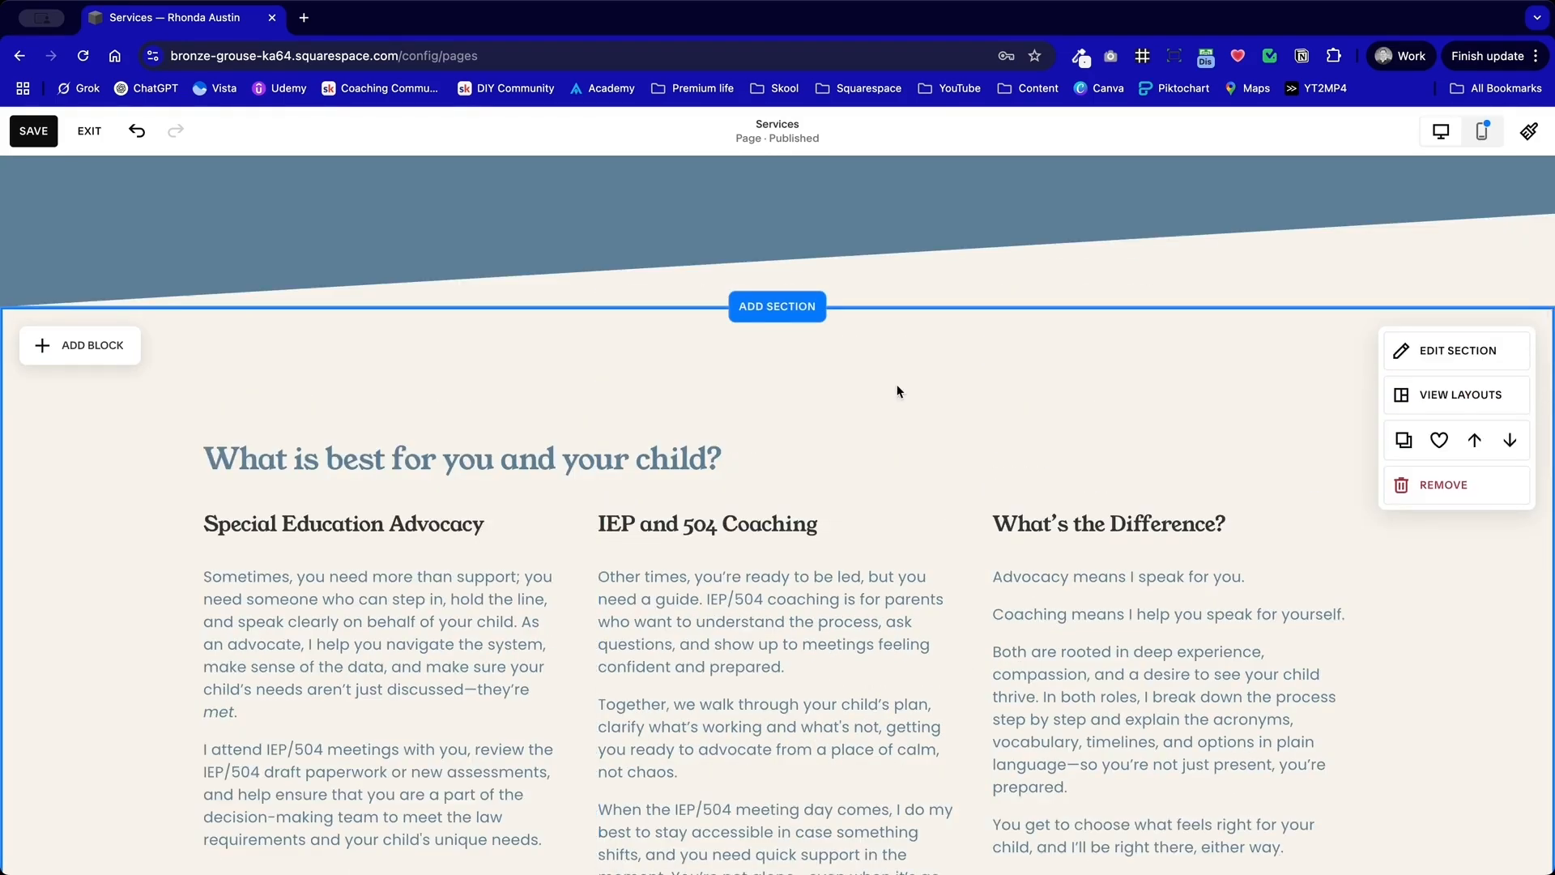
pyautogui.scroll(-8, 897, 392)
pyautogui.moveTo(1143, 594); pyautogui.dragTo(376, 429)
pyautogui.scroll(-7, 385, 271)
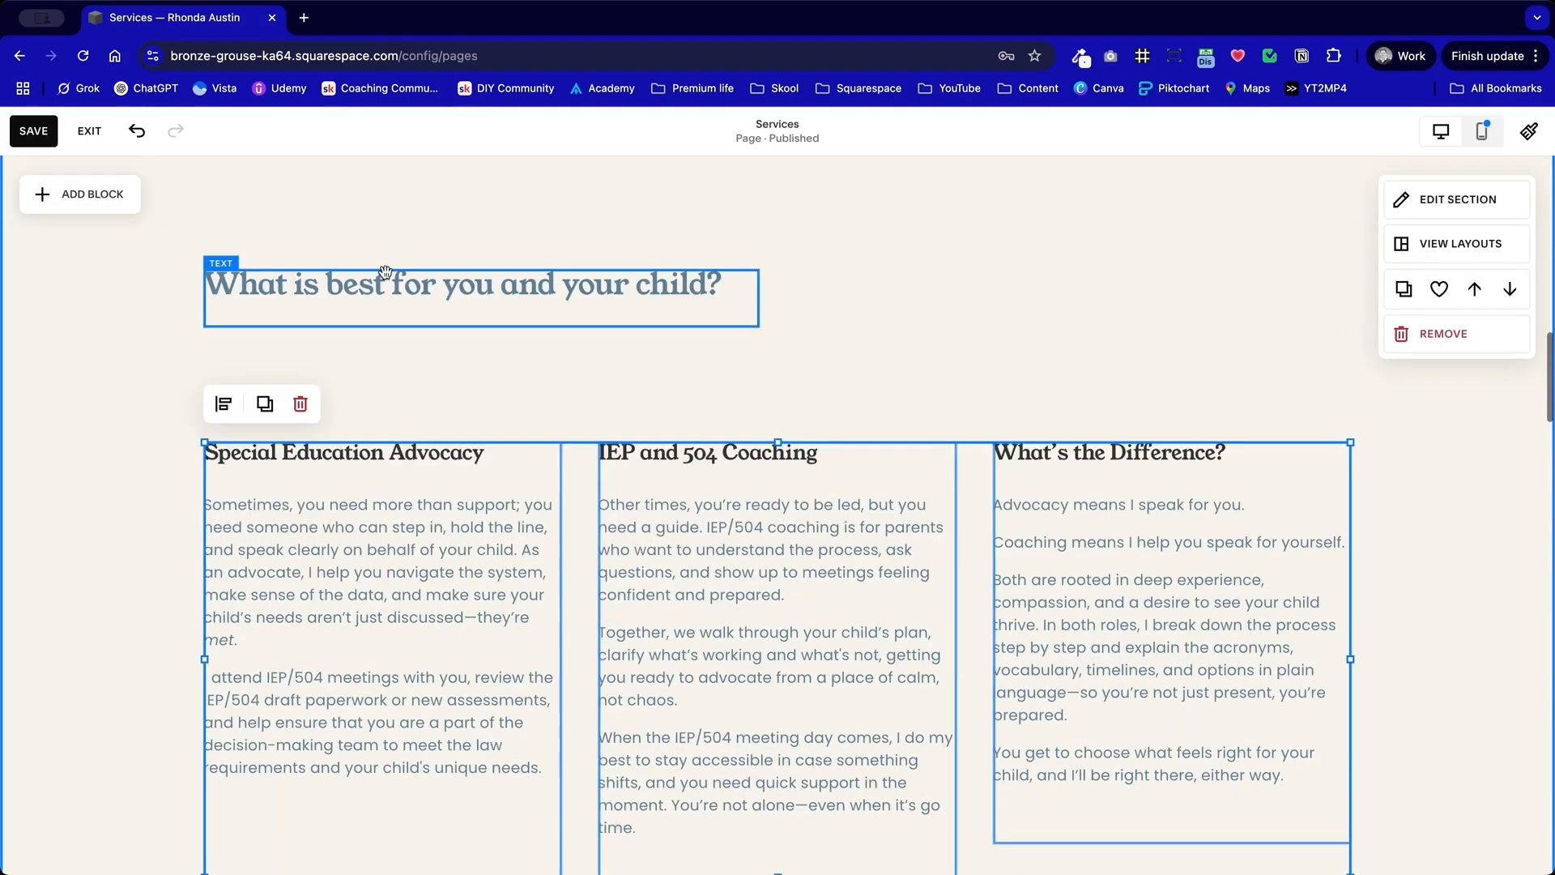
pyautogui.moveTo(381, 506); pyautogui.dragTo(376, 644)
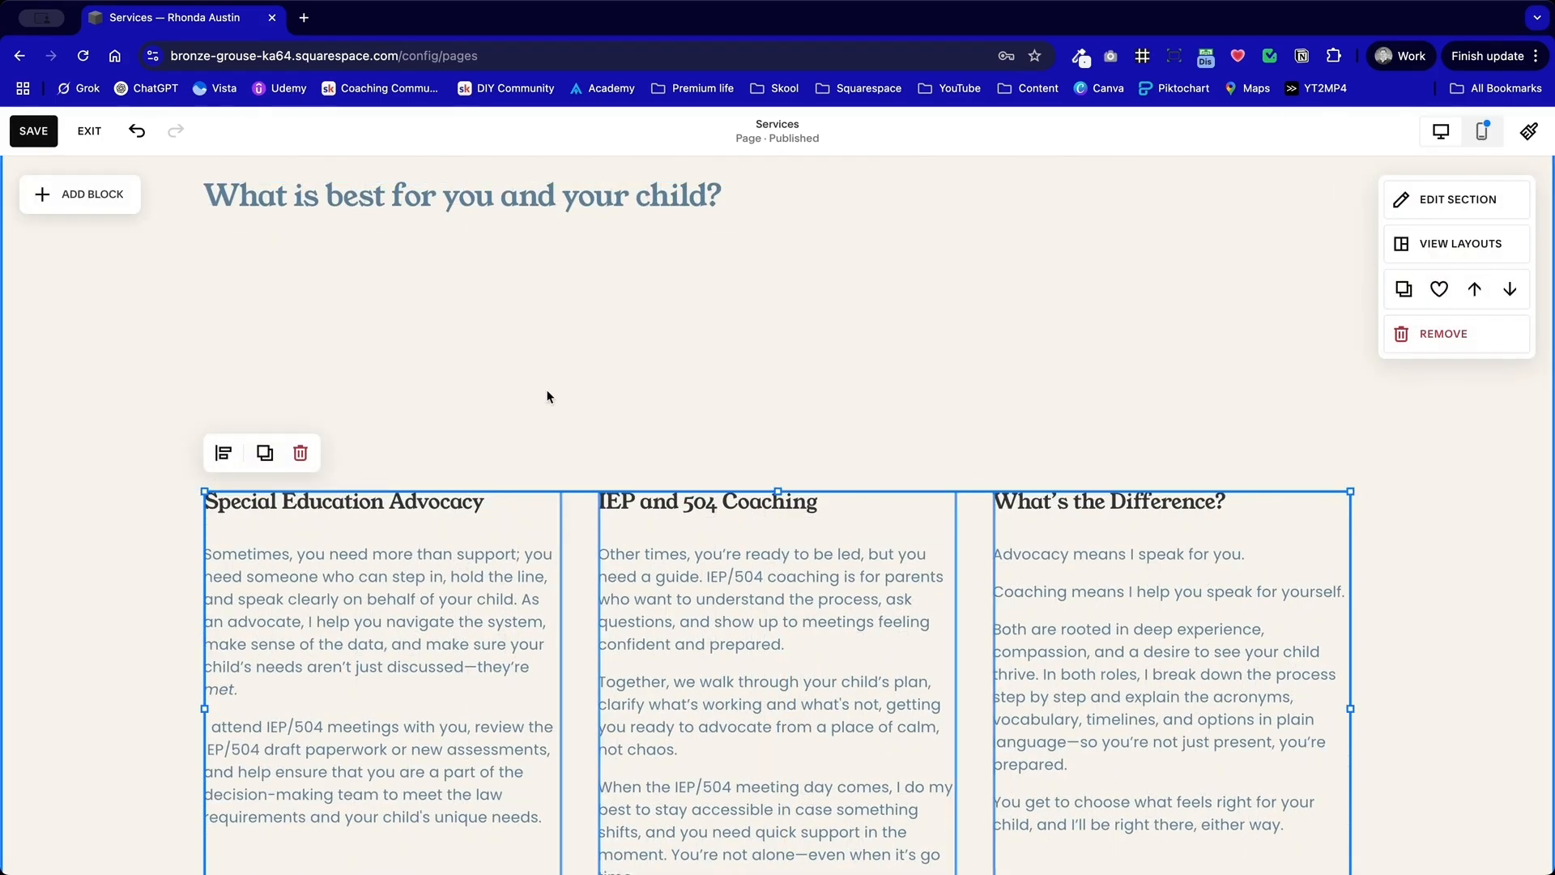
# Step: Add an empty image block above the Special Education Advocacy column
pyautogui.click(69, 203)
pyautogui.click(239, 373)
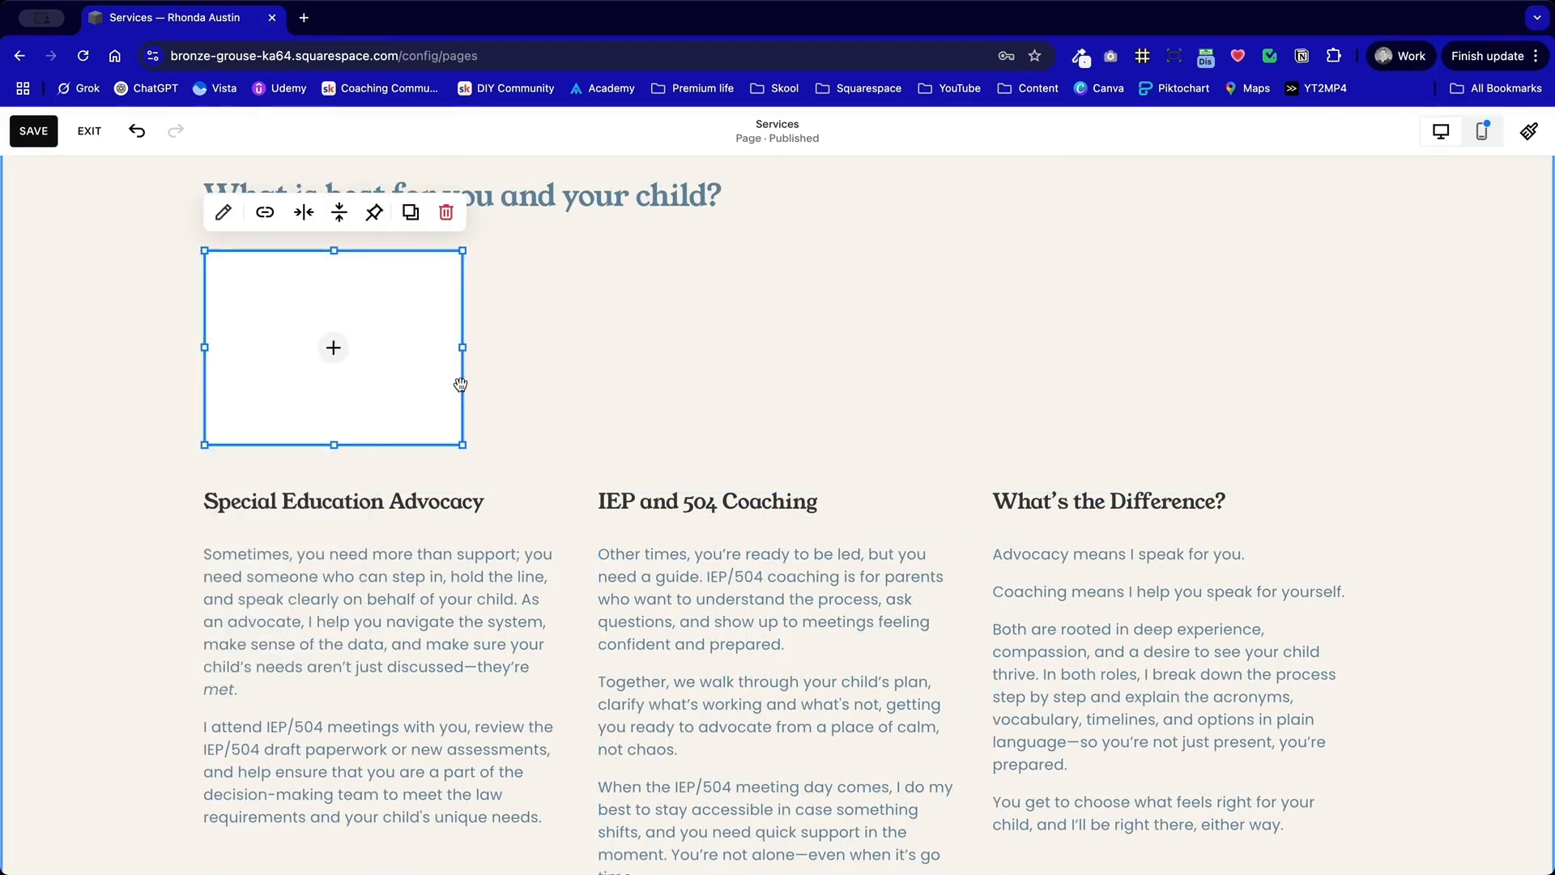
pyautogui.click(387, 363)
pyautogui.click(598, 374)
# Step: Search the stock images for "education" and fill the image block with the free photo of a hand writing beside a coffee cup
pyautogui.click(356, 348)
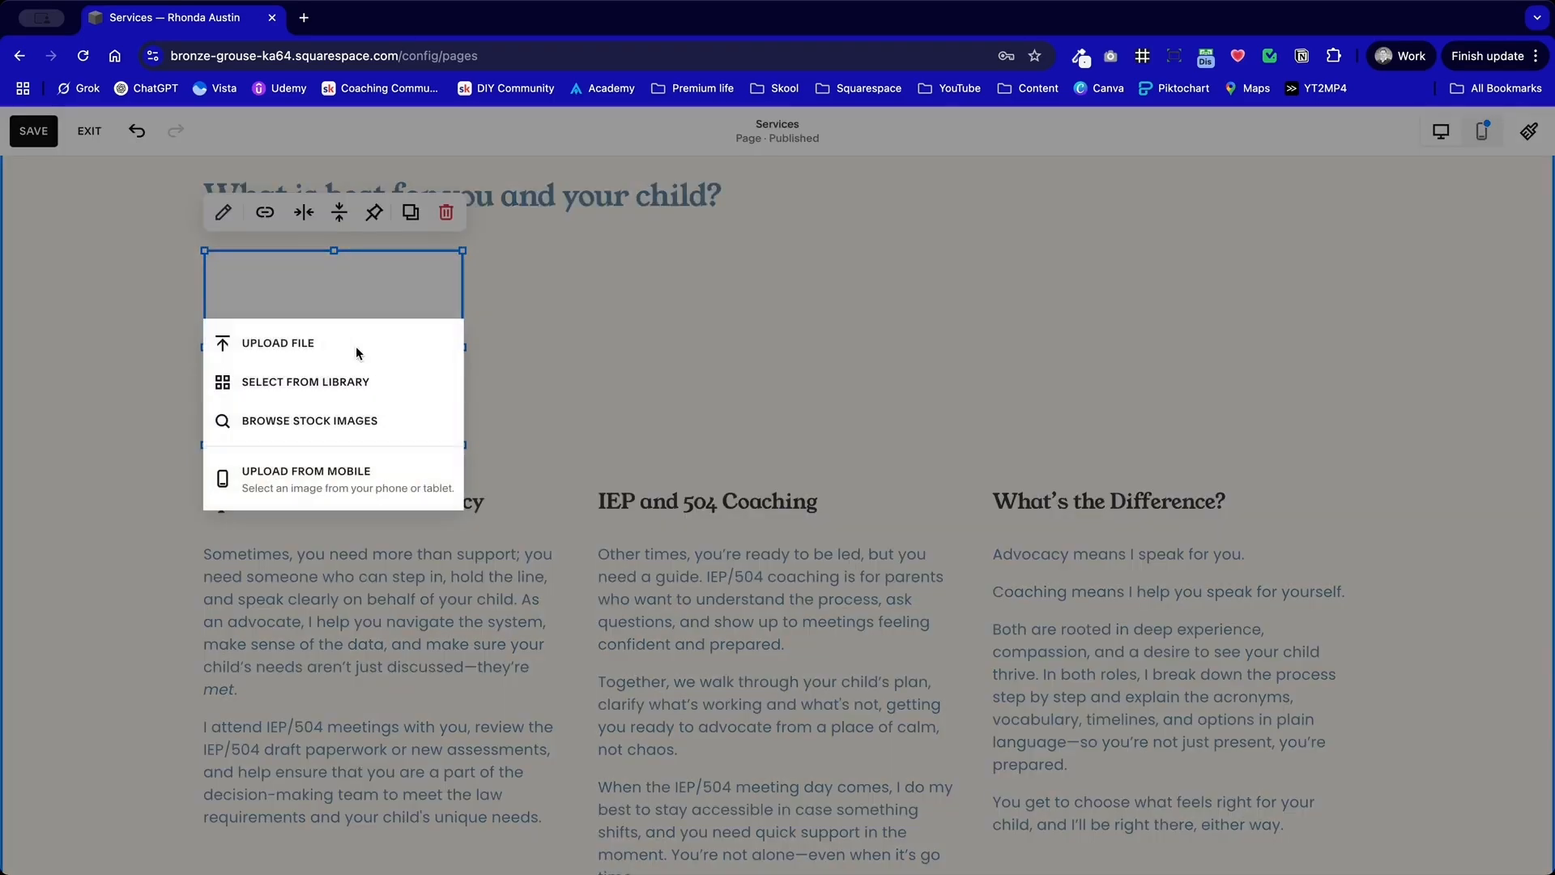
pyautogui.click(374, 422)
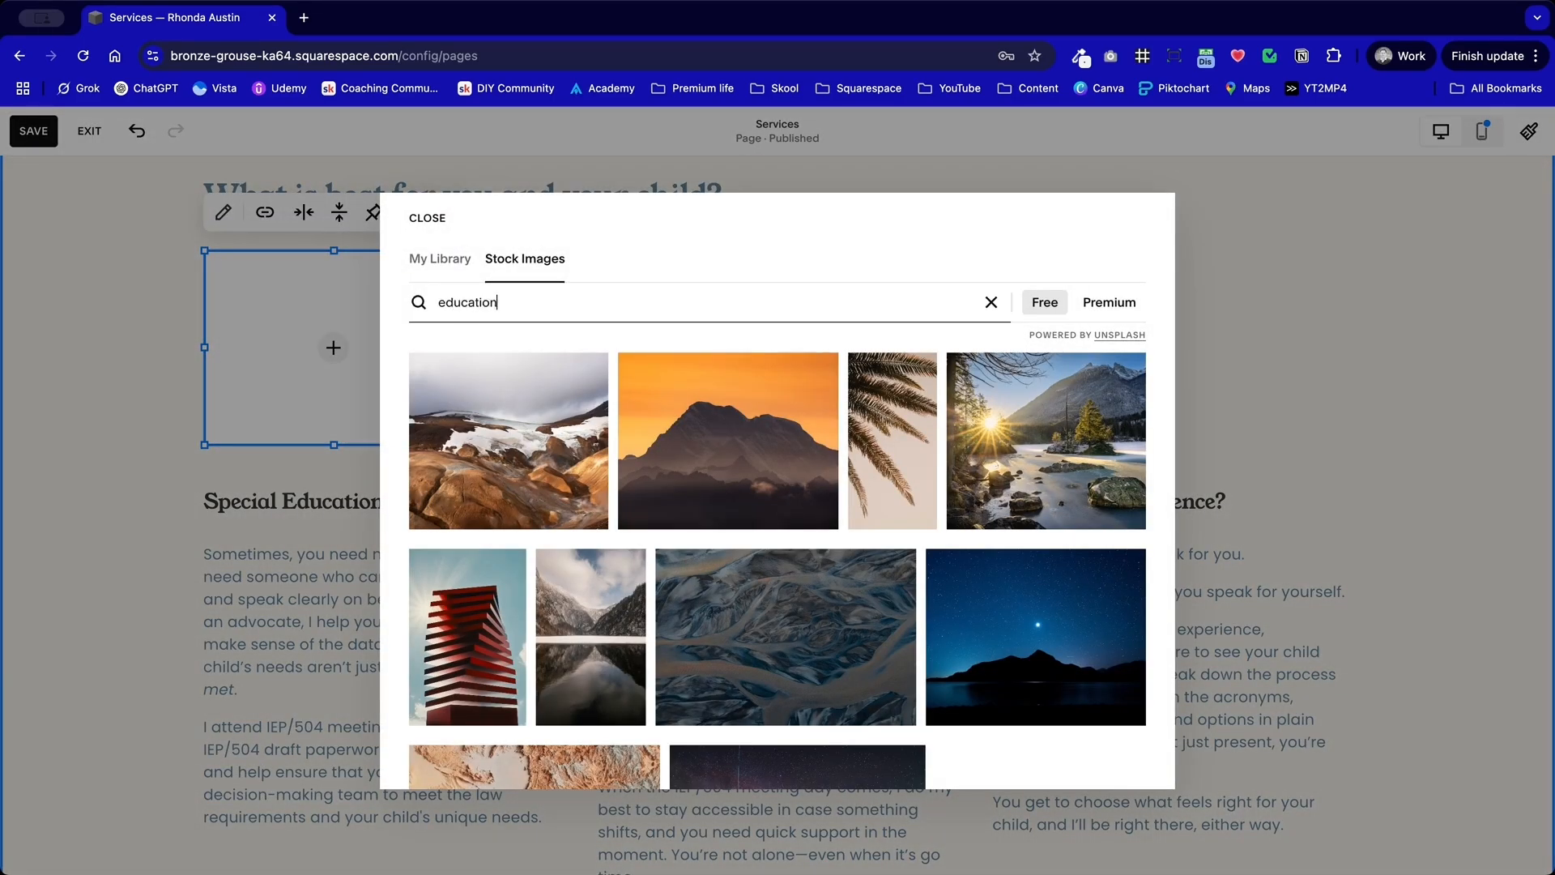
pyautogui.press('Return')
pyautogui.moveTo(508, 302); pyautogui.dragTo(364, 306)
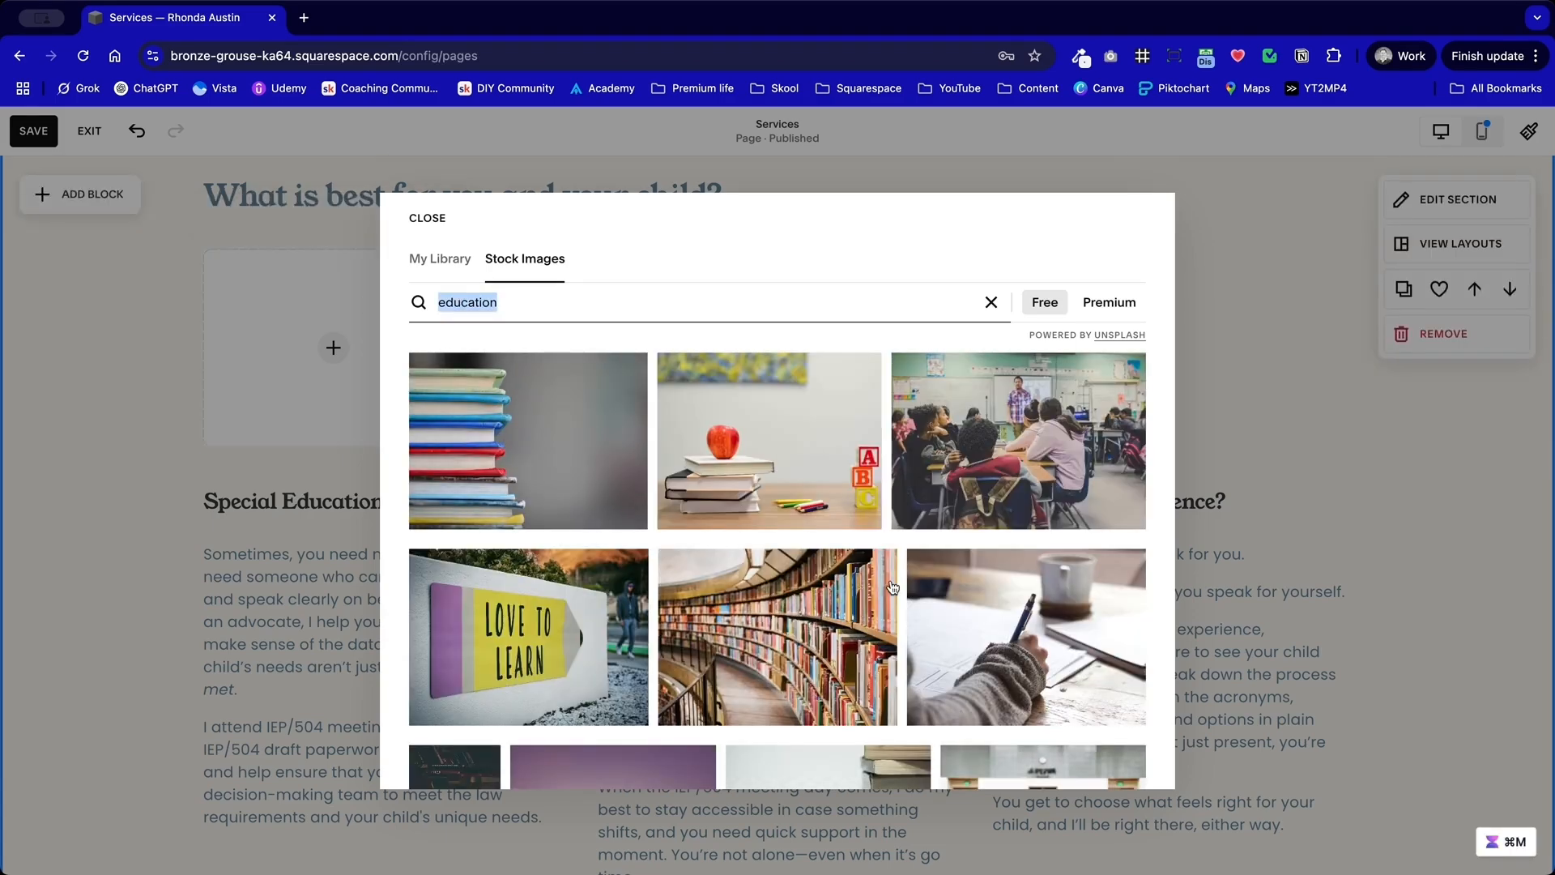
pyautogui.click(995, 591)
pyautogui.click(583, 713)
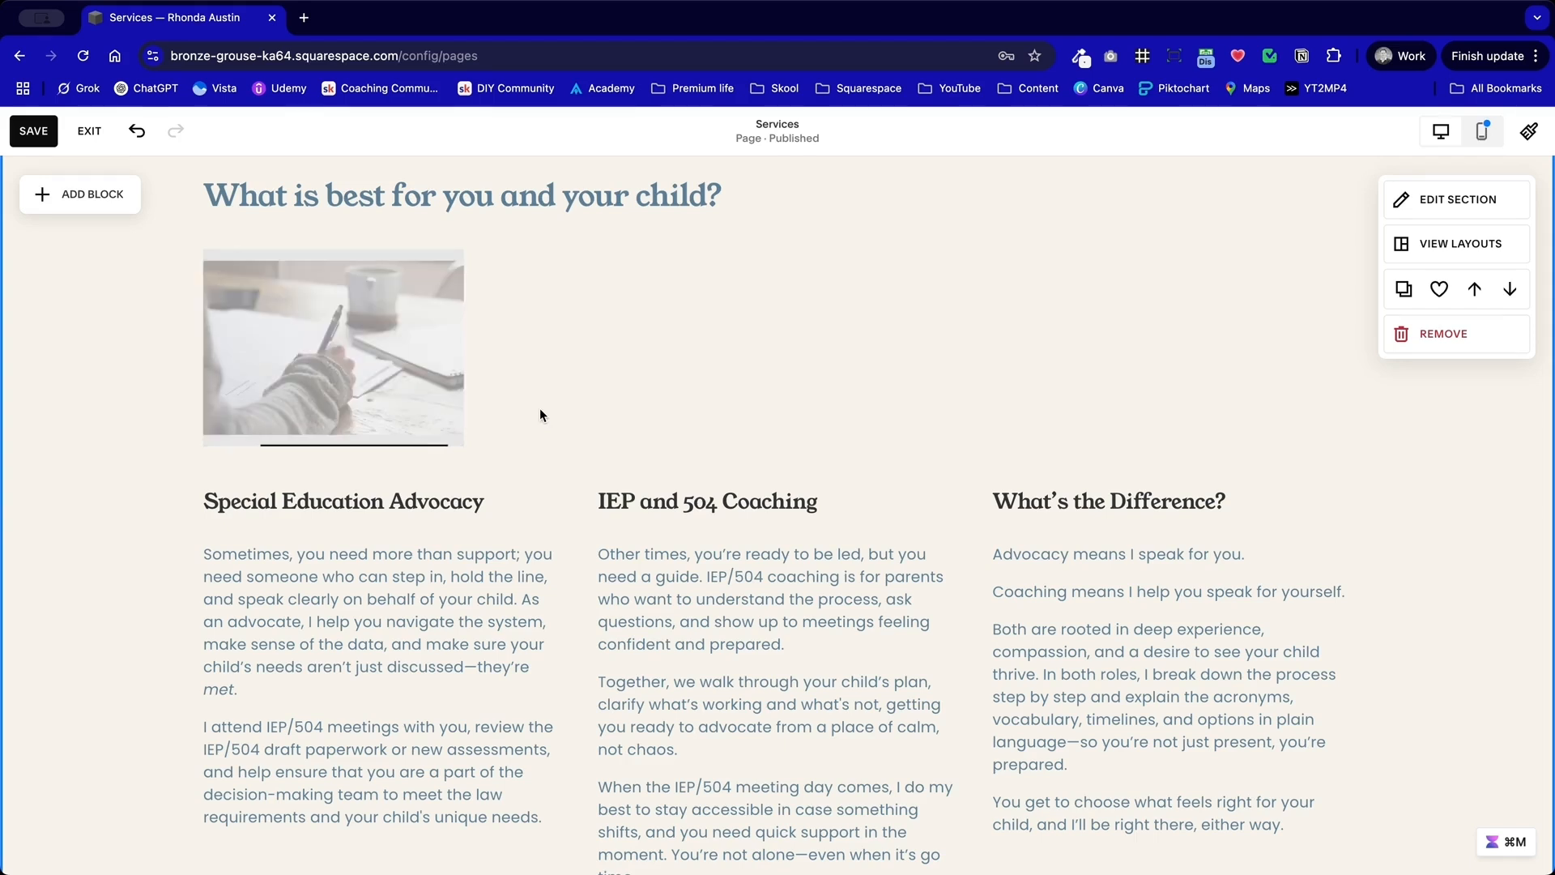
# Step: Change the image's design to Shape, giving it a circular crop
pyautogui.doubleClick(390, 331)
pyautogui.click(601, 276)
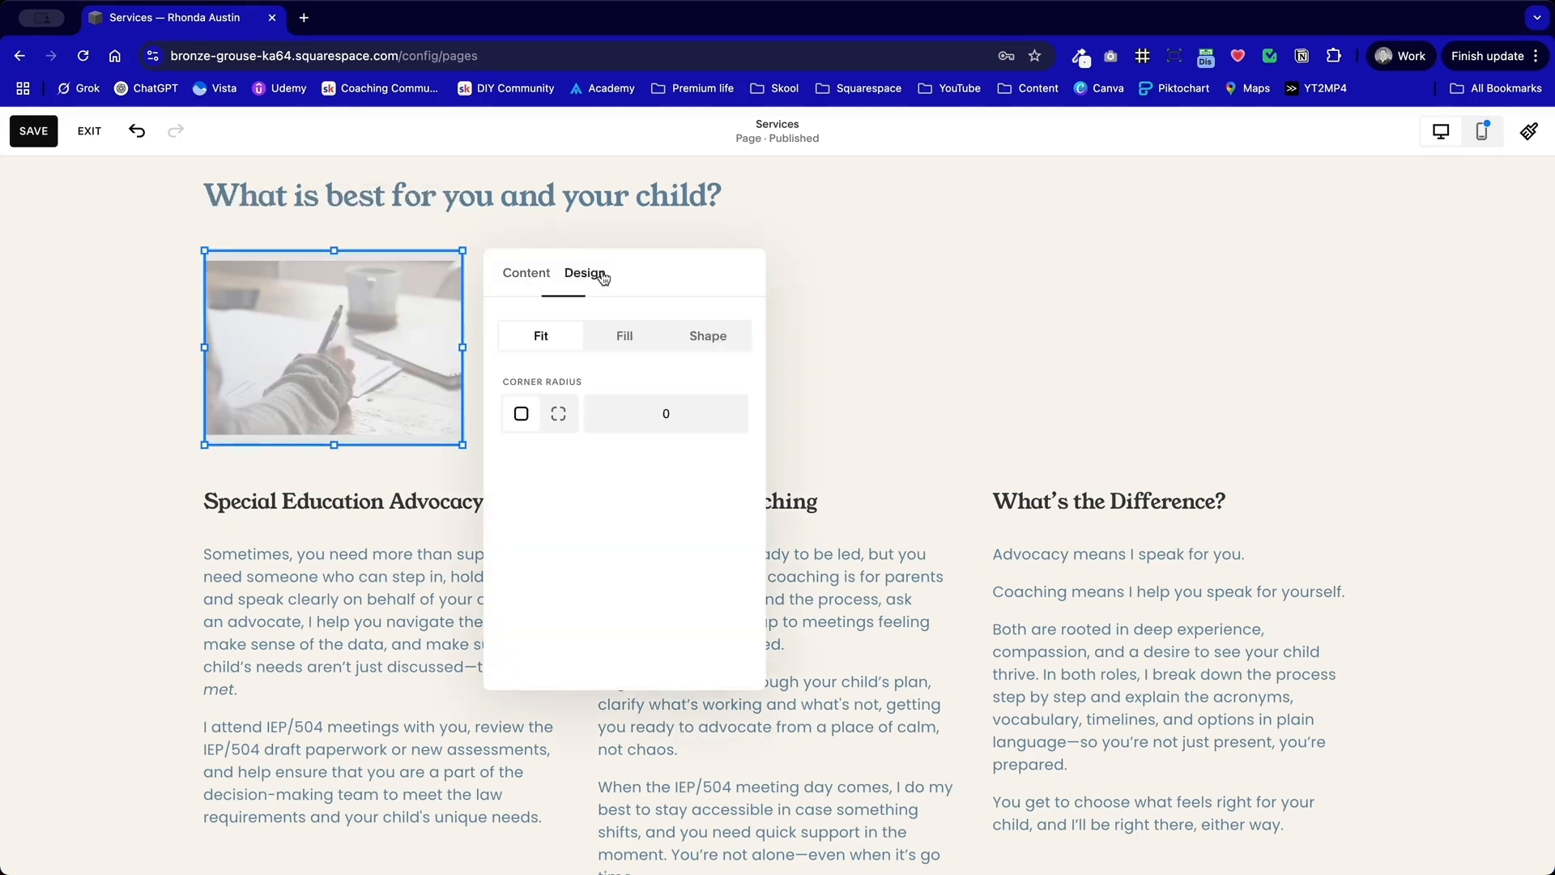
pyautogui.click(708, 337)
pyautogui.click(869, 308)
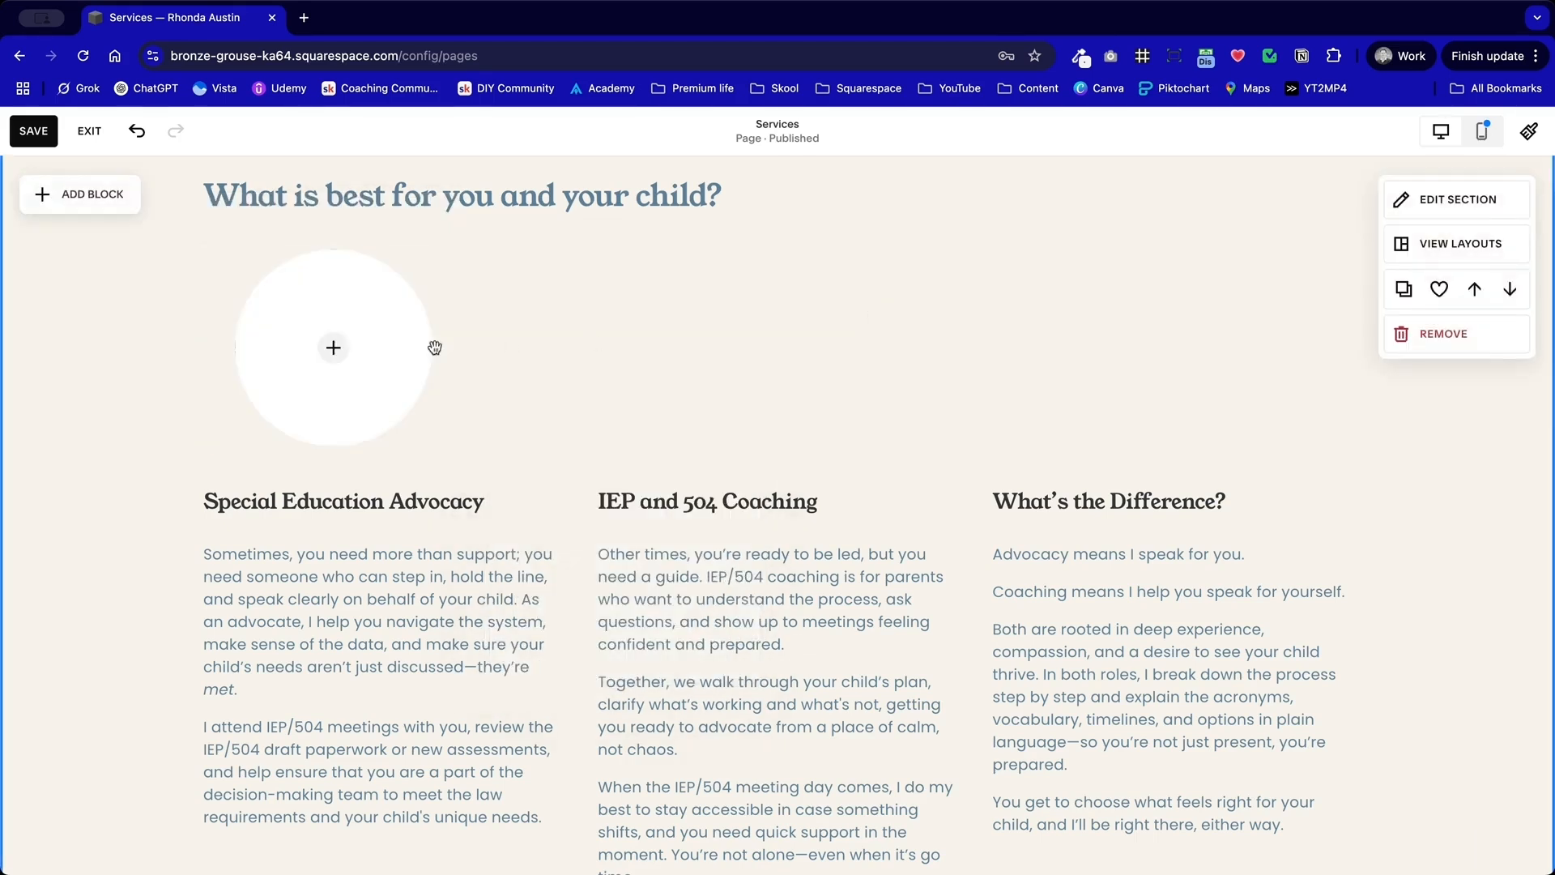
pyautogui.doubleClick(368, 347)
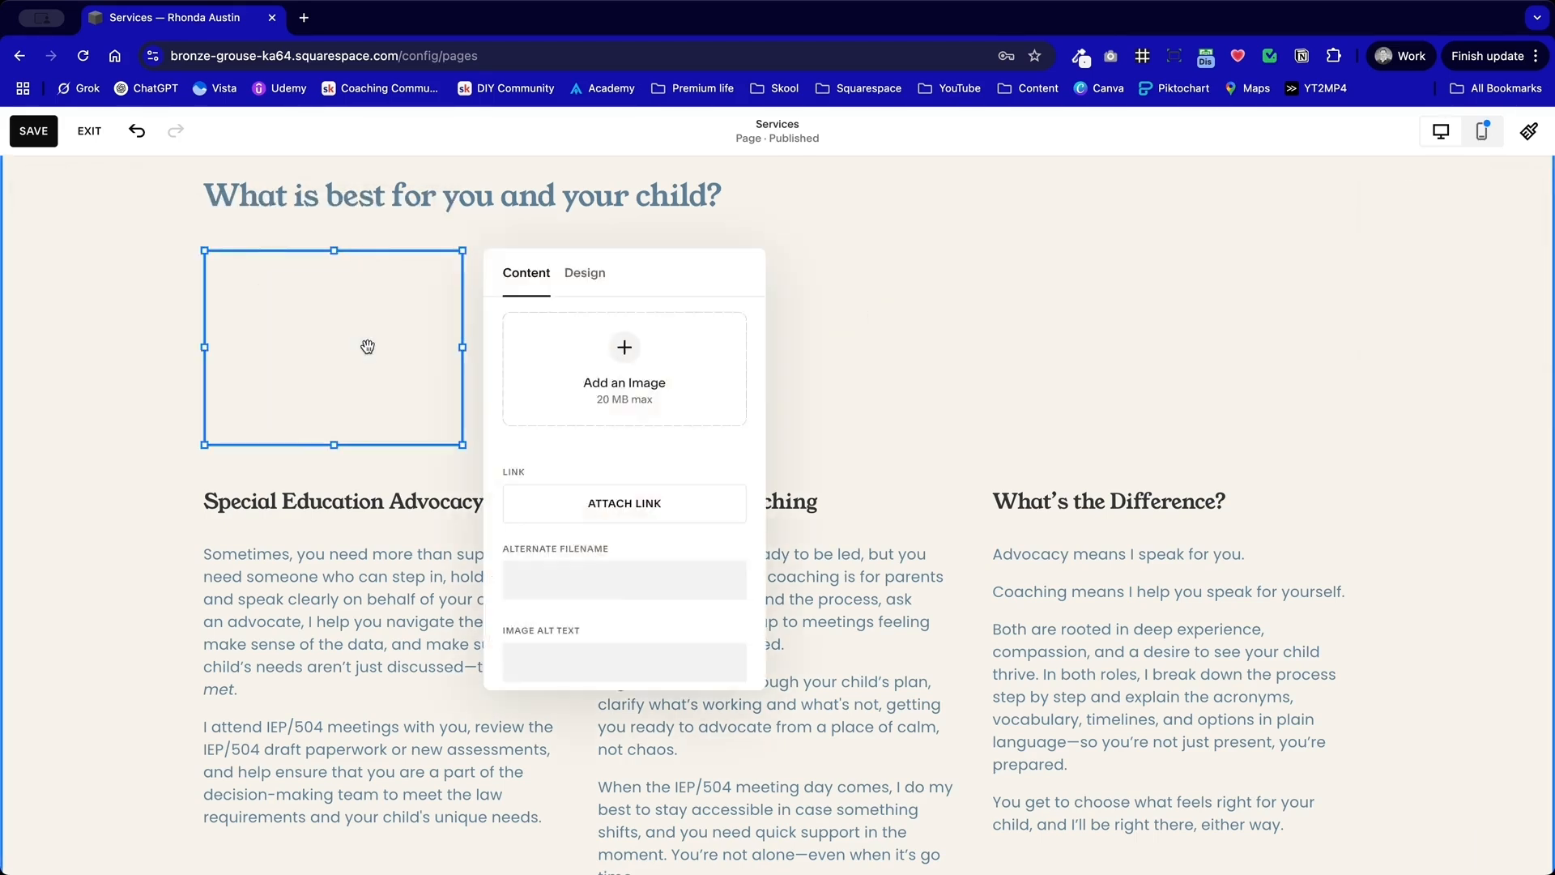
pyautogui.click(598, 276)
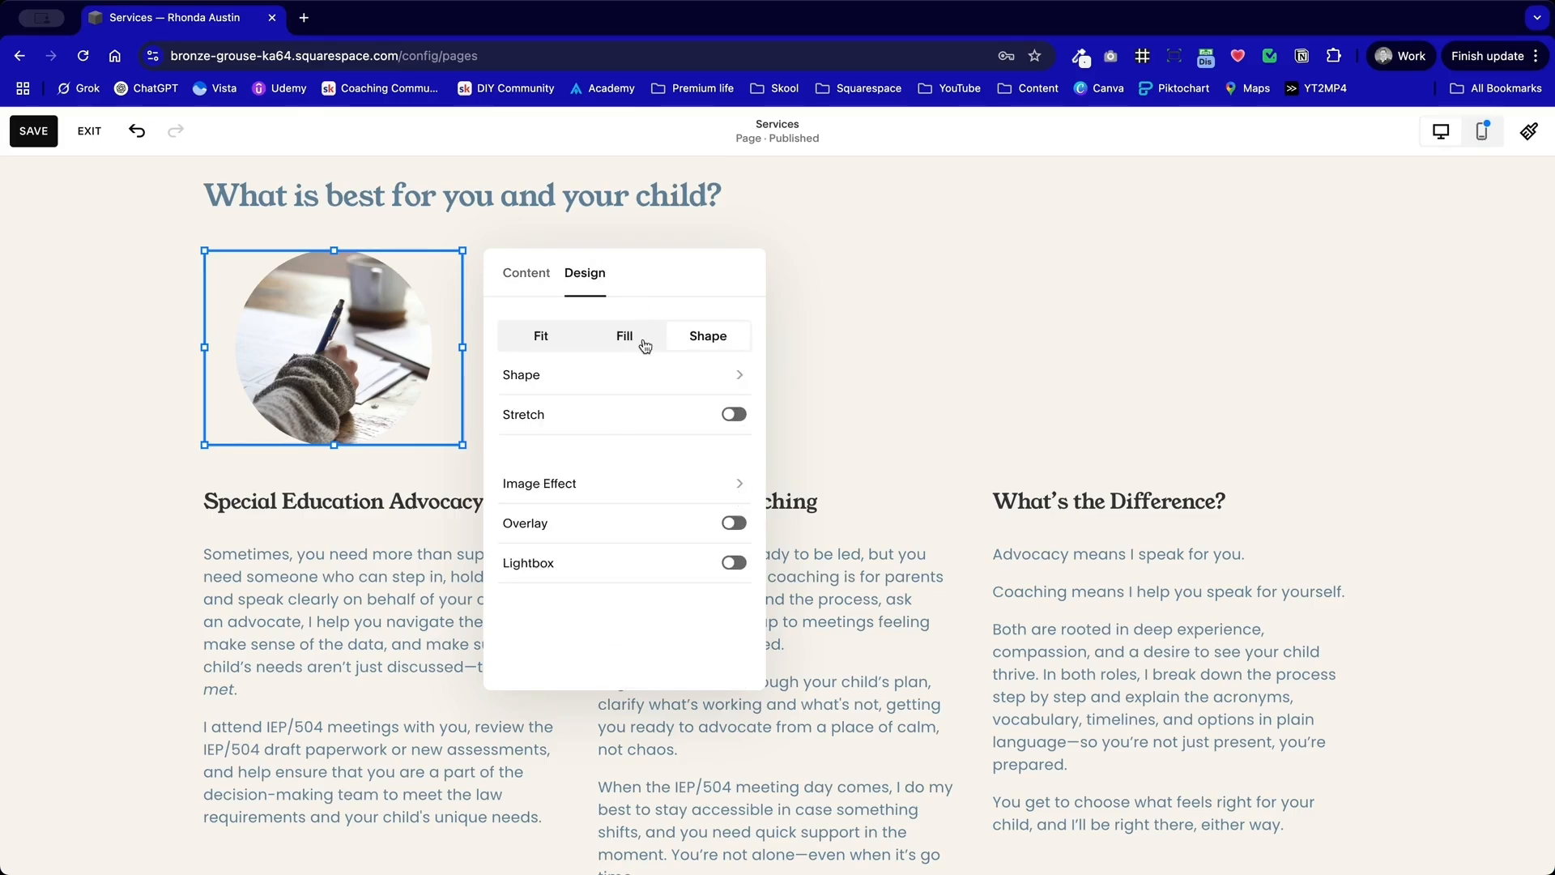
pyautogui.click(527, 272)
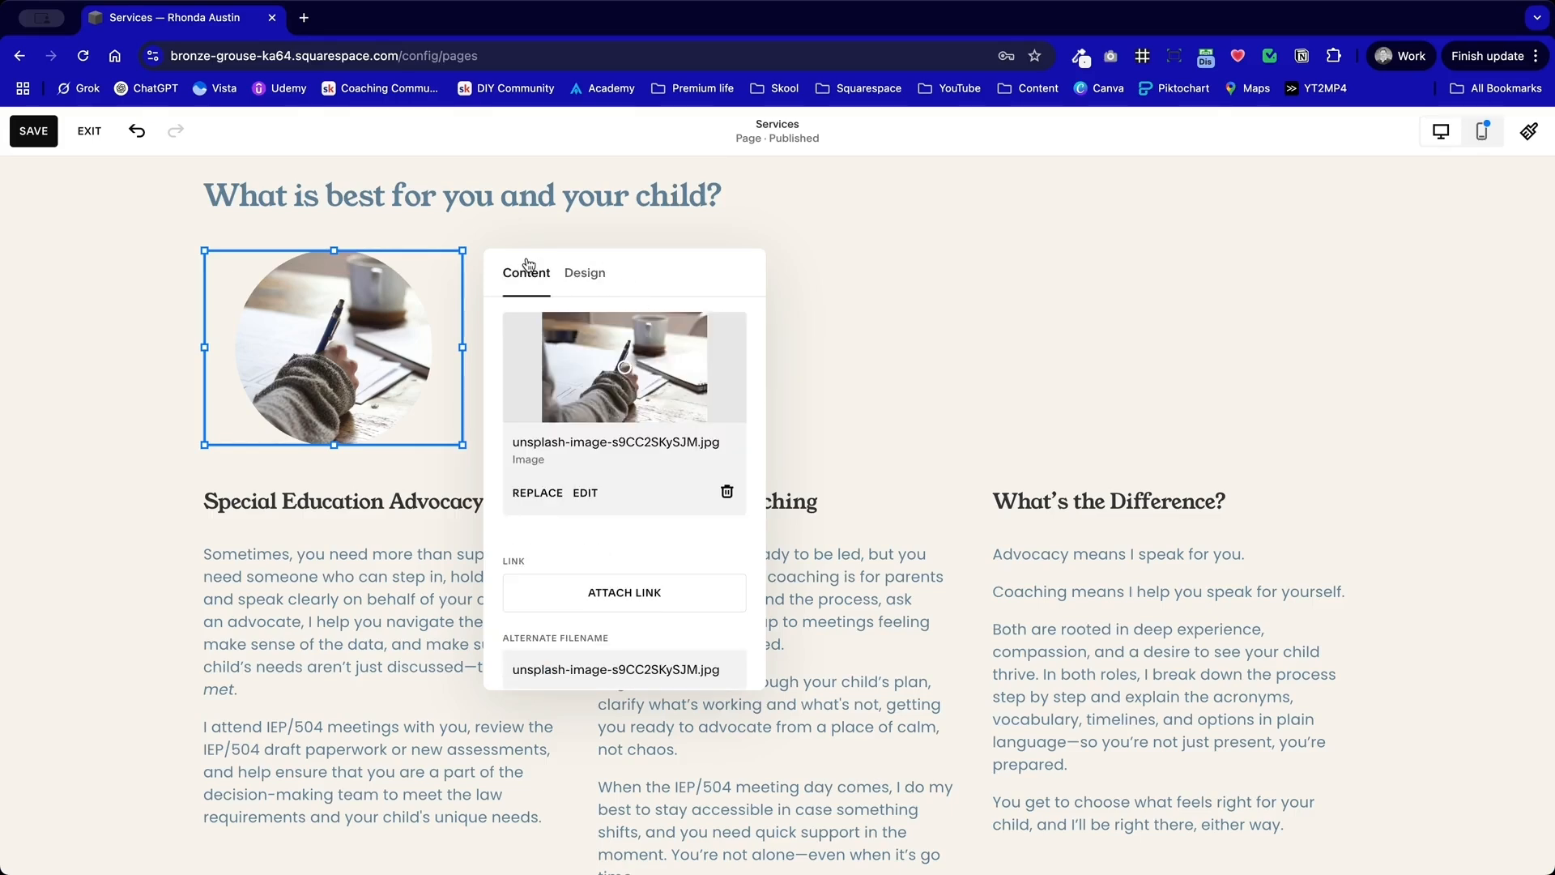
pyautogui.click(329, 533)
# Step: Align the circular image to the left within its block
pyautogui.click(327, 322)
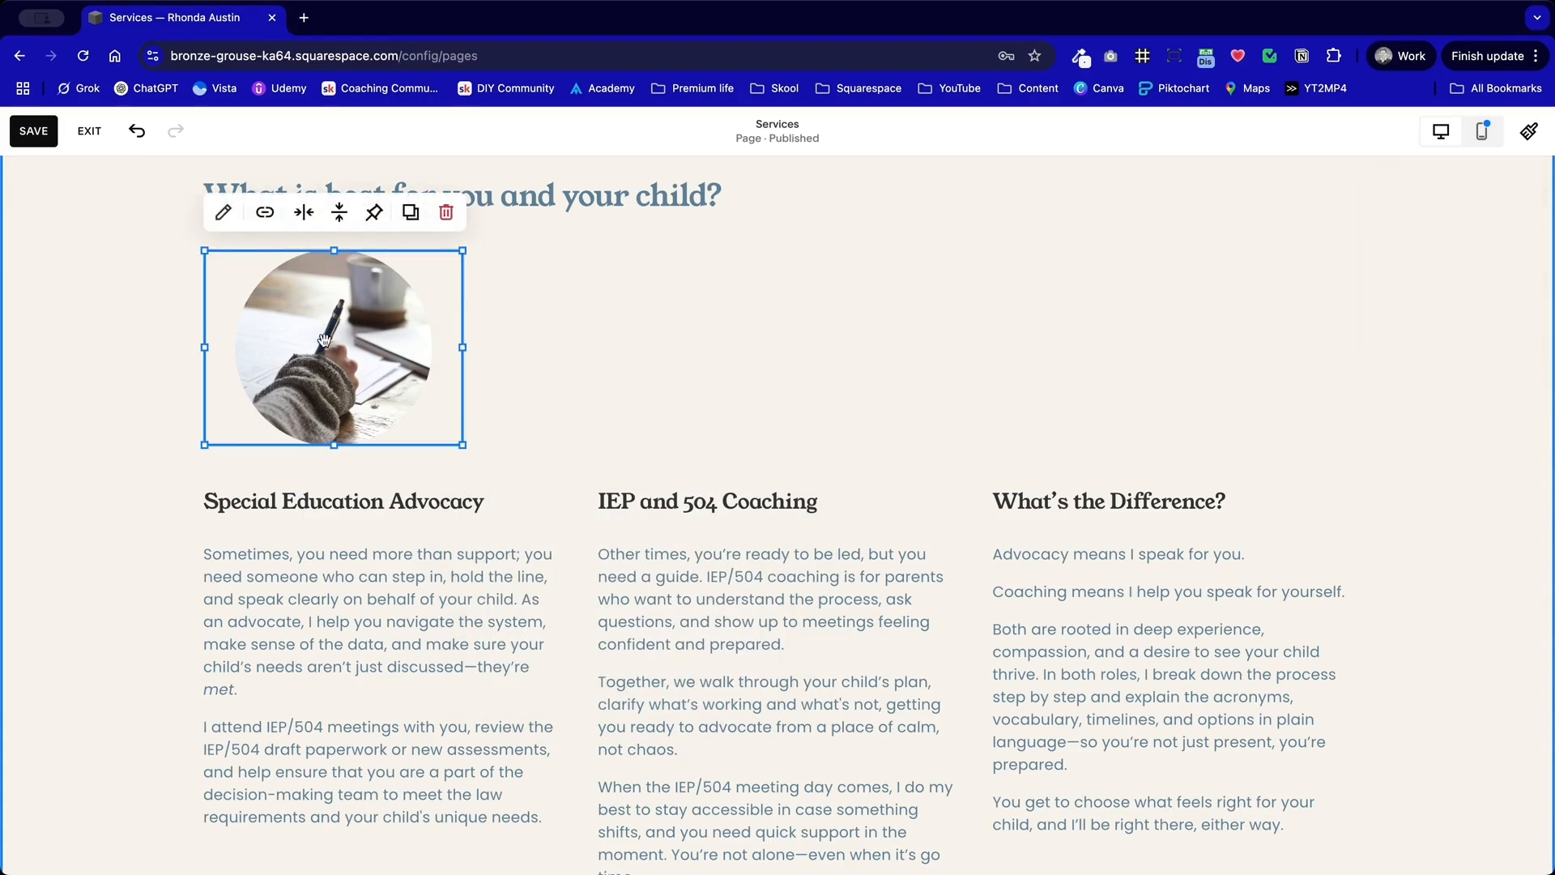
pyautogui.click(304, 212)
pyautogui.click(265, 253)
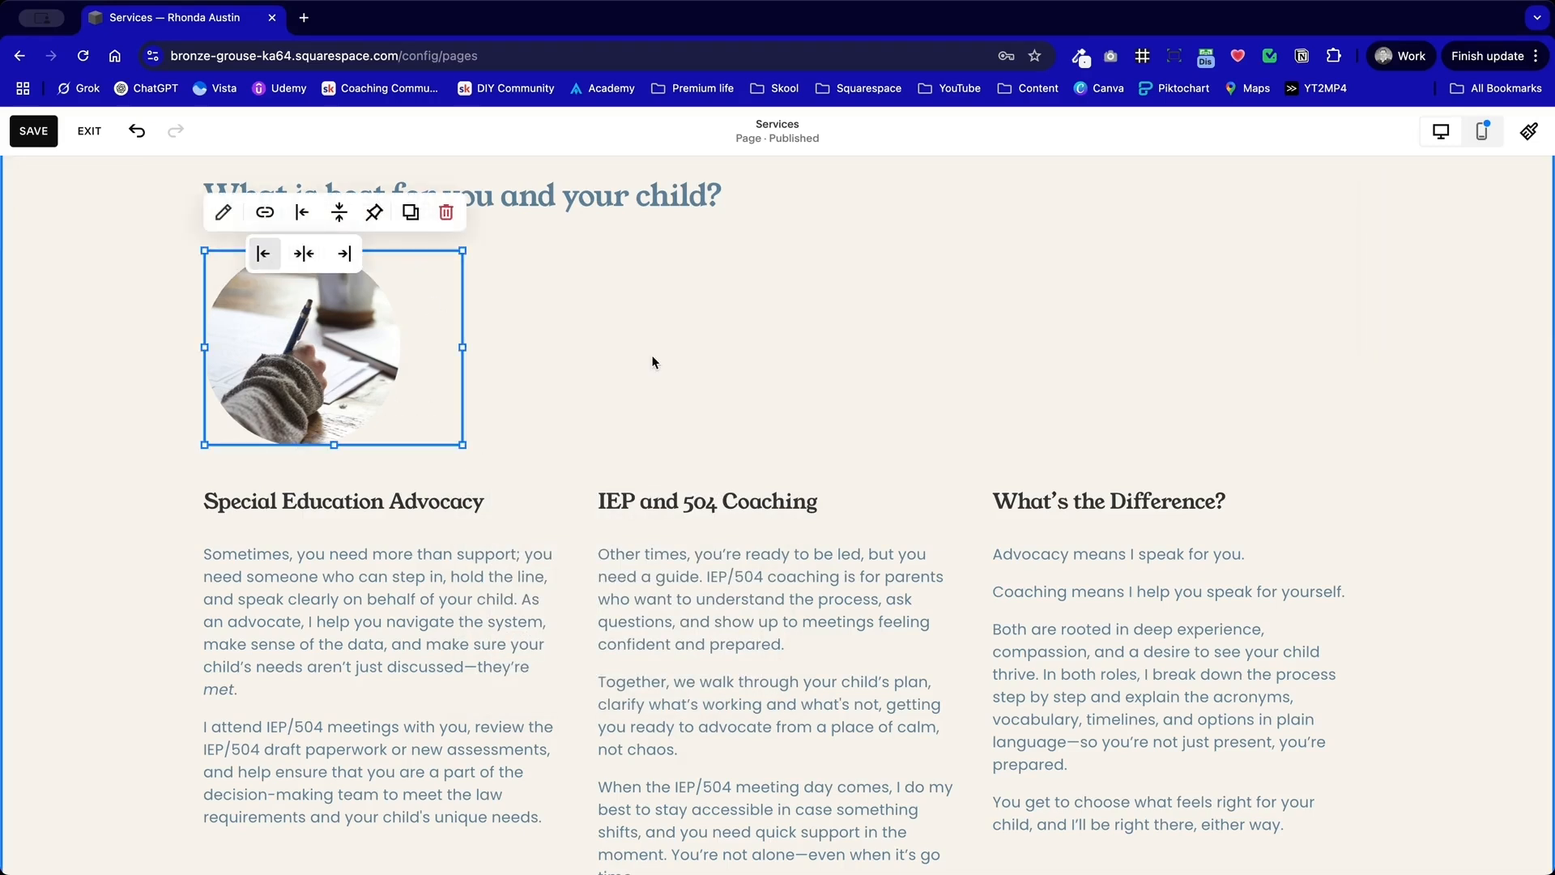
pyautogui.click(653, 361)
# Step: Duplicate the circular image twice and place the copies above the IEP and 504 Coaching and "What's the Difference?" columns
pyautogui.click(345, 380)
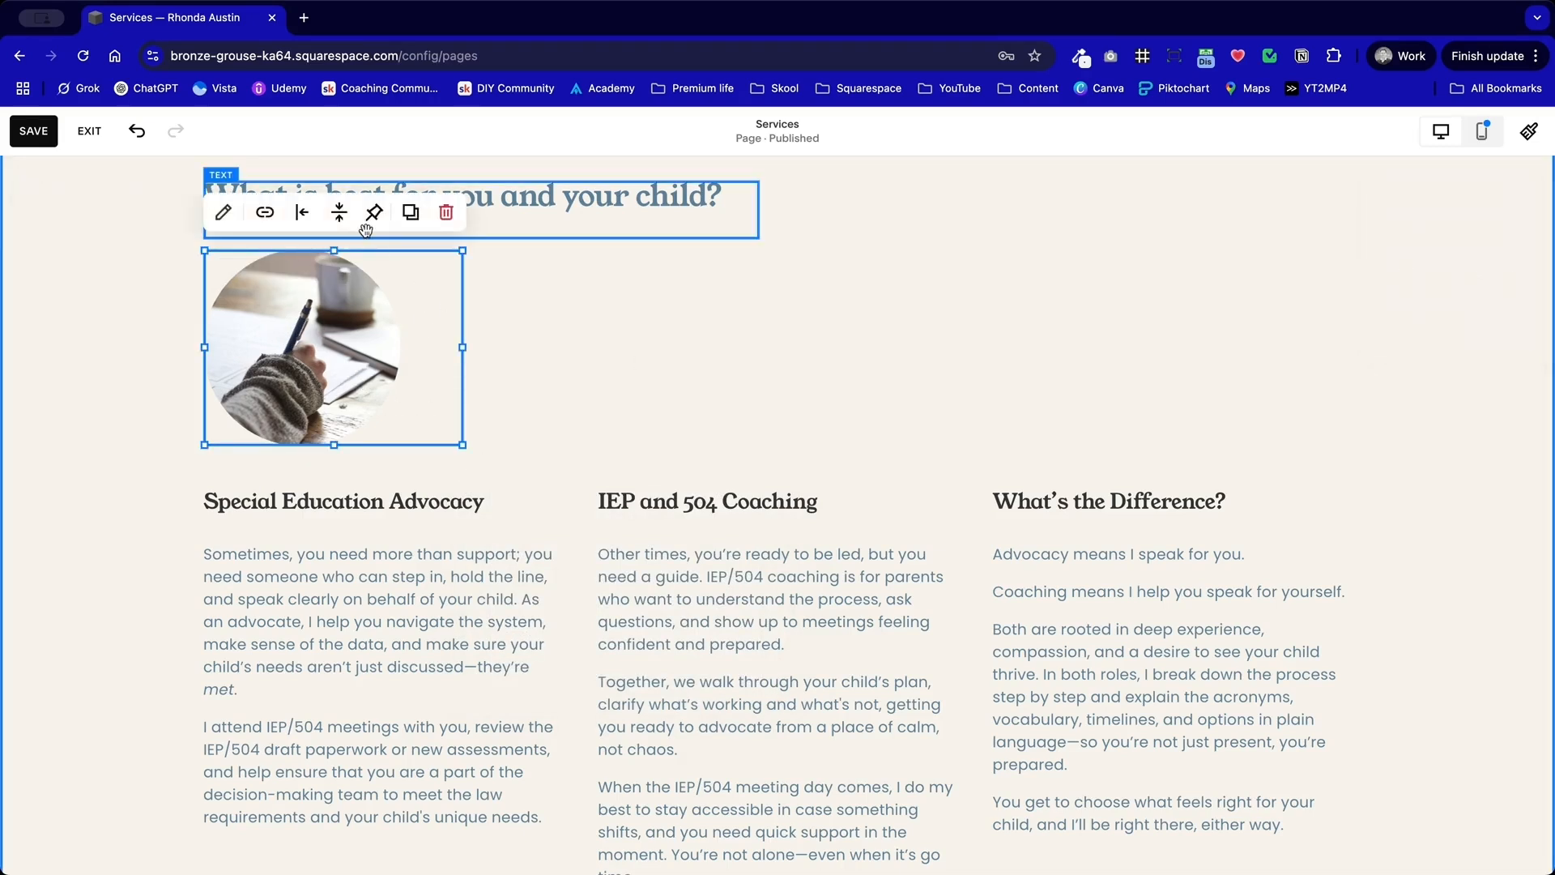
pyautogui.click(405, 212)
pyautogui.moveTo(328, 373); pyautogui.dragTo(1035, 293)
pyautogui.click(997, 366)
pyautogui.click(726, 341)
pyautogui.click(794, 212)
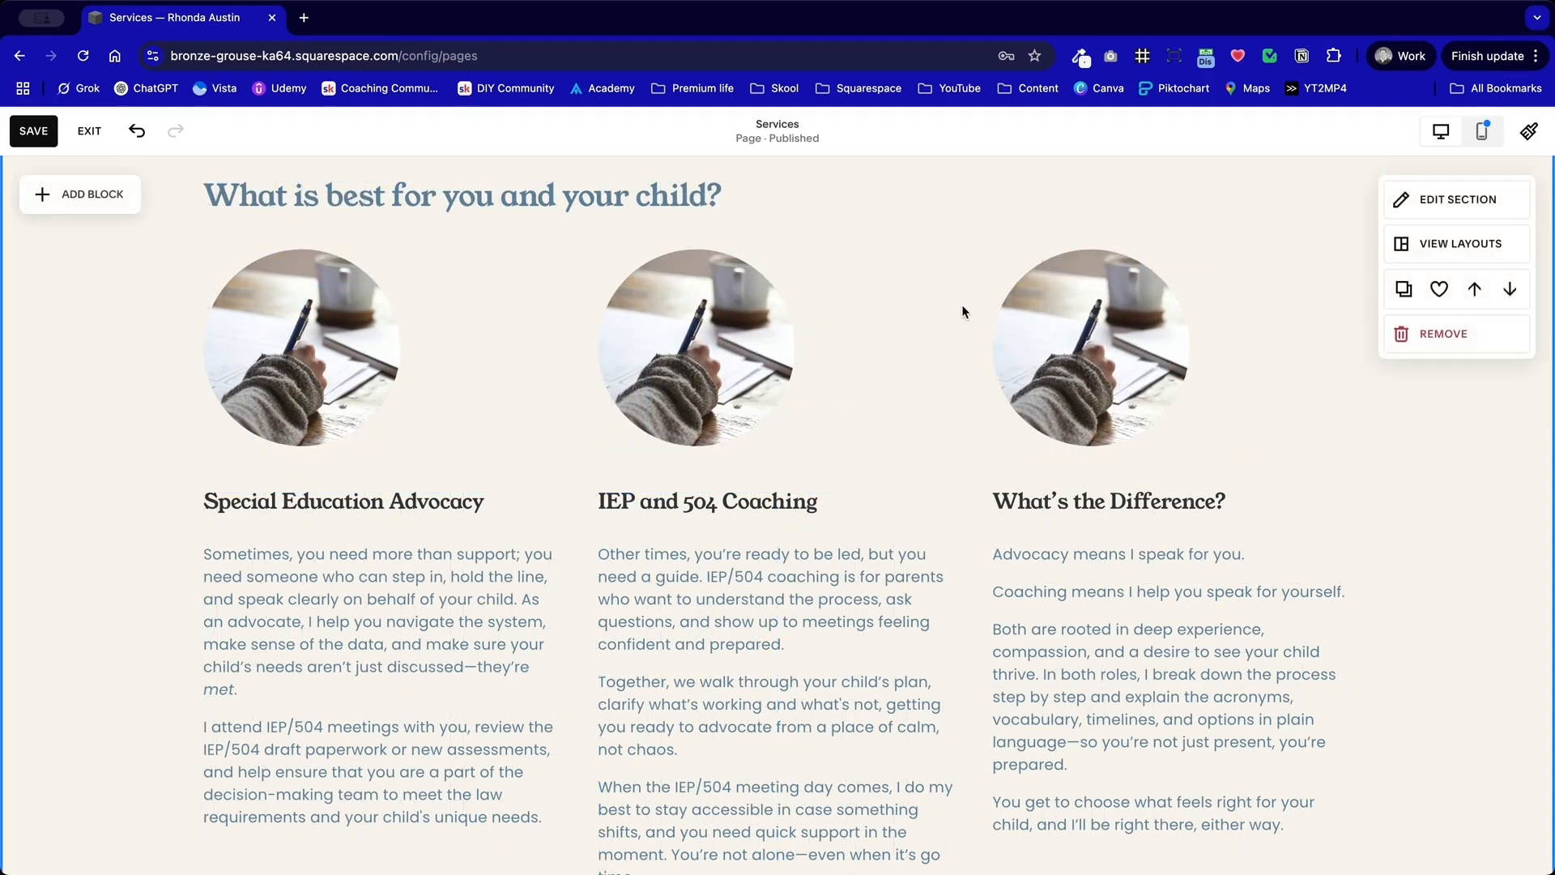
# Step: Move the three images and their text columns down about one row beneath the section heading
pyautogui.moveTo(1326, 510); pyautogui.dragTo(326, 474)
pyautogui.click(173, 580)
pyautogui.scroll(-5, 173, 580)
pyautogui.moveTo(216, 642); pyautogui.dragTo(1074, 457)
pyautogui.scroll(3, 674, 502)
pyautogui.click(111, 534)
# Step: Move the heading, images and text columns up together by about one row within the section
pyautogui.scroll(3, 111, 535)
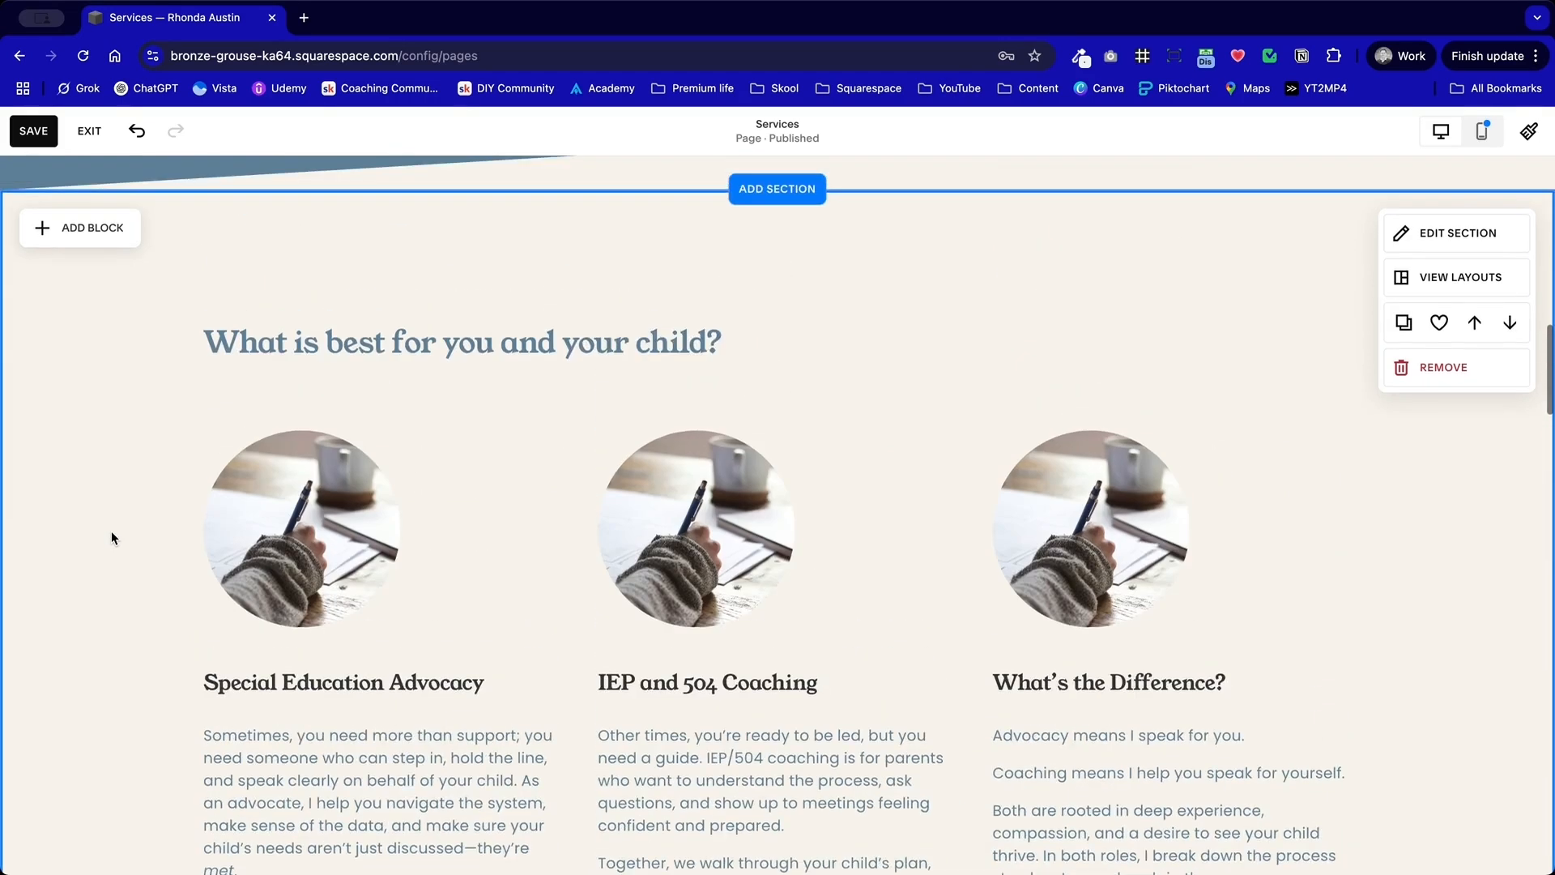
pyautogui.scroll(3, 111, 537)
pyautogui.moveTo(167, 455); pyautogui.dragTo(1410, 873)
pyautogui.moveTo(734, 645); pyautogui.dragTo(731, 617)
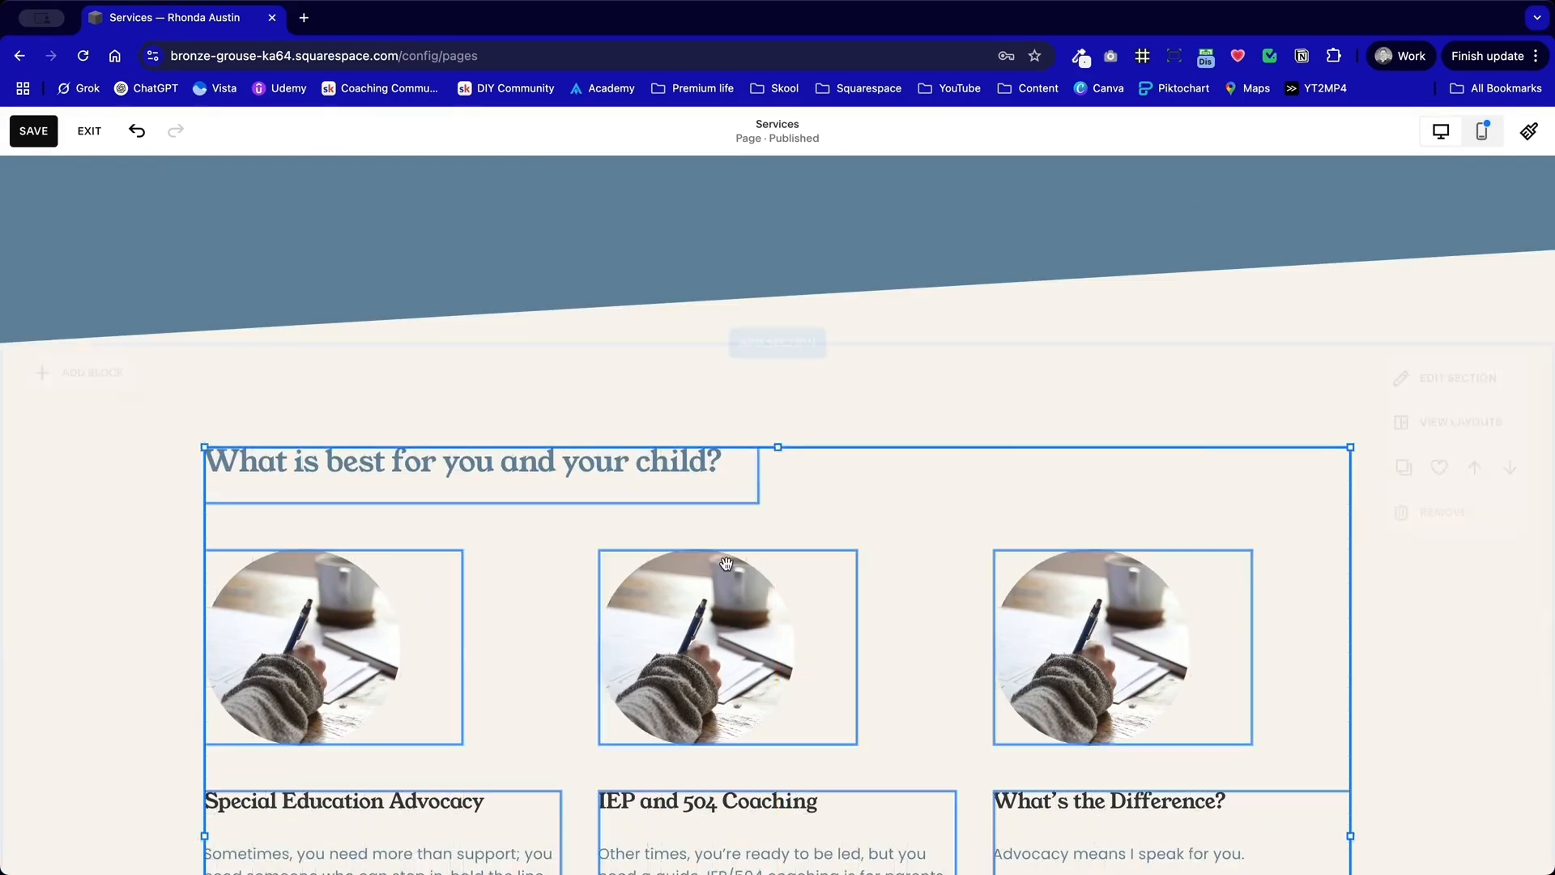
pyautogui.click(598, 416)
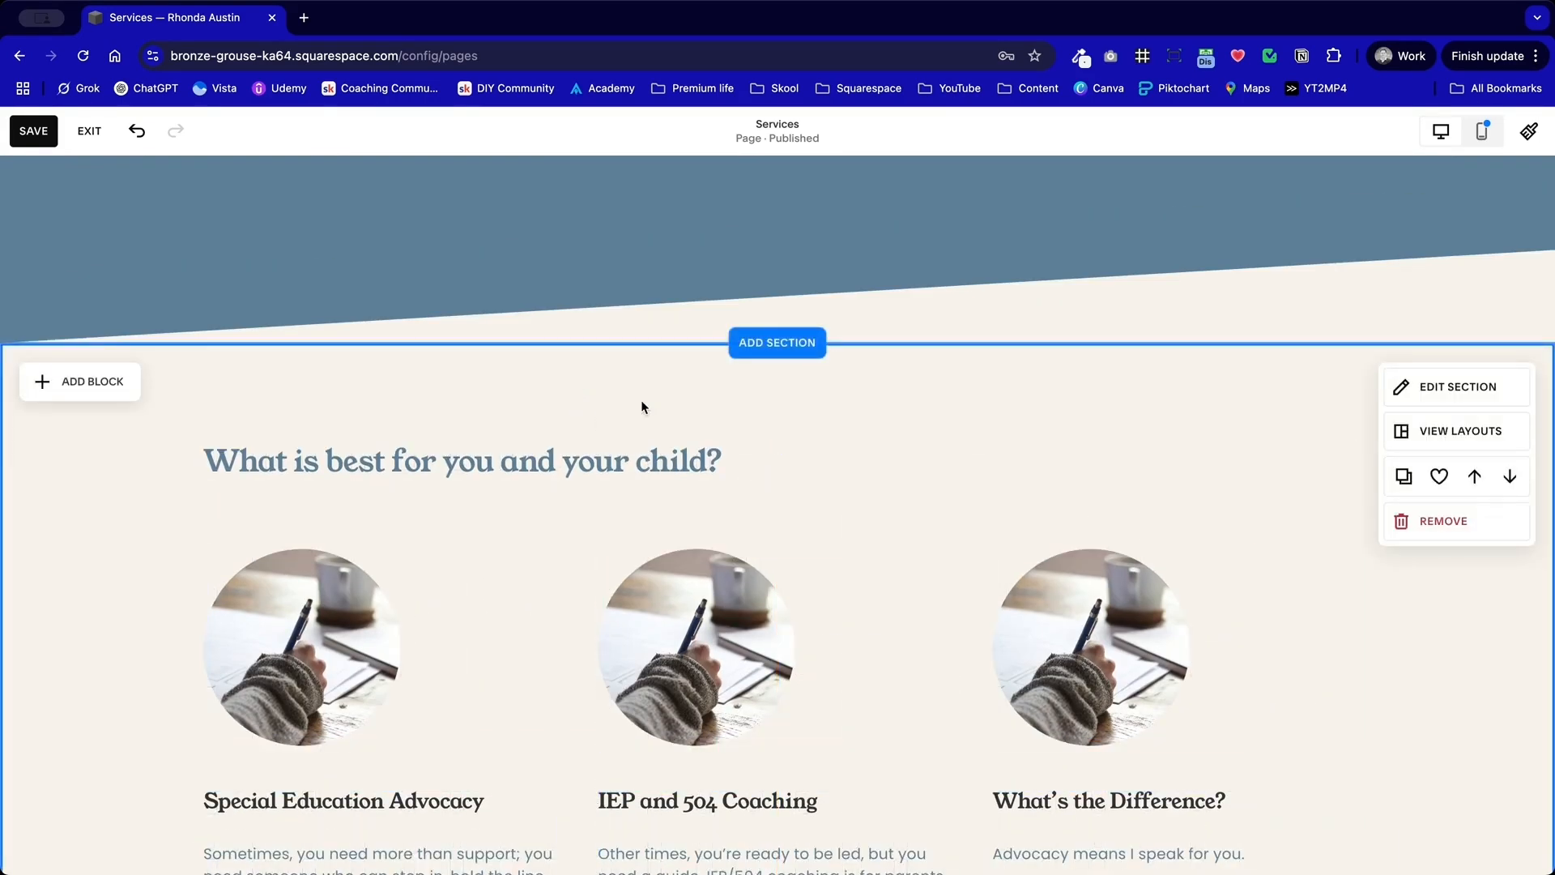
# Step: Shorten the "What is best for you and your child?" section by about one row at its lower end
pyautogui.scroll(8, 251, 340)
pyautogui.scroll(-7, 251, 340)
pyautogui.scroll(-10, 253, 338)
pyautogui.rightClick(253, 335)
pyautogui.click(1234, 440)
pyautogui.moveTo(1327, 475); pyautogui.dragTo(1327, 441)
pyautogui.click(1138, 349)
pyautogui.scroll(2, 1074, 387)
# Step: Shorten the Special Education Advocacy text block by about one row at its lower edge
pyautogui.click(792, 563)
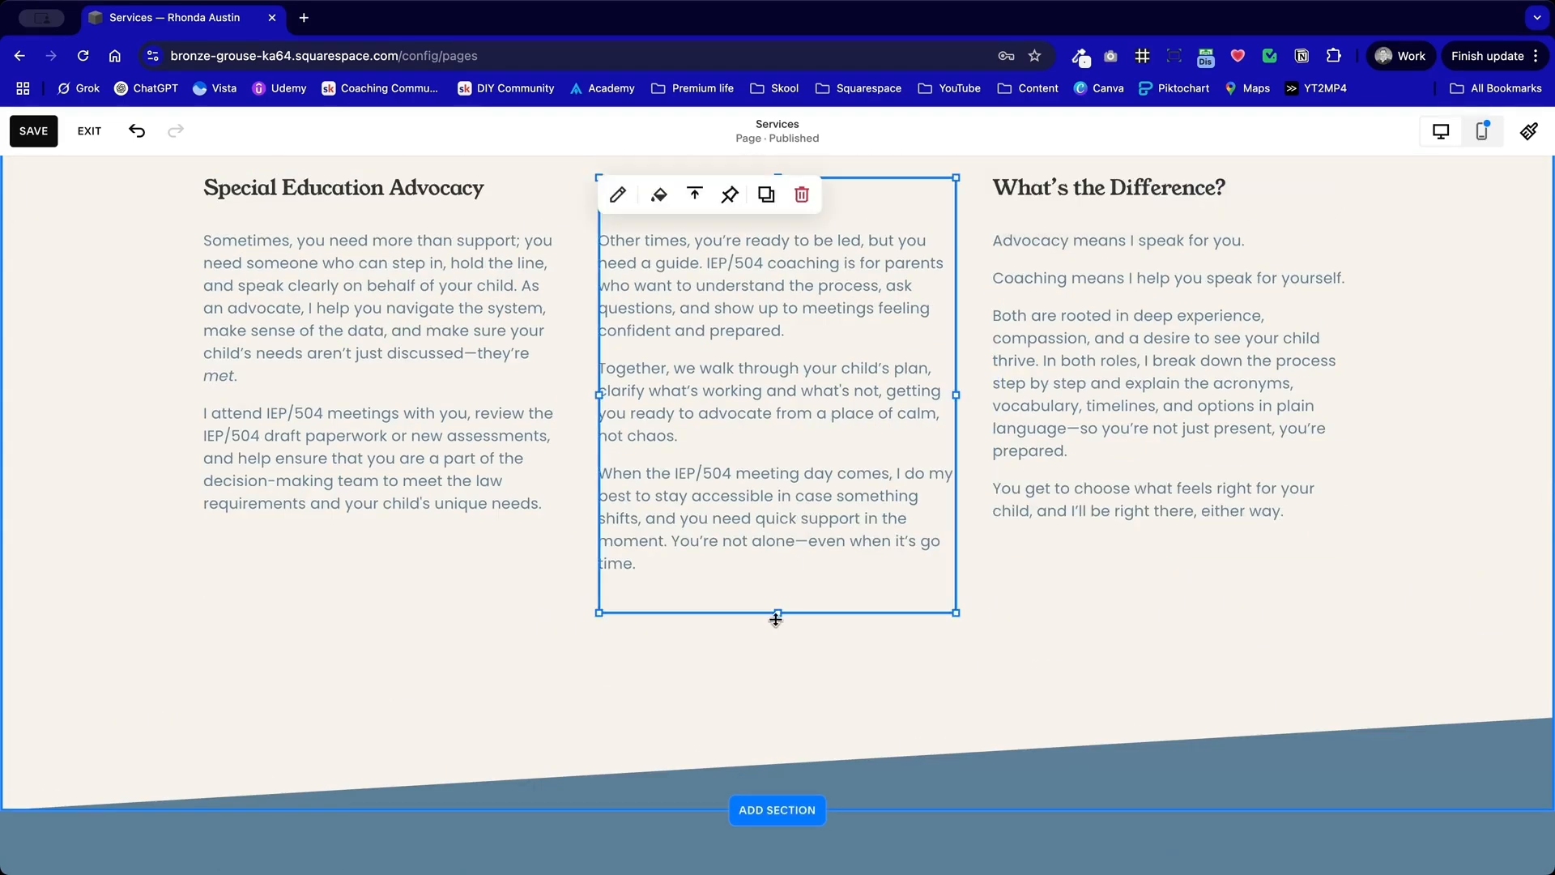
pyautogui.click(474, 593)
pyautogui.moveTo(383, 608); pyautogui.dragTo(375, 572)
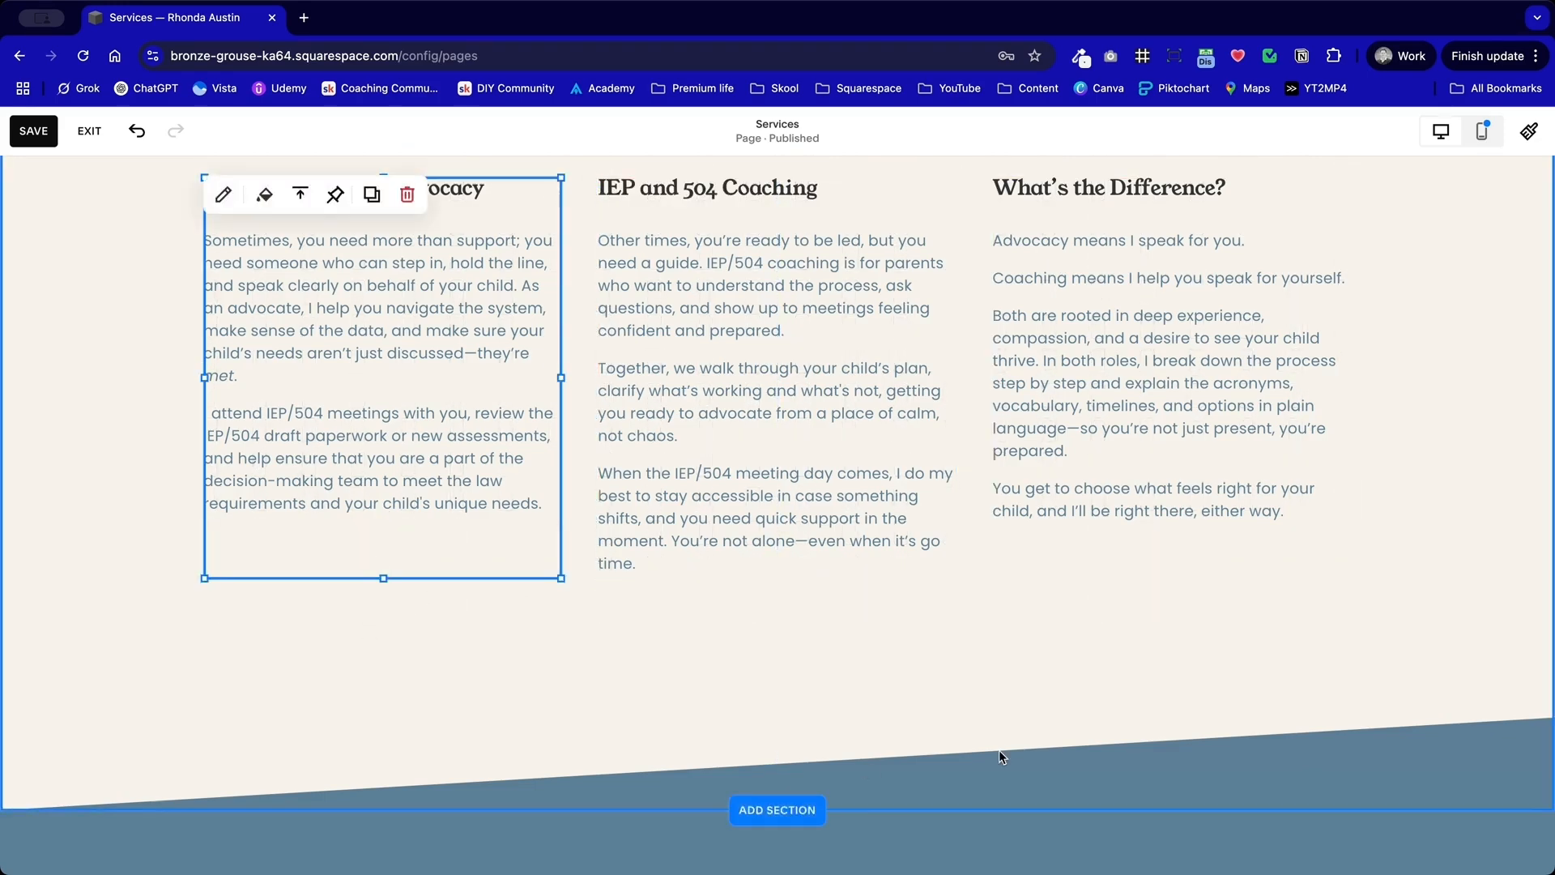
pyautogui.click(1001, 748)
pyautogui.click(1053, 503)
pyautogui.scroll(3, 1045, 486)
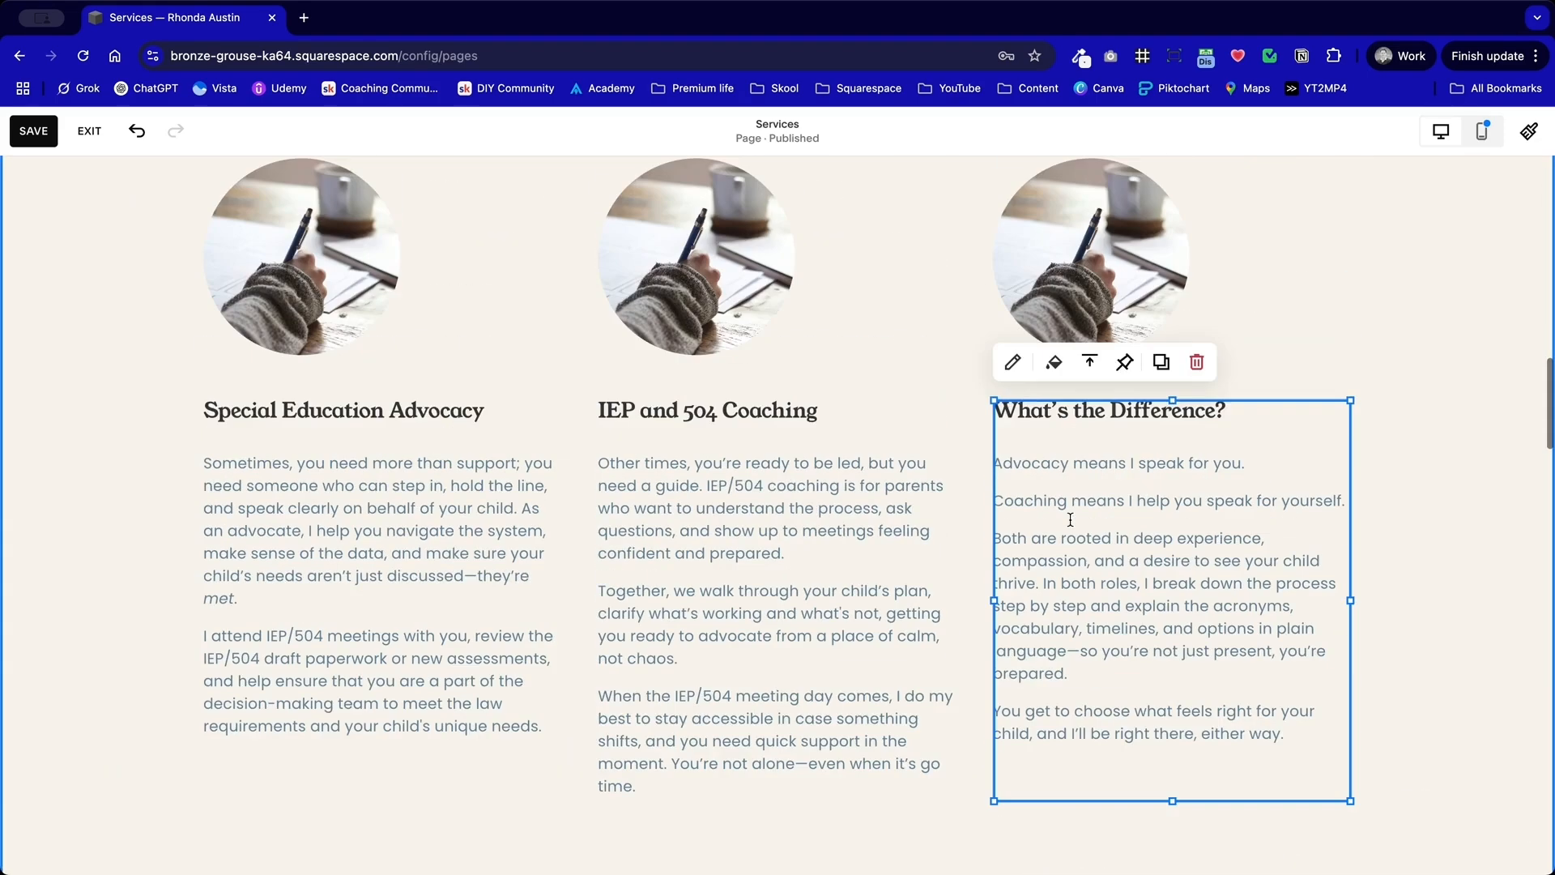
pyautogui.scroll(2, 399, 456)
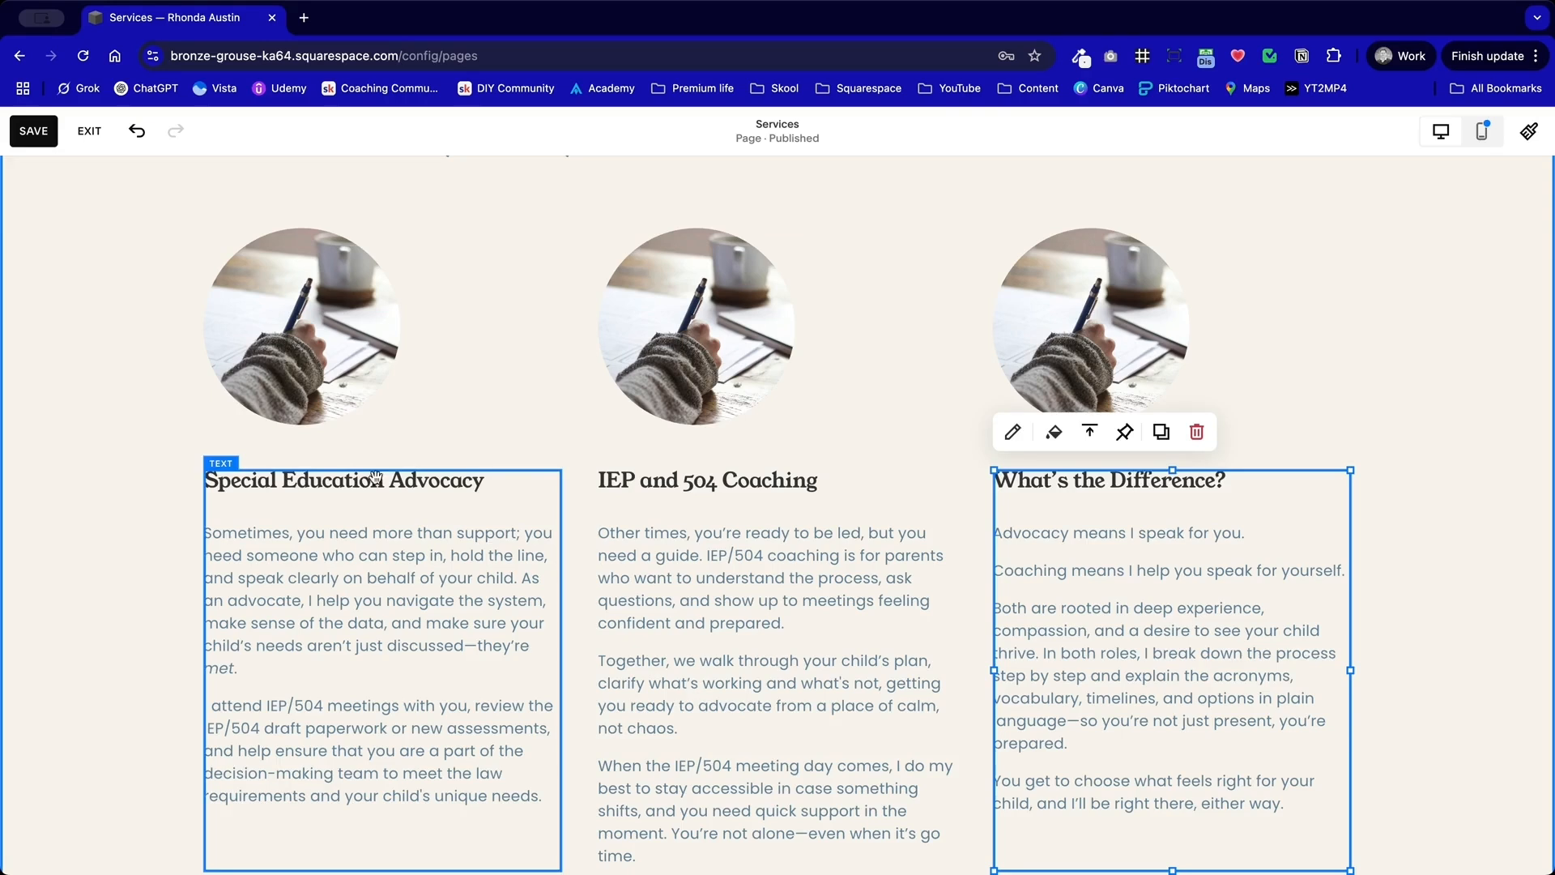
# Step: Replace the image above IEP and 504 Coaching with the free "Love to Learn" pencil sign stock photo, found by searching "education"
pyautogui.doubleClick(740, 358)
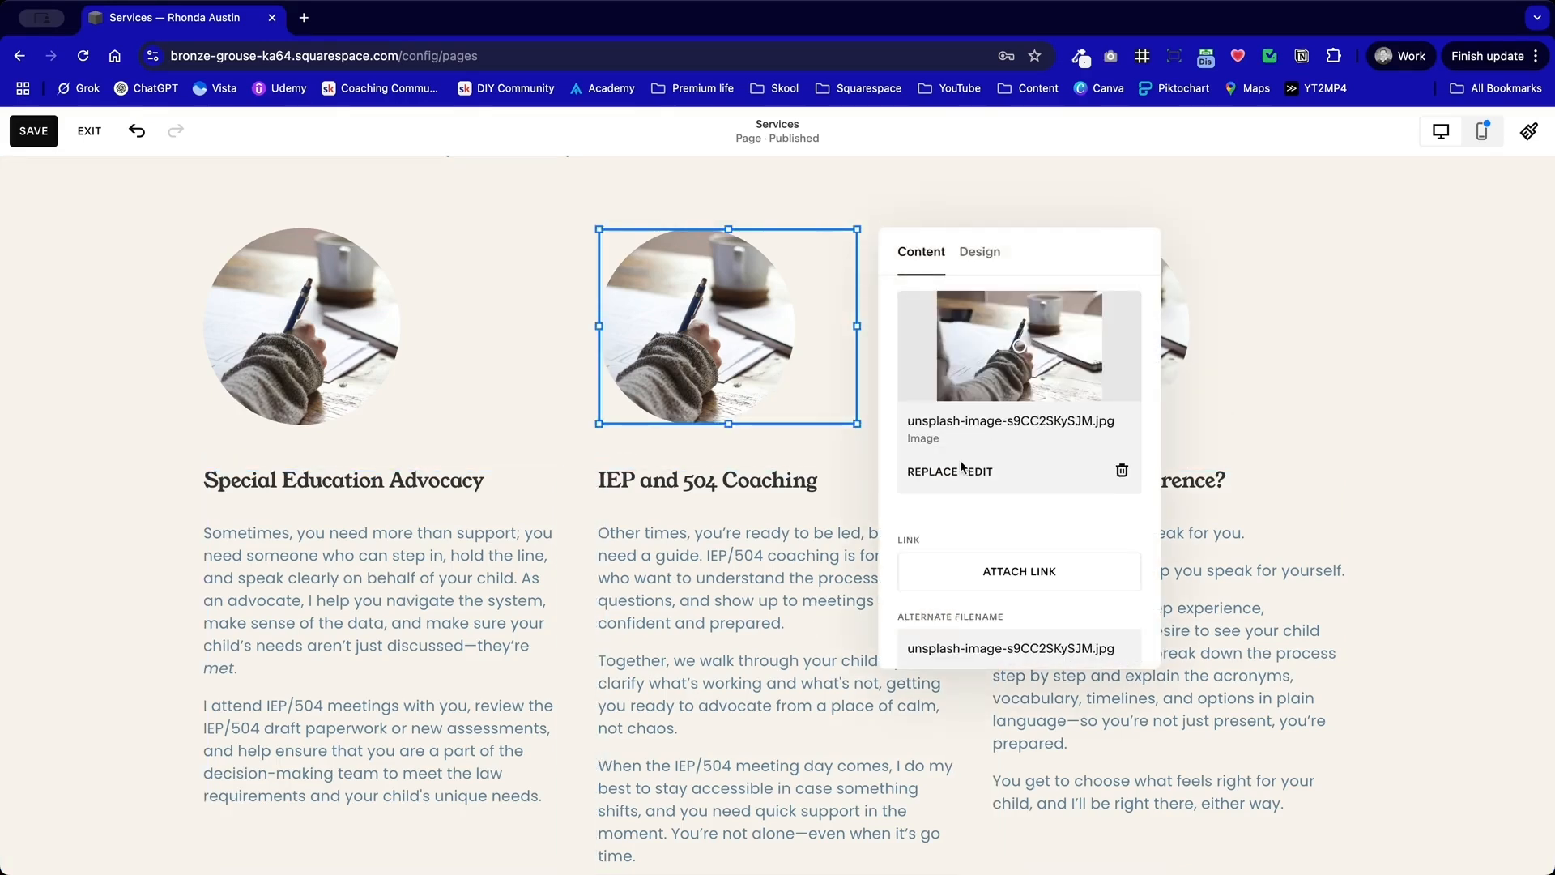
pyautogui.click(930, 478)
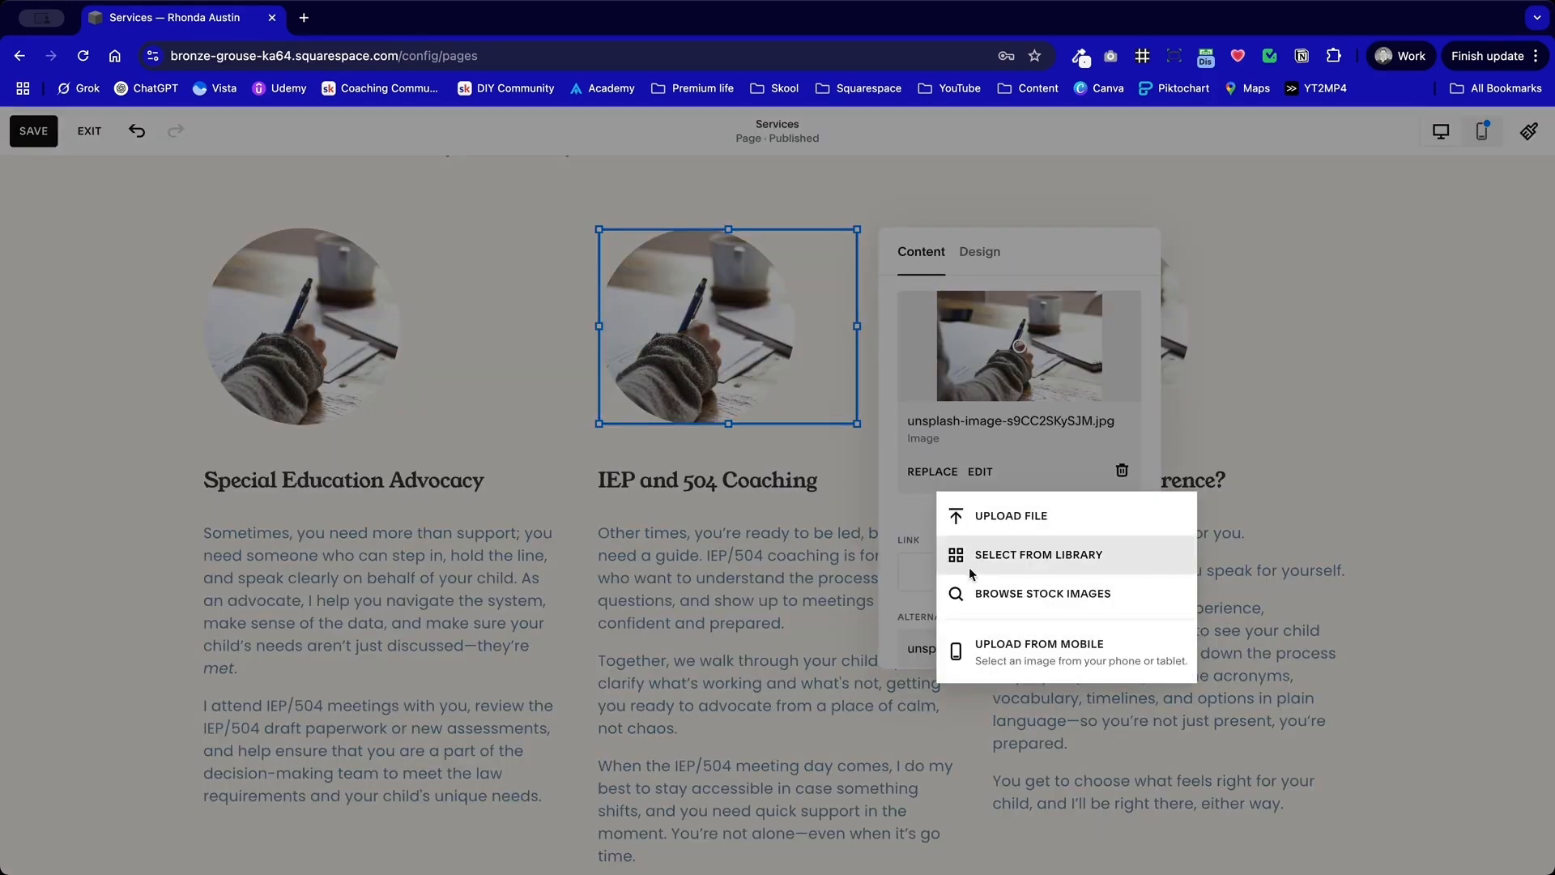
pyautogui.click(1014, 599)
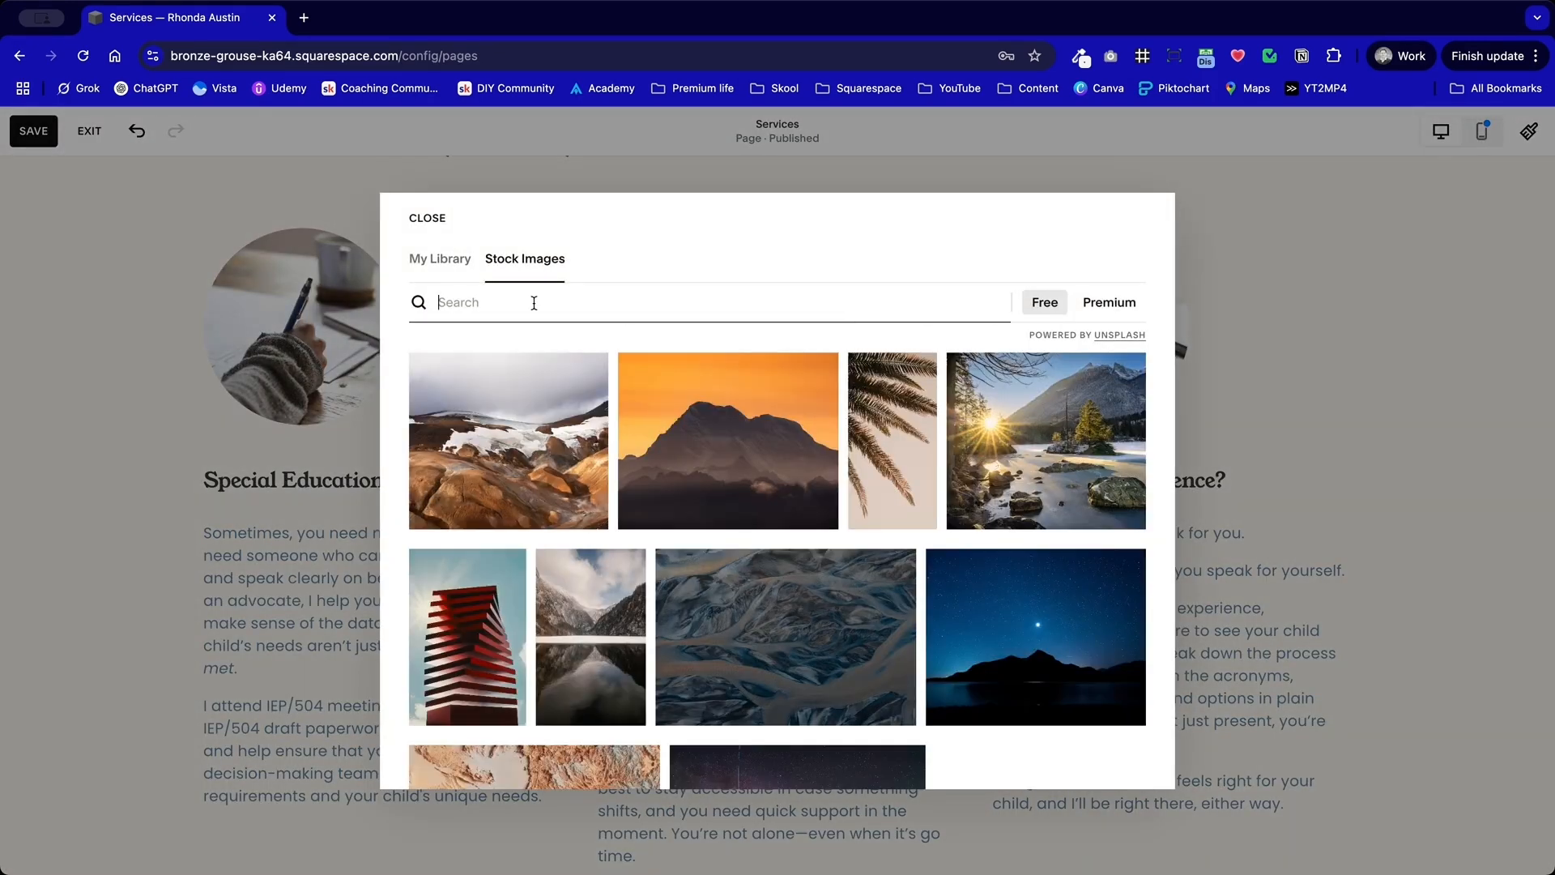
pyautogui.write('education')
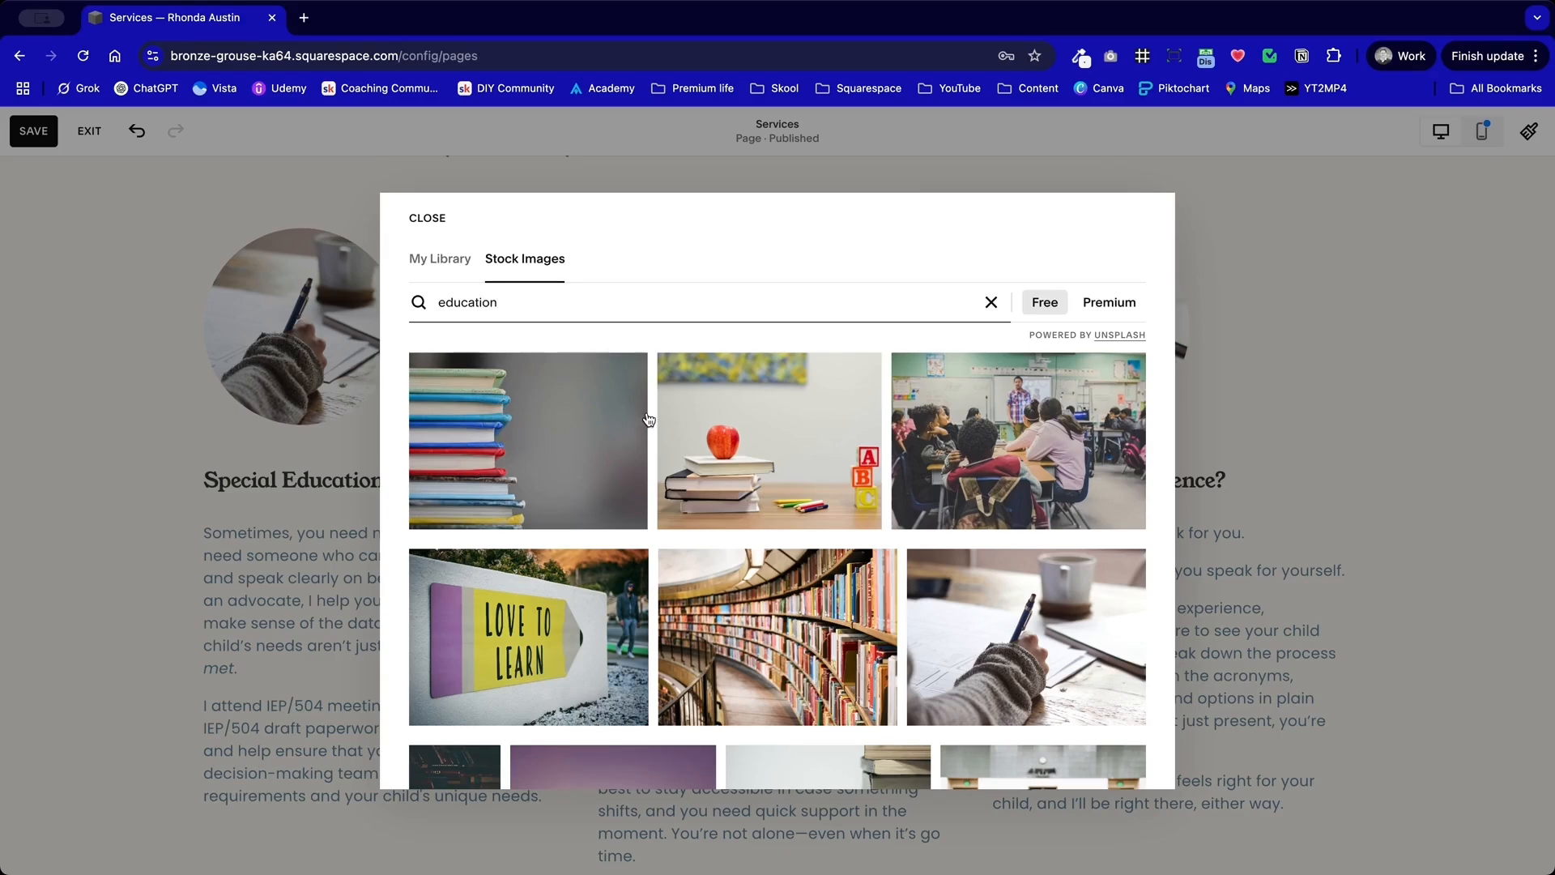
pyautogui.scroll(-2, 649, 418)
pyautogui.click(632, 429)
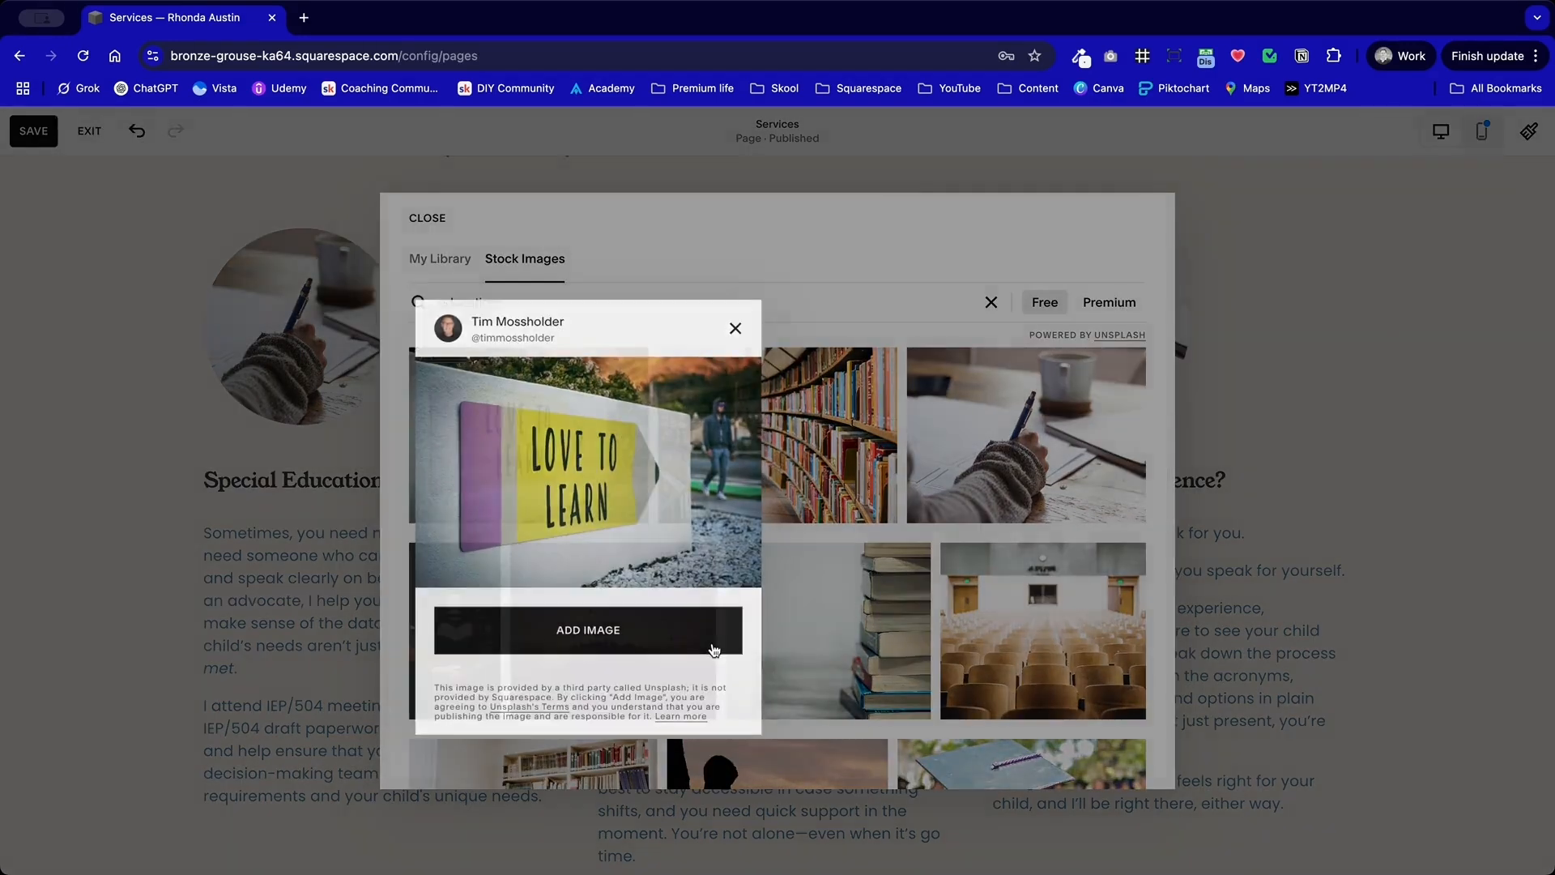
pyautogui.click(713, 650)
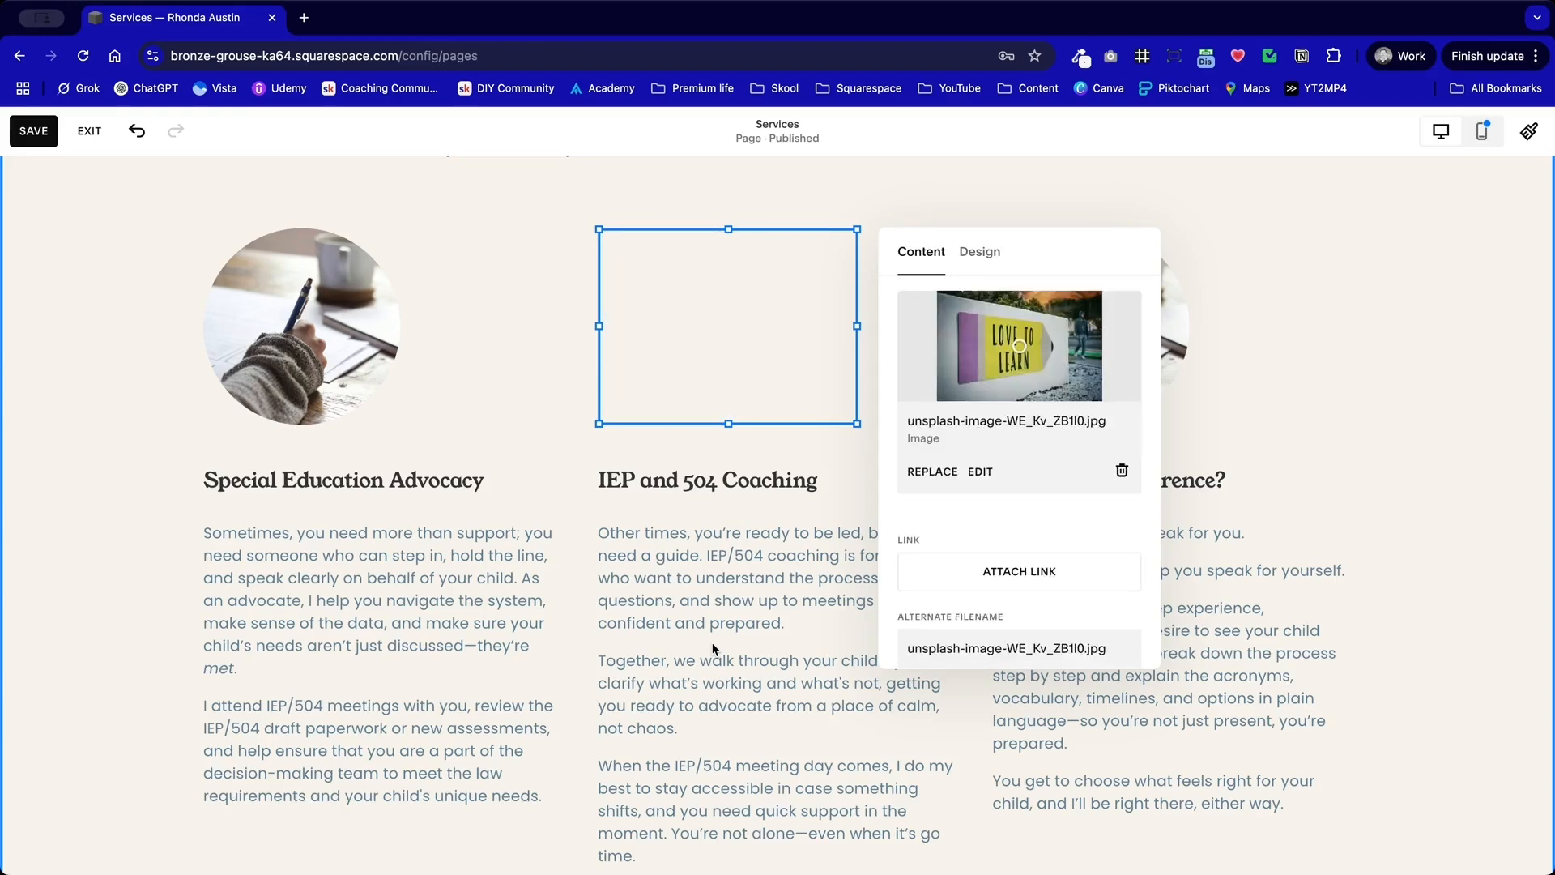
pyautogui.click(1345, 442)
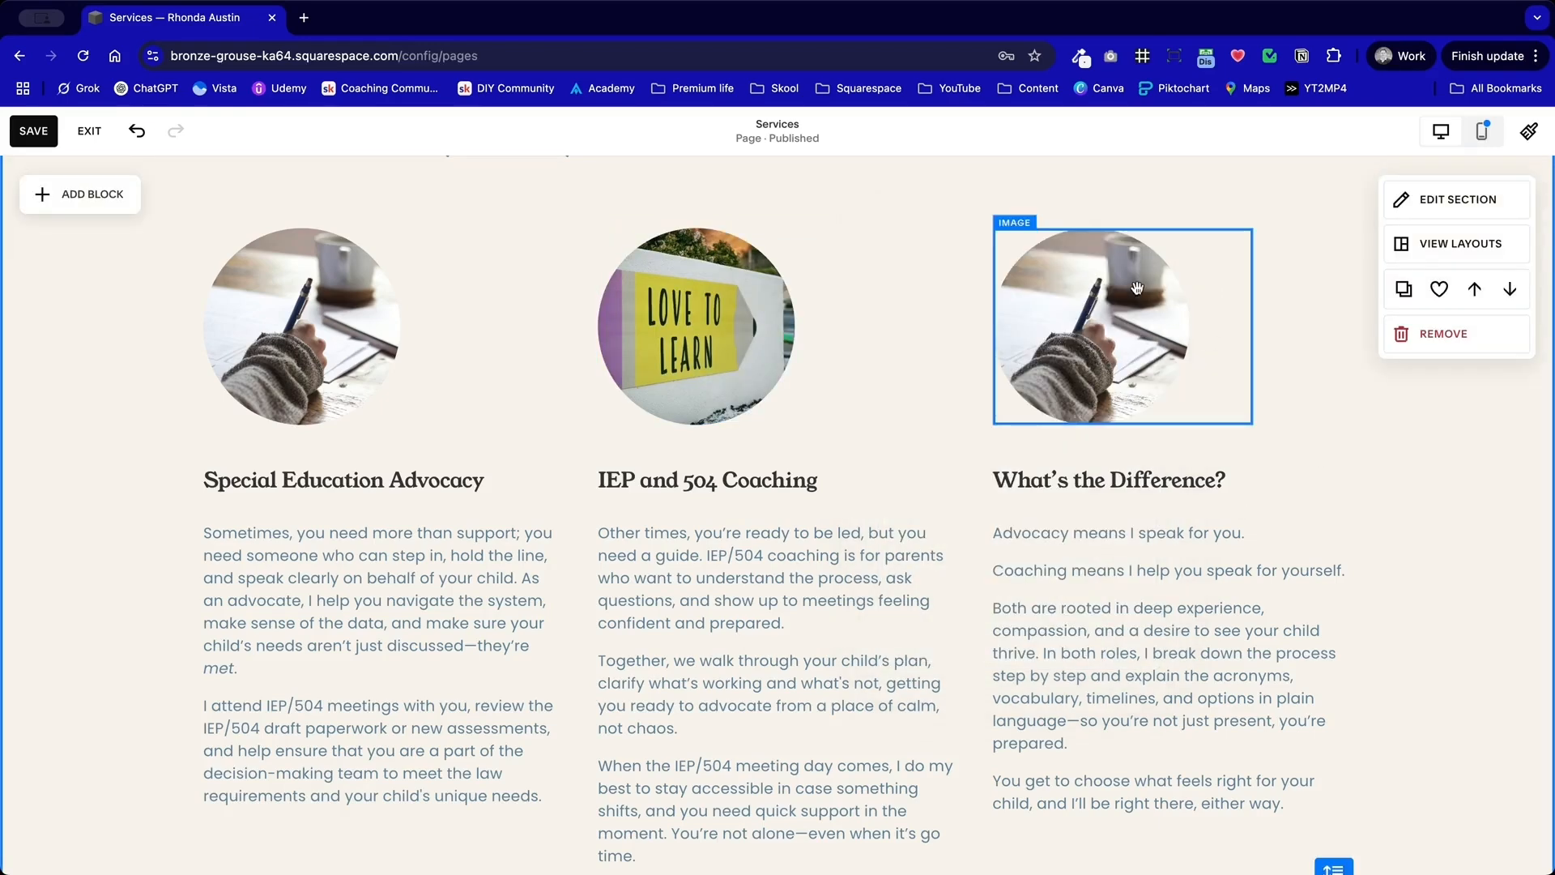
# Step: Replace the image above What's the Difference? with the free "education" stock photo of a child in red writing at a desk
pyautogui.doubleClick(1137, 291)
pyautogui.click(1306, 471)
pyautogui.click(1091, 558)
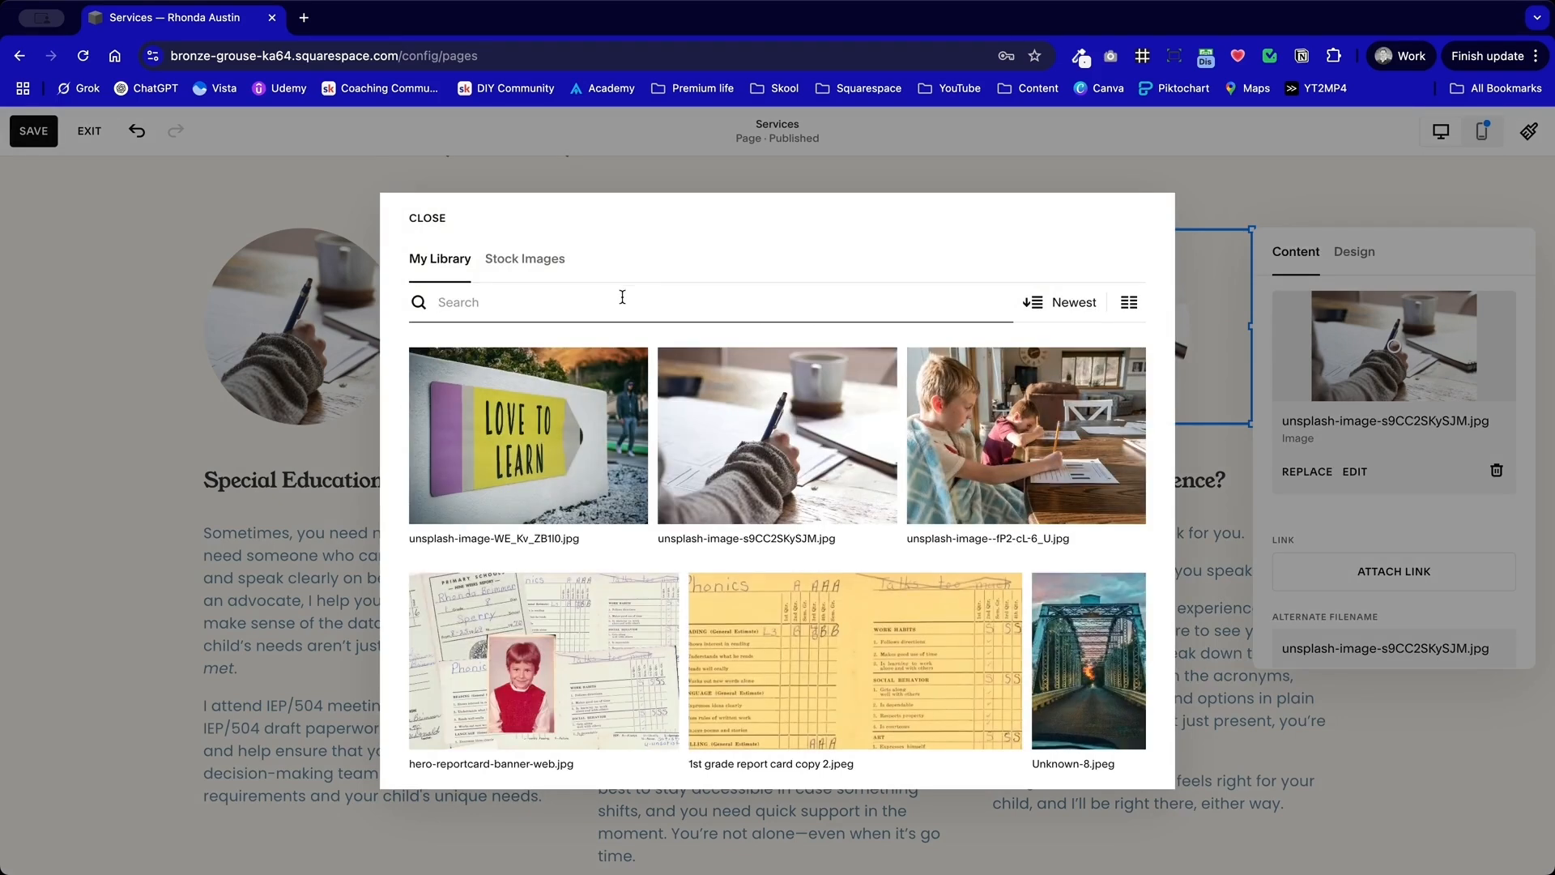
pyautogui.click(545, 264)
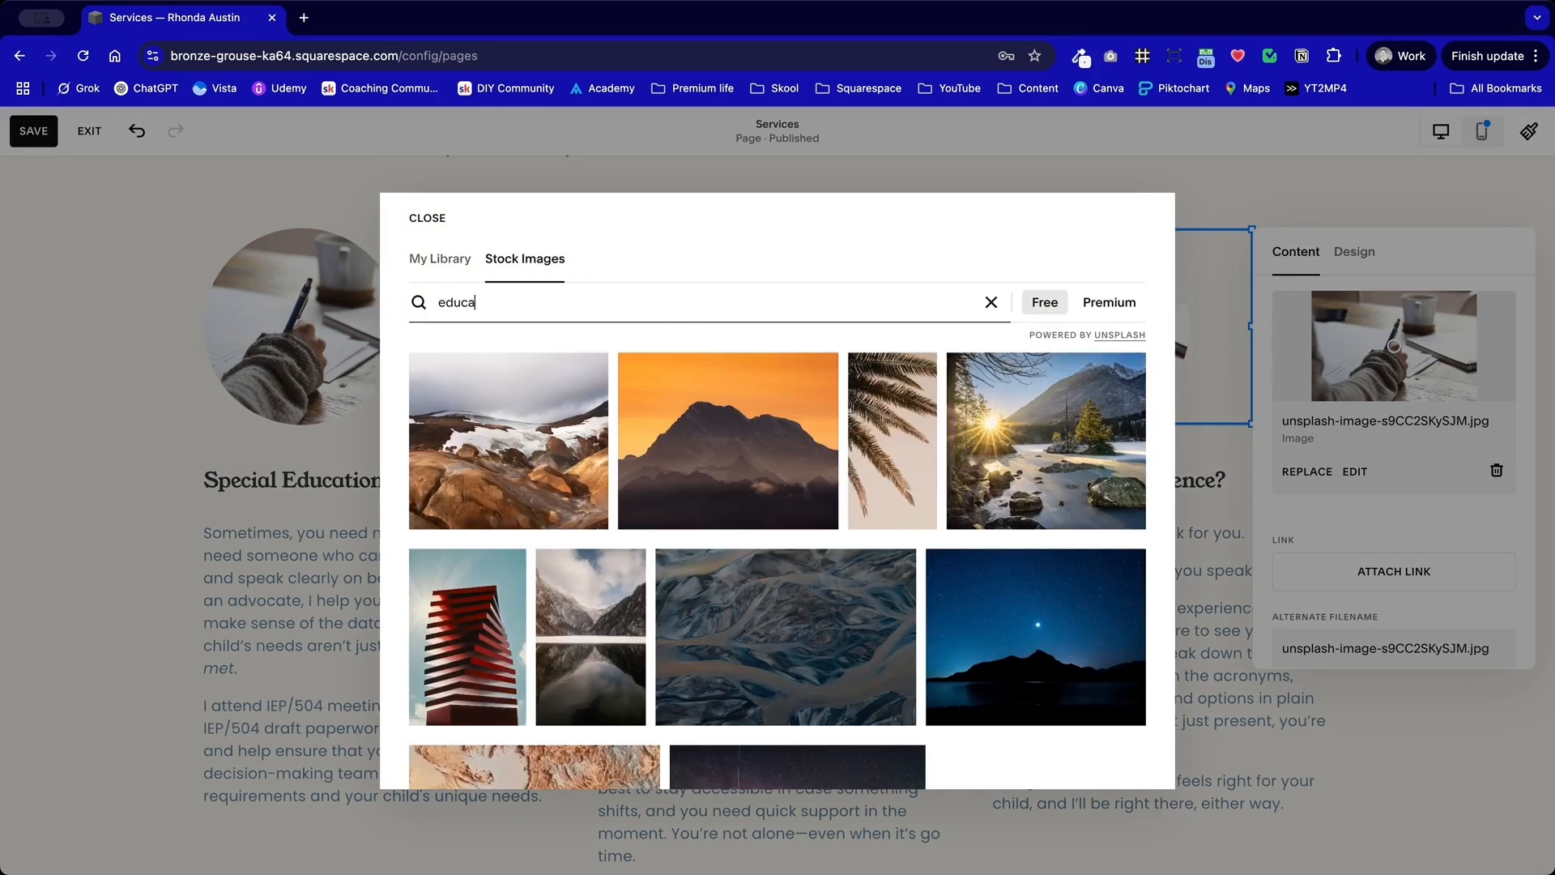
pyautogui.write('education')
pyautogui.press('Return')
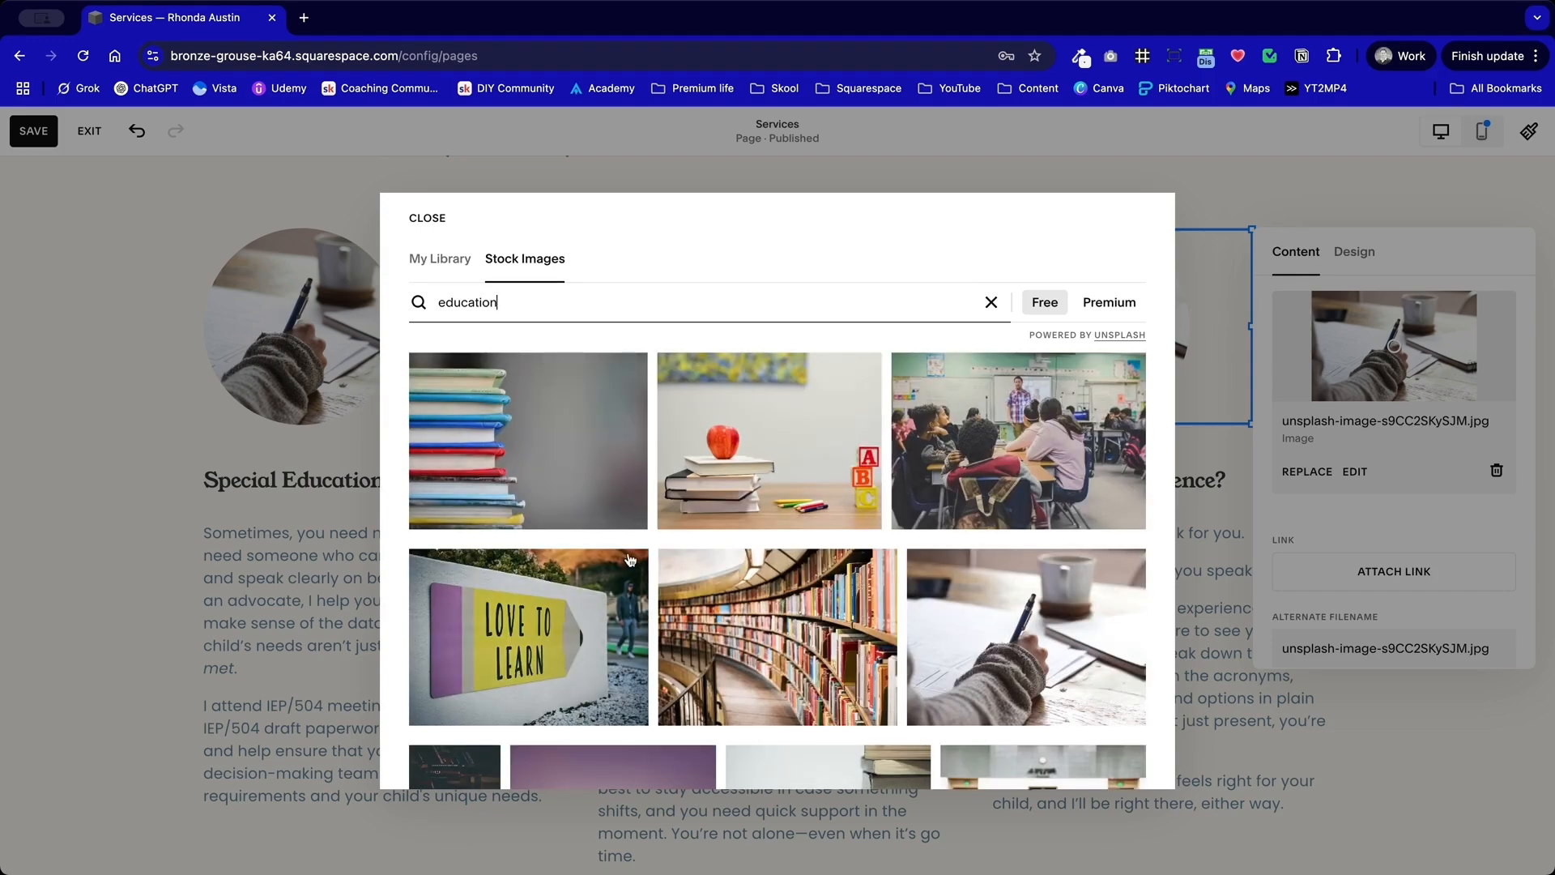
pyautogui.scroll(-3, 683, 634)
pyautogui.scroll(-4, 683, 634)
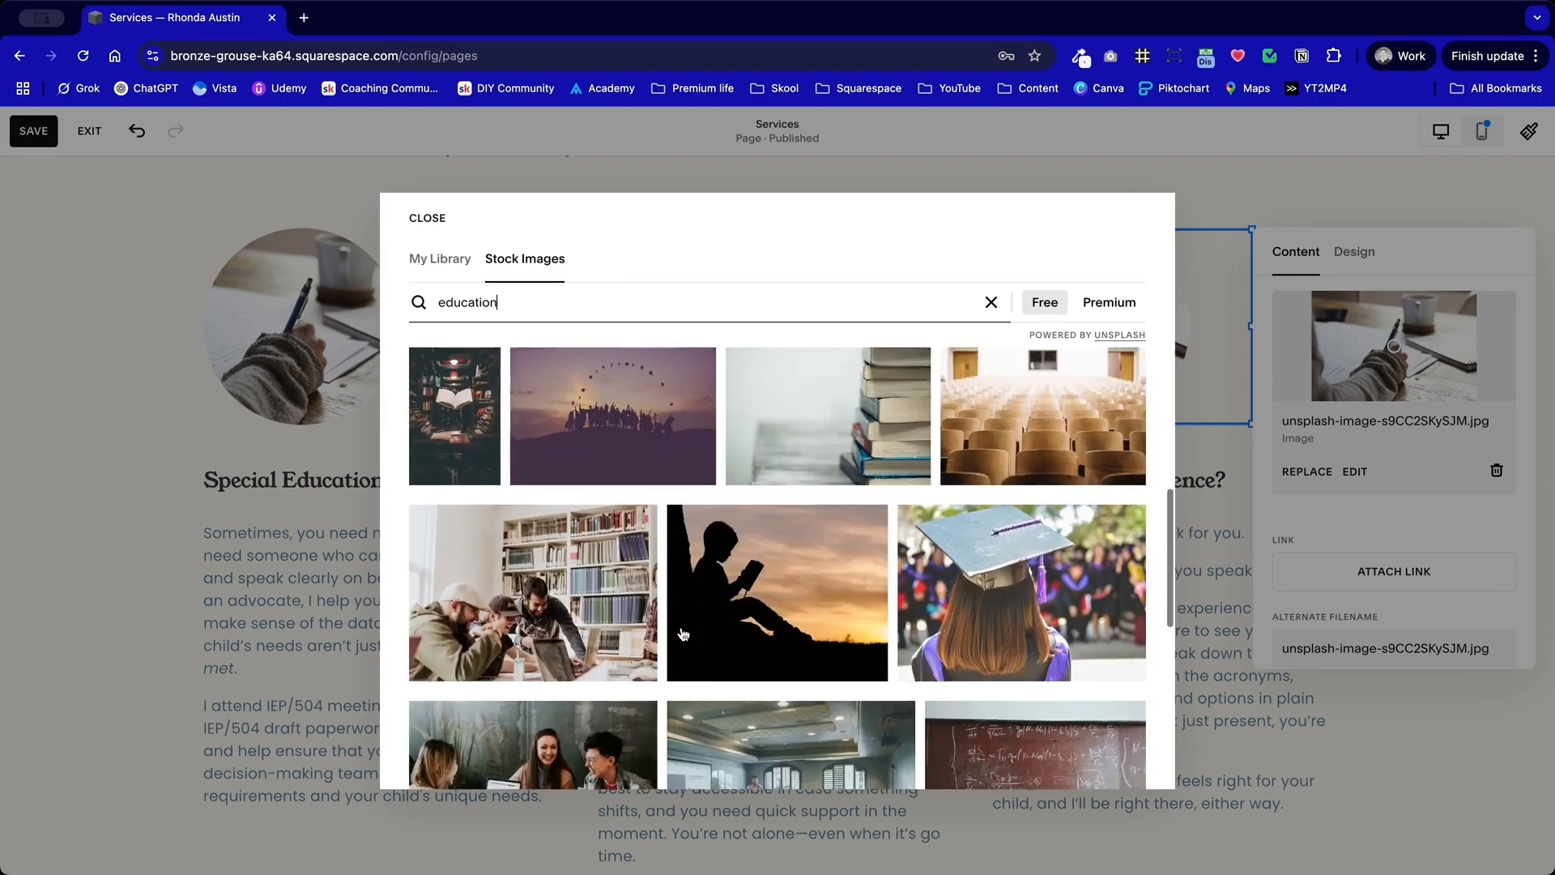
pyautogui.scroll(-1, 683, 633)
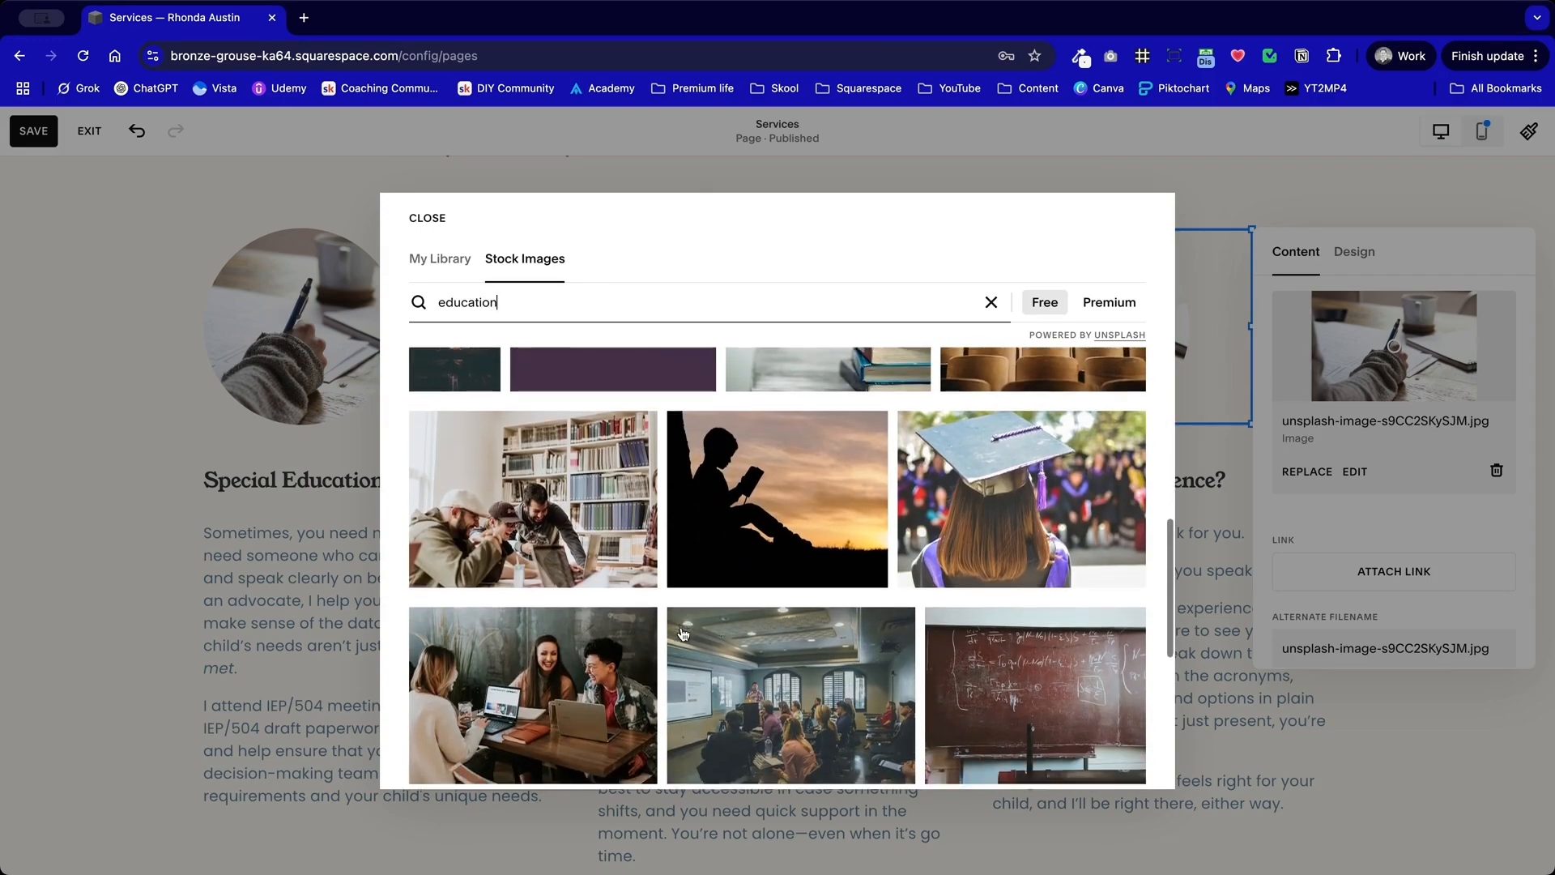
pyautogui.scroll(-5, 683, 634)
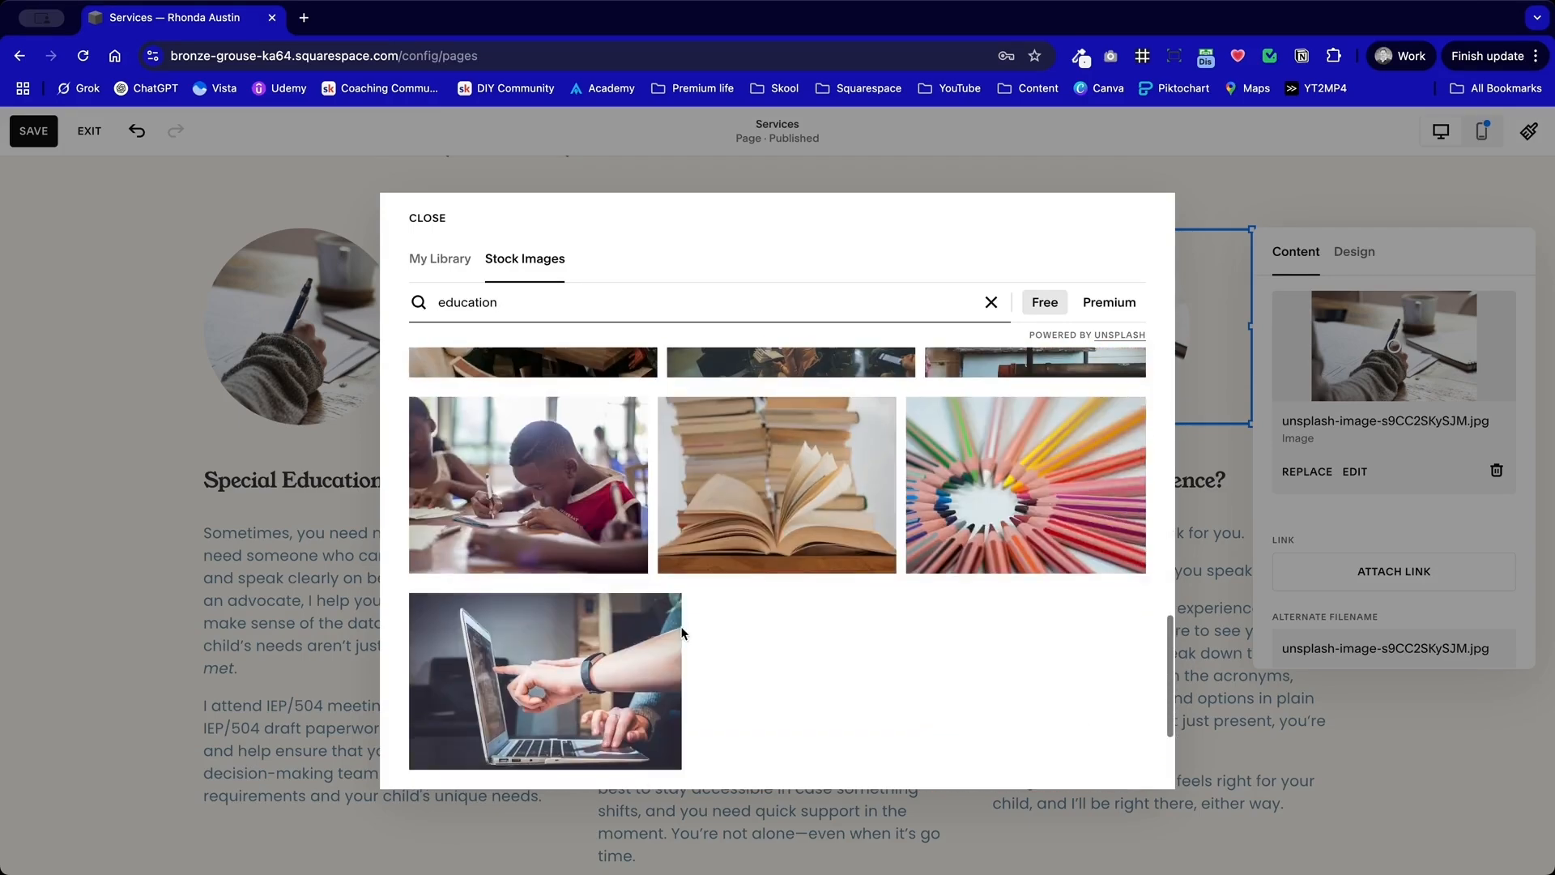
pyautogui.click(567, 484)
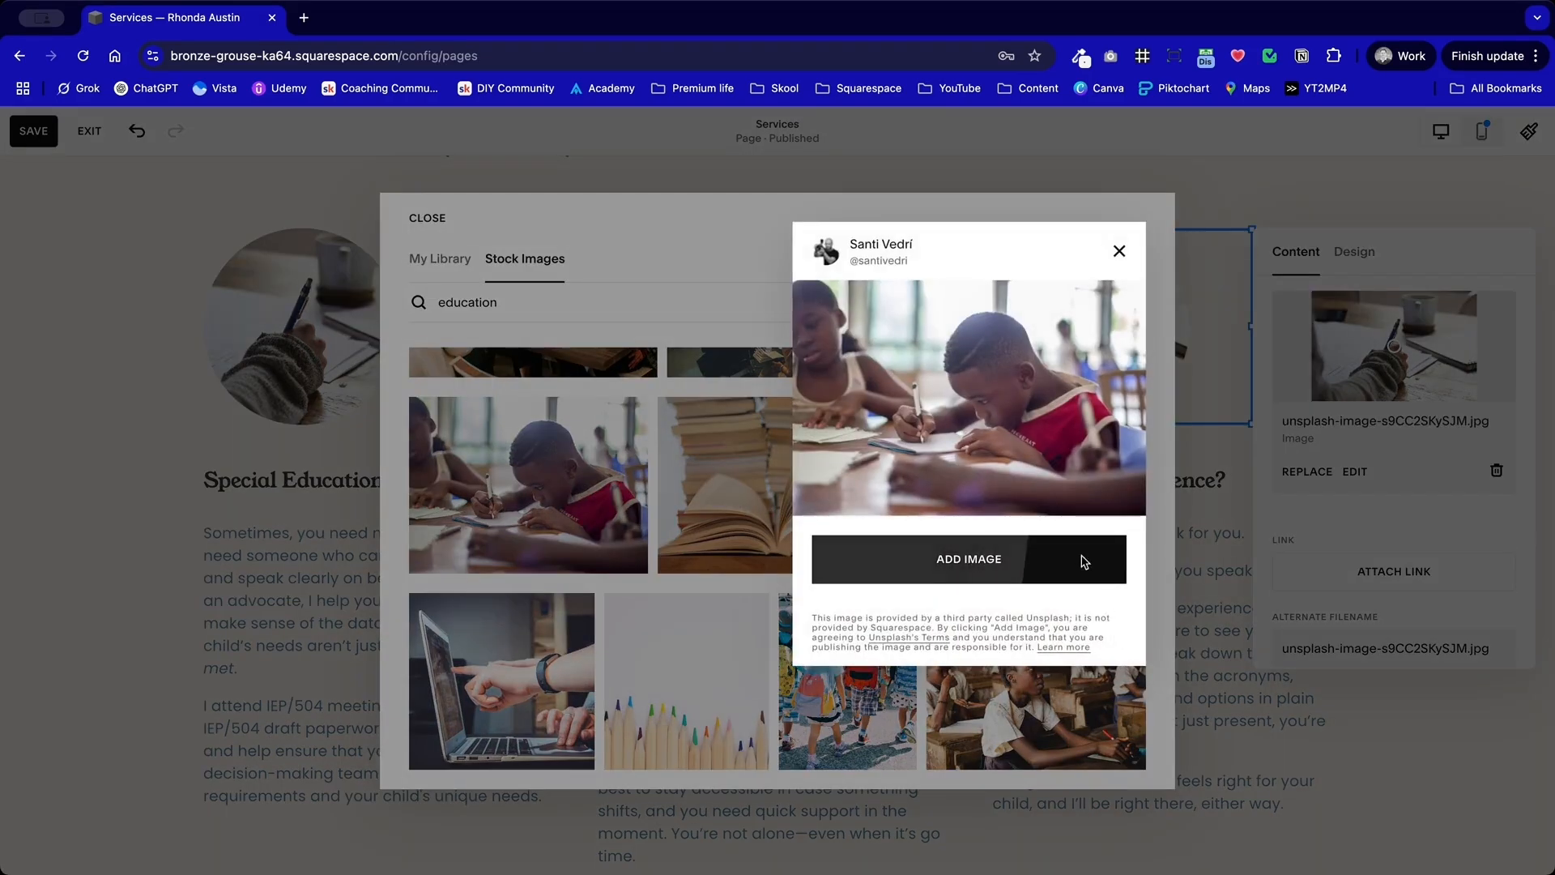
pyautogui.click(1083, 562)
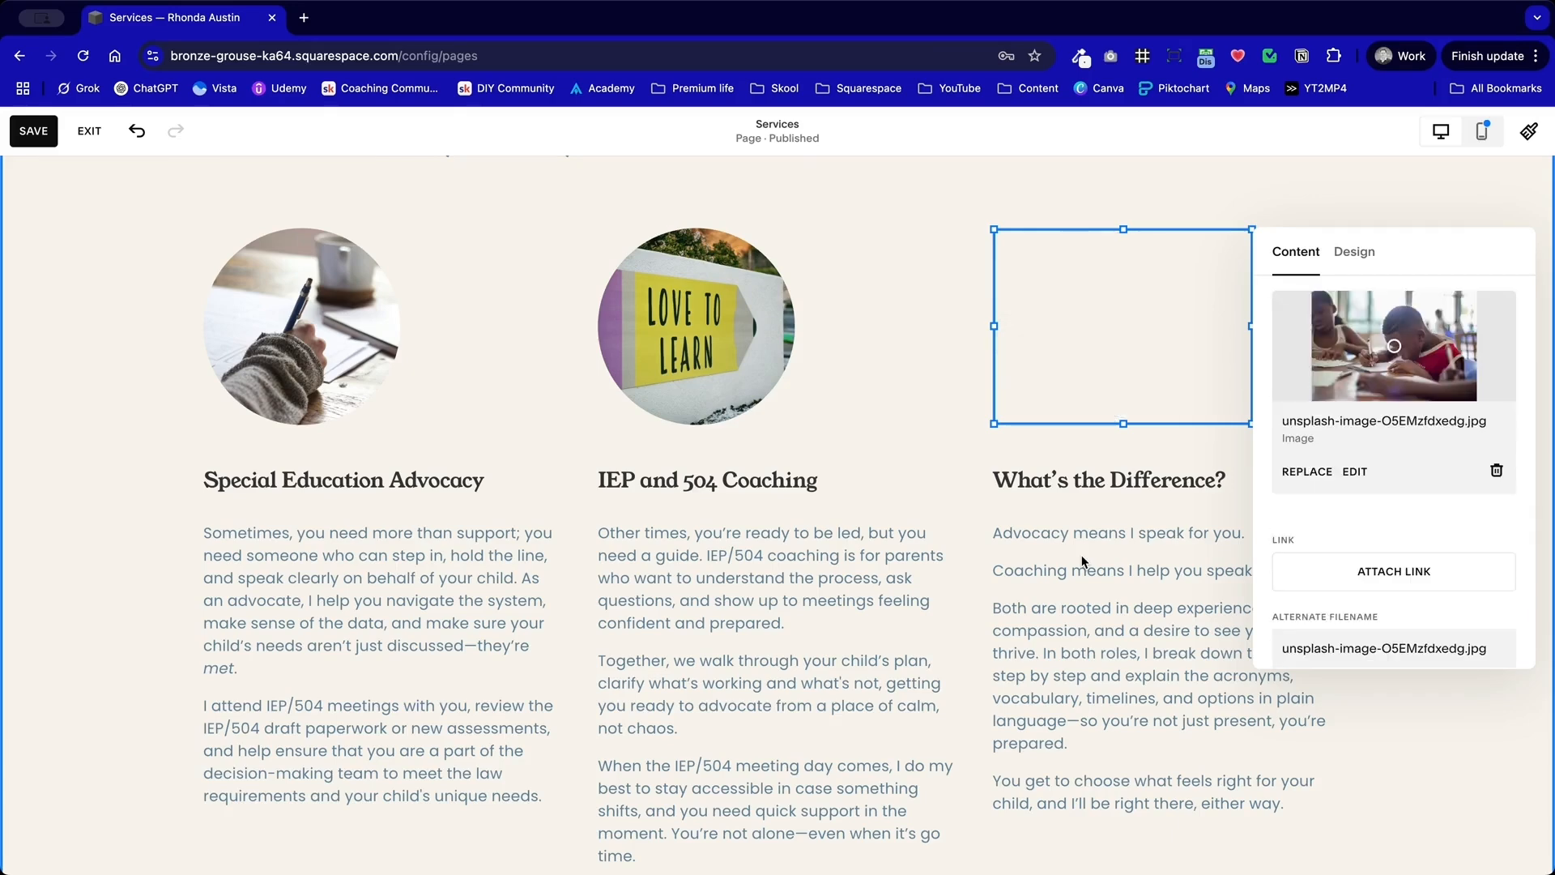
pyautogui.click(877, 340)
# Step: Review the three service columns with their circular images and the spacing down to the section below
pyautogui.scroll(-1, 876, 341)
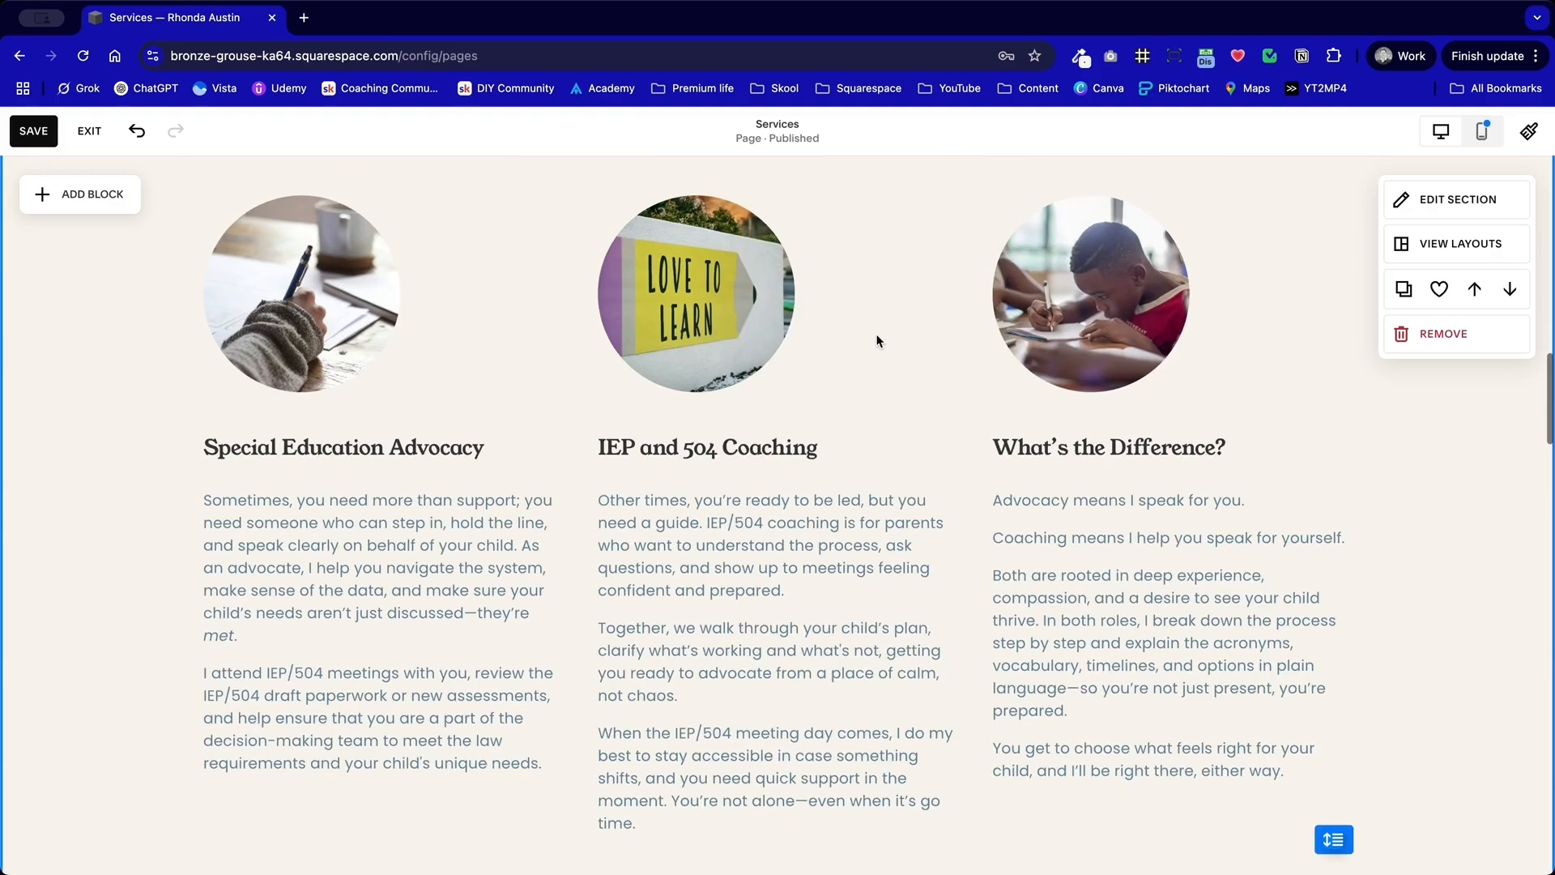
pyautogui.scroll(8, 876, 340)
pyautogui.scroll(-15, 876, 341)
pyautogui.scroll(-2, 877, 334)
pyautogui.scroll(3, 877, 335)
pyautogui.click(877, 335)
pyautogui.scroll(-5, 877, 334)
pyautogui.moveTo(725, 679); pyautogui.dragTo(755, 527)
# Step: Shorten the Private Assessment section to 19 rows, removing the empty space beneath its text
pyautogui.scroll(-4, 758, 533)
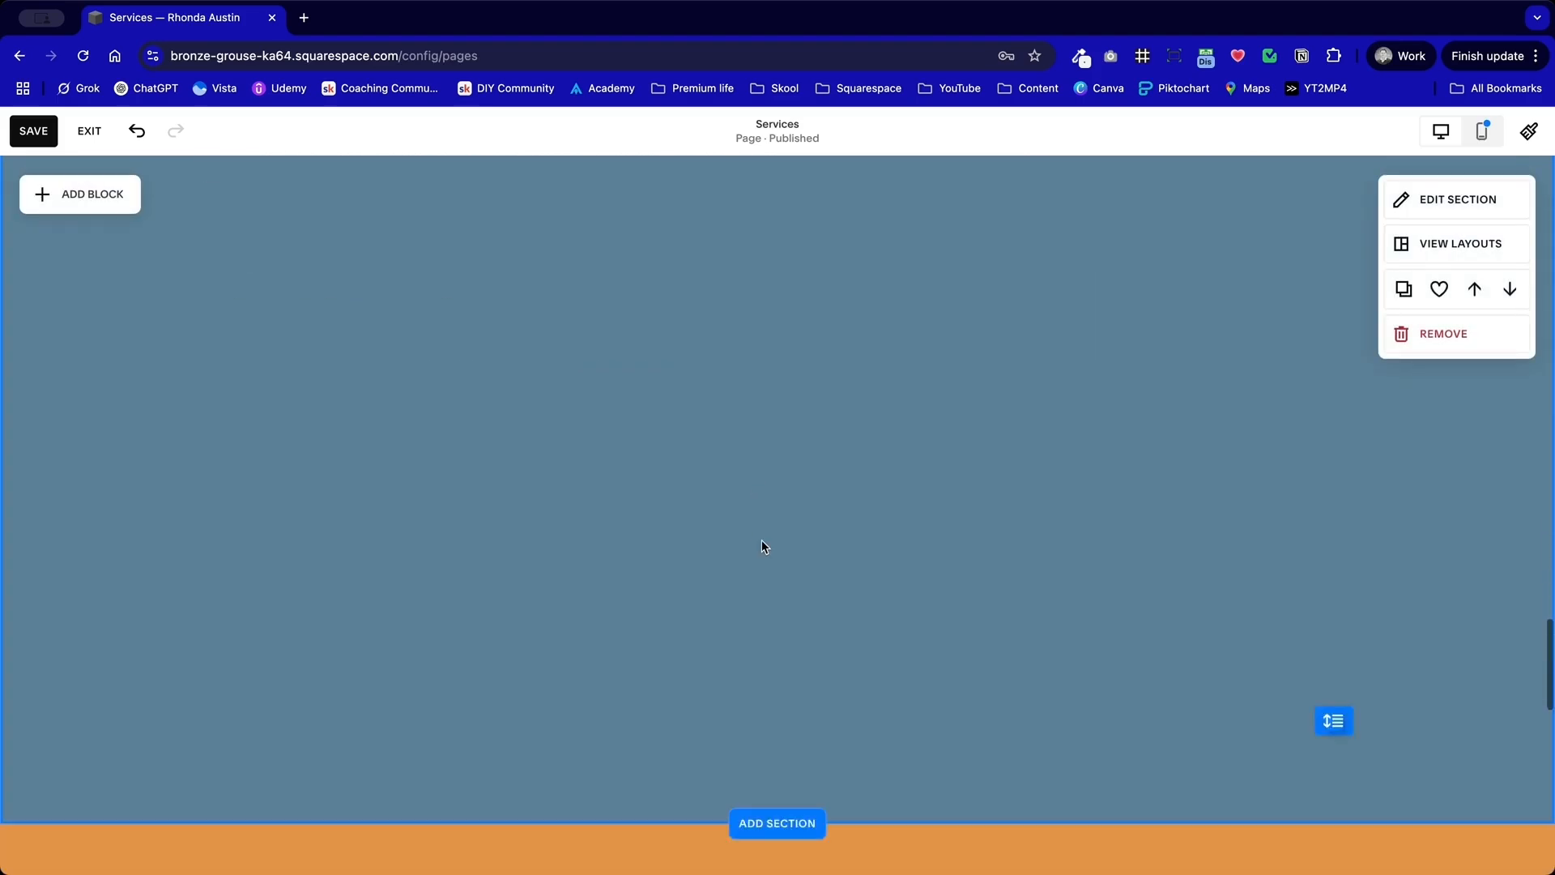
pyautogui.scroll(-2, 1272, 632)
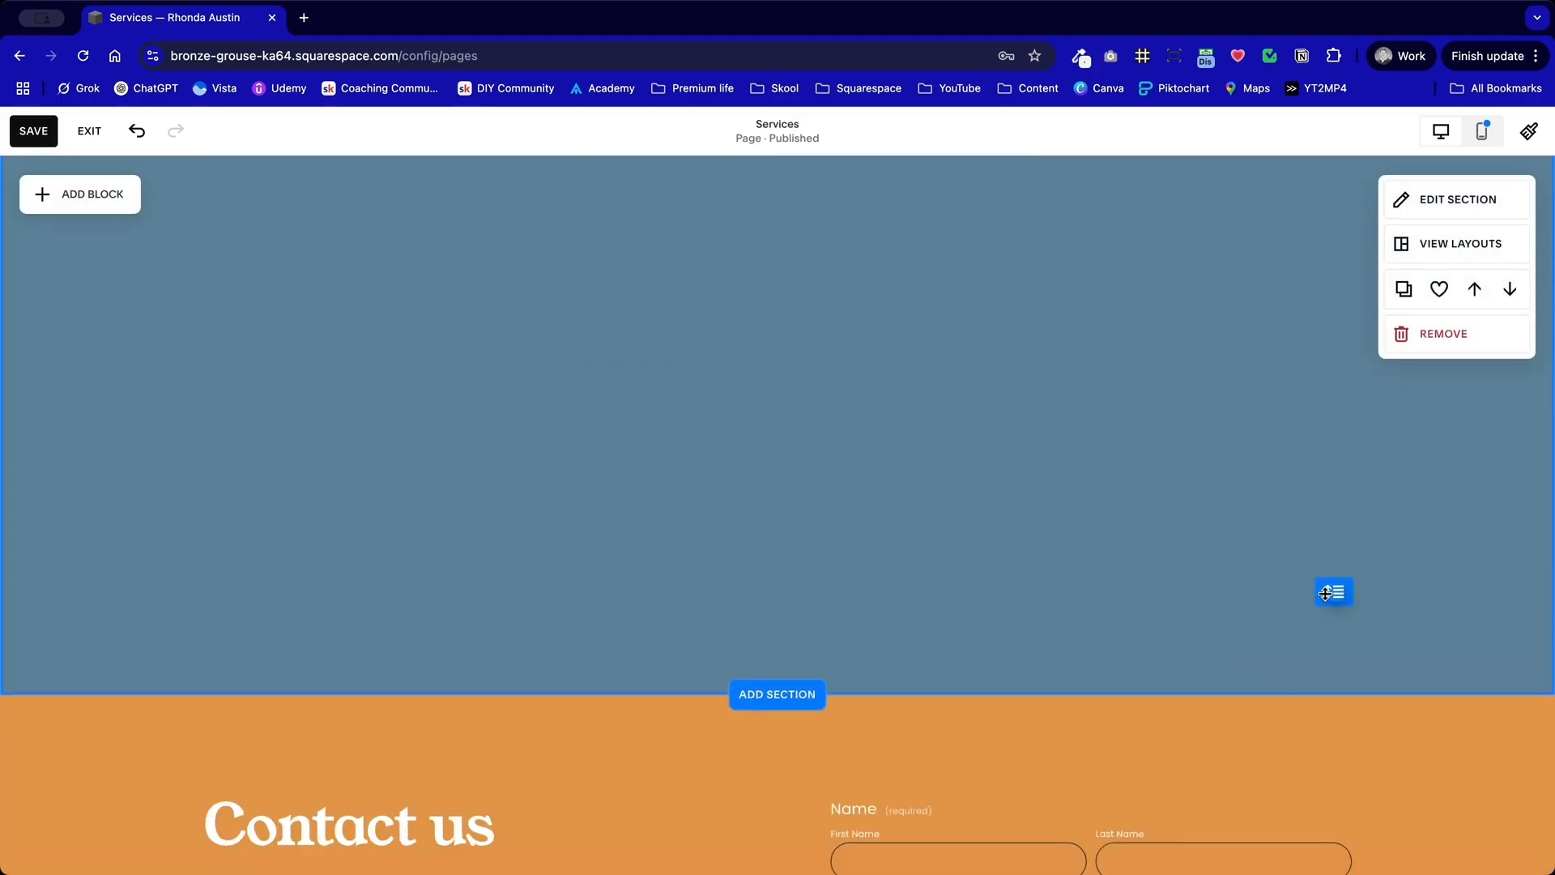
pyautogui.moveTo(1326, 593); pyautogui.dragTo(1326, 185)
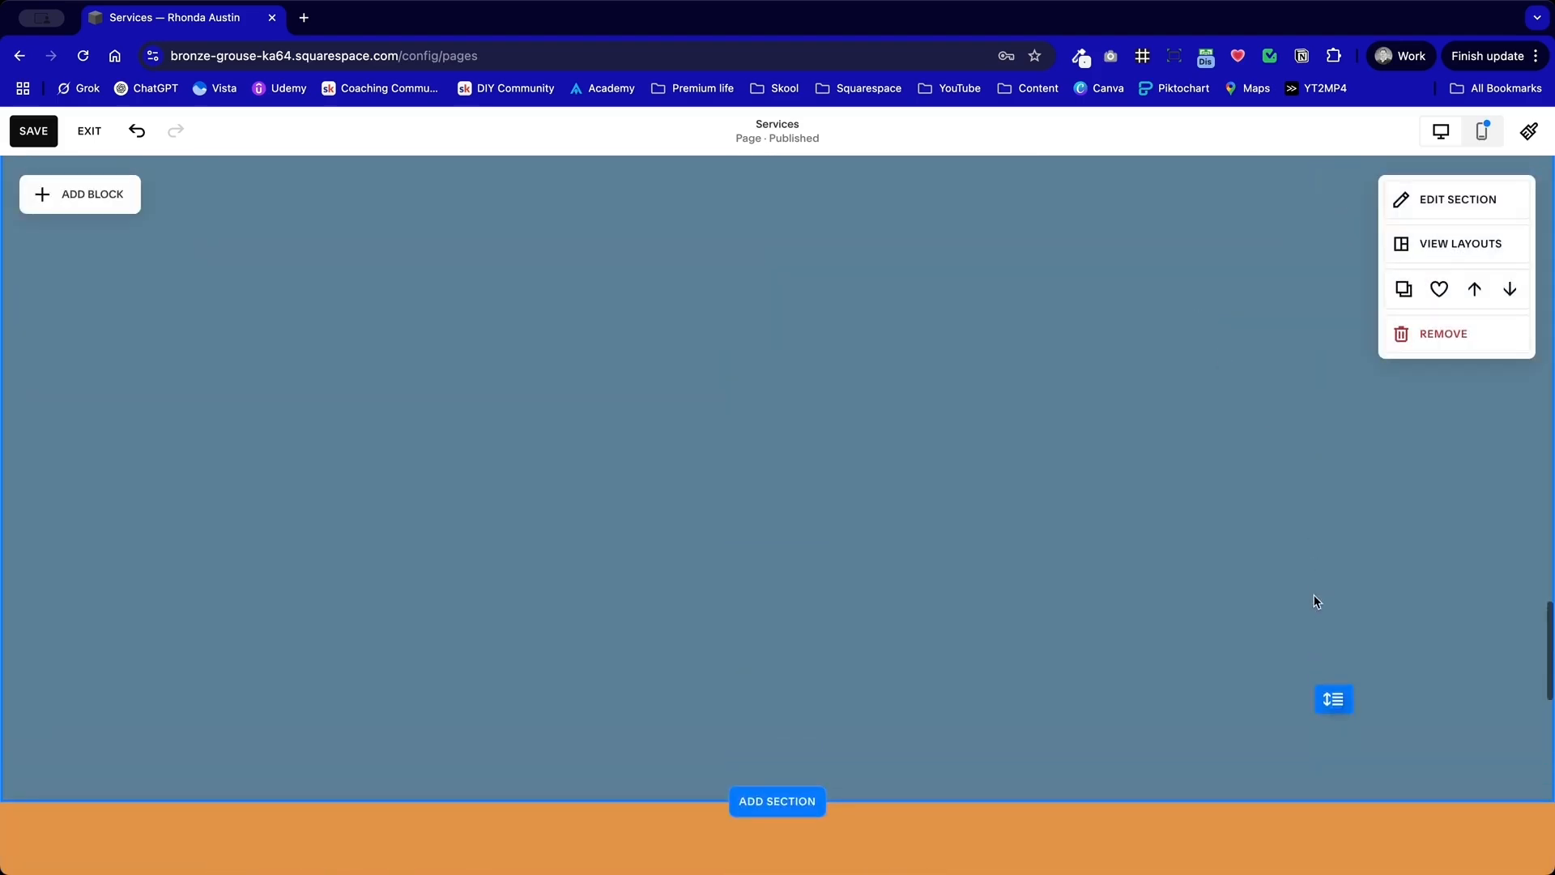
pyautogui.moveTo(1333, 698); pyautogui.dragTo(1321, 212)
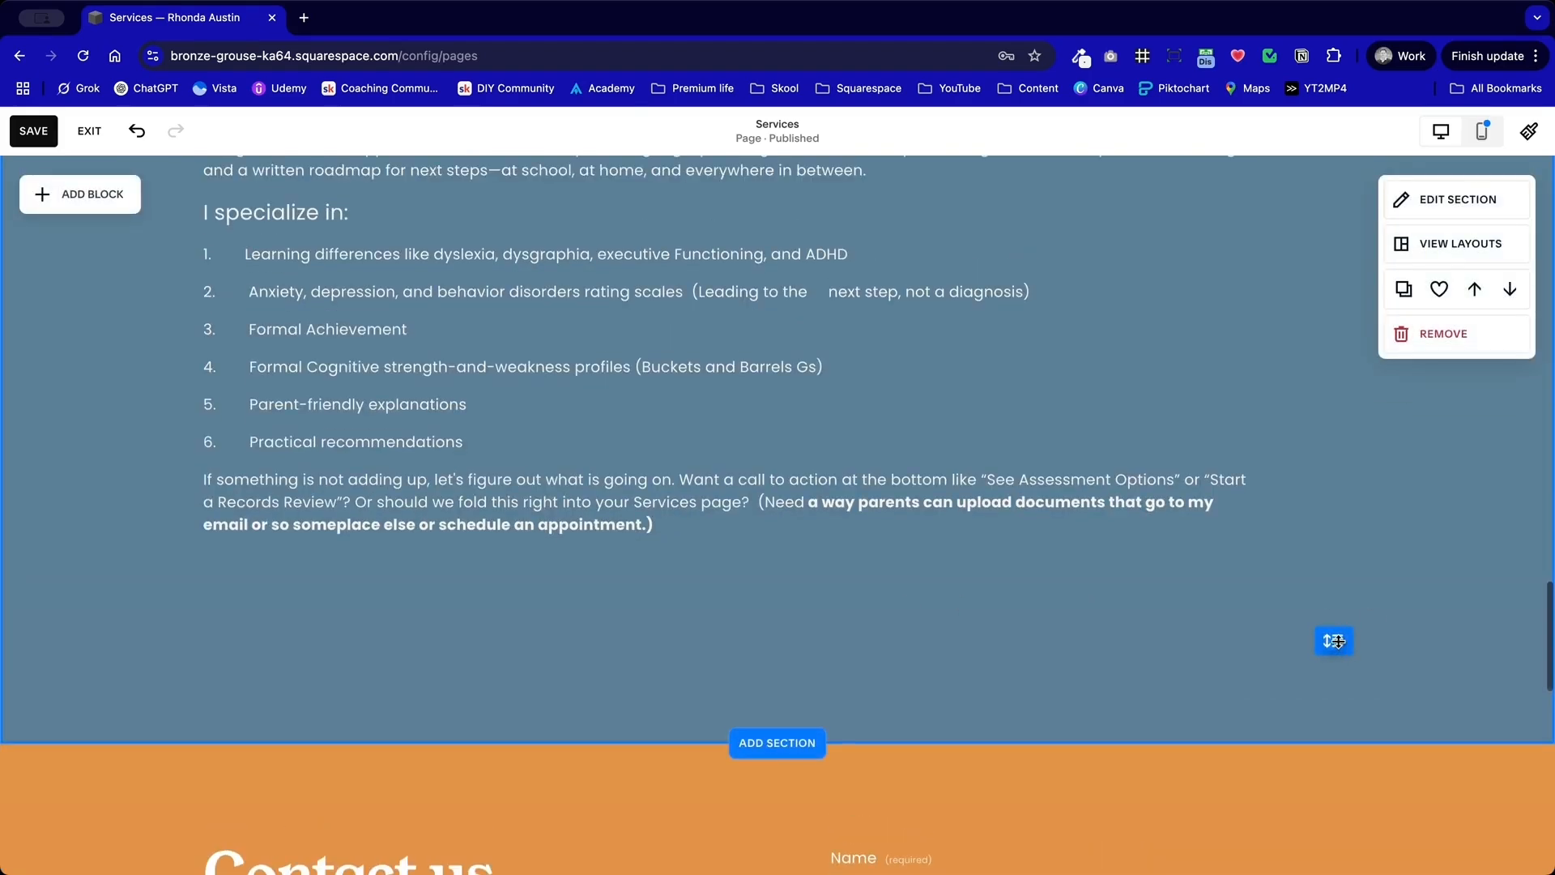
pyautogui.moveTo(1339, 641); pyautogui.dragTo(1337, 579)
pyautogui.scroll(4, 990, 442)
pyautogui.scroll(-1, 989, 441)
pyautogui.click(1480, 201)
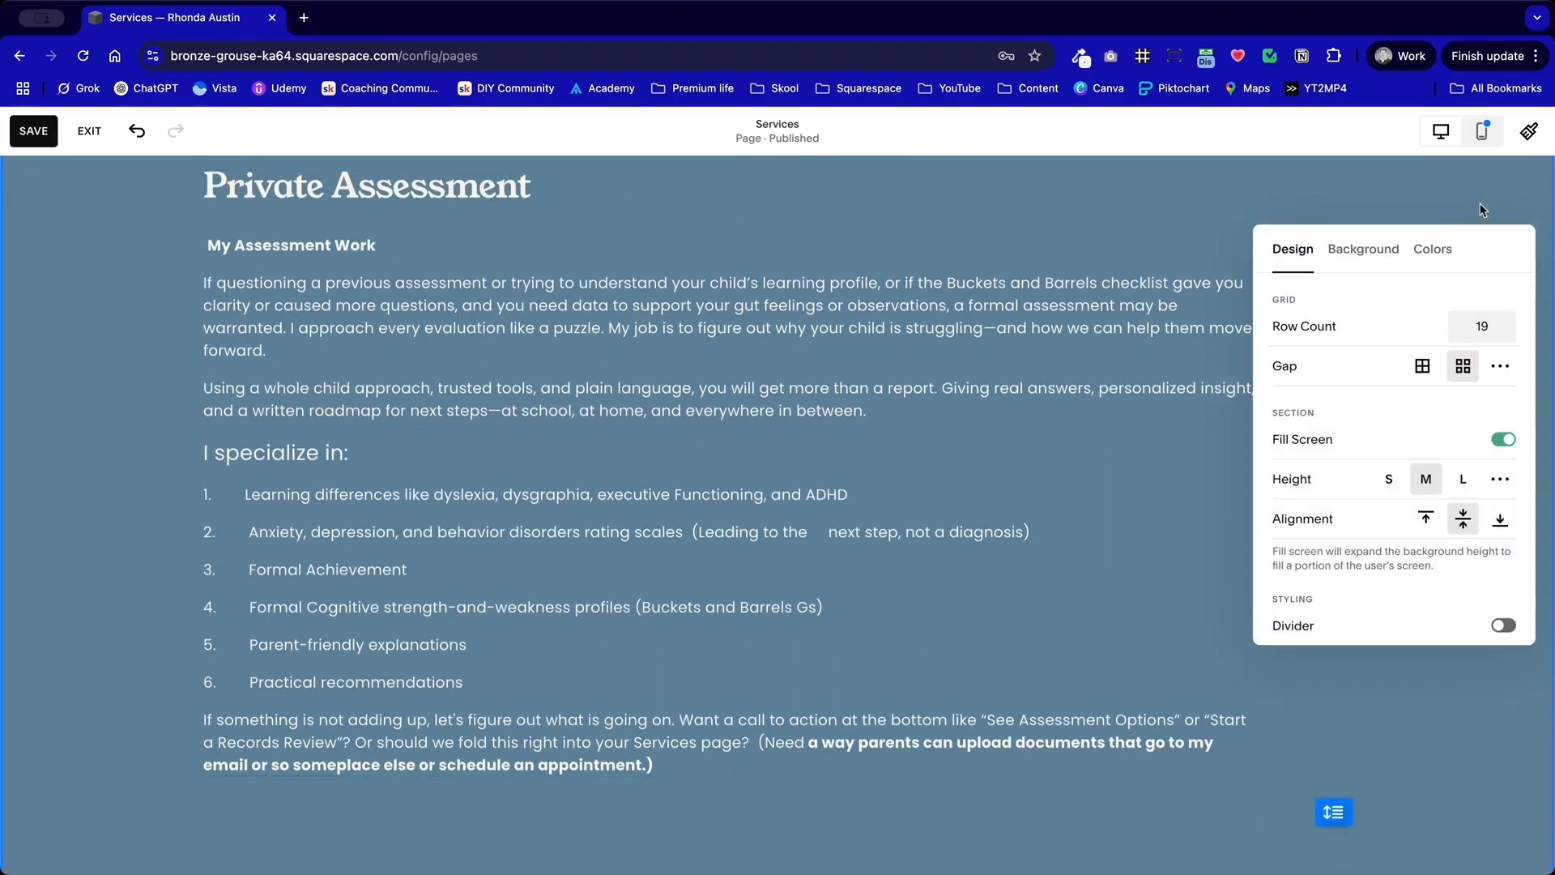
pyautogui.click(1071, 261)
pyautogui.scroll(4, 1071, 261)
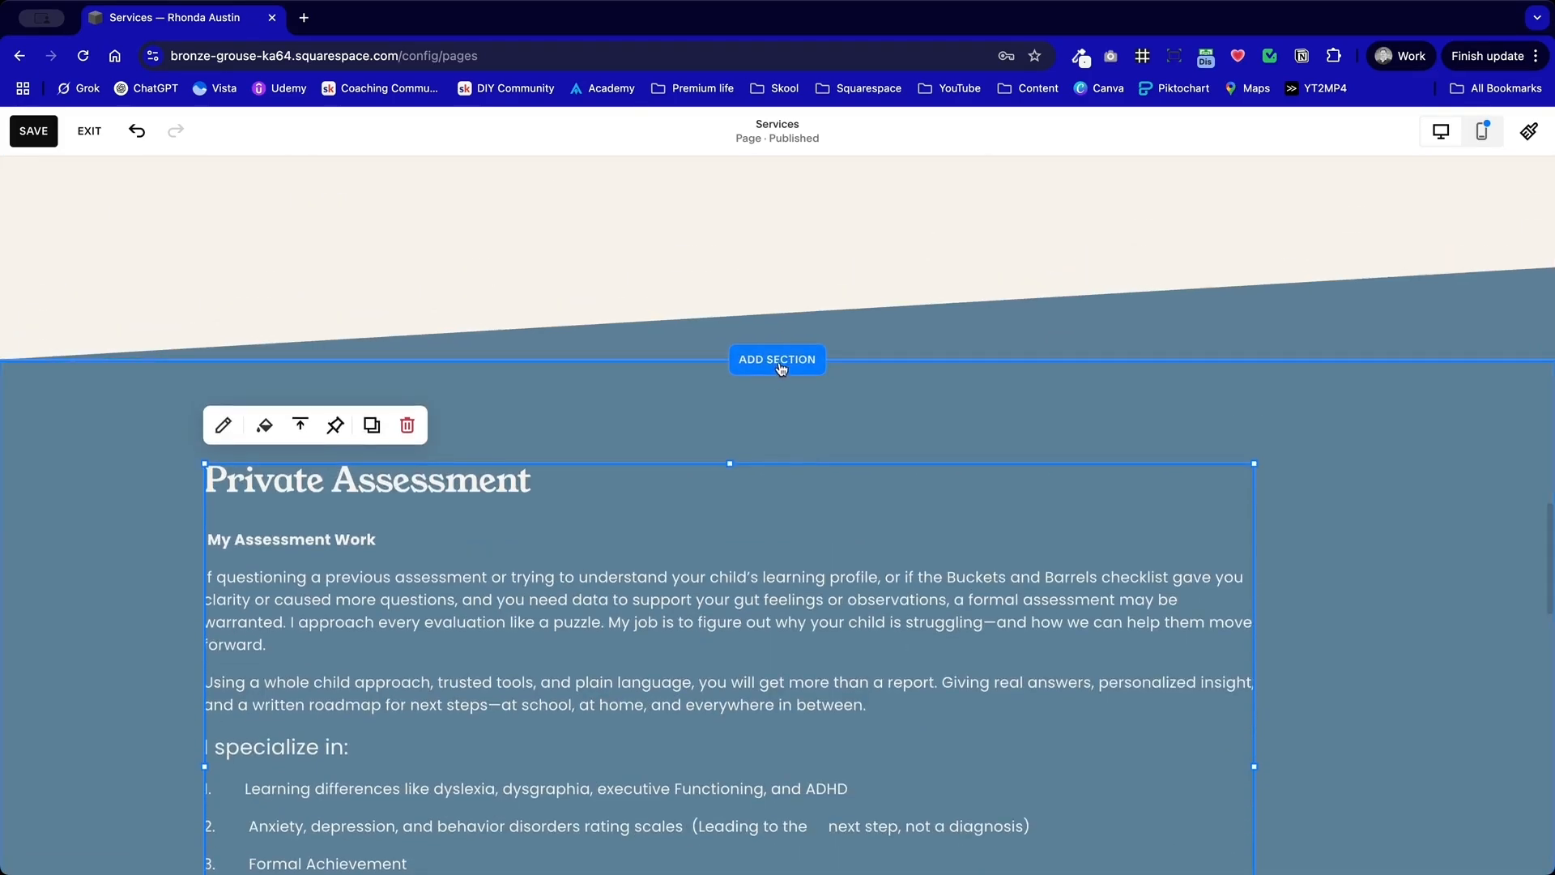
pyautogui.click(777, 359)
pyautogui.click(283, 400)
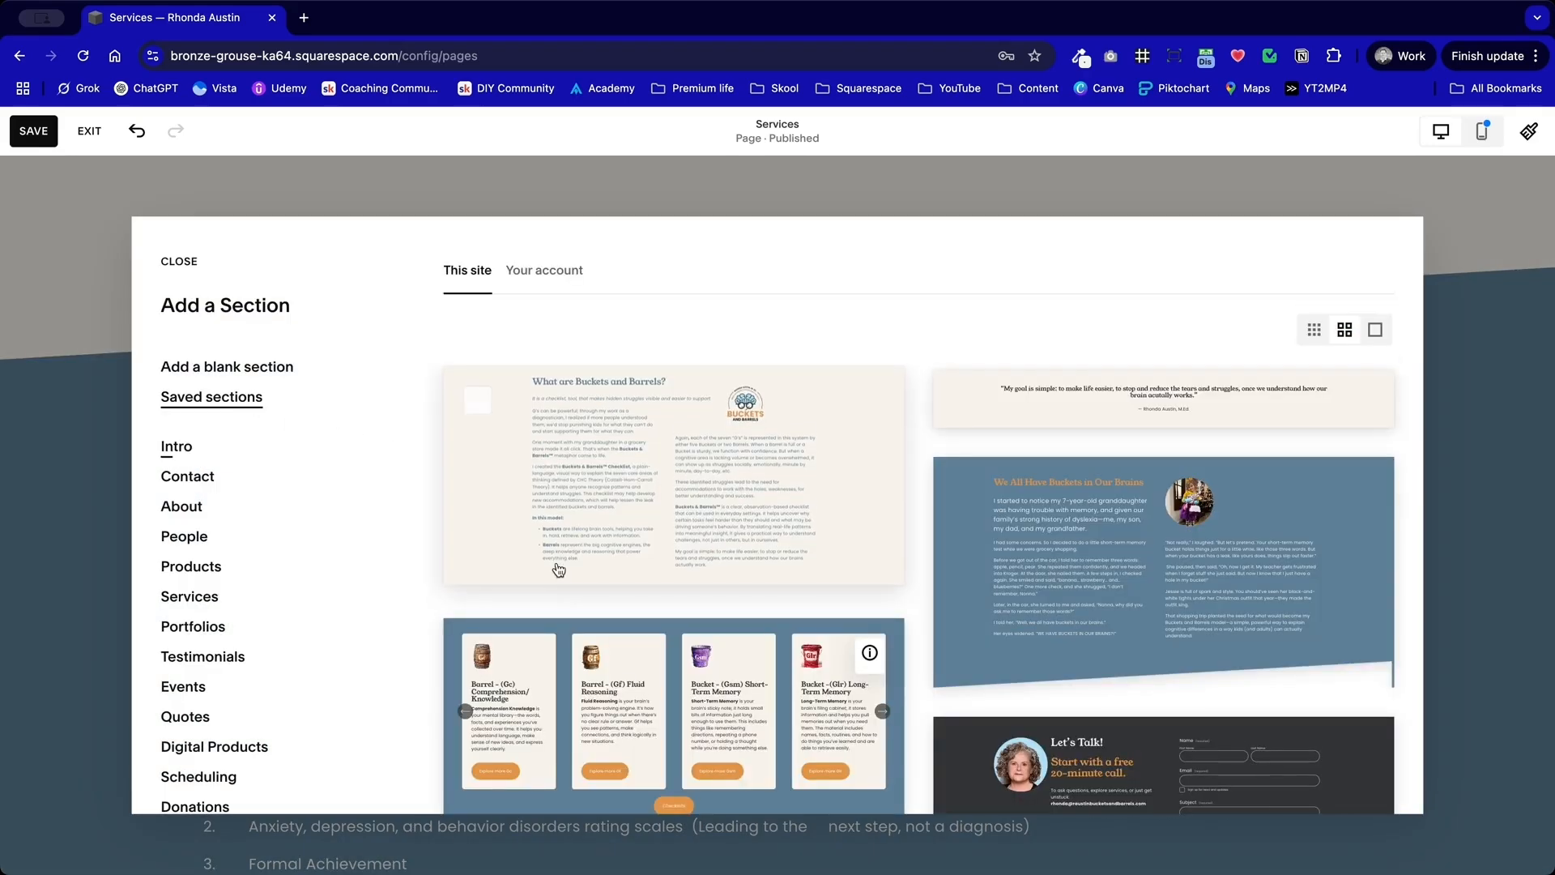
pyautogui.scroll(-3, 558, 570)
pyautogui.scroll(-10, 558, 569)
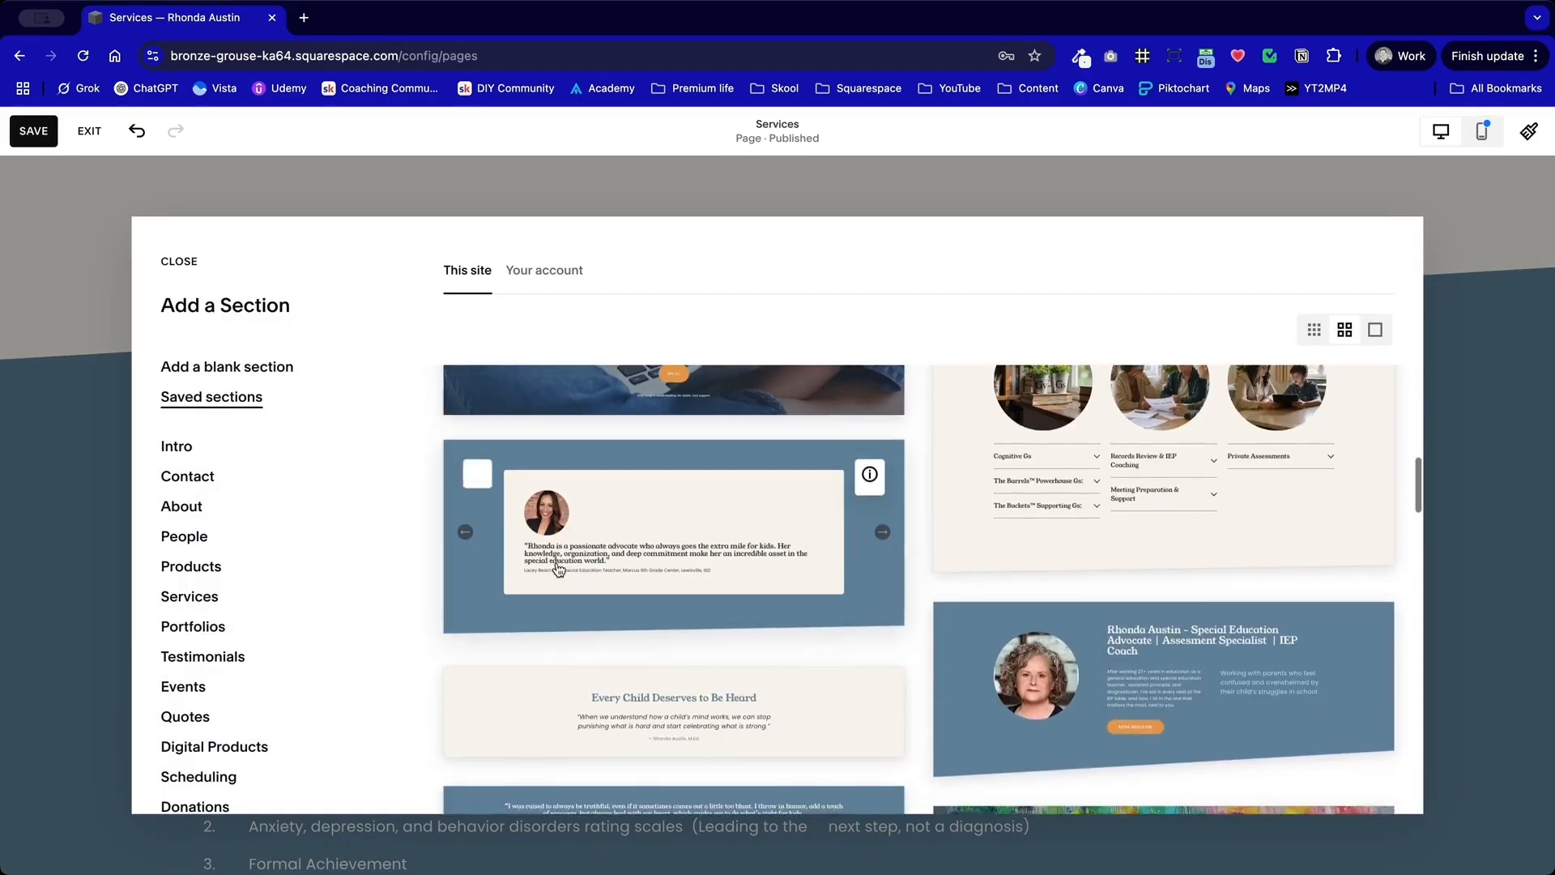
pyautogui.scroll(-2, 558, 569)
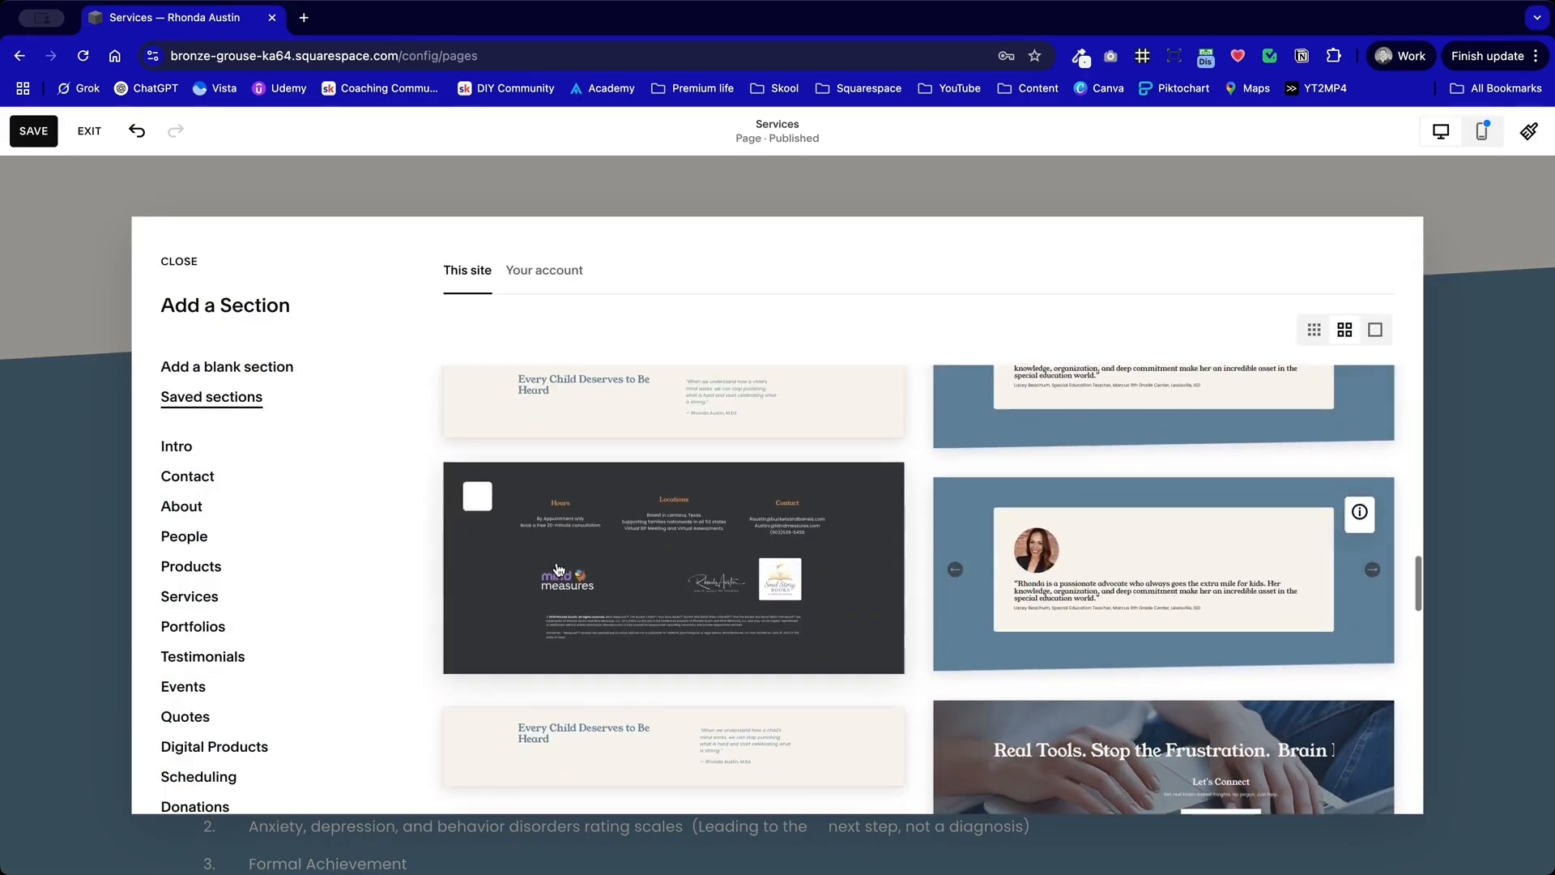
pyautogui.click(42, 533)
# Step: Insert the saved testimonial carousel section between the three-column services section and the Private Assessment section
pyautogui.scroll(-6, 423, 510)
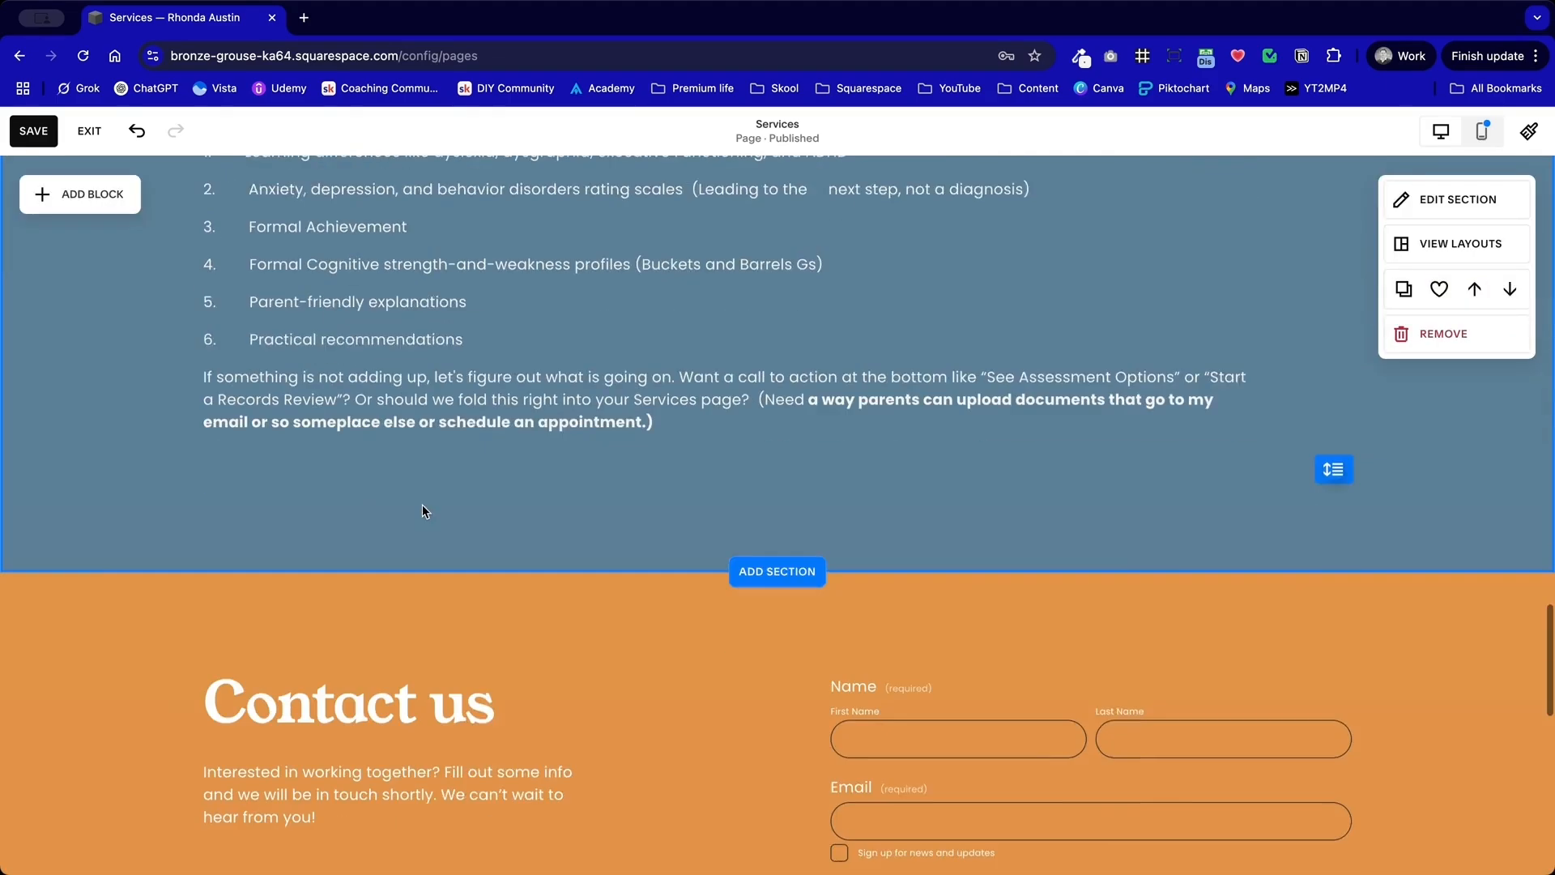
pyautogui.scroll(15, 794, 514)
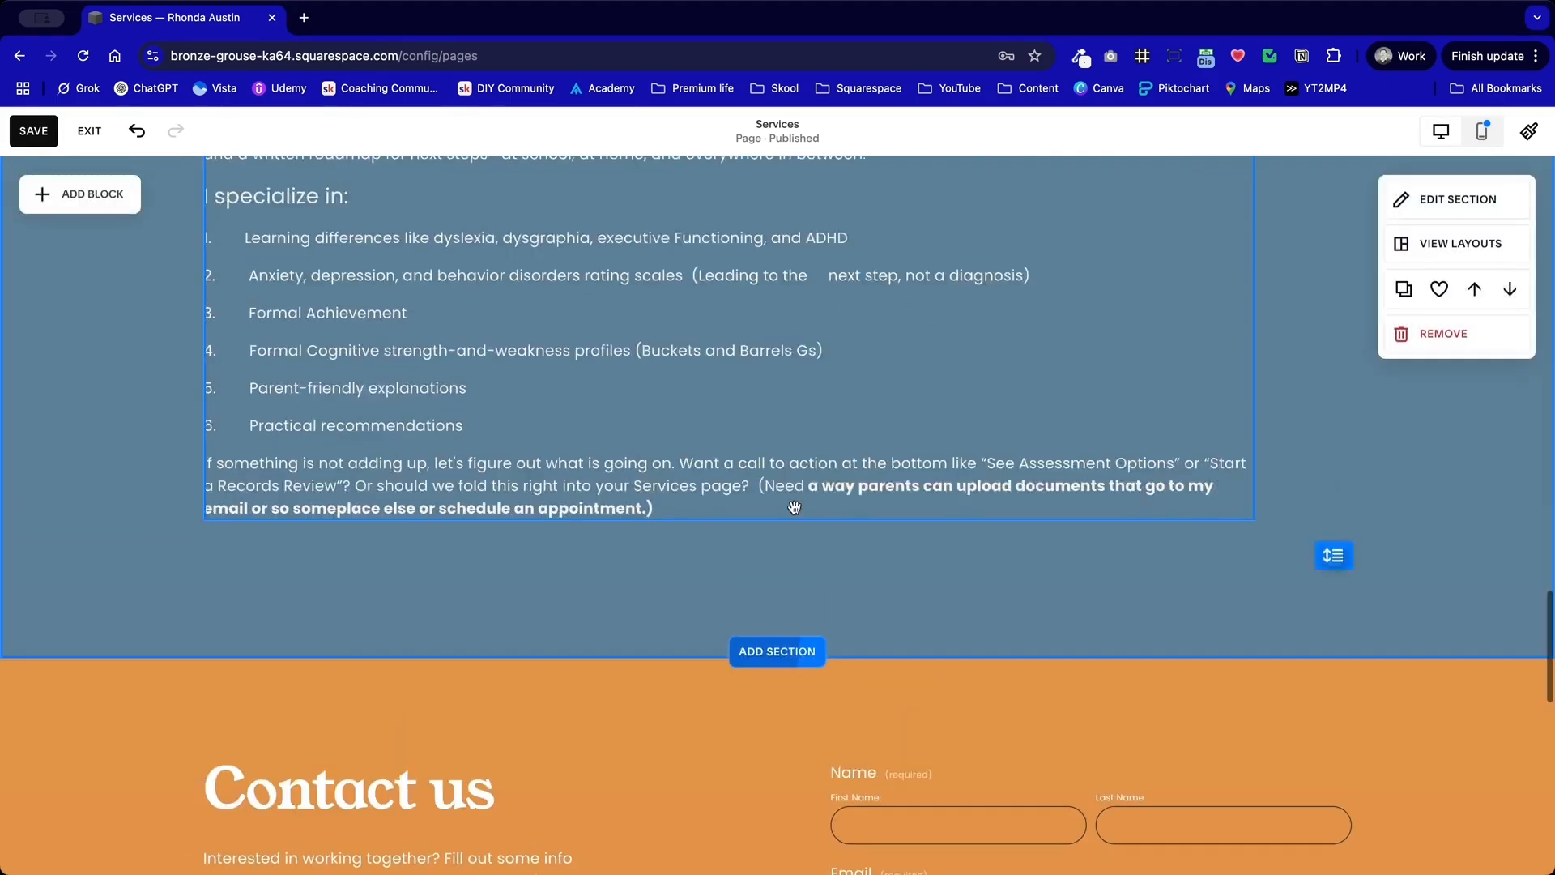
pyautogui.scroll(5, 794, 507)
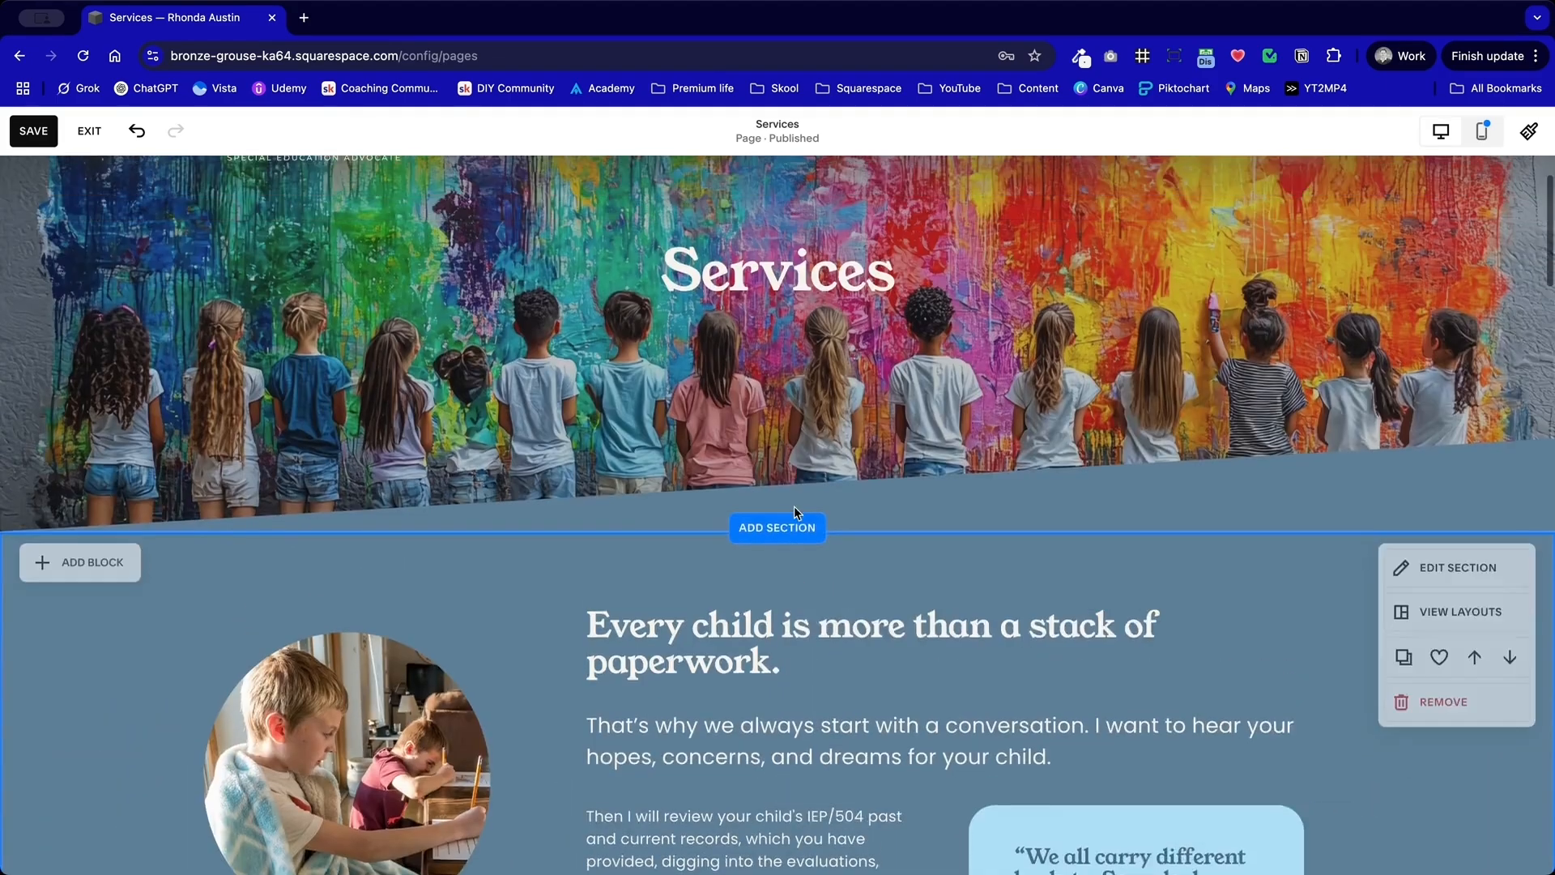
pyautogui.scroll(-15, 794, 506)
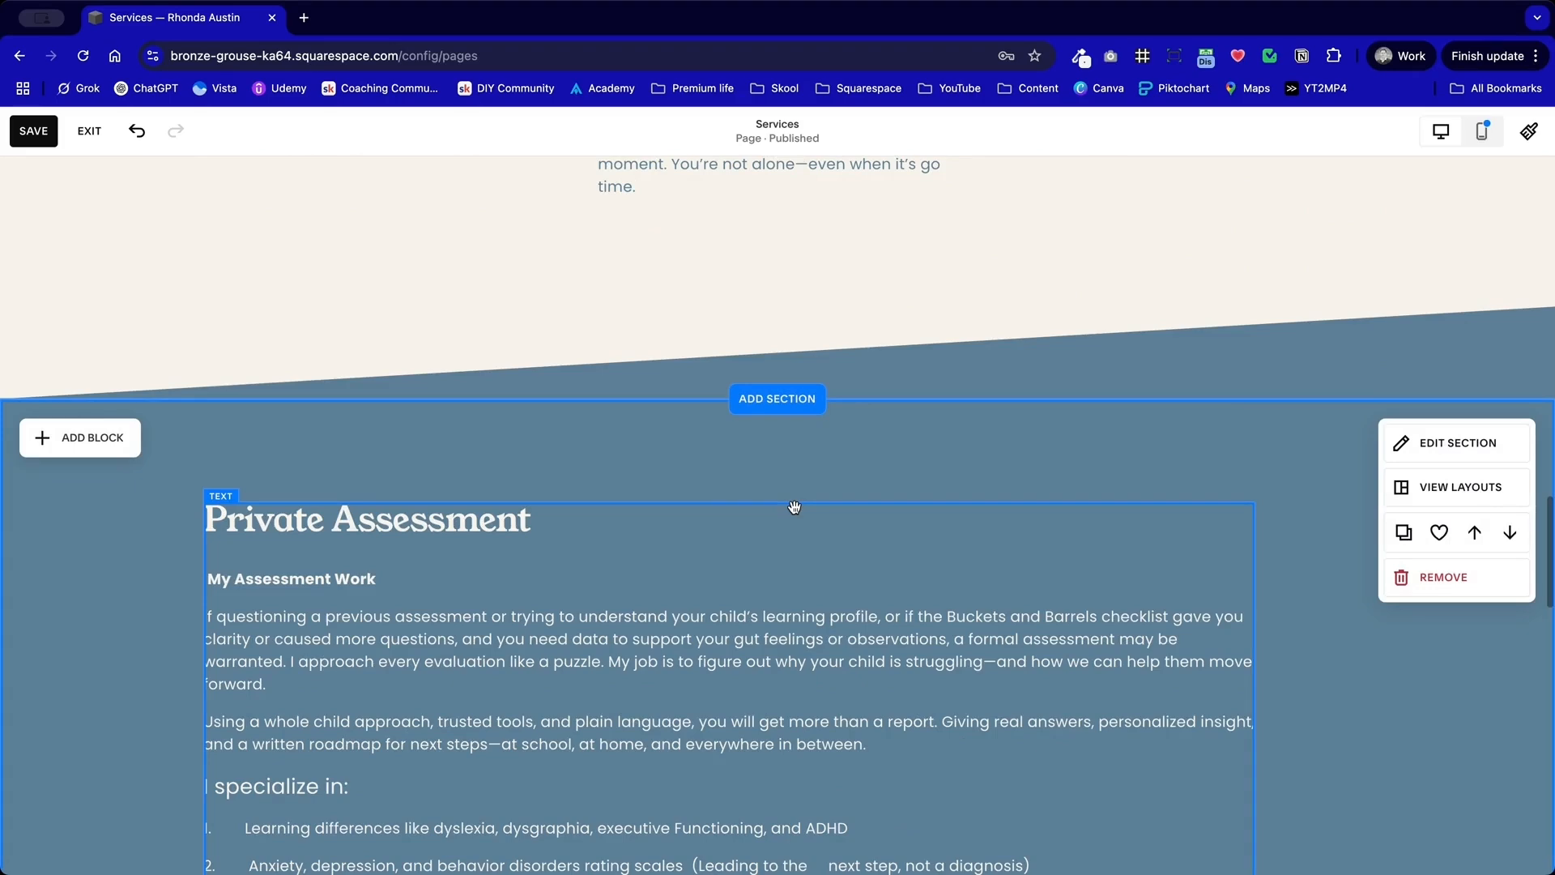
pyautogui.scroll(-1, 806, 398)
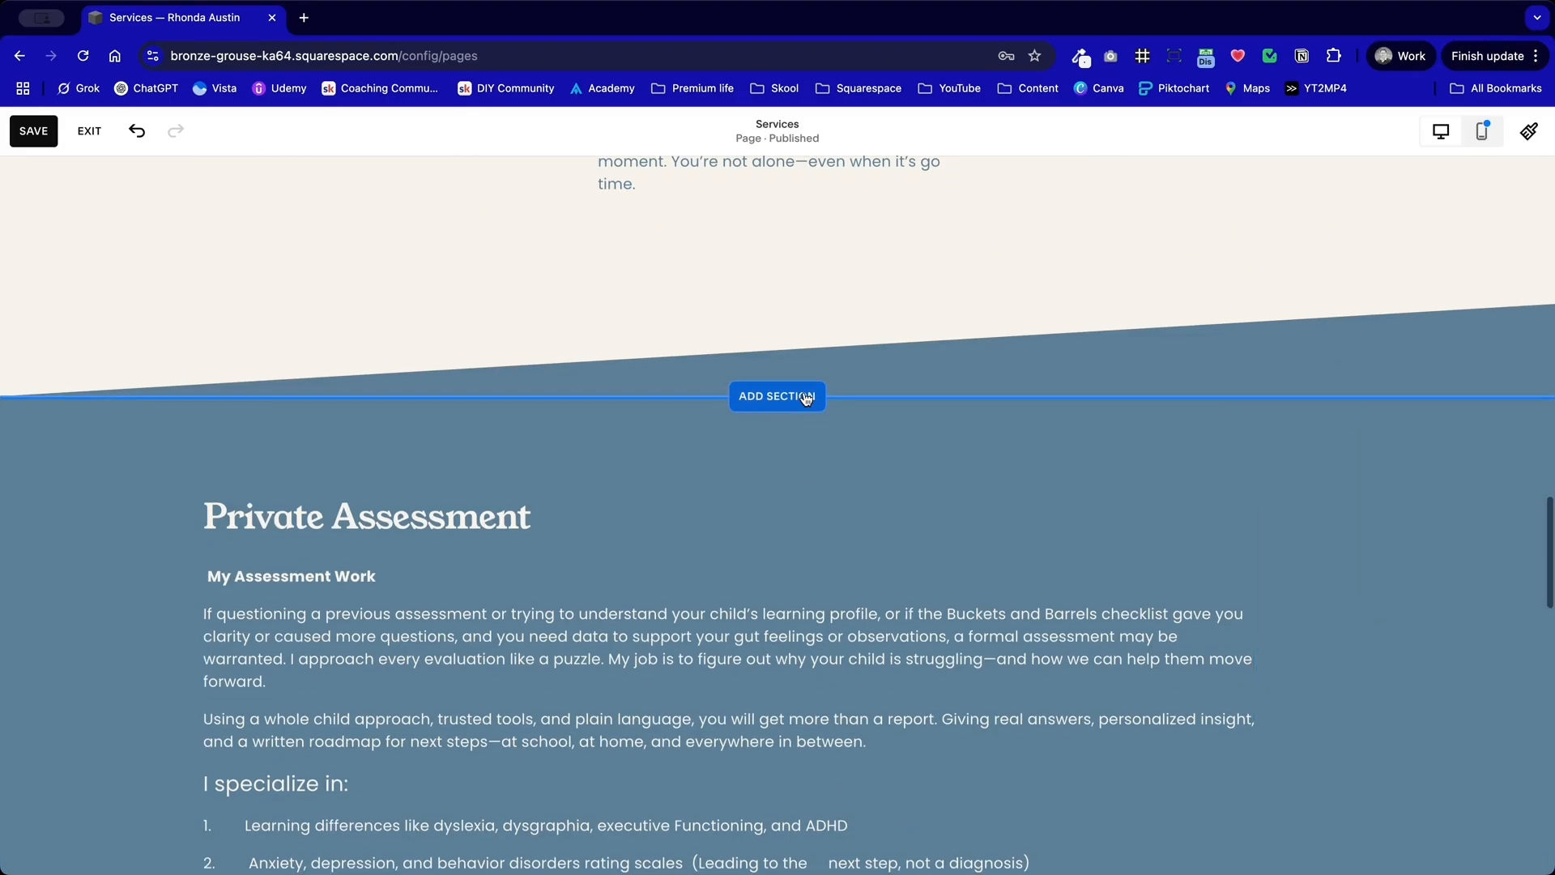
pyautogui.click(806, 398)
pyautogui.scroll(-5, 989, 583)
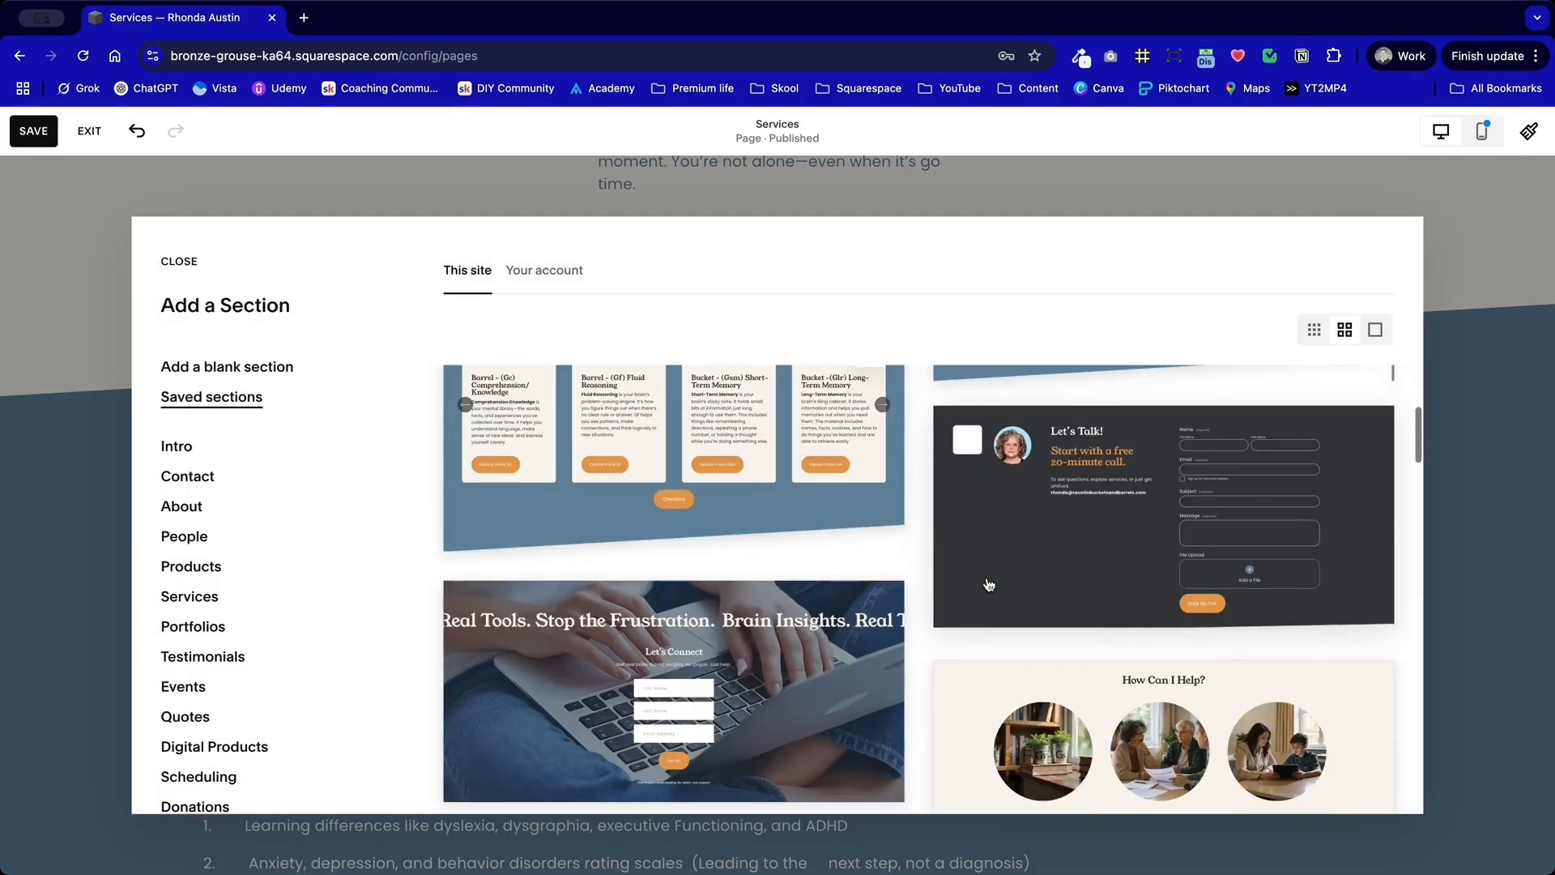
pyautogui.scroll(-3, 988, 583)
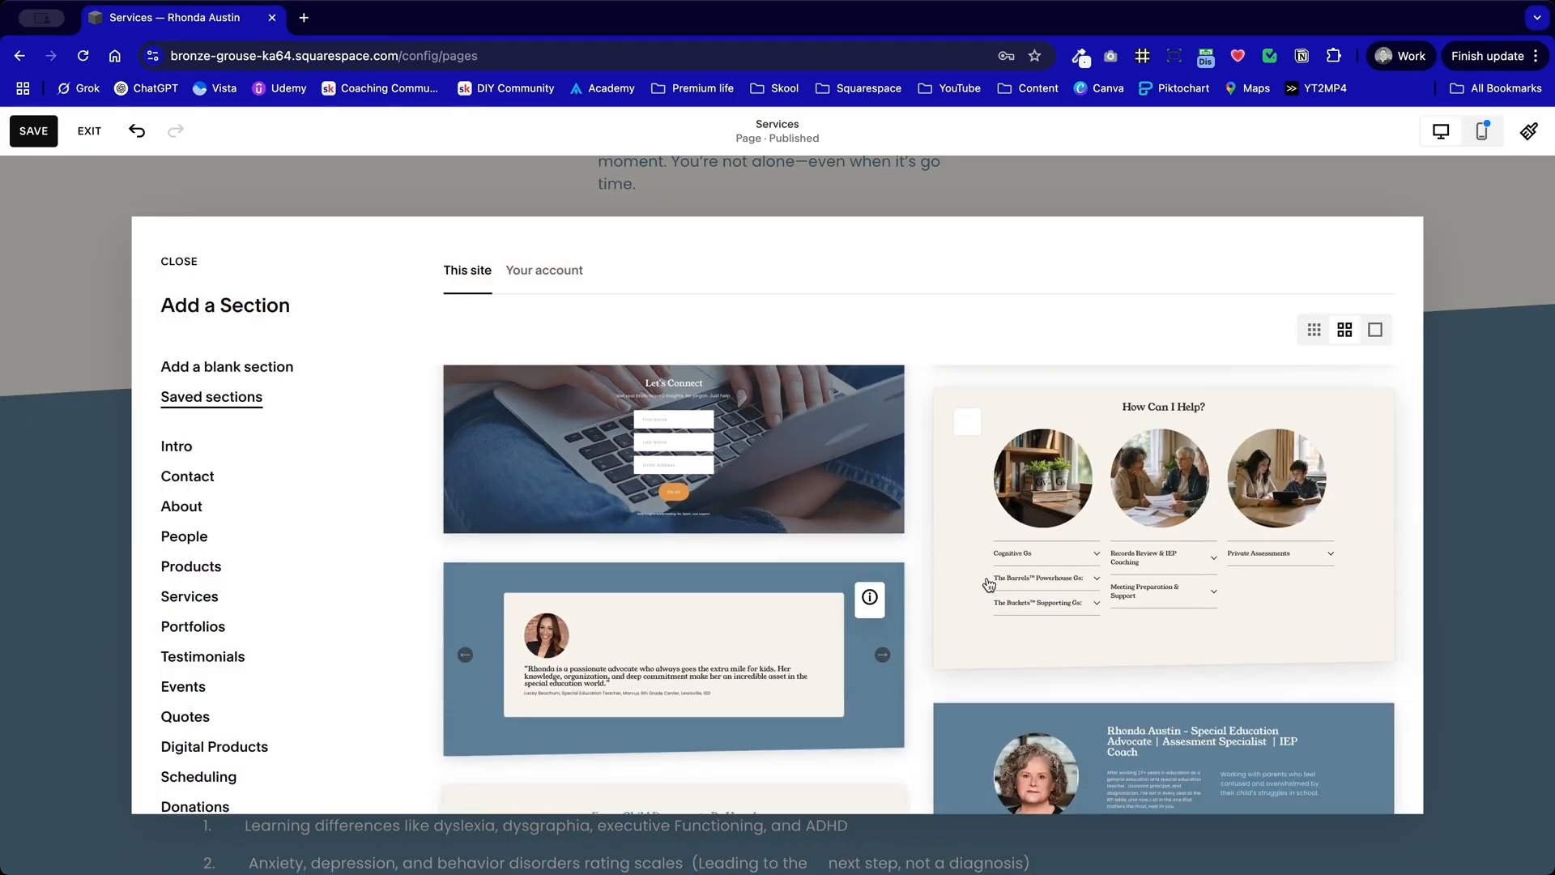
pyautogui.click(670, 642)
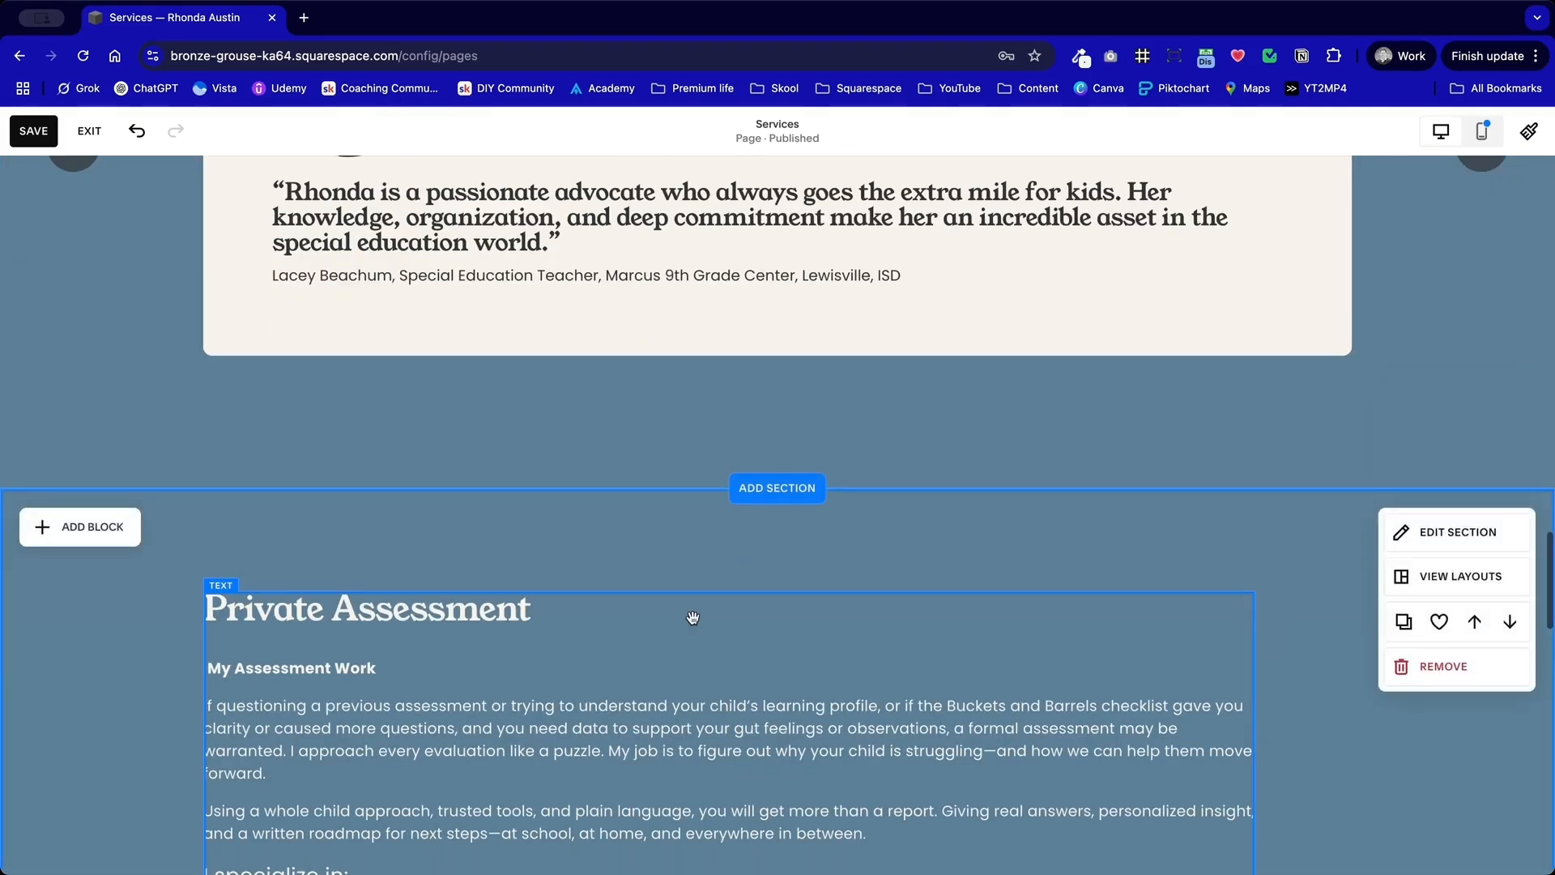
# Step: Check the divider and format settings of the testimonial carousel section
pyautogui.click(1499, 211)
pyautogui.click(1112, 571)
pyautogui.click(1468, 243)
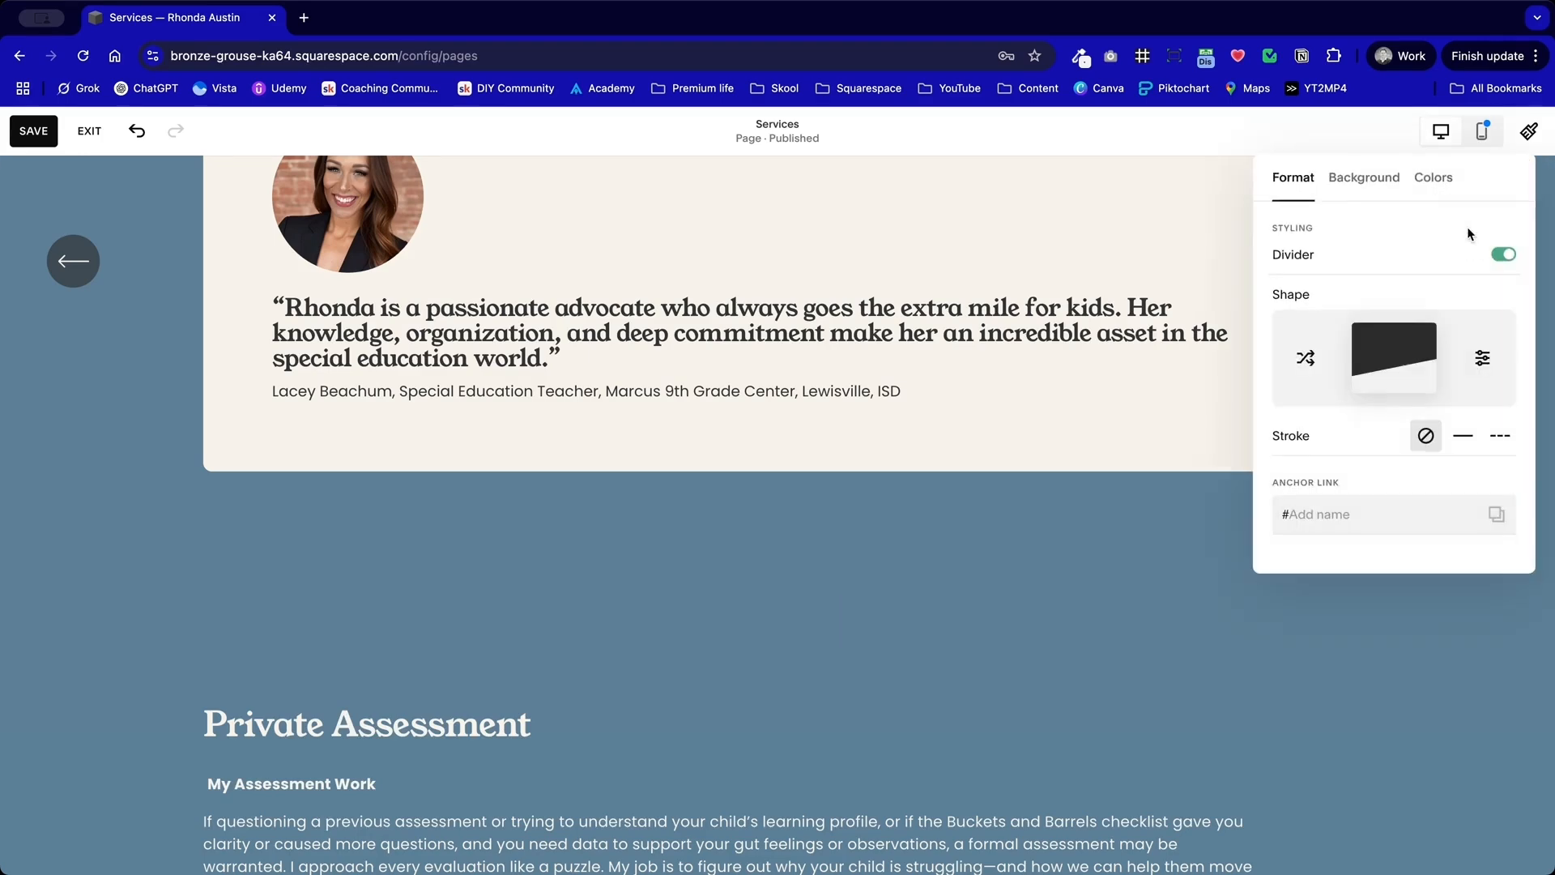
pyautogui.click(940, 591)
# Step: Apply the light cream color theme to the Private Assessment section
pyautogui.scroll(1, 781, 614)
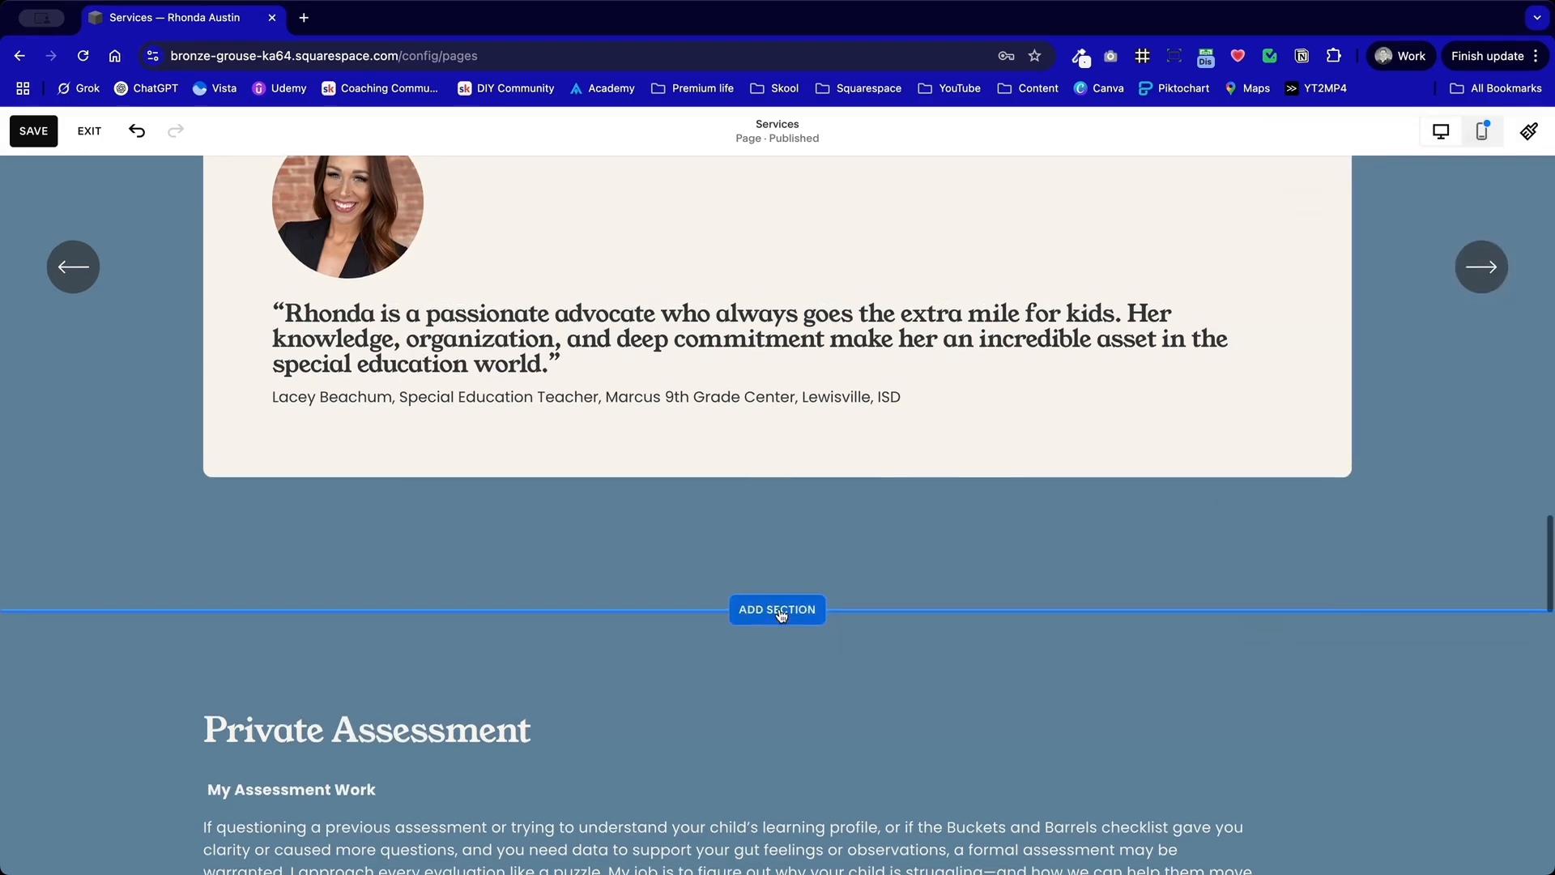
pyautogui.scroll(-5, 767, 729)
pyautogui.click(1457, 225)
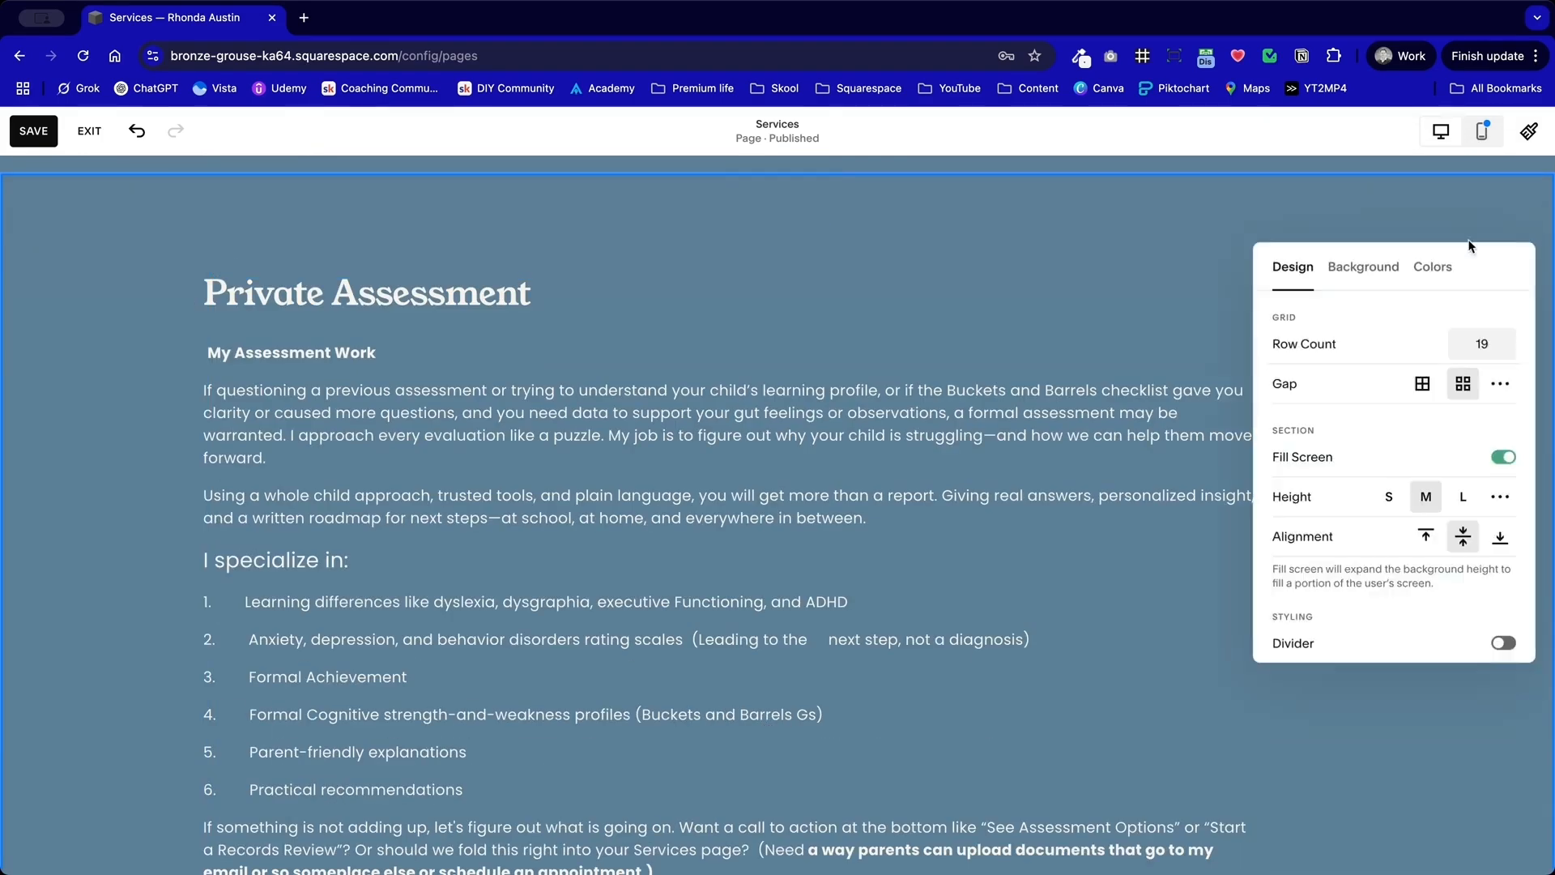
pyautogui.click(1434, 269)
pyautogui.click(1412, 371)
pyautogui.click(171, 520)
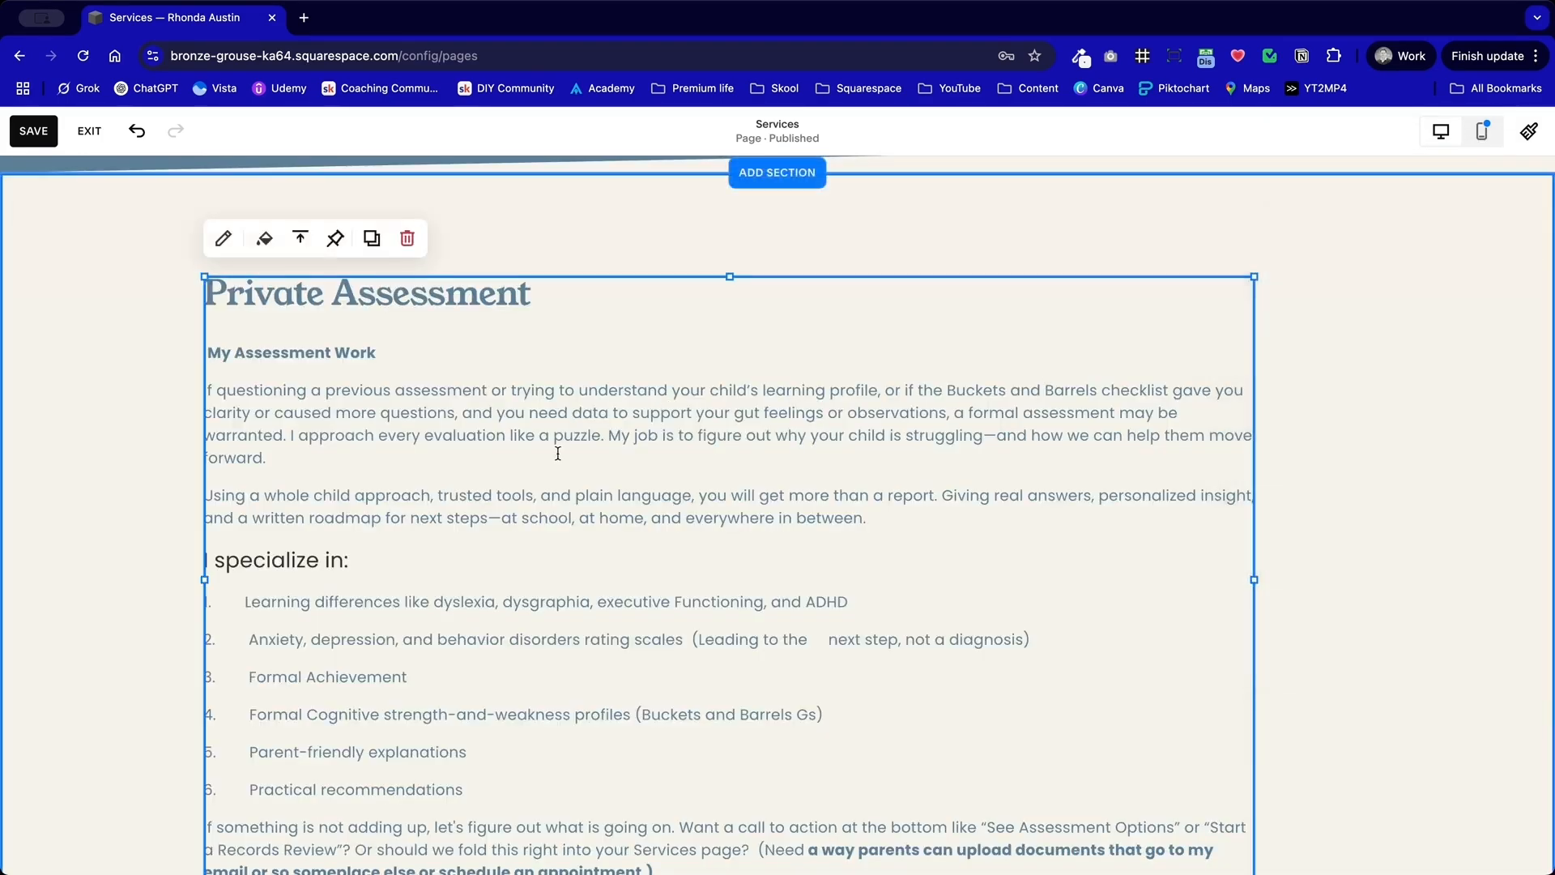
# Step: Narrow the Private Assessment text block to the left half of the section, aligned with the content's left edge
pyautogui.scroll(-2, 157, 516)
pyautogui.click(361, 378)
pyautogui.moveTo(361, 379); pyautogui.dragTo(418, 388)
pyautogui.scroll(3, 413, 385)
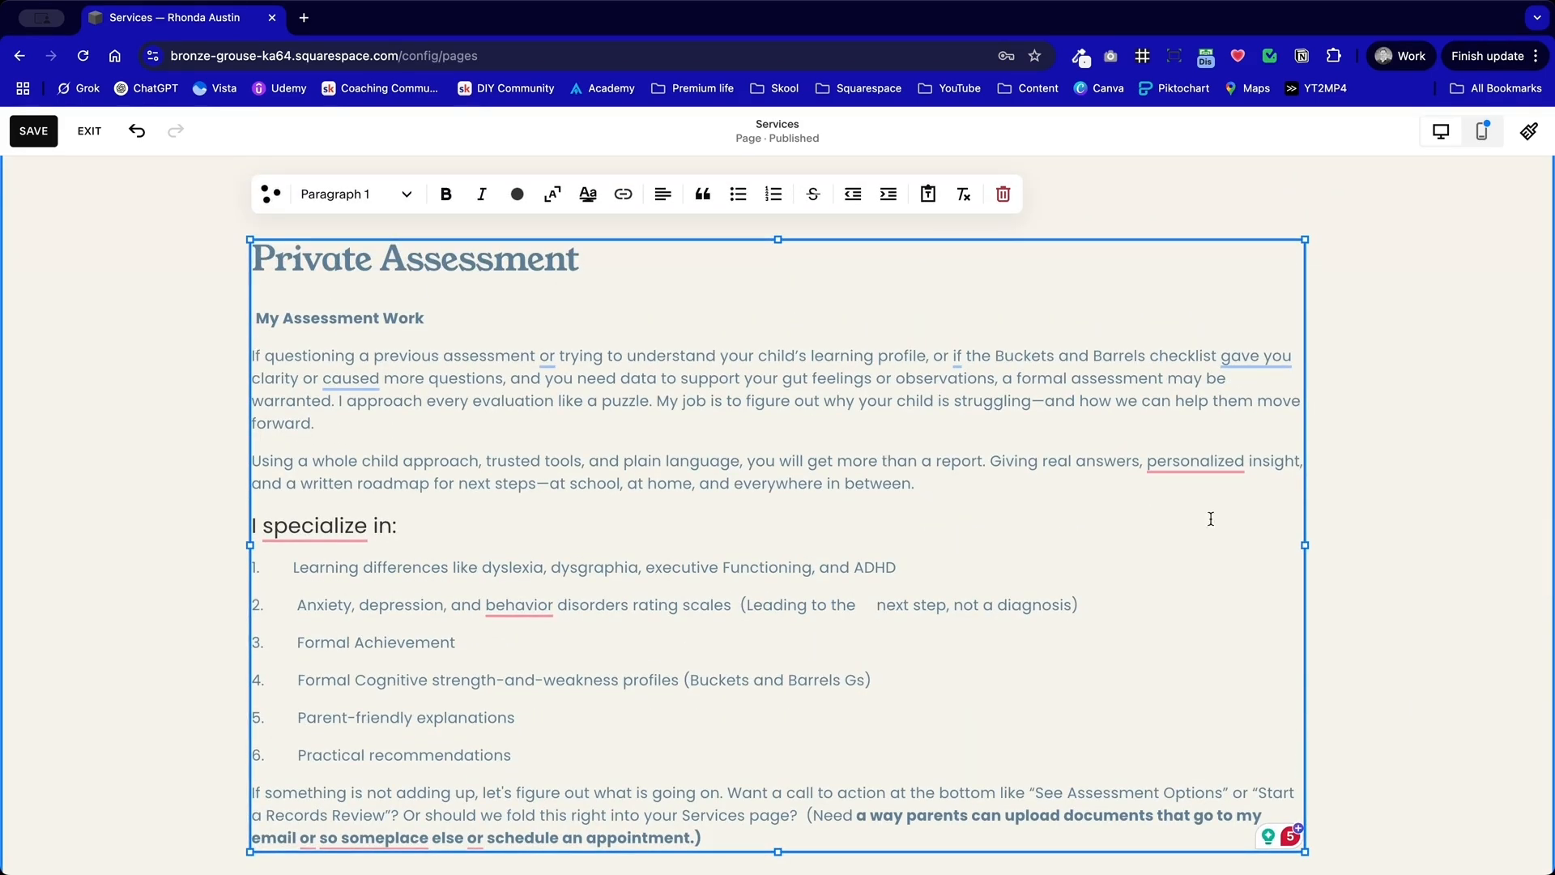
pyautogui.moveTo(1298, 537); pyautogui.dragTo(793, 549)
pyautogui.click(847, 546)
pyautogui.moveTo(663, 544); pyautogui.dragTo(590, 539)
pyautogui.click(914, 522)
pyautogui.scroll(-2, 907, 539)
pyautogui.scroll(2, 621, 527)
# Step: Duplicate the Private Assessment text block and place the copy beside the original as a right-hand column
pyautogui.click(621, 528)
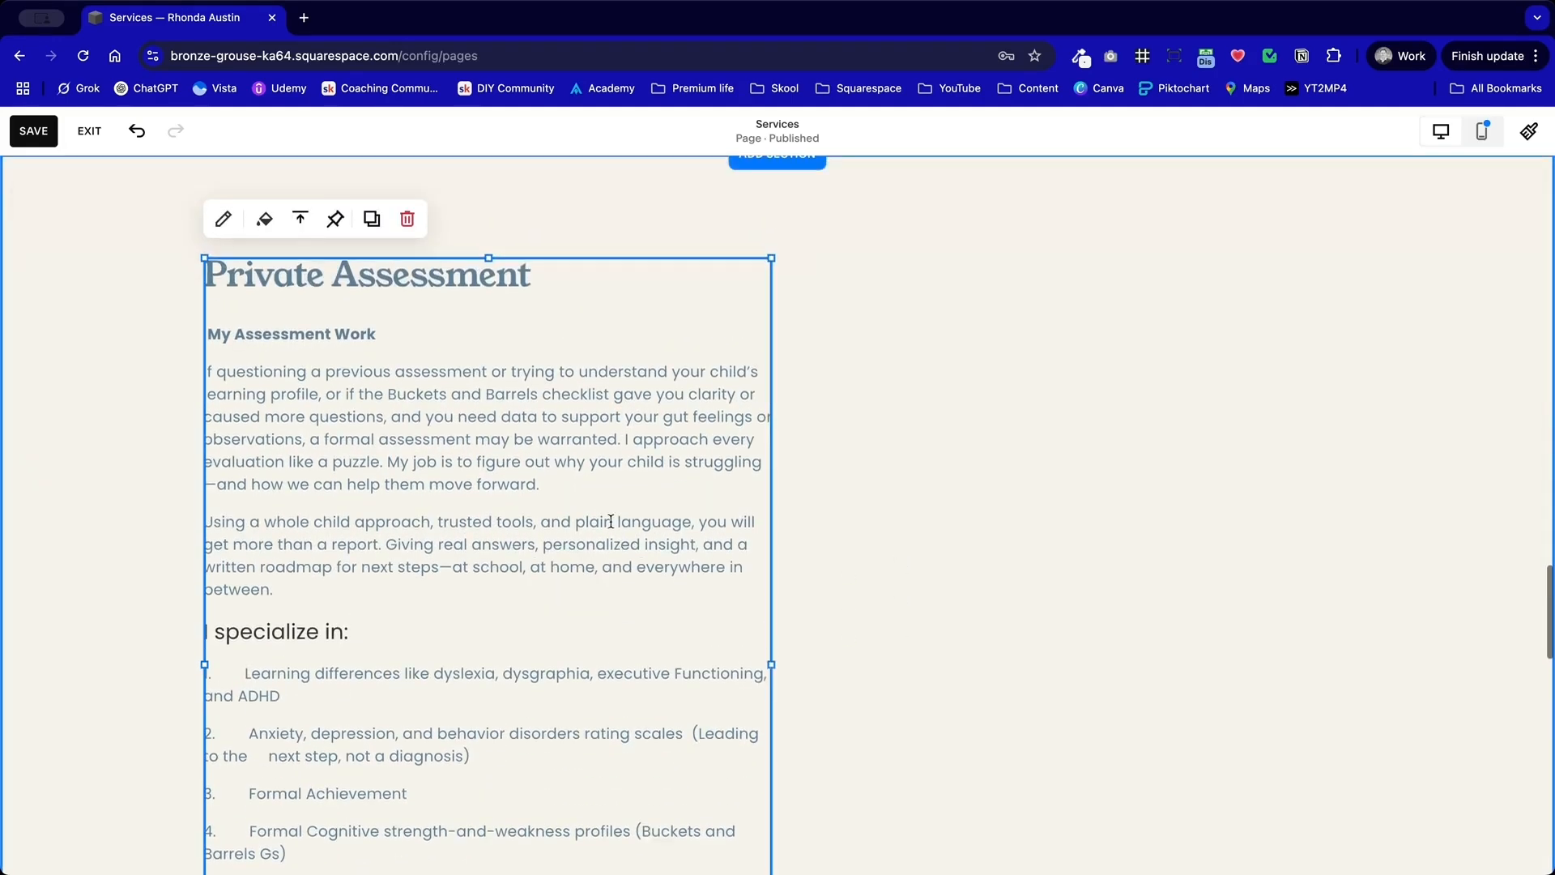
pyautogui.click(372, 219)
pyautogui.moveTo(445, 469); pyautogui.dragTo(980, 444)
# Step: Delete "I specialize in:" and everything after it from the left Private Assessment text block
pyautogui.click(504, 416)
pyautogui.scroll(-2, 503, 494)
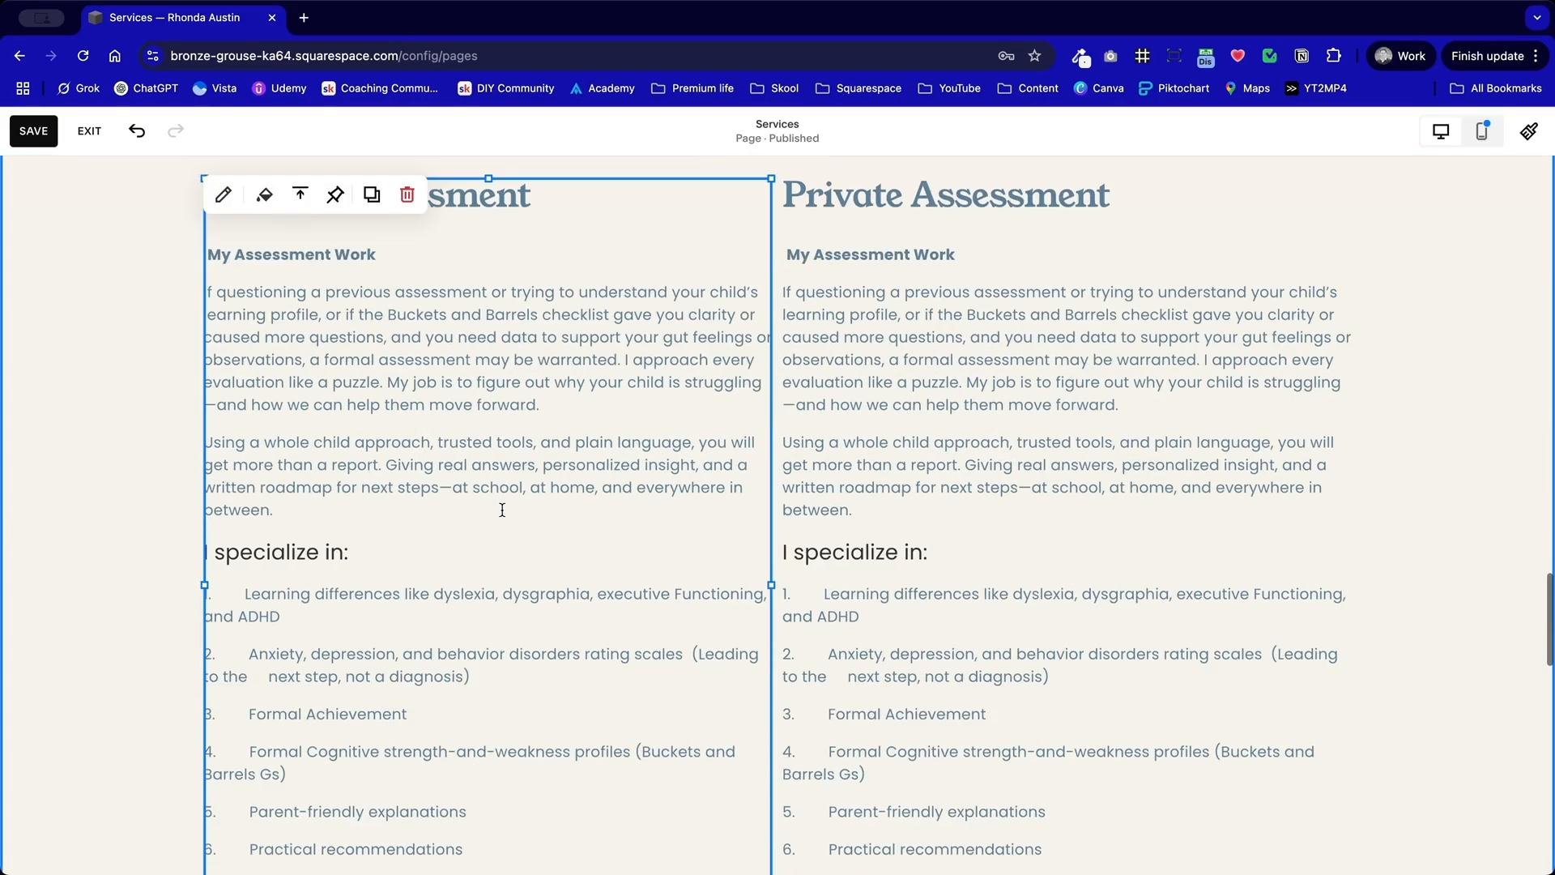
pyautogui.click(502, 509)
pyautogui.scroll(-5, 503, 510)
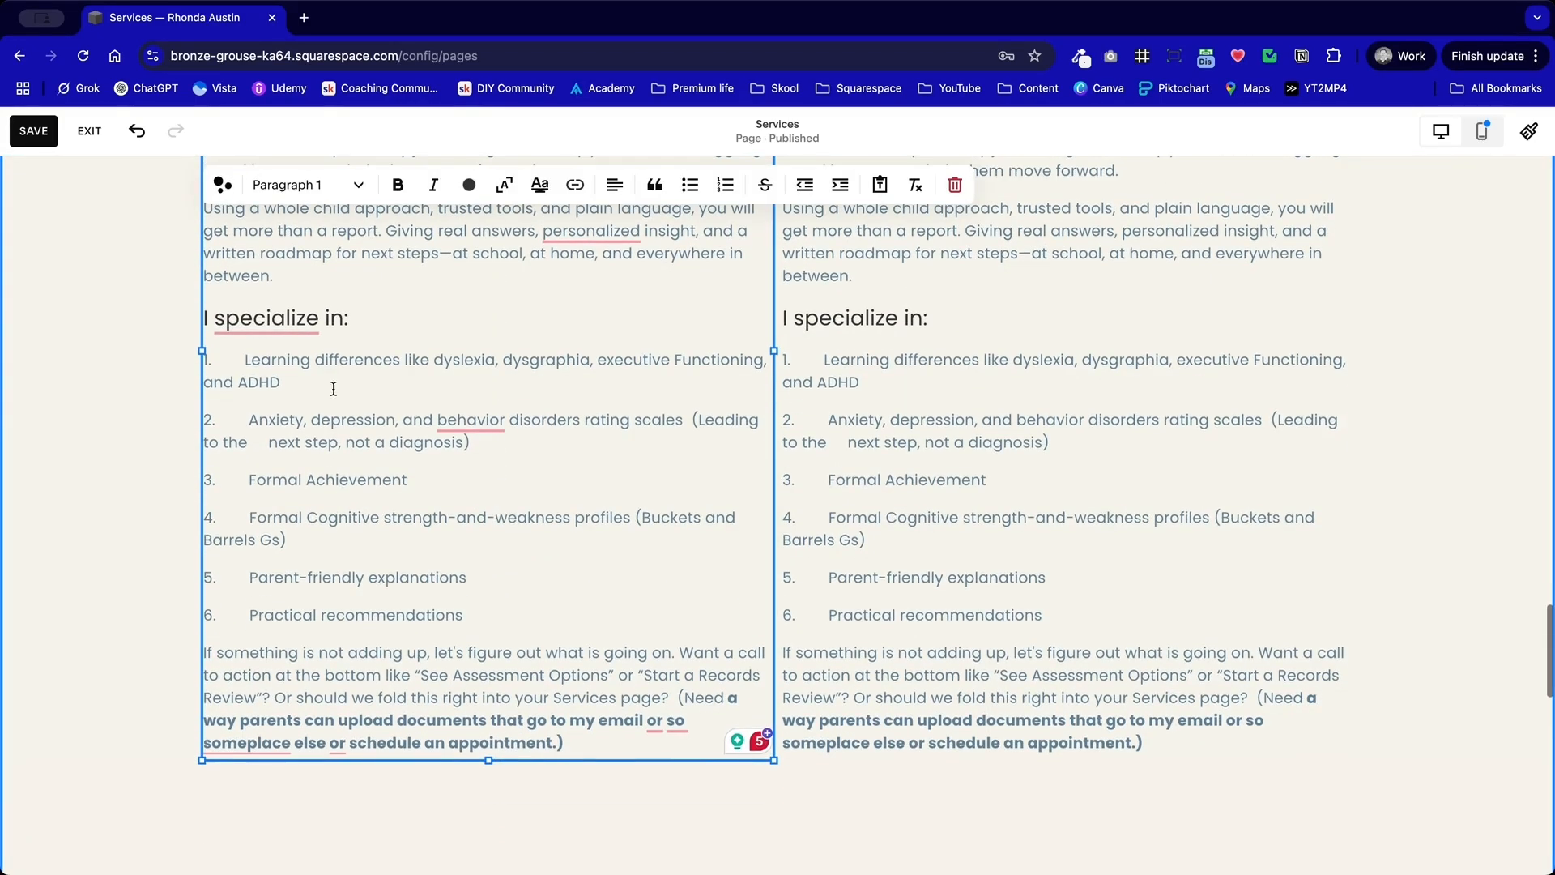
pyautogui.click(219, 320)
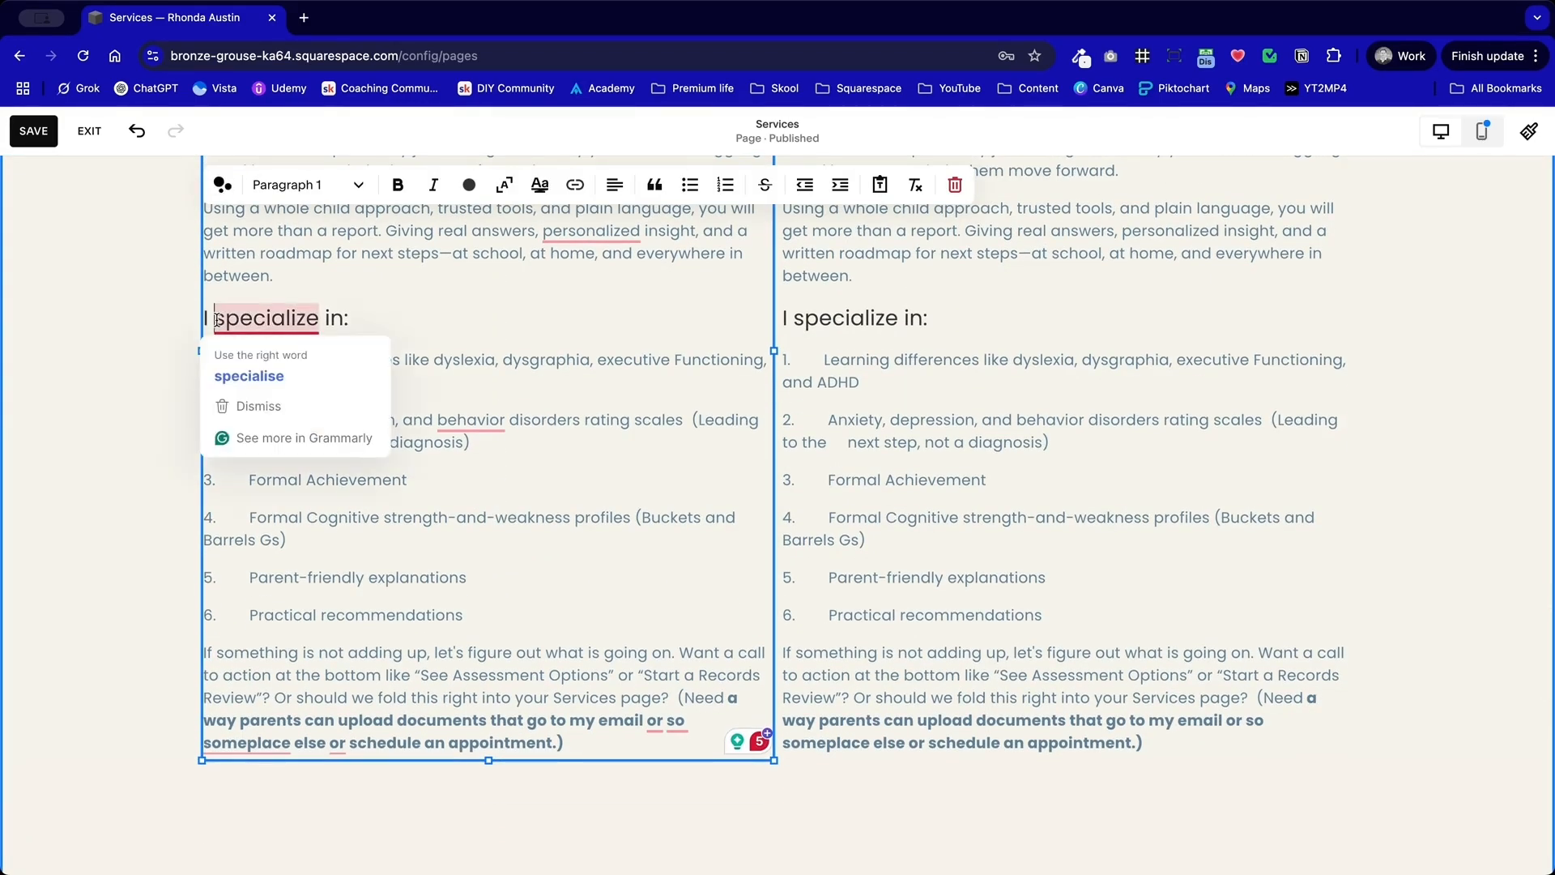
pyautogui.hotkey('shift', 'Down')
pyautogui.hotkey('shift', 'Down')
pyautogui.hotkey('shift', 'Down')
pyautogui.hotkey('shift', 'Down')
pyautogui.hotkey('shift', 'Down')
pyautogui.hotkey('shift', 'Down')
pyautogui.hotkey('shift', 'Down')
pyautogui.hotkey('shift', 'Down')
pyautogui.hotkey('shift', 'Down')
pyautogui.hotkey('shift', 'Down')
pyautogui.hotkey('shift', 'Down')
pyautogui.hotkey('shift', 'Down')
pyautogui.hotkey('shift', 'Down')
pyautogui.hotkey('shift', 'Down')
pyautogui.hotkey('shift', 'Down')
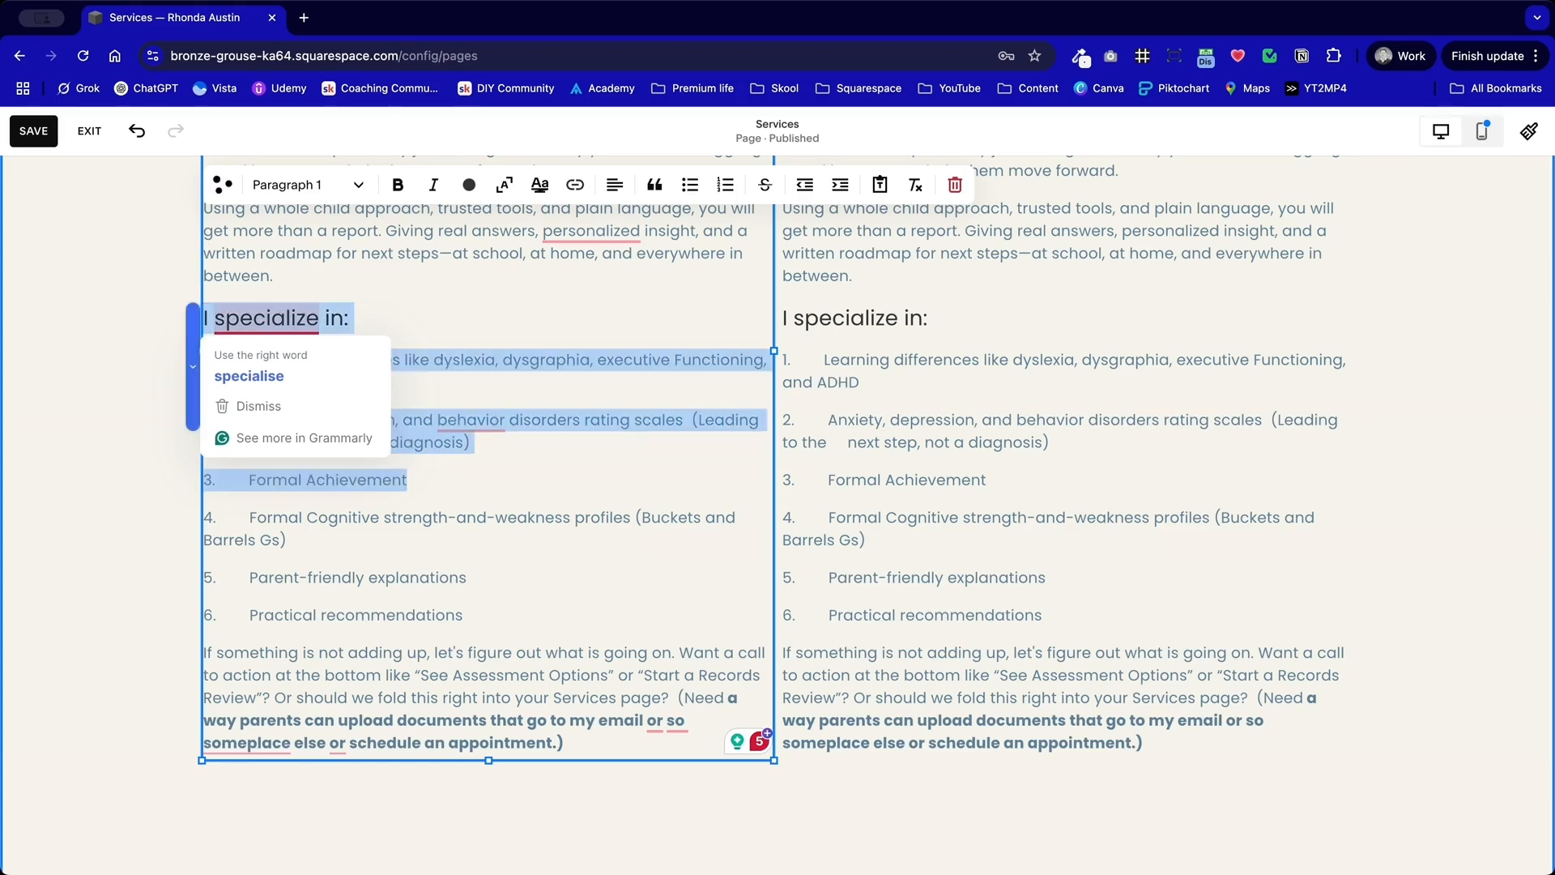
pyautogui.hotkey('shift', 'Down')
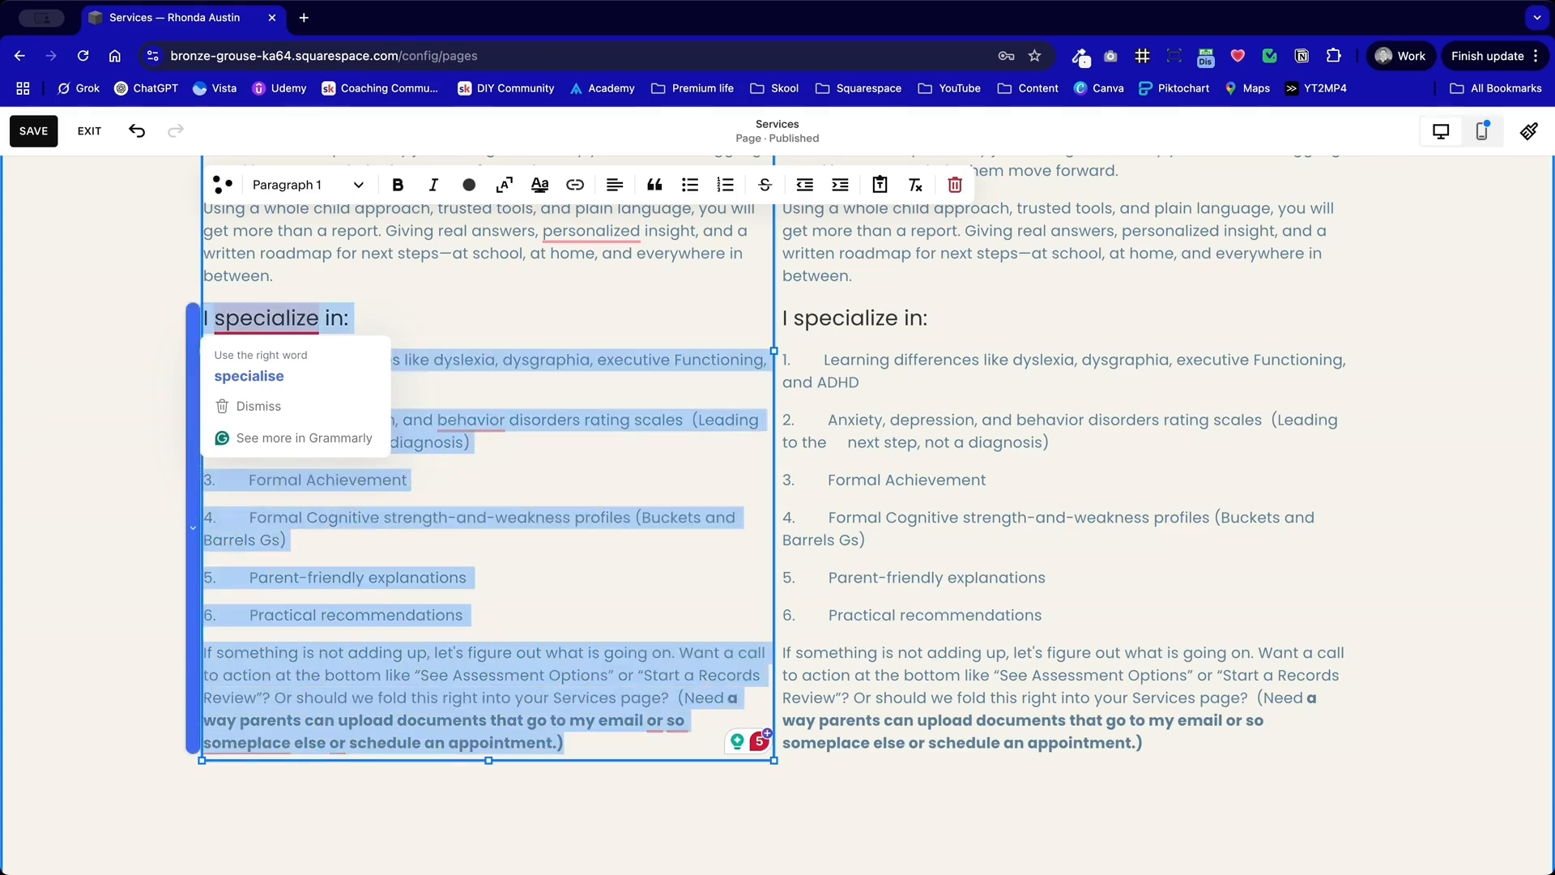
pyautogui.press('BackSpace')
# Step: Delete the heading and introductory paragraphs above "I specialize in:" from the right text block, leaving no blank line
pyautogui.scroll(4, 782, 357)
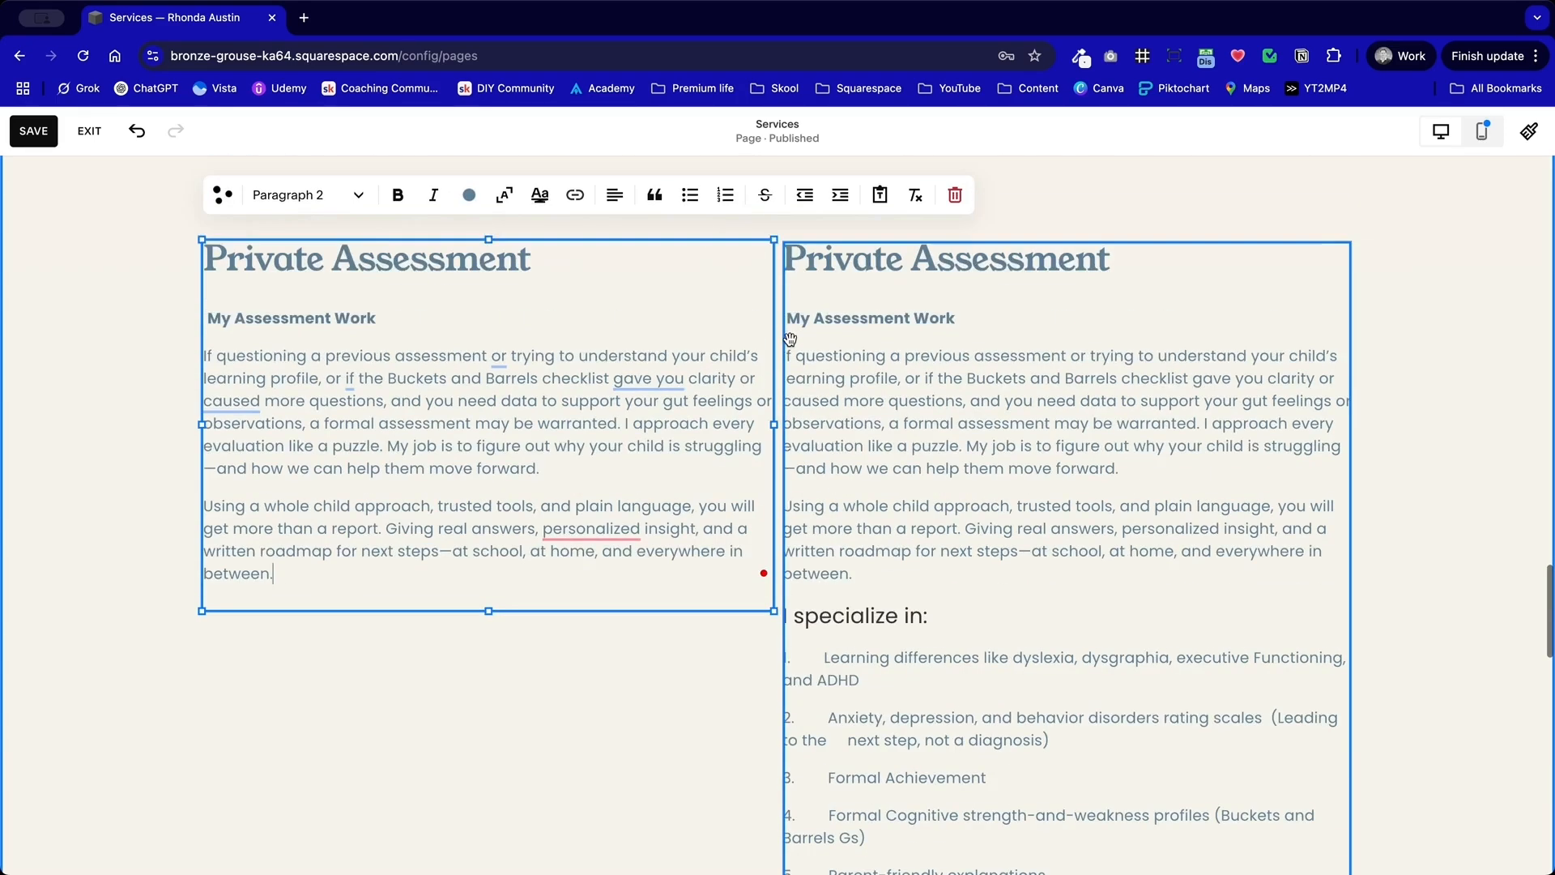
pyautogui.click(855, 573)
pyautogui.moveTo(855, 574); pyautogui.dragTo(789, 262)
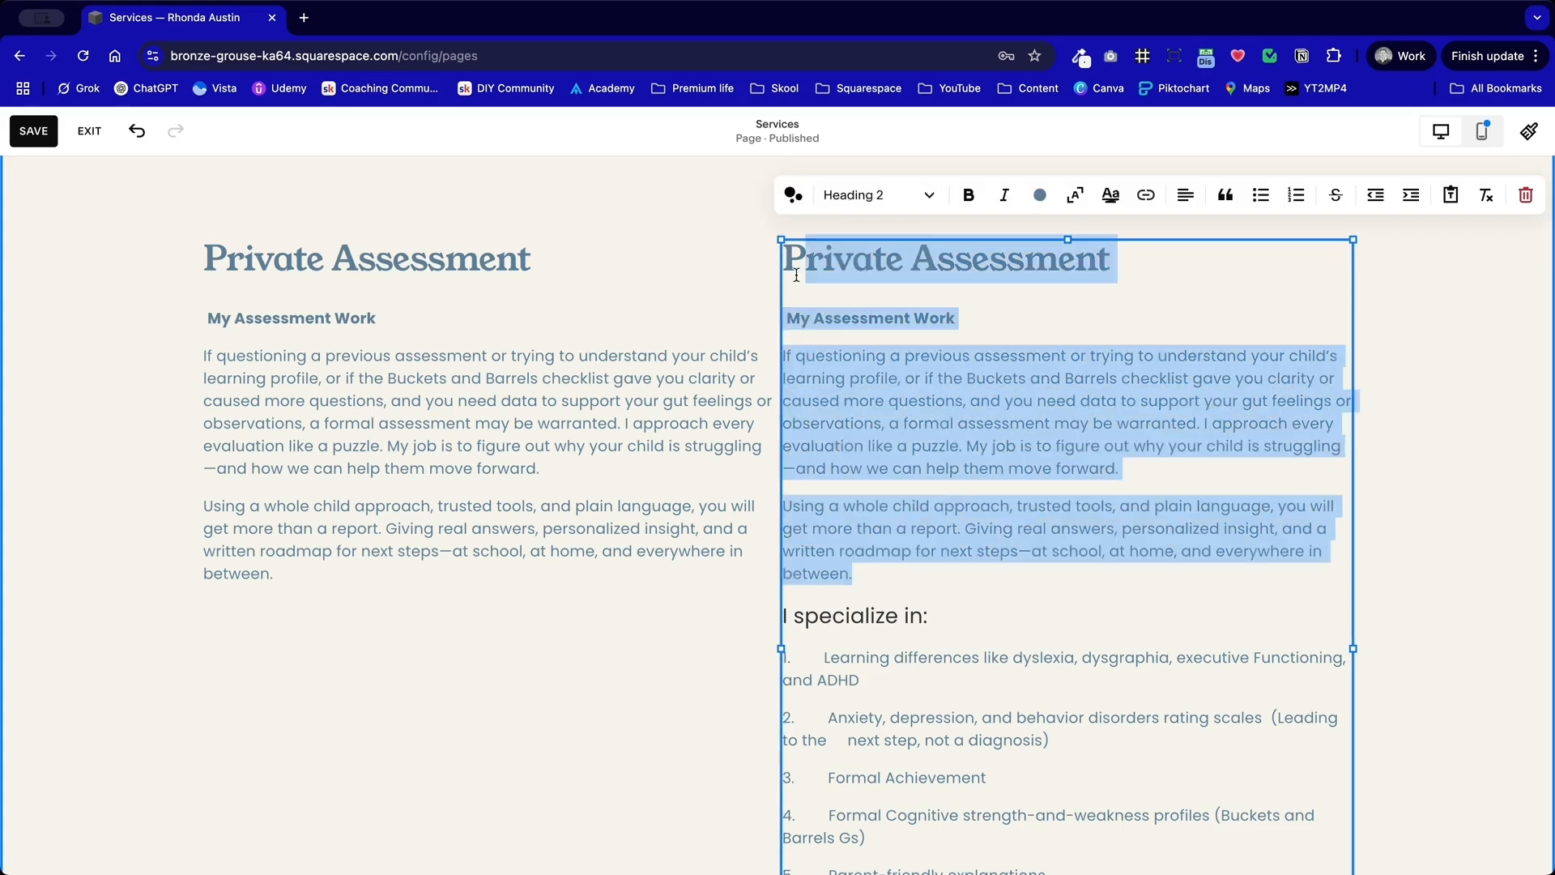
pyautogui.press('BackSpace')
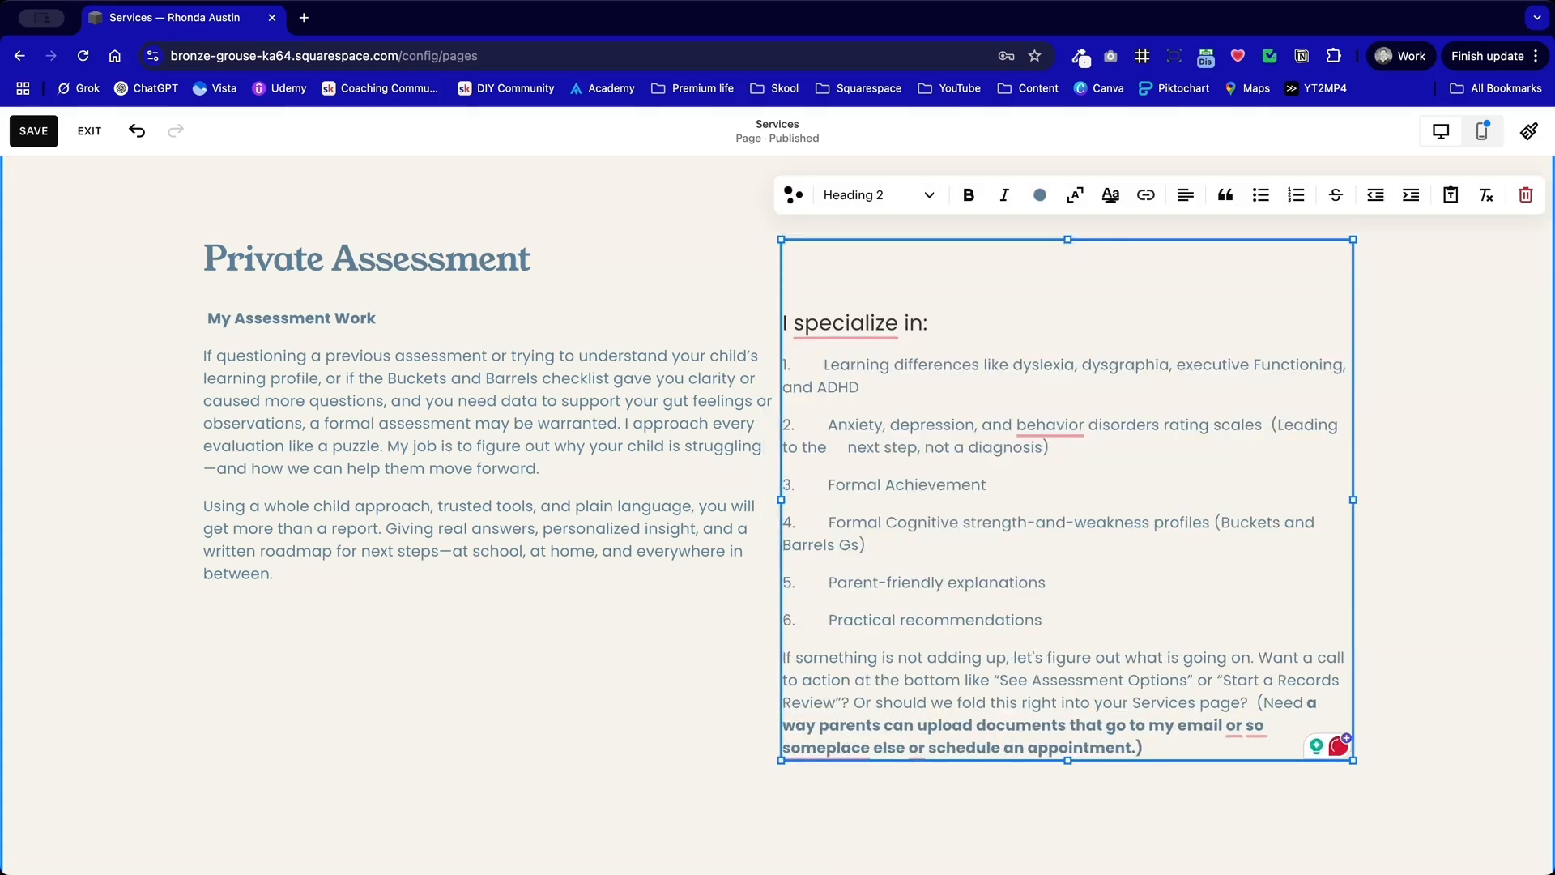
pyautogui.press('BackSpace')
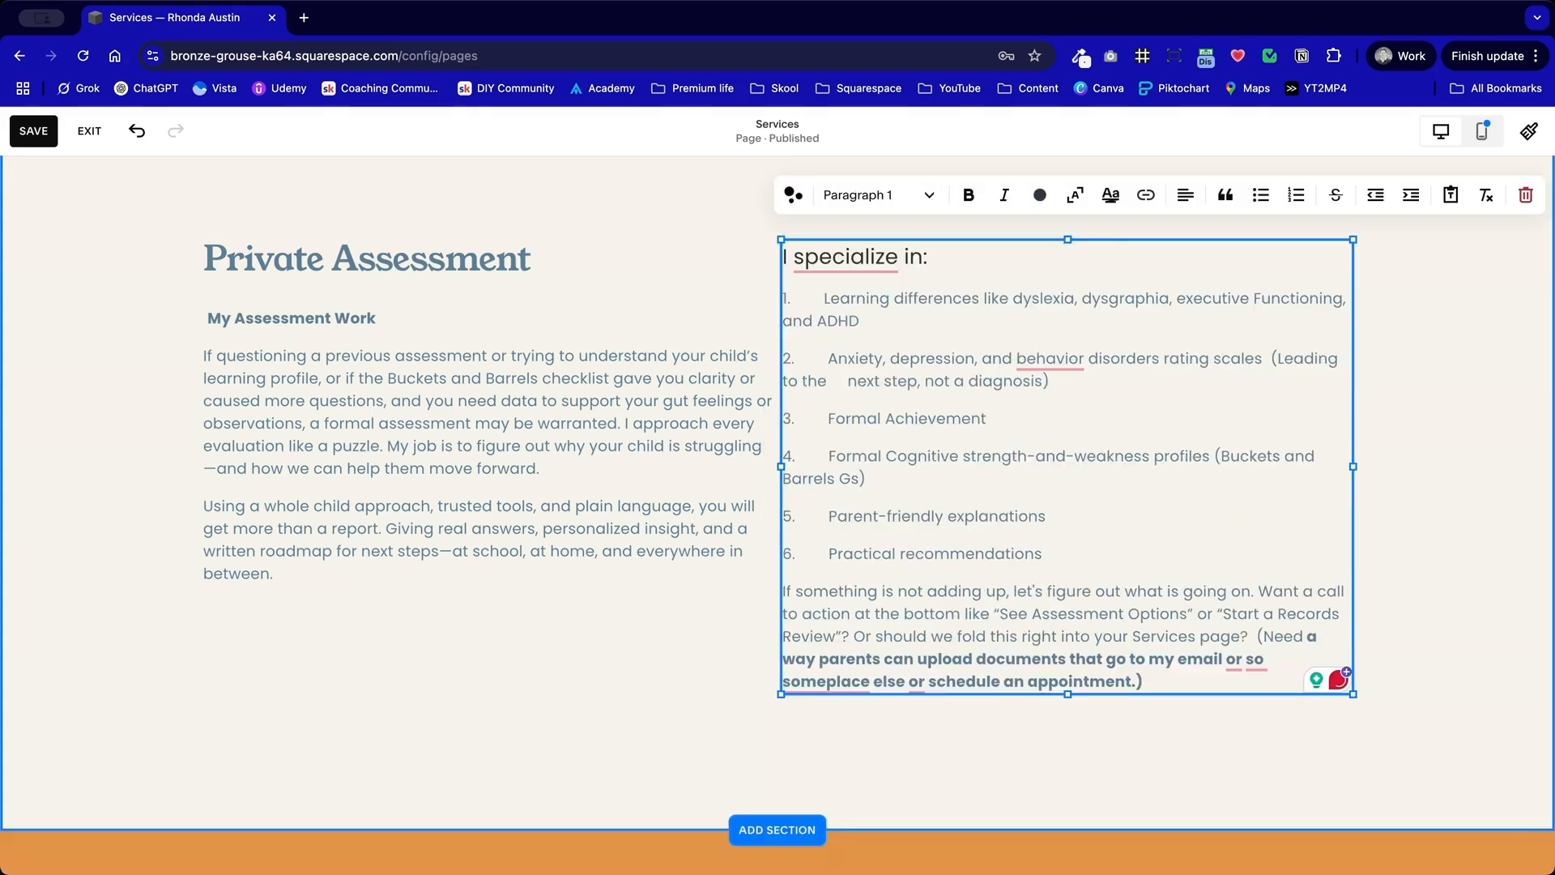
# Step: Format the "I specialize in:" line as Heading 4 after trying Heading 2 and Heading 3
pyautogui.tripleClick(913, 261)
pyautogui.click(892, 195)
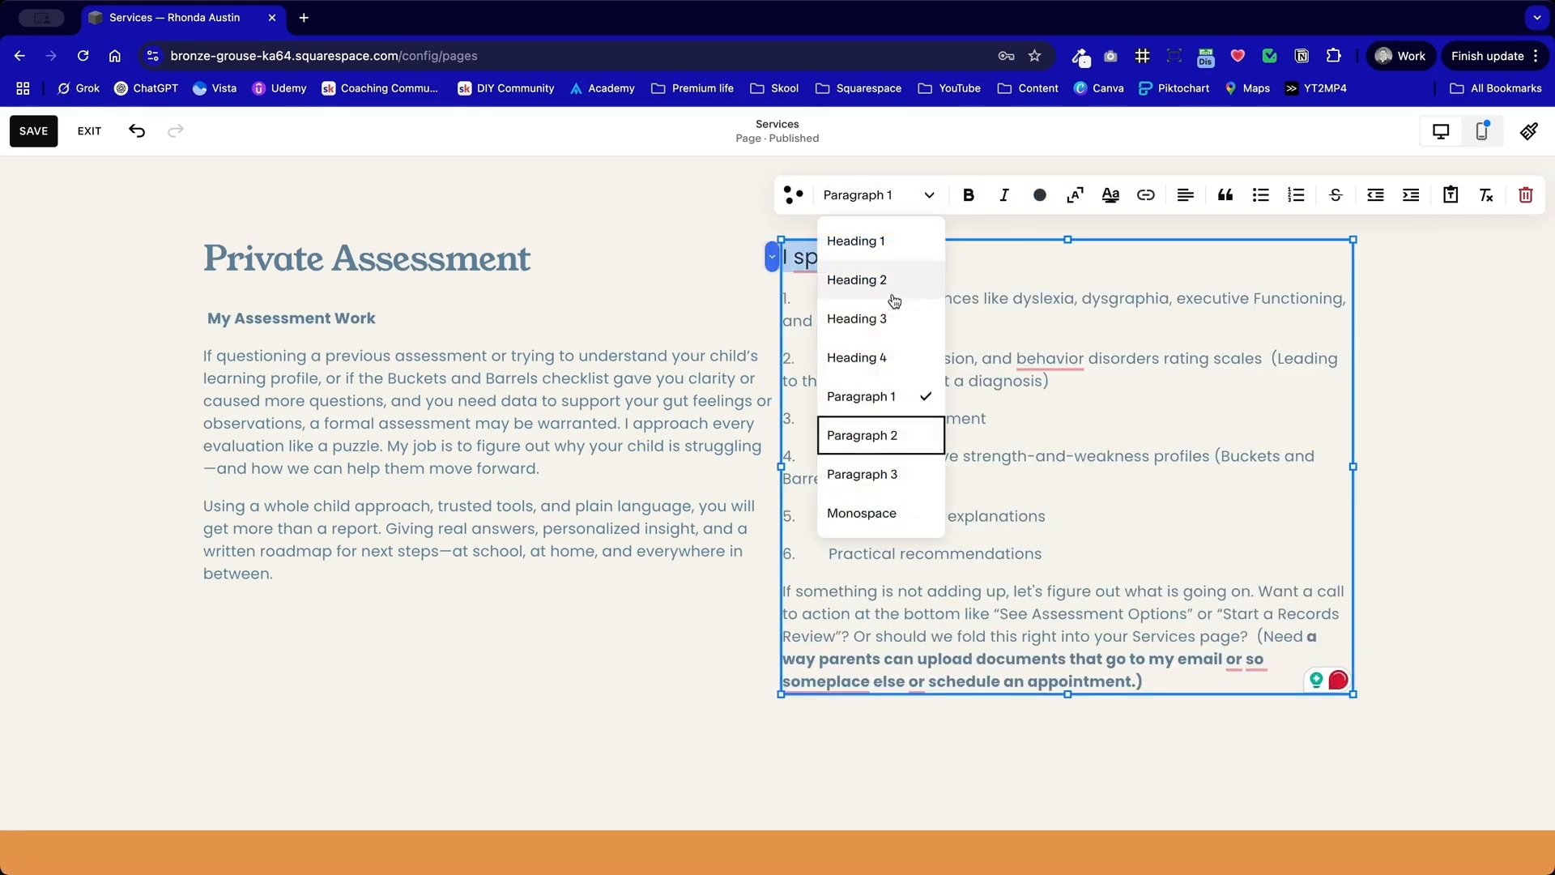
pyautogui.click(854, 278)
pyautogui.click(899, 196)
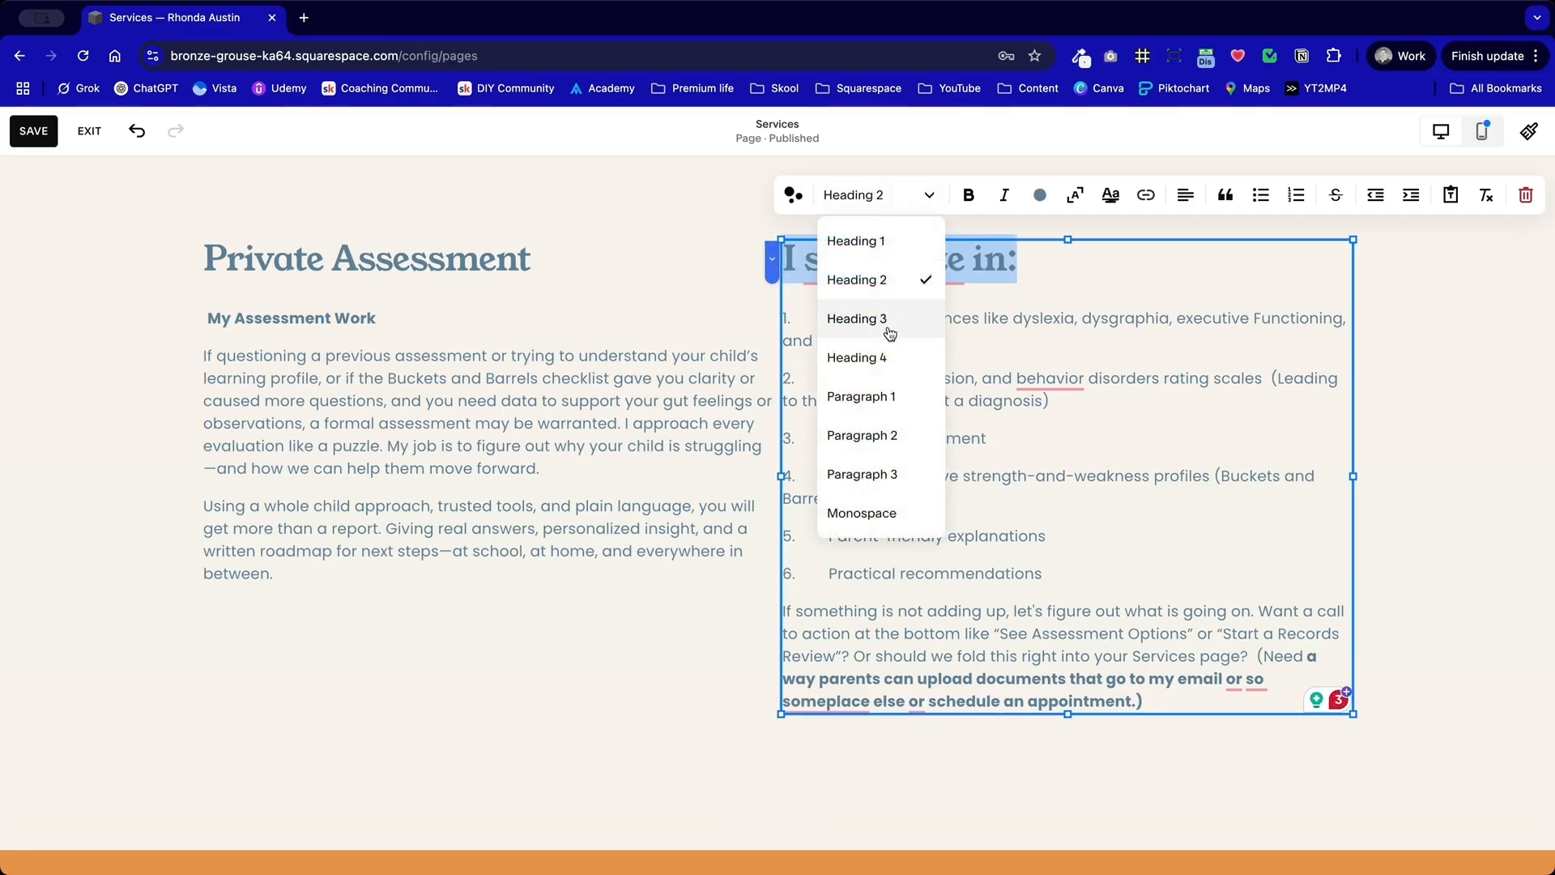
pyautogui.click(888, 324)
pyautogui.click(891, 195)
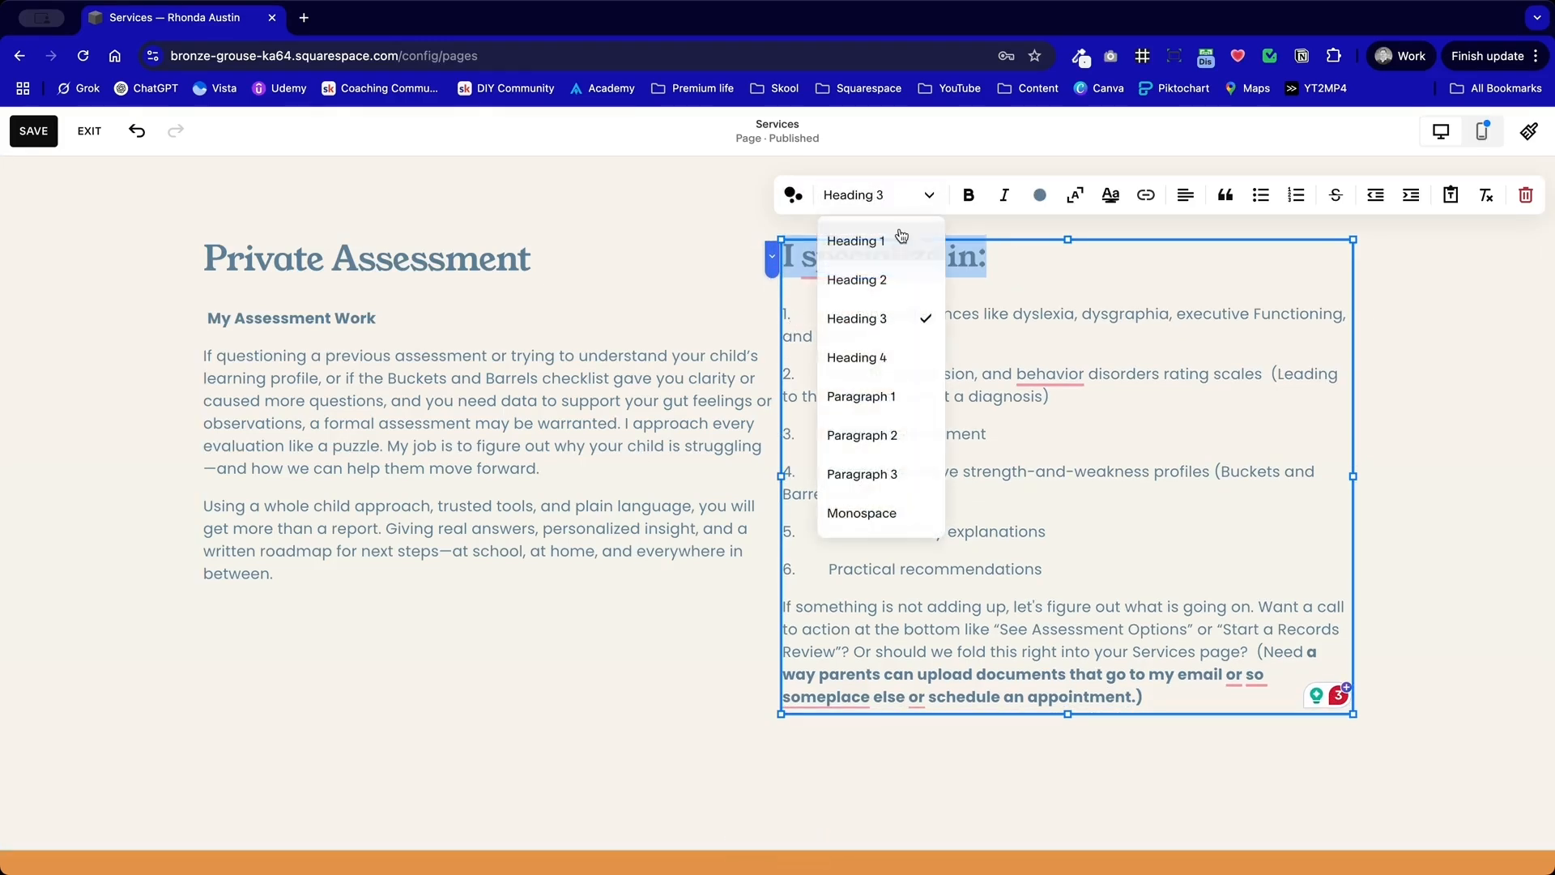
pyautogui.click(882, 356)
pyautogui.click(645, 334)
# Step: Color the "I specialize in:" heading with the slate blue from the site palette
pyautogui.click(936, 310)
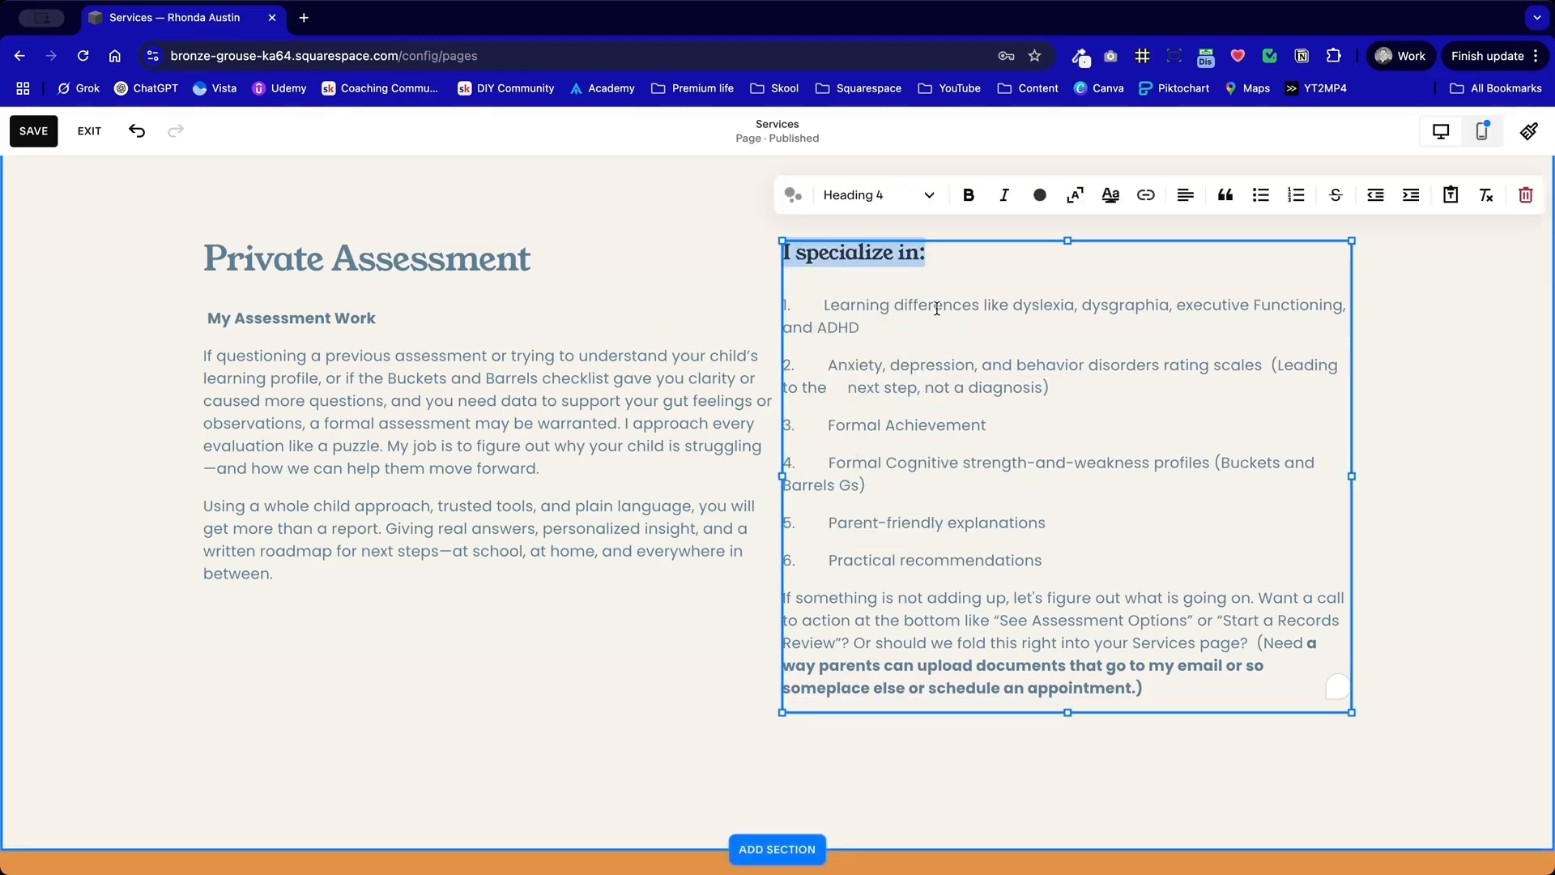
pyautogui.moveTo(937, 267); pyautogui.dragTo(756, 262)
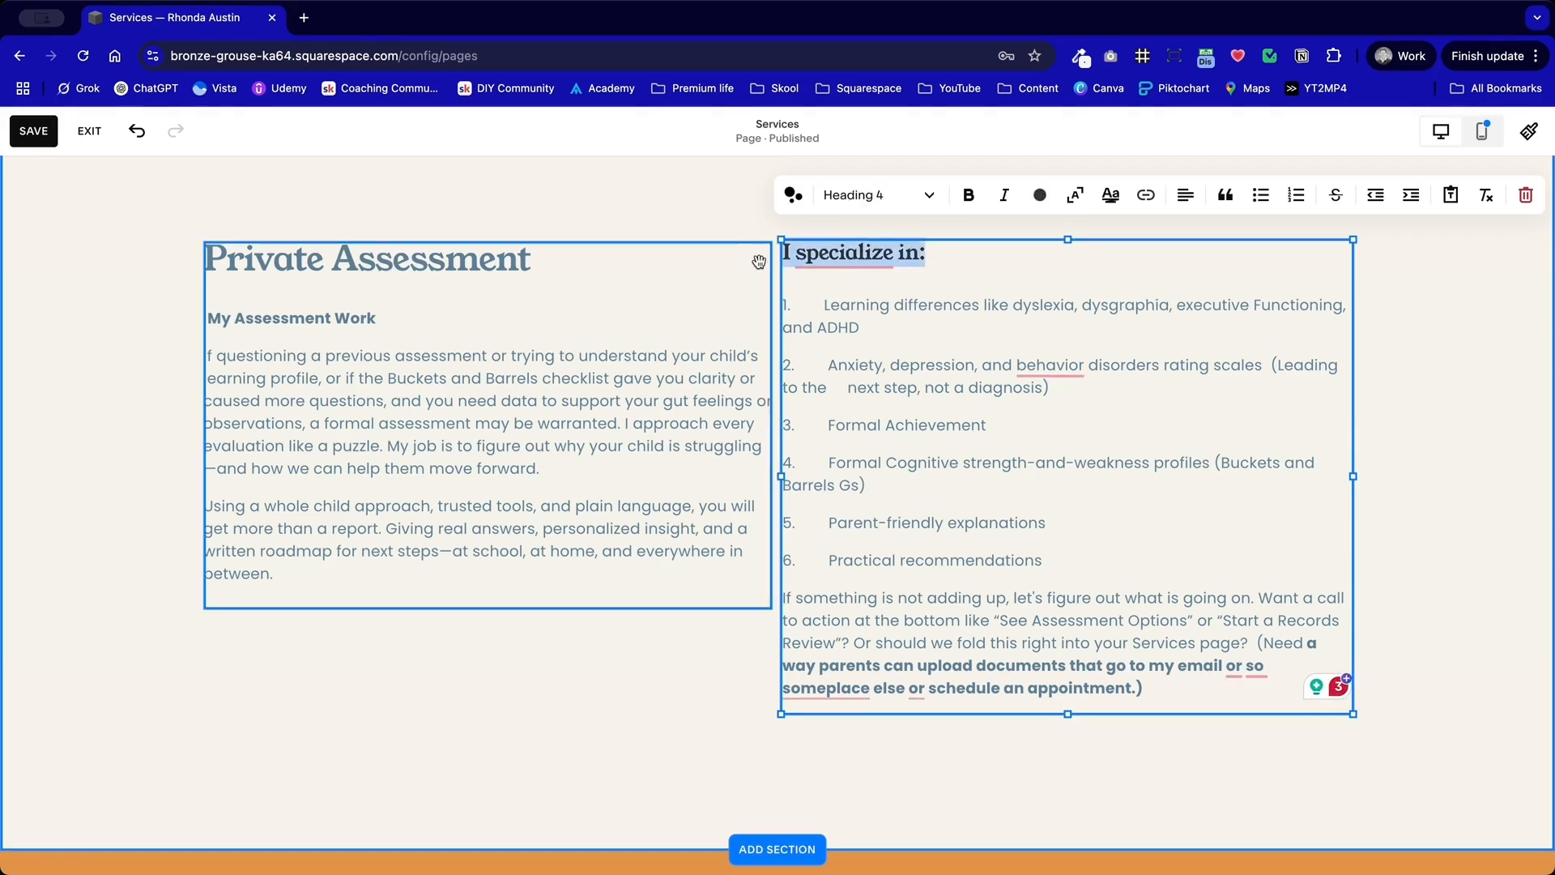
pyautogui.click(1041, 196)
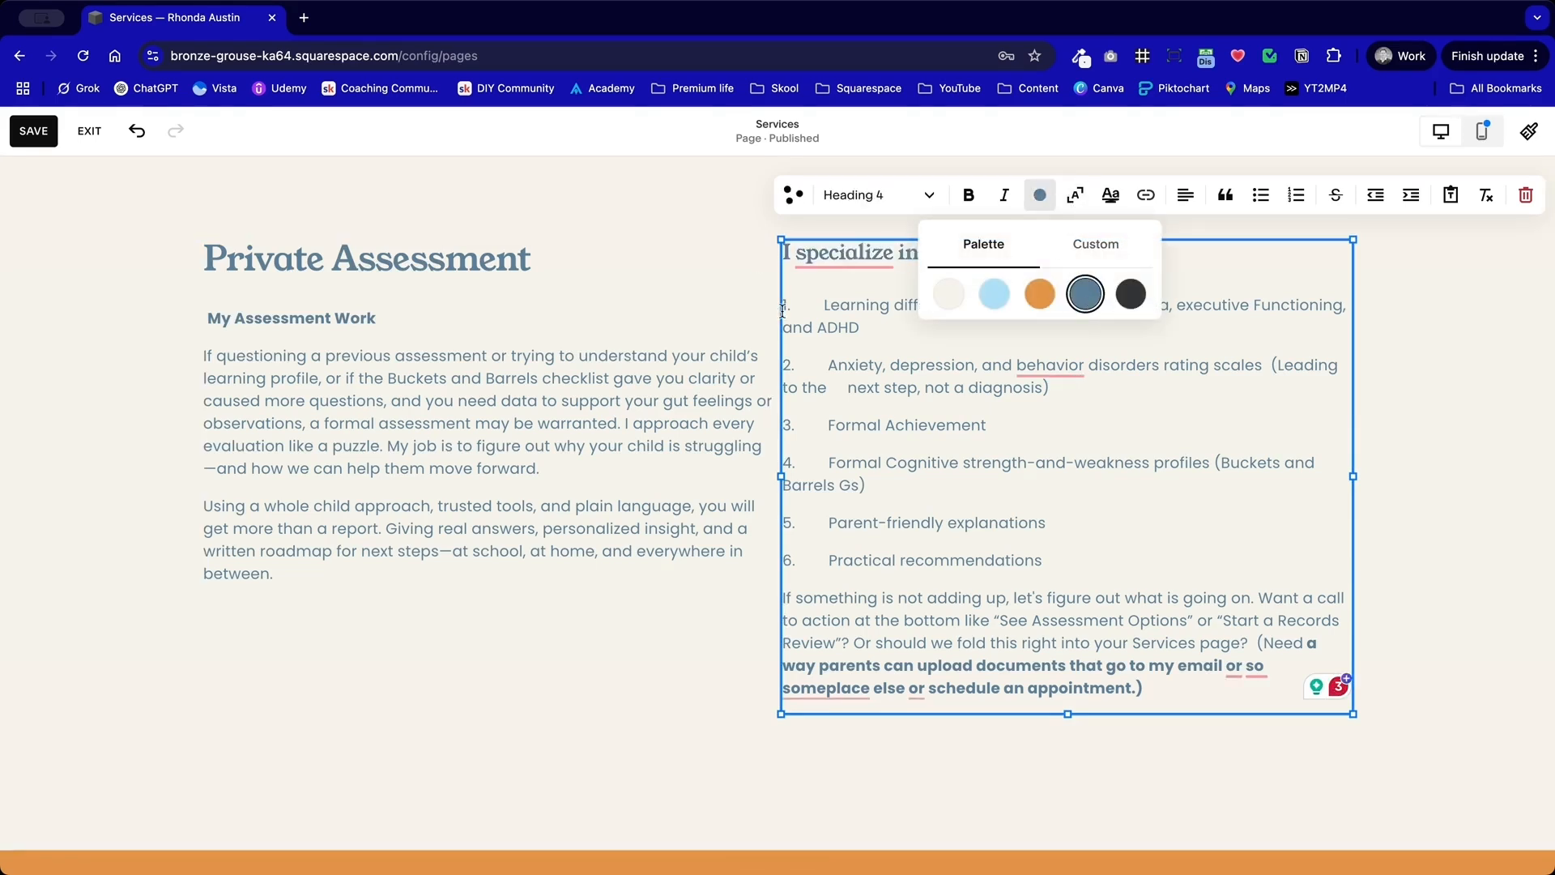
pyautogui.click(691, 318)
# Step: Check the text color settings of the left Private Assessment text block, including the custom color value
pyautogui.click(674, 461)
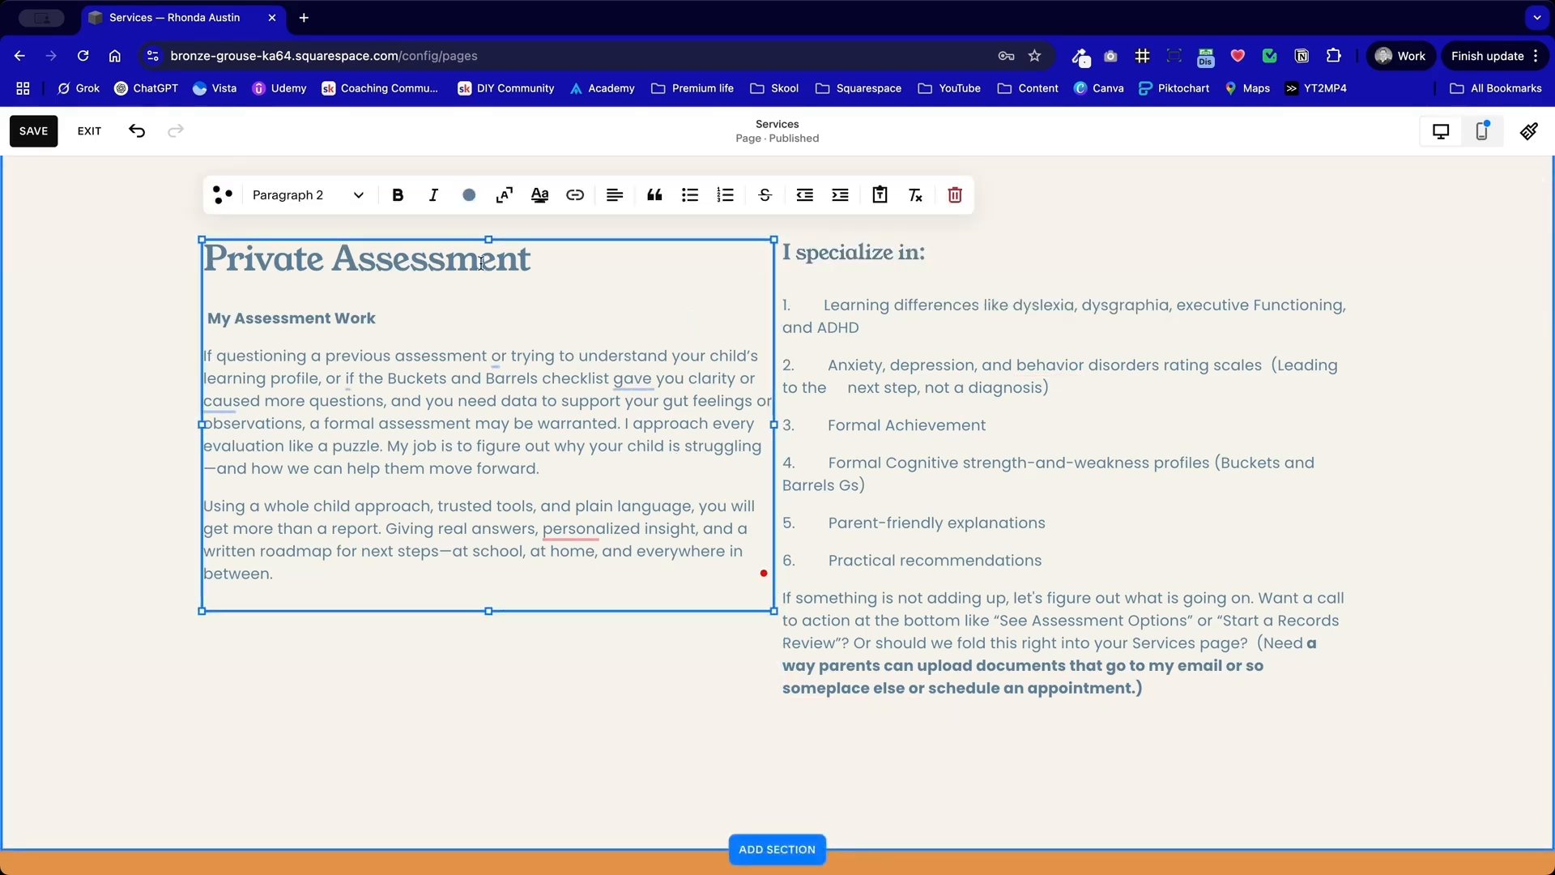
pyautogui.click(469, 195)
pyautogui.click(527, 400)
pyautogui.hotkey('ctrl', 'a')
pyautogui.click(469, 194)
pyautogui.click(525, 244)
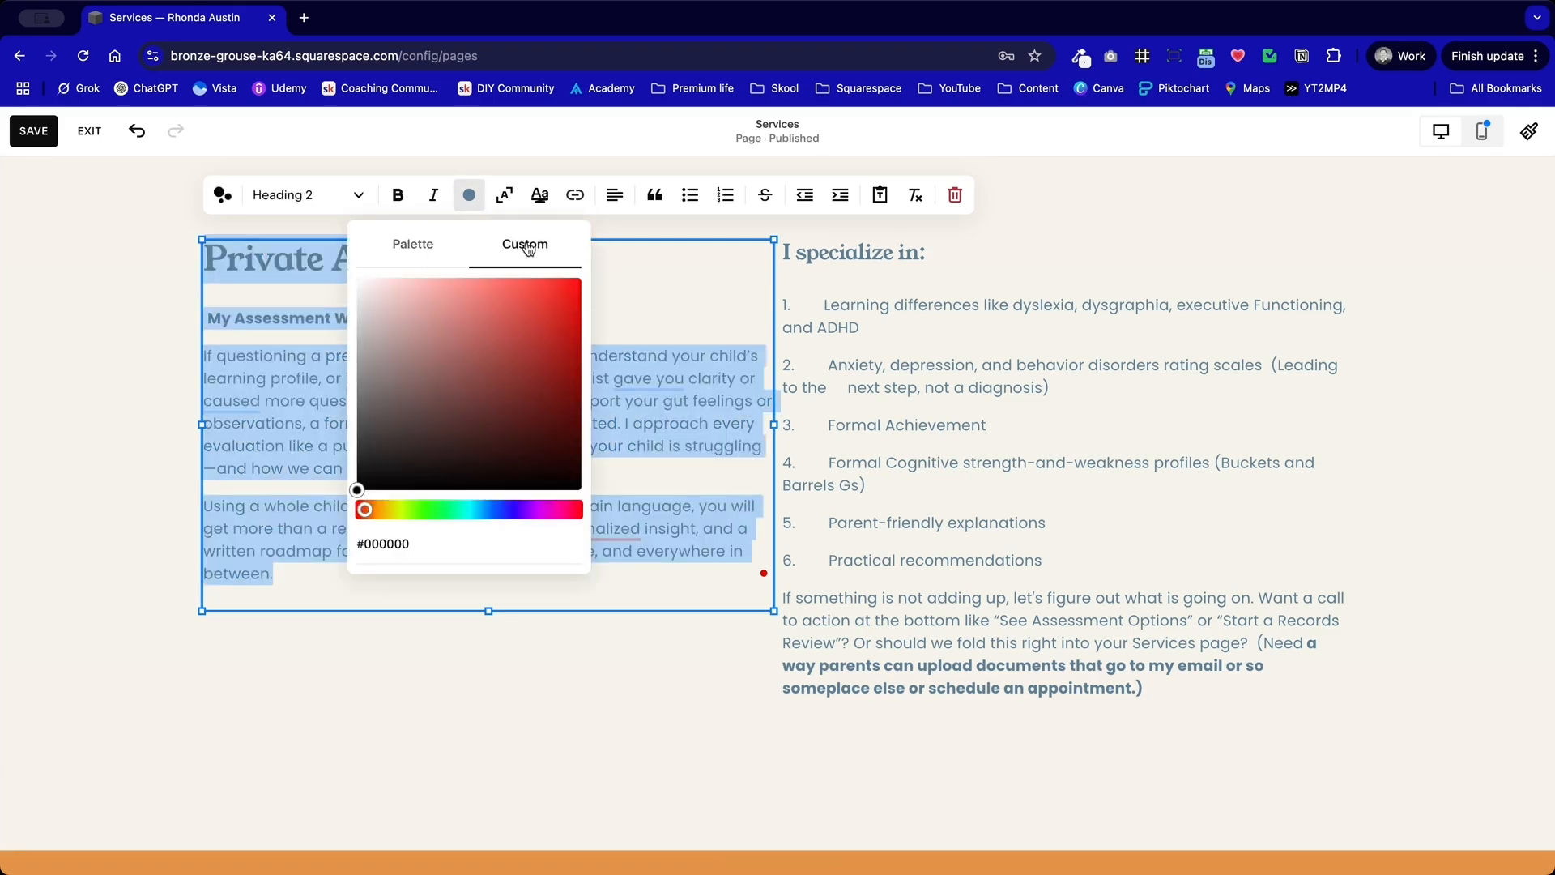
pyautogui.click(780, 283)
pyautogui.click(964, 299)
# Step: Remove the manually typed numbers and gaps before the six specialties, plus the extra space before "next step" in the second one
pyautogui.click(894, 462)
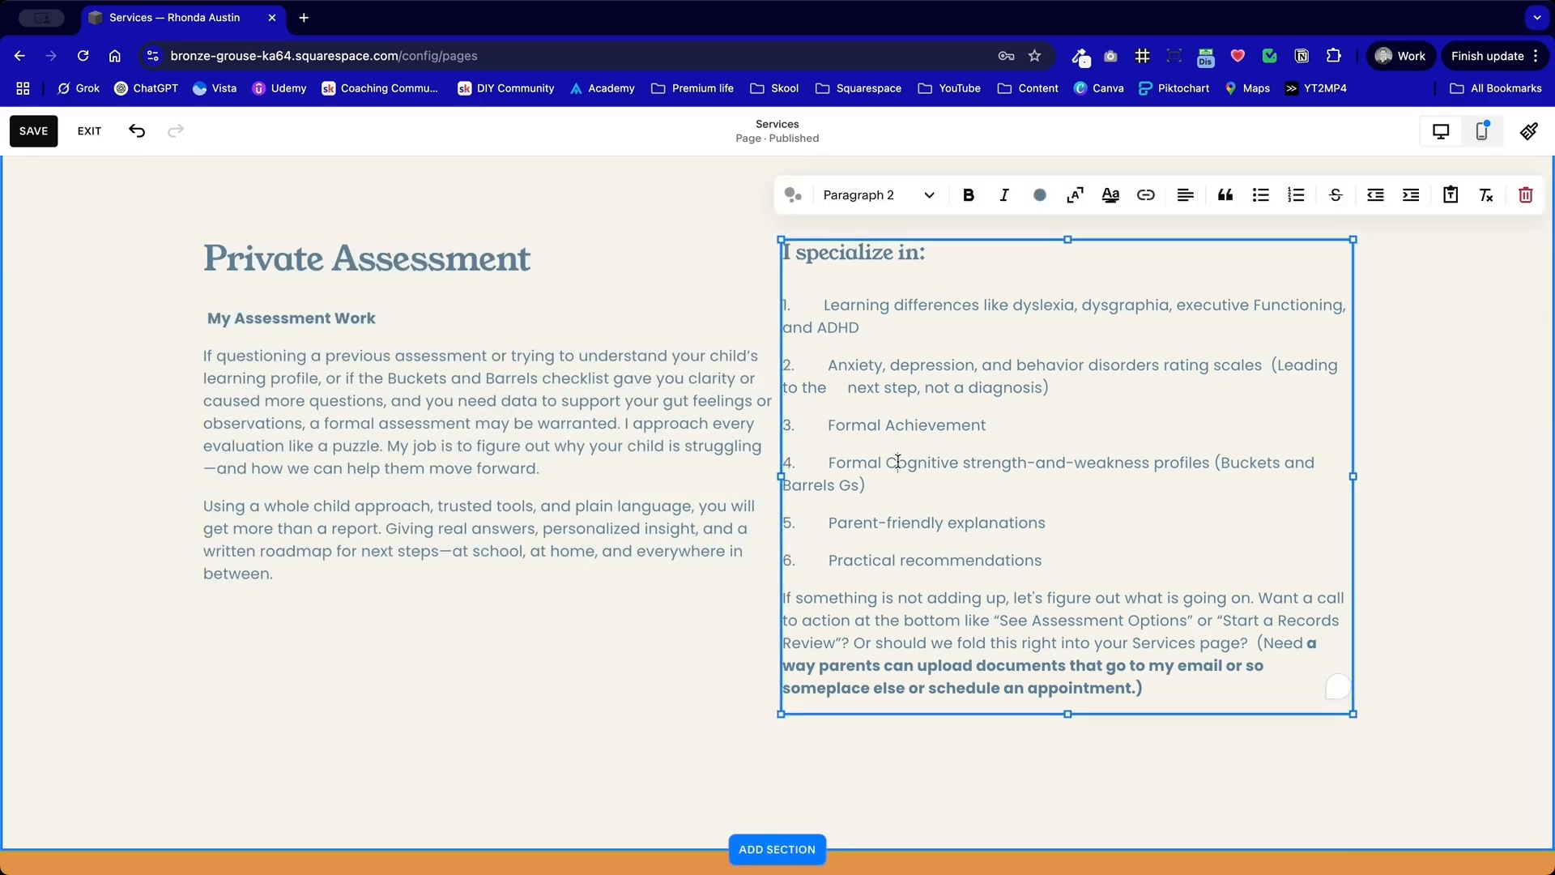
pyautogui.click(730, 300)
pyautogui.click(831, 312)
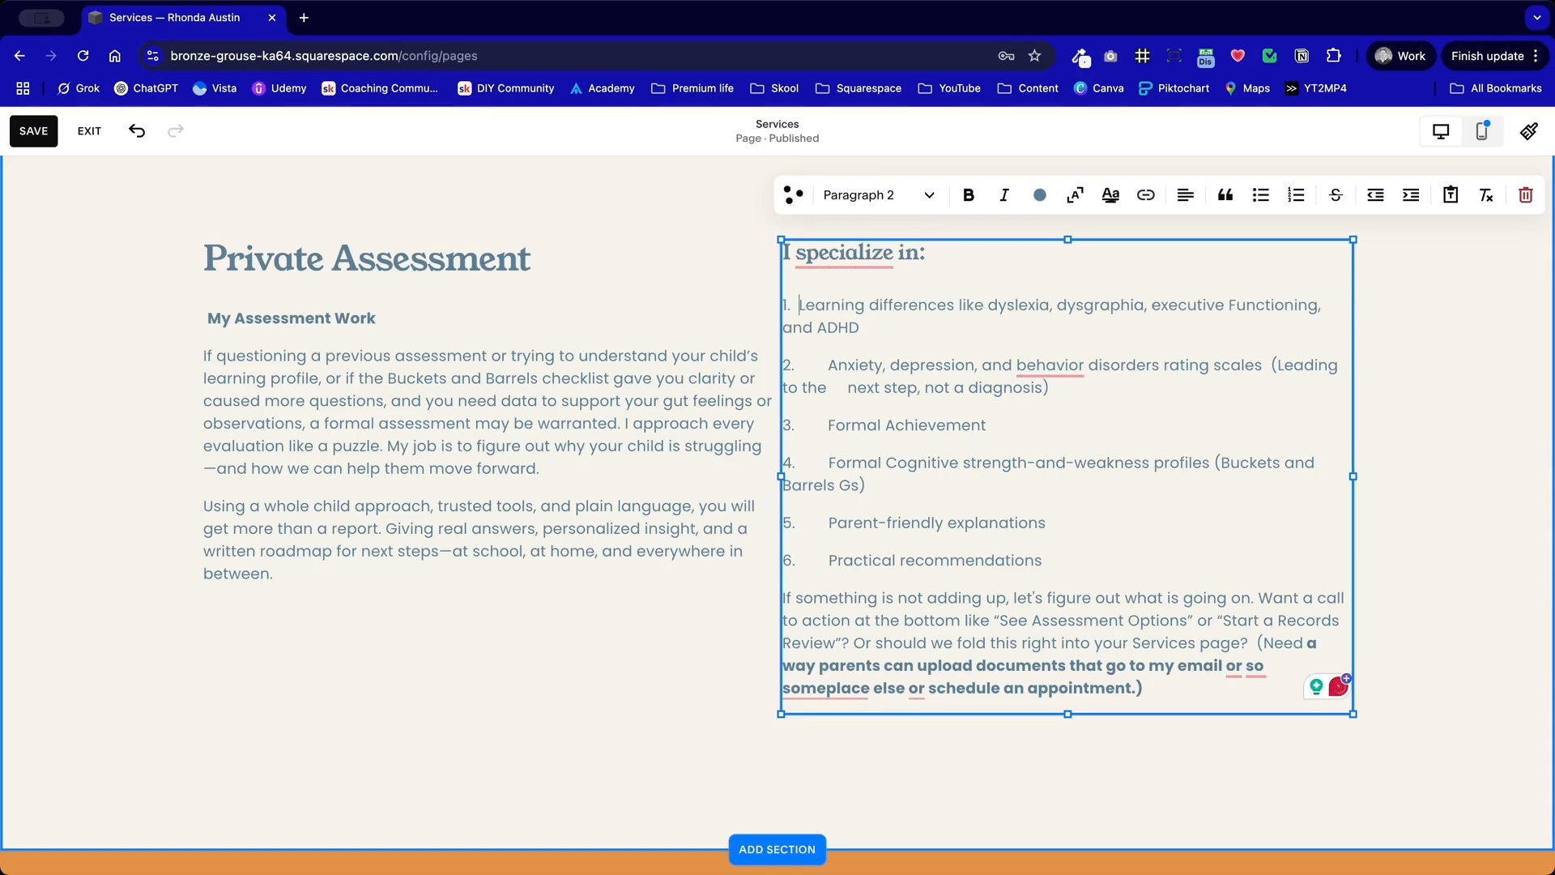
pyautogui.press('BackSpace')
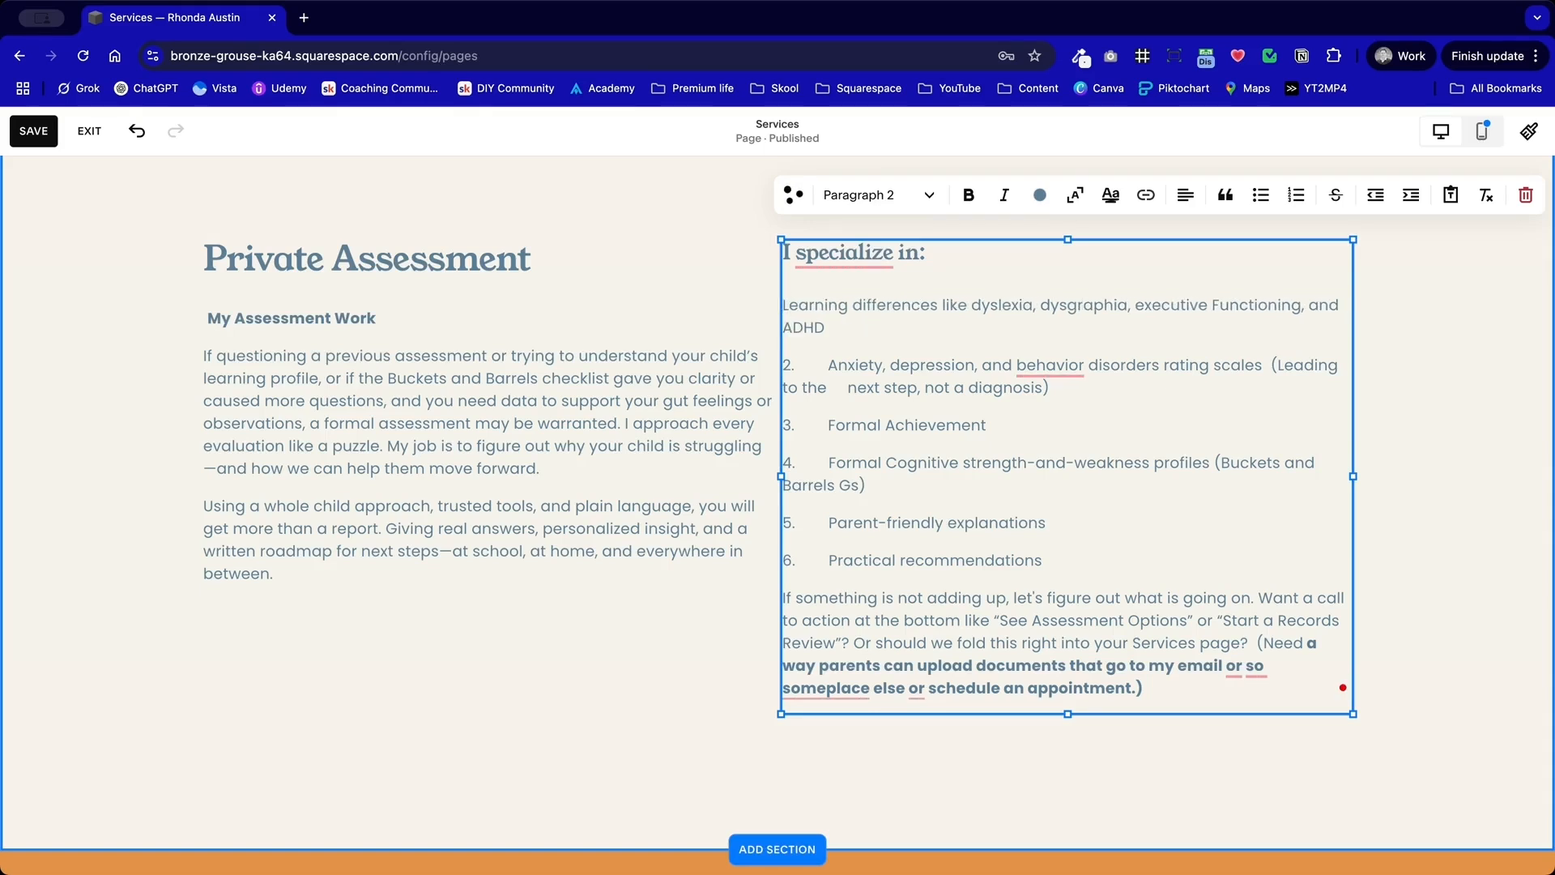
pyautogui.press('BackSpace')
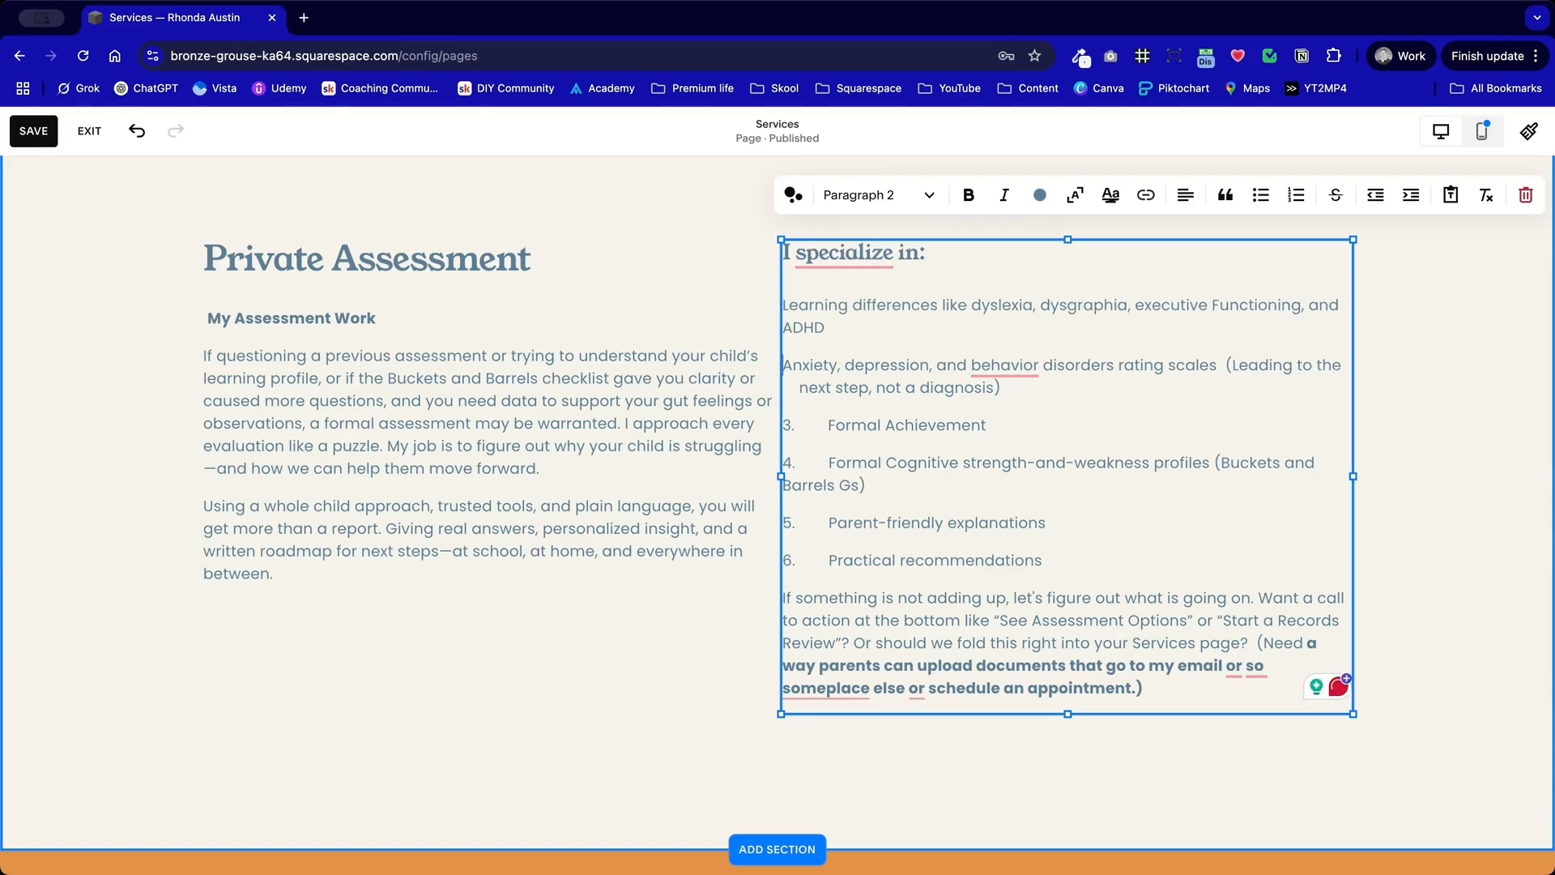
pyautogui.moveTo(802, 389); pyautogui.dragTo(758, 389)
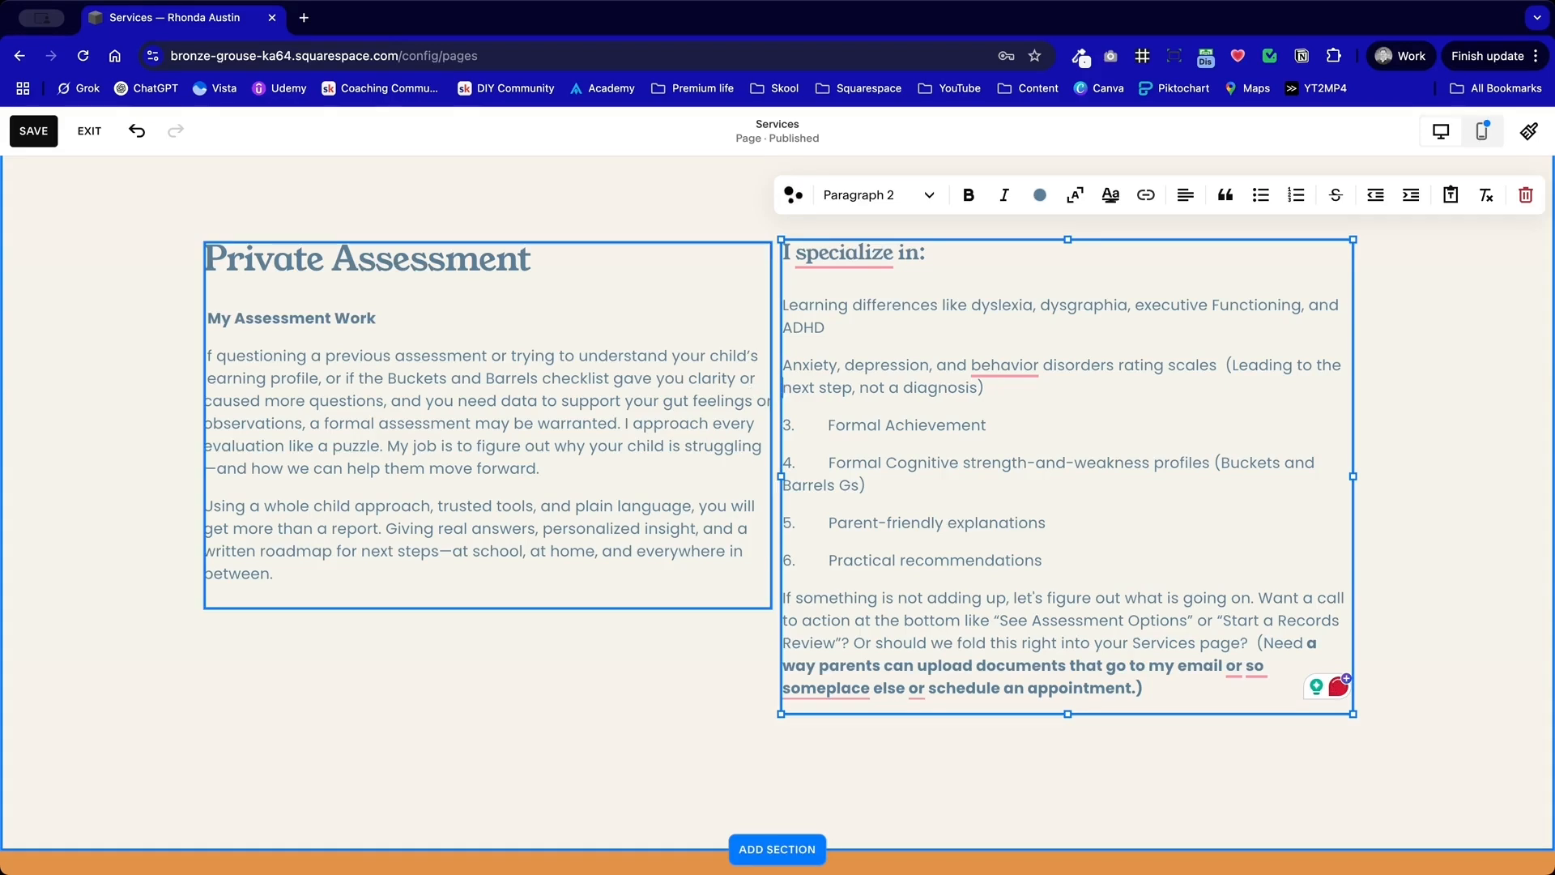
pyautogui.press('BackSpace')
pyautogui.moveTo(829, 463); pyautogui.dragTo(770, 462)
pyautogui.press('BackSpace')
pyautogui.moveTo(785, 531); pyautogui.dragTo(789, 530)
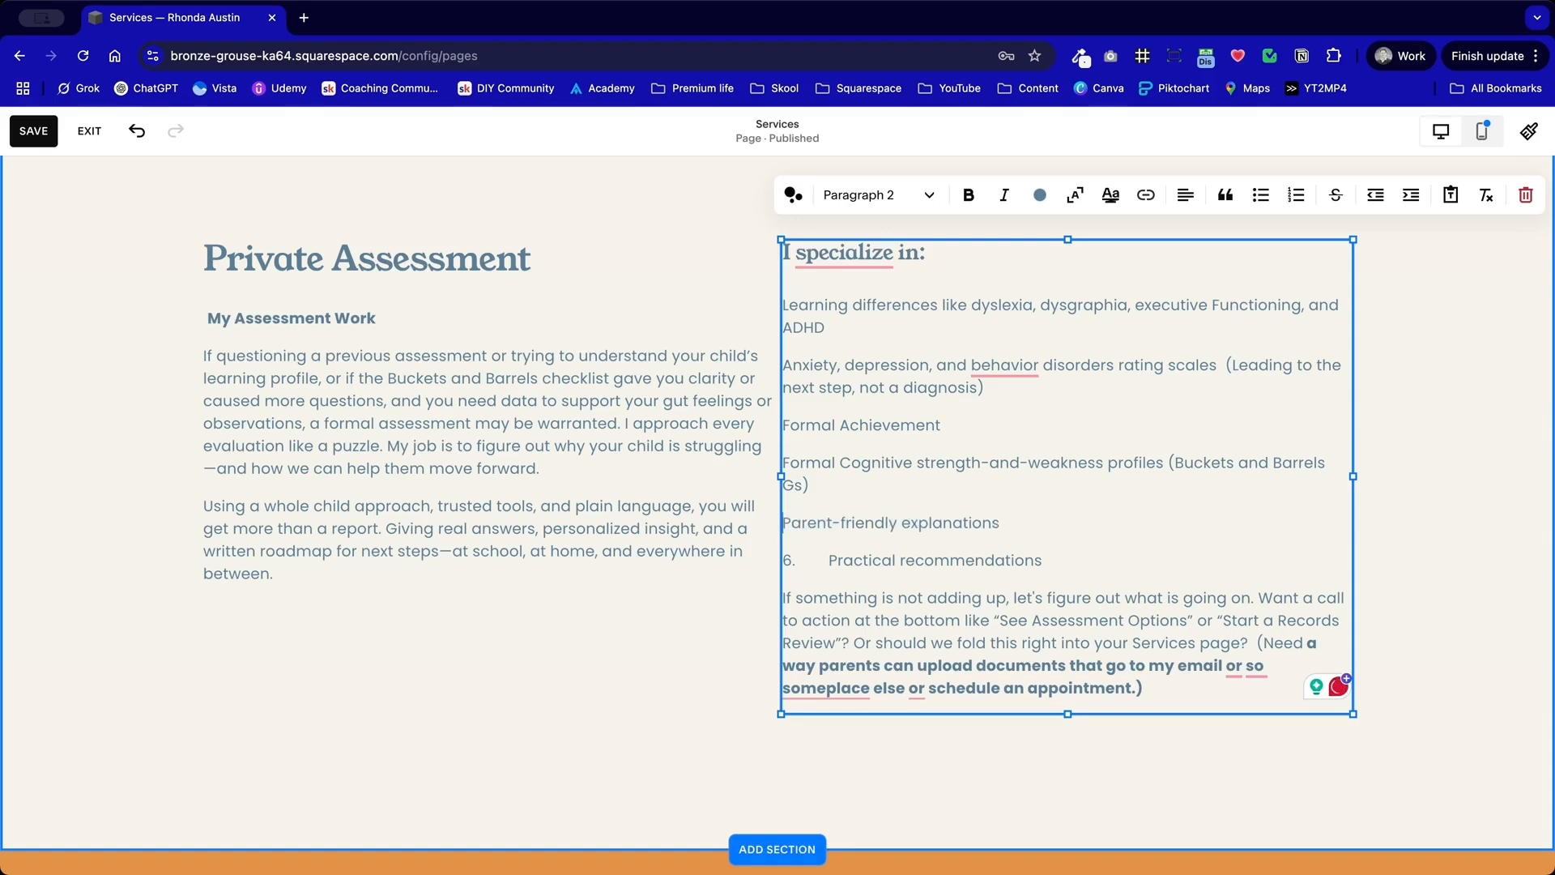
pyautogui.moveTo(827, 558); pyautogui.dragTo(771, 558)
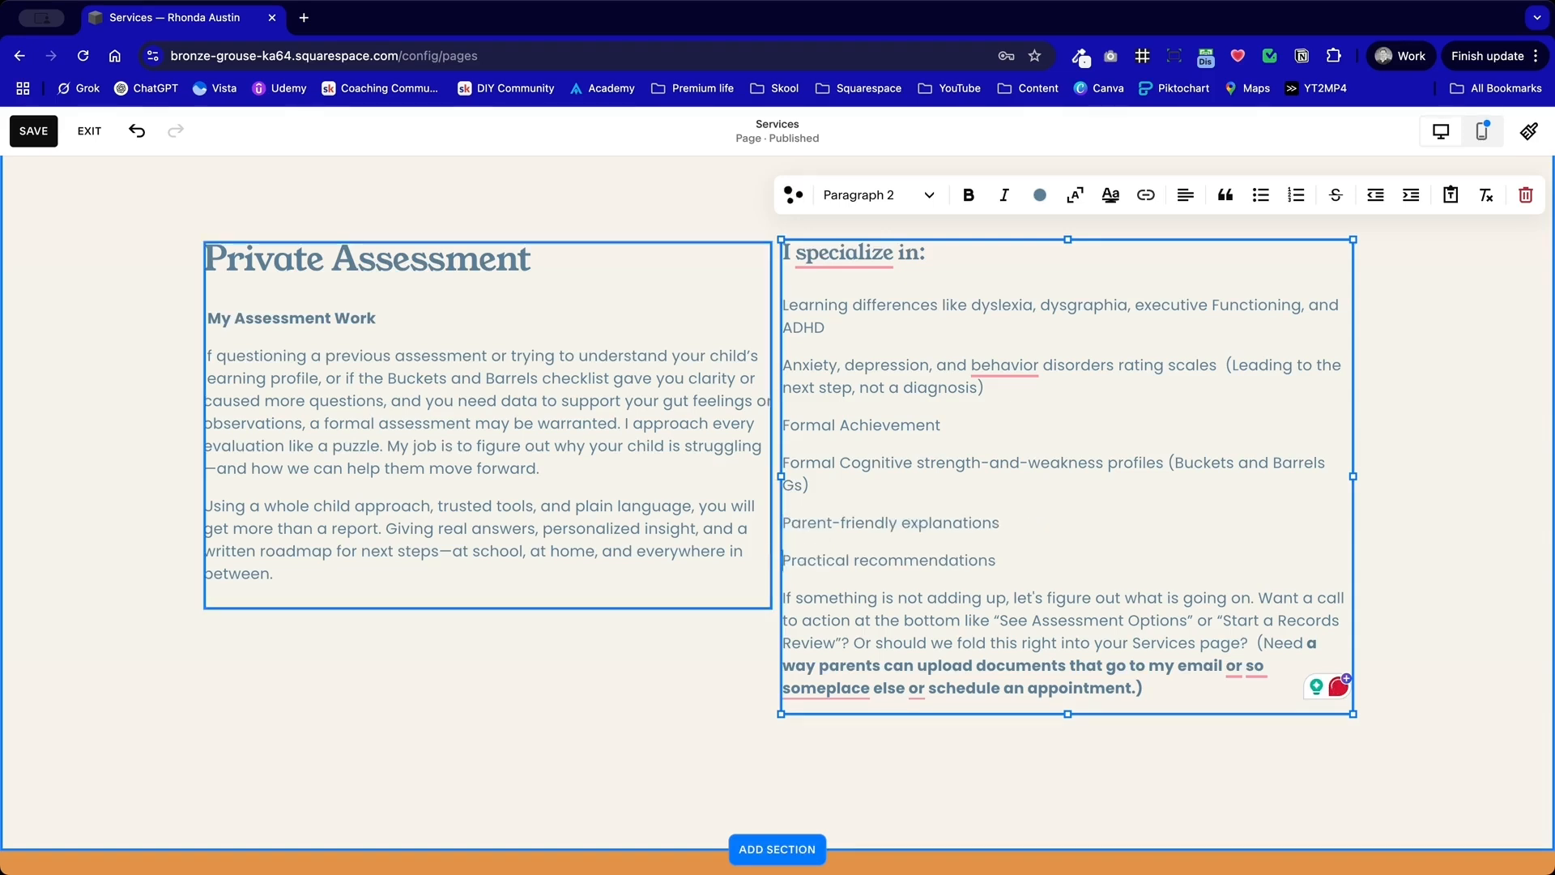
# Step: Format the six specialties under "I specialize in:" as a numbered list
pyautogui.moveTo(1001, 529); pyautogui.dragTo(854, 300)
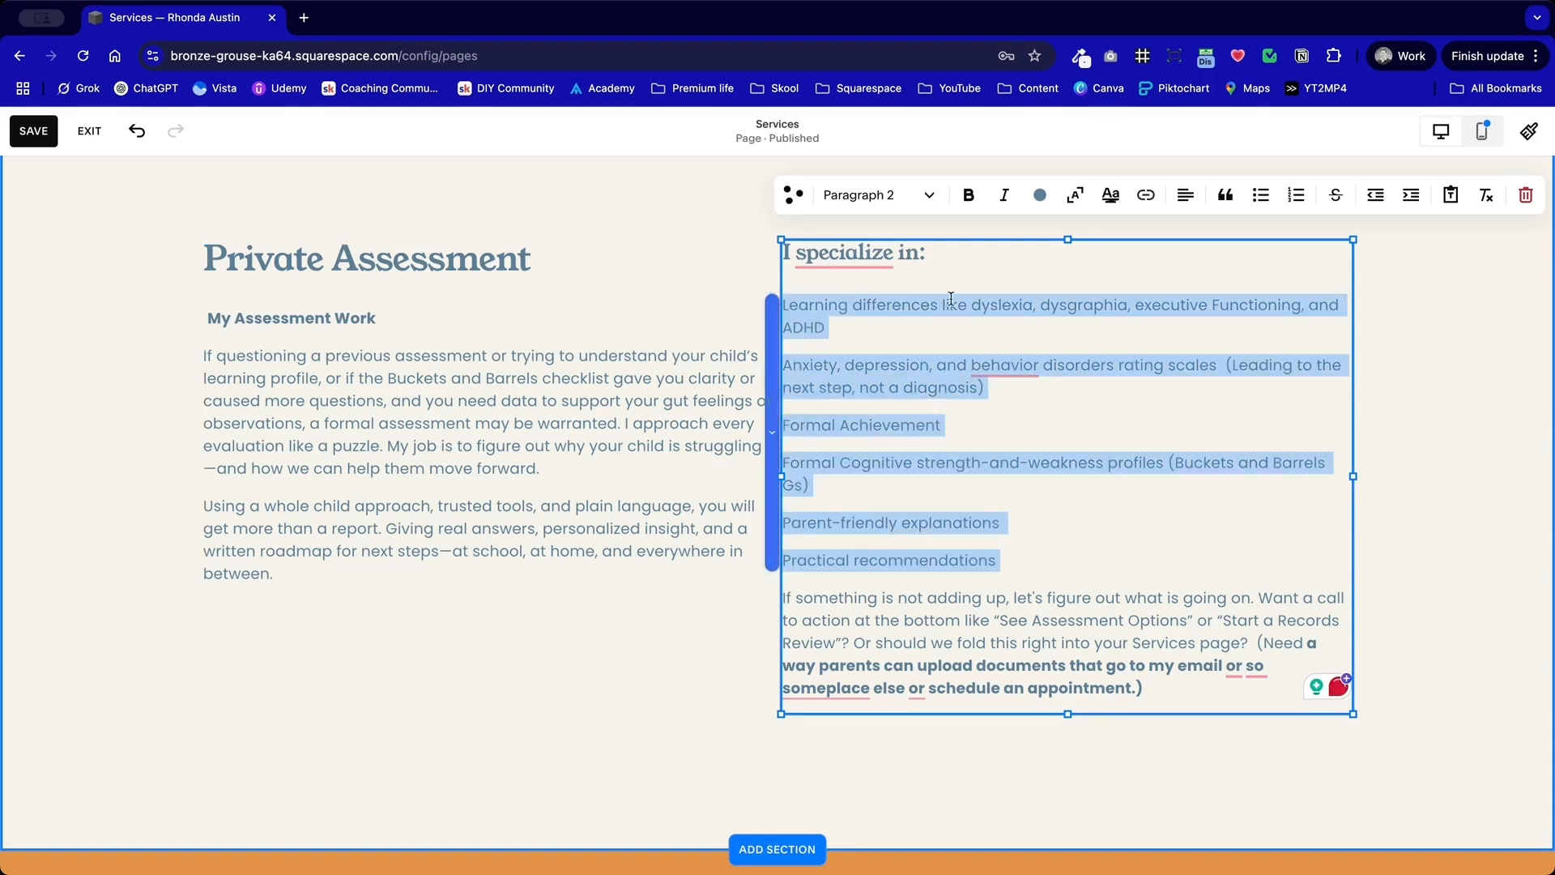
pyautogui.click(1301, 203)
pyautogui.click(1177, 437)
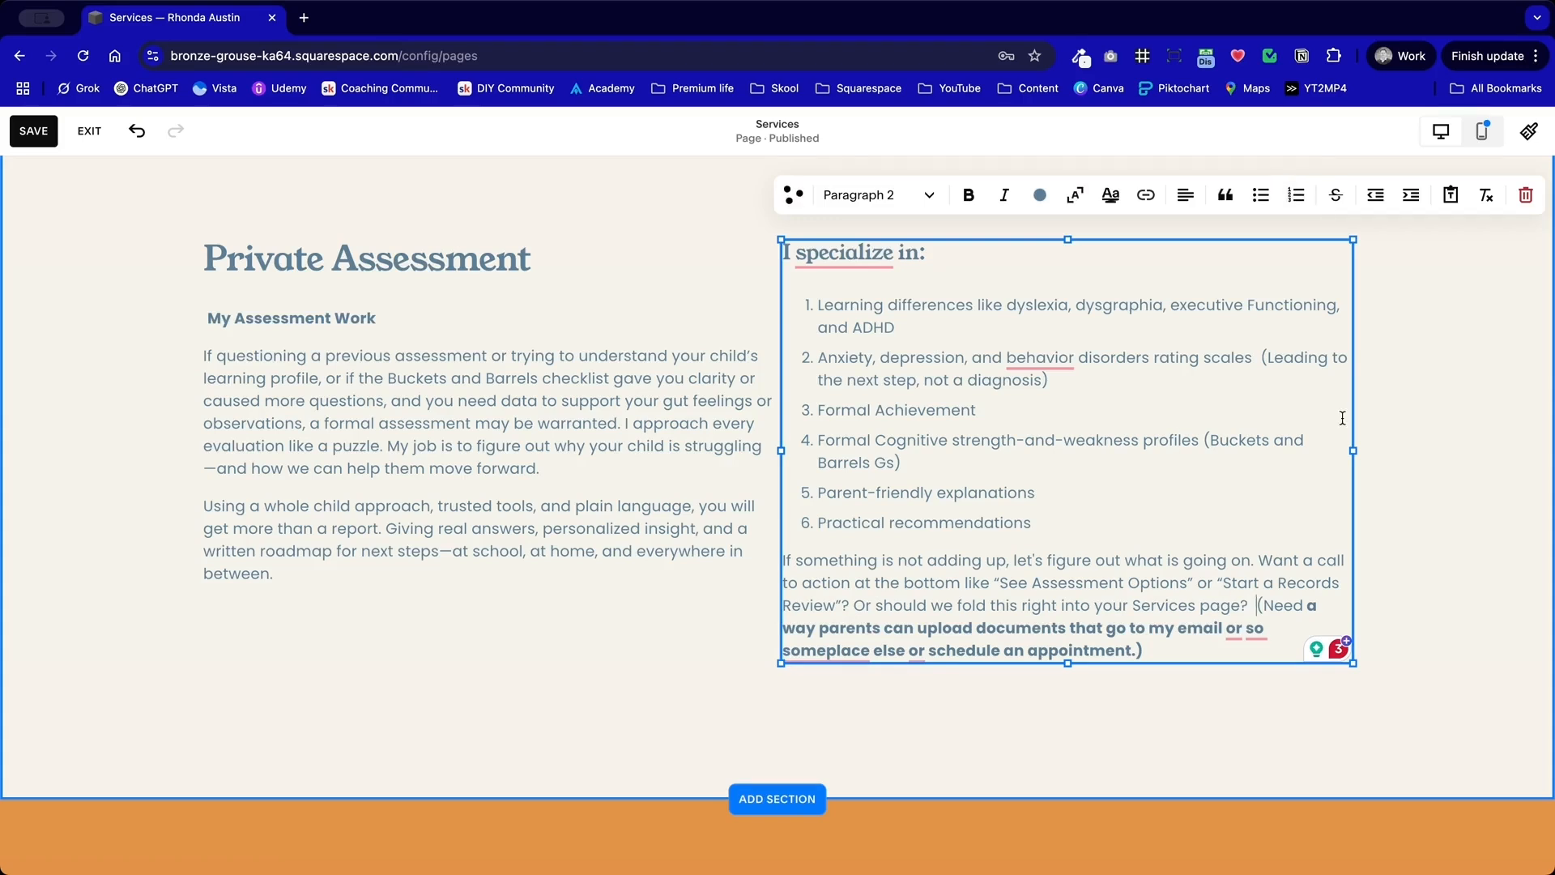
# Step: Move the "(Need a way parents can upload documents" note onto its own line and make it italic instead of bold
pyautogui.press('Return')
pyautogui.press('Return')
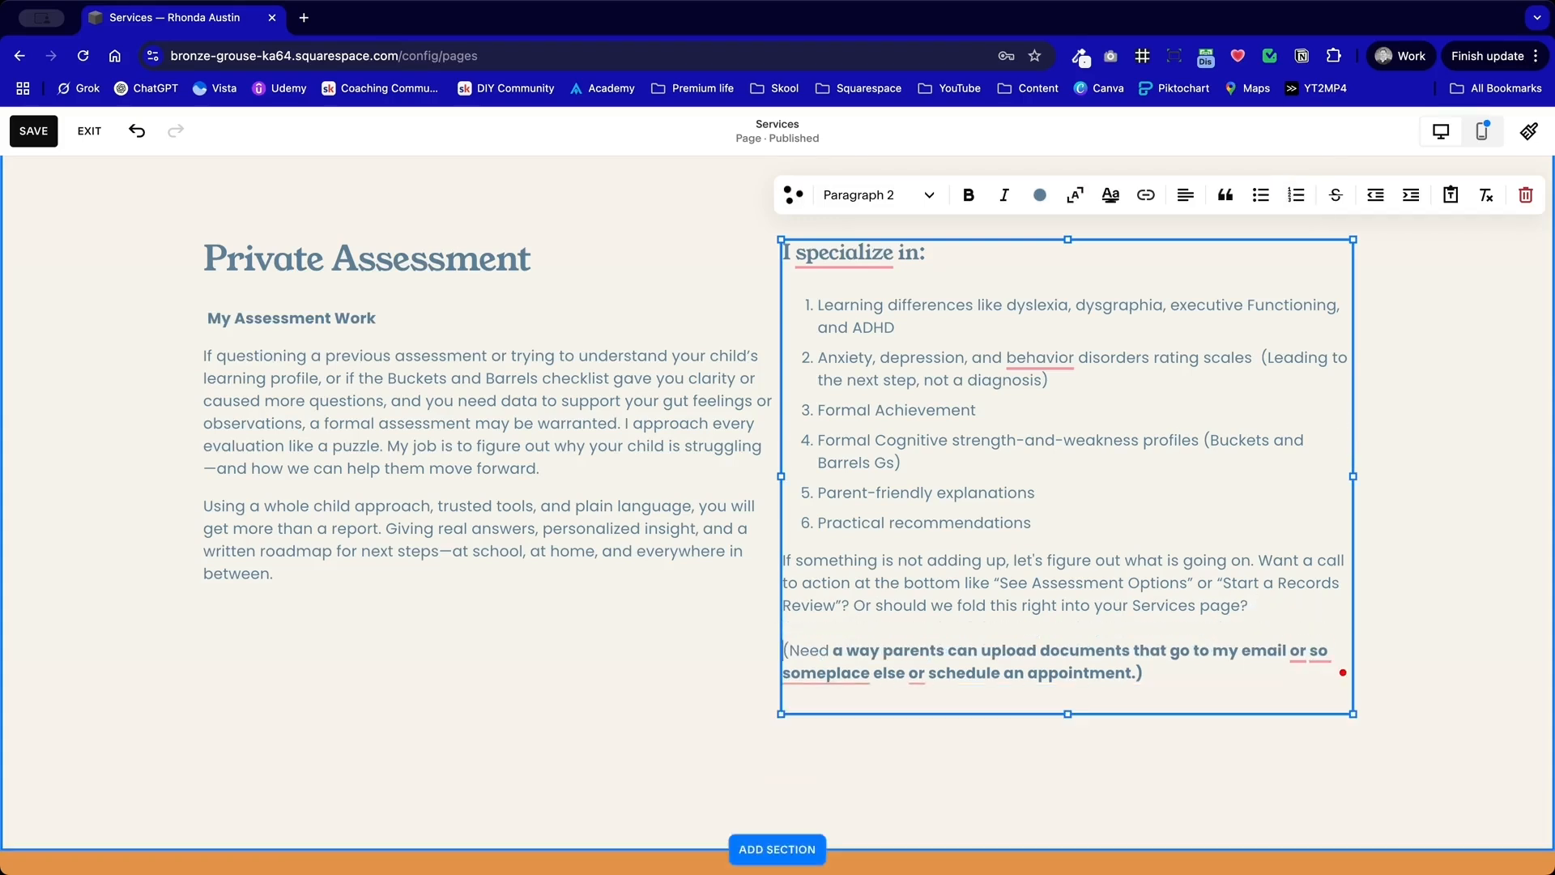
pyautogui.moveTo(1136, 673); pyautogui.dragTo(772, 644)
pyautogui.press('super+b')
pyautogui.press('super+b')
pyautogui.press('super+b')
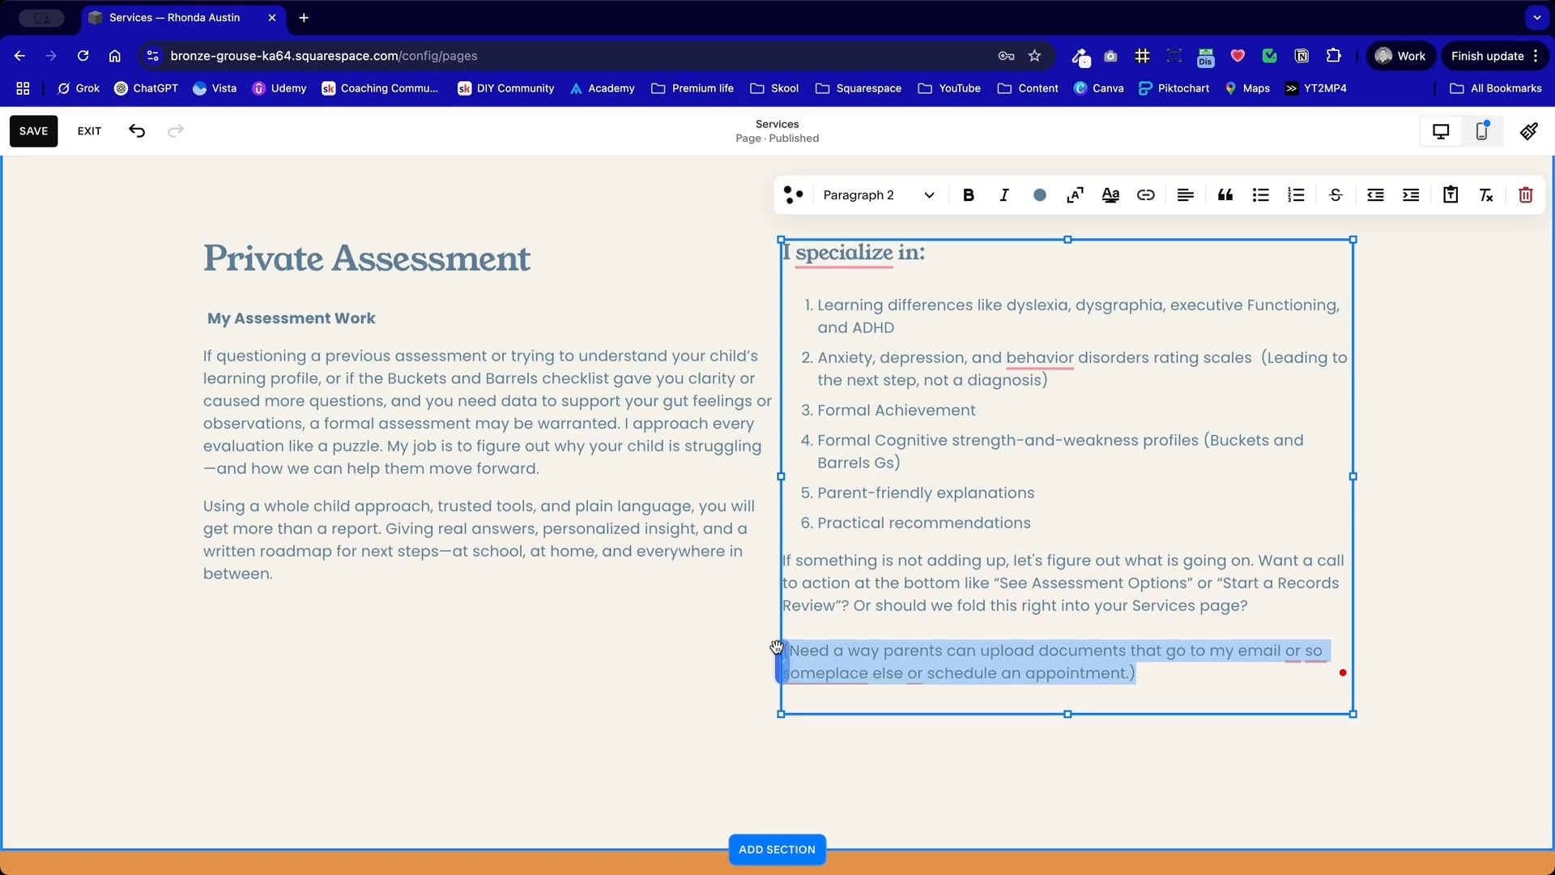
pyautogui.press('super+i')
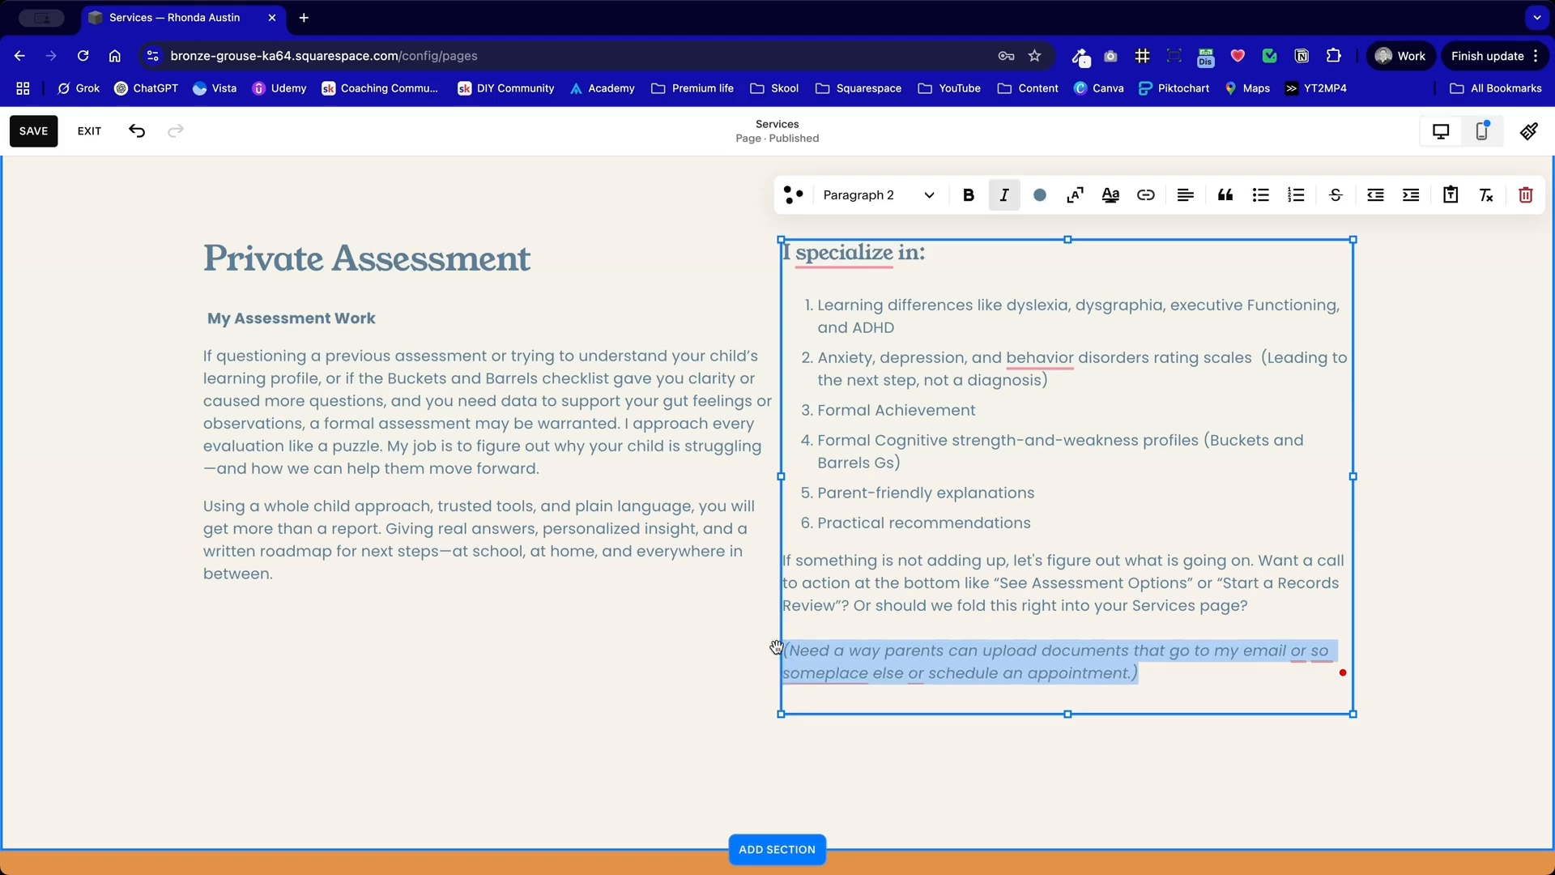
pyautogui.click(670, 644)
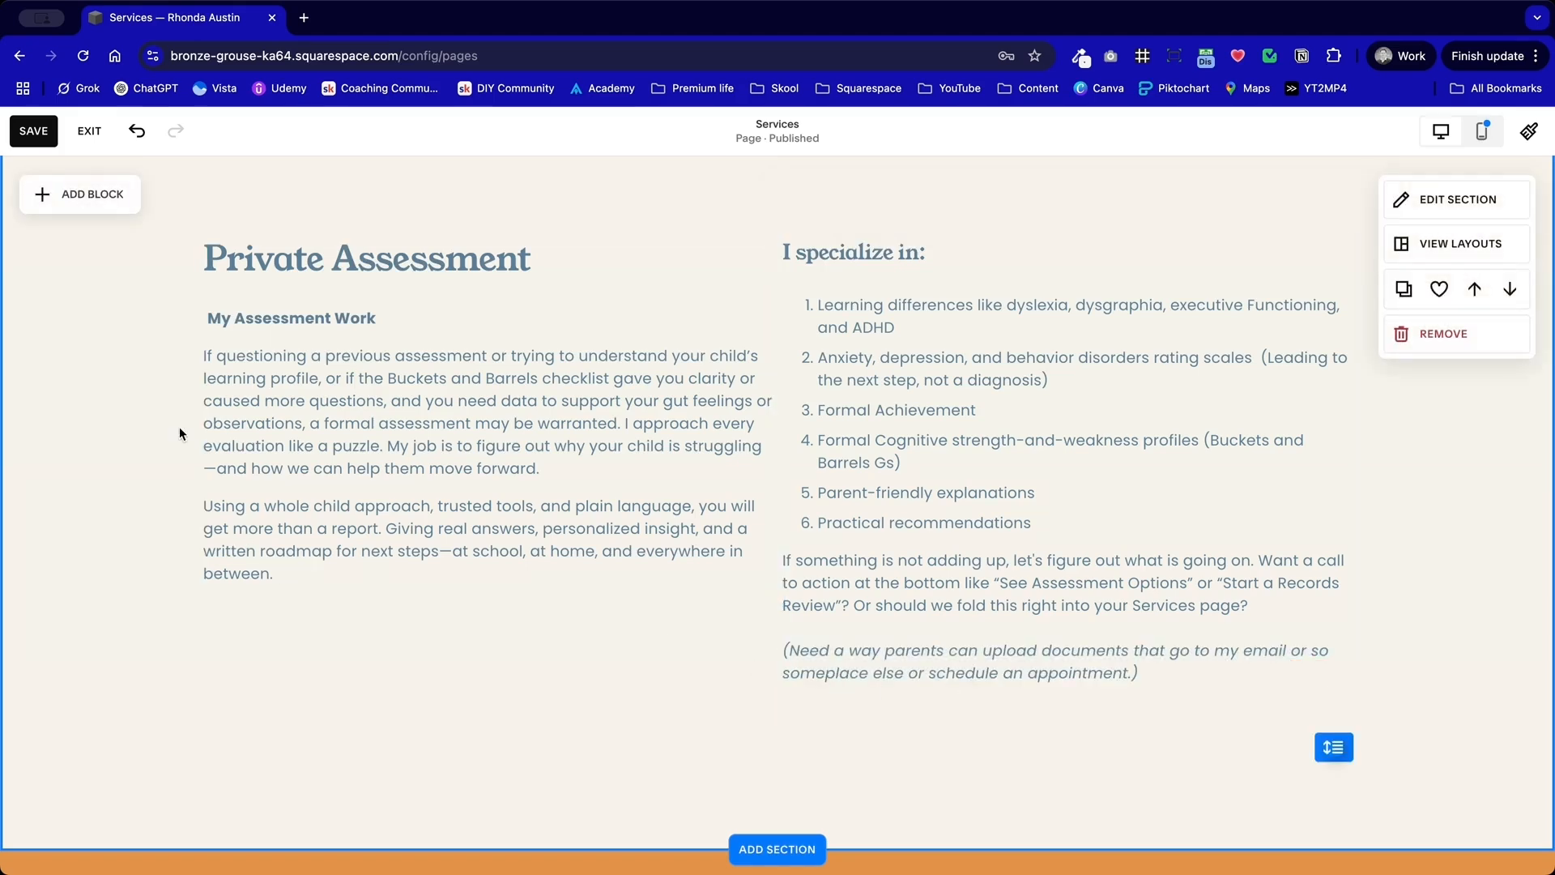
# Step: Save the Services page changes and switch the editor to the mobile layout
pyautogui.scroll(-1, 180, 433)
pyautogui.scroll(2, 180, 434)
pyautogui.scroll(-2, 180, 433)
pyautogui.click(1335, 669)
pyautogui.scroll(7, 540, 473)
pyautogui.scroll(20, 539, 474)
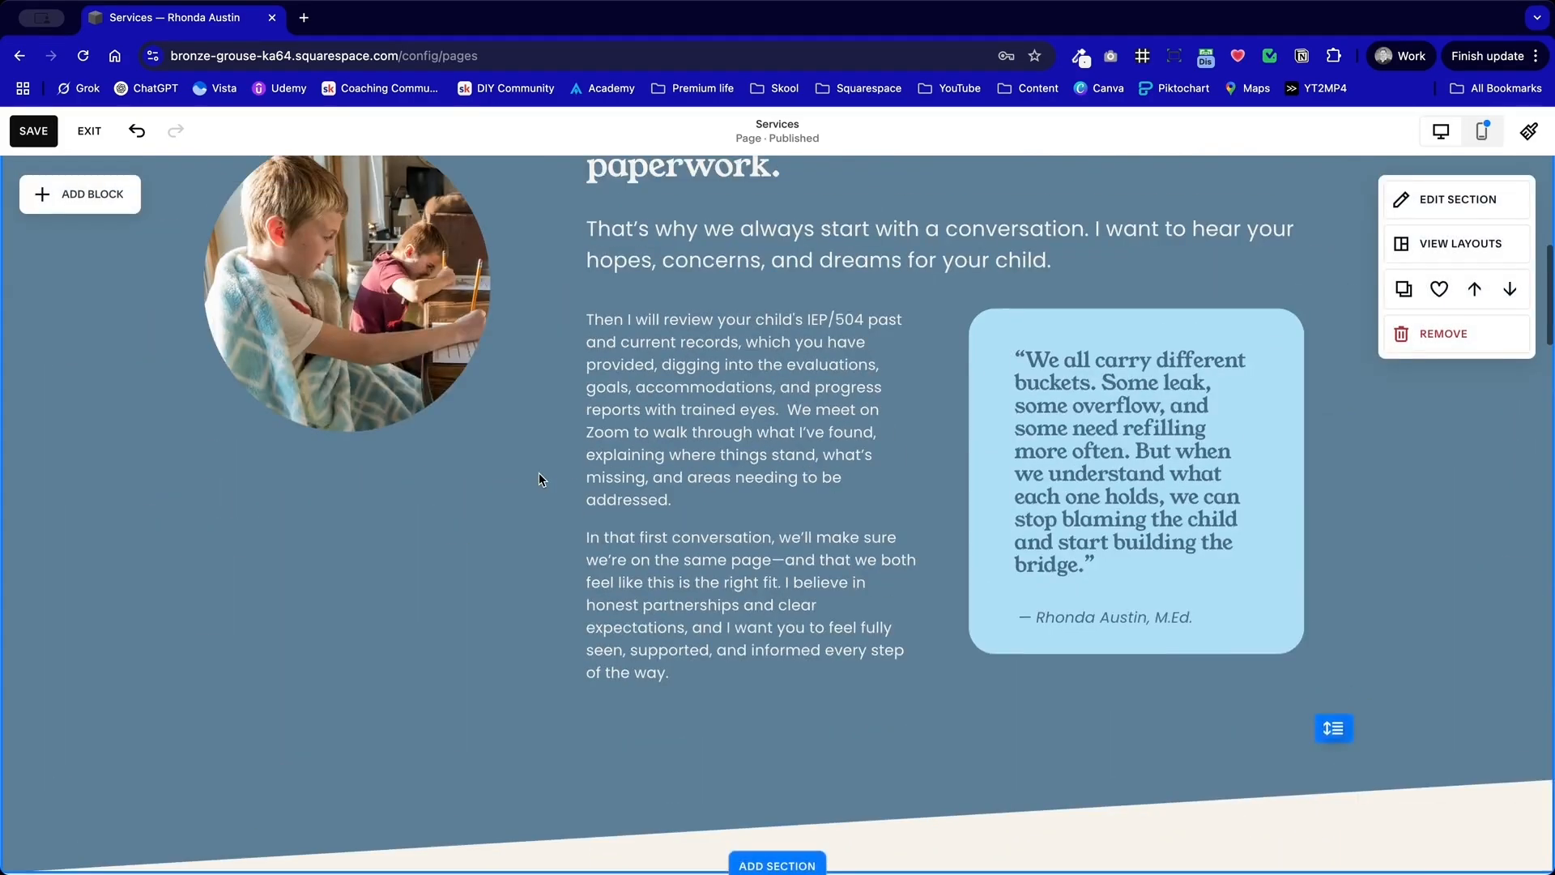
pyautogui.scroll(6, 540, 479)
pyautogui.scroll(-5, 541, 502)
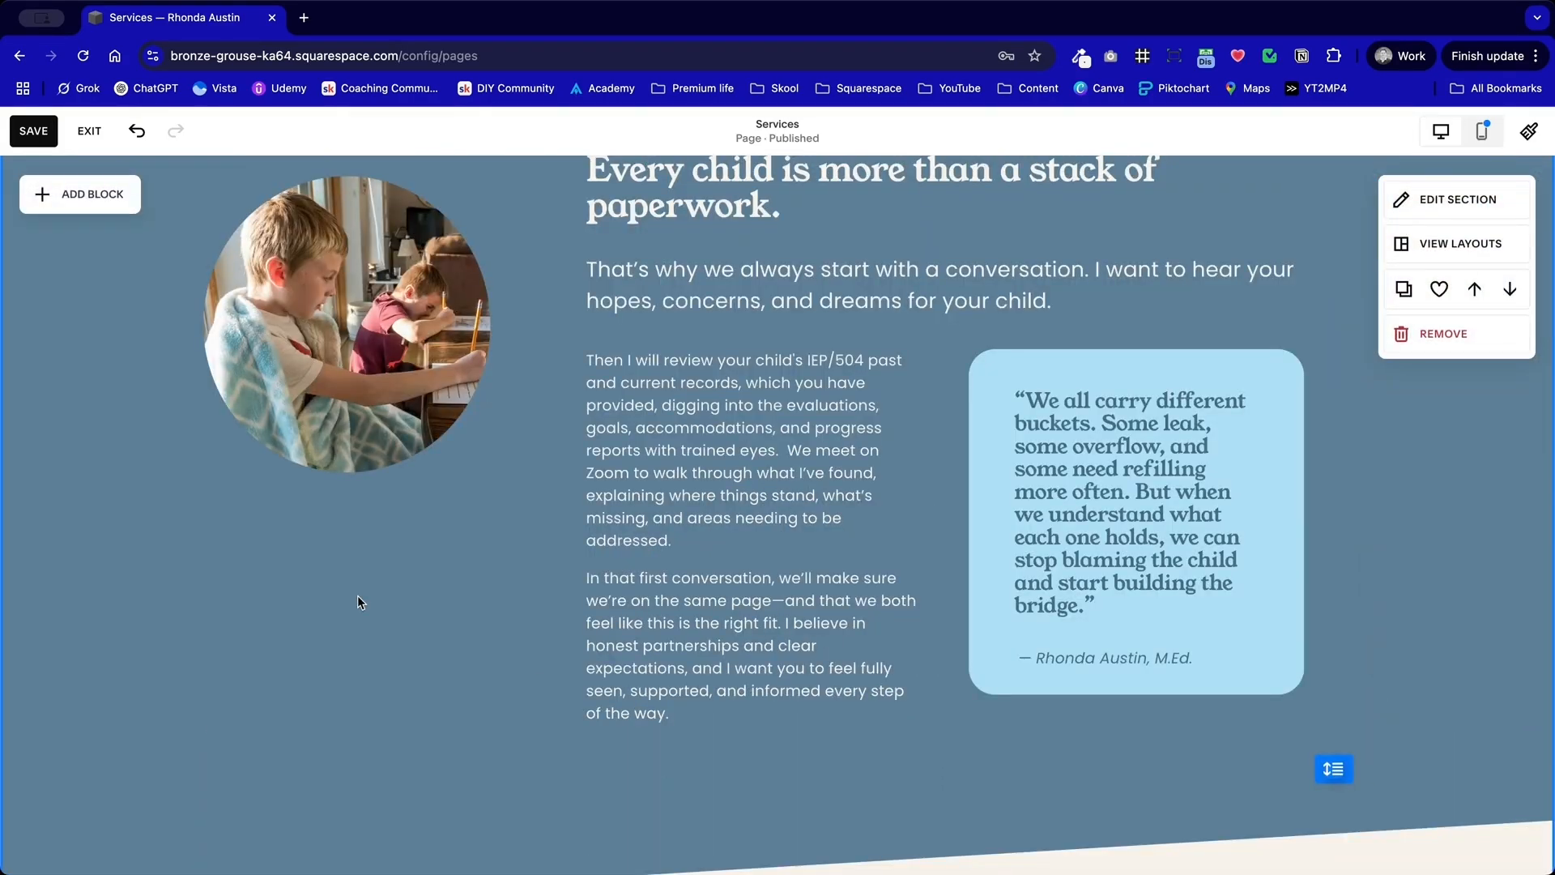
pyautogui.scroll(7, 361, 602)
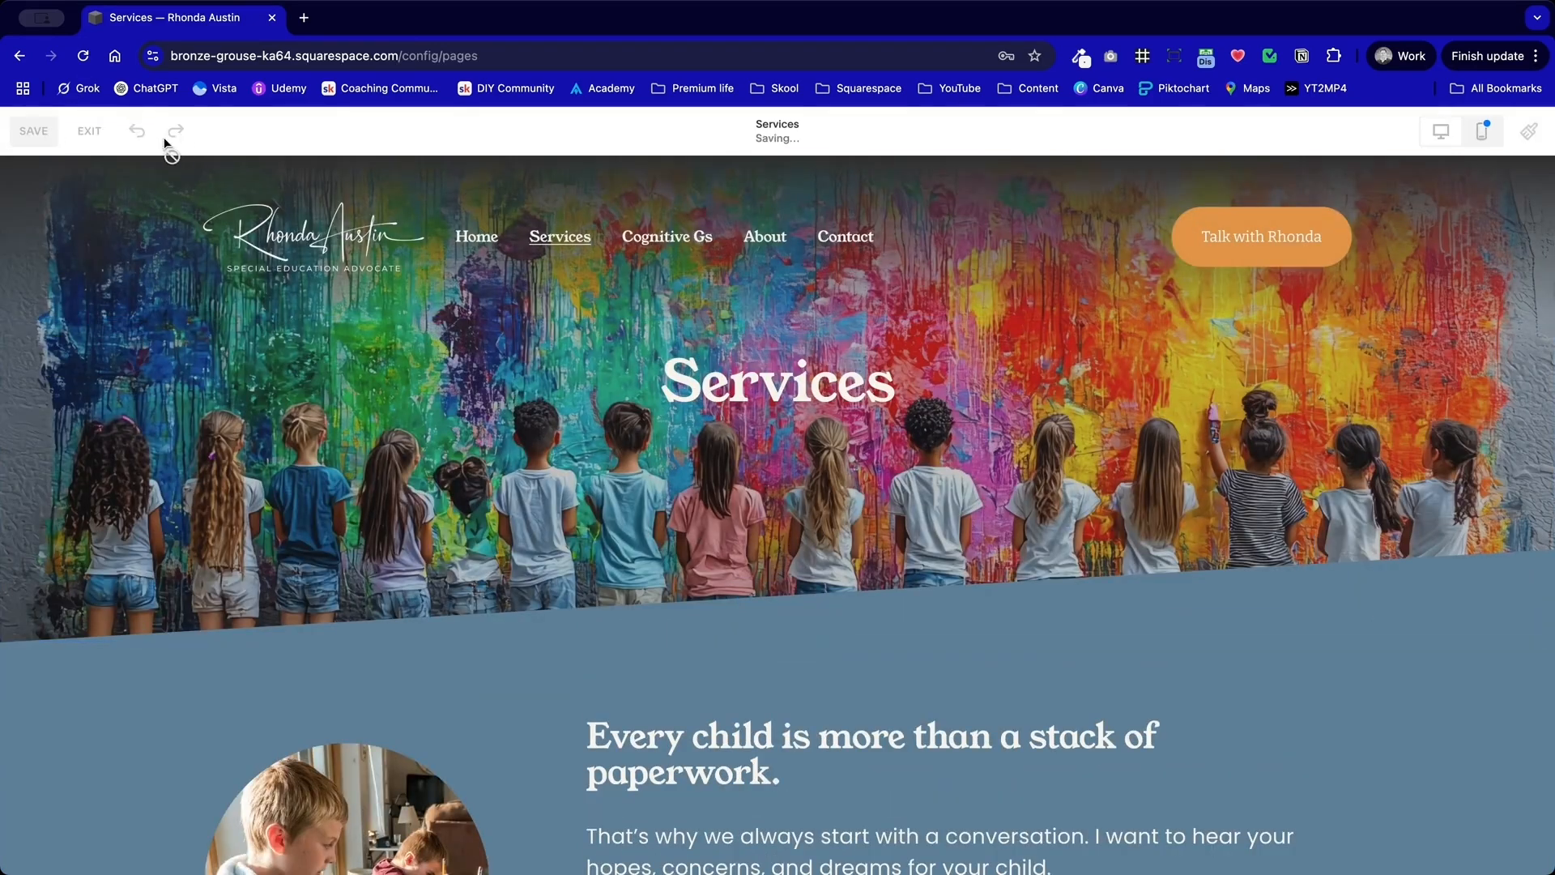
pyautogui.click(1481, 130)
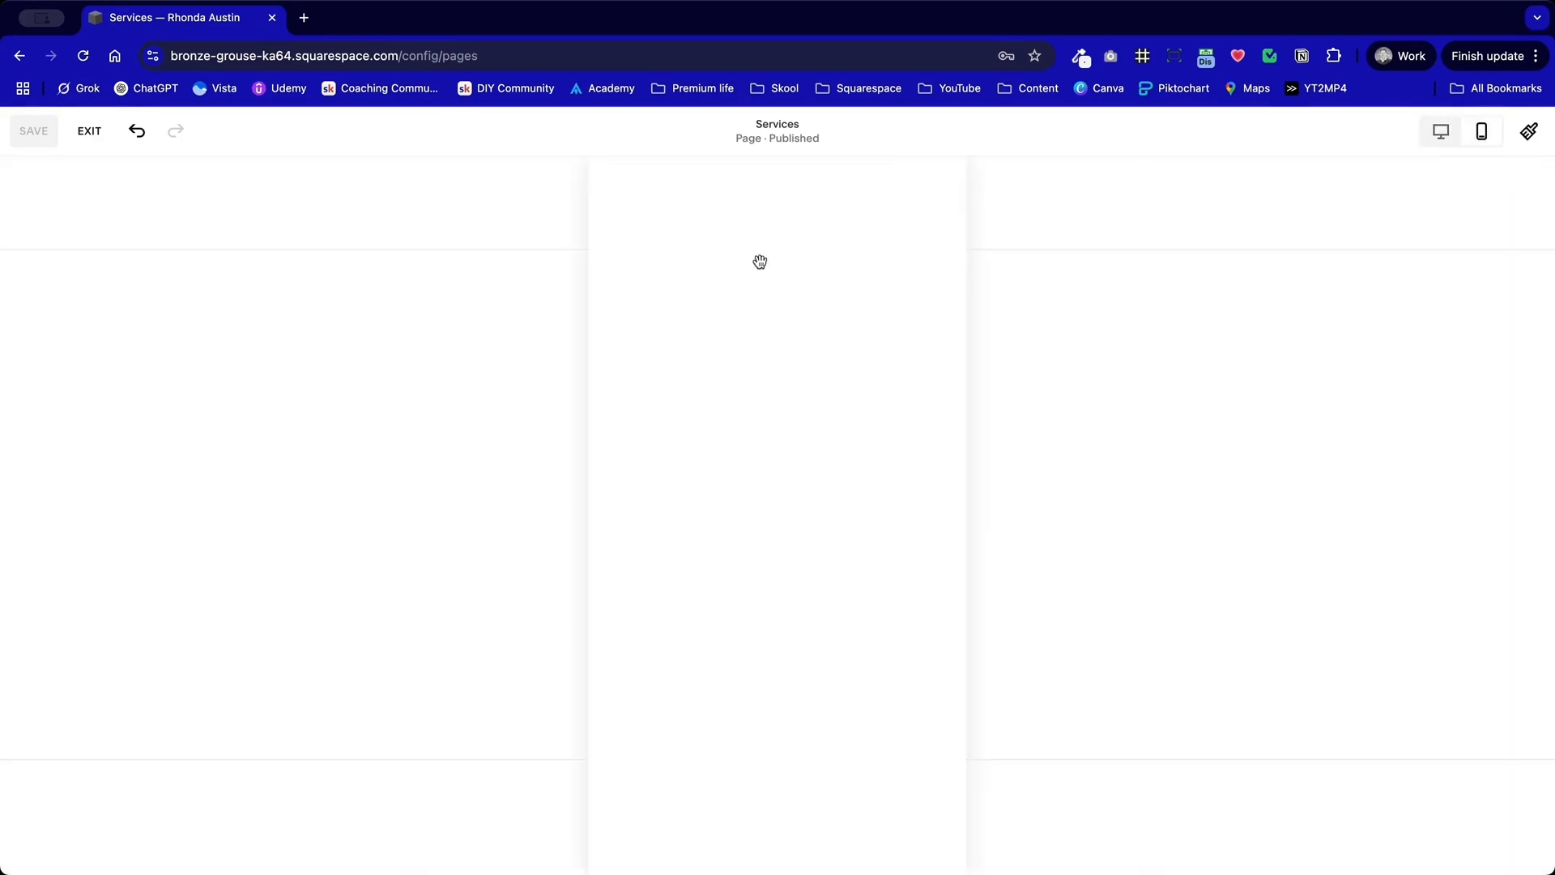
# Step: Try narrowing the "Love to Learn" image above the IEP and 504 Coaching text, and undo the resize
pyautogui.scroll(-10, 821, 593)
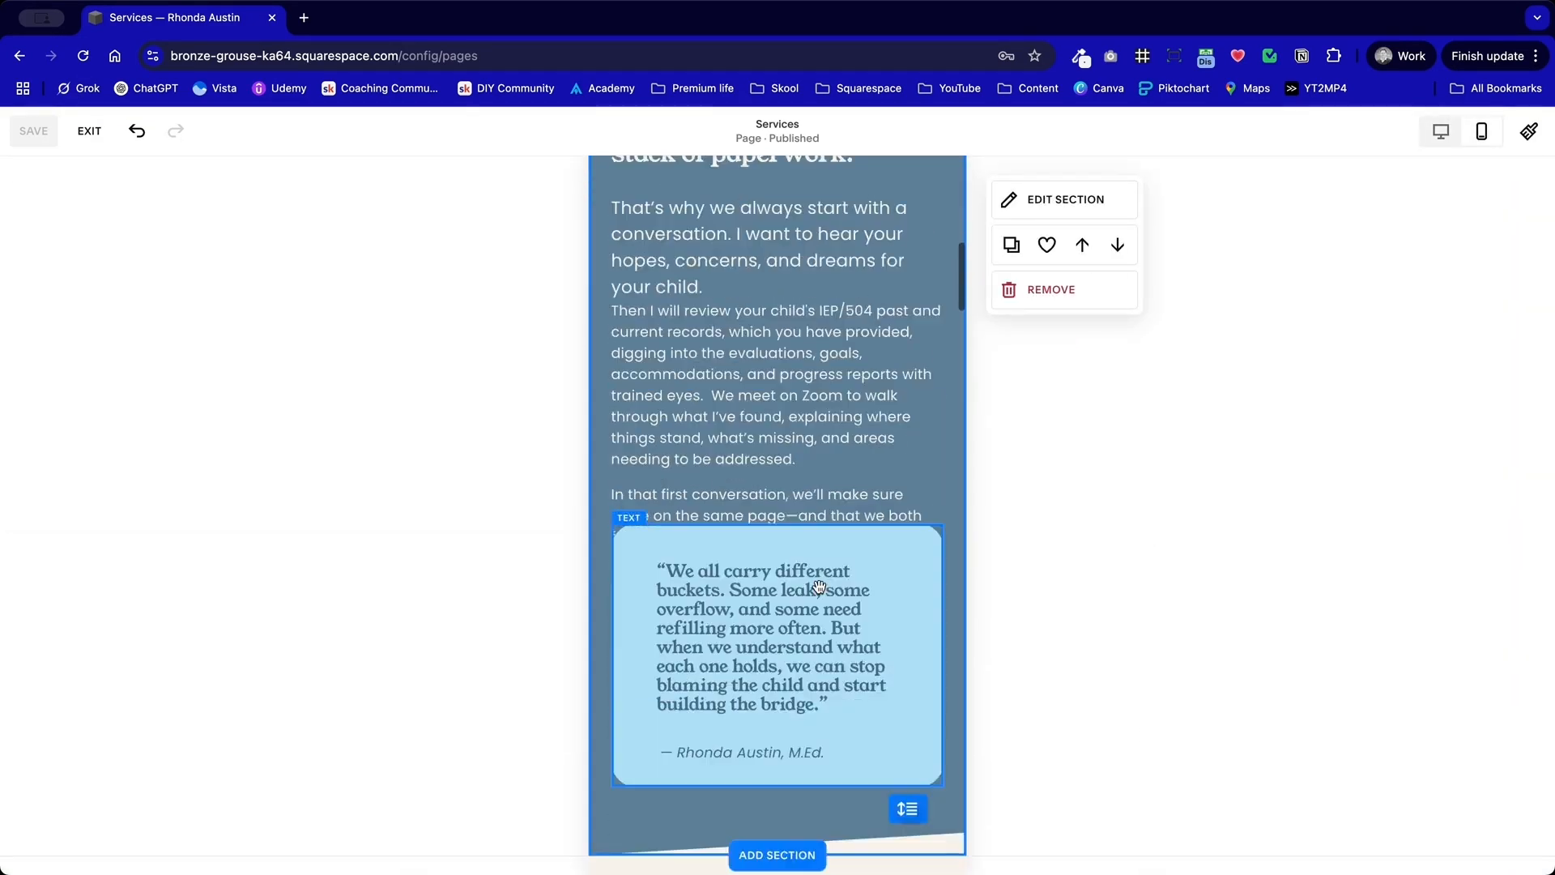
pyautogui.scroll(-12, 819, 593)
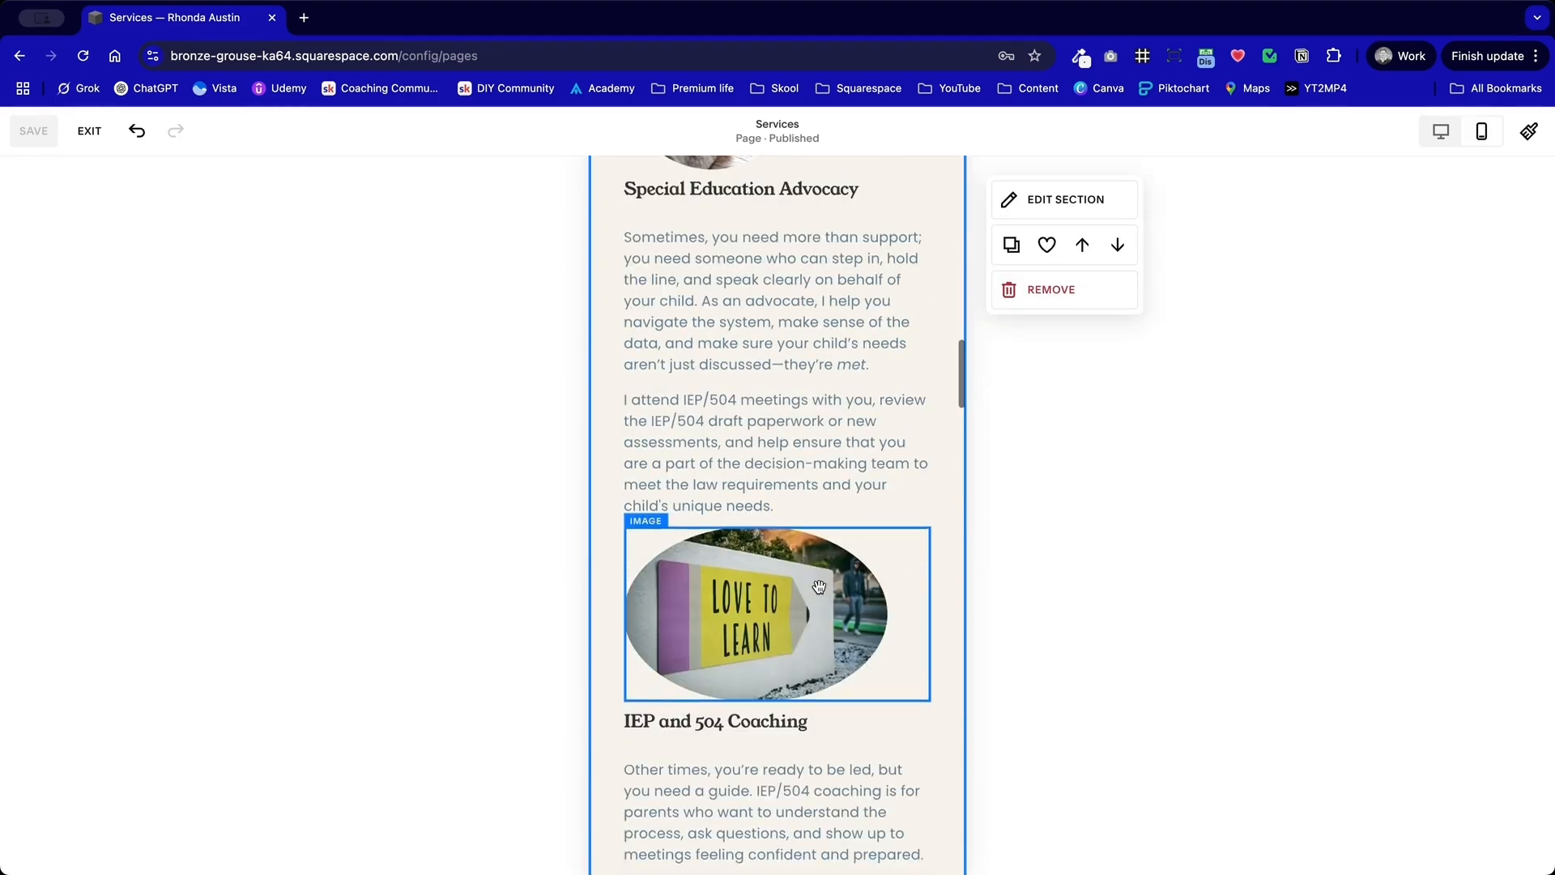
pyautogui.click(922, 421)
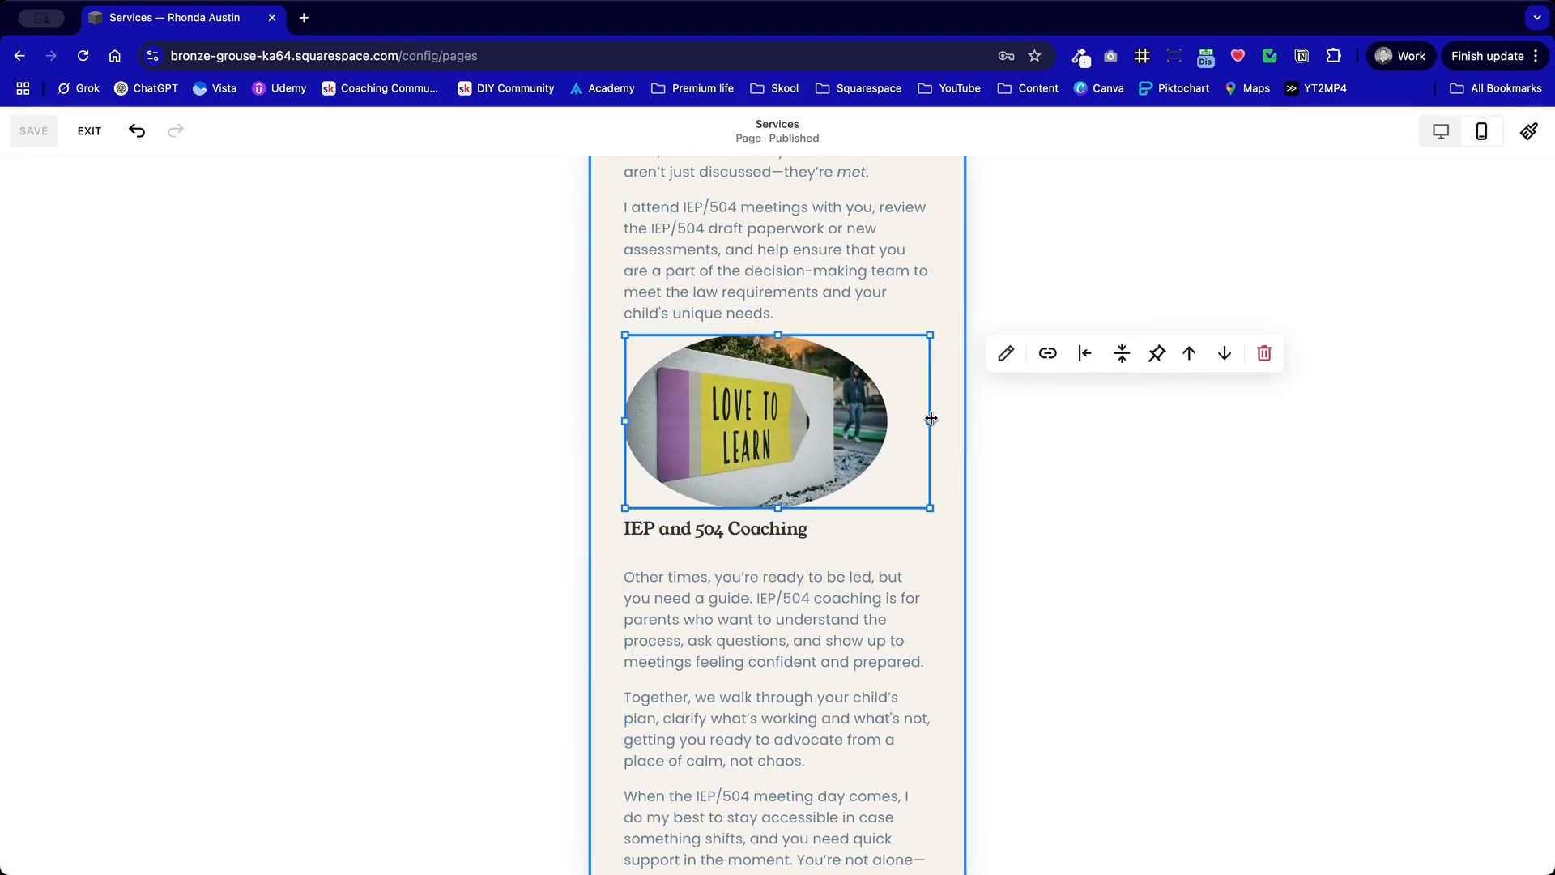
pyautogui.moveTo(931, 419); pyautogui.dragTo(786, 416)
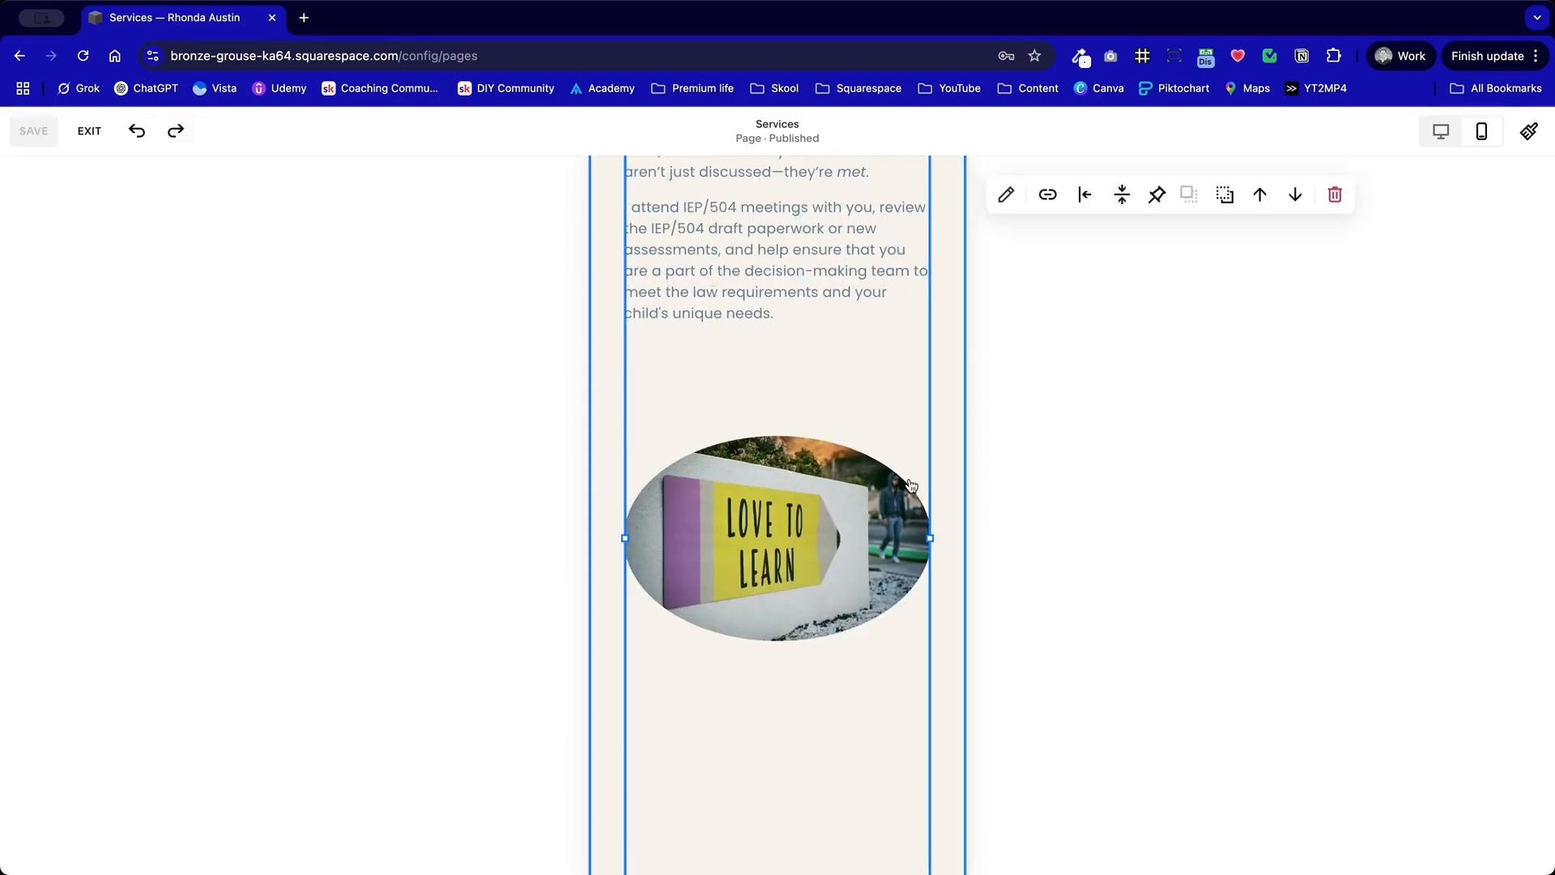
pyautogui.press('super+z')
pyautogui.click(941, 464)
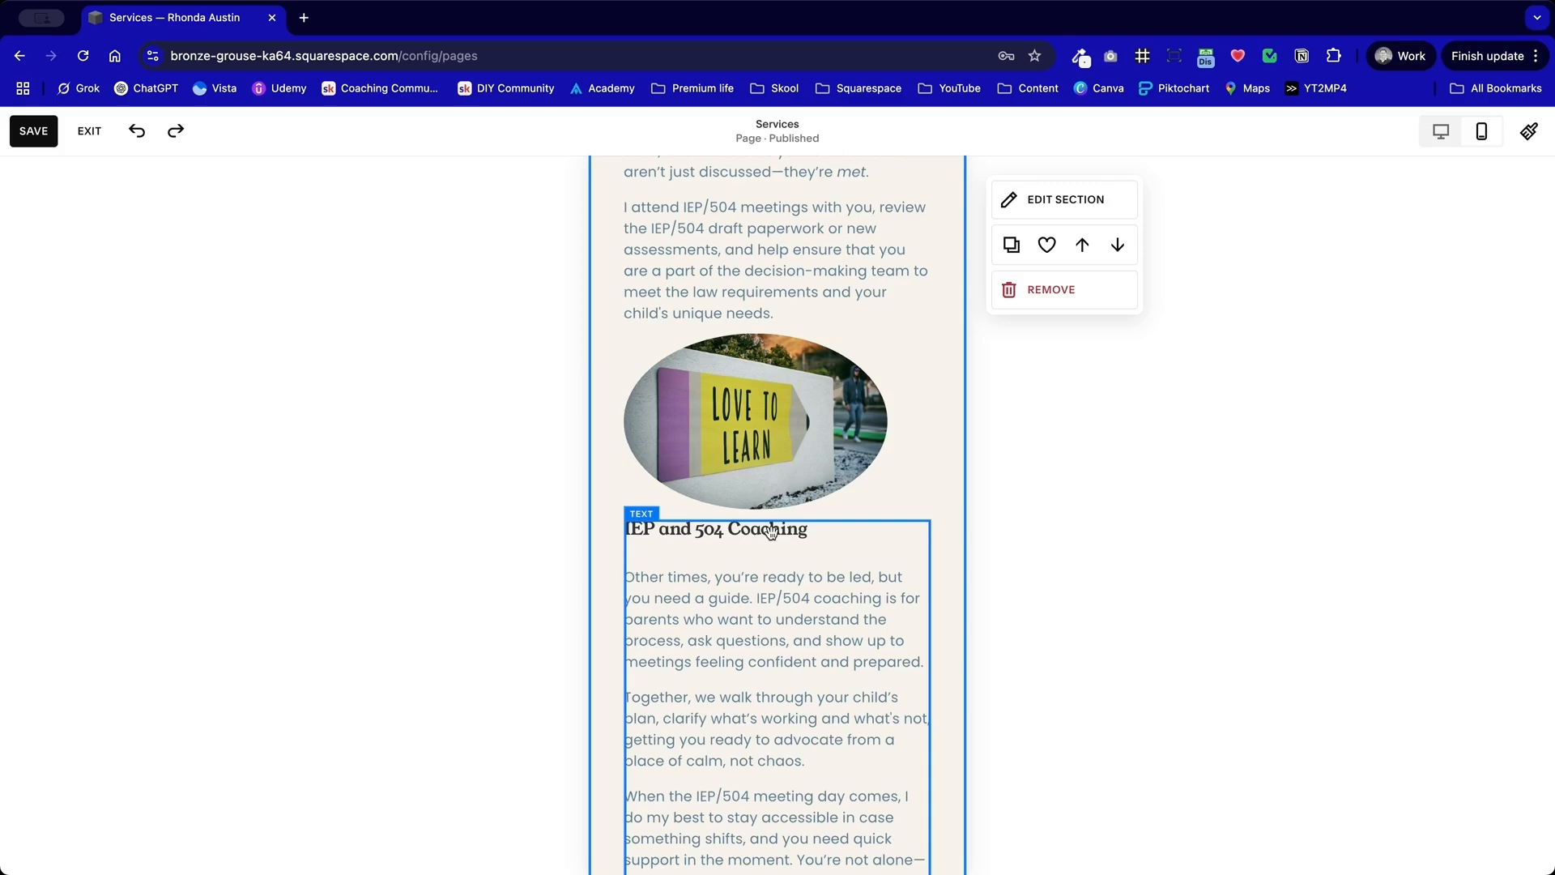
# Step: Switch Stretch on and back off for the image above "What's the Difference?" to give it a true circle shape
pyautogui.scroll(-15, 716, 598)
pyautogui.scroll(12, 716, 598)
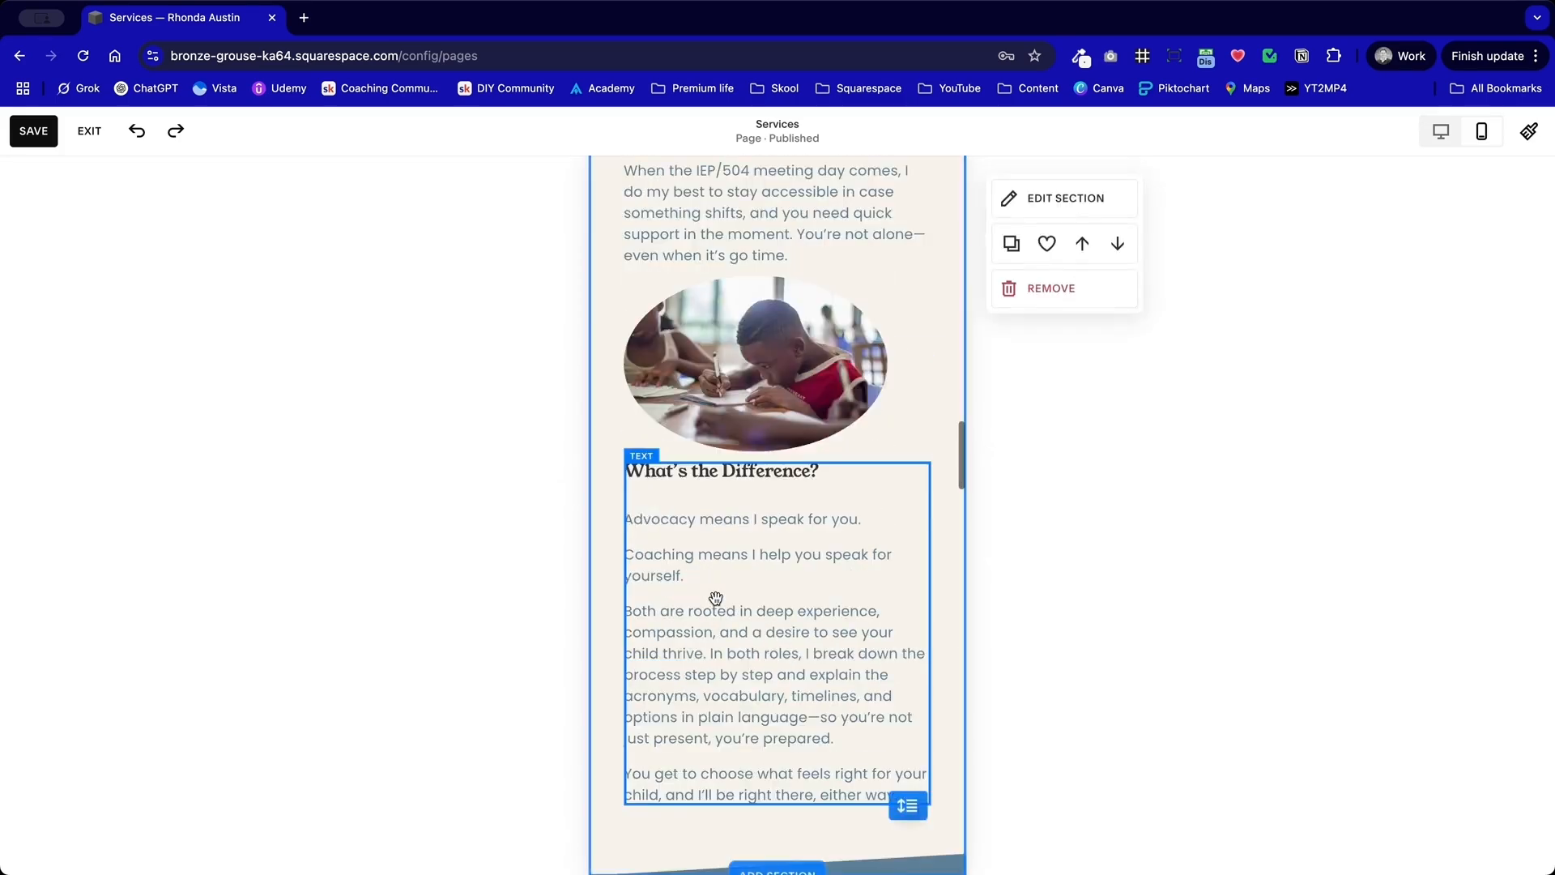
pyautogui.click(716, 597)
pyautogui.click(1003, 513)
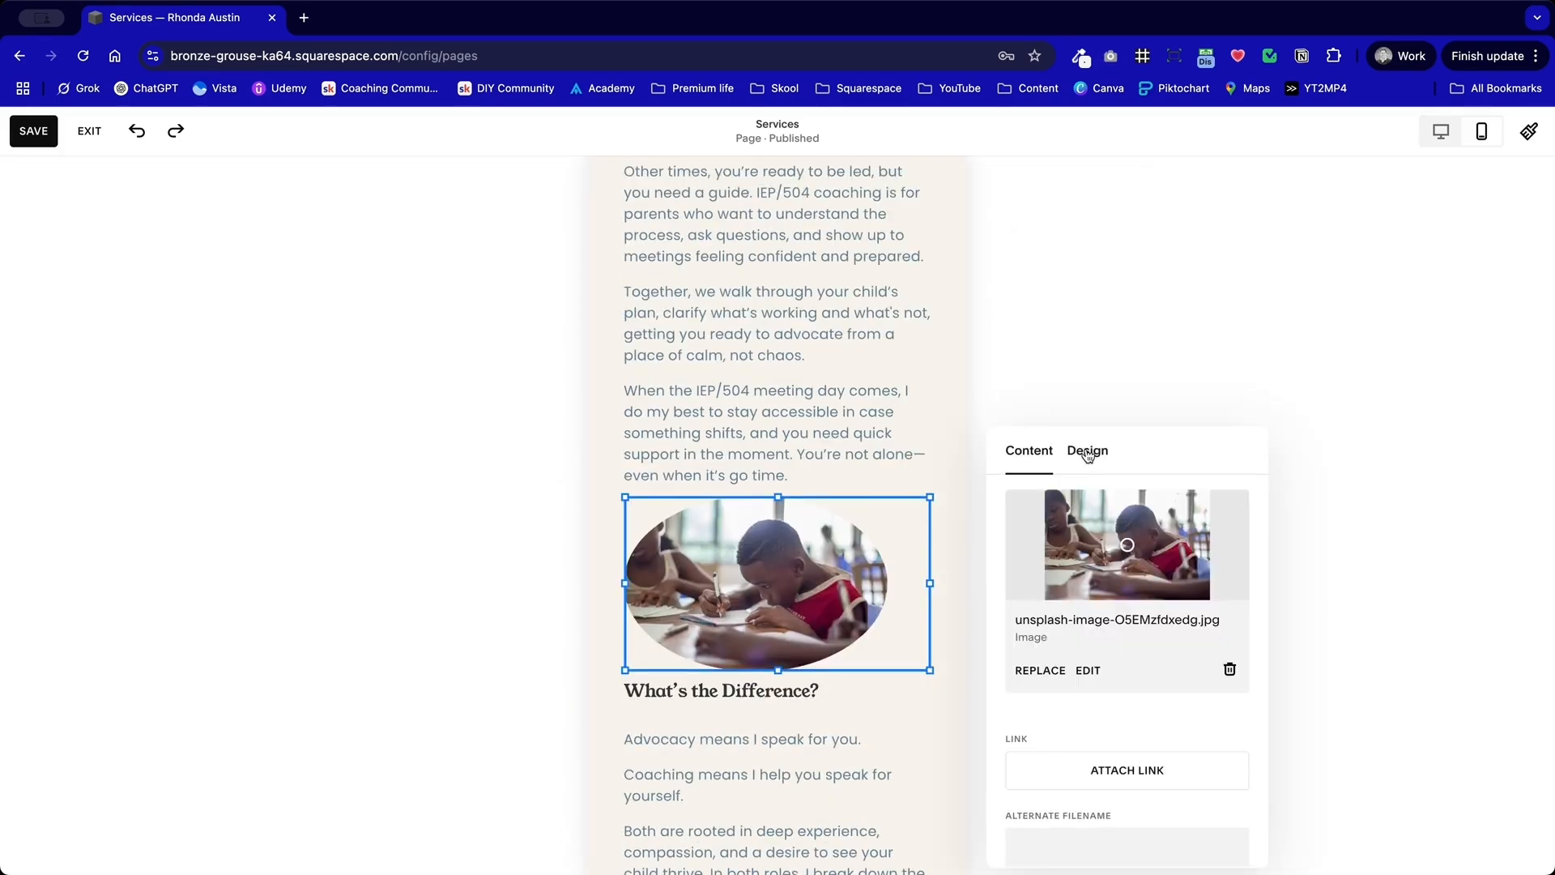
pyautogui.click(1088, 450)
pyautogui.moveTo(1174, 450); pyautogui.dragTo(481, 293)
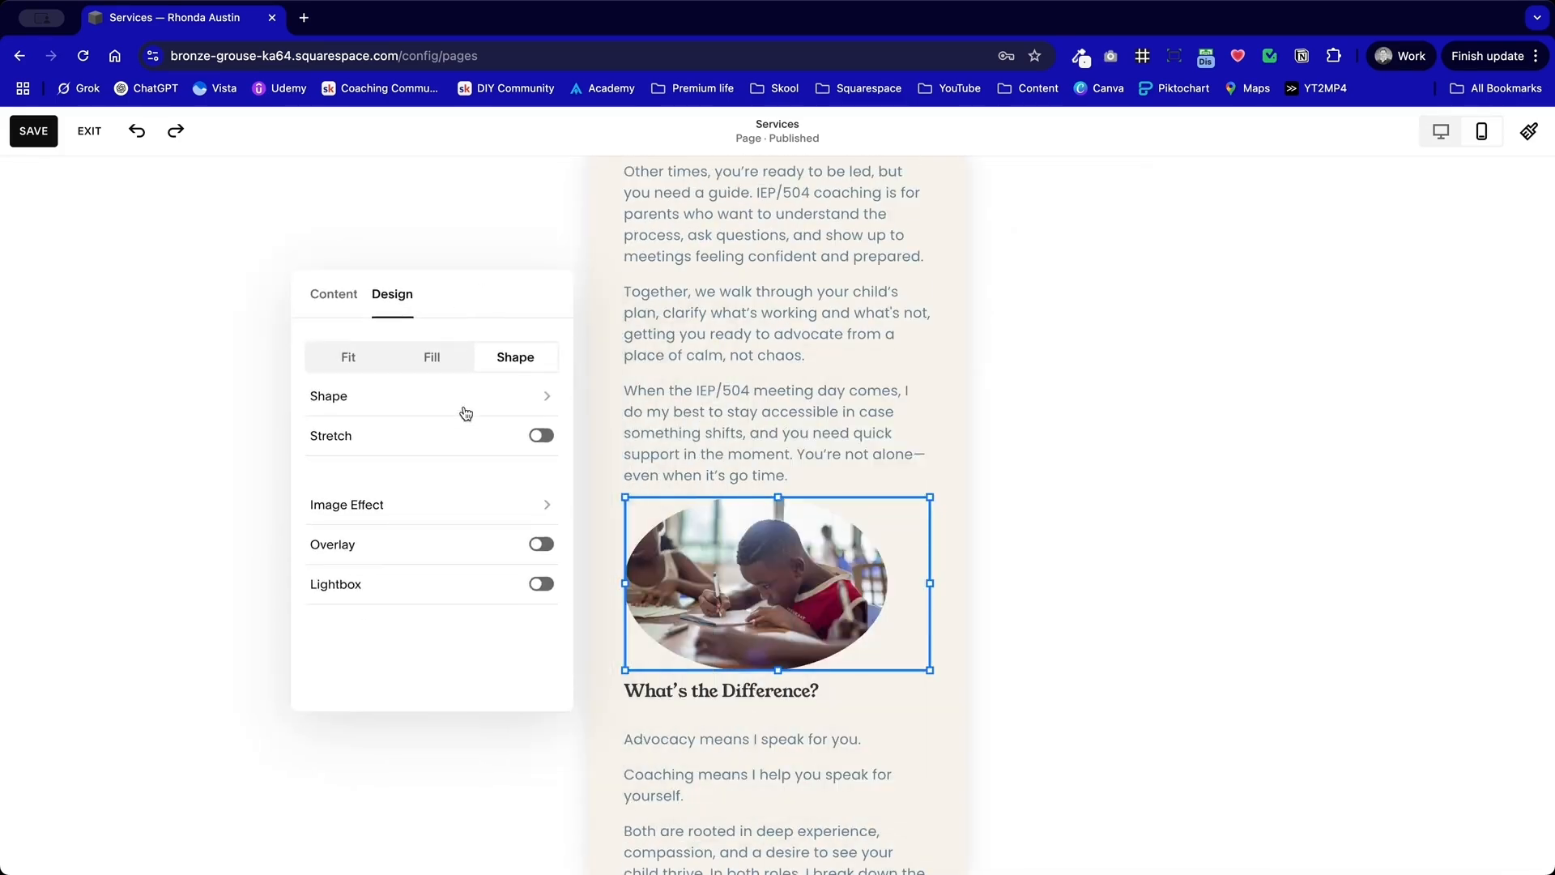
pyautogui.click(541, 437)
pyautogui.click(541, 437)
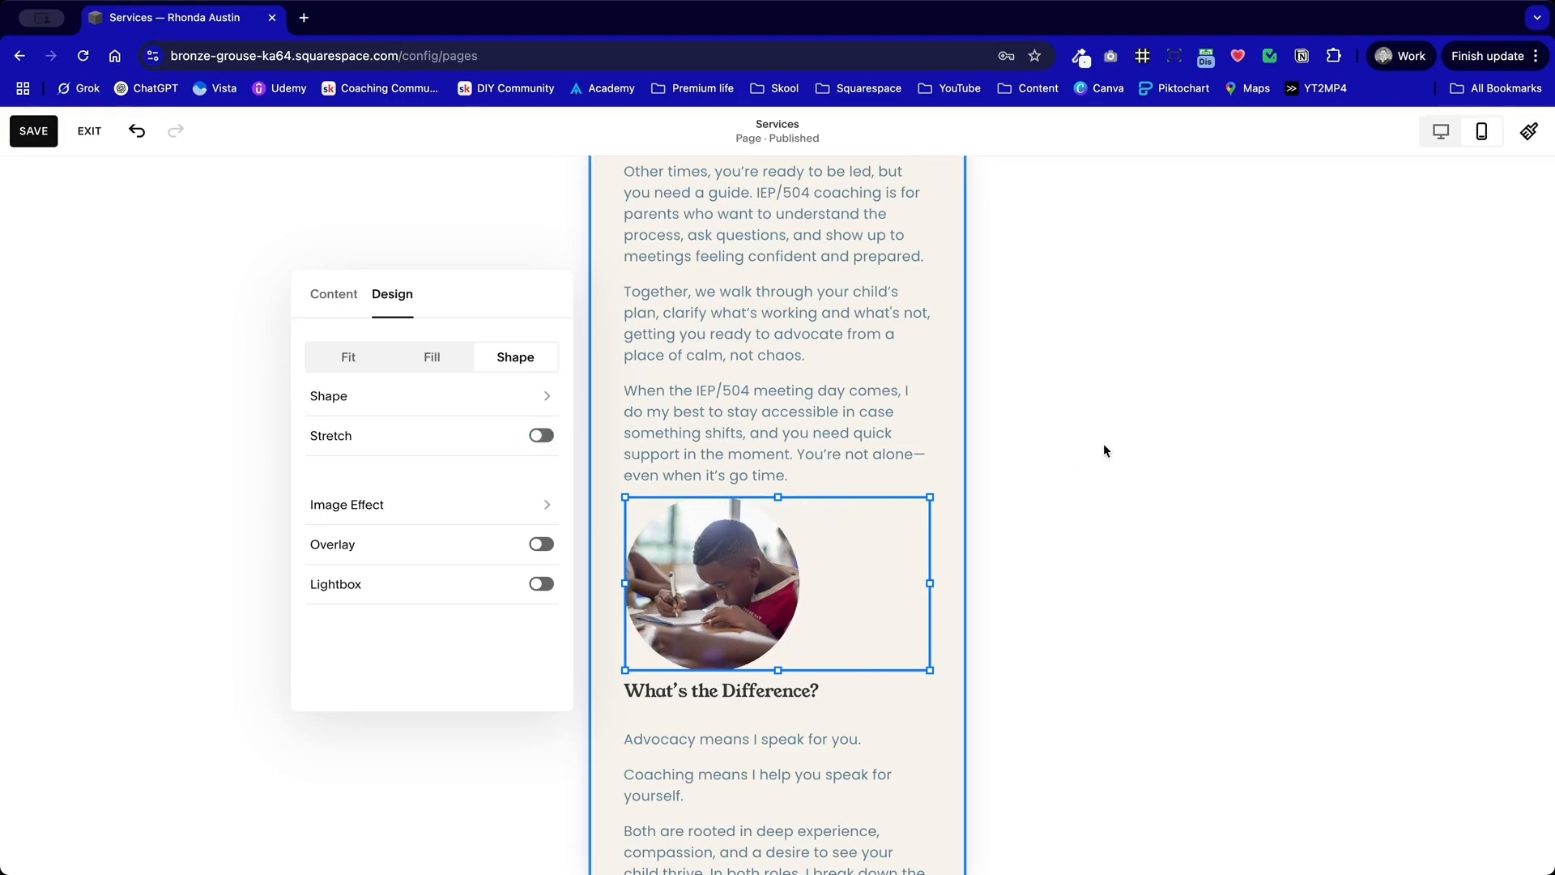
# Step: Switch Stretch on and back off for the "Love to Learn" image to restore its circular shape
pyautogui.scroll(5, 921, 409)
pyautogui.doubleClick(810, 409)
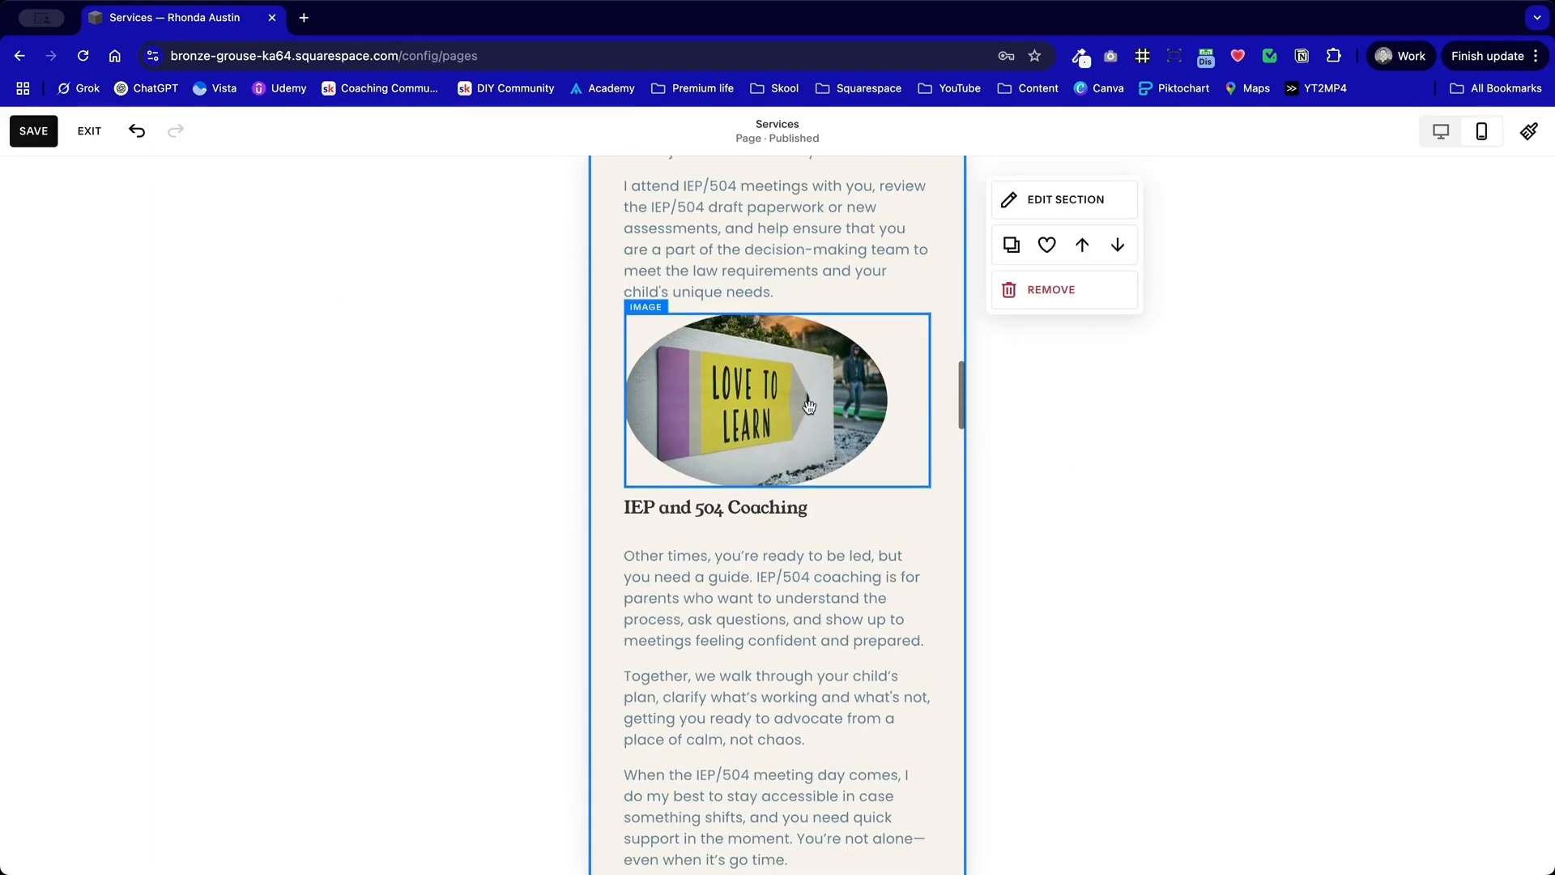
pyautogui.click(1088, 335)
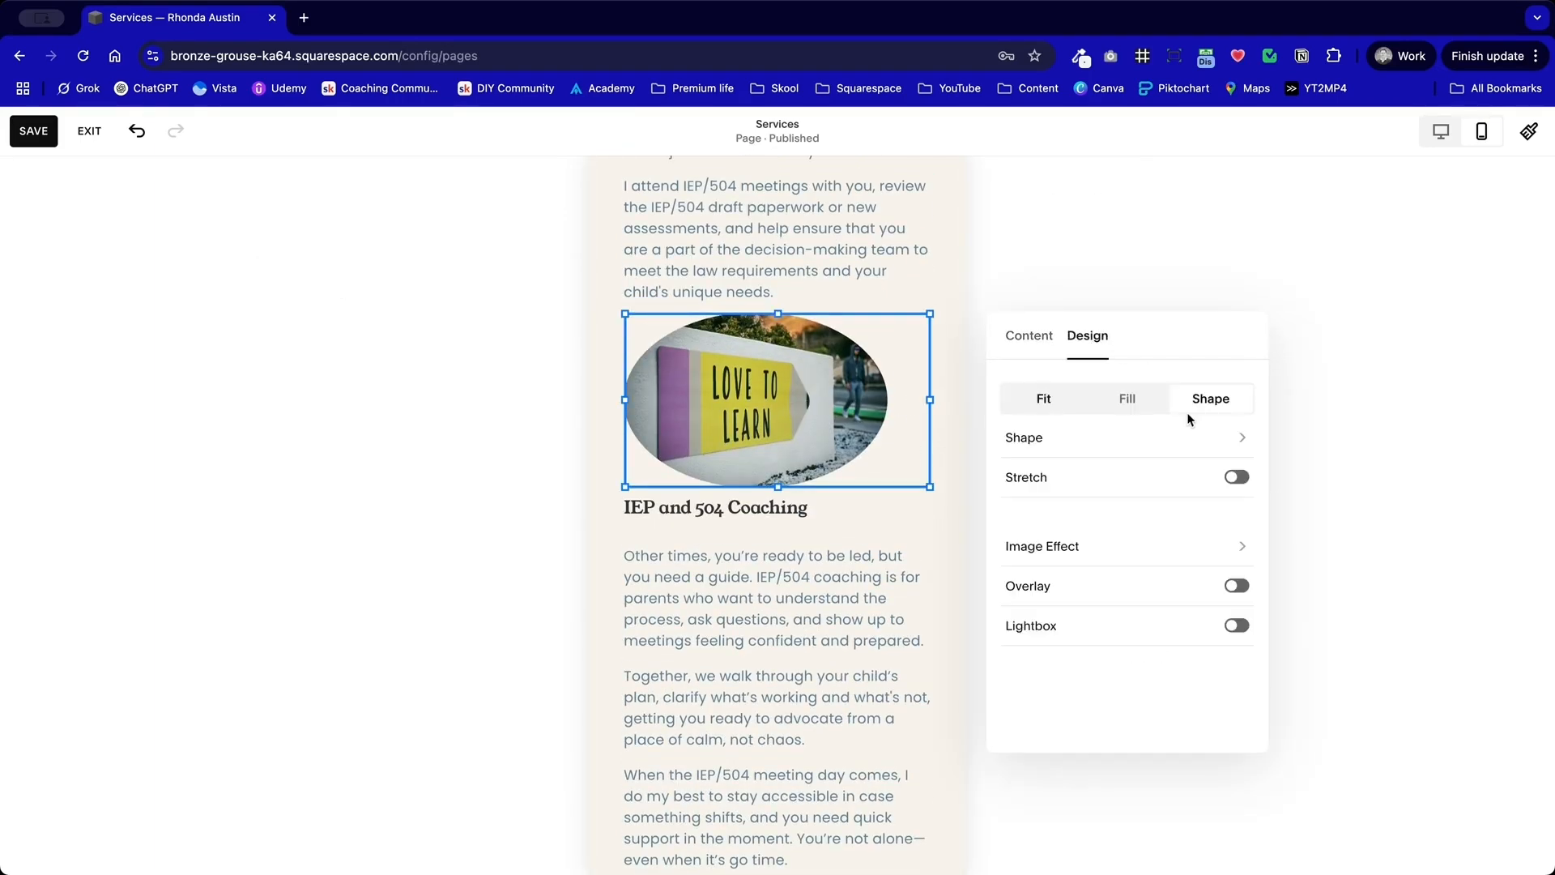
pyautogui.click(1237, 477)
pyautogui.click(632, 560)
# Step: Examine the mobile layout from the service images through Private Assessment and the contact form to the footer
pyautogui.scroll(8, 632, 557)
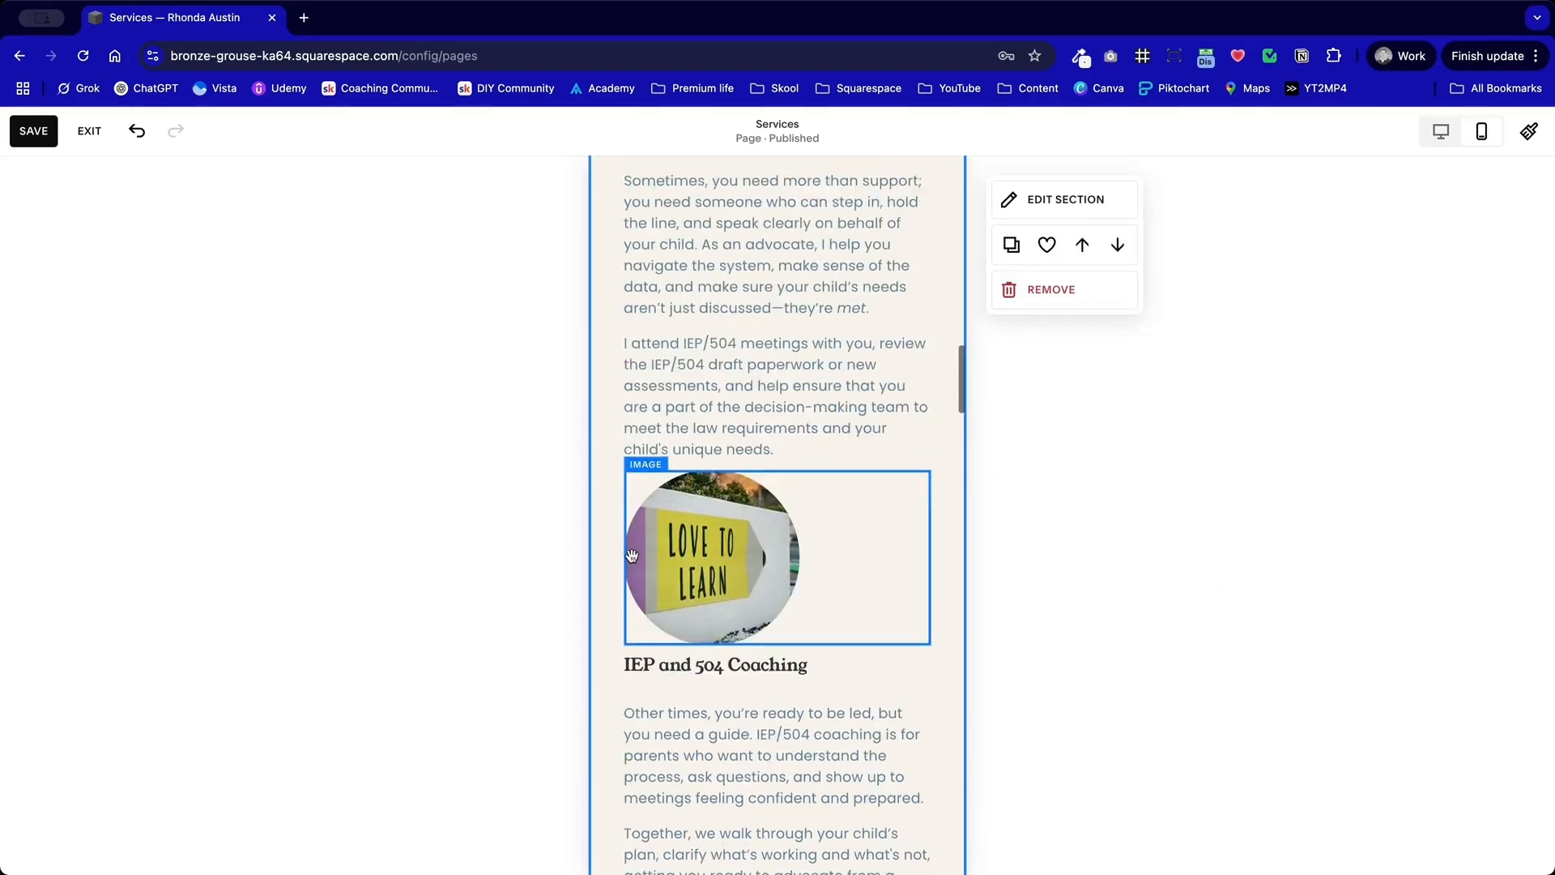
pyautogui.scroll(-11, 631, 557)
pyautogui.scroll(-20, 632, 557)
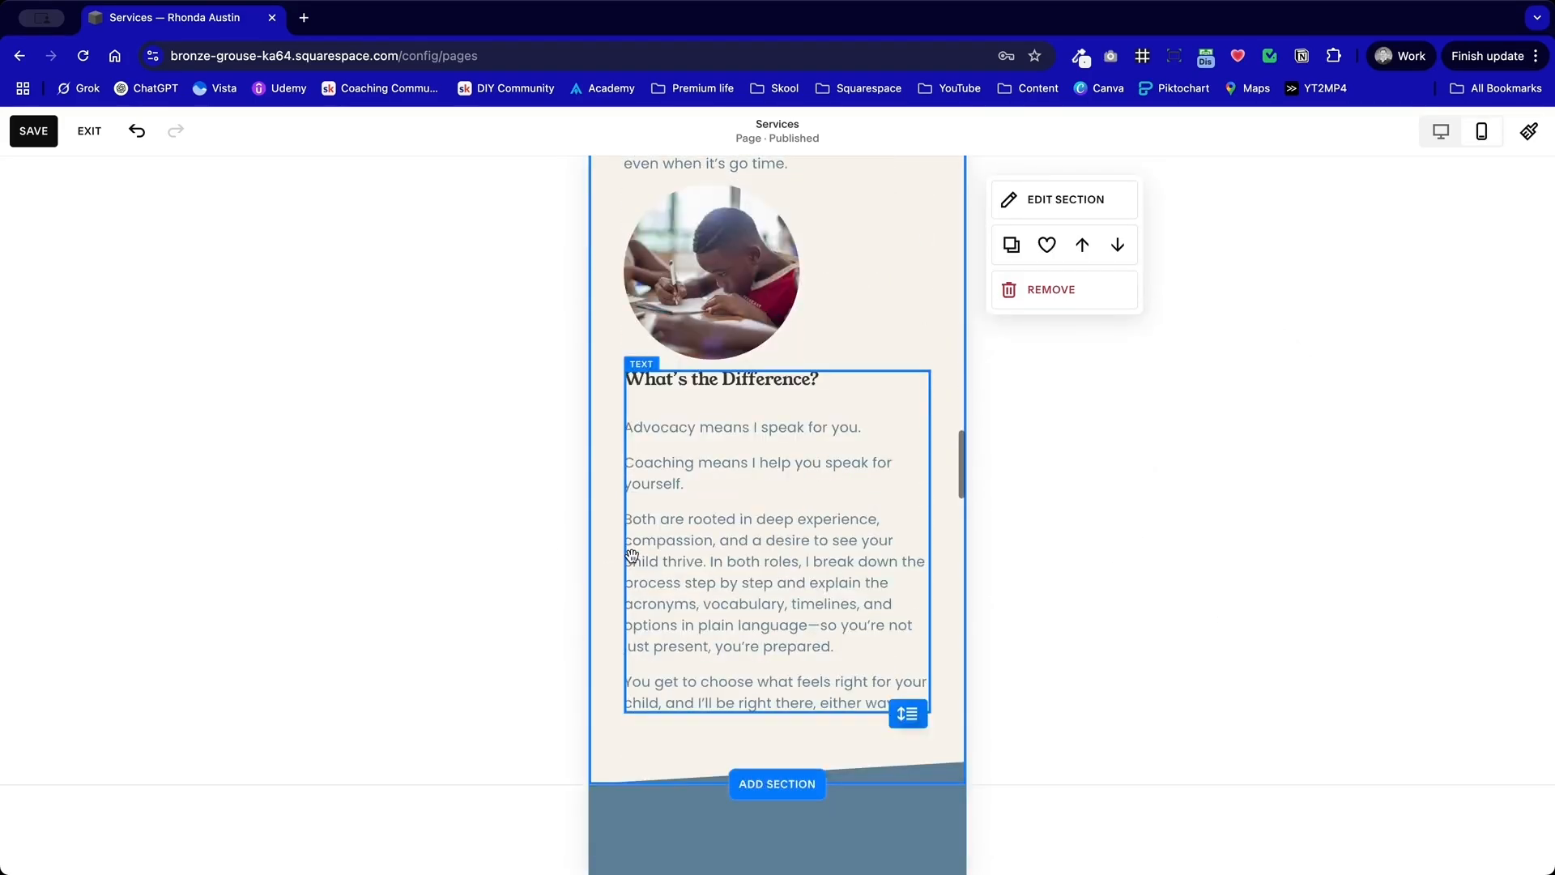
pyautogui.scroll(-14, 632, 556)
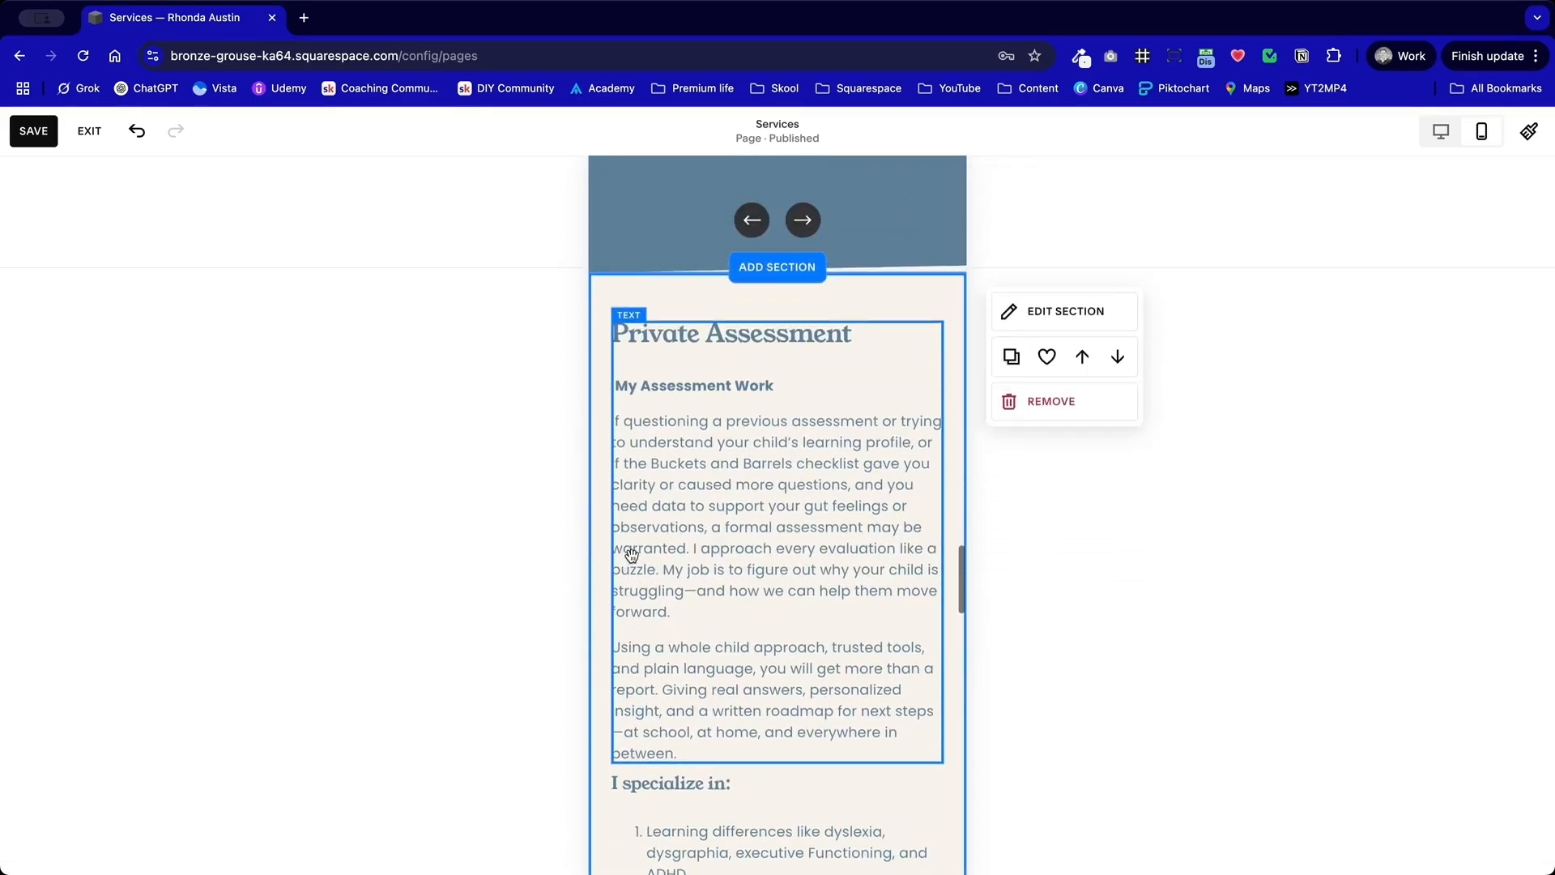
pyautogui.scroll(-10, 632, 555)
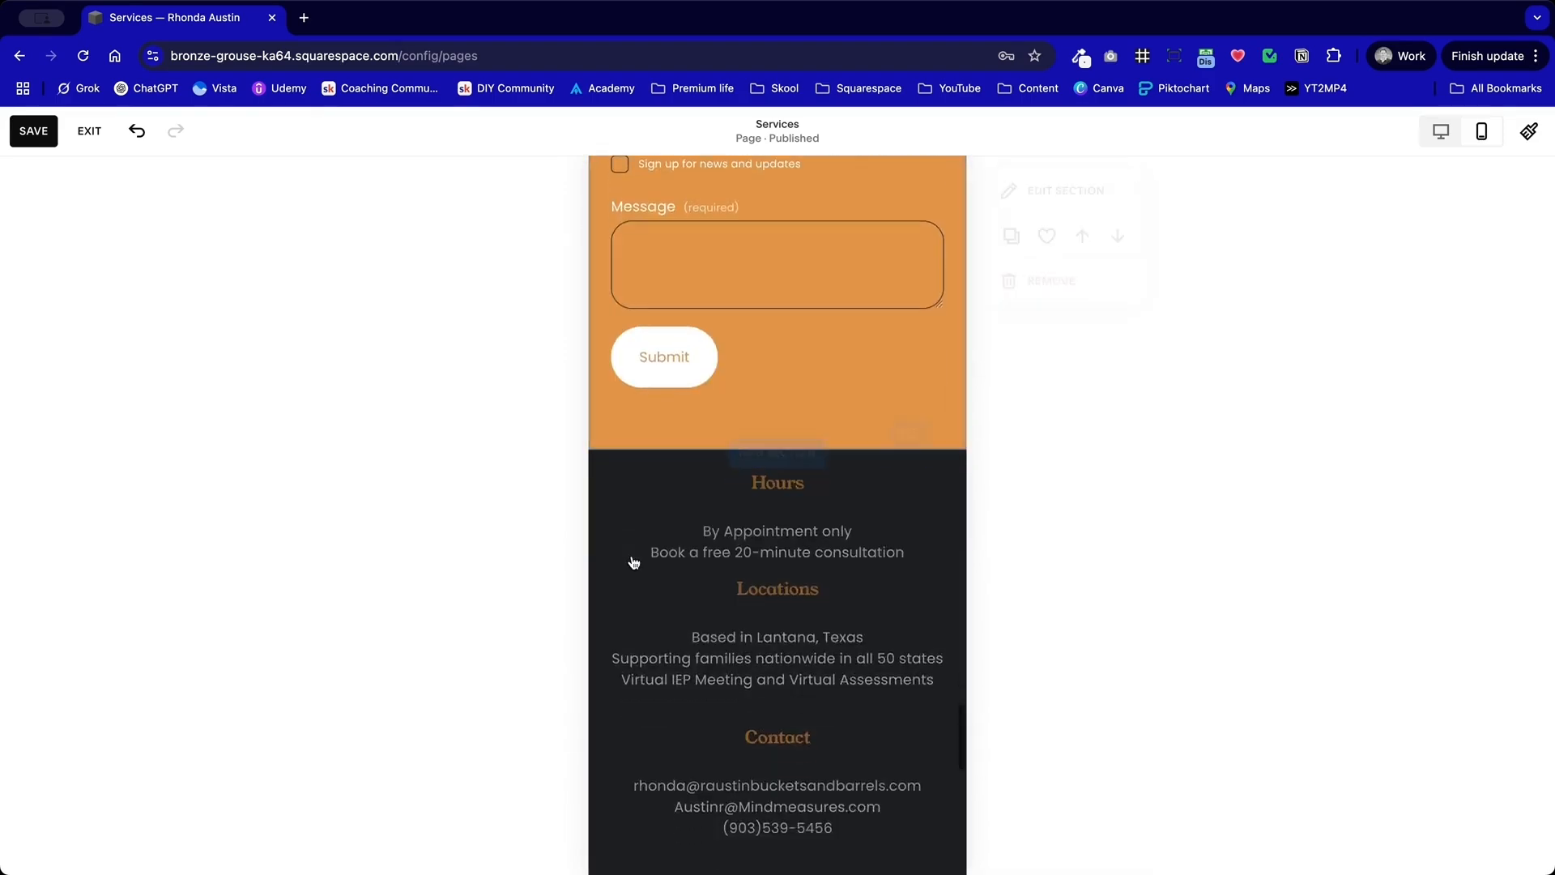
pyautogui.scroll(12, 632, 556)
pyautogui.scroll(20, 632, 556)
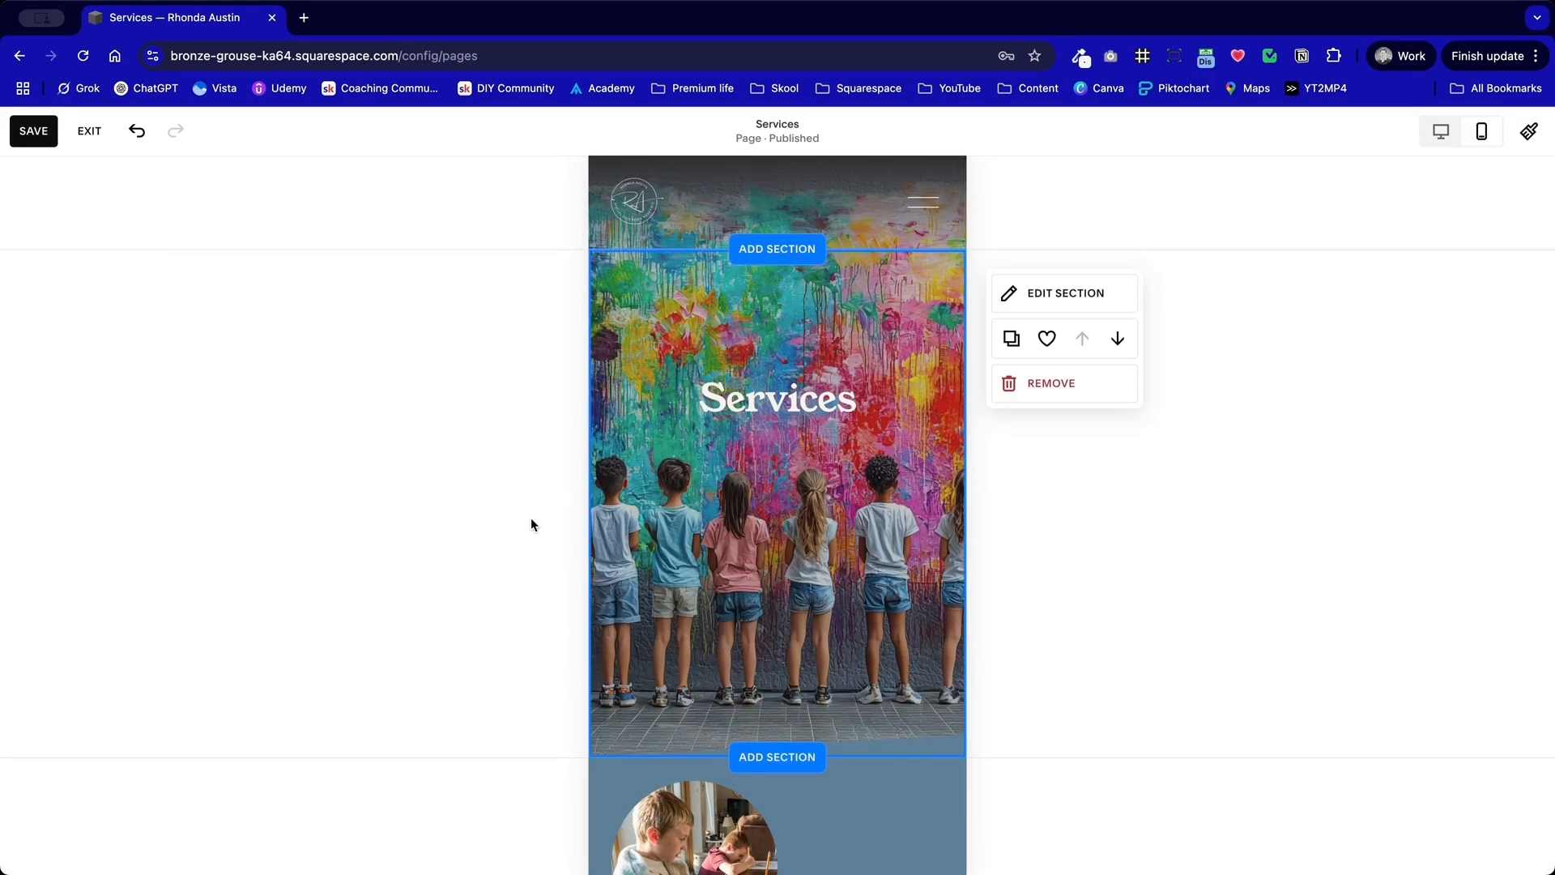
# Step: Lengthen the blue intro section and move the quote card below the intro paragraphs so it no longer covers them
pyautogui.scroll(-9, 896, 611)
pyautogui.scroll(-4, 896, 611)
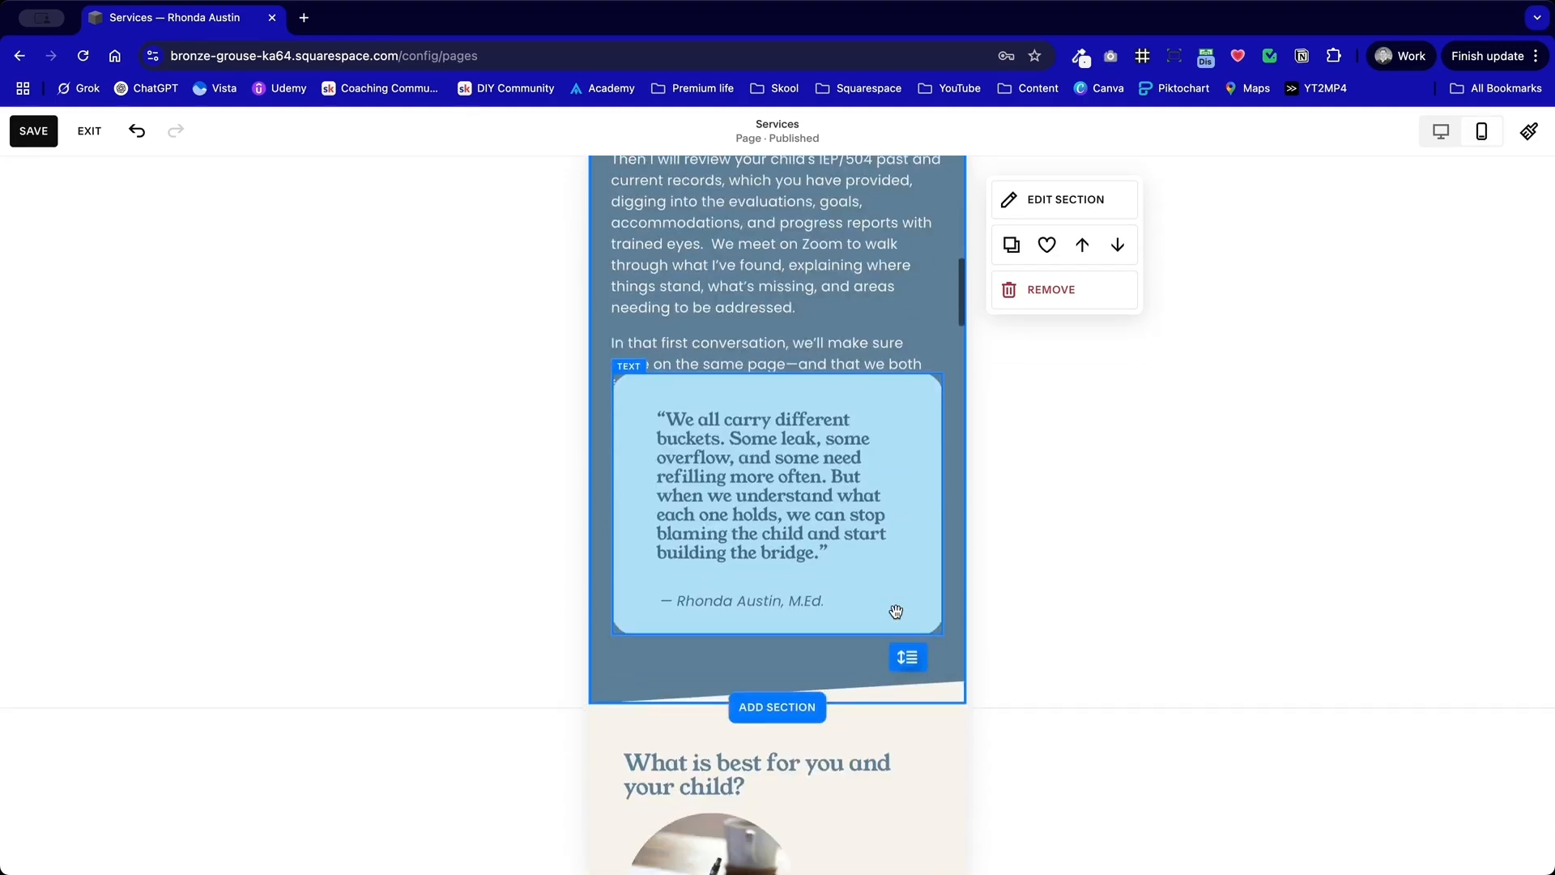
pyautogui.moveTo(908, 650); pyautogui.dragTo(909, 710)
pyautogui.moveTo(892, 562); pyautogui.dragTo(888, 423)
pyautogui.click(947, 646)
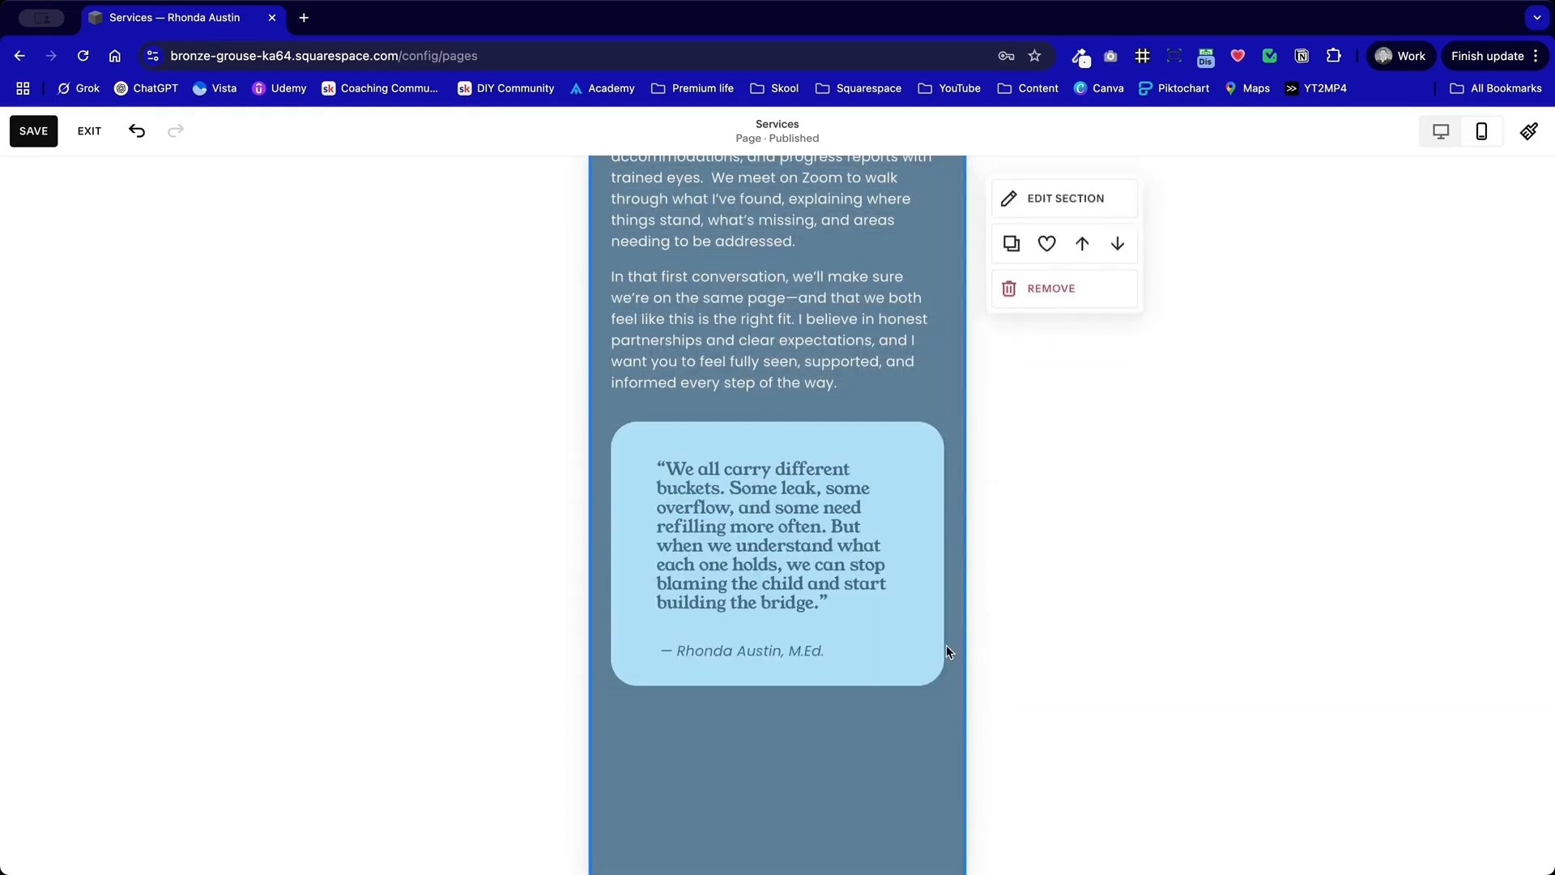
# Step: Trim the overlong block beneath the quote card and shorten the blue intro section to remove the empty space below it
pyautogui.scroll(-5, 947, 646)
pyautogui.moveTo(908, 486); pyautogui.dragTo(908, 306)
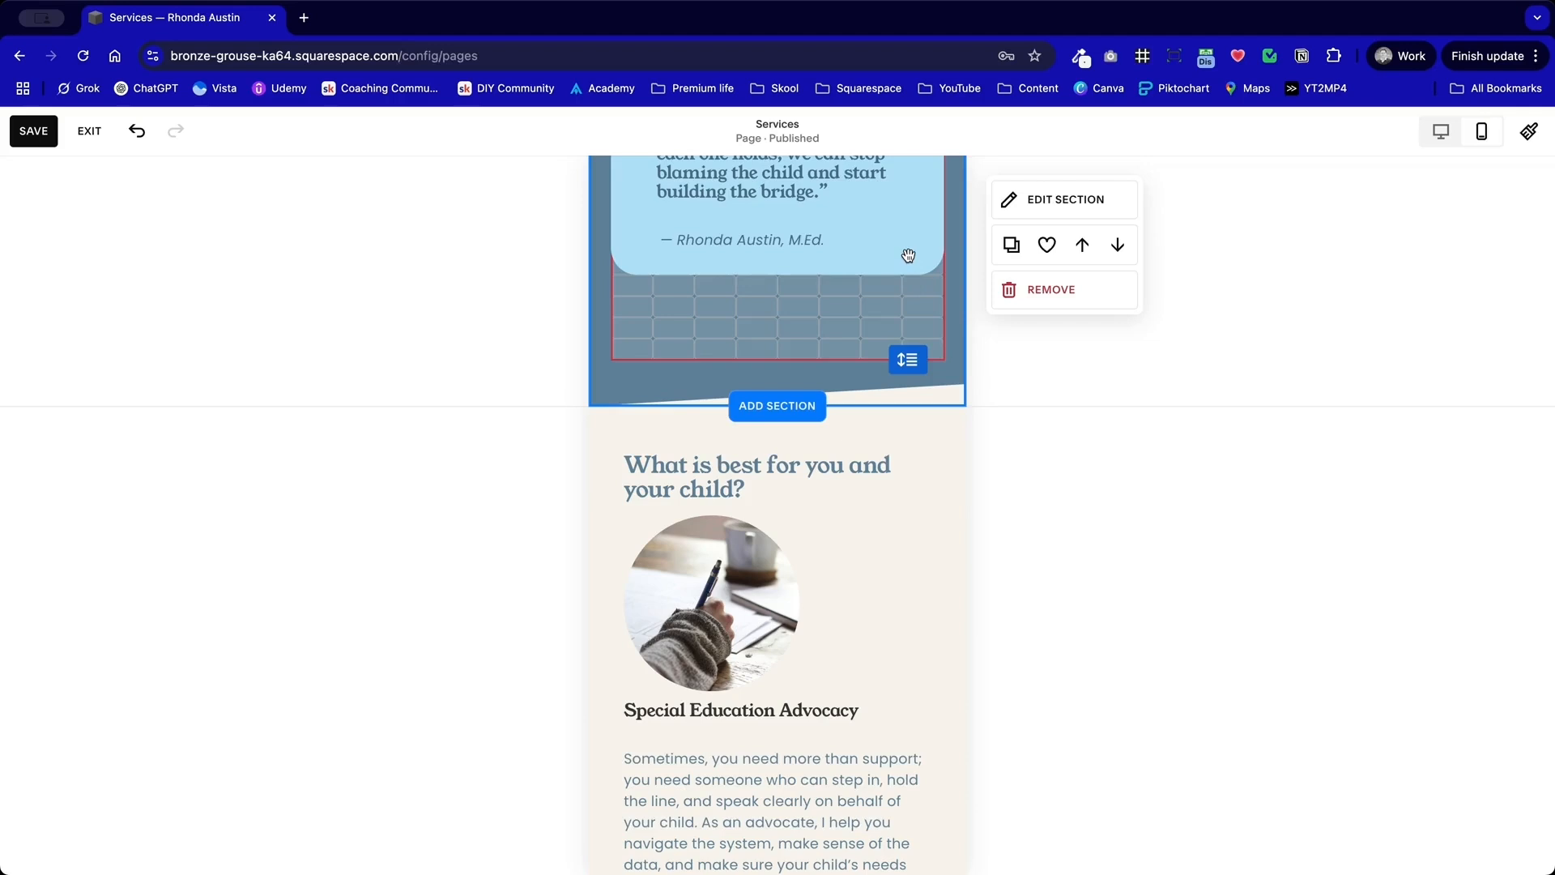
pyautogui.click(821, 328)
pyautogui.moveTo(769, 361); pyautogui.dragTo(781, 273)
pyautogui.click(821, 350)
pyautogui.moveTo(904, 376); pyautogui.dragTo(903, 322)
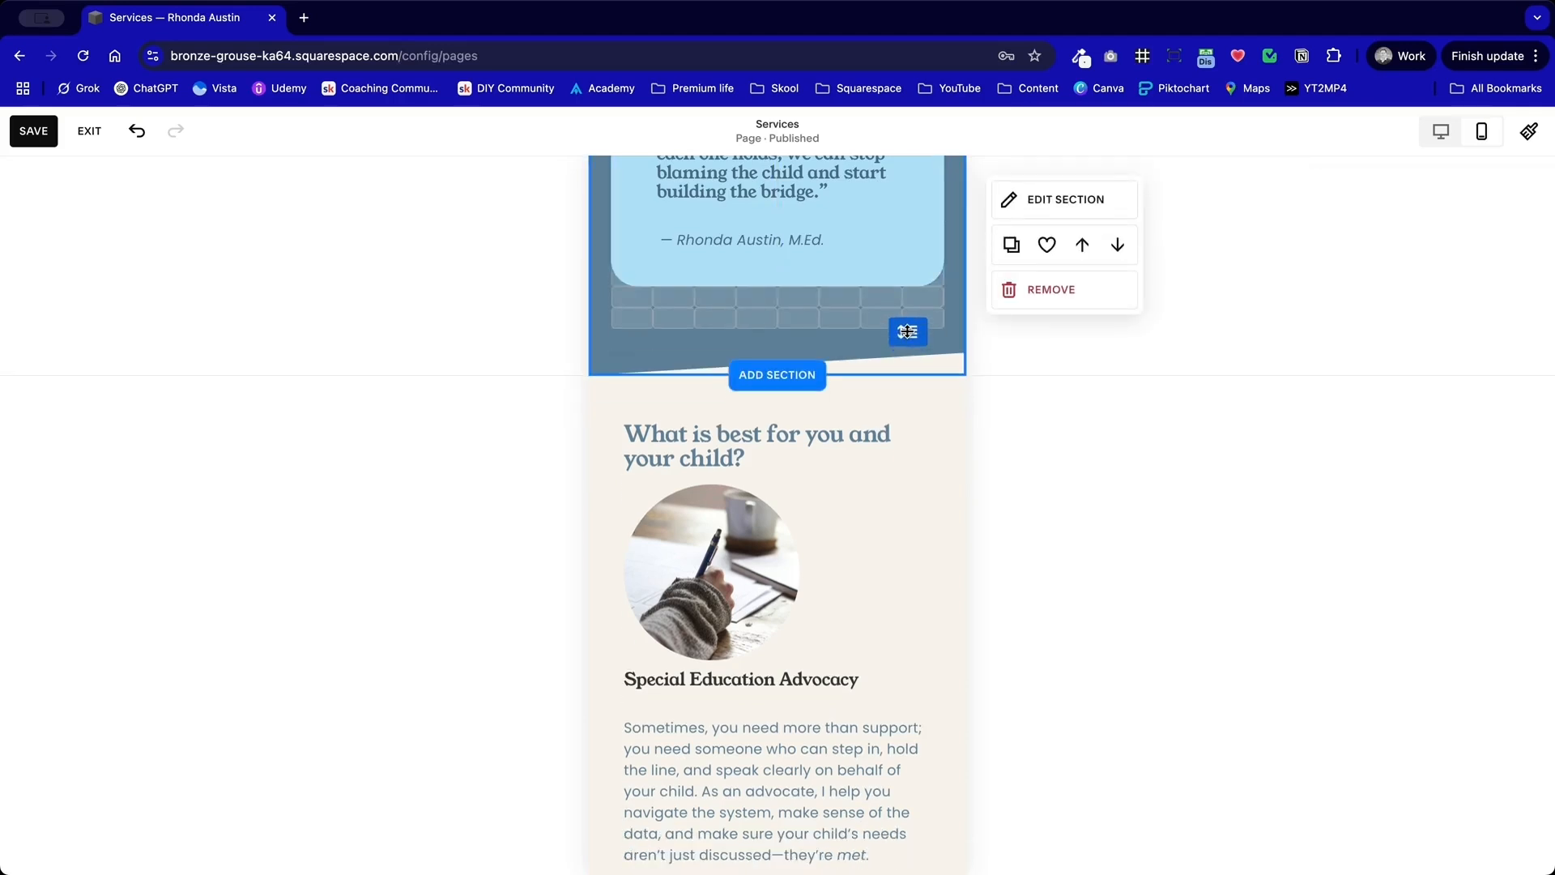
# Step: Shrink the image above "Special Education Advocacy" from its upper edge, leaving a gap below the "What is best for you and your child?" heading
pyautogui.scroll(-3, 803, 441)
pyautogui.click(927, 256)
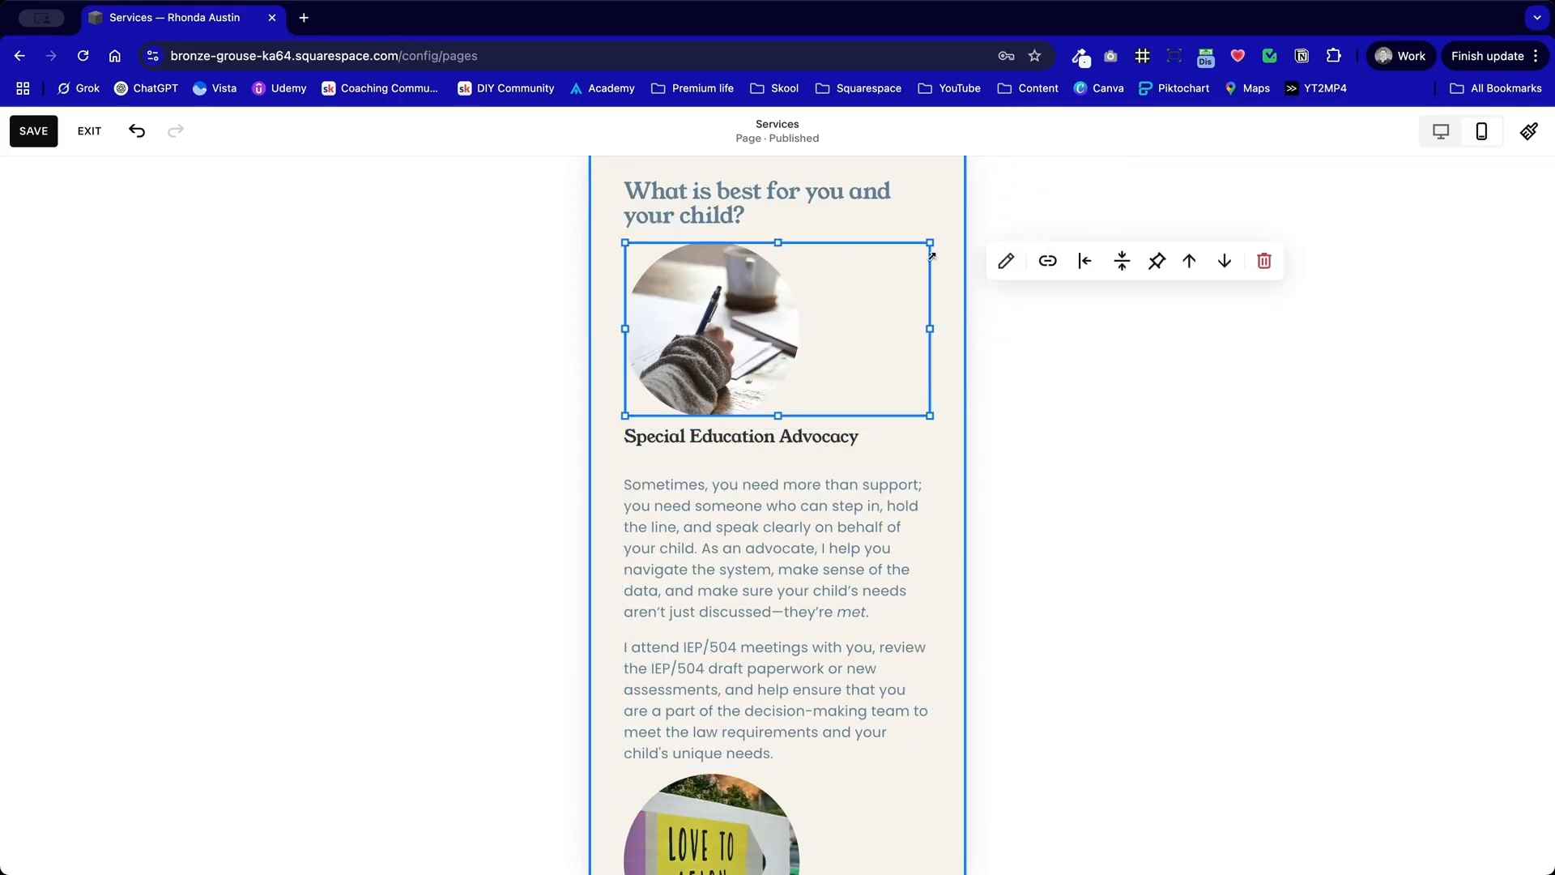
pyautogui.moveTo(780, 241); pyautogui.dragTo(774, 267)
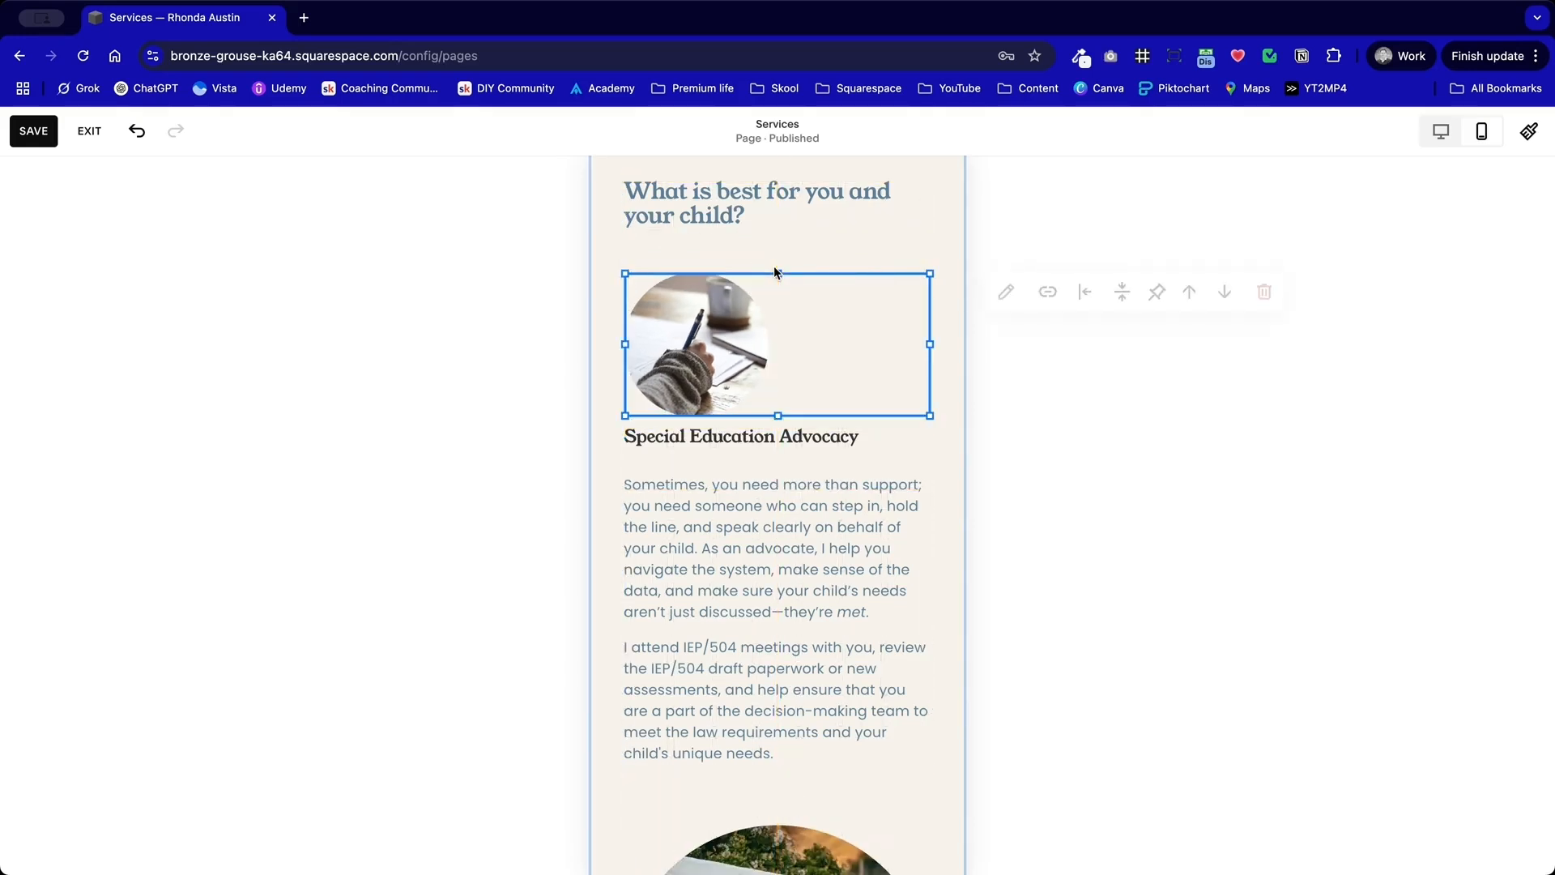
# Step: Narrow the enlarged "Love to Learn" image block and bring it closer to the Special Education Advocacy text
pyautogui.scroll(-3, 763, 489)
pyautogui.scroll(-3, 802, 502)
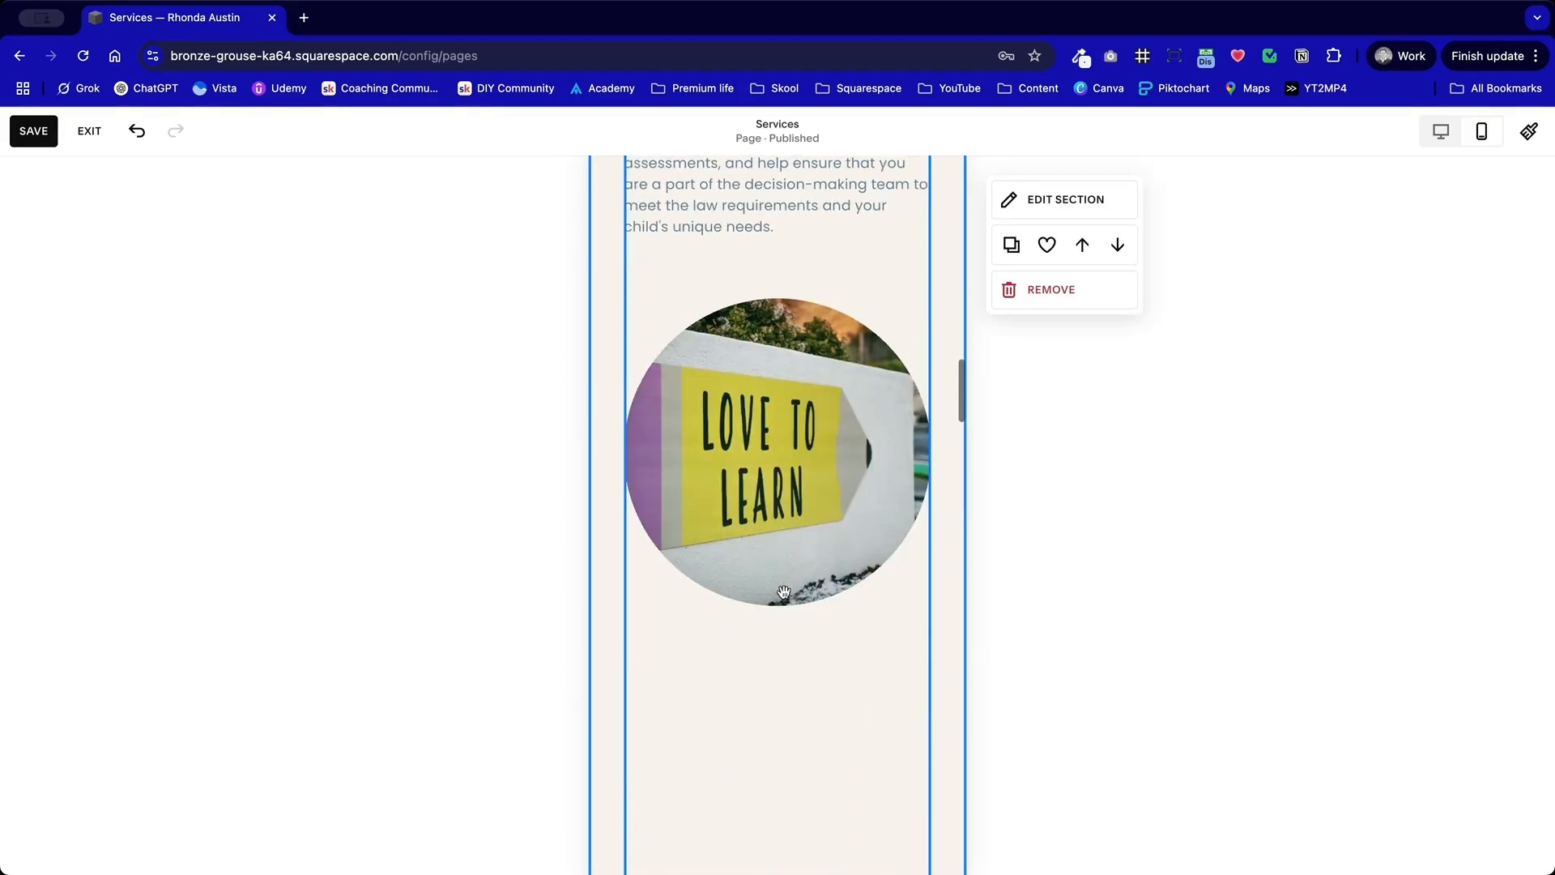
pyautogui.click(918, 470)
pyautogui.moveTo(932, 452); pyautogui.dragTo(878, 448)
pyautogui.scroll(3, 878, 448)
pyautogui.moveTo(762, 338); pyautogui.dragTo(734, 314)
pyautogui.scroll(-5, 754, 654)
pyautogui.scroll(1, 753, 656)
pyautogui.scroll(4, 734, 314)
pyautogui.scroll(1, 734, 314)
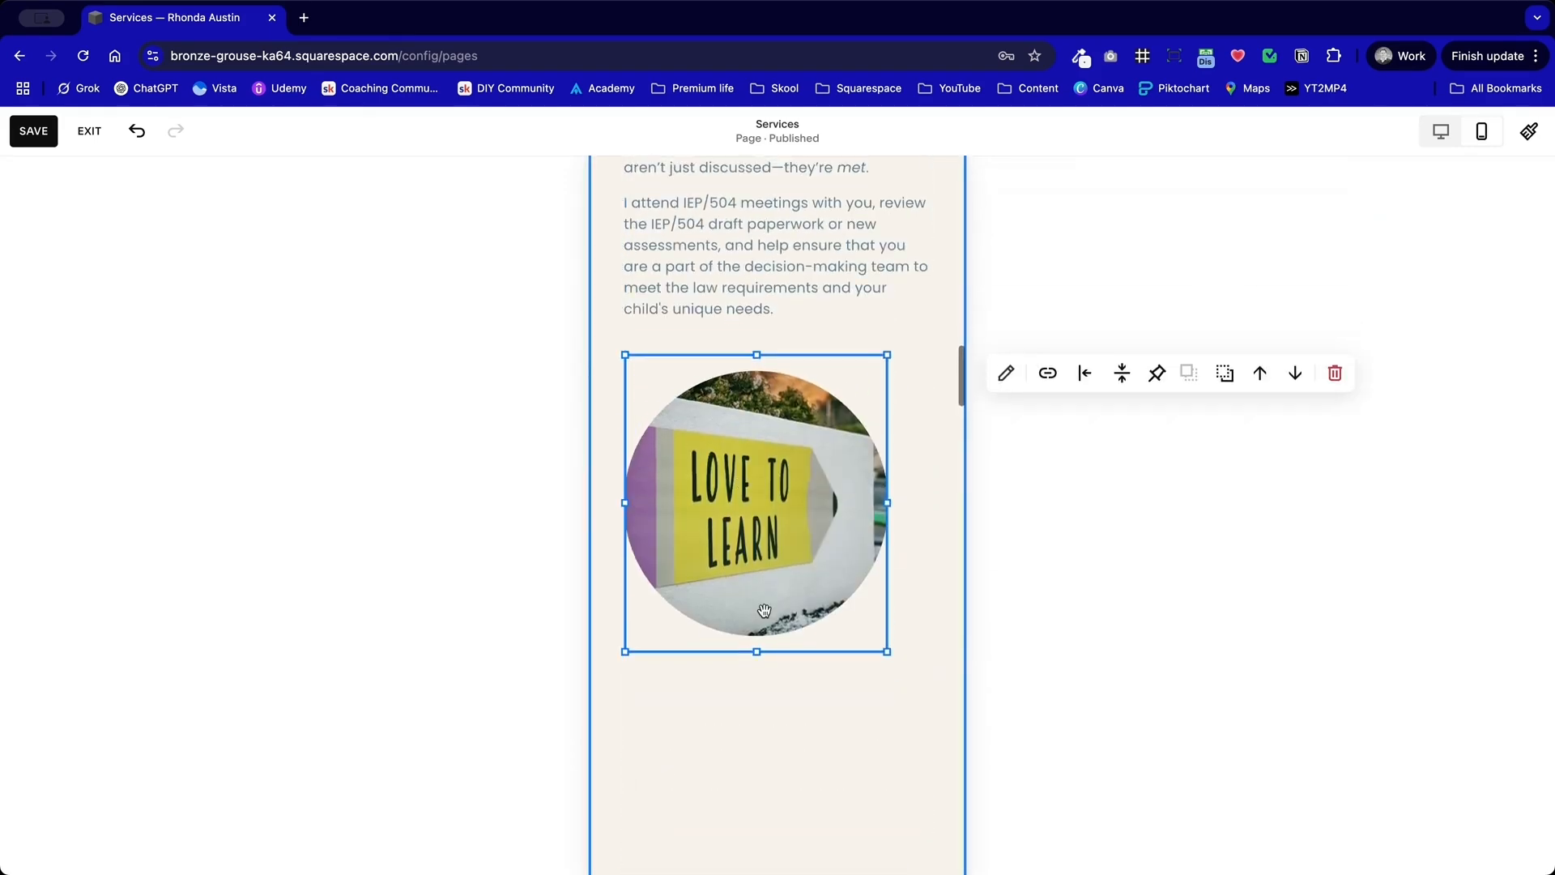
# Step: Reduce the height of the "Love to Learn" image until its circle matches the Special Education Advocacy image in size
pyautogui.moveTo(755, 651); pyautogui.dragTo(755, 520)
pyautogui.scroll(5, 754, 514)
pyautogui.scroll(-2, 755, 518)
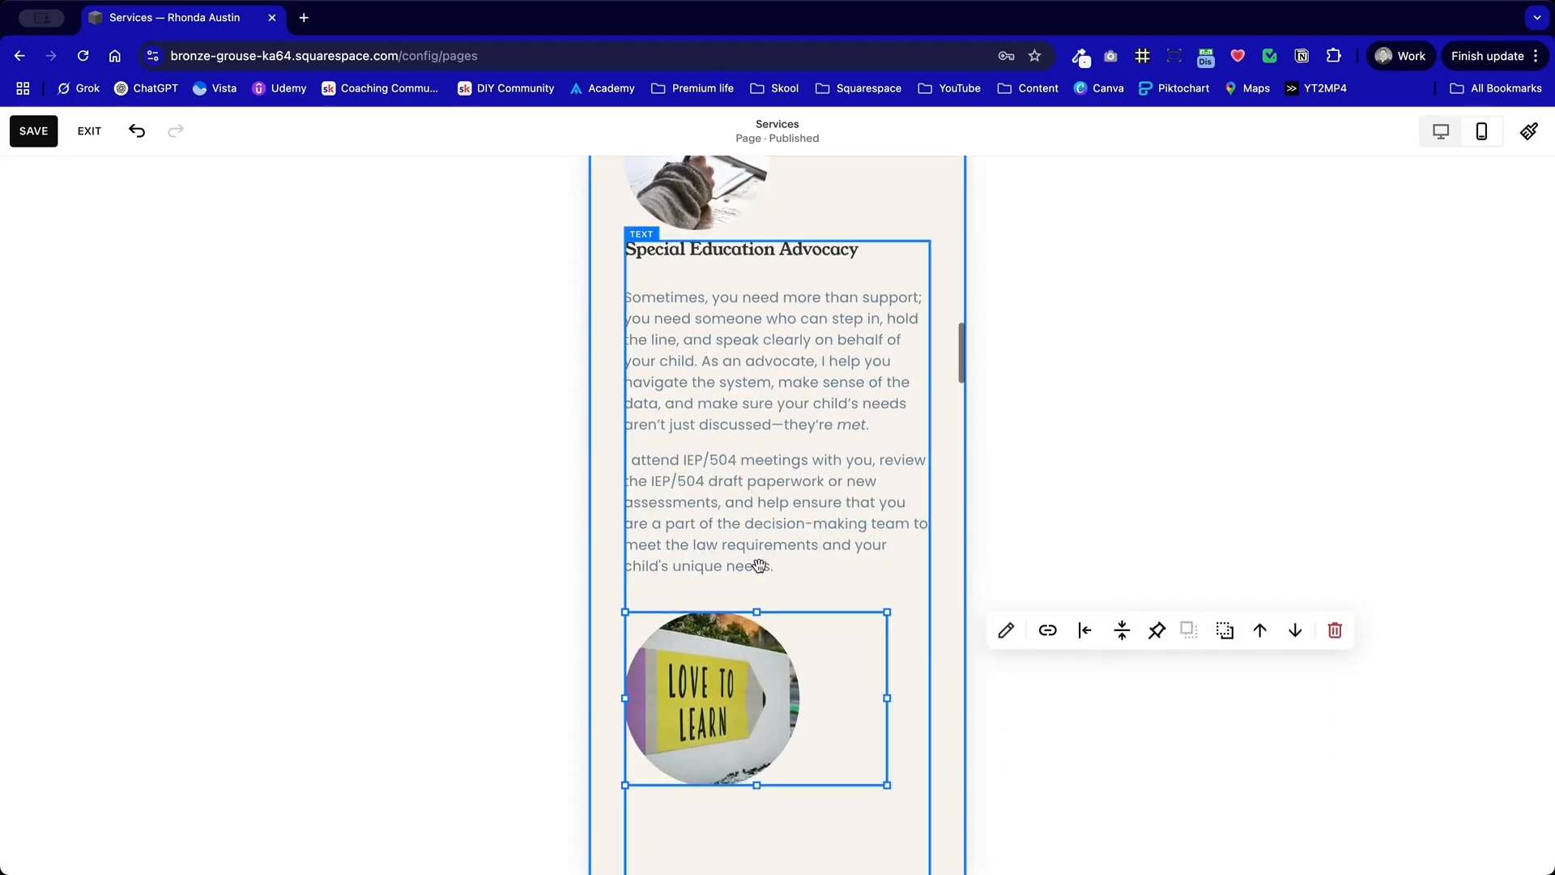
pyautogui.moveTo(757, 791)
pyautogui.mouseDown()
pyautogui.moveTo(756, 756)
pyautogui.moveTo(779, 772)
pyautogui.mouseUp()
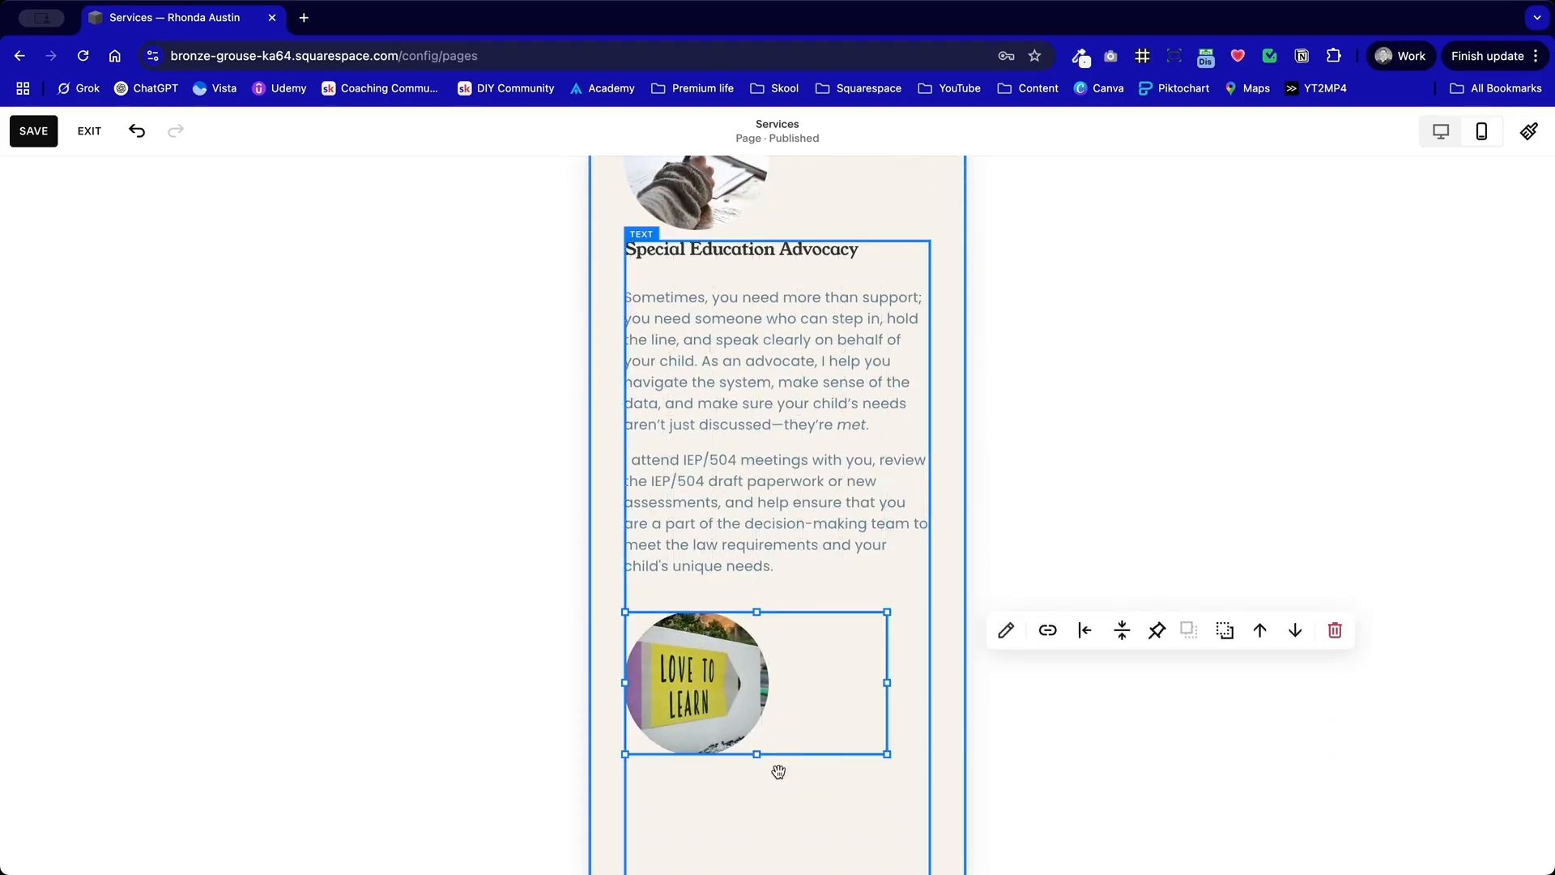
pyautogui.scroll(-1, 778, 771)
pyautogui.scroll(2, 779, 771)
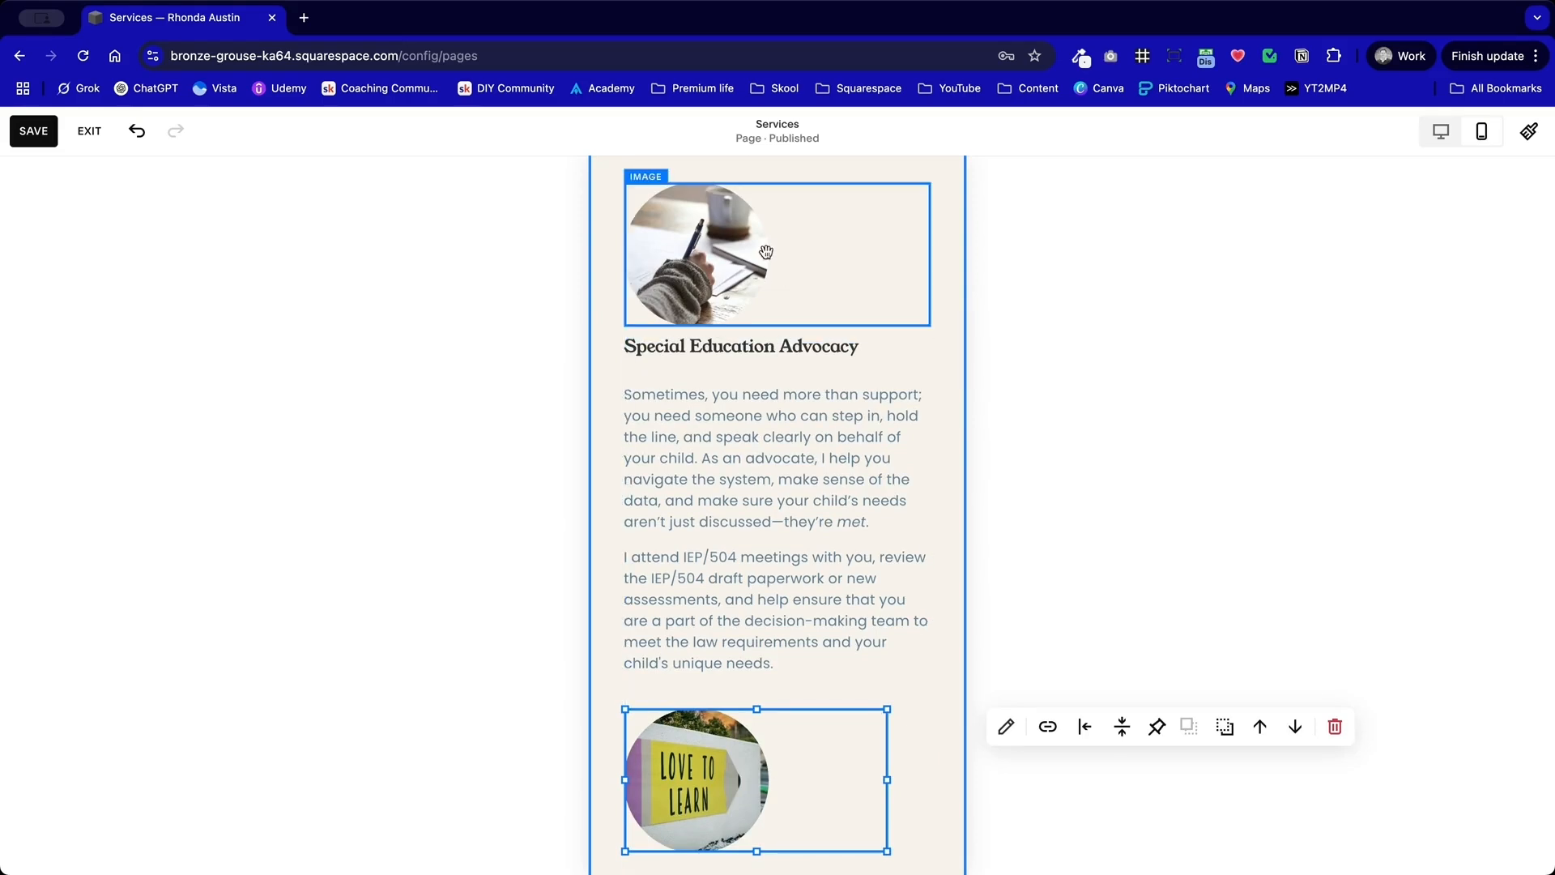
# Step: Lower the "Love to Learn" image slightly and shorten the Special Education Advocacy text block to end just below its last line
pyautogui.scroll(-8, 775, 737)
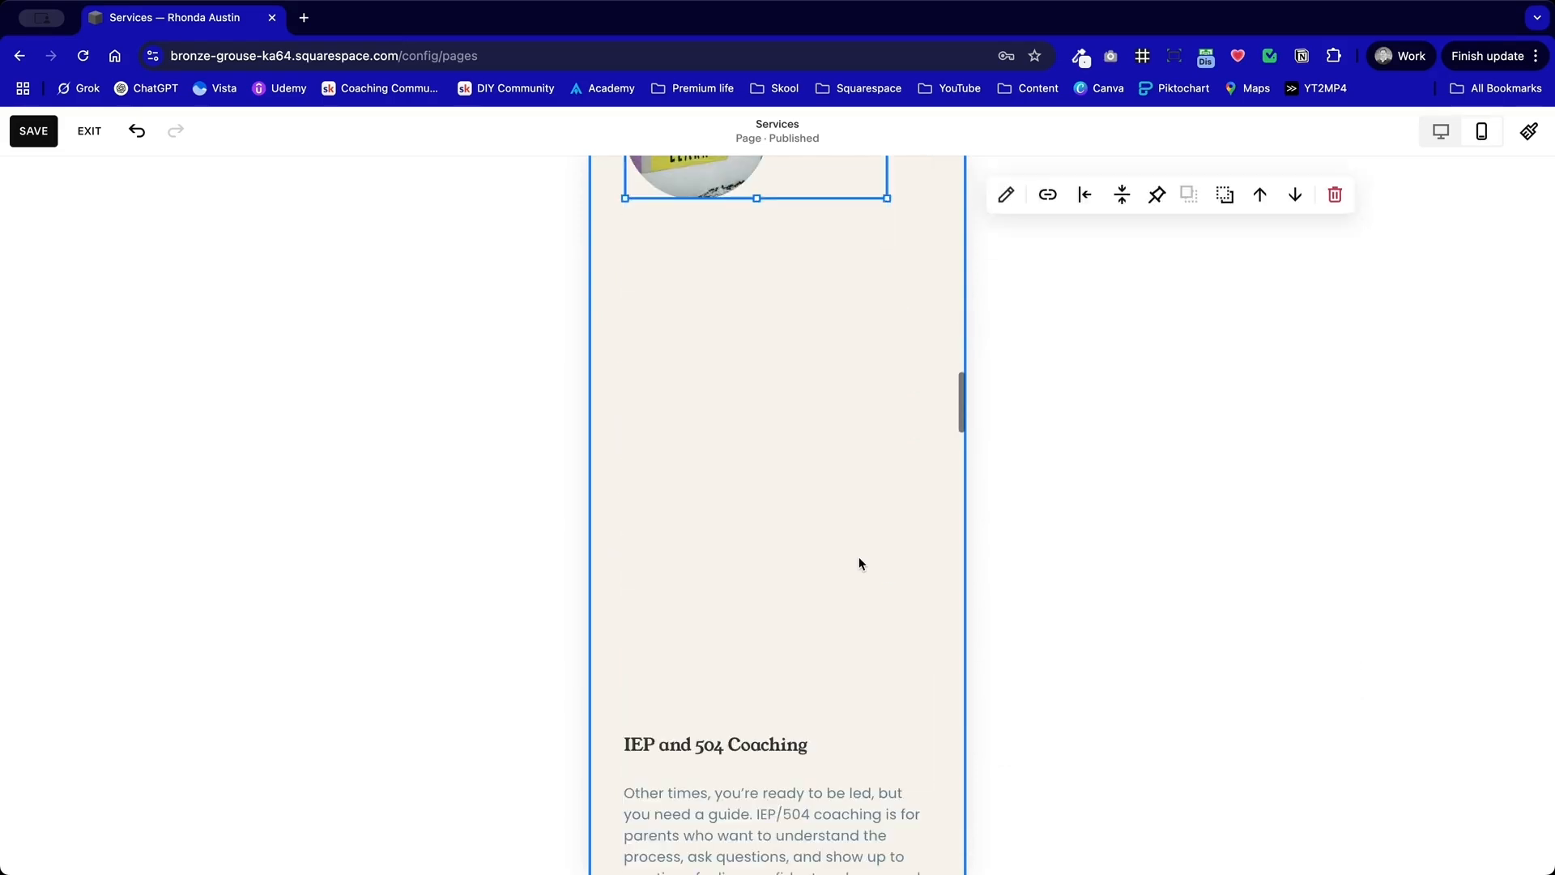
pyautogui.scroll(3, 859, 559)
pyautogui.moveTo(734, 330); pyautogui.dragTo(733, 364)
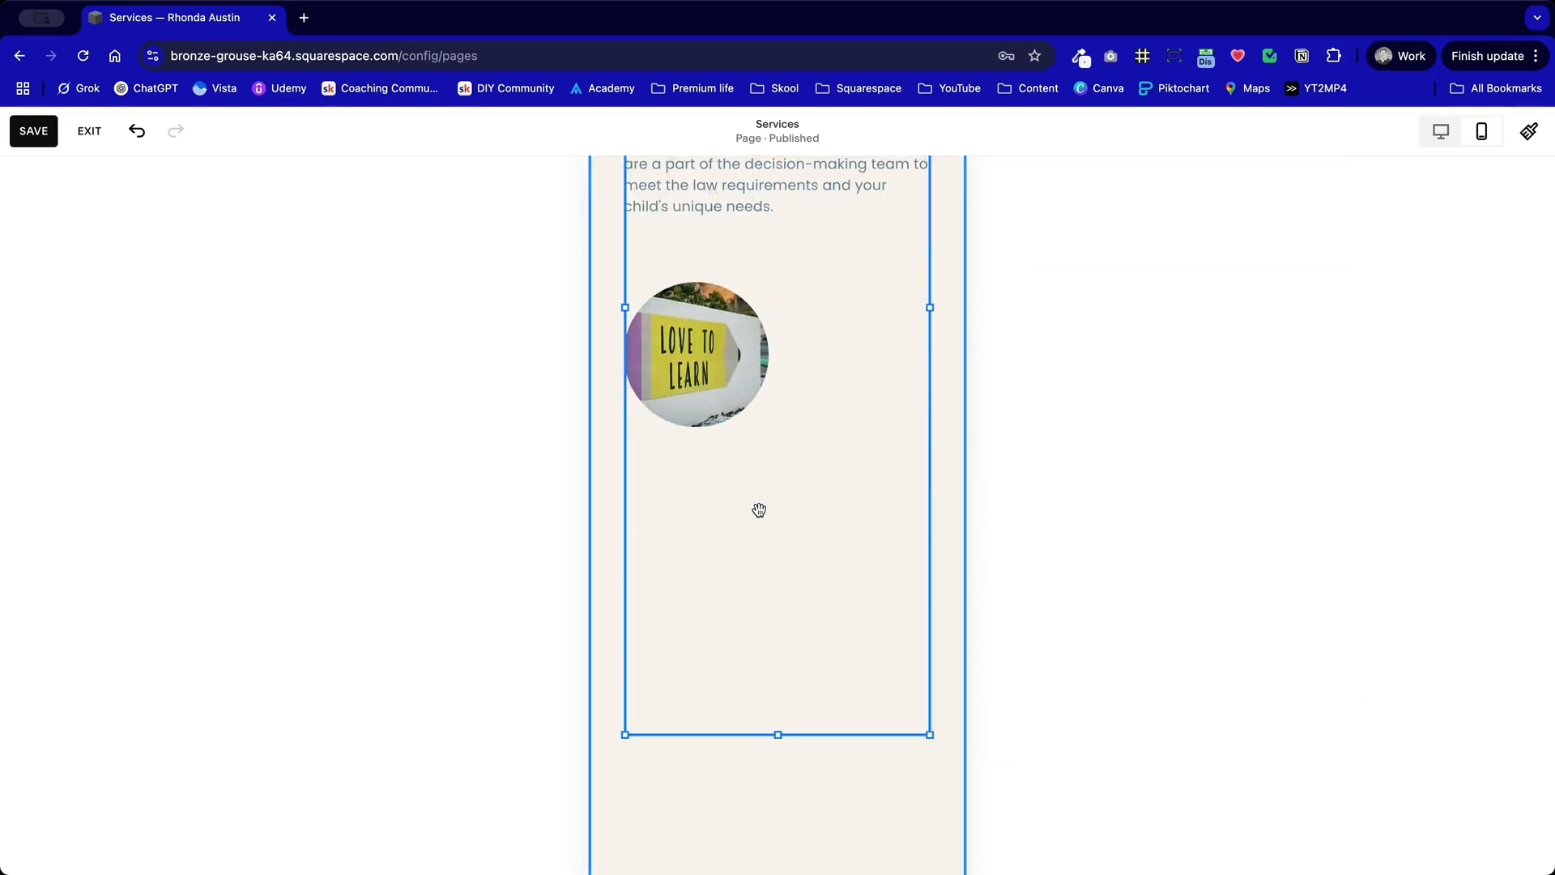
pyautogui.click(763, 708)
pyautogui.moveTo(779, 735); pyautogui.dragTo(791, 236)
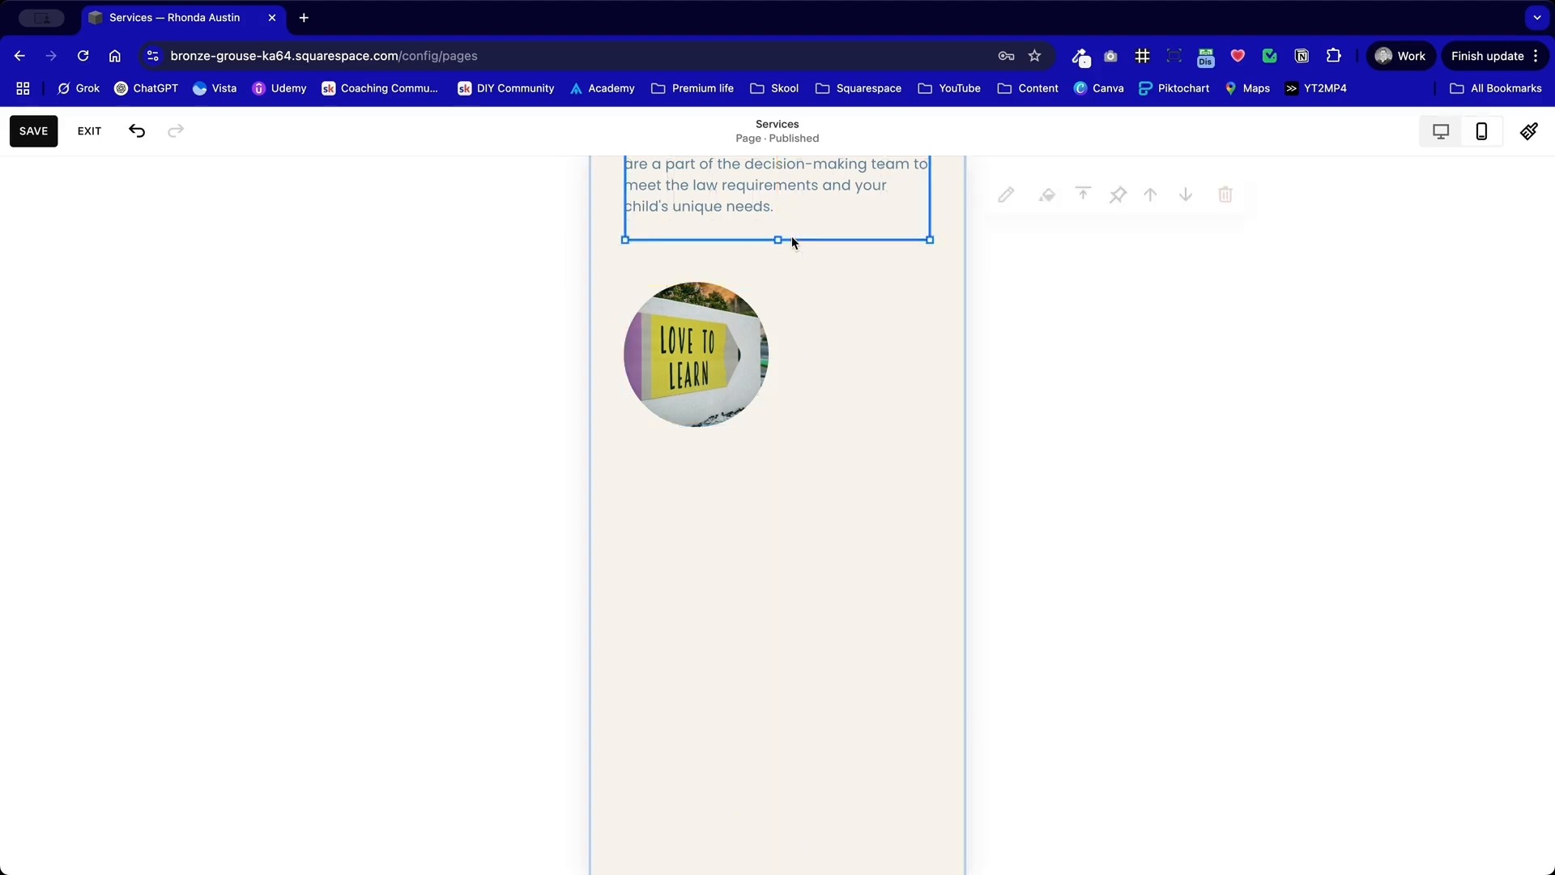
# Step: Try moving the IEP and 504 Coaching text block up toward the "Love to Learn" image, and undo the move
pyautogui.scroll(-3, 759, 583)
pyautogui.moveTo(740, 793); pyautogui.dragTo(708, 237)
pyautogui.press('super+z')
# Step: Shorten the IEP and 504 Coaching text block from its lower edge to end just below its last paragraph
pyautogui.scroll(-3, 732, 486)
pyautogui.moveTo(779, 688); pyautogui.dragTo(780, 462)
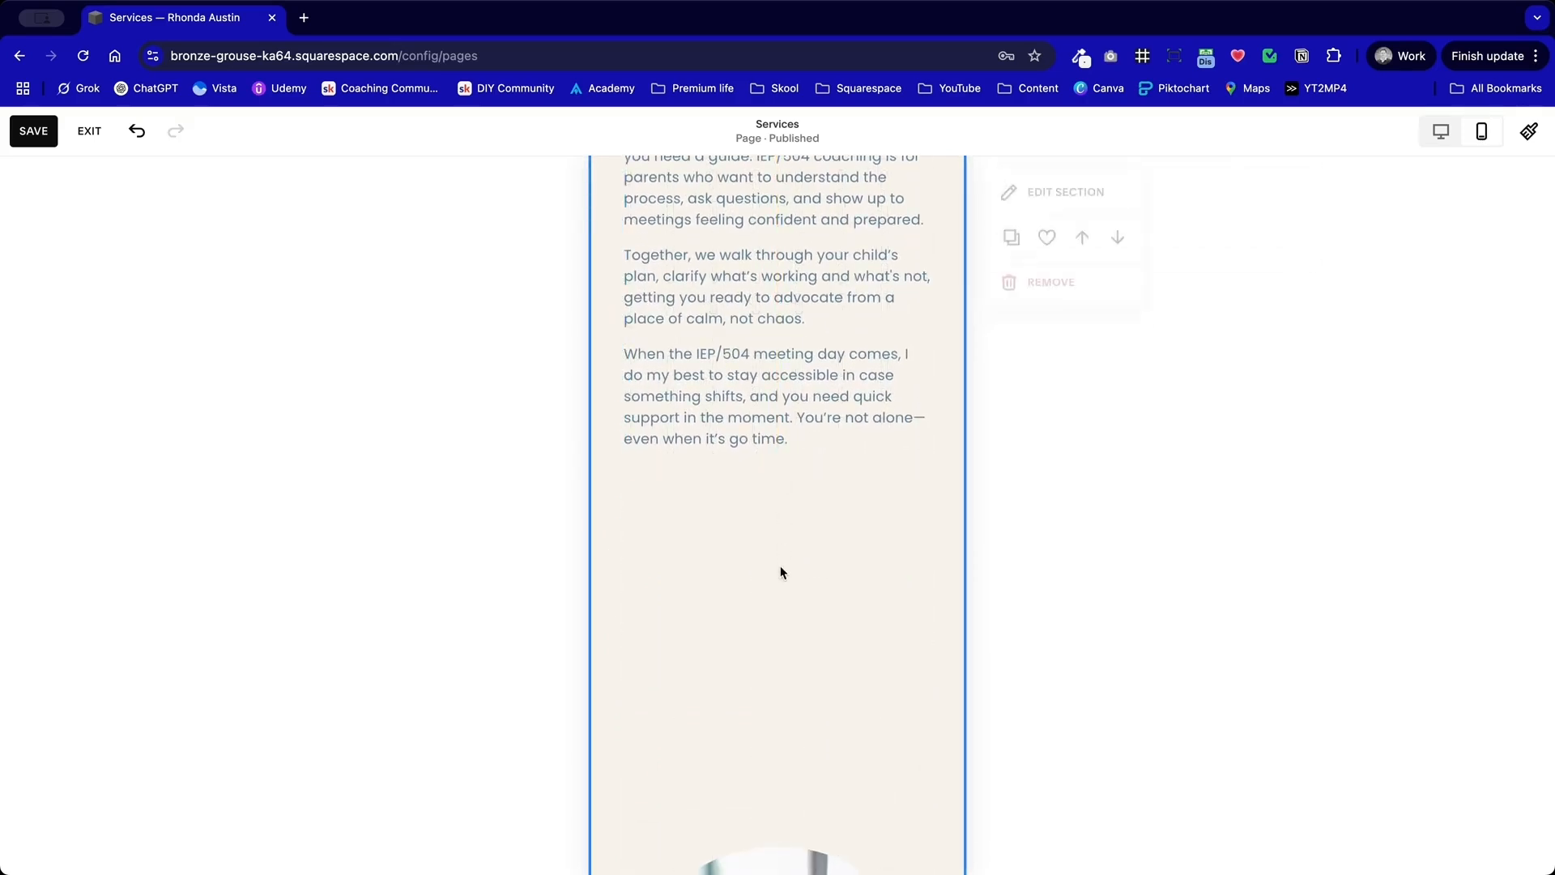
# Step: Shrink the image of the boy writing to match the other circles and place it just below the IEP and 504 Coaching text
pyautogui.scroll(-5, 780, 566)
pyautogui.click(798, 621)
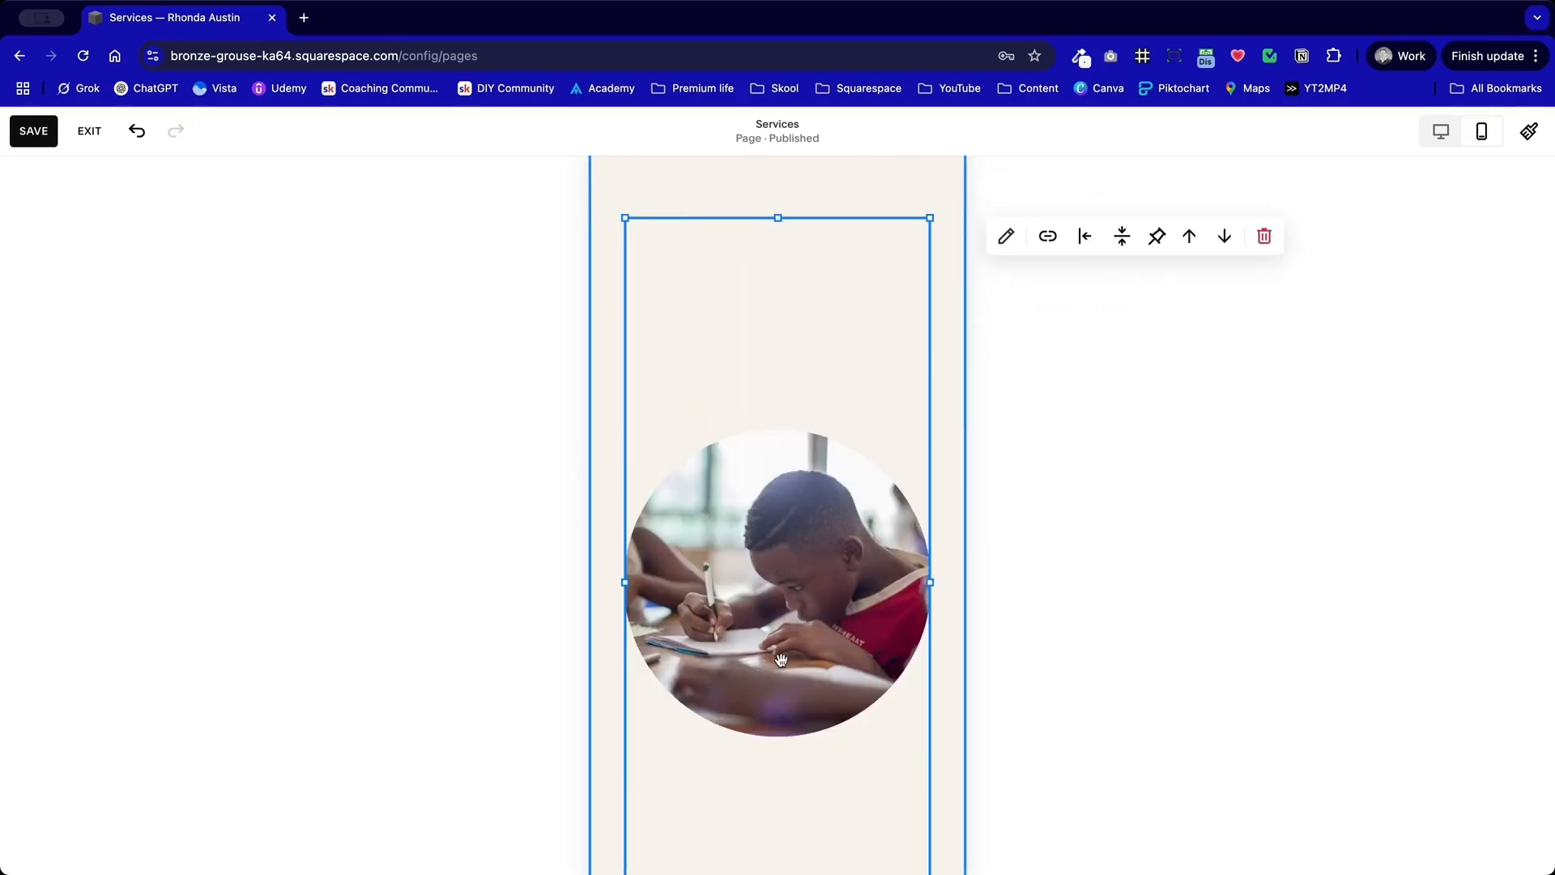
pyautogui.scroll(-2, 781, 660)
pyautogui.moveTo(778, 811); pyautogui.dragTo(767, 264)
pyautogui.scroll(5, 766, 259)
pyautogui.moveTo(787, 697); pyautogui.dragTo(781, 527)
pyautogui.scroll(8, 781, 591)
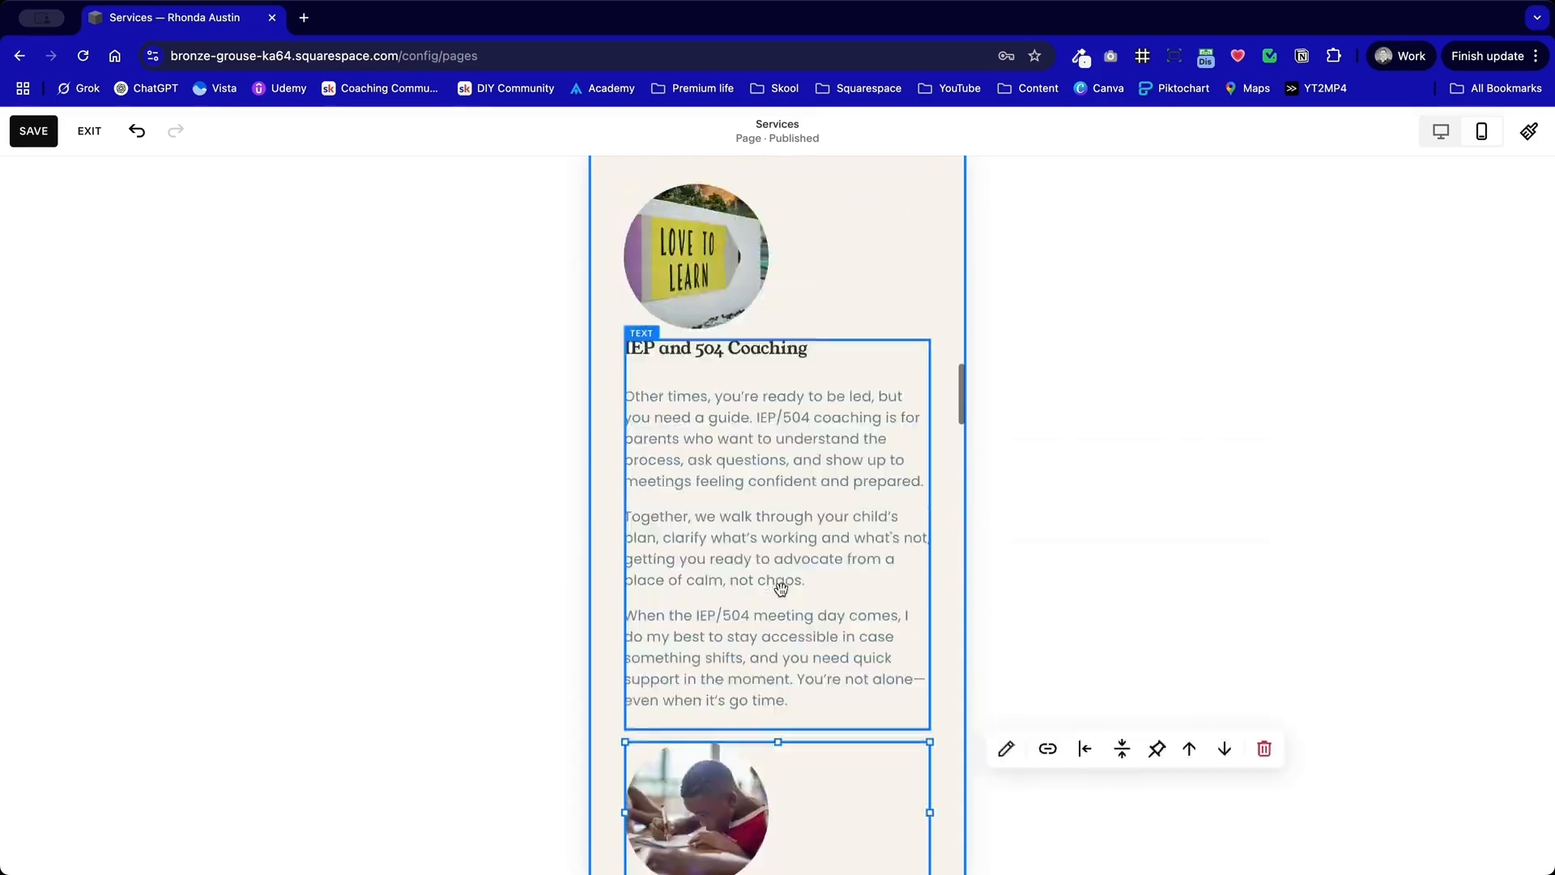
# Step: Move the "What's the Difference?" text block up to sit directly beneath the image of the boy writing
pyautogui.scroll(-8, 781, 593)
pyautogui.scroll(-5, 781, 596)
pyautogui.moveTo(750, 823); pyautogui.dragTo(731, 221)
pyautogui.scroll(5, 731, 222)
pyautogui.click(682, 636)
pyautogui.click(753, 548)
pyautogui.moveTo(744, 594); pyautogui.dragTo(783, 481)
pyautogui.scroll(-3, 769, 570)
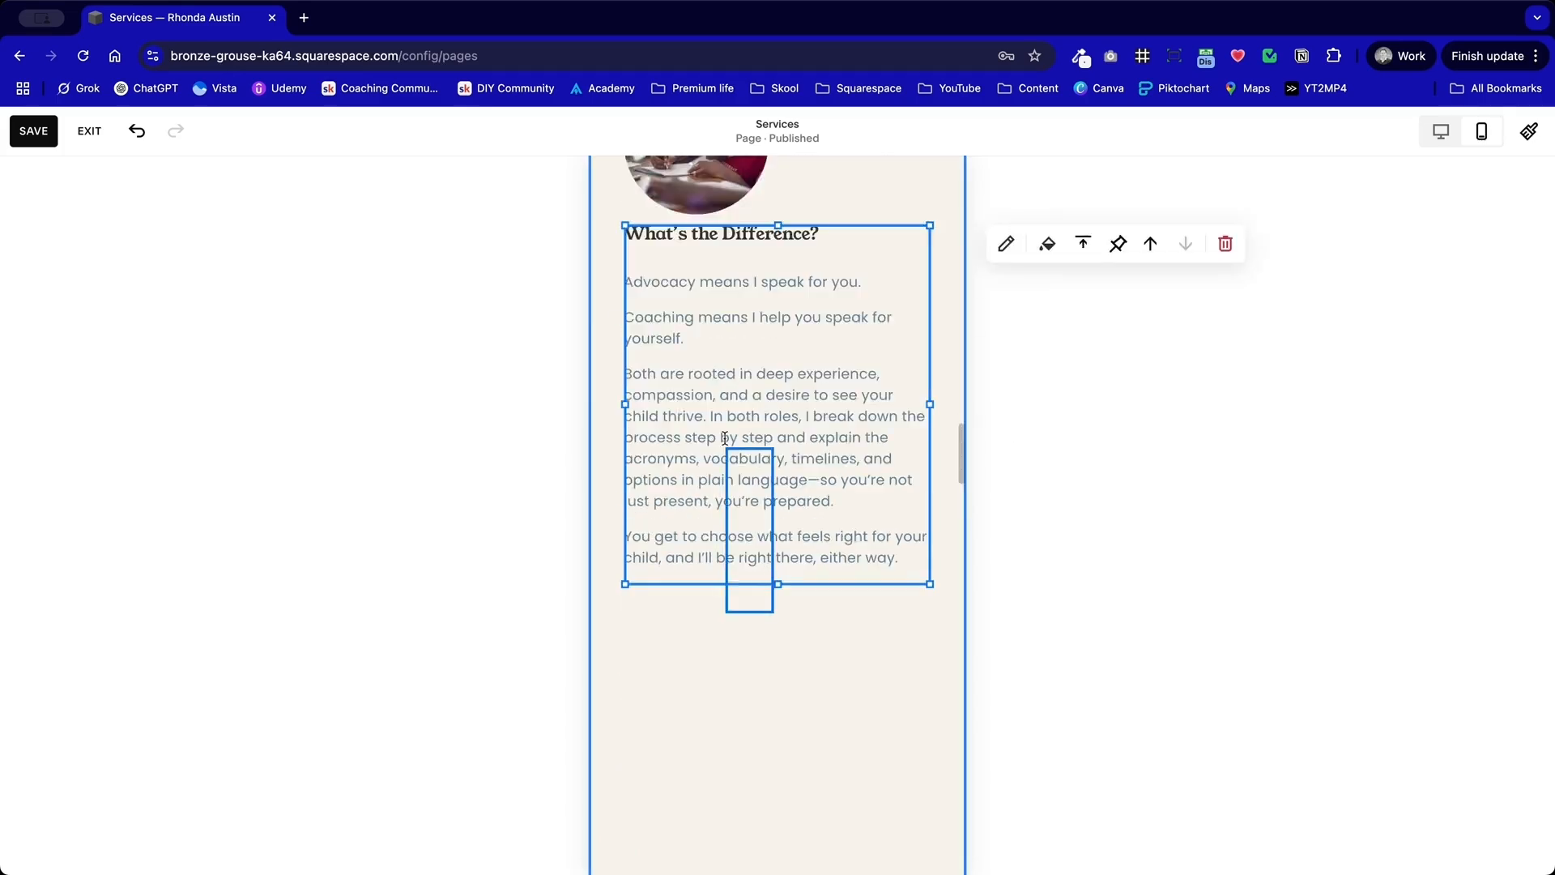
# Step: Move the IEP and 504 Coaching text block down slightly to leave a gap below the "Love to Learn" image
pyautogui.moveTo(769, 652); pyautogui.dragTo(697, 239)
pyautogui.scroll(-1, 697, 239)
pyautogui.moveTo(702, 404); pyautogui.dragTo(701, 434)
pyautogui.click(913, 294)
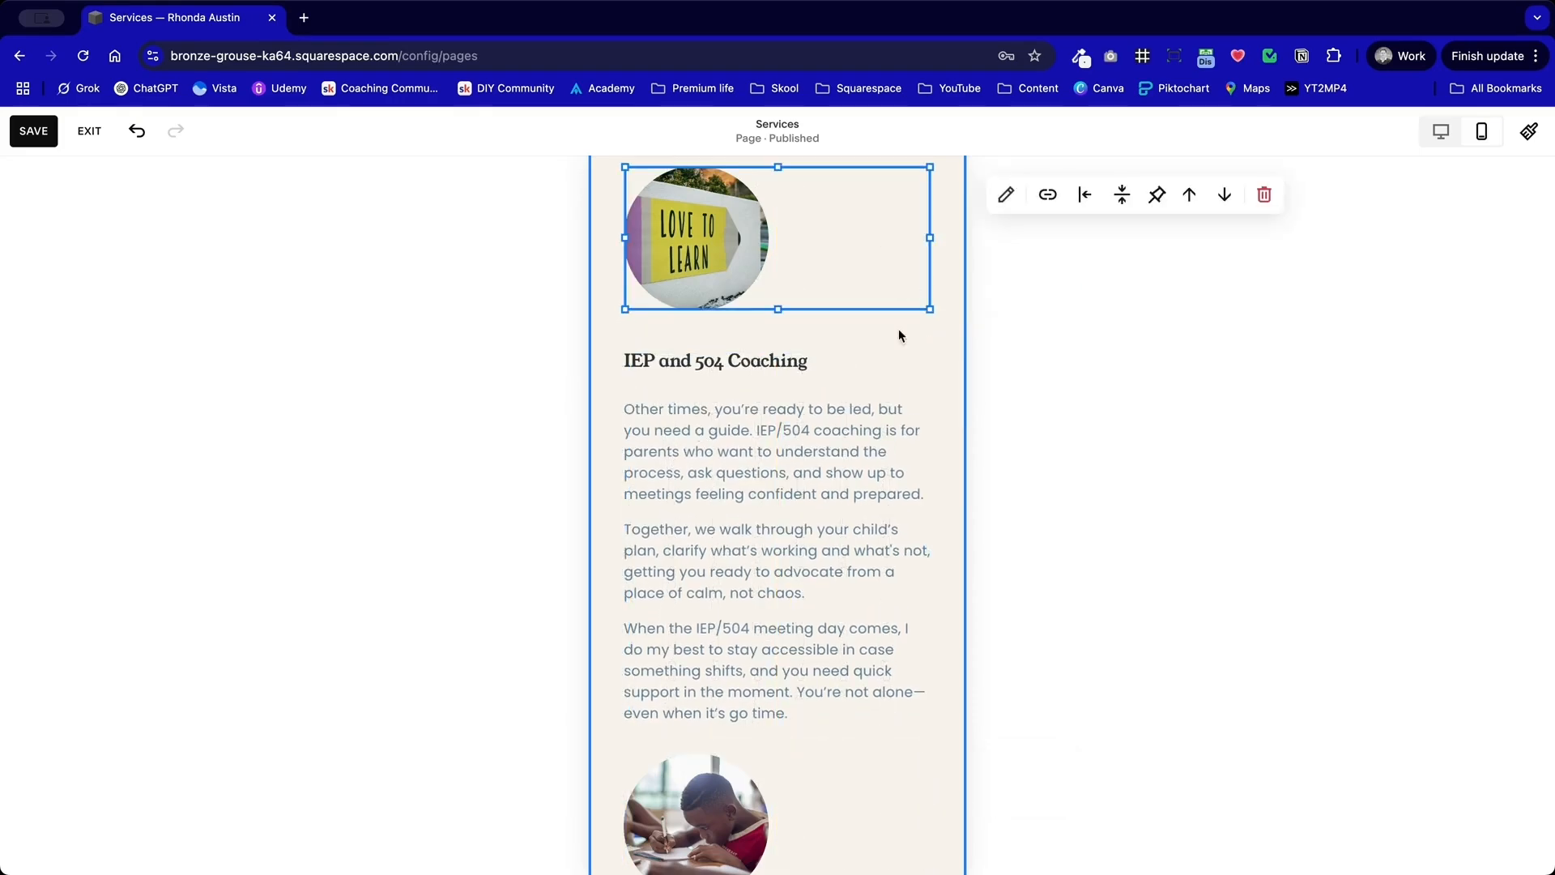
pyautogui.click(902, 344)
# Step: Move the Special Education Advocacy text block down slightly to leave a matching gap below its circular image
pyautogui.scroll(1, 904, 345)
pyautogui.scroll(8, 903, 345)
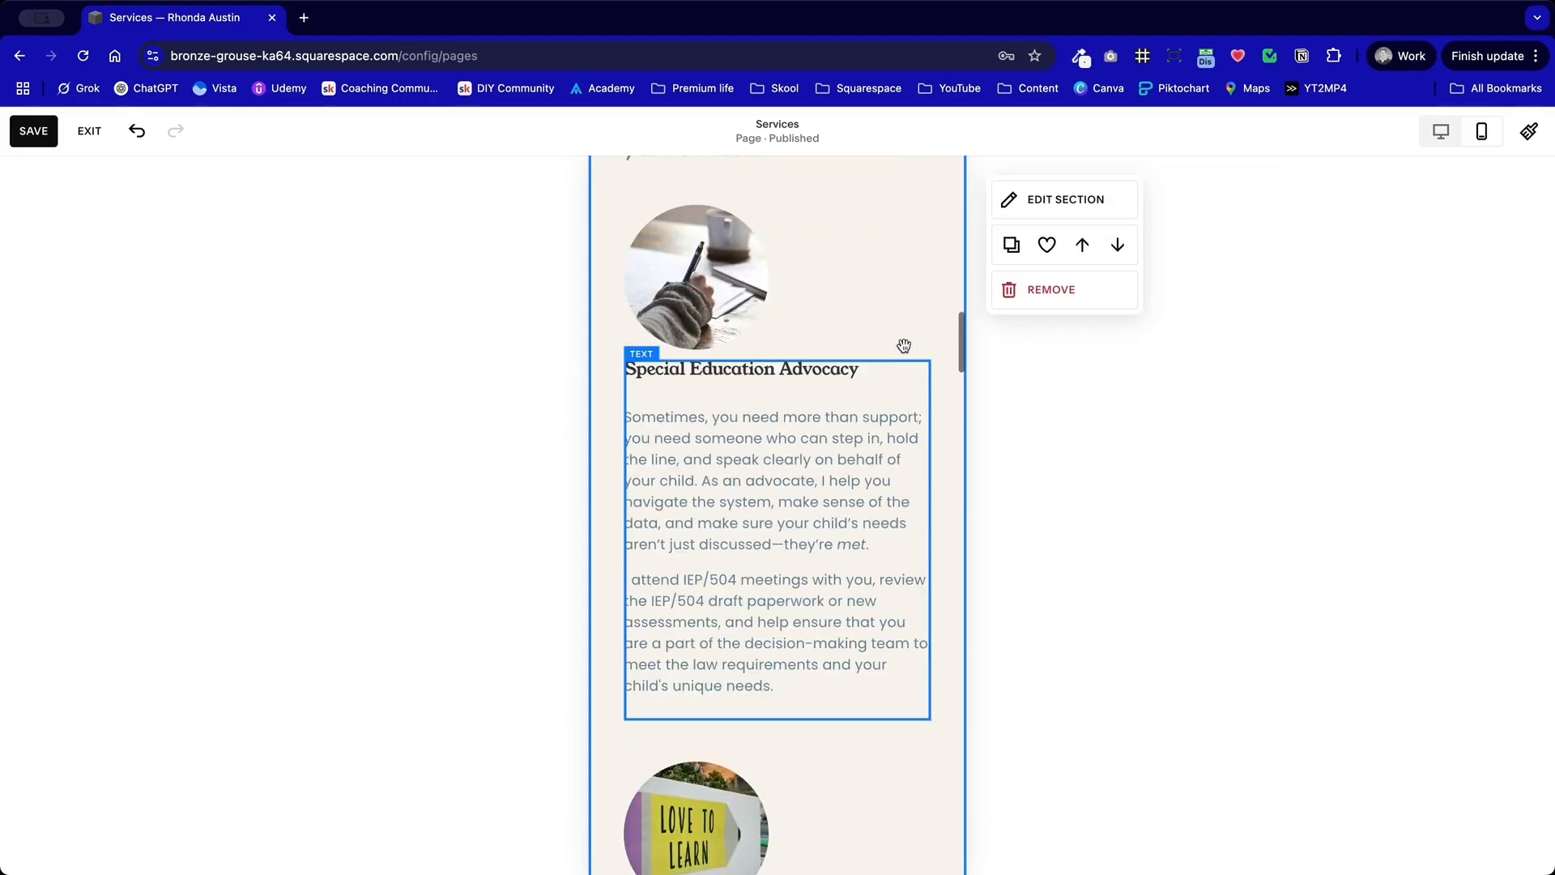
pyautogui.moveTo(732, 623); pyautogui.dragTo(732, 646)
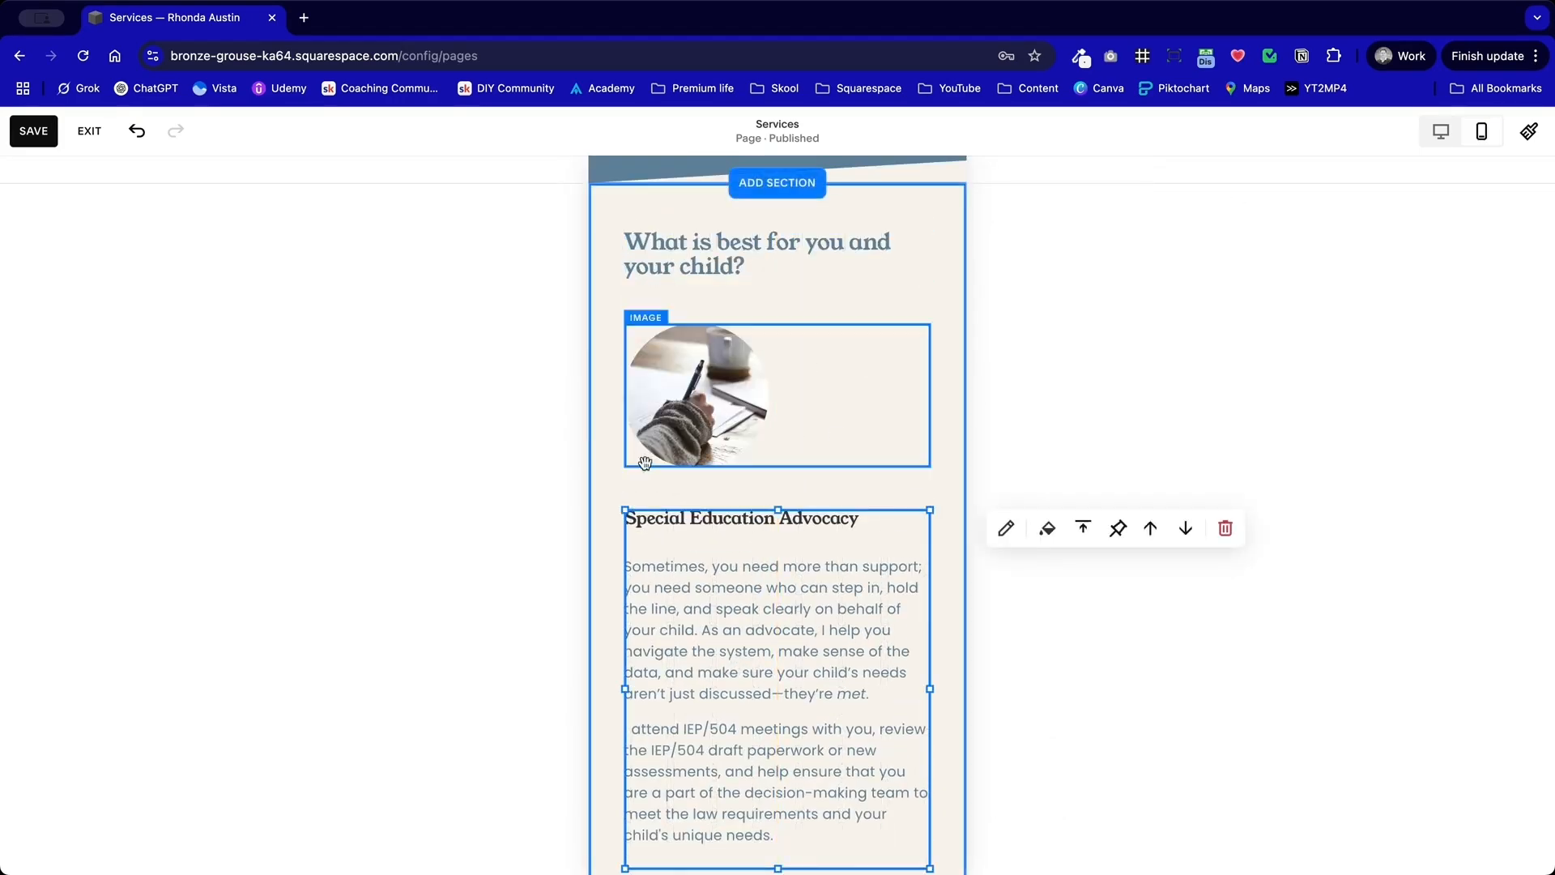
pyautogui.click(611, 436)
# Step: Shift the "Love to Learn" image and its coaching text down slightly to add space below the Special Education Advocacy text
pyautogui.scroll(-9, 611, 436)
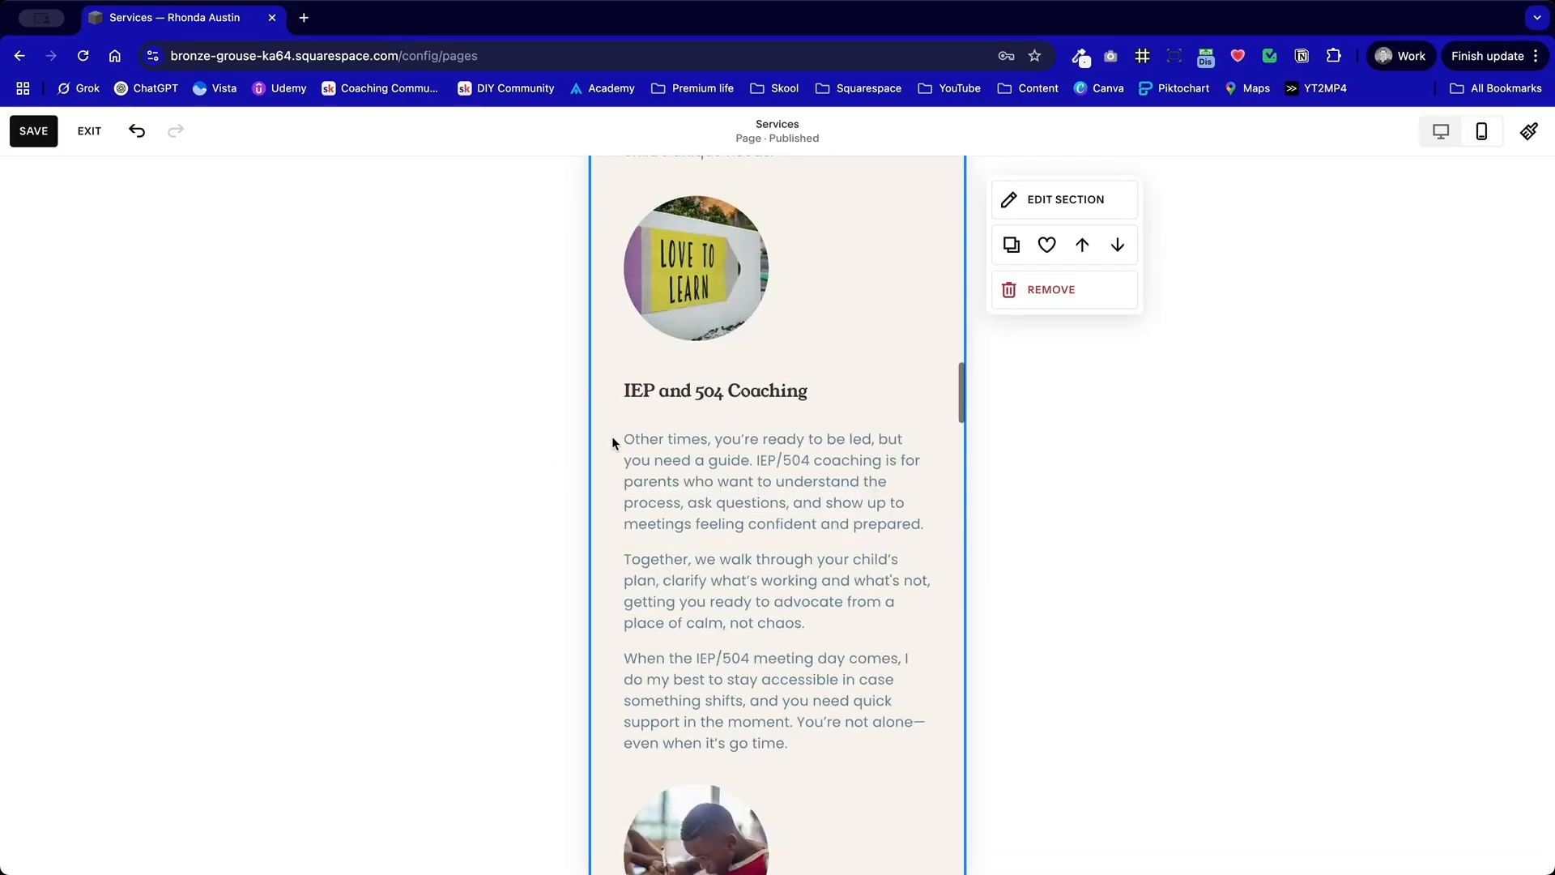
pyautogui.moveTo(715, 505); pyautogui.dragTo(717, 550)
pyautogui.scroll(2, 722, 421)
pyautogui.click(668, 362)
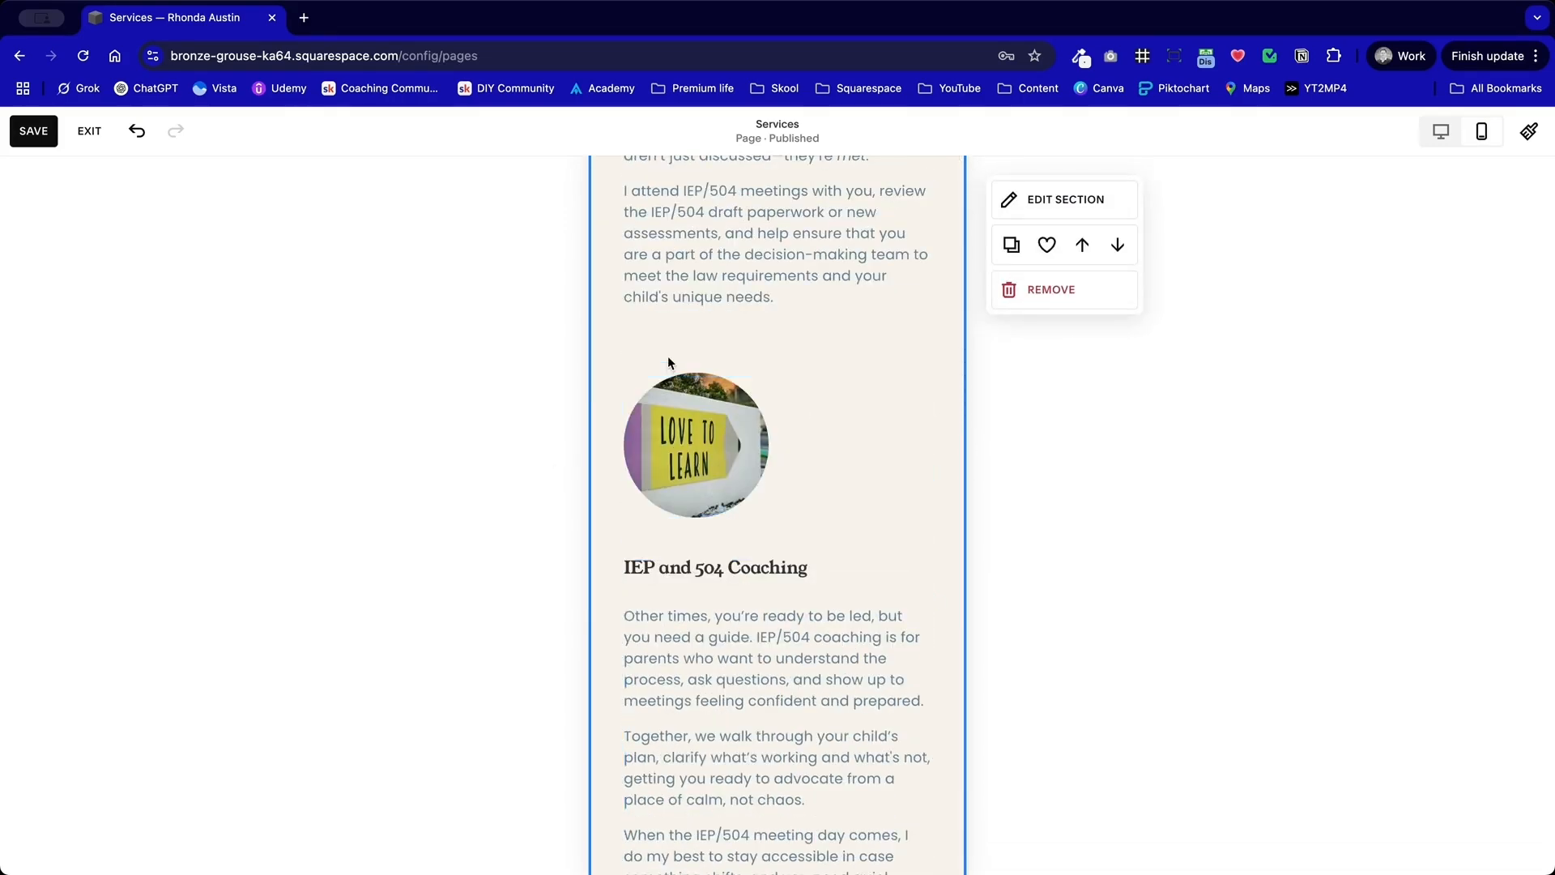
# Step: Move the image of the boy writing and the "What's the Difference?" text down slightly to even out their spacing
pyautogui.scroll(-7, 729, 337)
pyautogui.scroll(-3, 730, 349)
pyautogui.moveTo(747, 582)
pyautogui.mouseDown()
pyautogui.moveTo(751, 636)
pyautogui.moveTo(761, 606)
pyautogui.mouseUp()
pyautogui.scroll(-2, 770, 540)
pyautogui.moveTo(814, 449); pyautogui.dragTo(805, 478)
pyautogui.scroll(2, 794, 381)
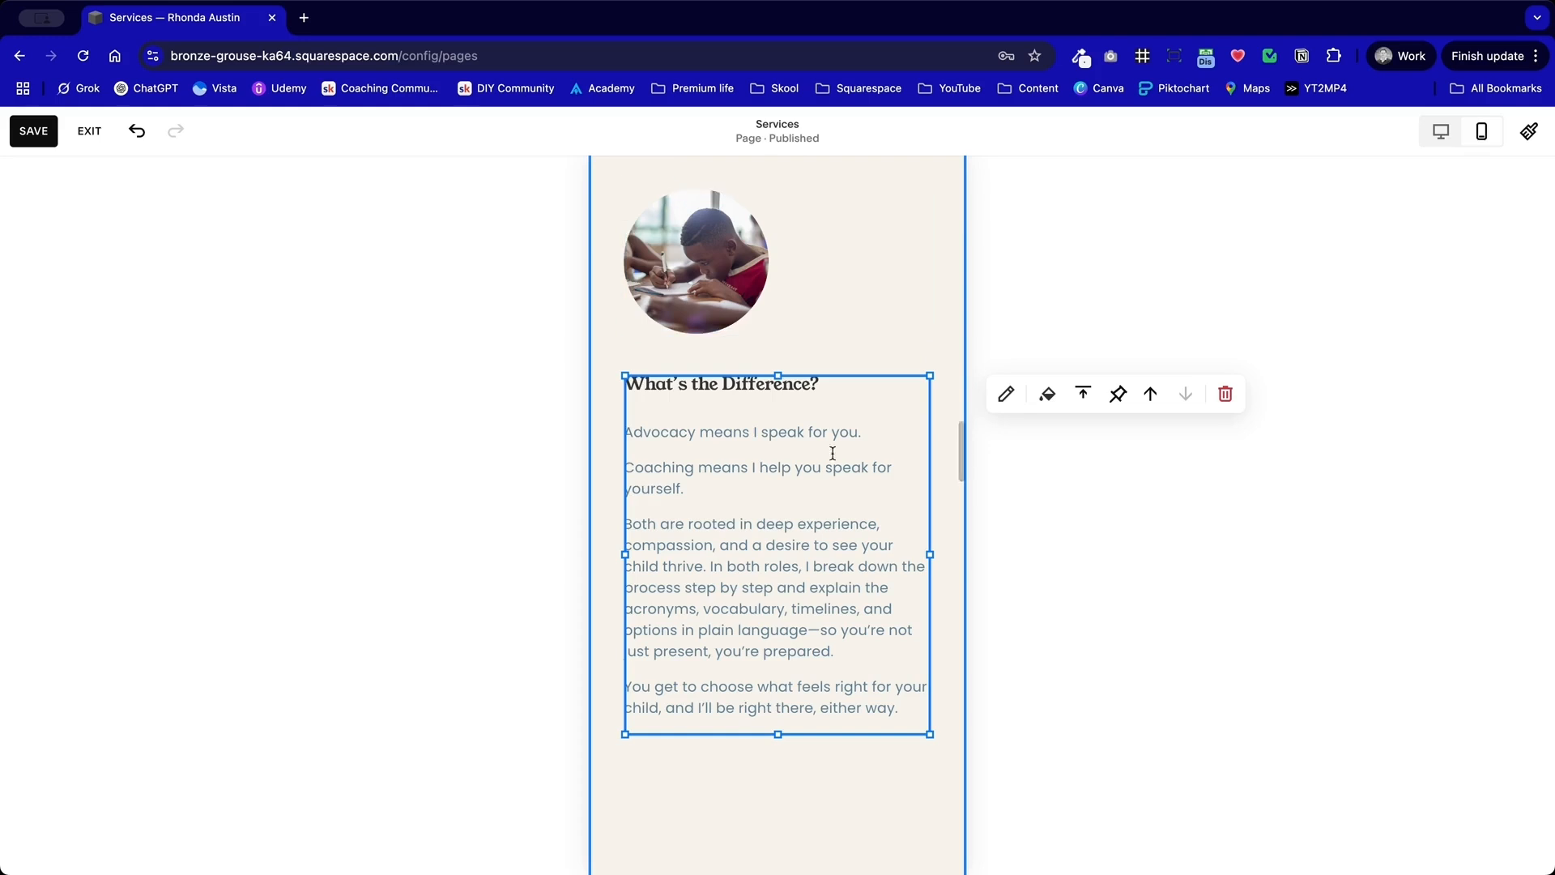
# Step: Raise the lower edge of the "What is best for you and your child?" section to just below its last paragraph
pyautogui.click(772, 788)
pyautogui.scroll(-6, 771, 787)
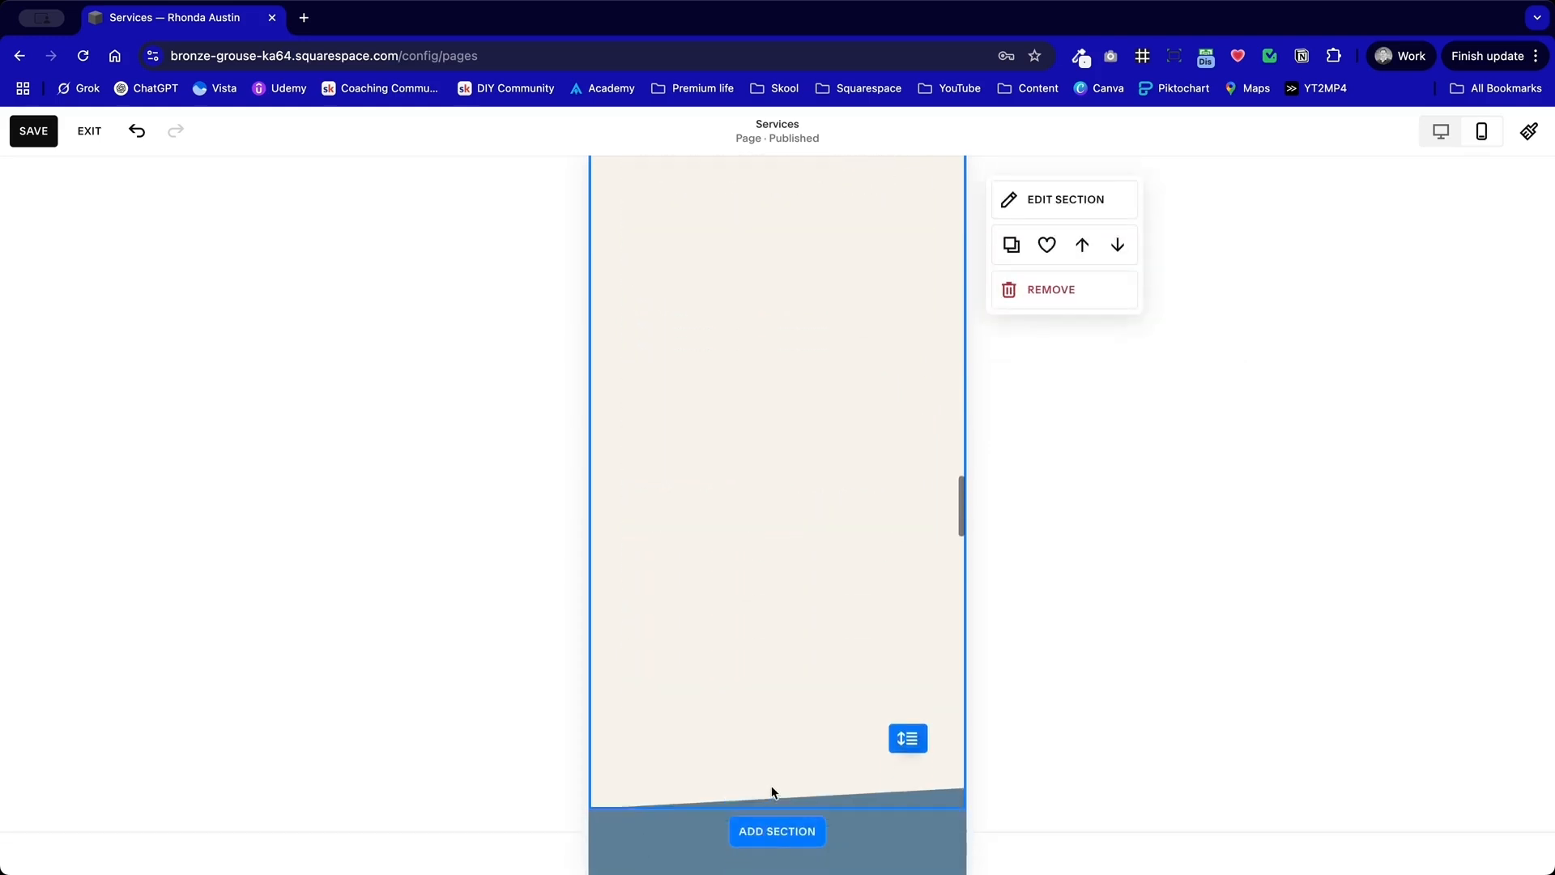
pyautogui.moveTo(890, 703); pyautogui.dragTo(892, 343)
pyautogui.scroll(4, 905, 715)
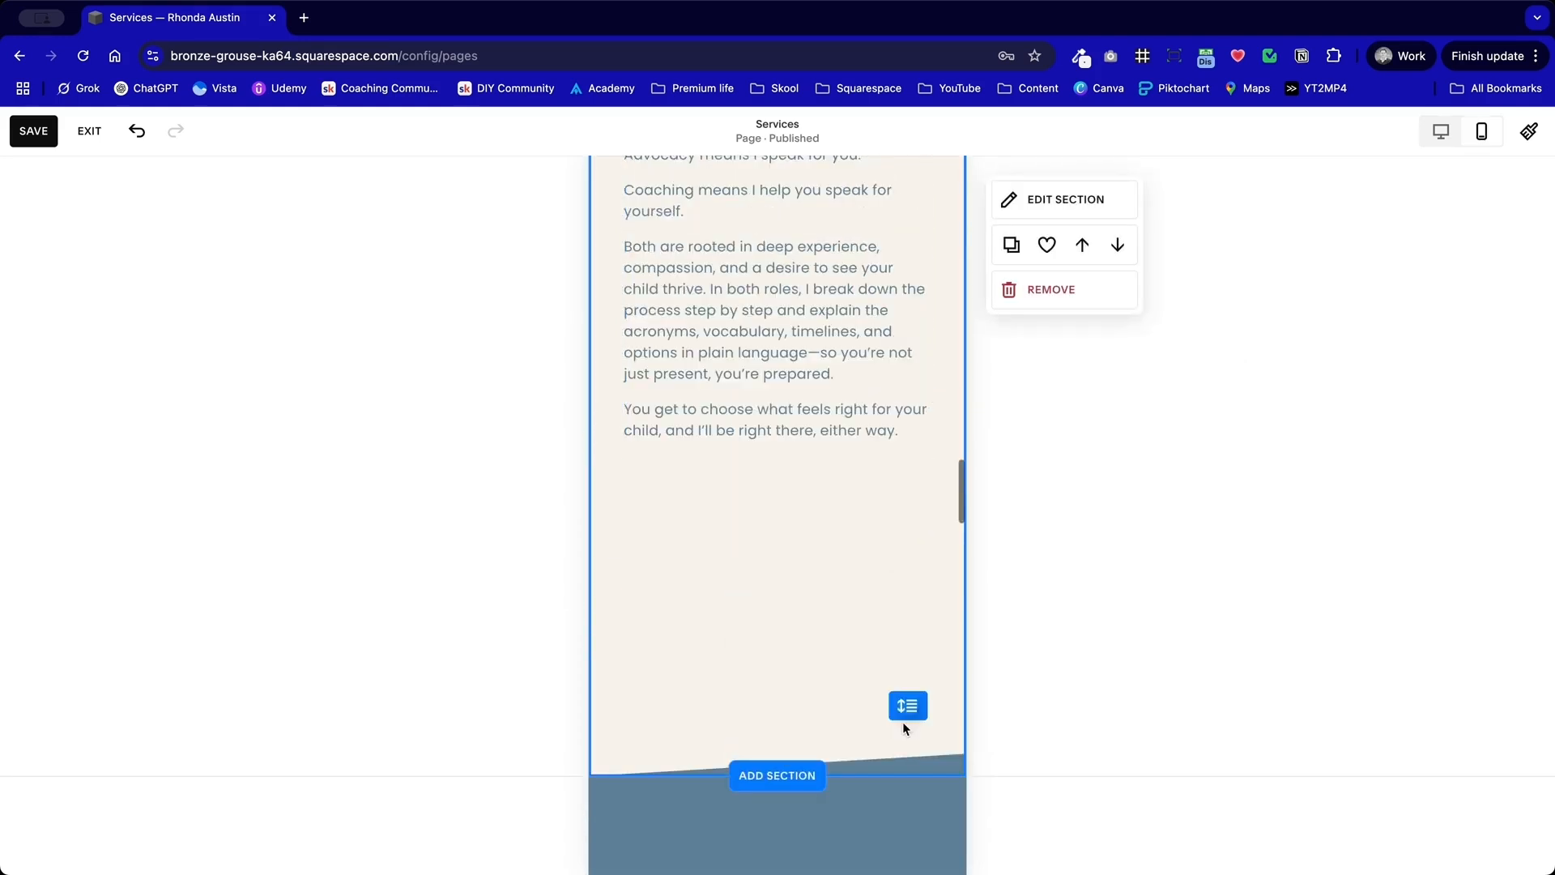
pyautogui.moveTo(910, 698); pyautogui.dragTo(908, 460)
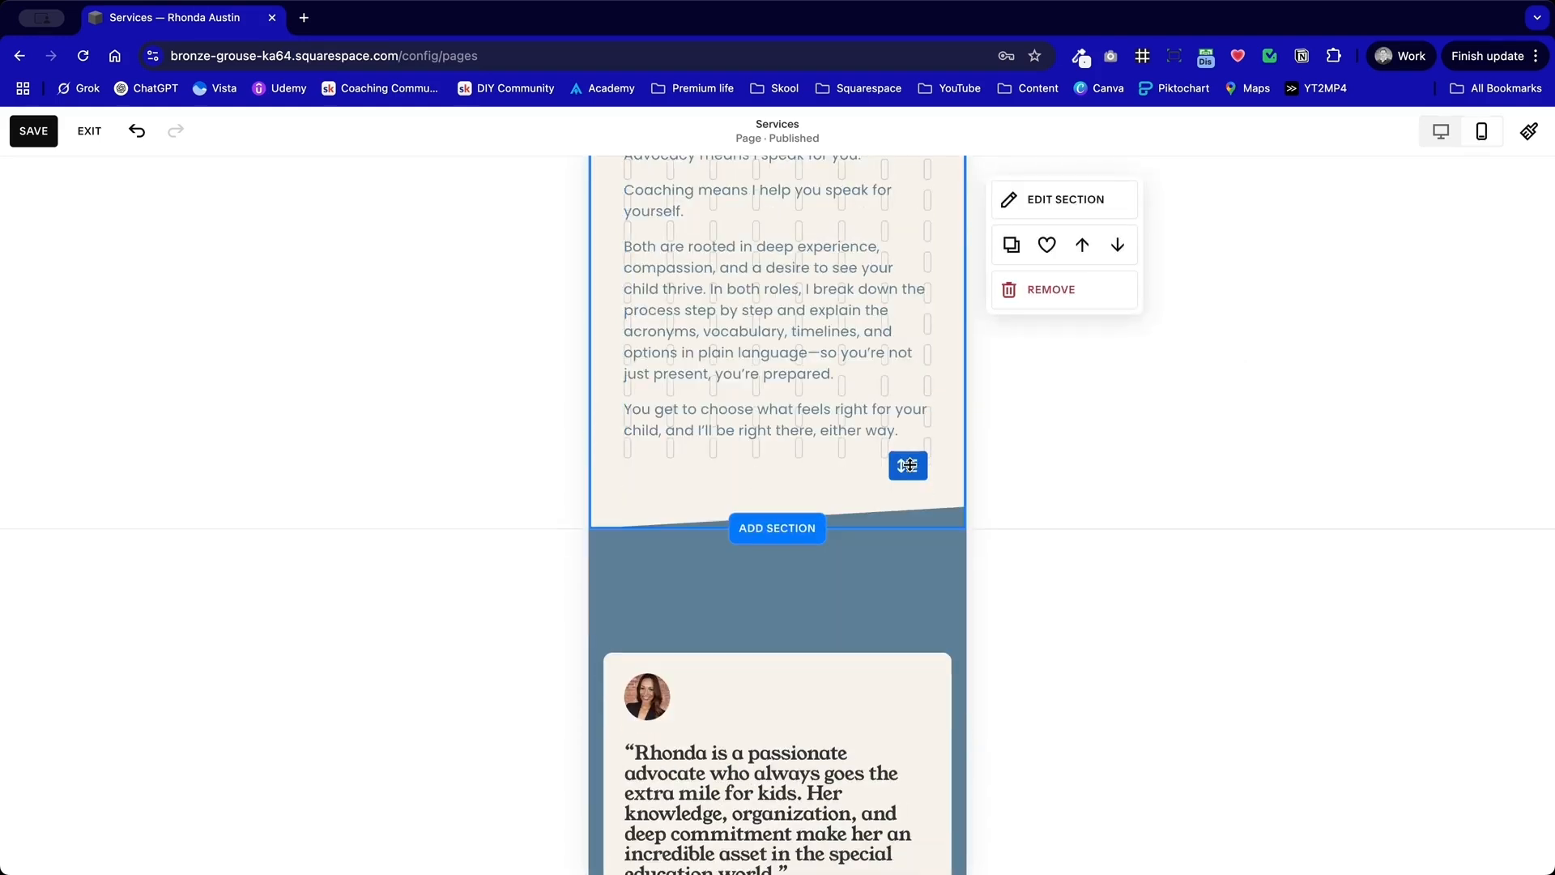
# Step: Reposition the "I specialize in" text block so that it sits clear of the assessment paragraphs above it
pyautogui.scroll(-12, 858, 705)
pyautogui.scroll(-3, 857, 705)
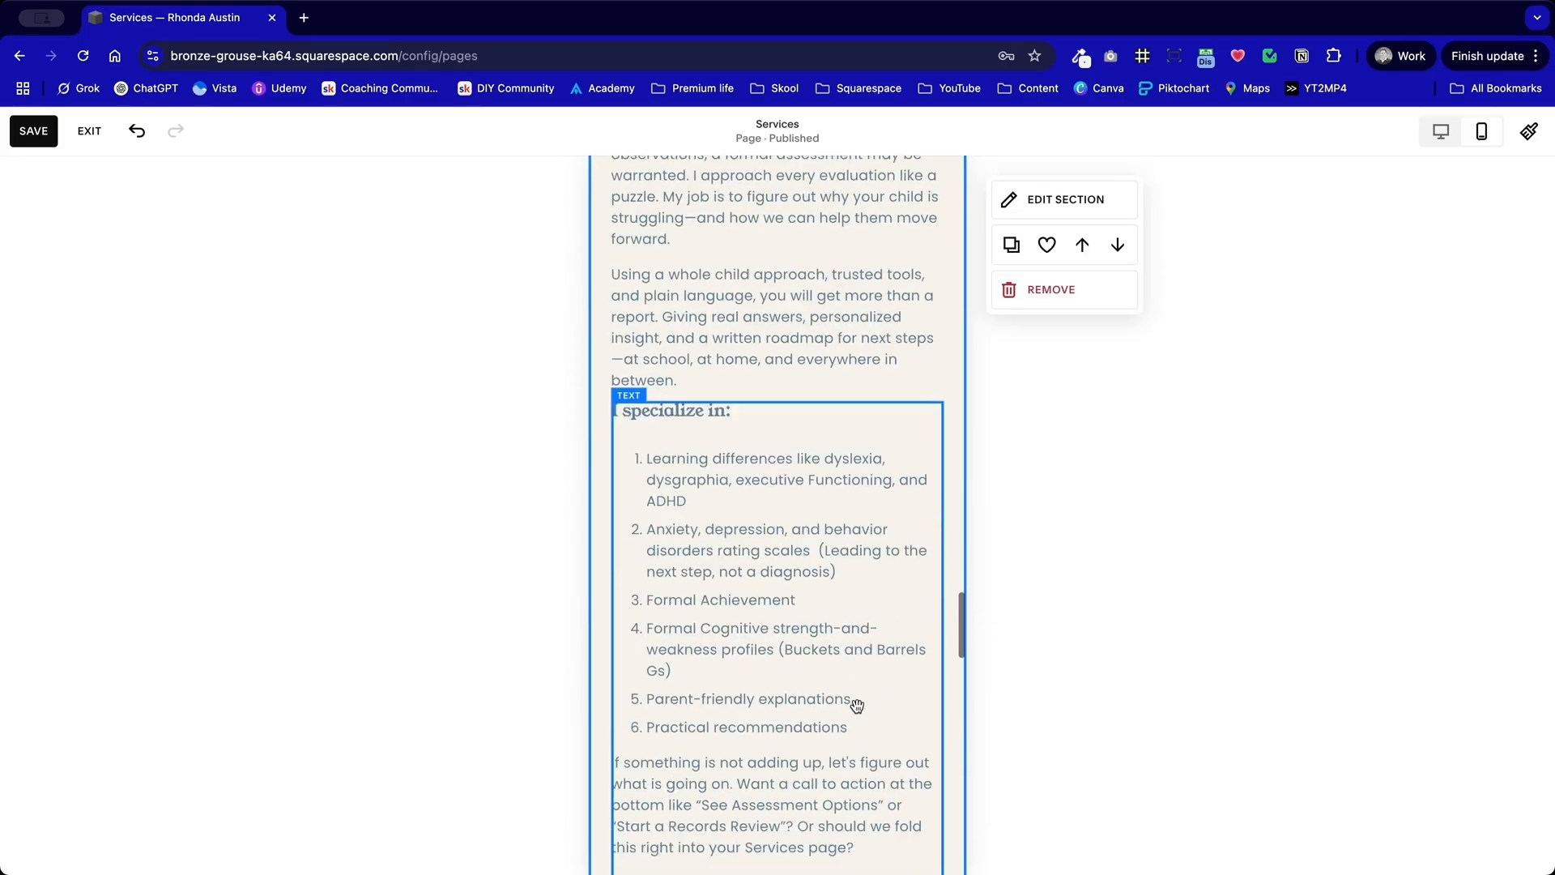
pyautogui.scroll(-1, 855, 490)
pyautogui.moveTo(808, 451); pyautogui.dragTo(808, 485)
pyautogui.click(878, 575)
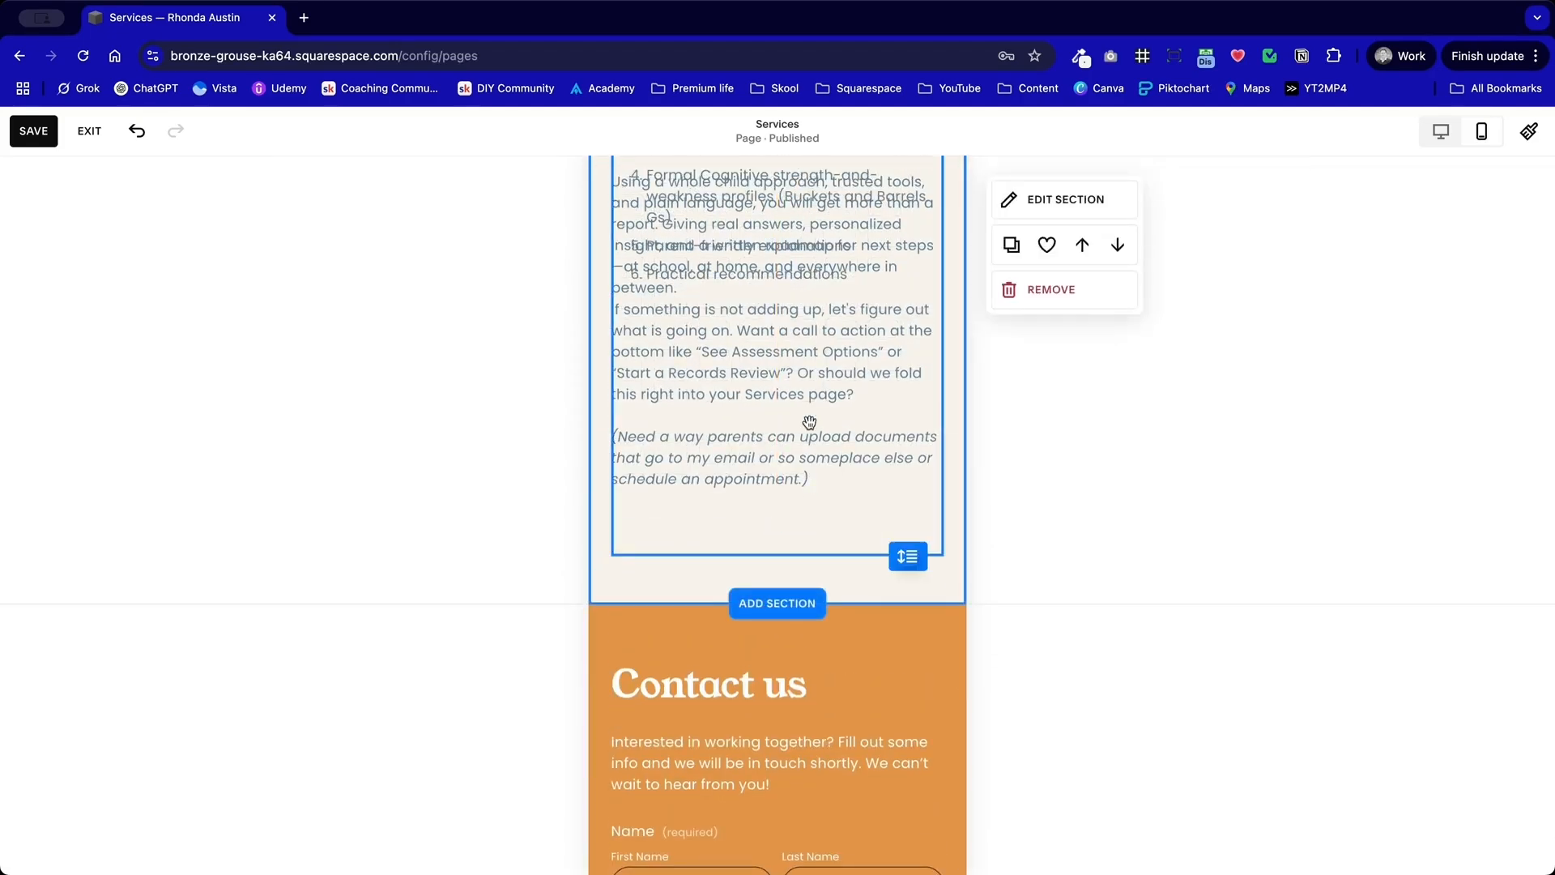
pyautogui.moveTo(754, 279); pyautogui.dragTo(750, 616)
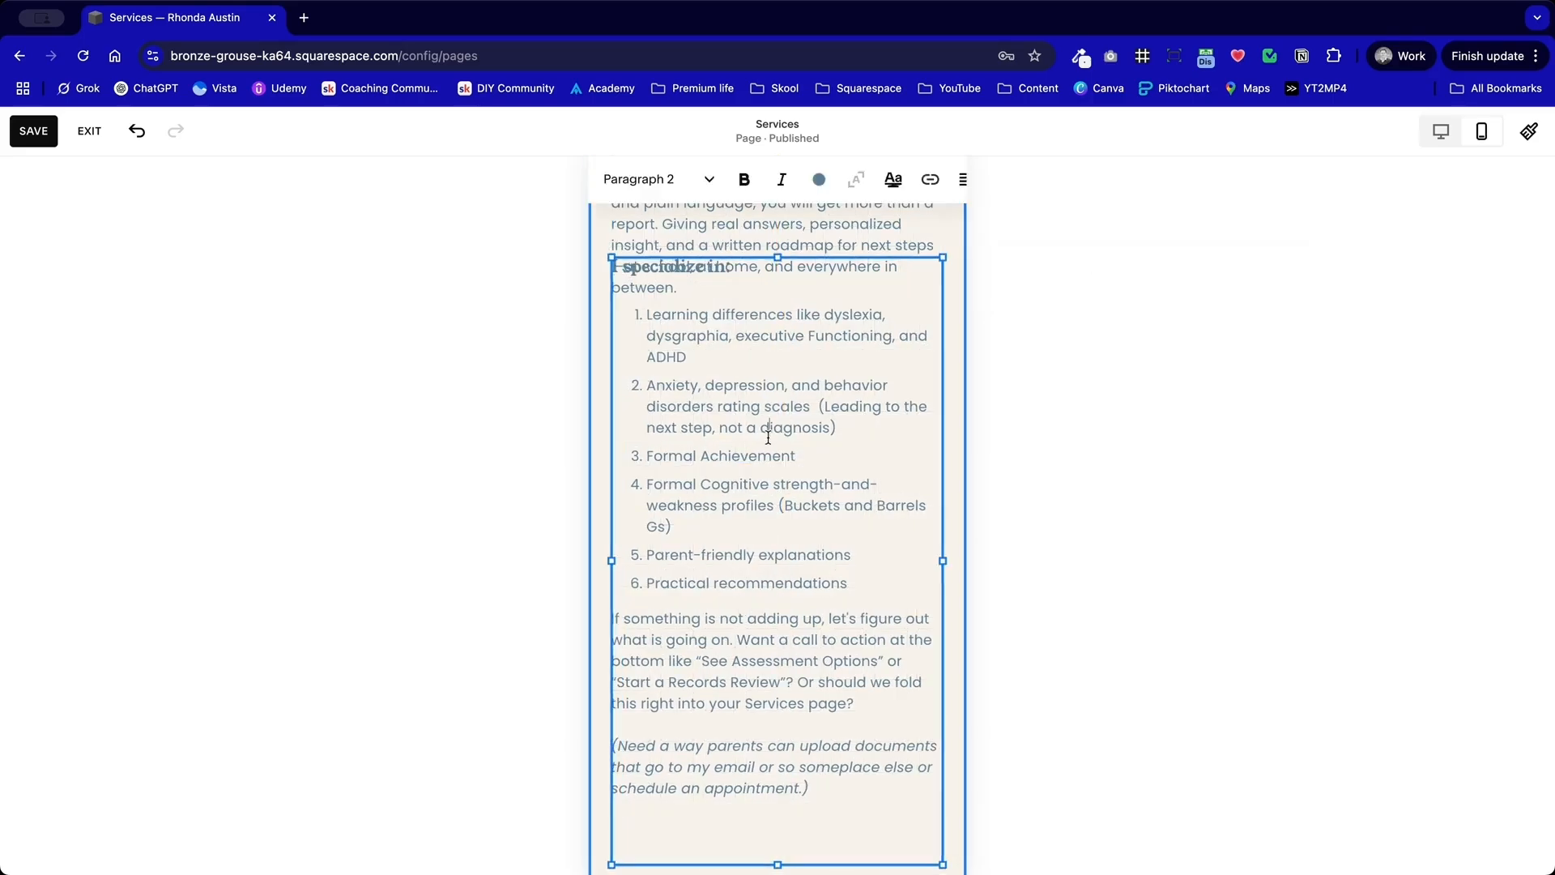
pyautogui.moveTo(826, 417); pyautogui.dragTo(833, 512)
pyautogui.click(805, 323)
pyautogui.moveTo(788, 460); pyautogui.dragTo(800, 321)
pyautogui.scroll(-6, 802, 320)
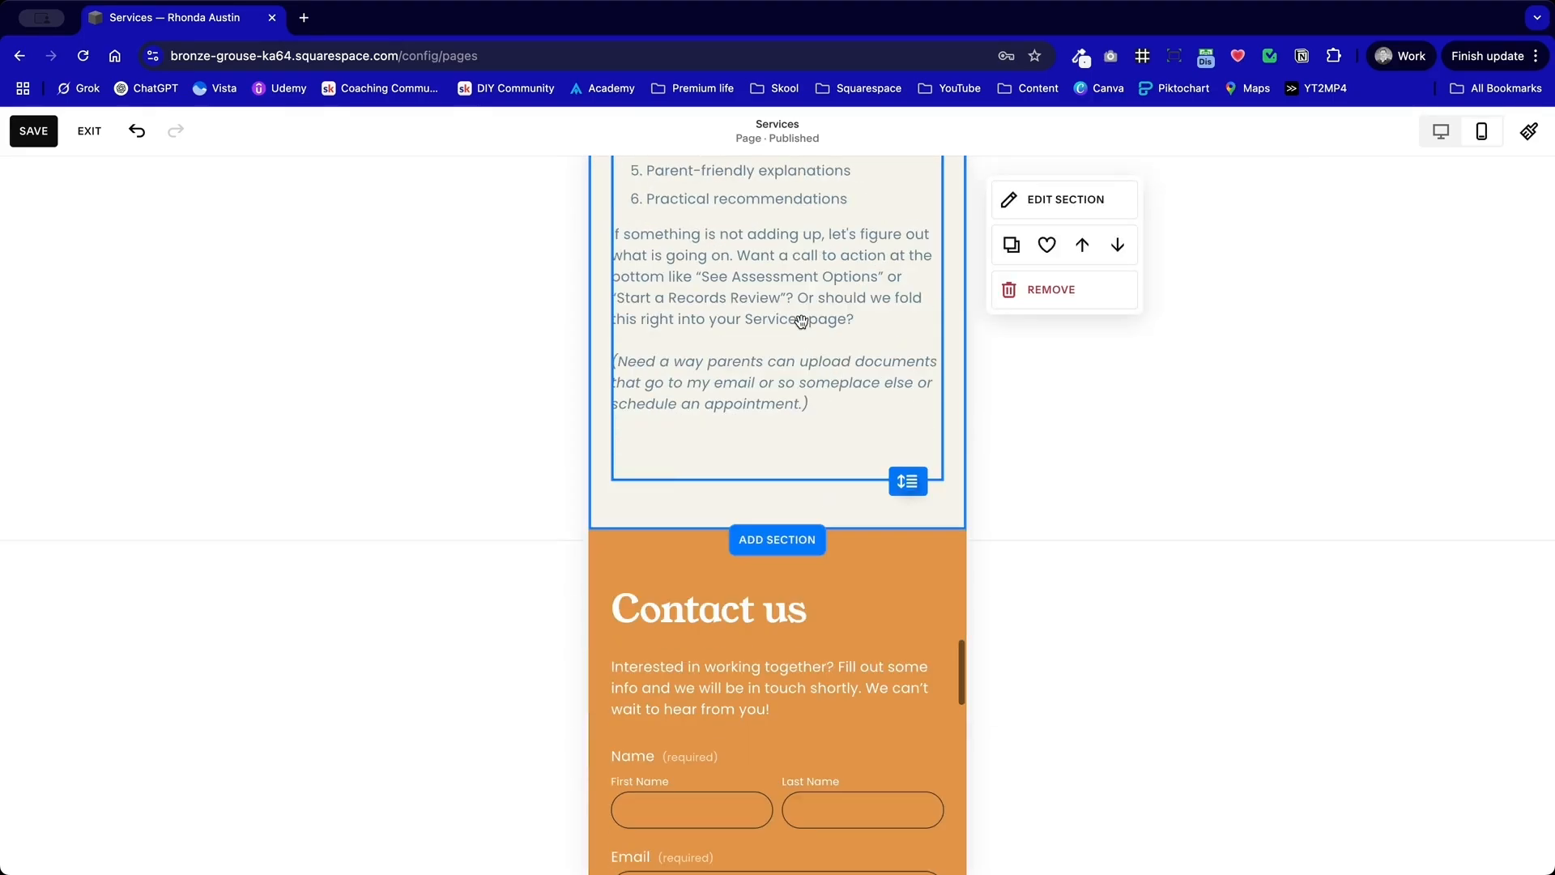
# Step: Extend the lower edge of the "Every child is more than a stack of paperwork" section and move its quote card down
pyautogui.scroll(15, 903, 466)
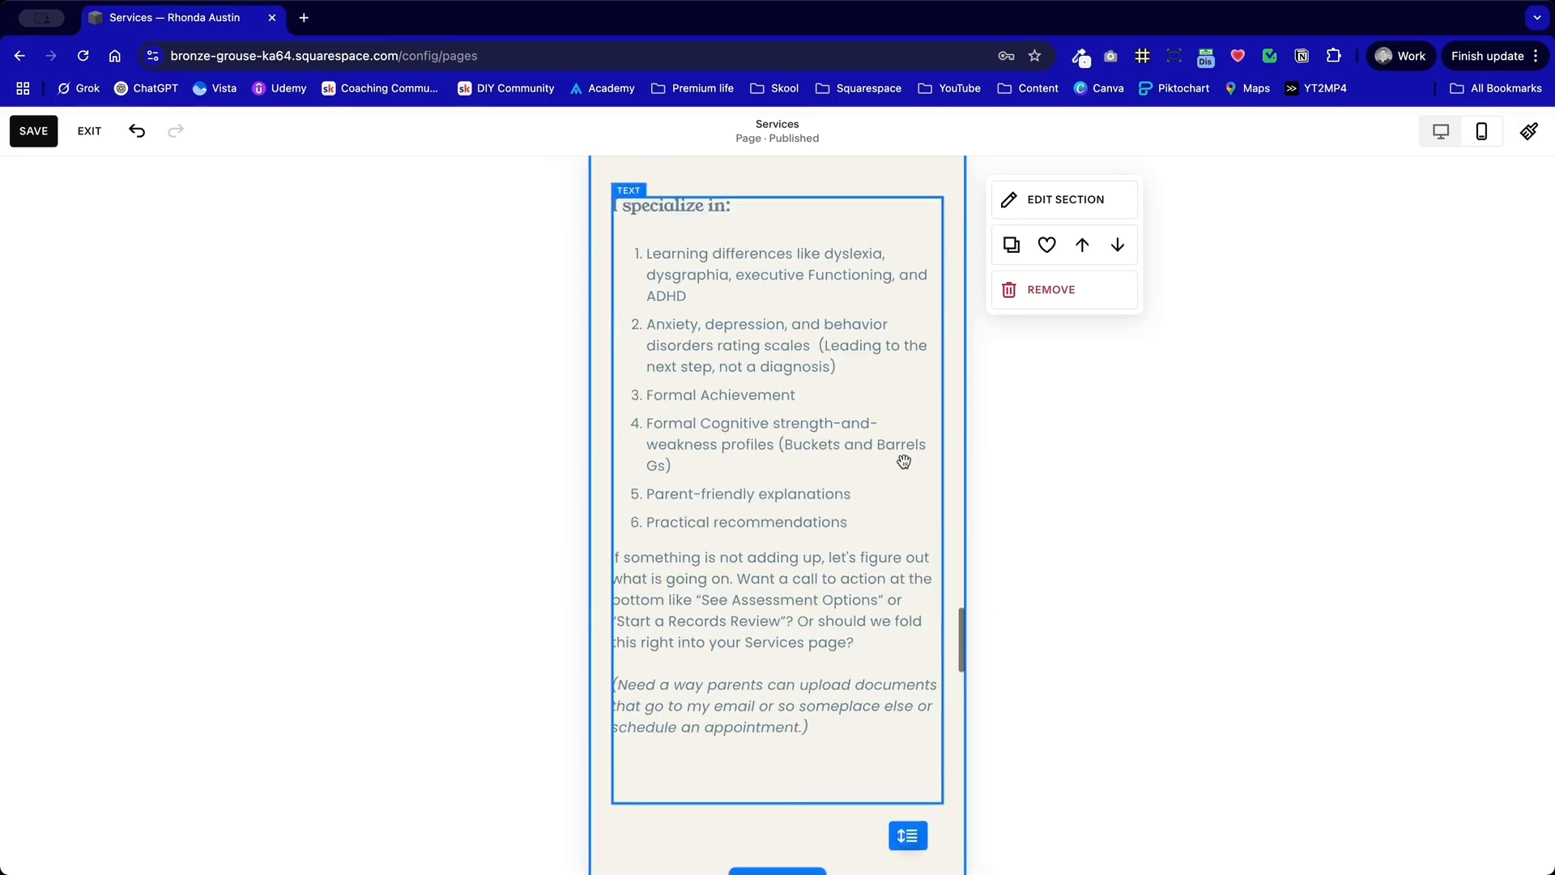
pyautogui.scroll(10, 904, 462)
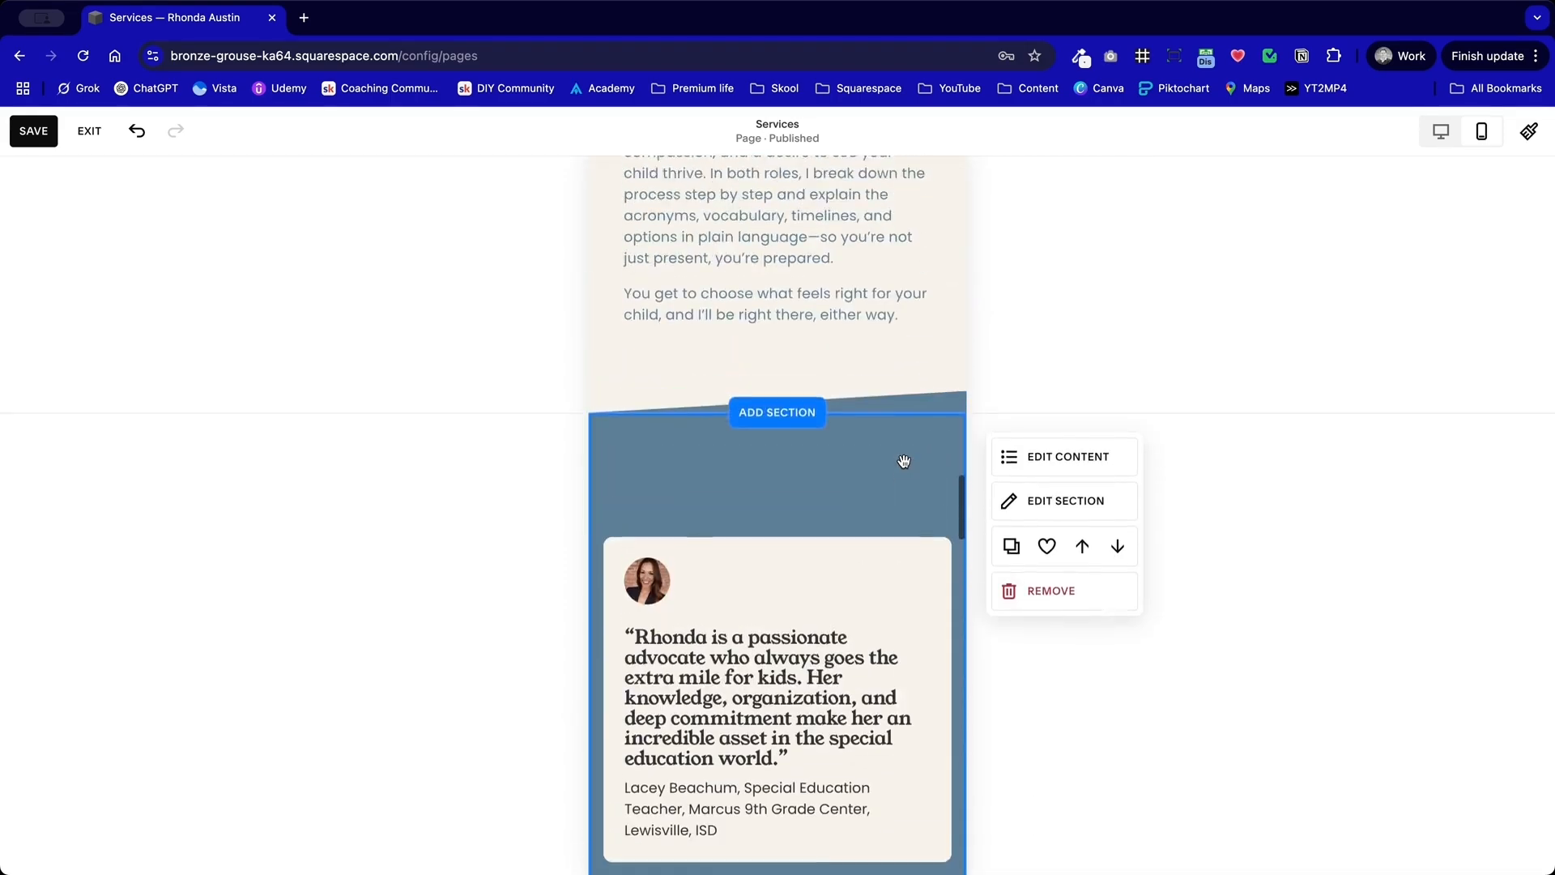
pyautogui.scroll(15, 904, 461)
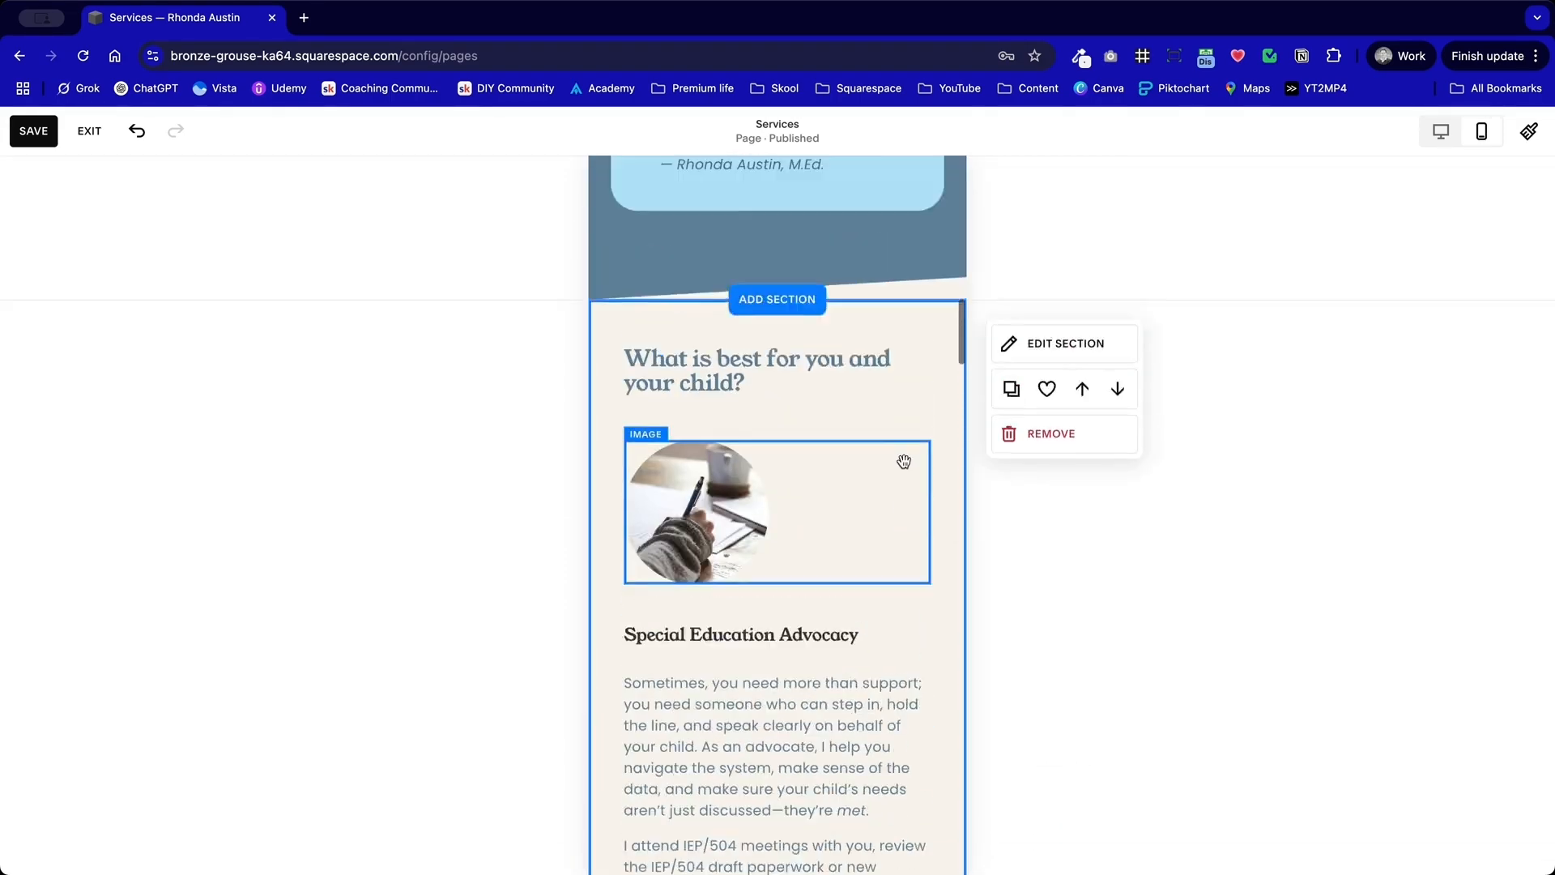
pyautogui.scroll(4, 904, 461)
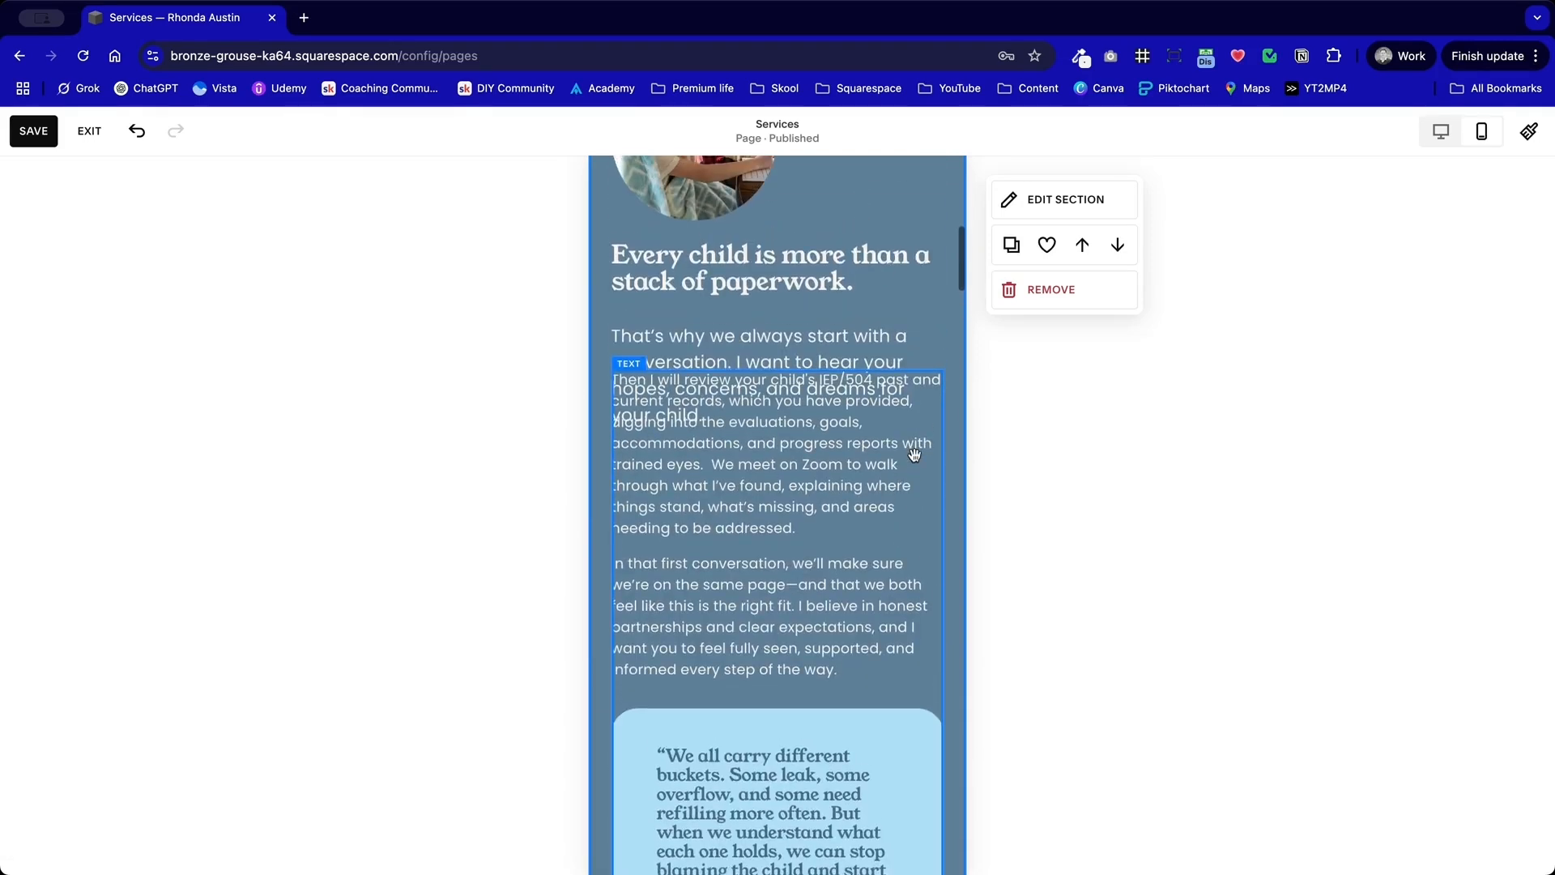
pyautogui.scroll(-5, 912, 455)
pyautogui.click(906, 619)
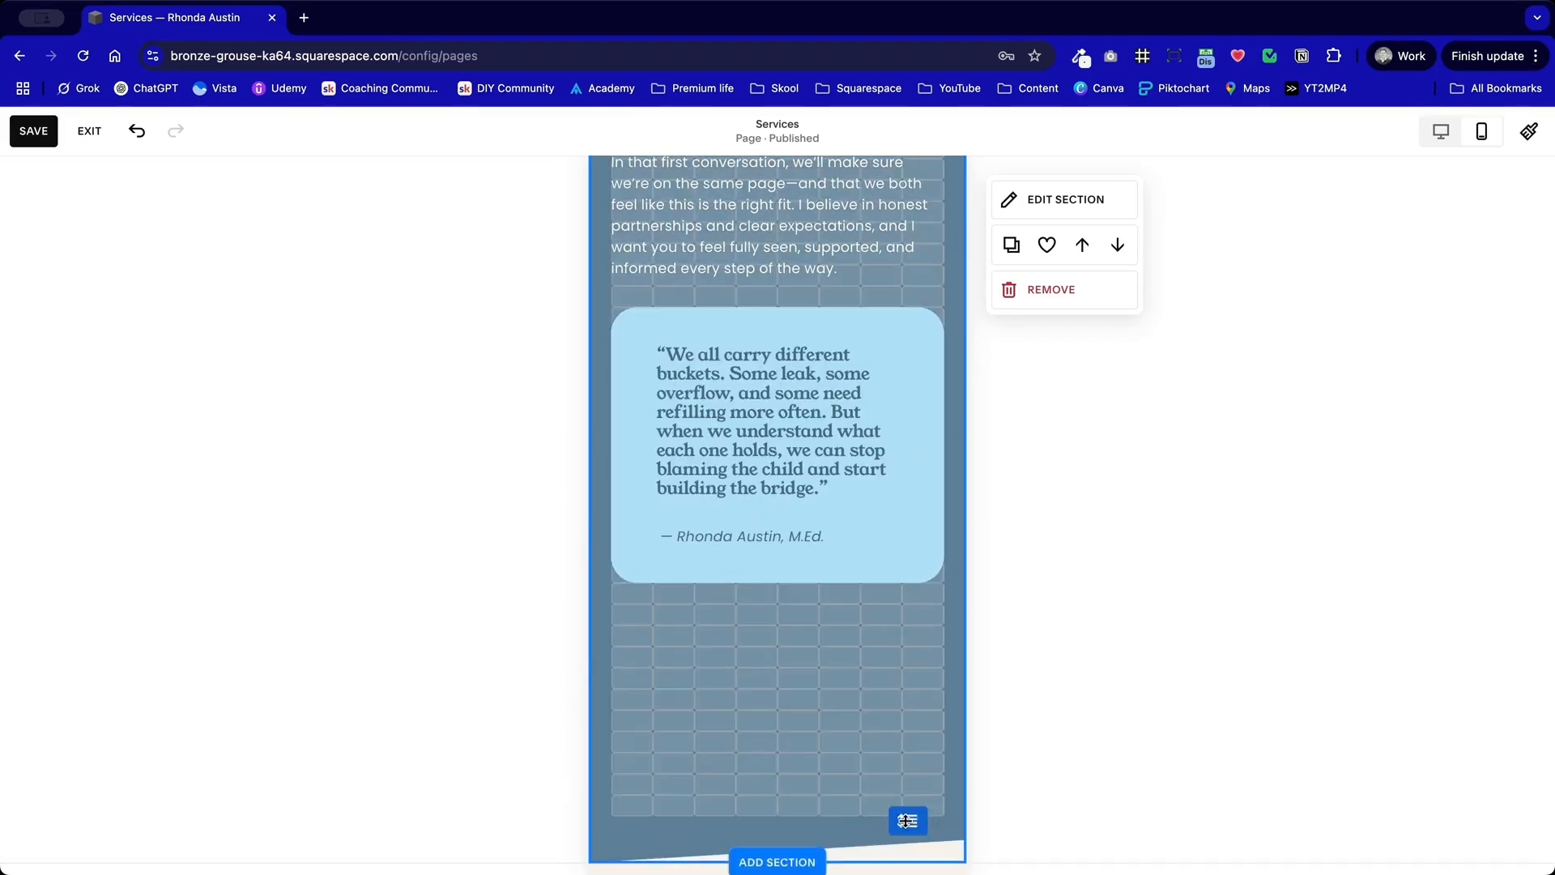
pyautogui.moveTo(872, 504); pyautogui.dragTo(871, 713)
pyautogui.scroll(3, 865, 469)
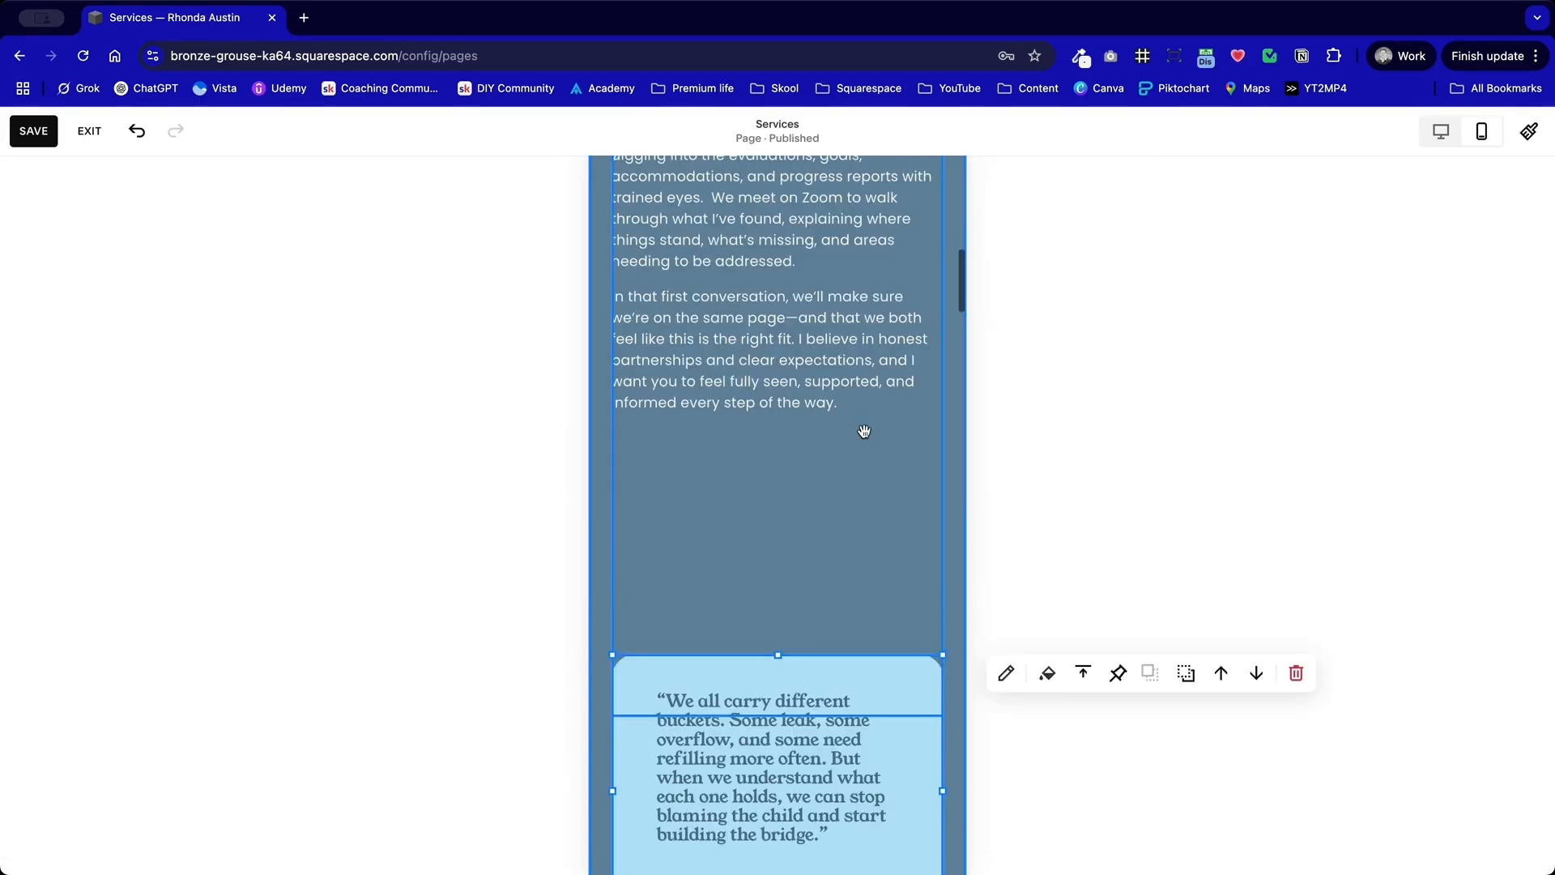
# Step: Shorten the "Then I will review" text block to fit its copy and move it down clear of the introductory paragraph
pyautogui.click(842, 659)
pyautogui.moveTo(774, 710); pyautogui.dragTo(785, 413)
pyautogui.scroll(5, 802, 474)
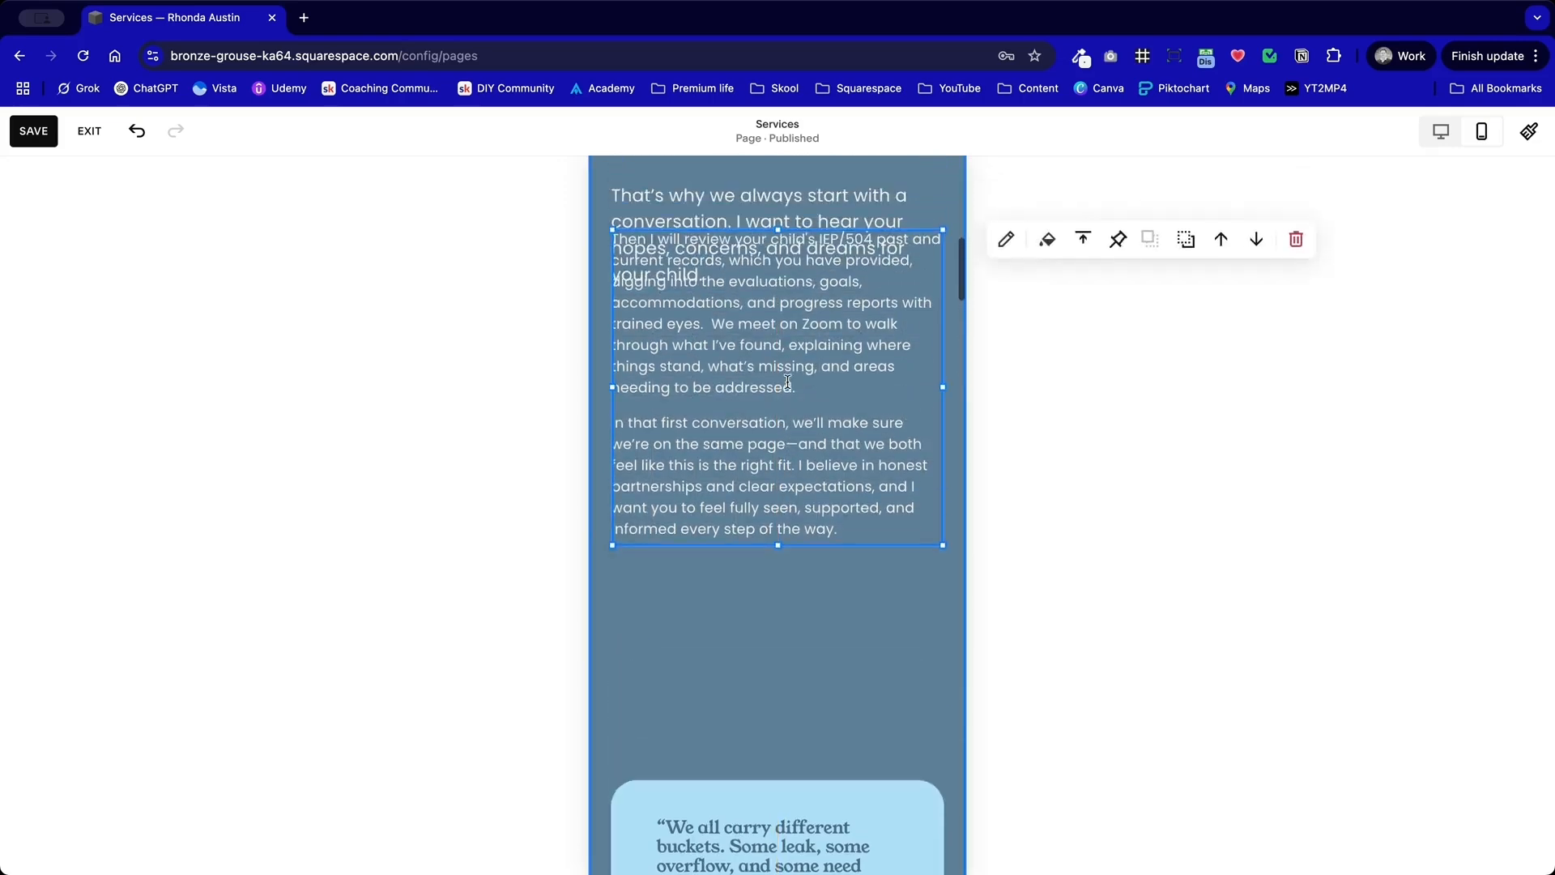
pyautogui.scroll(-2, 802, 474)
pyautogui.moveTo(802, 354); pyautogui.dragTo(798, 535)
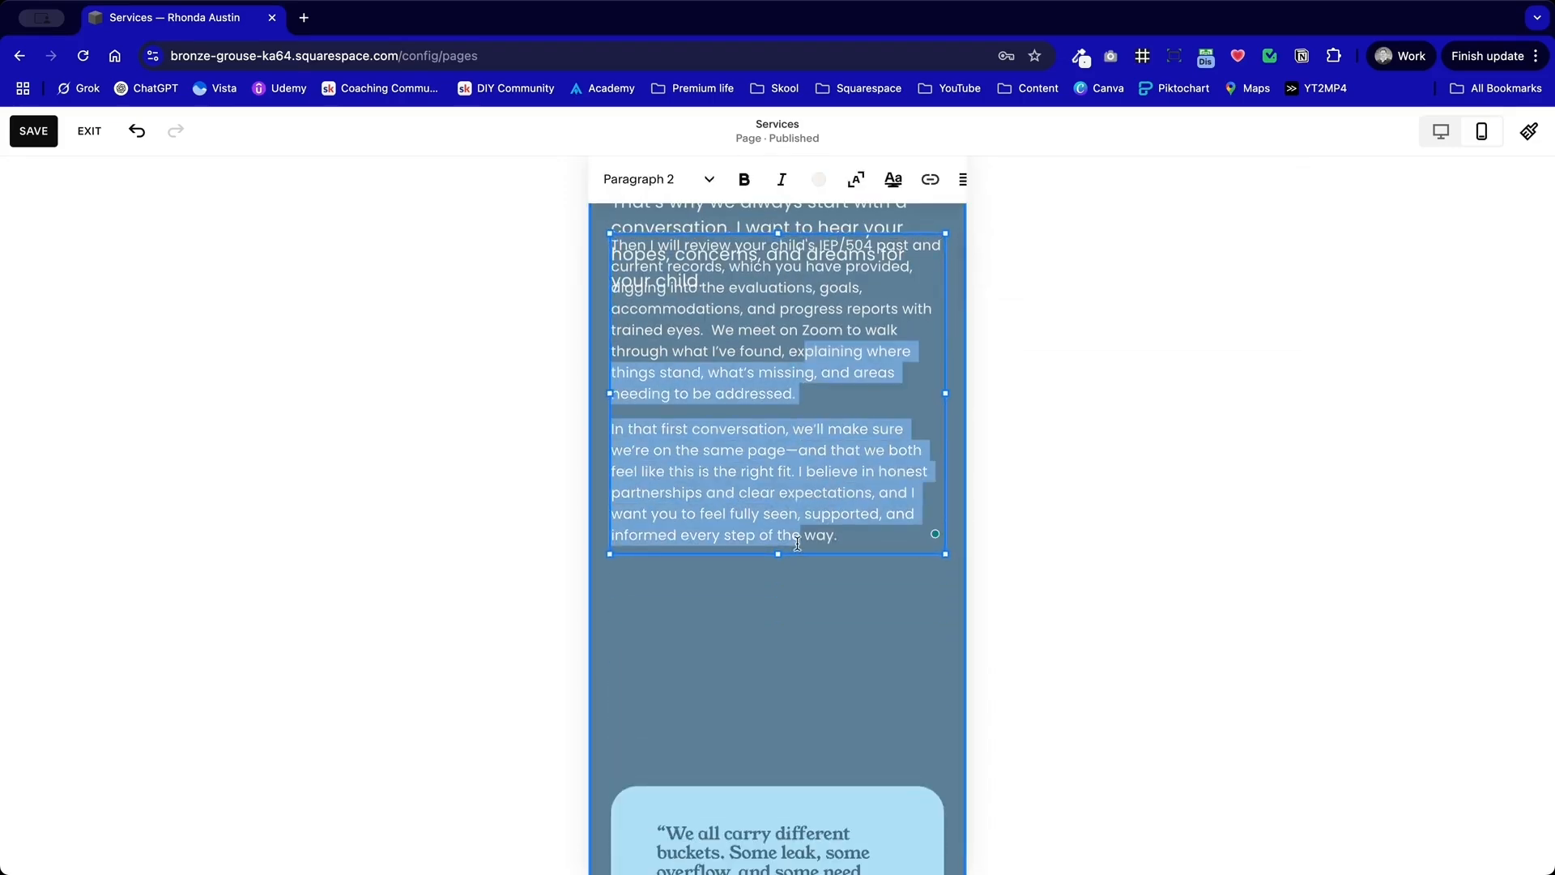
pyautogui.click(839, 606)
pyautogui.moveTo(839, 389); pyautogui.dragTo(840, 431)
pyautogui.click(810, 645)
# Step: Move the quote card up beneath the paragraphs and raise the section's lower edge to just below the card
pyautogui.scroll(-1, 810, 645)
pyautogui.scroll(-4, 810, 648)
pyautogui.moveTo(810, 638); pyautogui.dragTo(810, 531)
pyautogui.click(848, 675)
pyautogui.moveTo(907, 705); pyautogui.dragTo(912, 583)
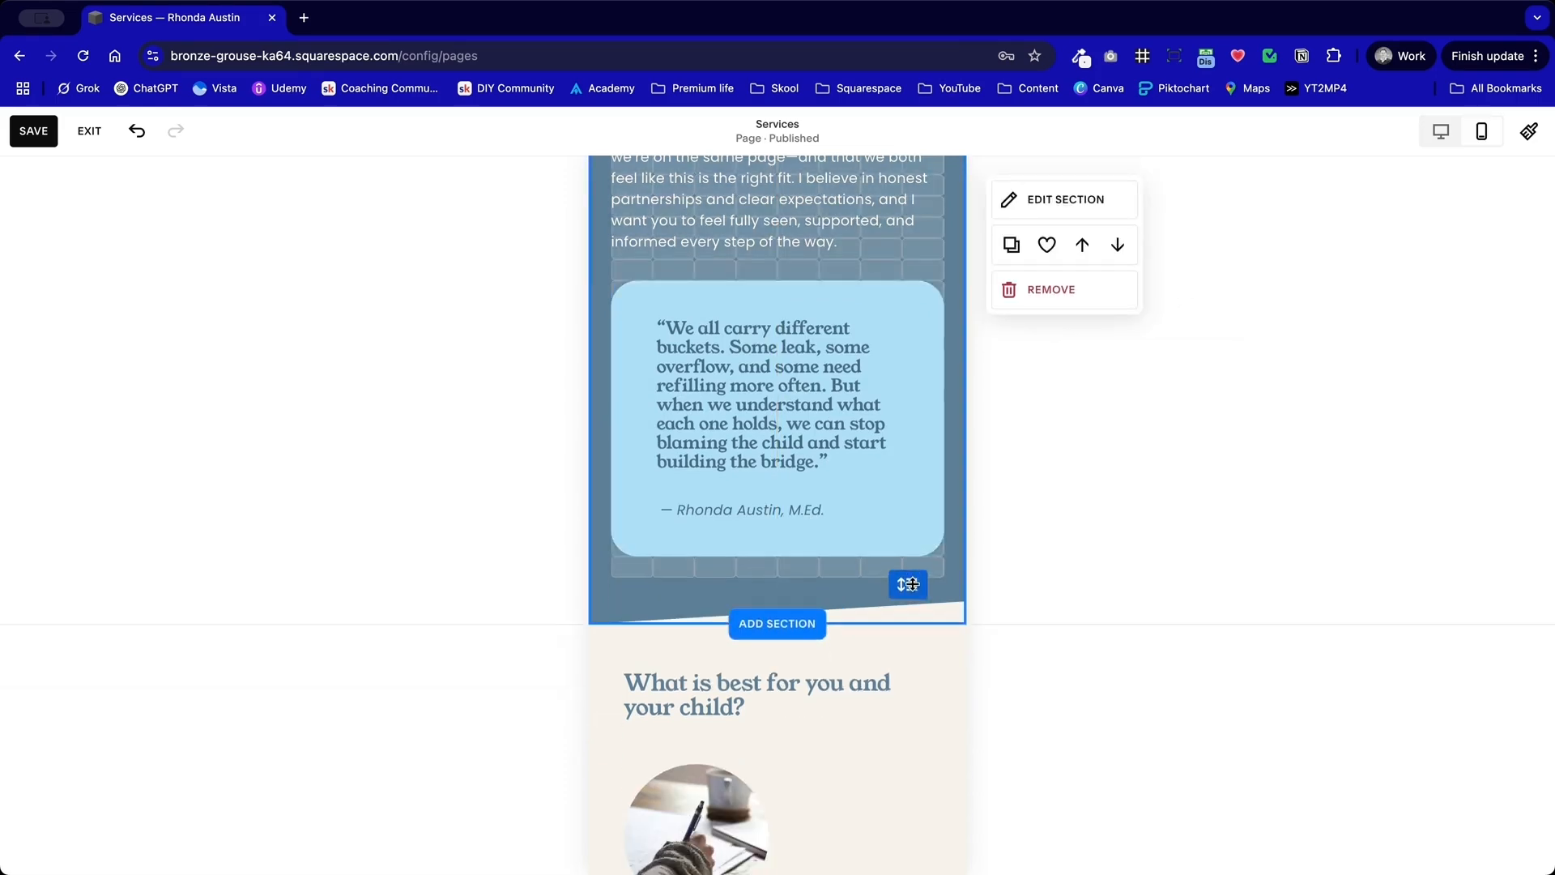
# Step: Narrow the "Every child is more than a stack of paperwork" text block from its left edge and move it up beside the circular image
pyautogui.scroll(5, 913, 584)
pyautogui.scroll(3, 912, 582)
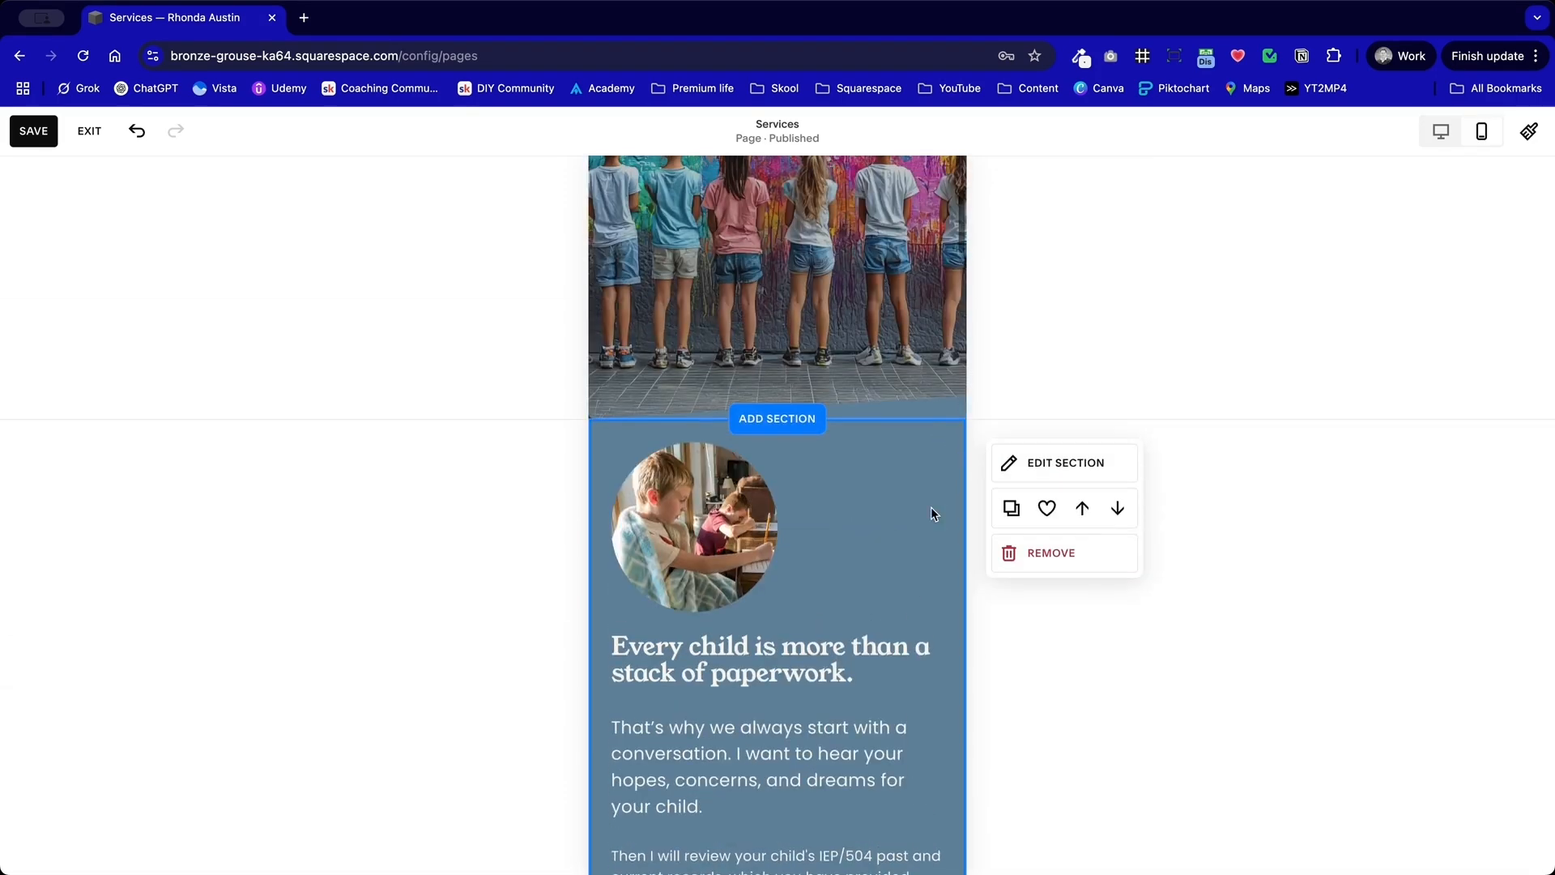
pyautogui.scroll(4, 907, 488)
pyautogui.scroll(-15, 906, 488)
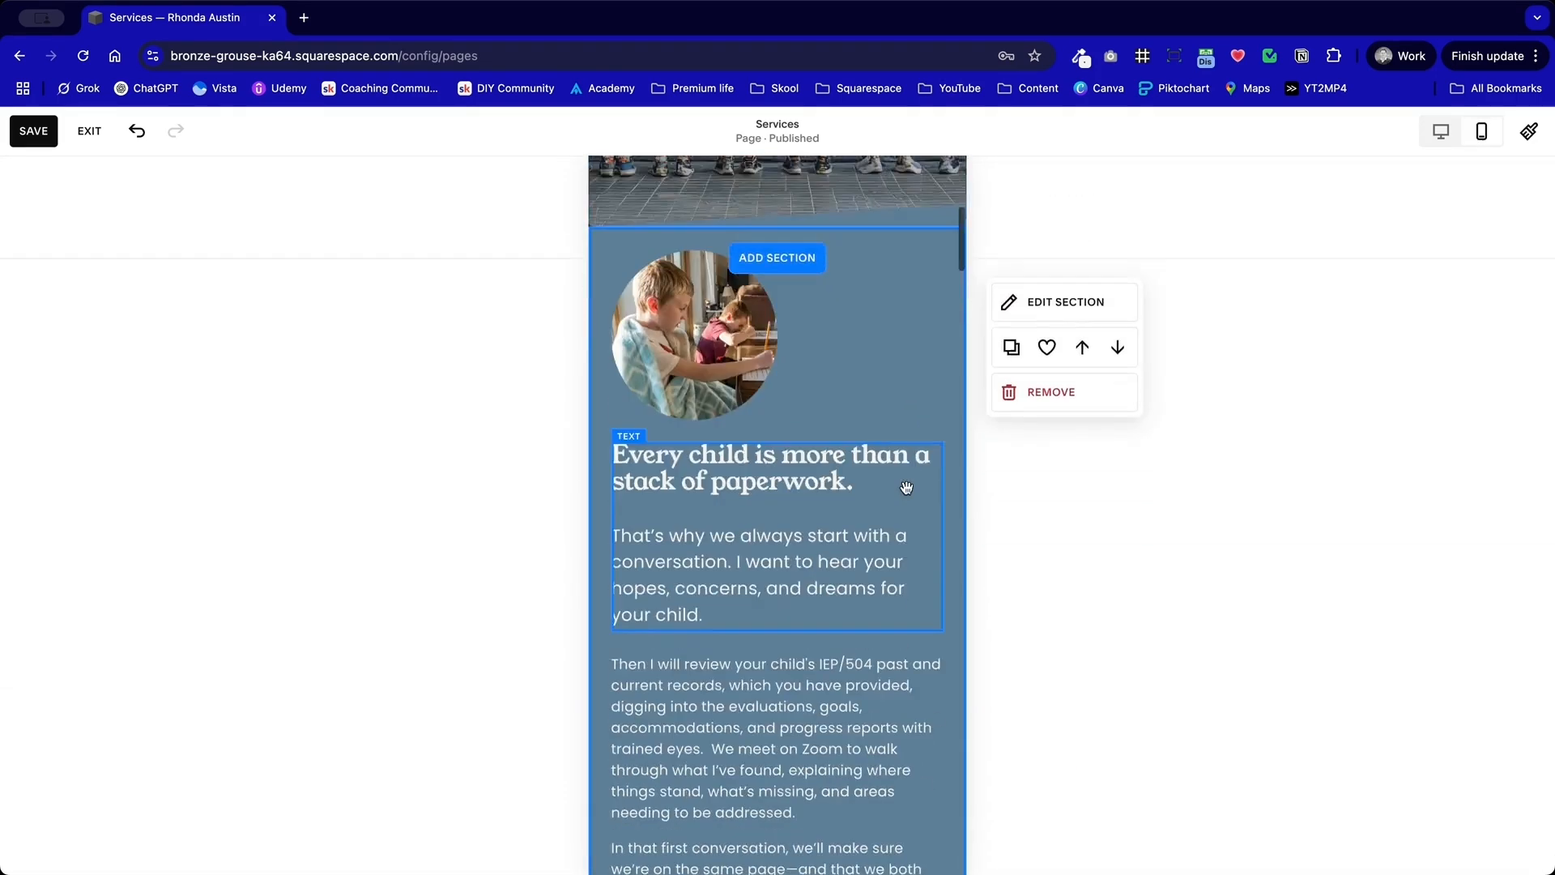
pyautogui.scroll(10, 907, 487)
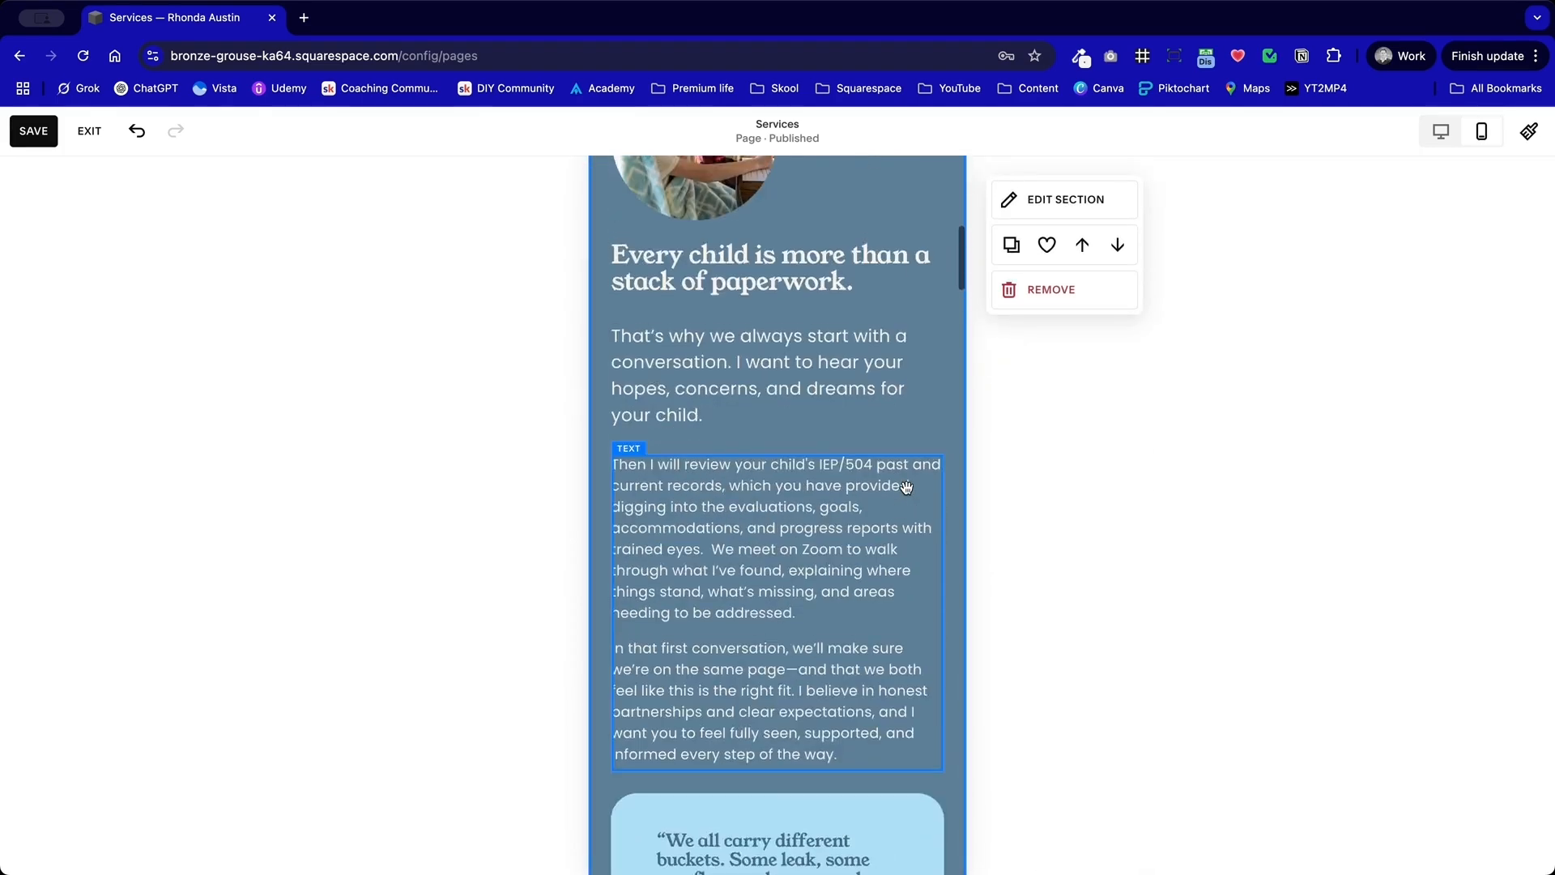
pyautogui.click(902, 489)
pyautogui.moveTo(615, 555); pyautogui.dragTo(737, 555)
pyautogui.moveTo(809, 656); pyautogui.dragTo(823, 485)
# Step: Reduce the width and height of the section's circular image so it fits beside the heading text
pyautogui.click(776, 359)
pyautogui.moveTo(776, 358); pyautogui.dragTo(727, 353)
pyautogui.moveTo(674, 437); pyautogui.dragTo(683, 368)
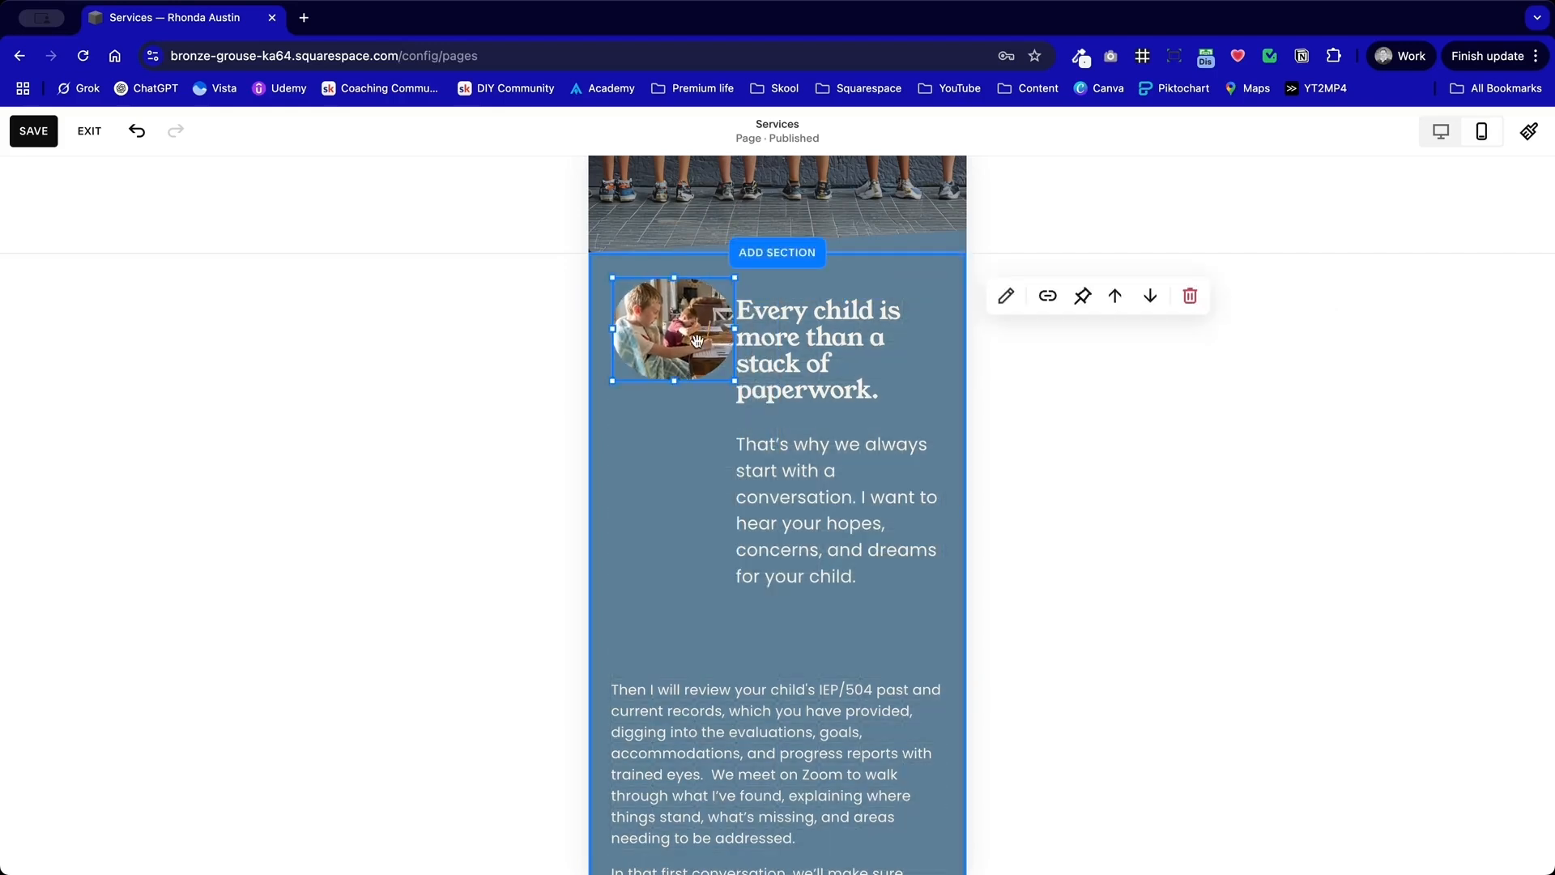
# Step: Turn off the Stretch option for the shape of the small image beside the heading
pyautogui.doubleClick(658, 346)
pyautogui.click(1094, 296)
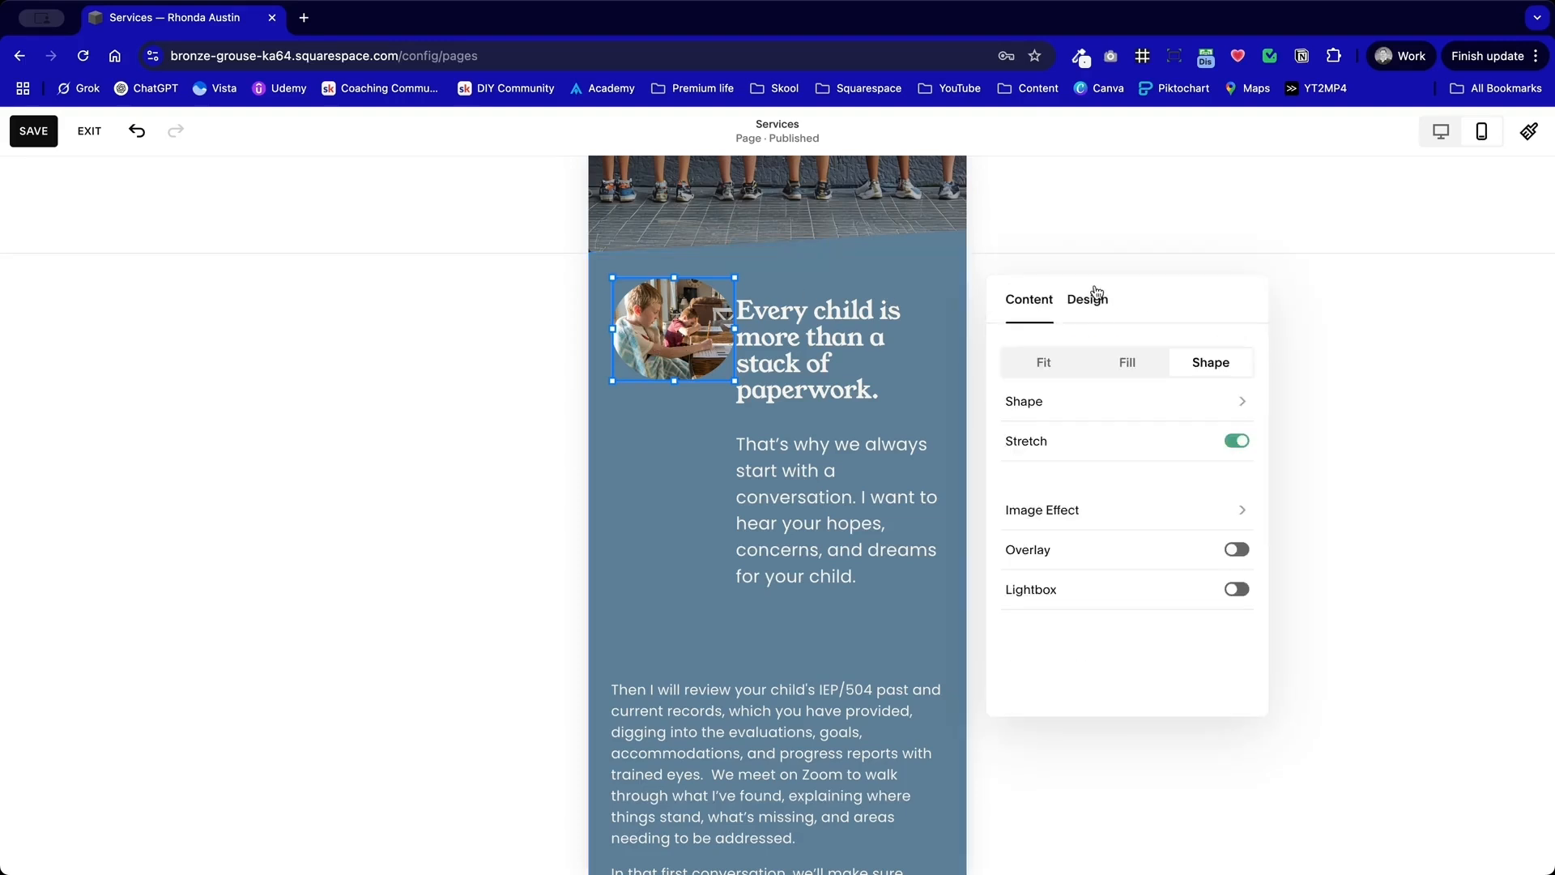
pyautogui.click(1237, 444)
pyautogui.click(1238, 443)
pyautogui.click(631, 440)
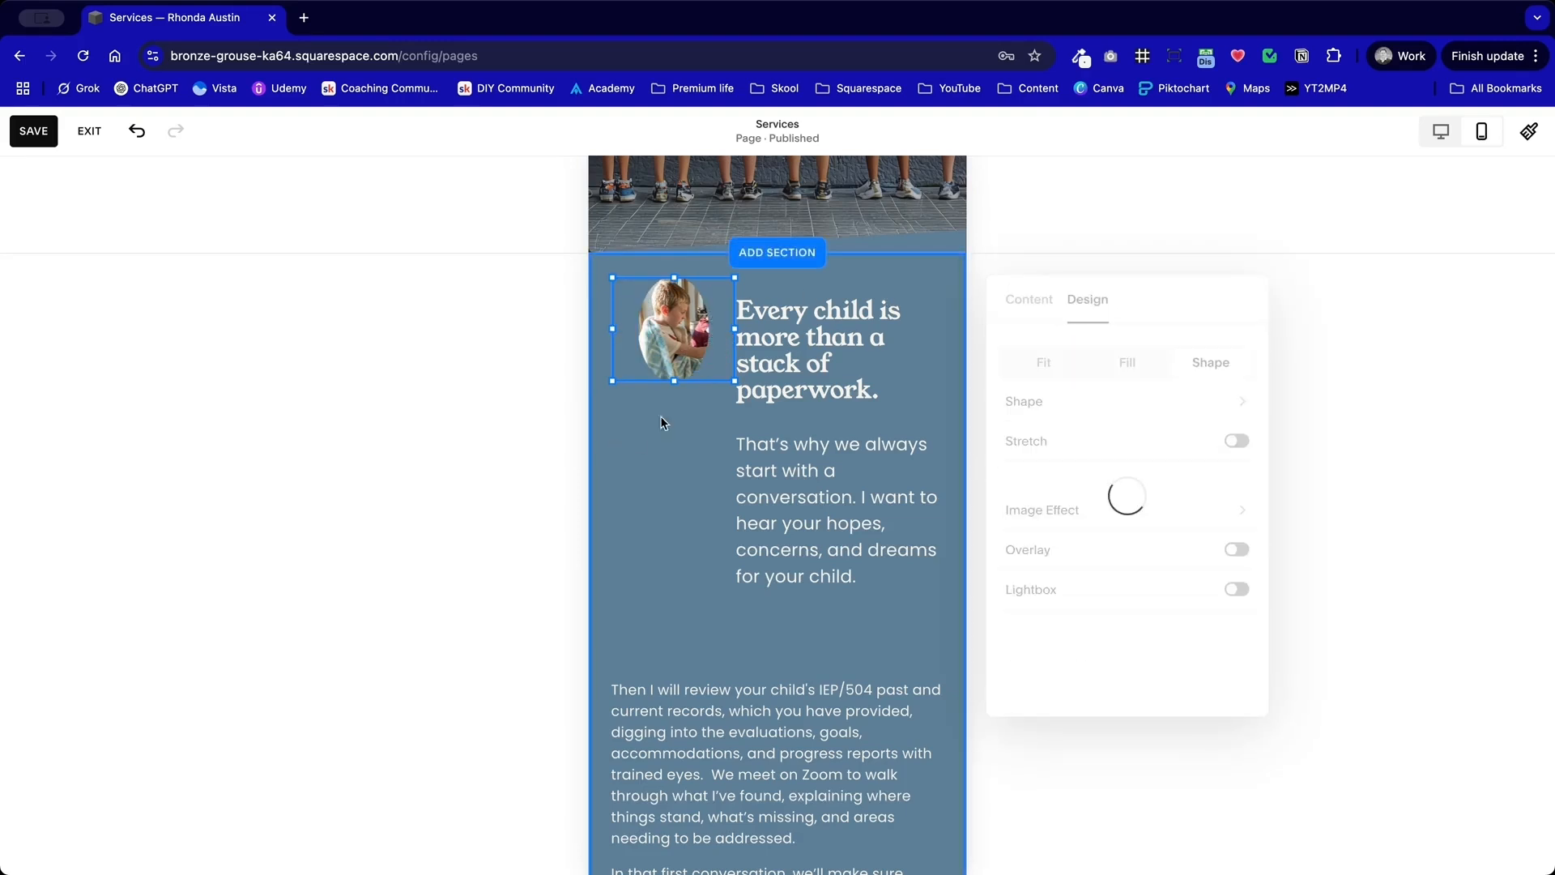
# Step: Adjust the small image beside the heading and move the "Then I will review" text block up beneath the introductory paragraph
pyautogui.click(677, 394)
pyautogui.moveTo(677, 395)
pyautogui.mouseDown()
pyautogui.moveTo(675, 436)
pyautogui.moveTo(680, 368)
pyautogui.mouseUp()
pyautogui.click(792, 394)
pyautogui.click(679, 492)
pyautogui.moveTo(709, 699); pyautogui.dragTo(726, 564)
# Step: Reduce the section's height and move the quote card up closer to the last paragraph
pyautogui.scroll(-7, 721, 616)
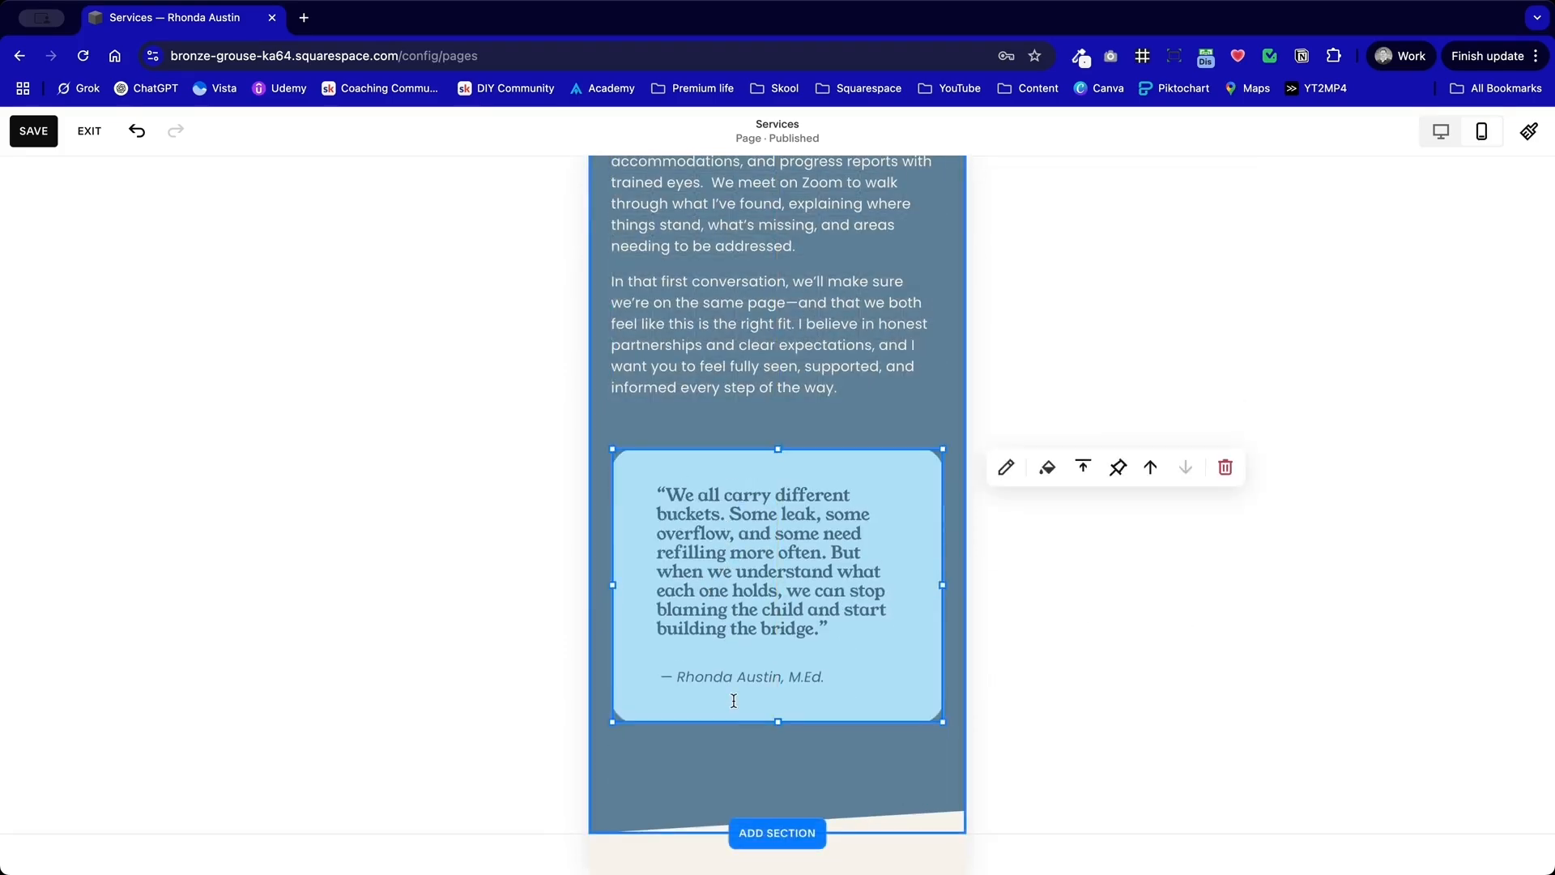
pyautogui.click(733, 780)
pyautogui.moveTo(908, 785); pyautogui.dragTo(908, 740)
pyautogui.moveTo(833, 614); pyautogui.dragTo(833, 602)
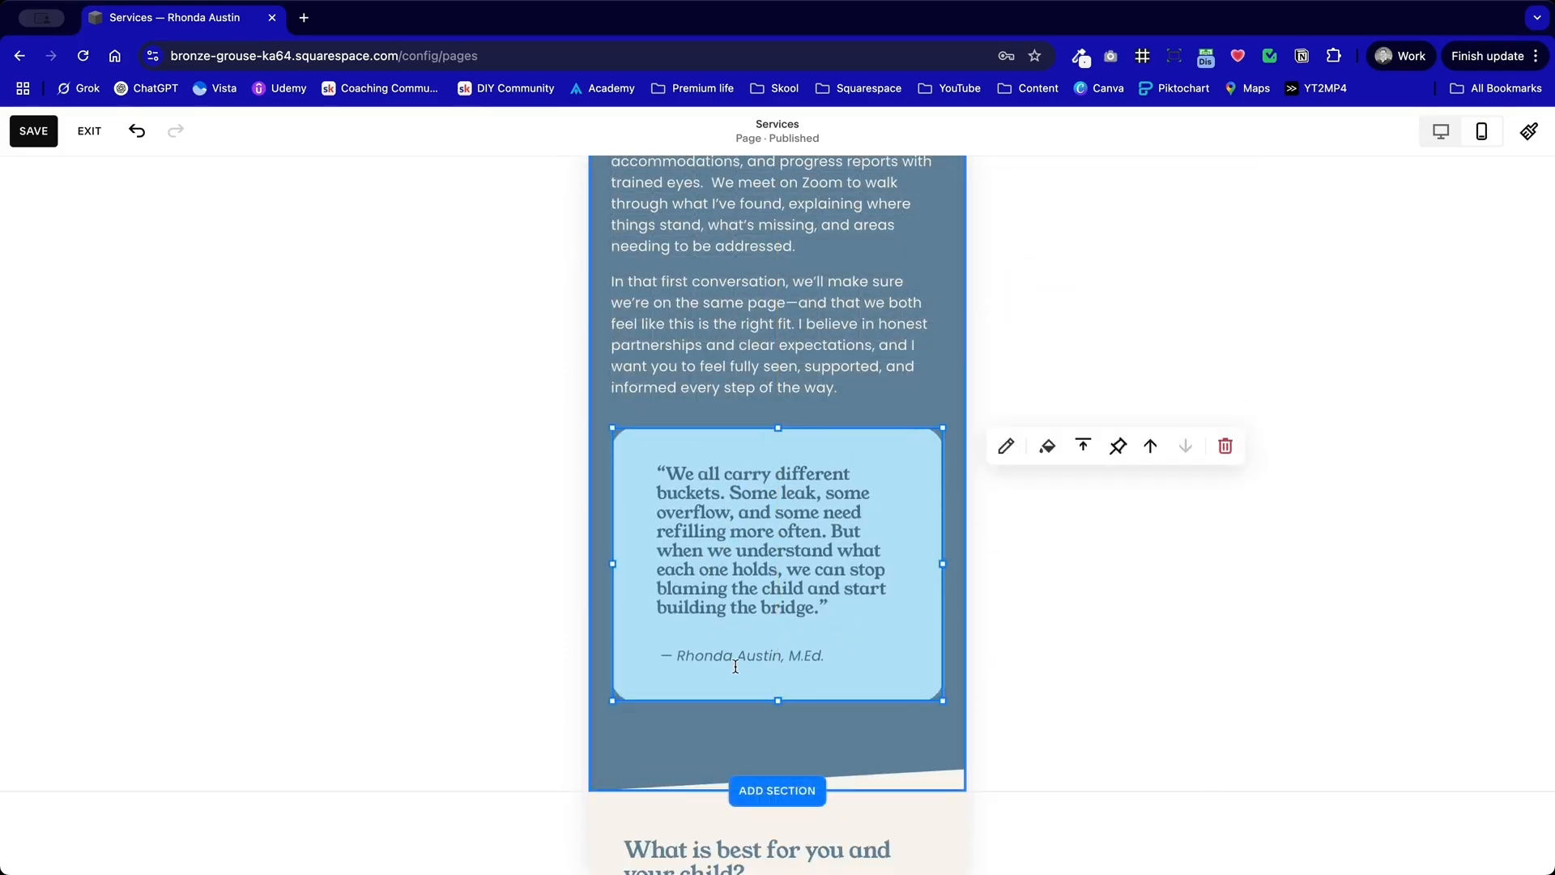
# Step: Trim the remaining space below the quote card, then save the page and exit editing
pyautogui.click(712, 739)
pyautogui.moveTo(903, 732); pyautogui.dragTo(907, 725)
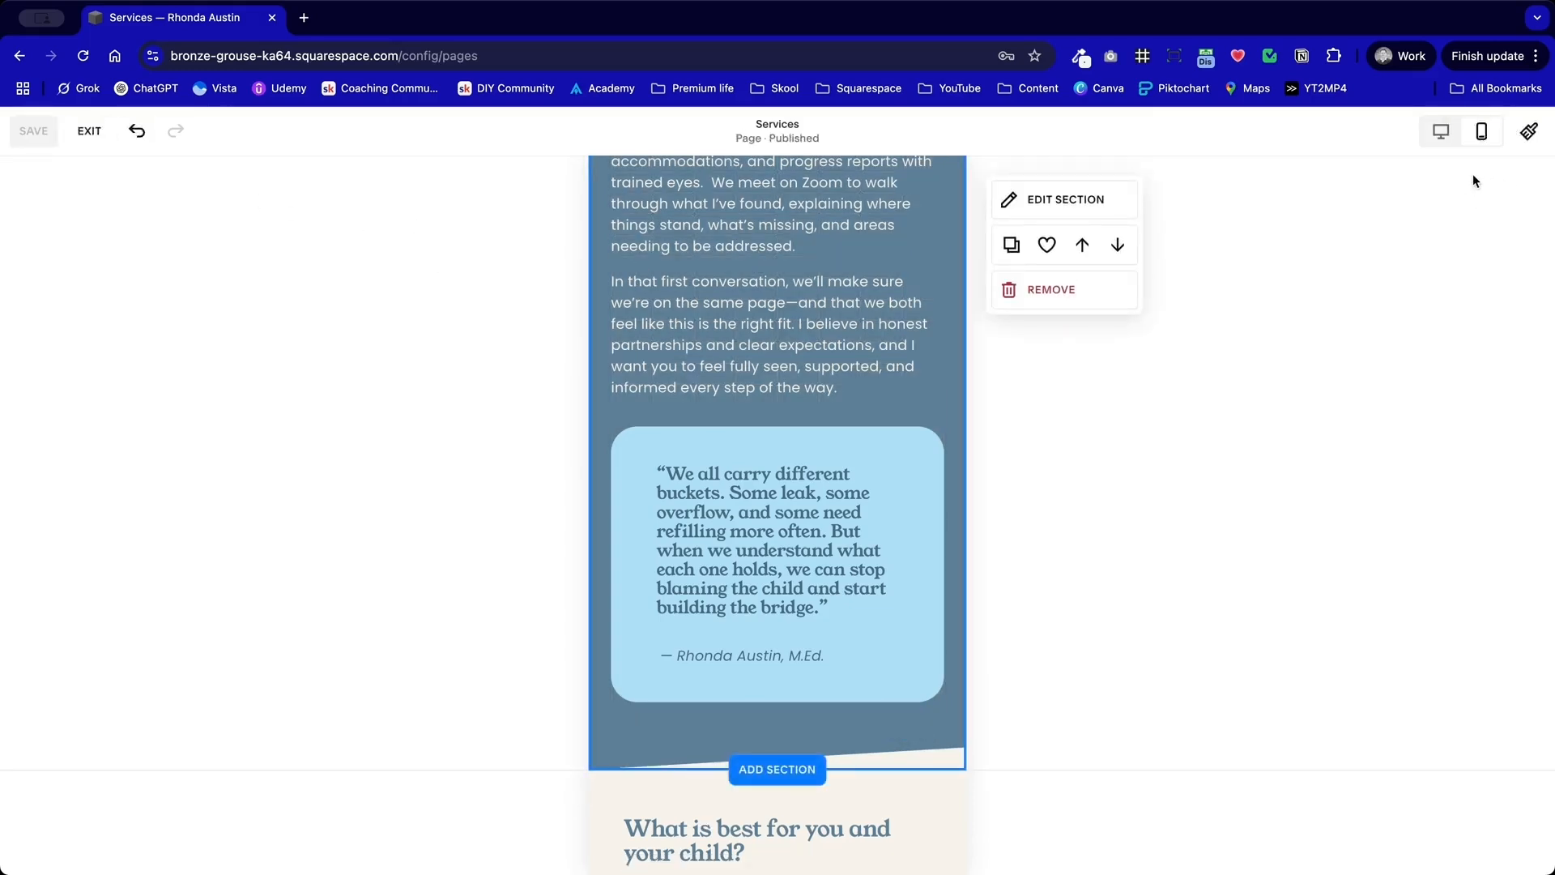
pyautogui.click(89, 134)
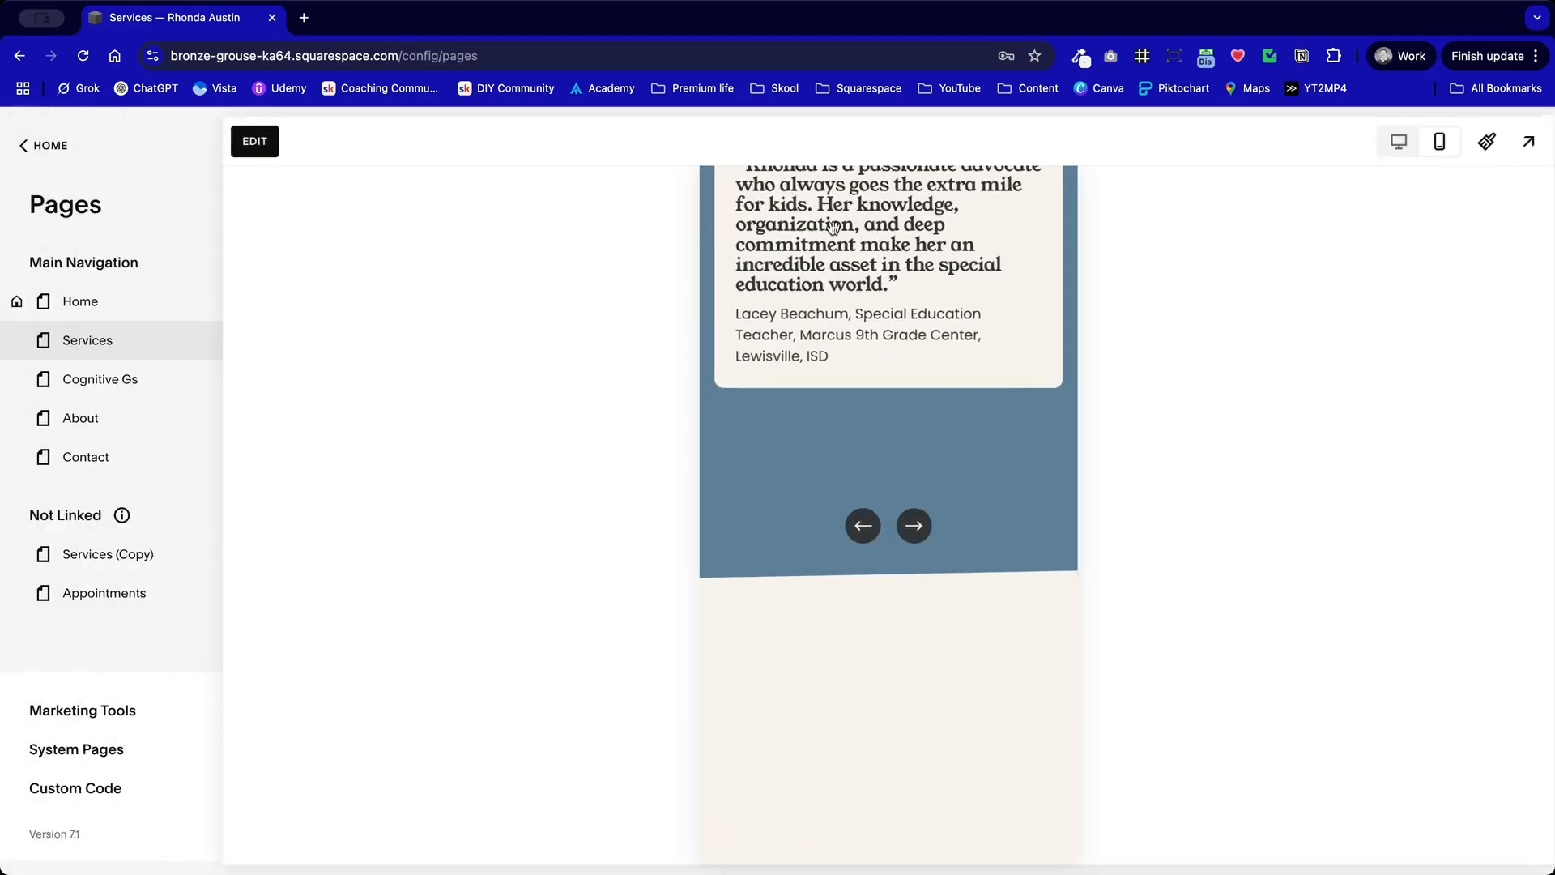
# Step: Switch the Services page to the desktop view and open the design settings of the oval image beside the heading for editing
pyautogui.click(1392, 150)
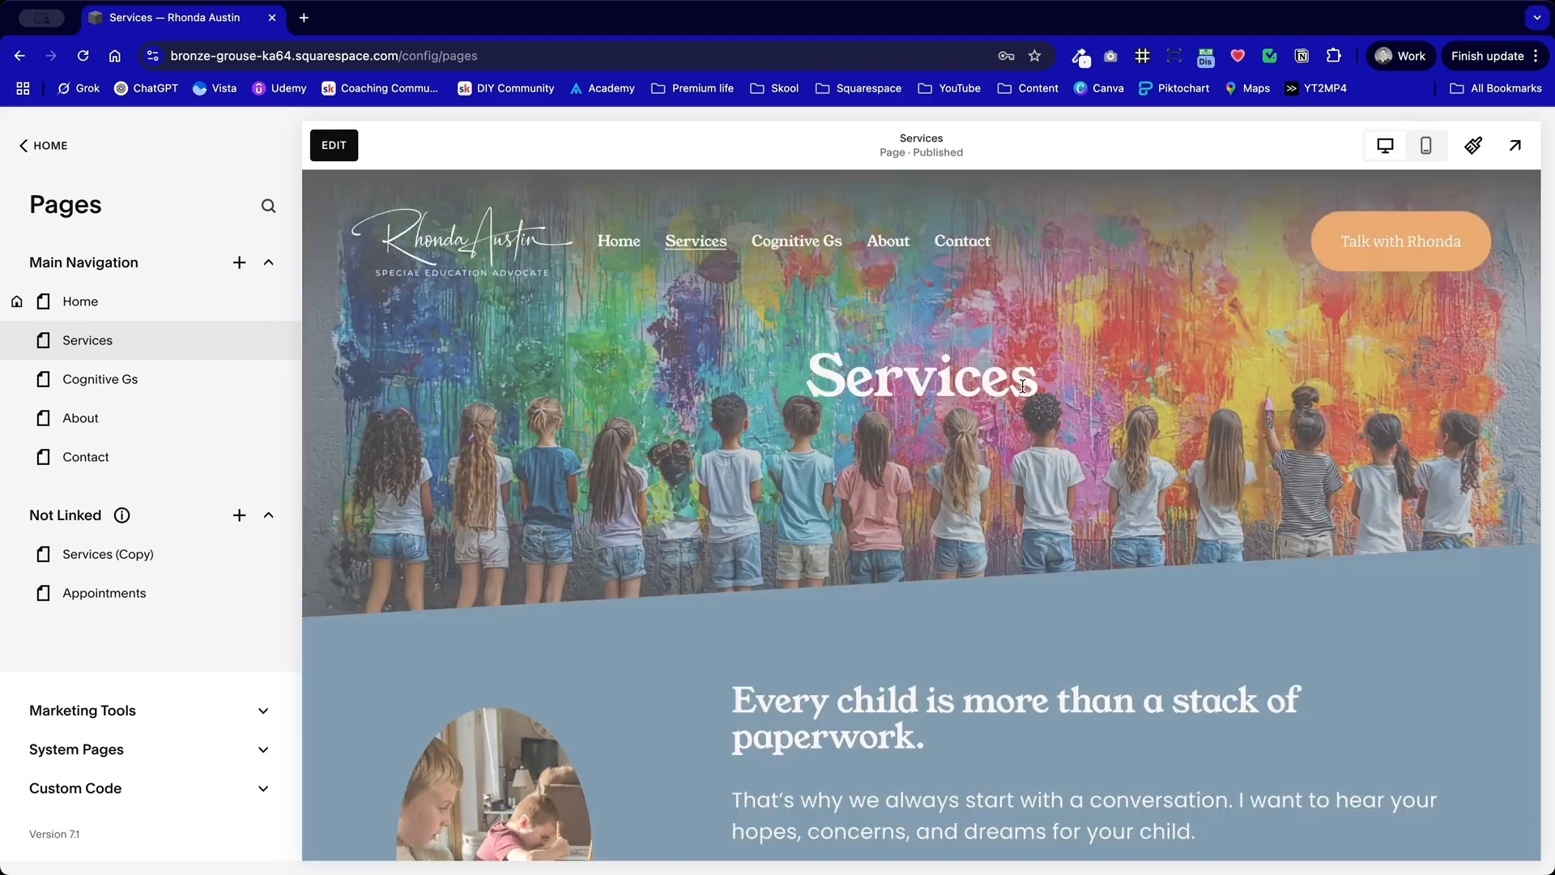
pyautogui.scroll(-5, 1025, 392)
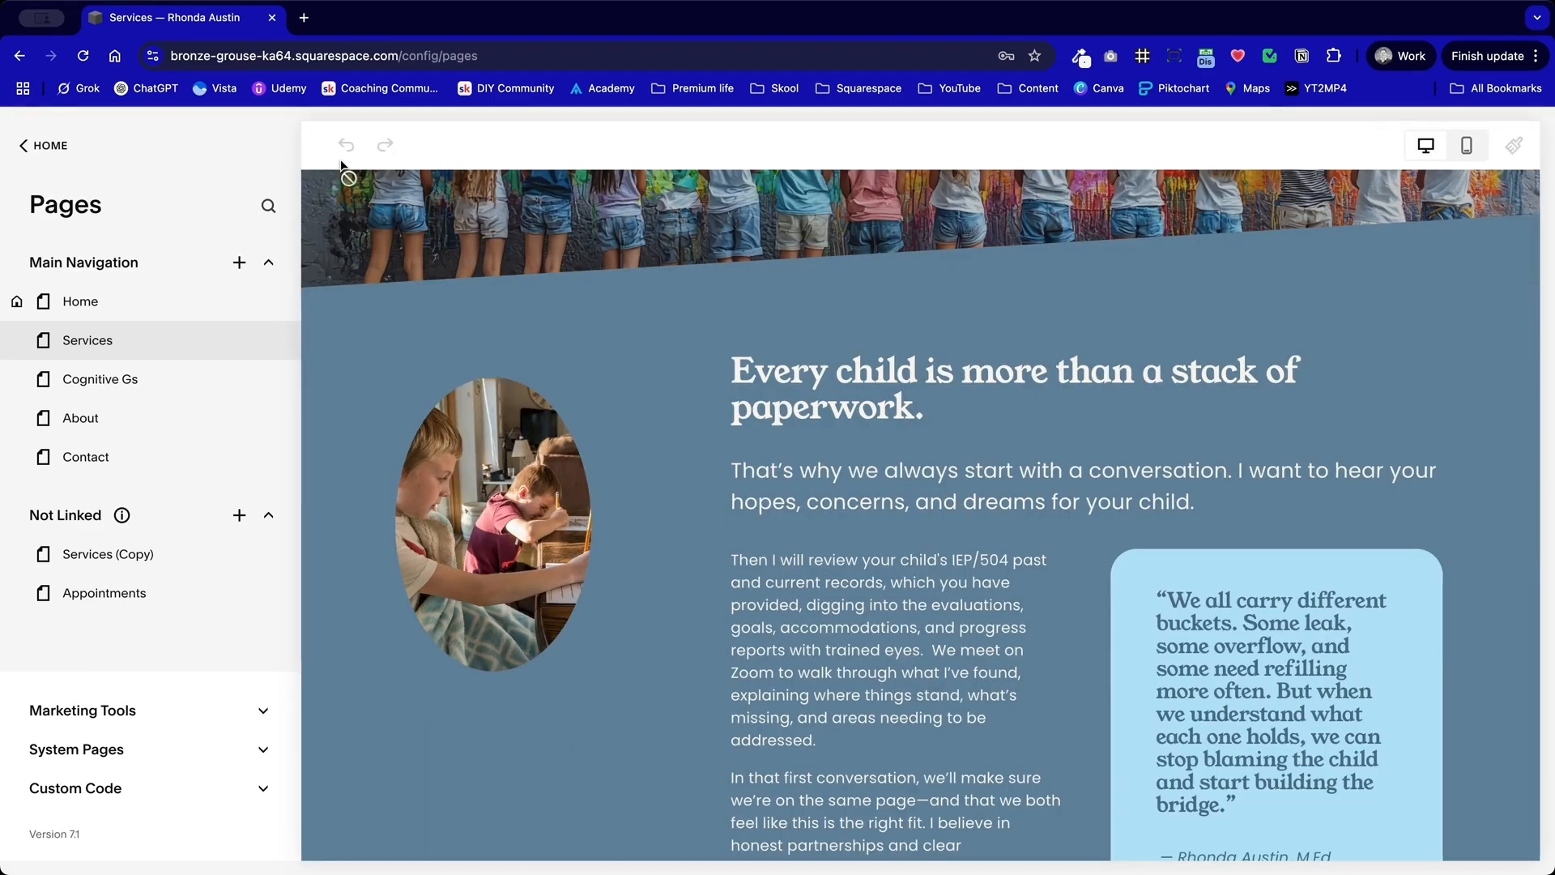
pyautogui.click(334, 145)
pyautogui.doubleClick(438, 535)
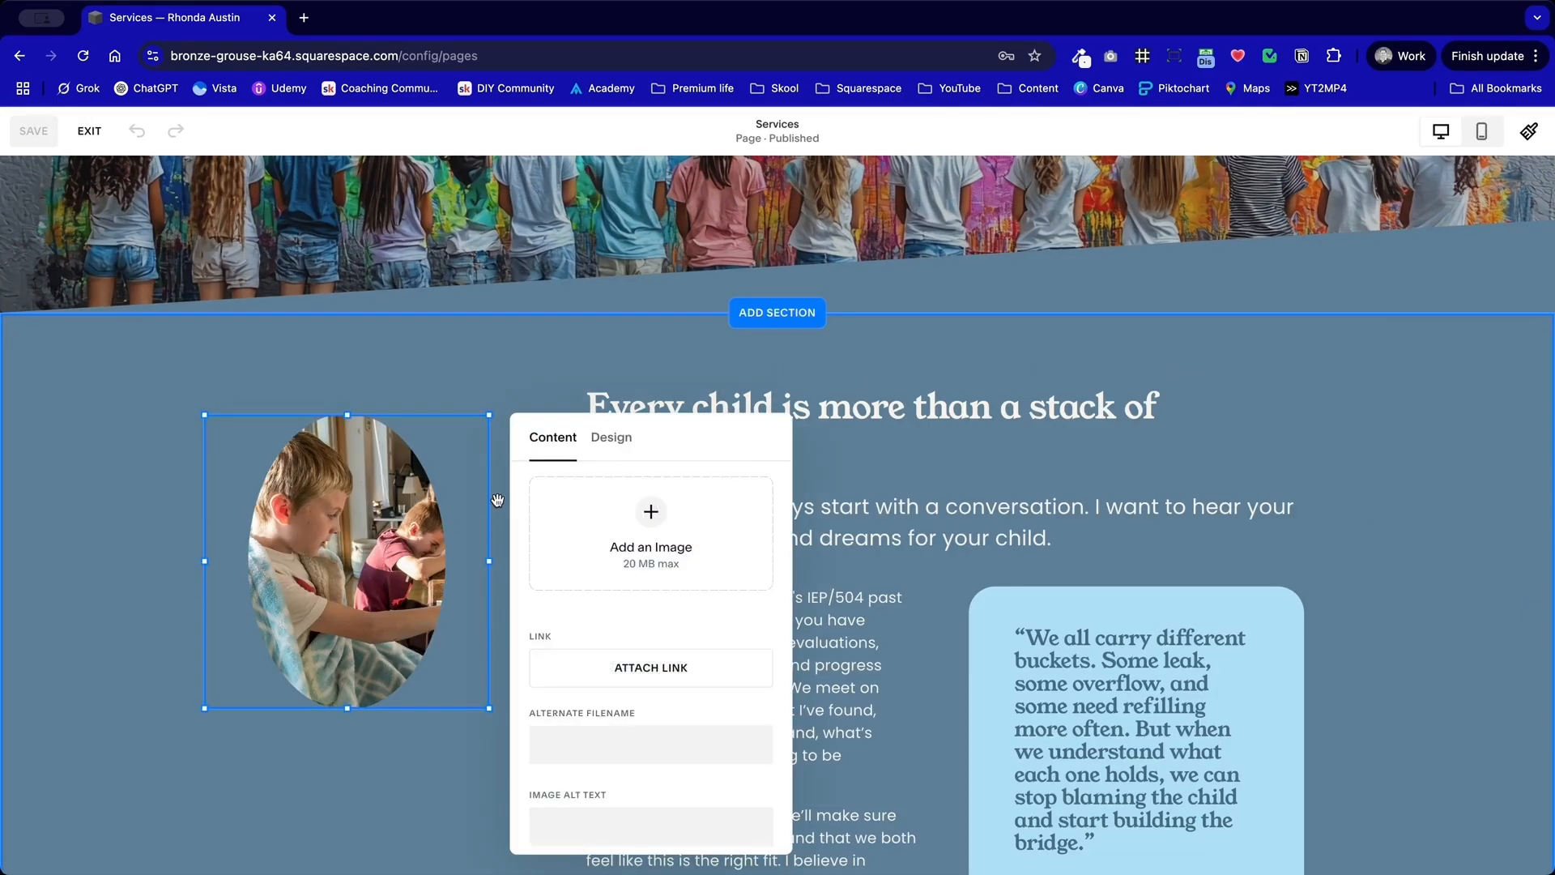
pyautogui.click(609, 438)
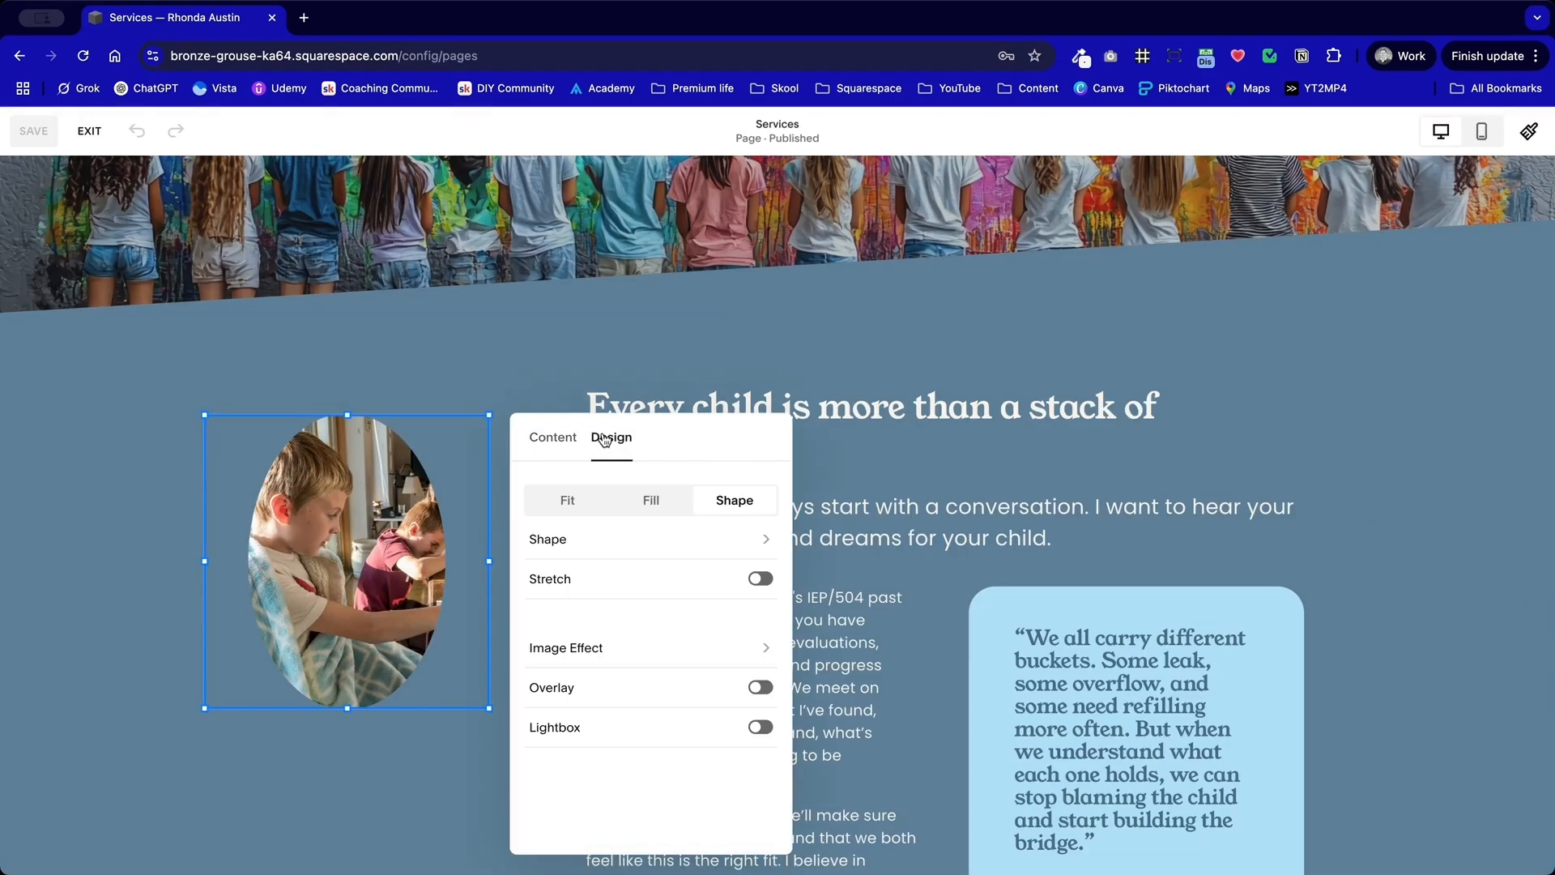
# Step: Try the Stretch option on and off for the shape of the image beside the heading
pyautogui.click(765, 577)
pyautogui.click(765, 577)
pyautogui.click(761, 579)
pyautogui.click(762, 578)
pyautogui.click(372, 735)
# Step: Shorten the image block beside the heading from its lower edge, save the page and reload the site
pyautogui.moveTo(347, 708); pyautogui.dragTo(349, 636)
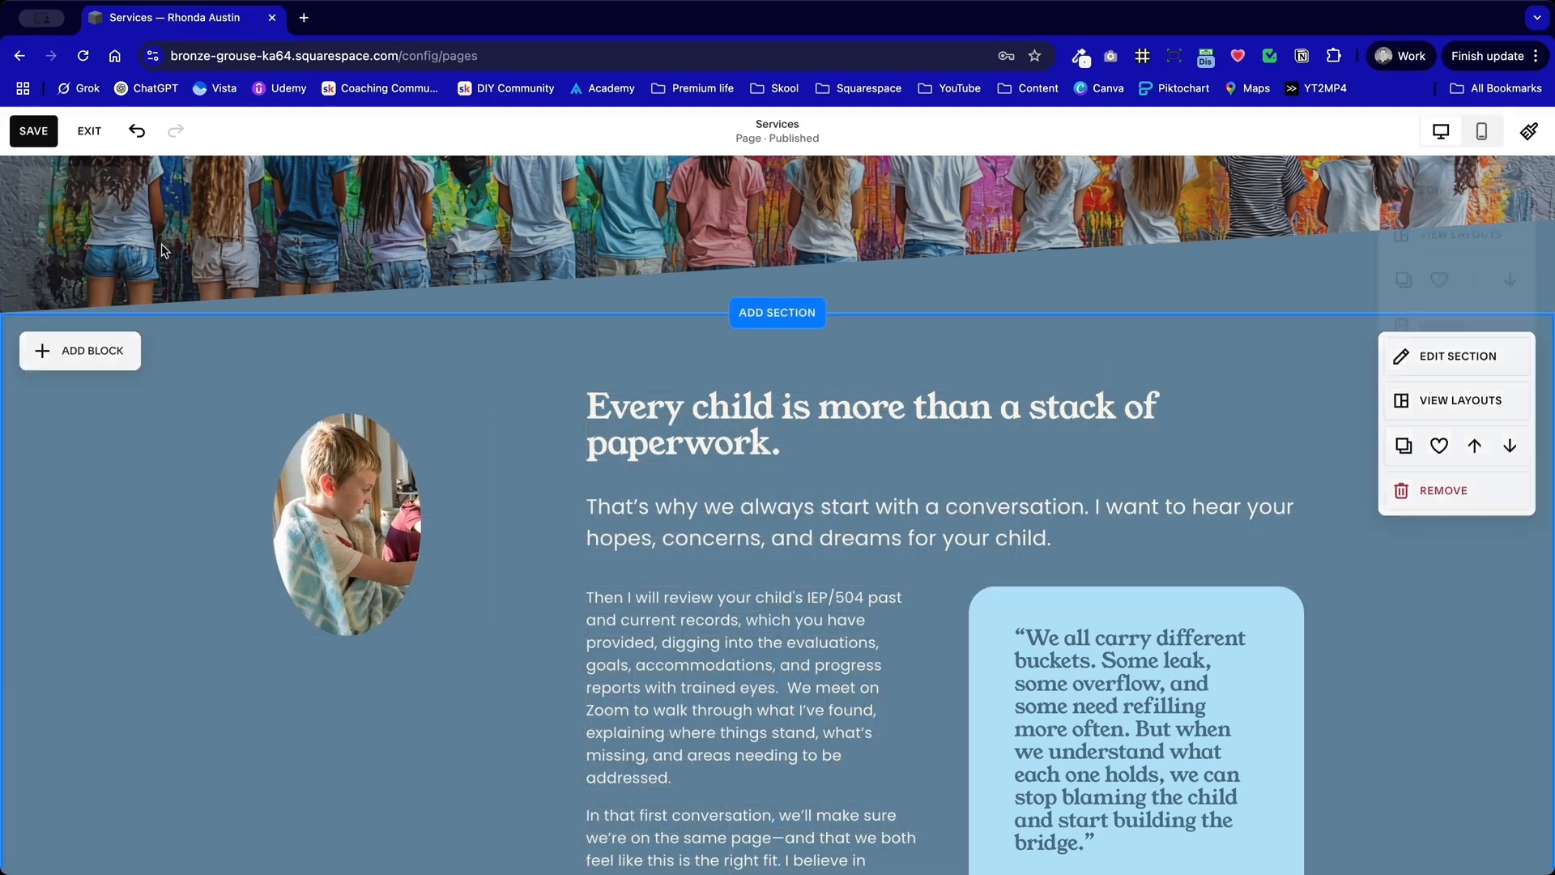
pyautogui.click(33, 130)
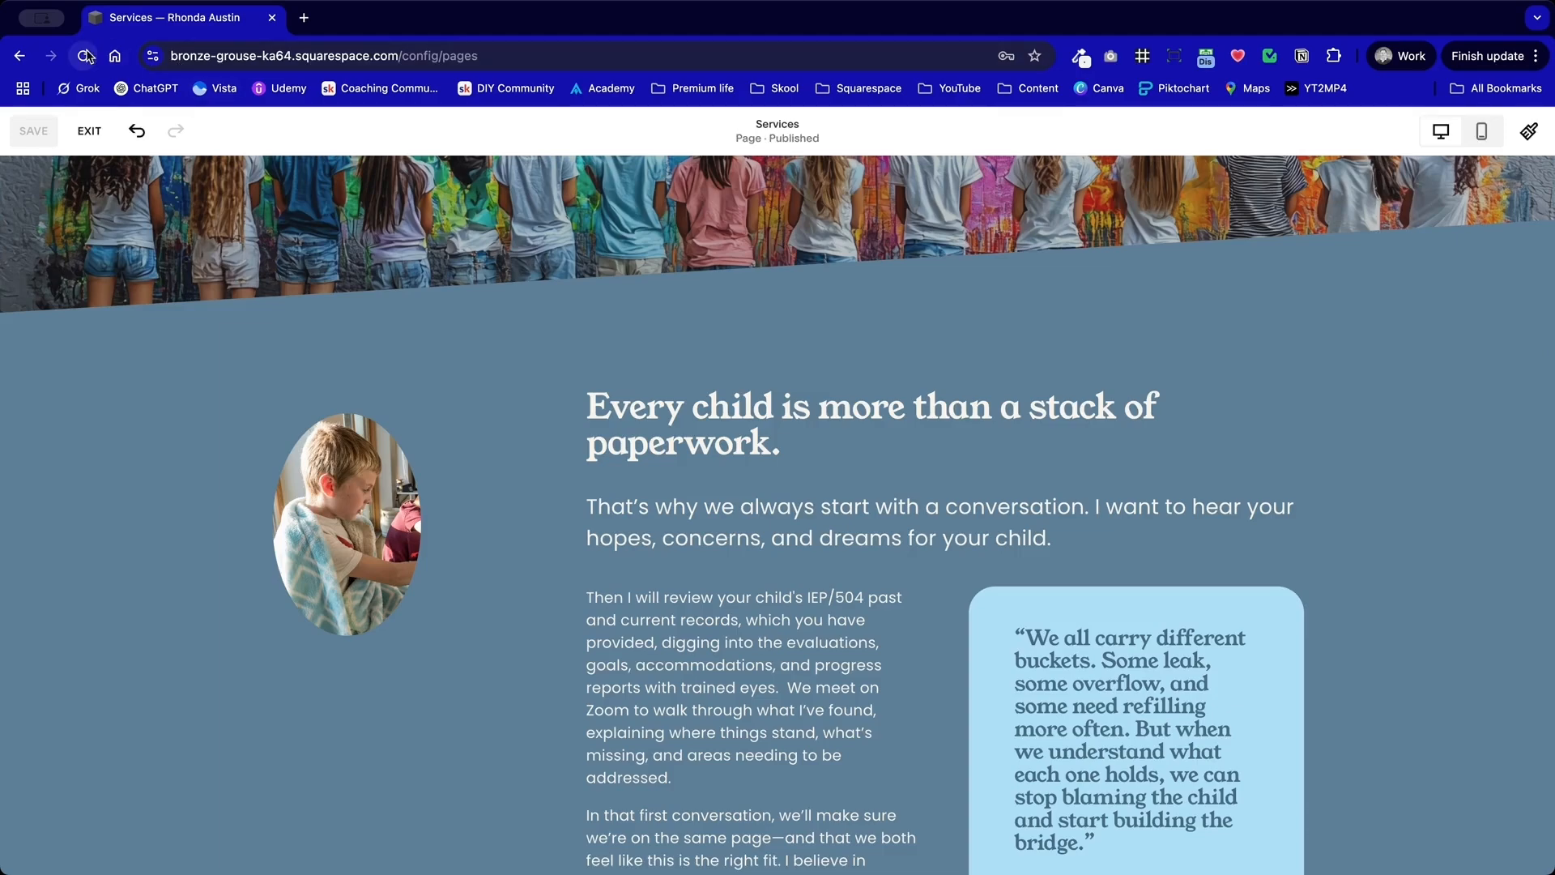
pyautogui.click(85, 56)
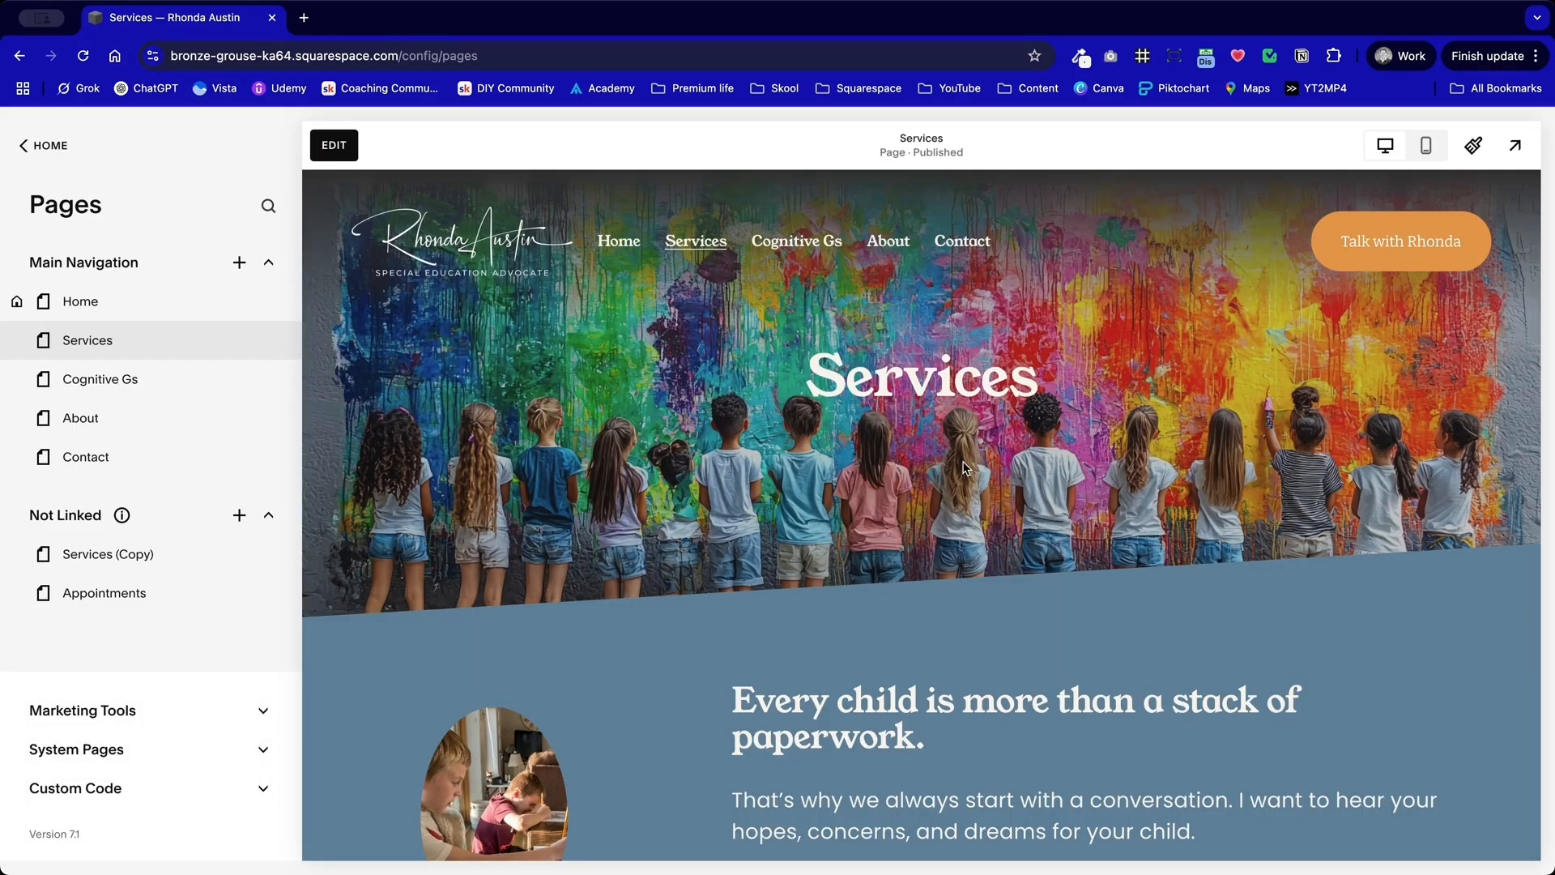
# Step: Check the desktop layout of the image, text and quote card section, both in the preview and in the page editor
pyautogui.scroll(-7, 941, 512)
pyautogui.scroll(-10, 940, 512)
pyautogui.scroll(13, 940, 512)
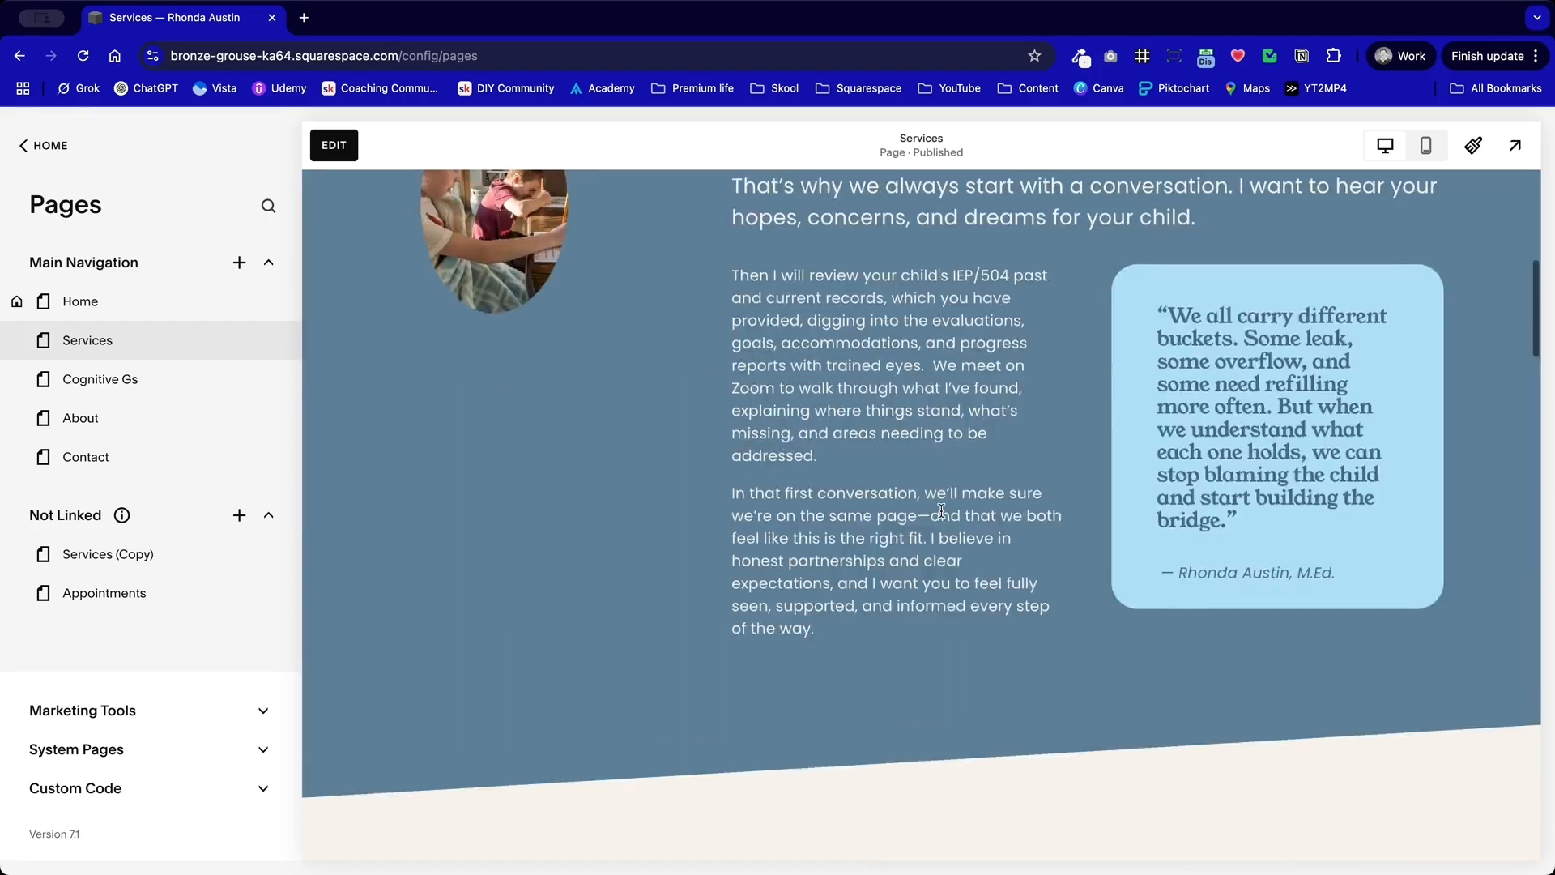
pyautogui.click(356, 146)
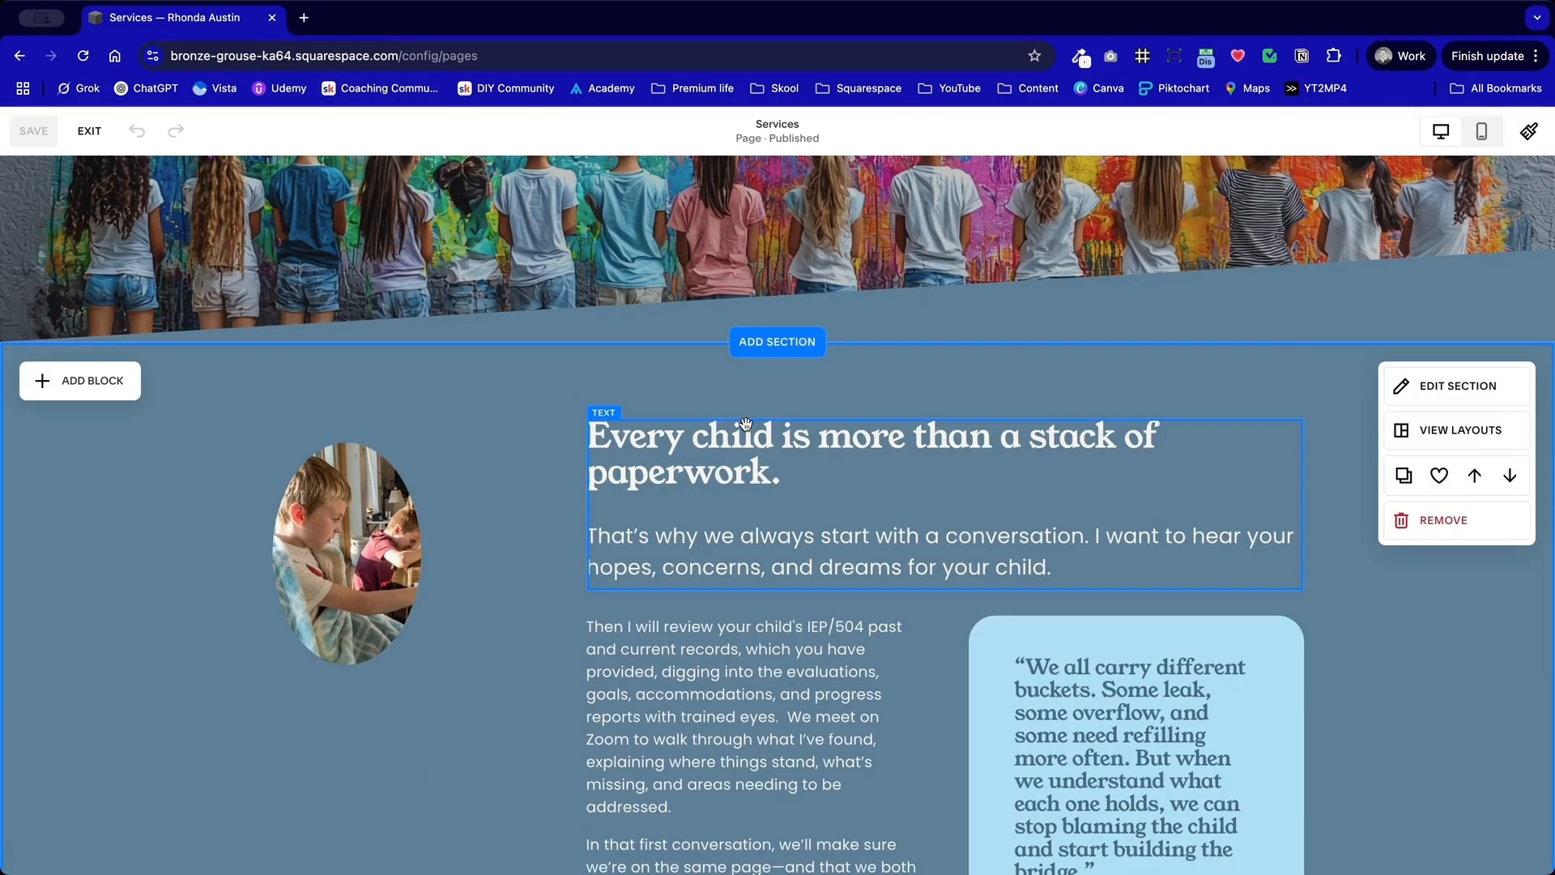
pyautogui.click(89, 132)
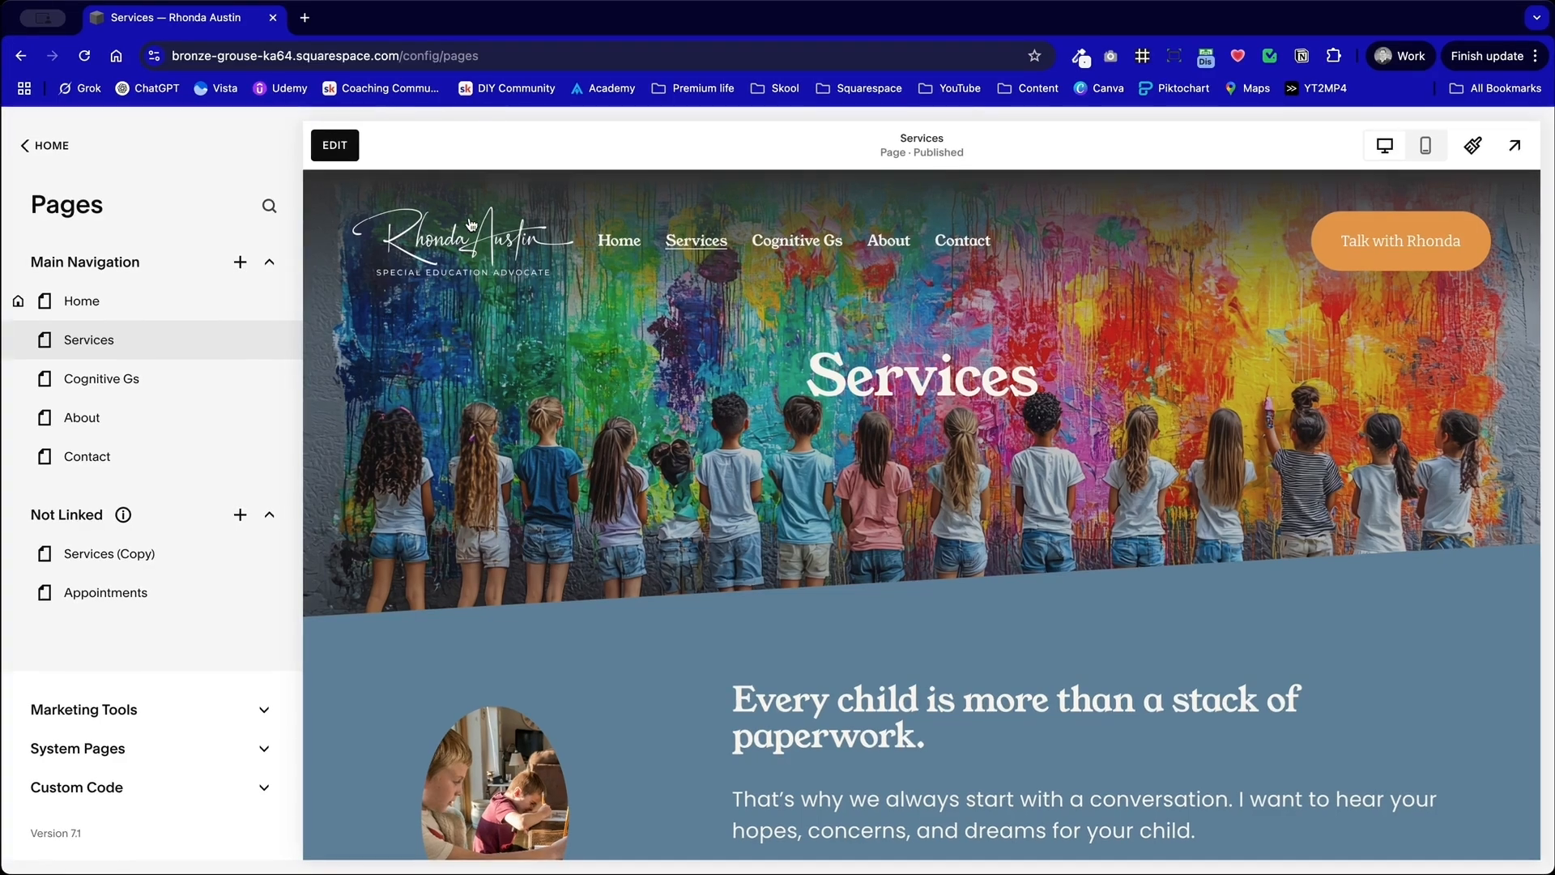
# Step: Reopen the page for editing and turn on the Stretch option for the shape of the image beside the heading
pyautogui.click(334, 145)
pyautogui.scroll(-5, 473, 460)
pyautogui.scroll(-2, 473, 462)
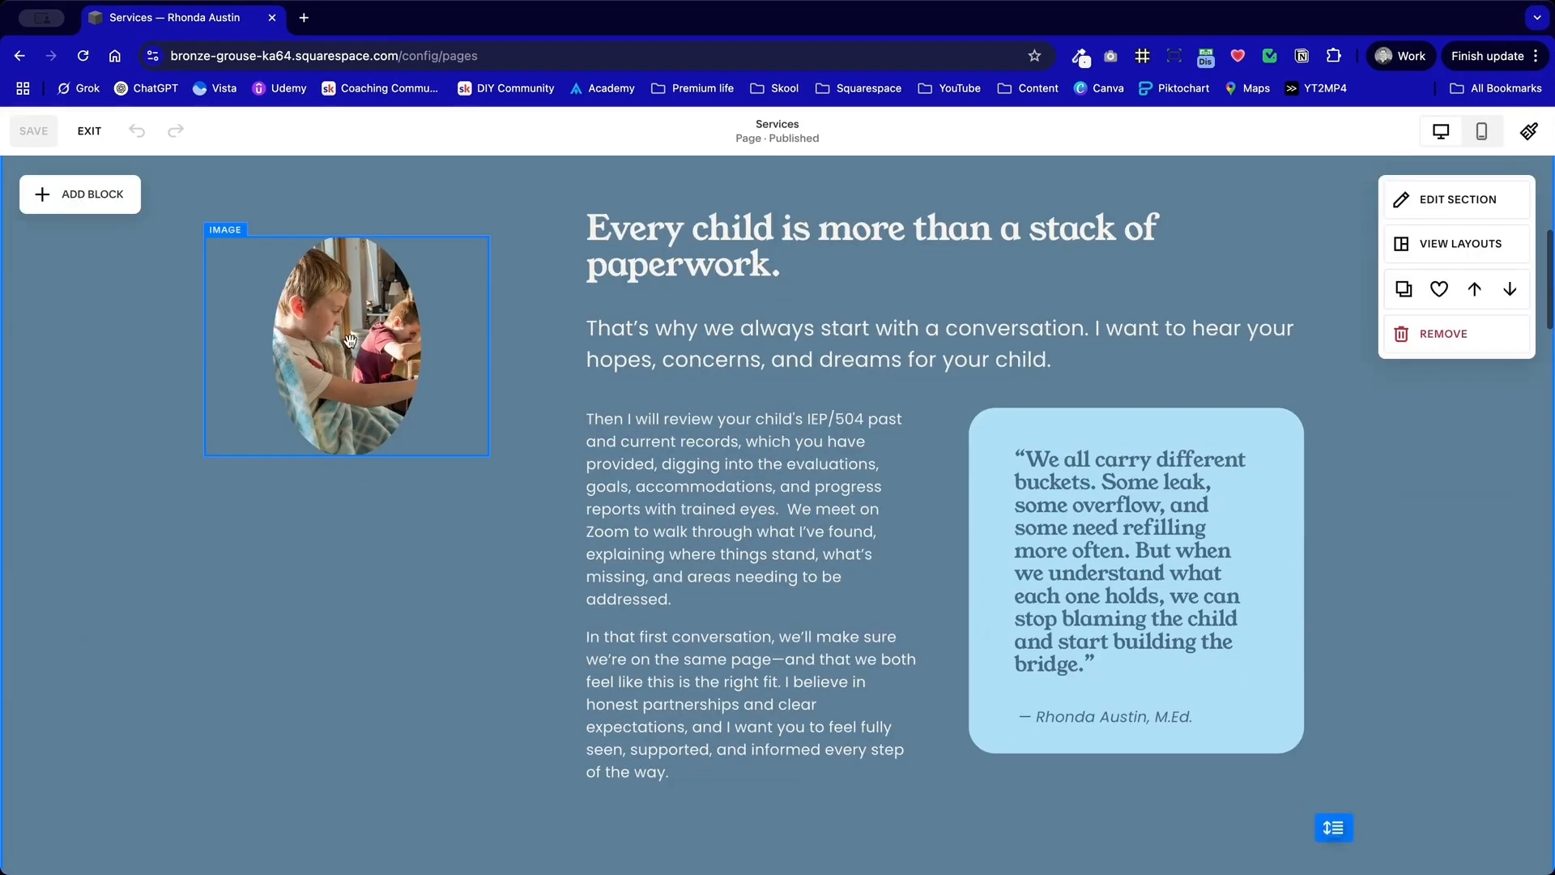
pyautogui.doubleClick(387, 365)
pyautogui.click(623, 272)
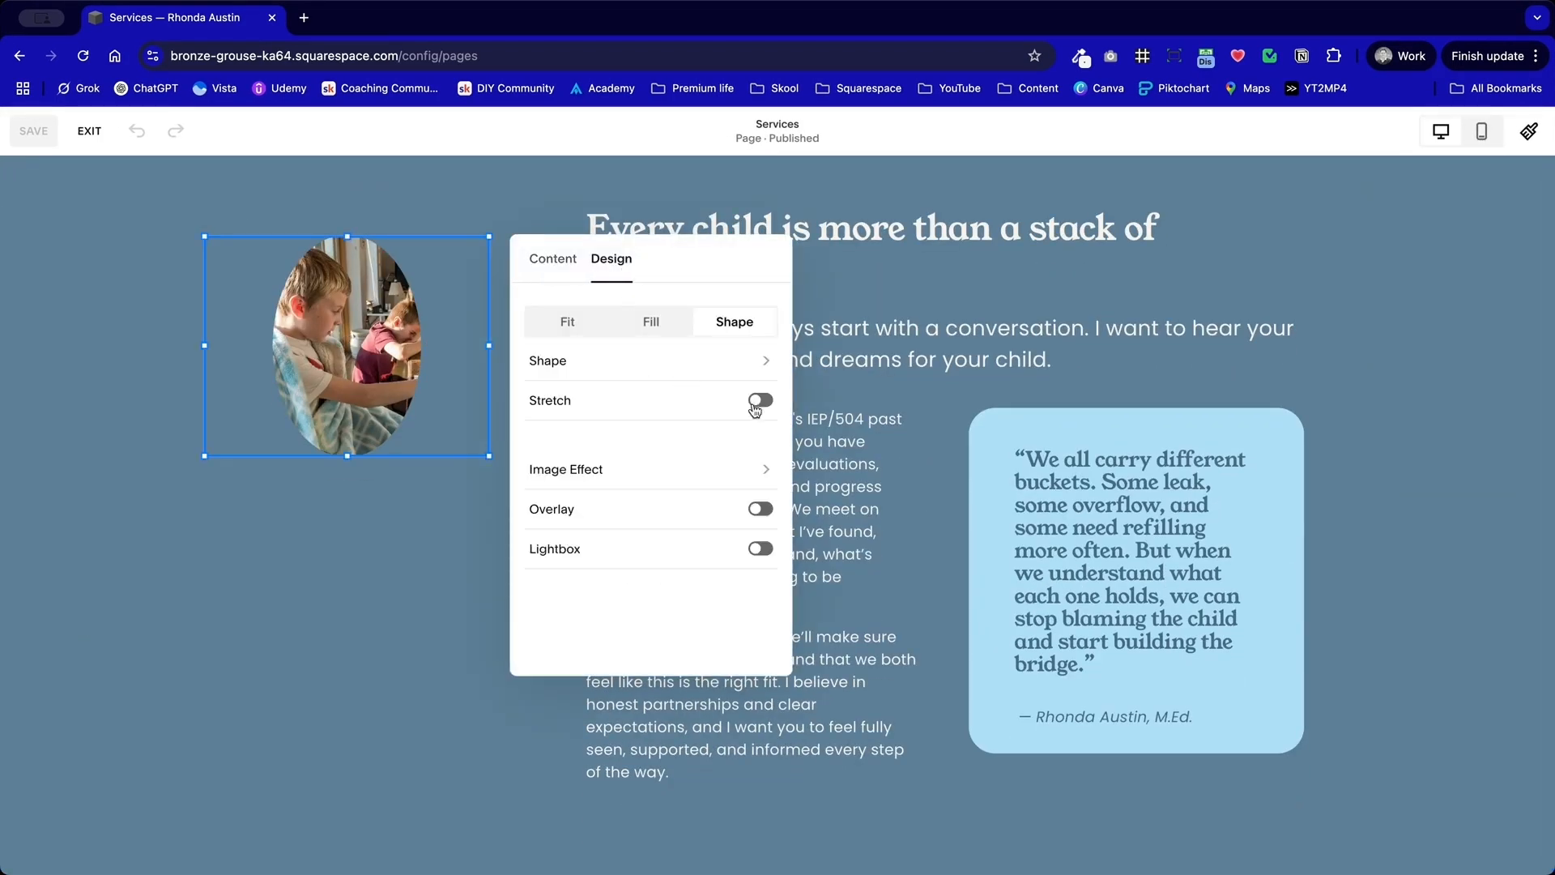
pyautogui.click(761, 401)
# Step: Extend the image block downward so the stretched shape becomes nearly circular, save the page and exit editing
pyautogui.click(364, 521)
pyautogui.click(346, 450)
pyautogui.moveTo(346, 451); pyautogui.dragTo(344, 502)
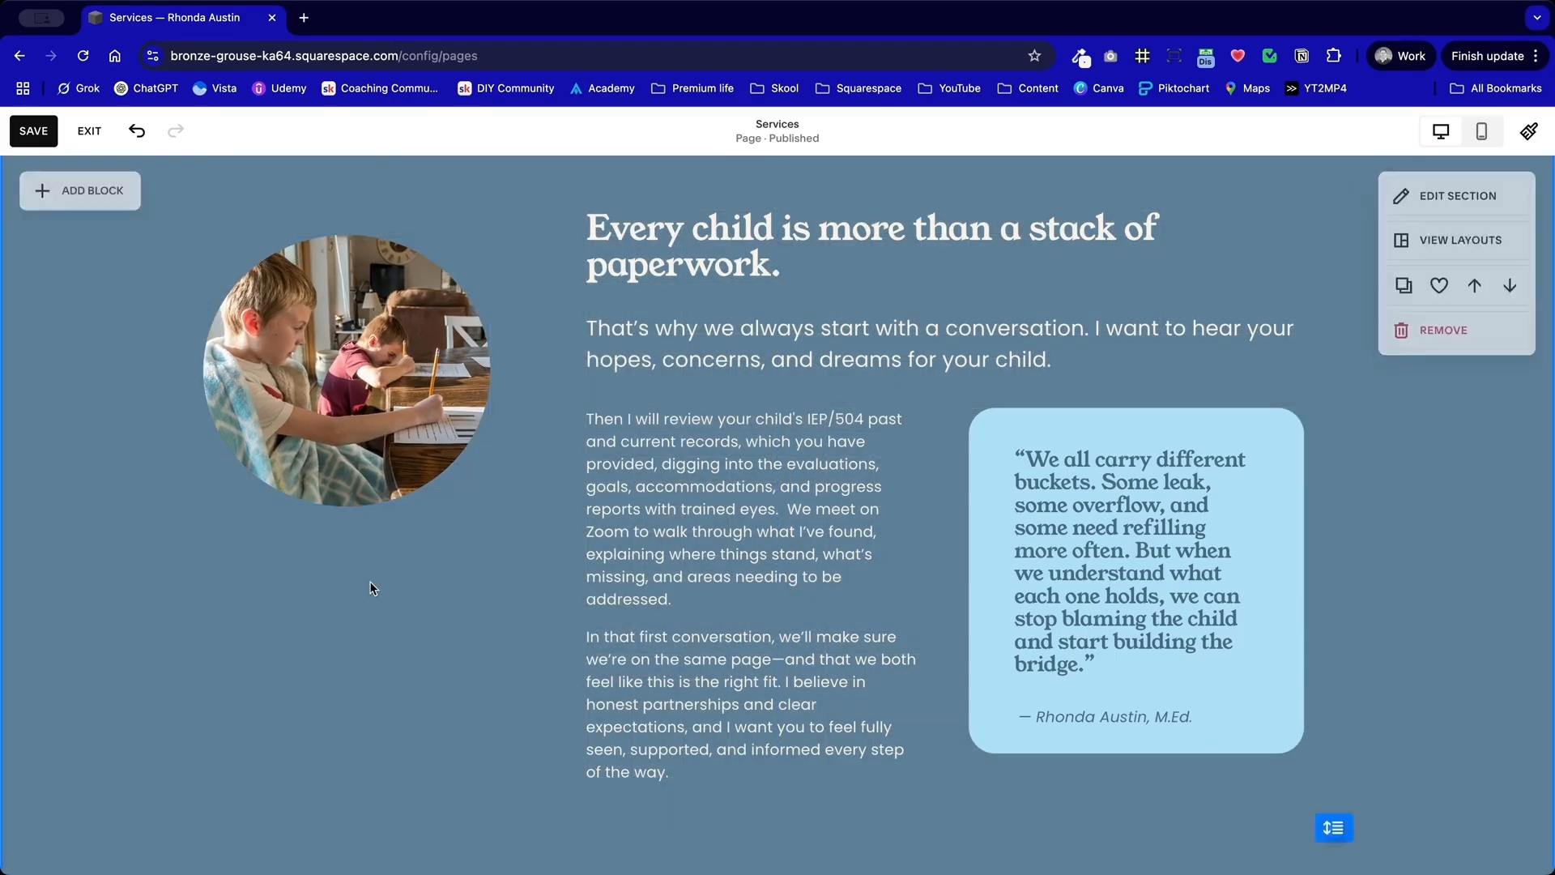
pyautogui.scroll(3, 369, 581)
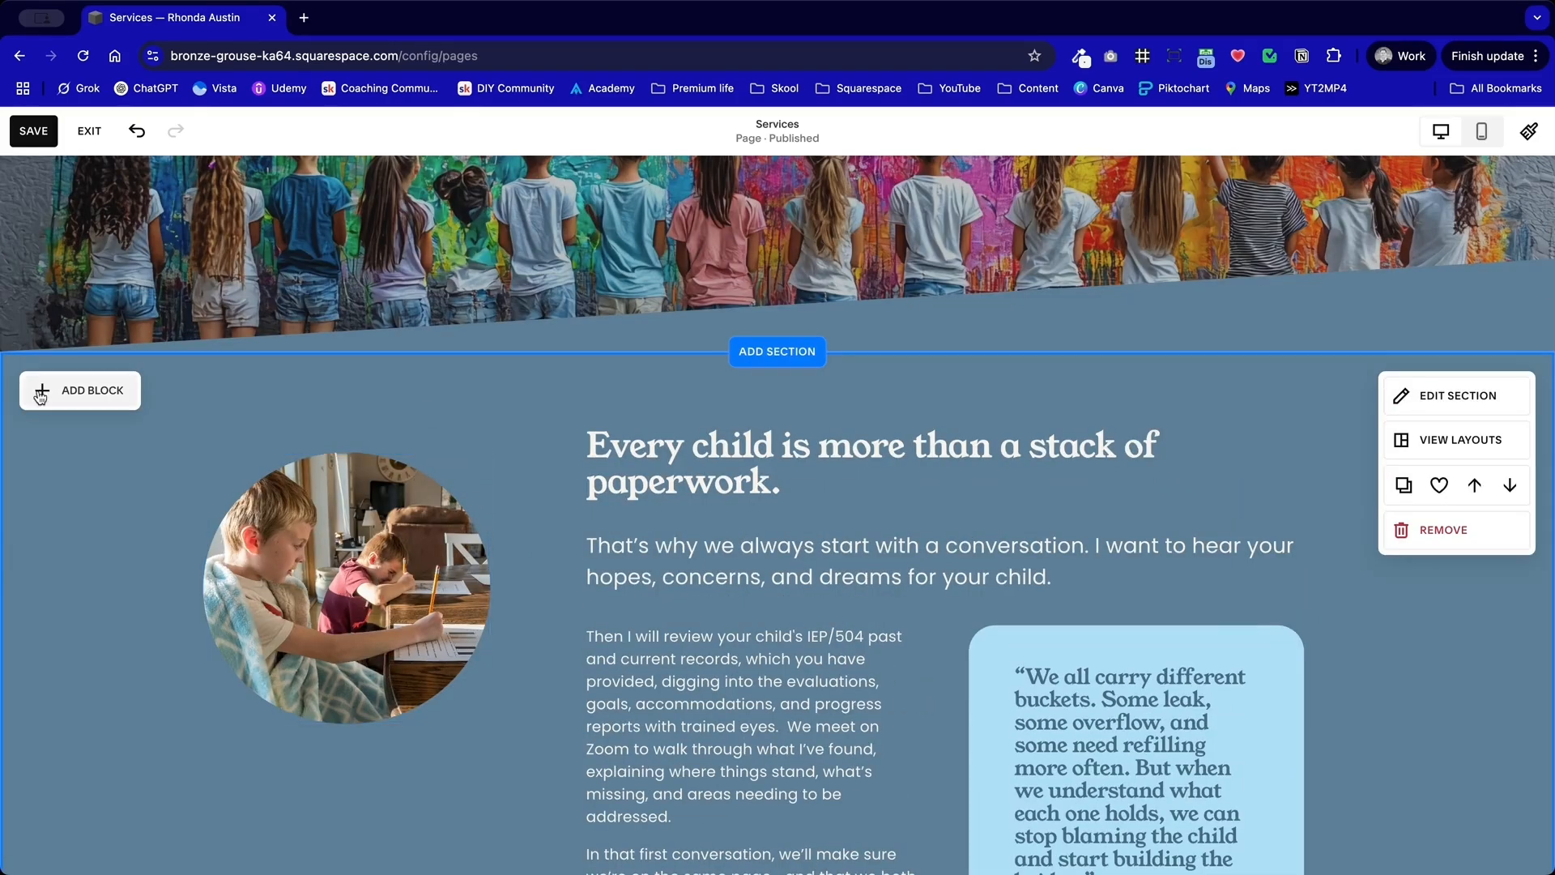
pyautogui.click(89, 131)
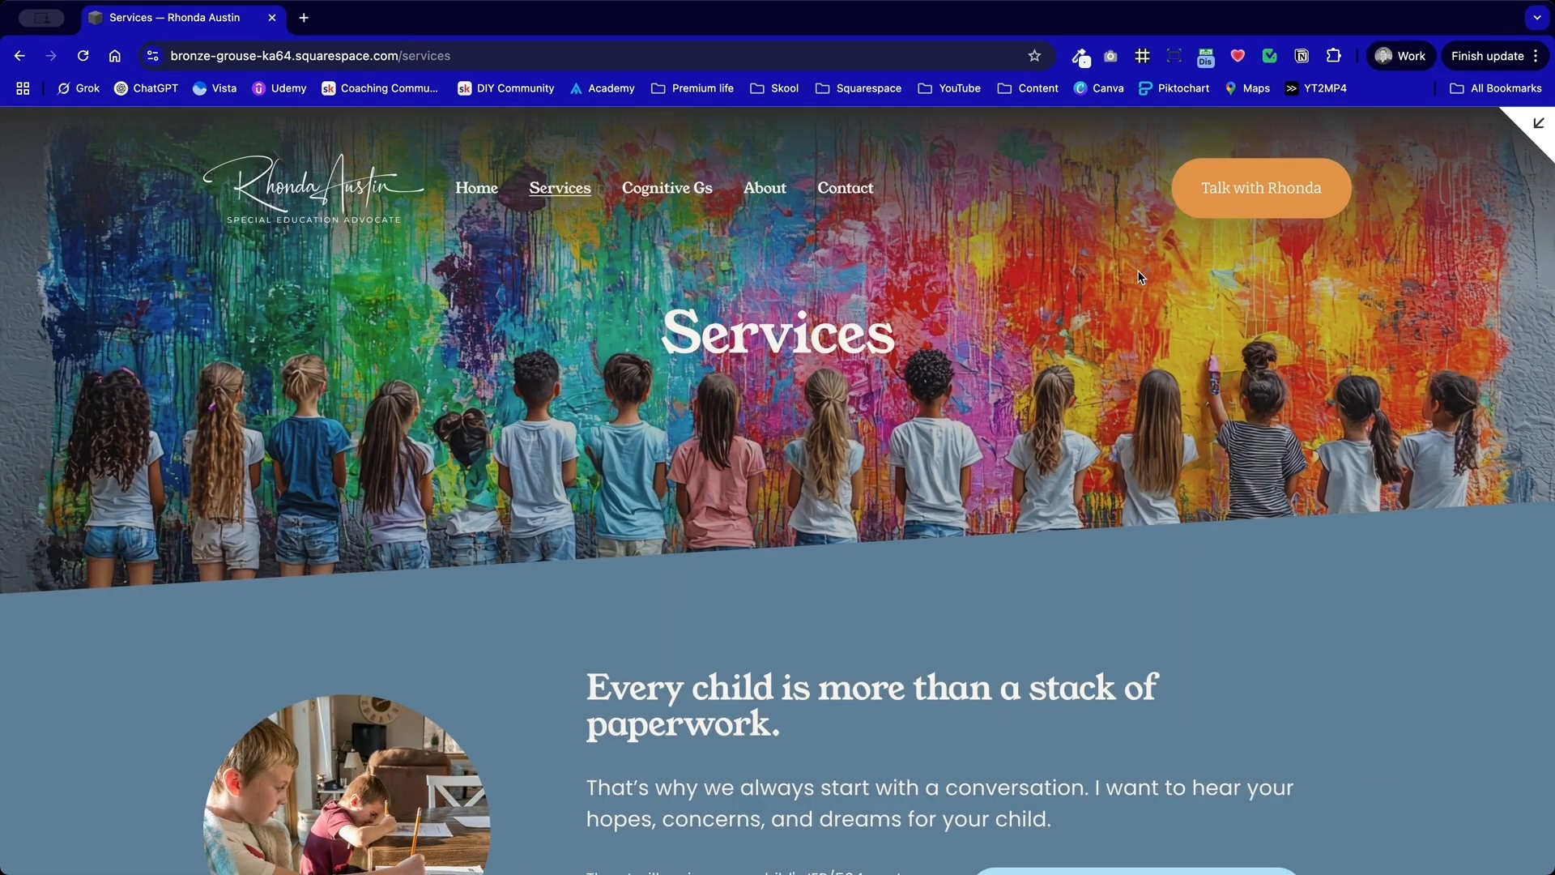